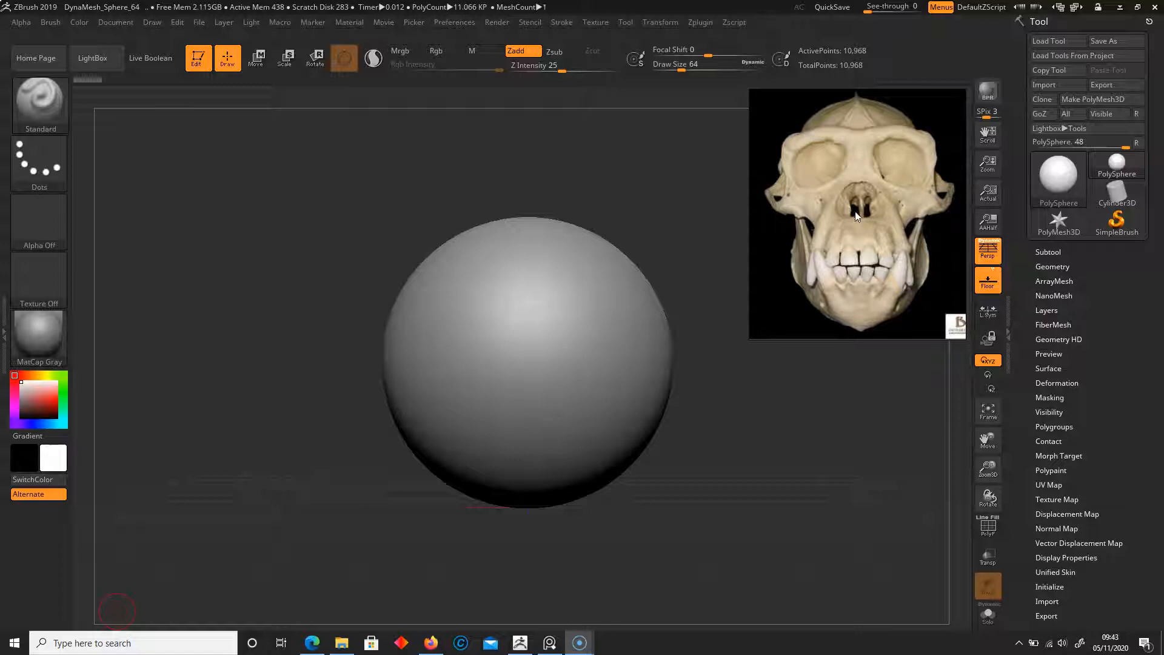
# Pan and zoom through the reference board past the three-quarter skull and skeleton photos
pyautogui.moveTo(855, 211); pyautogui.dragTo(810, 202)
pyautogui.moveTo(810, 202); pyautogui.dragTo(771, 191, button='middle')
pyautogui.moveTo(847, 224); pyautogui.dragTo(761, 204, button='middle')
pyautogui.moveTo(943, 182)
pyautogui.mouseDown(button='middle')
pyautogui.moveTo(867, 223)
pyautogui.moveTo(837, 224)
pyautogui.mouseUp(button='middle')
pyautogui.scroll(-2, 838, 225)
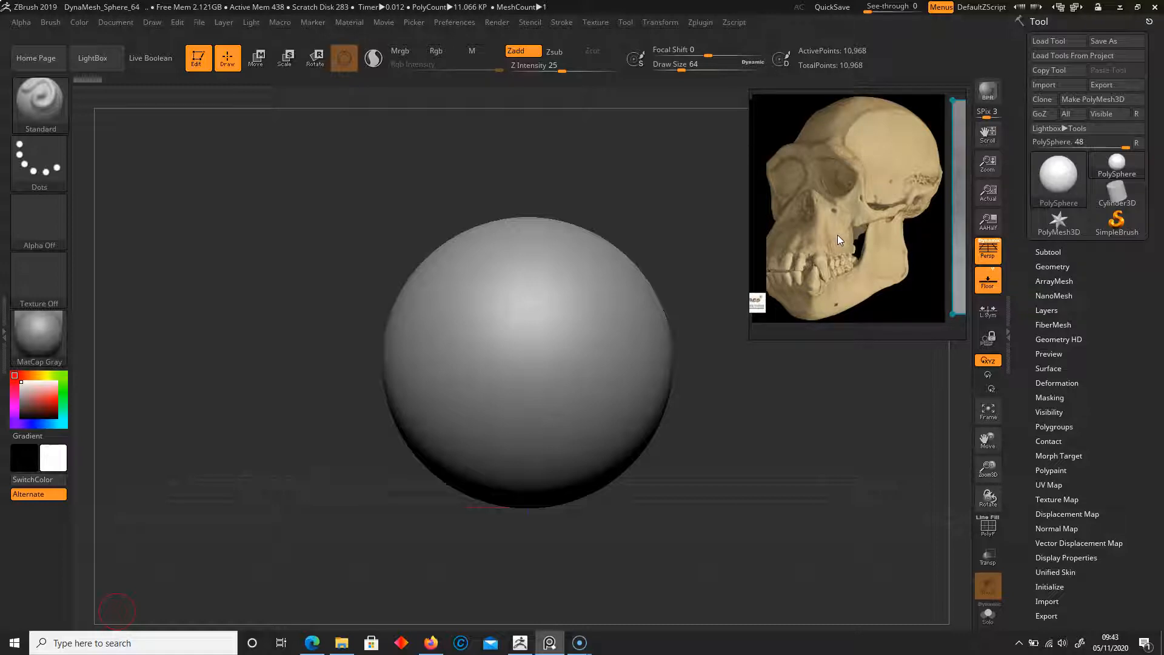
pyautogui.moveTo(842, 246); pyautogui.dragTo(745, 244, button='middle')
pyautogui.moveTo(842, 221)
pyautogui.mouseDown(button='middle')
pyautogui.moveTo(736, 241)
pyautogui.moveTo(791, 232)
pyautogui.mouseUp(button='middle')
pyautogui.scroll(5, 858, 214)
pyautogui.moveTo(869, 172)
pyautogui.mouseDown(button='middle')
pyautogui.moveTo(845, 264)
pyautogui.moveTo(824, 235)
pyautogui.moveTo(885, 177)
pyautogui.mouseUp(button='middle')
pyautogui.scroll(4, 845, 264)
pyautogui.scroll(-5, 823, 235)
pyautogui.scroll(-5, 863, 158)
pyautogui.moveTo(812, 262); pyautogui.dragTo(909, 195, button='middle')
pyautogui.moveTo(762, 284); pyautogui.dragTo(879, 155, button='middle')
pyautogui.moveTo(834, 188); pyautogui.dragTo(839, 260, button='middle')
pyautogui.moveTo(753, 177); pyautogui.dragTo(820, 217, button='middle')
pyautogui.moveTo(808, 267); pyautogui.dragTo(870, 238, button='middle')
pyautogui.scroll(4, 898, 203)
pyautogui.scroll(-3, 897, 204)
pyautogui.scroll(-3, 865, 179)
pyautogui.scroll(2, 865, 196)
# Centre the front-view skull in the reference window, then return focus to ZBrush
pyautogui.moveTo(907, 193); pyautogui.dragTo(840, 375, button='middle')
pyautogui.moveTo(853, 265); pyautogui.dragTo(728, 248, button='middle')
pyautogui.moveTo(810, 209); pyautogui.dragTo(750, 236, button='middle')
pyautogui.moveTo(861, 258); pyautogui.dragTo(731, 147, button='middle')
pyautogui.moveTo(857, 137); pyautogui.dragTo(921, 162, button='middle')
pyautogui.scroll(1, 846, 195)
pyautogui.scroll(-2, 890, 219)
pyautogui.moveTo(827, 233); pyautogui.dragTo(927, 234, button='middle')
pyautogui.scroll(2, 836, 203)
pyautogui.moveTo(826, 182); pyautogui.dragTo(922, 212, button='middle')
pyautogui.scroll(2, 922, 212)
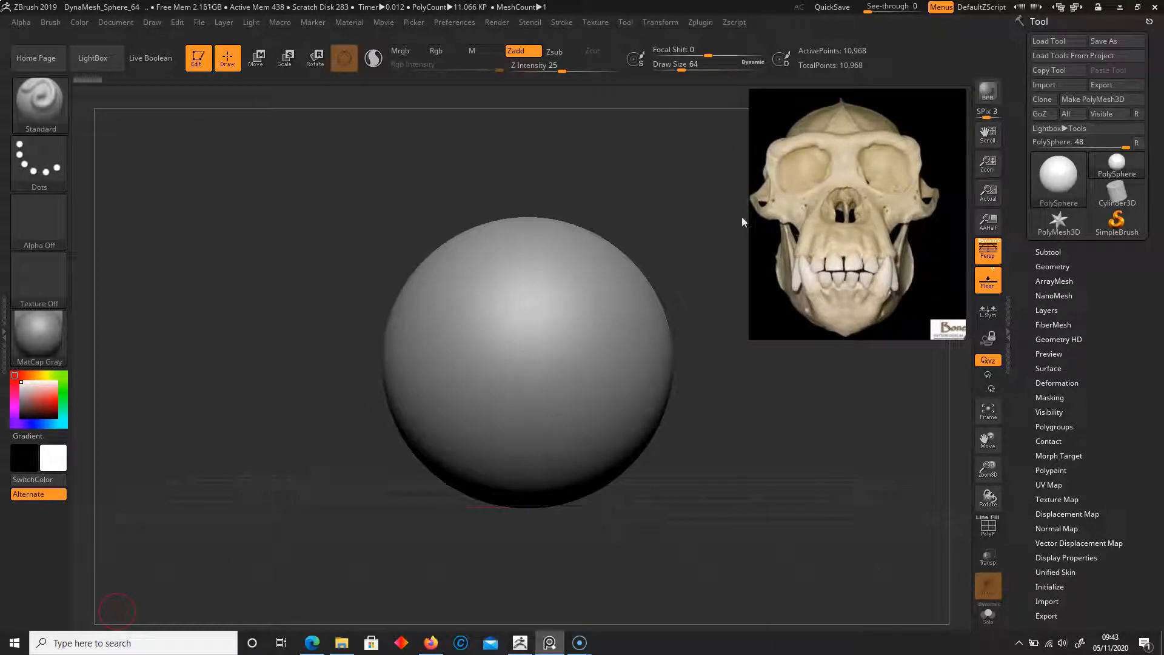
pyautogui.click(295, 215)
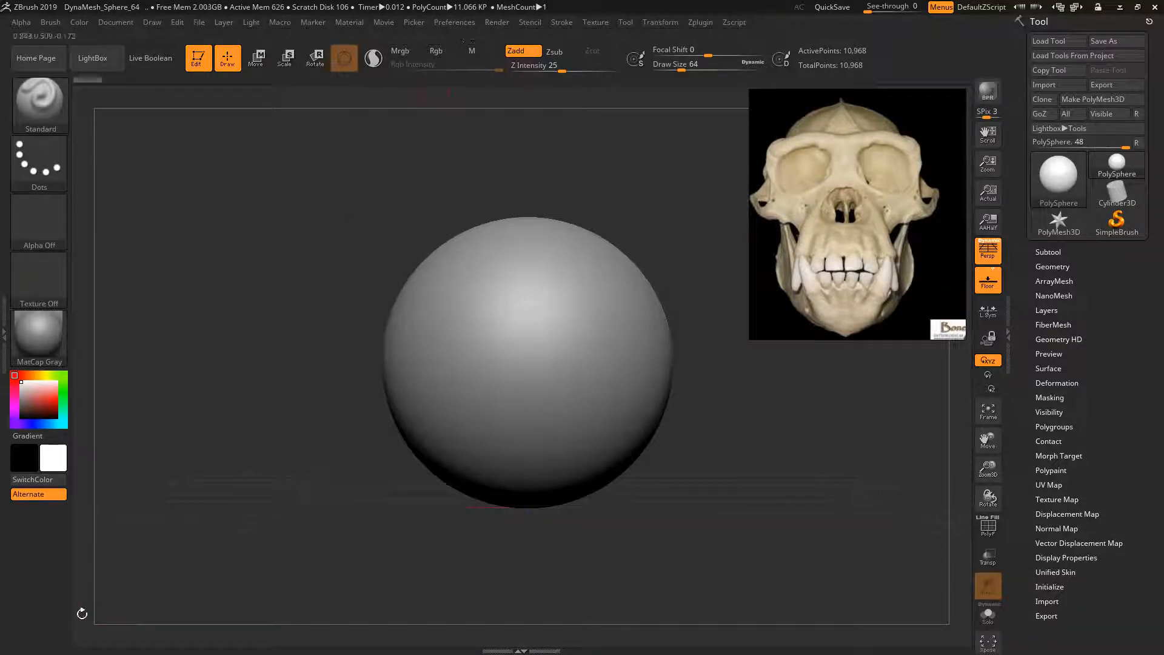
# Load the CustomI_Zbrush.cfg interface layout from D:\Zbrush_Doc through Preferences > Config > Load Ui
pyautogui.click(451, 23)
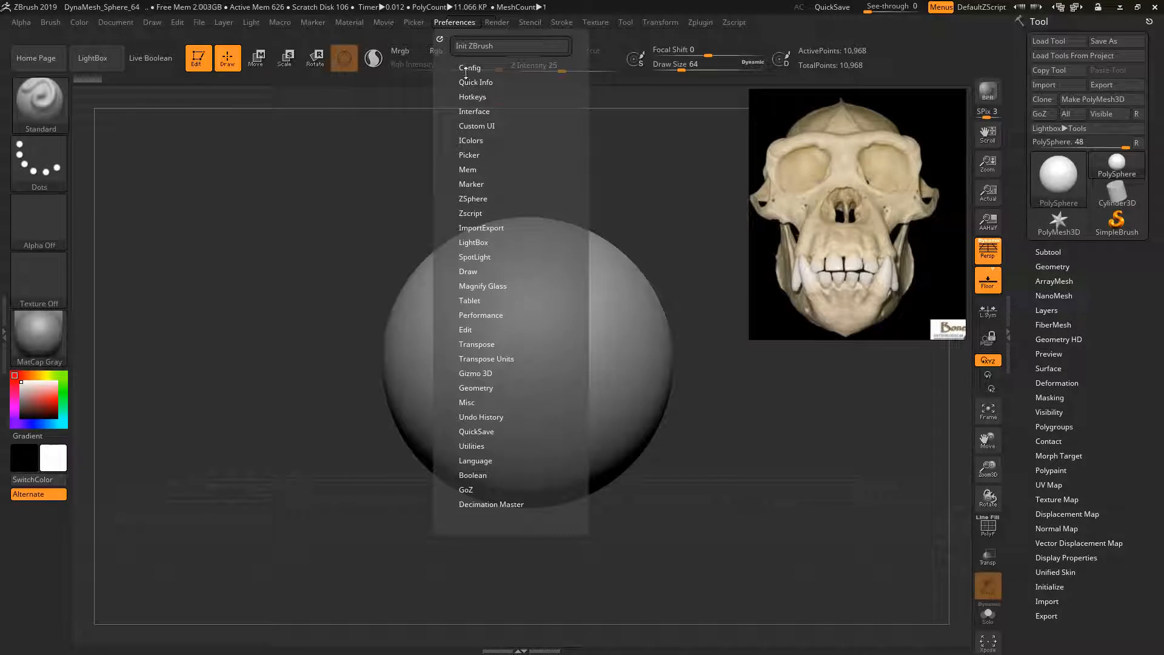
pyautogui.click(478, 126)
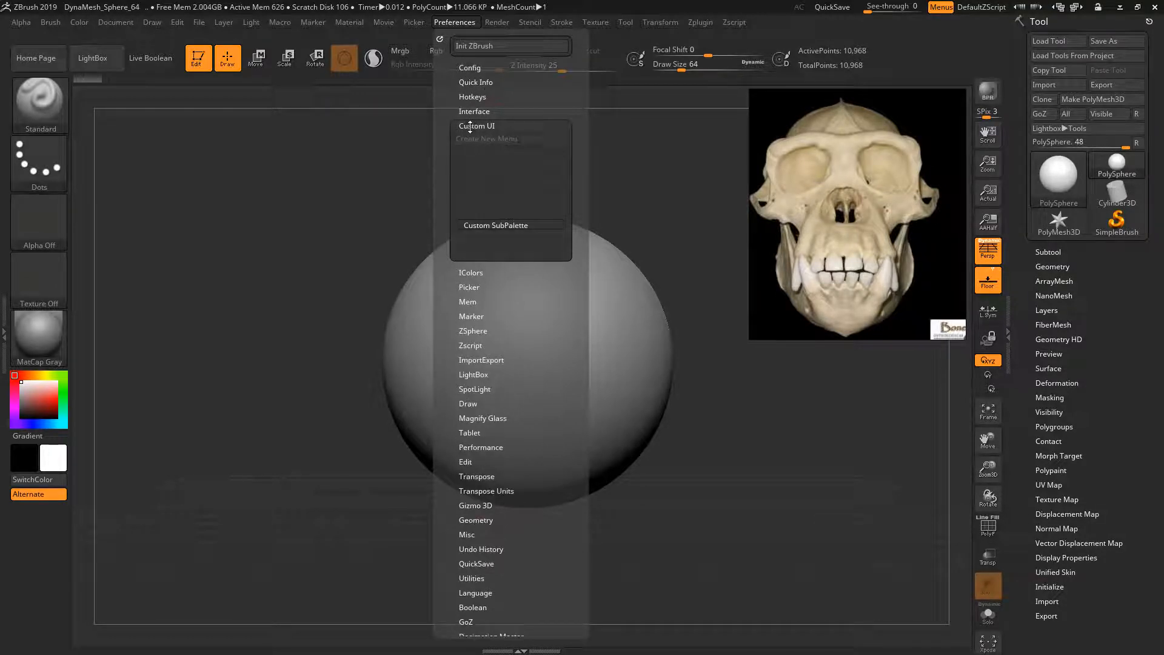
pyautogui.click(479, 126)
pyautogui.click(486, 67)
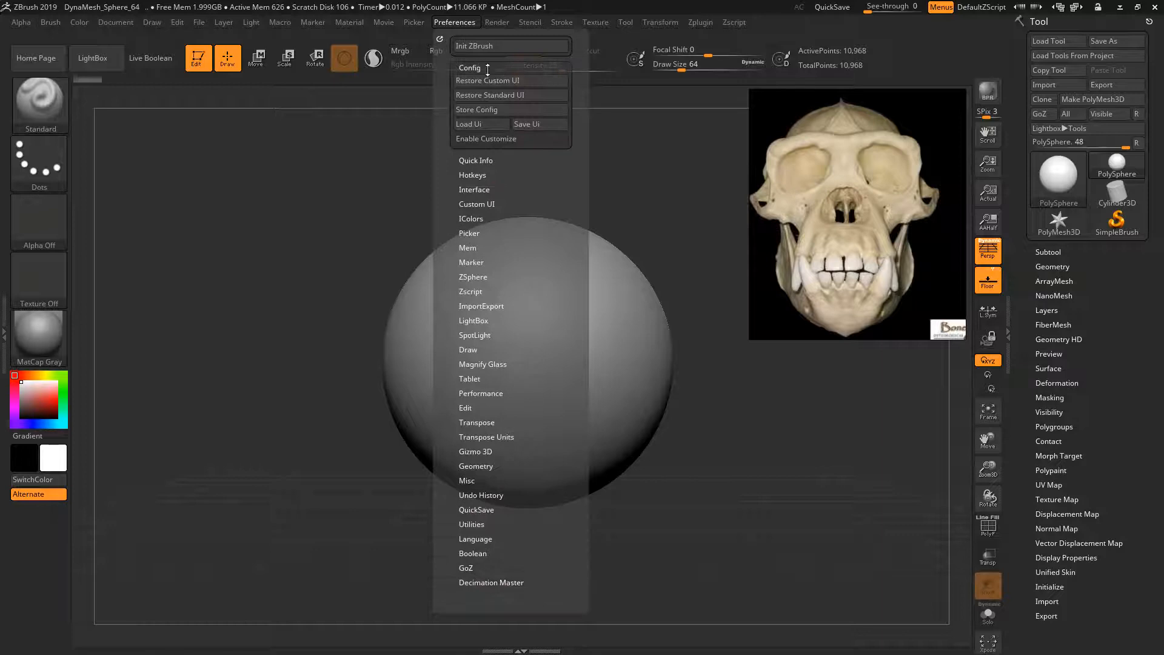
pyautogui.click(479, 126)
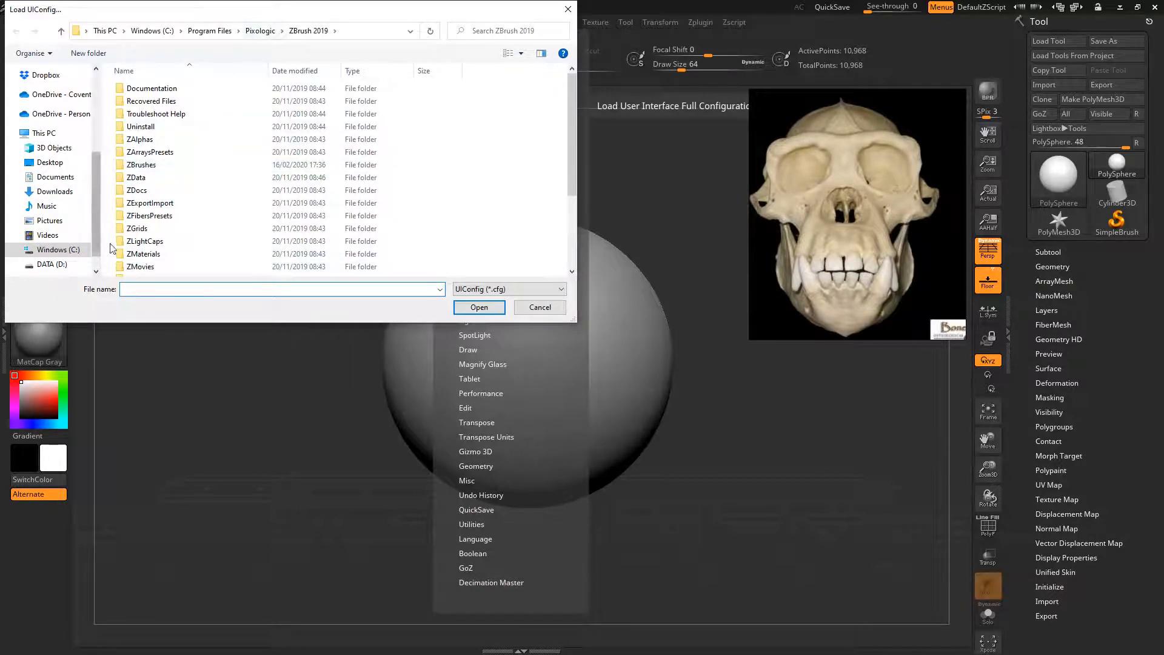
pyautogui.click(51, 264)
pyautogui.scroll(-10, 206, 225)
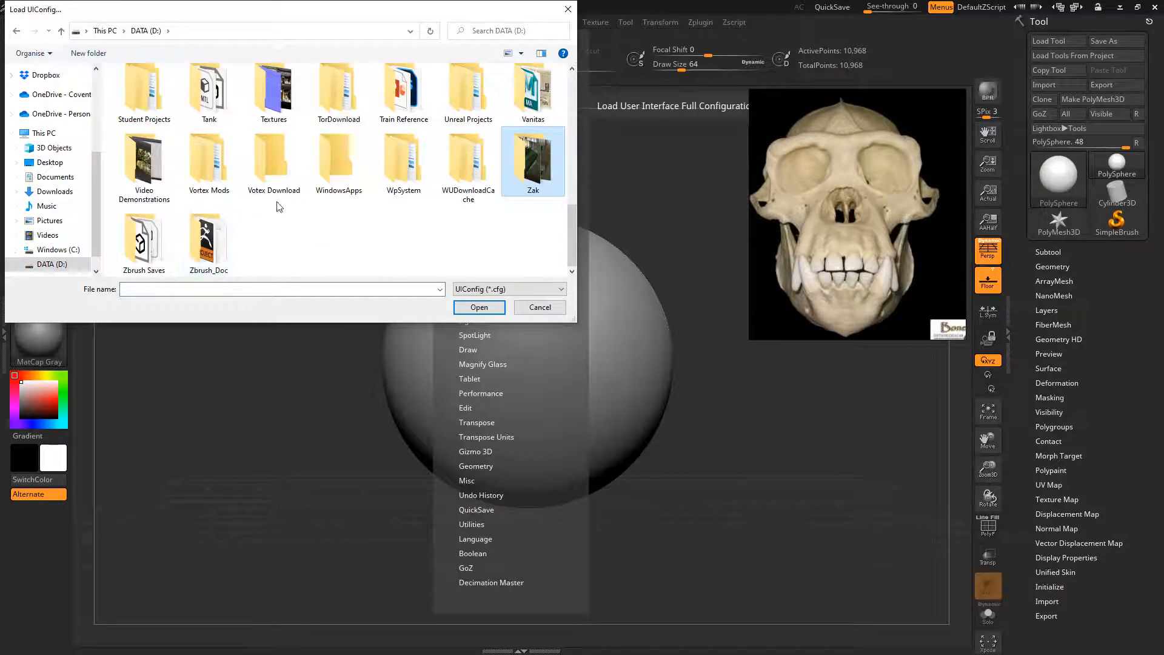
pyautogui.doubleClick(206, 241)
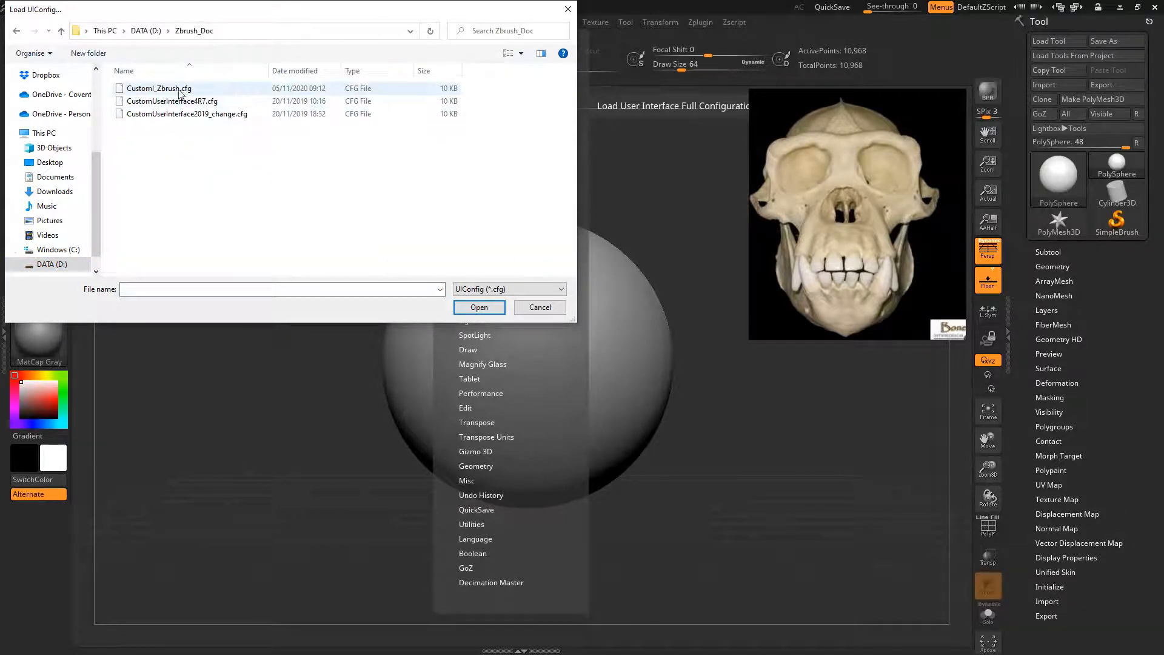
pyautogui.doubleClick(160, 89)
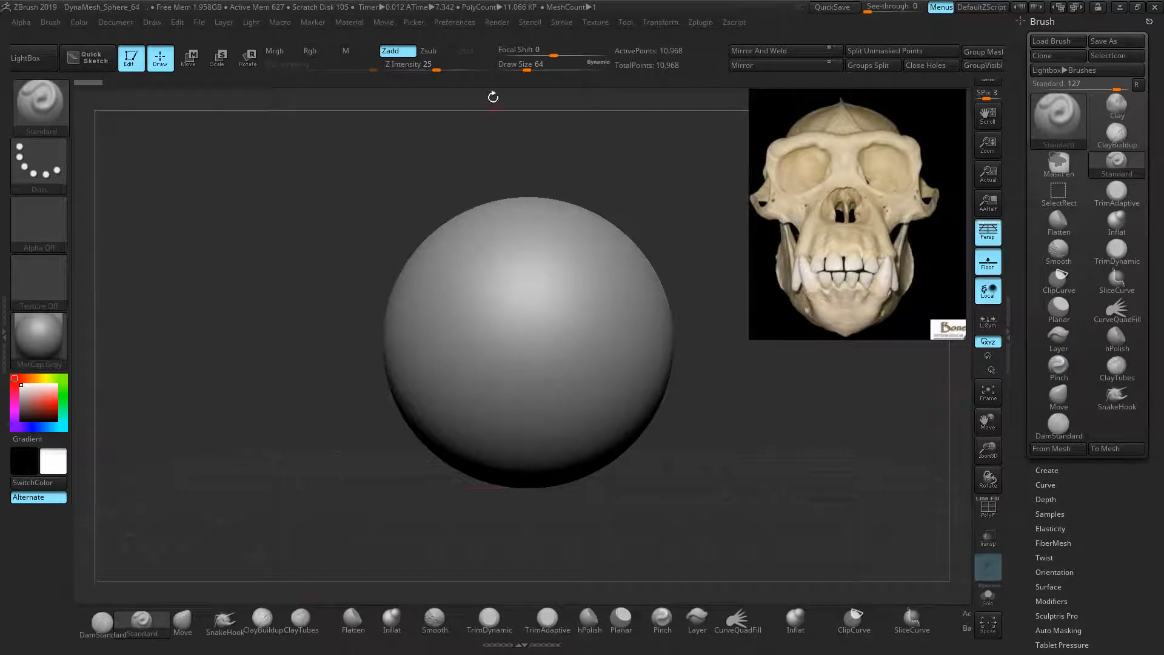
# Expand the Preferences IColors settings and reposition the sphere in view
pyautogui.click(449, 23)
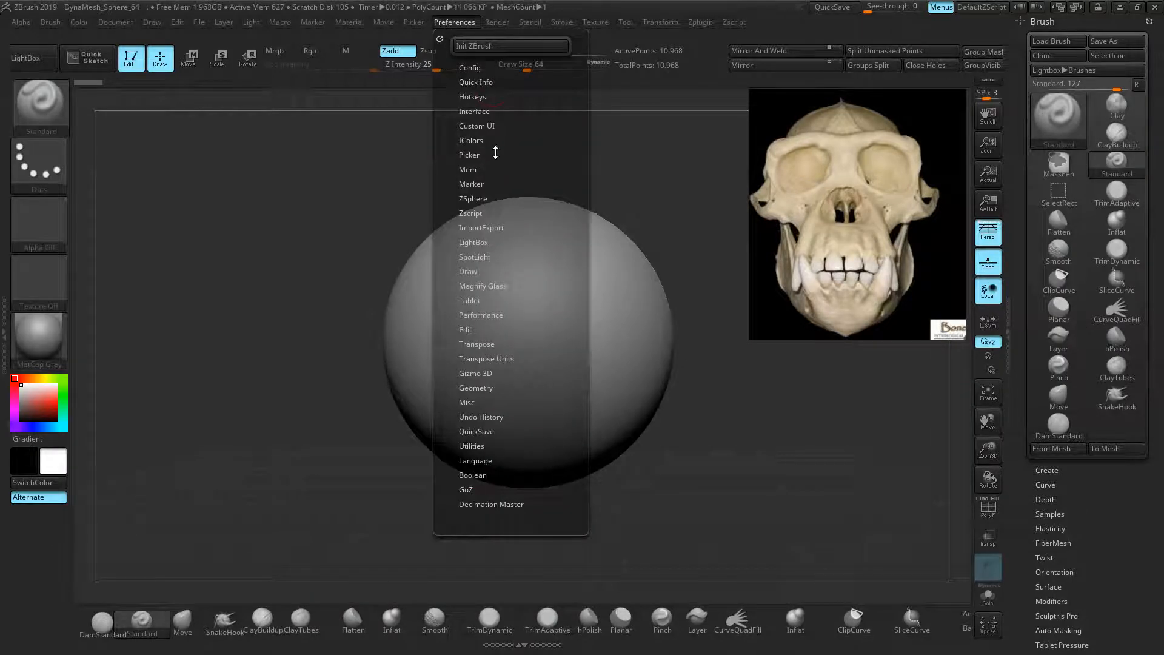
pyautogui.click(467, 141)
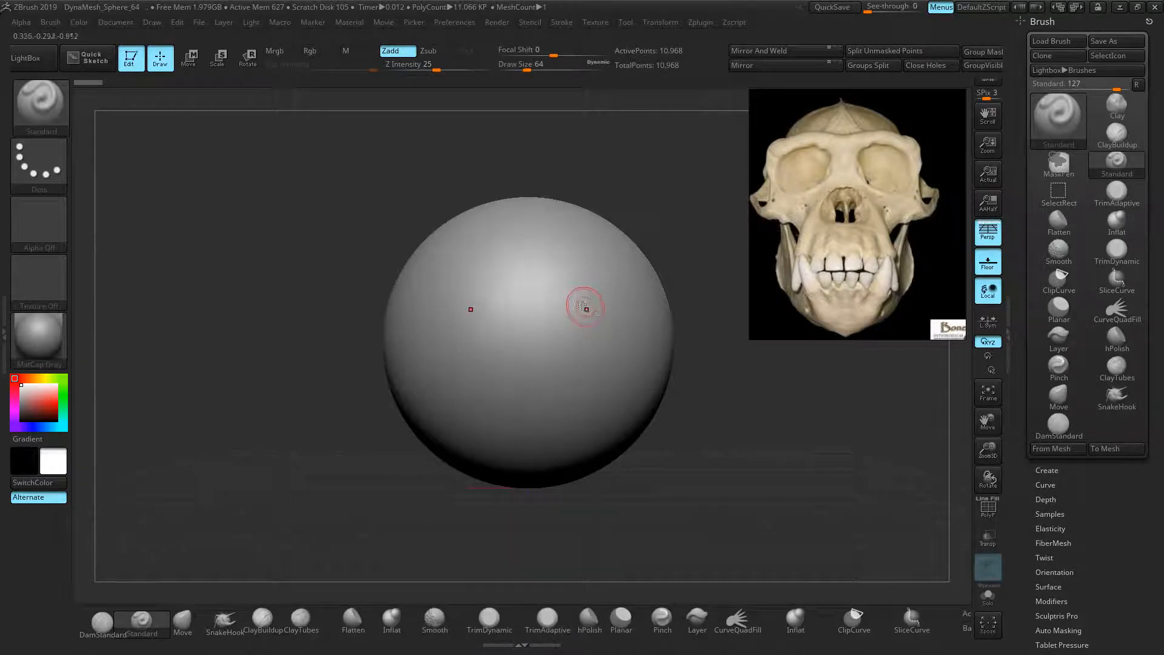
pyautogui.moveTo(694, 255)
pyautogui.keyDown('alt'); pyautogui.mouseDown(button='right')
pyautogui.moveTo(647, 237)
pyautogui.moveTo(662, 247)
pyautogui.mouseUp(button='right'); pyautogui.keyUp('alt')
pyautogui.moveTo(663, 247)
pyautogui.keyDown('ctrl'); pyautogui.mouseDown(button='right')
pyautogui.moveTo(676, 252)
pyautogui.moveTo(669, 236)
pyautogui.moveTo(689, 281)
pyautogui.mouseUp(button='right'); pyautogui.keyUp('ctrl')
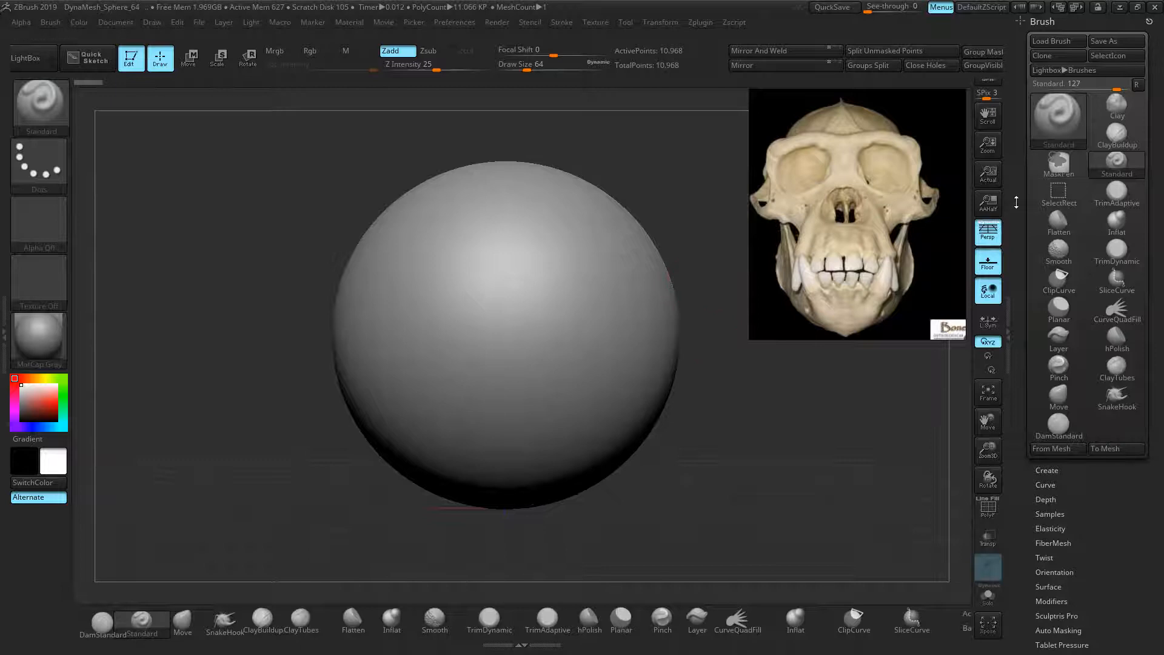
pyautogui.scroll(-5, 1008, 97)
pyautogui.scroll(-5, 1008, 97)
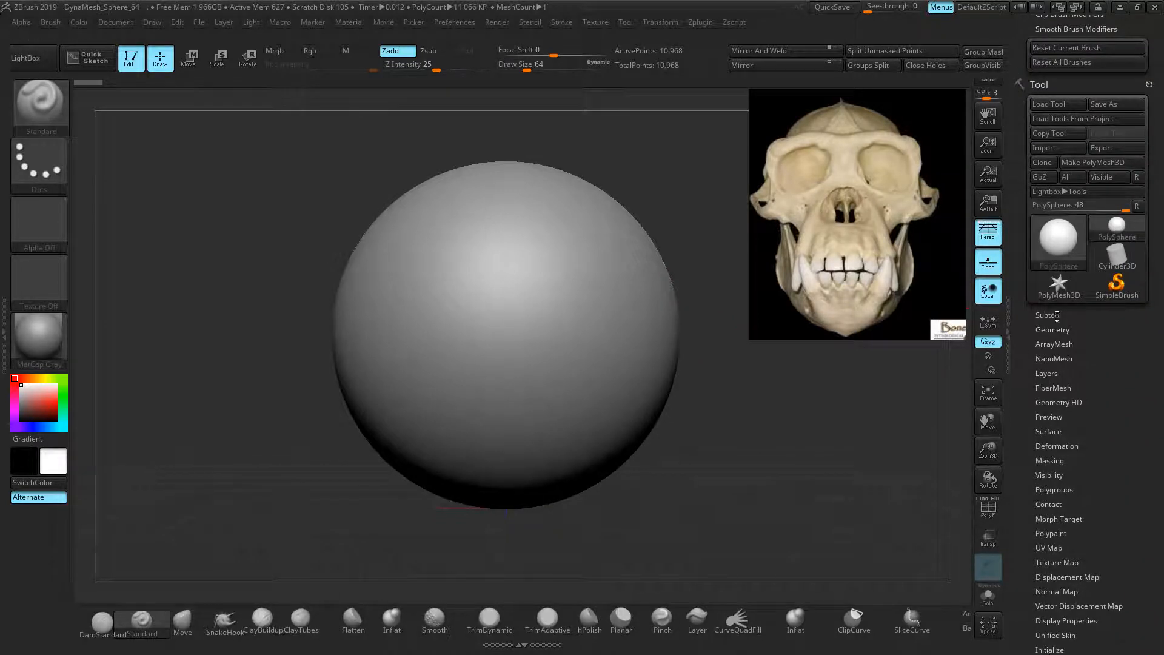
# Expand the Tool > Subtool list, then choose Preferences > Init ZBrush
pyautogui.click(1054, 312)
pyautogui.scroll(-3, 1058, 241)
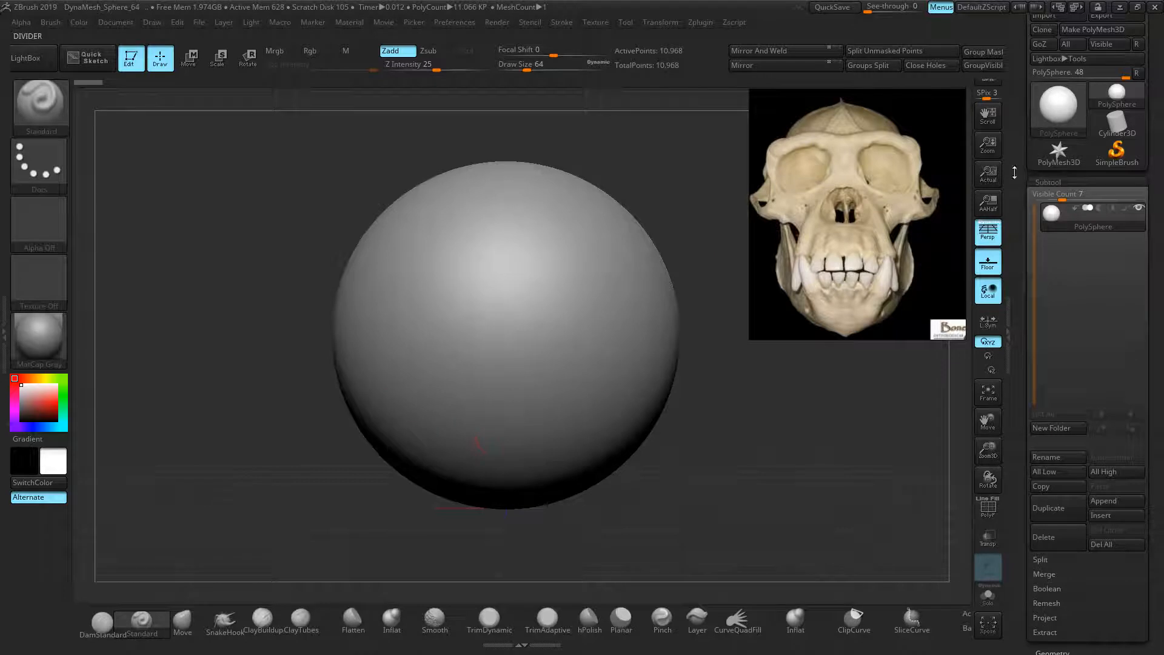
pyautogui.scroll(4, 1018, 142)
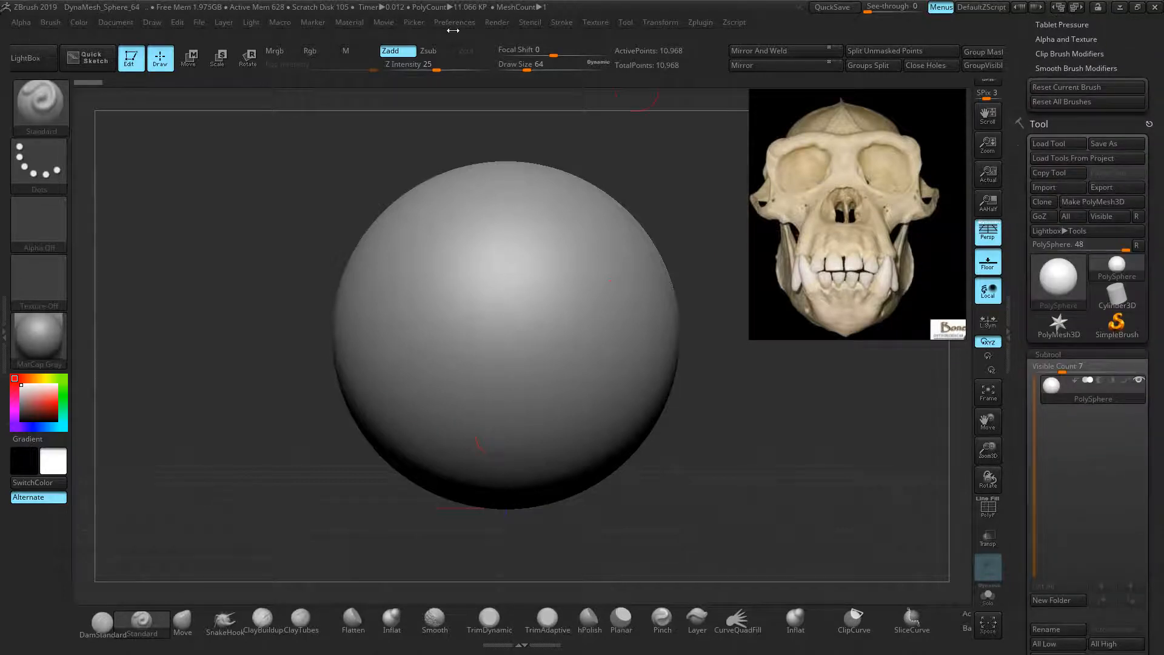
pyautogui.click(455, 23)
pyautogui.click(491, 47)
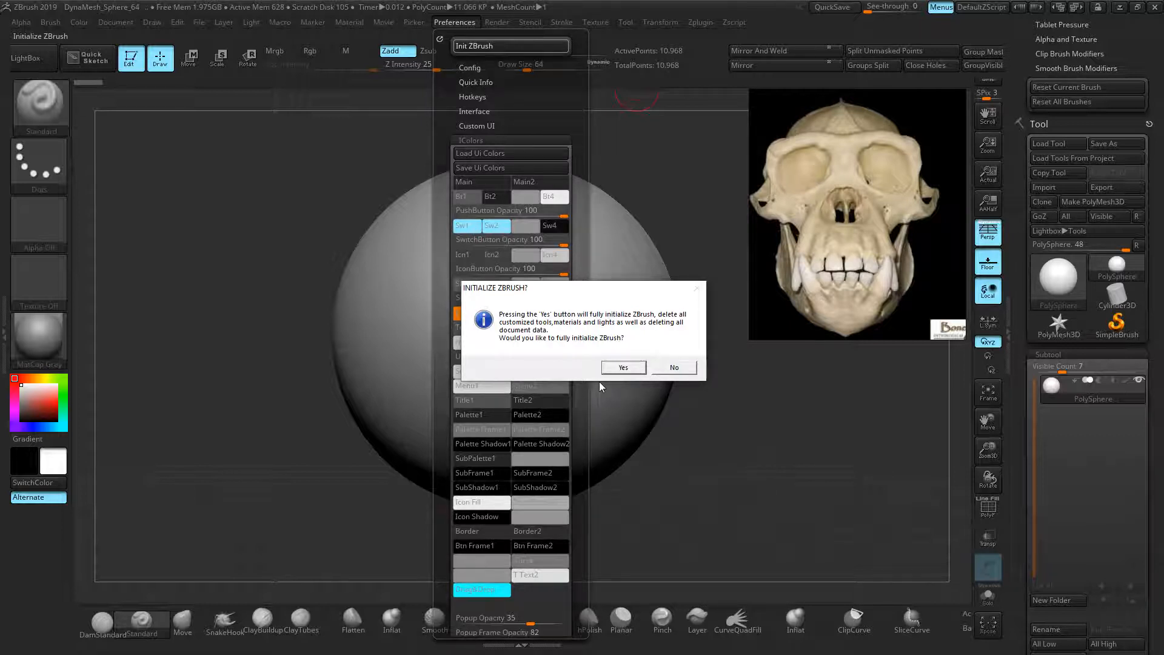
# Confirm the reset and reopen DynaMesh_Sphere_64.ZPR from LightBox's Project tab
pyautogui.click(623, 368)
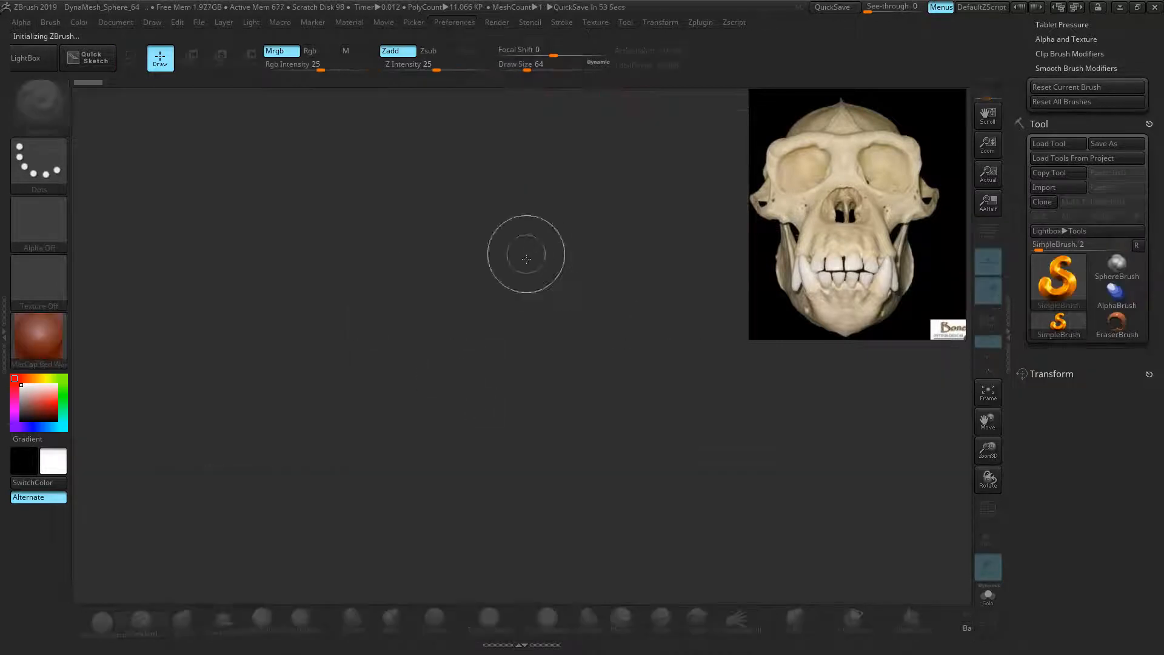
pyautogui.moveTo(1023, 140); pyautogui.dragTo(1019, 149)
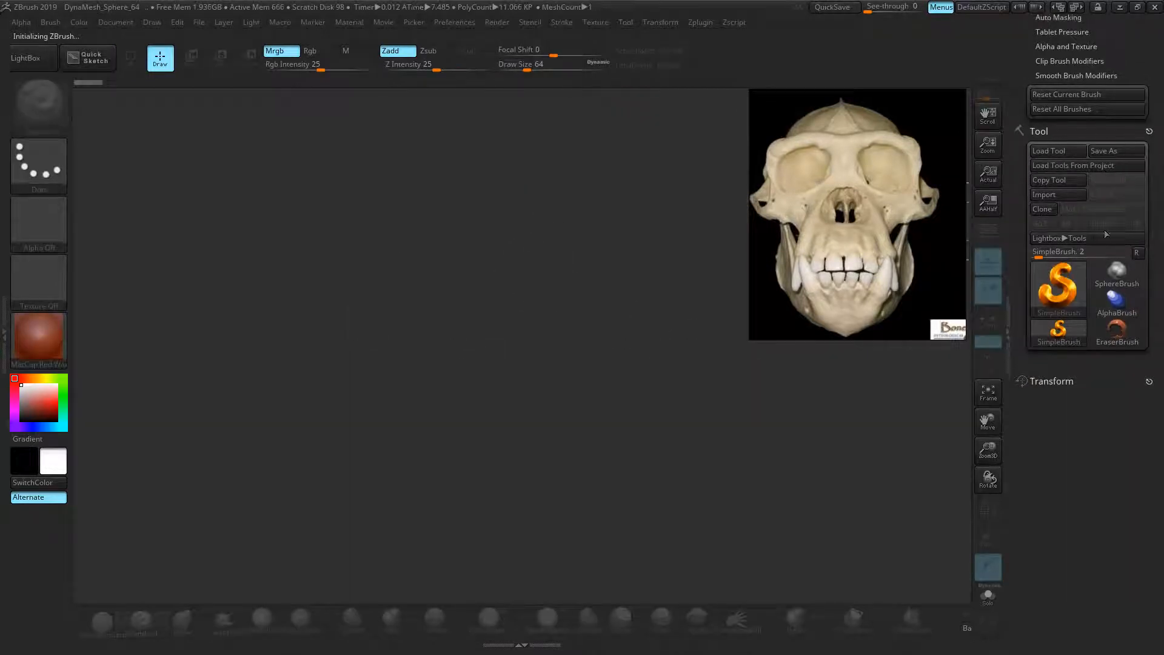
pyautogui.click(1082, 242)
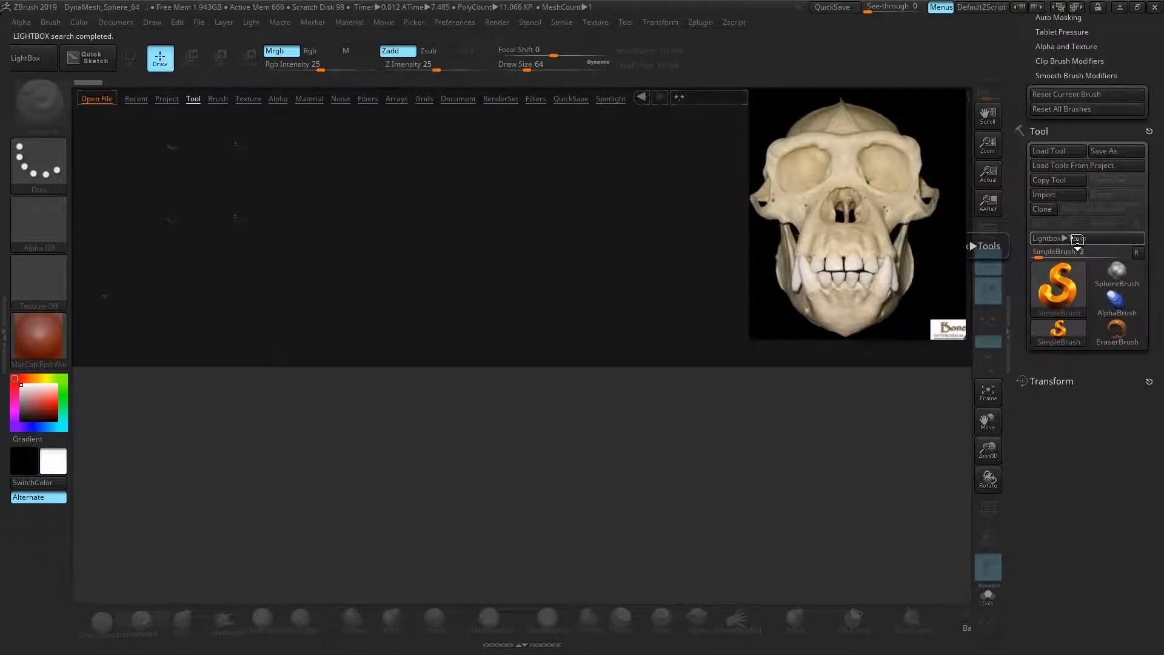
pyautogui.click(168, 99)
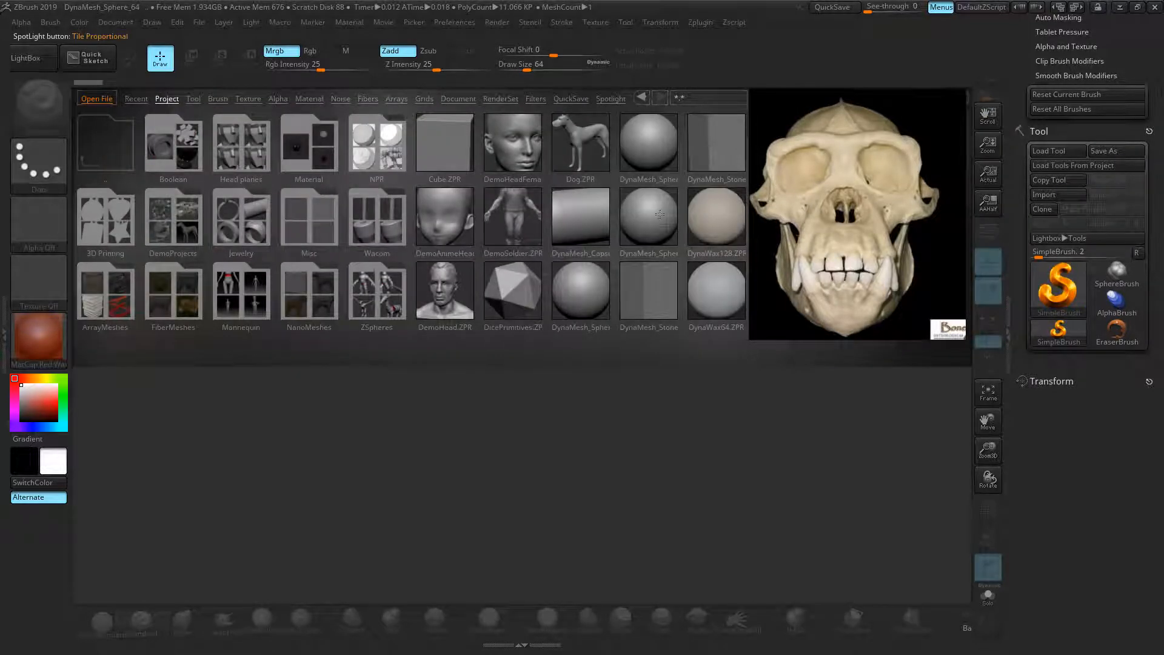
pyautogui.doubleClick(659, 214)
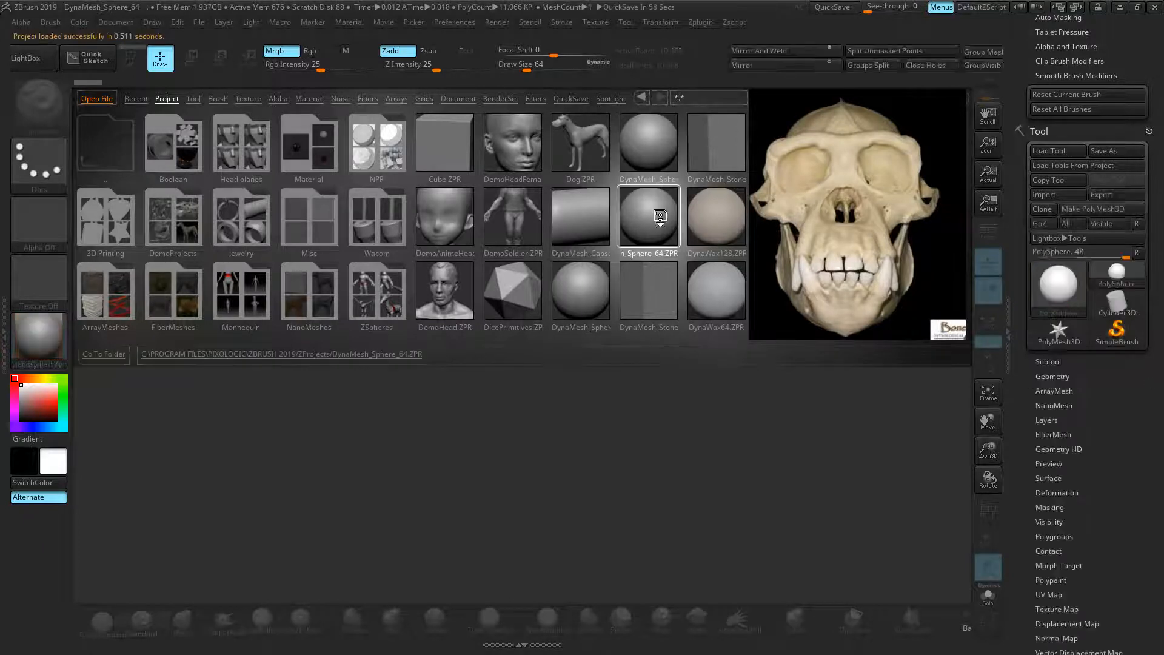
pyautogui.moveTo(666, 239)
pyautogui.keyDown('alt'); pyautogui.mouseDown(button='right')
pyautogui.moveTo(692, 239)
pyautogui.moveTo(675, 226)
pyautogui.moveTo(726, 241)
pyautogui.moveTo(703, 226)
pyautogui.mouseUp(button='right'); pyautogui.keyUp('alt')
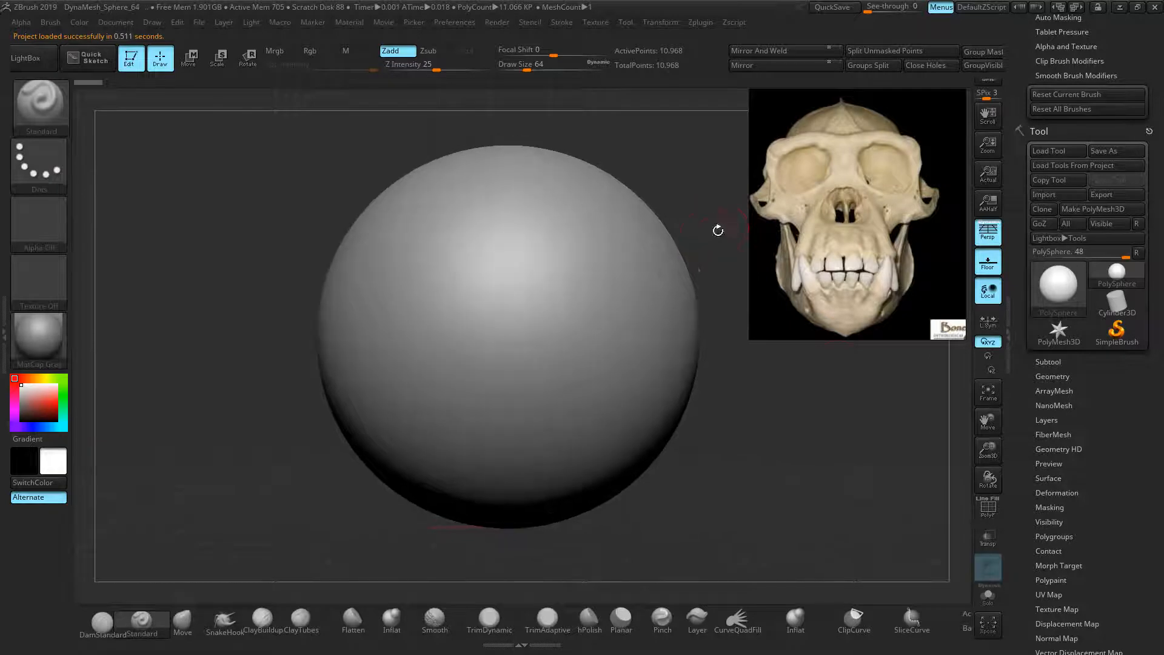
# Expand Geometry, enlarge the brush and pull two mirrored horn-like bumps on the upper sides
pyautogui.click(1053, 375)
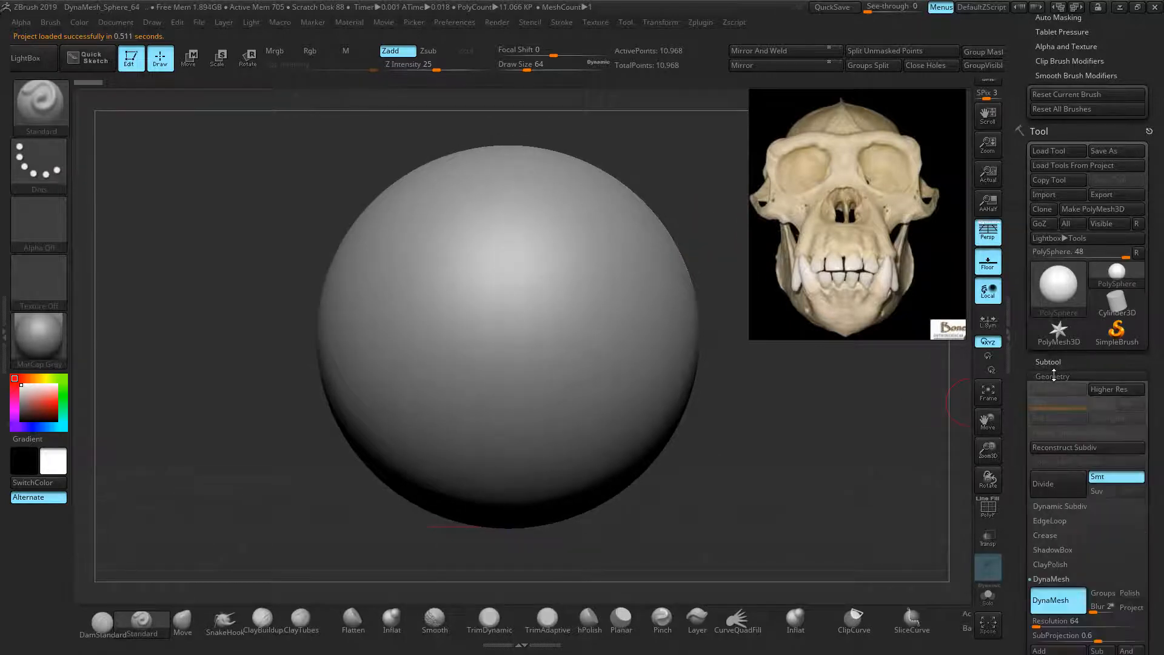
pyautogui.moveTo(1022, 424); pyautogui.dragTo(1022, 331)
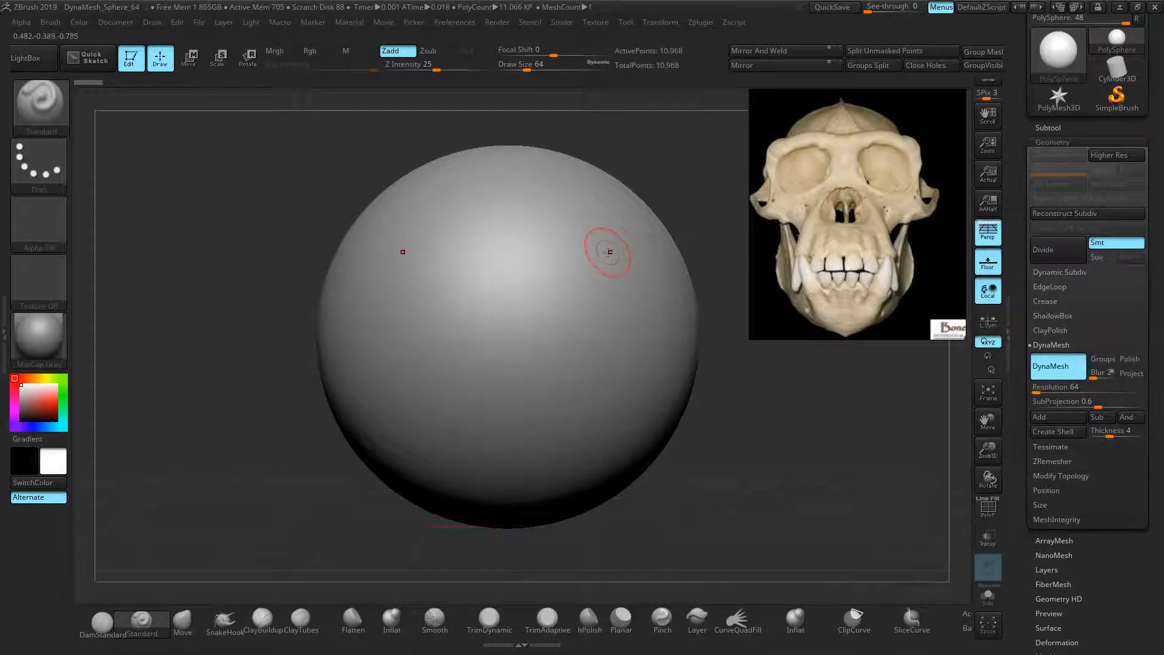
pyautogui.press(']')
pyautogui.press(']')
pyautogui.press(']')
pyautogui.press(']')
pyautogui.press(']')
pyautogui.press(']')
pyautogui.press(']')
pyautogui.press(']')
pyautogui.press(']')
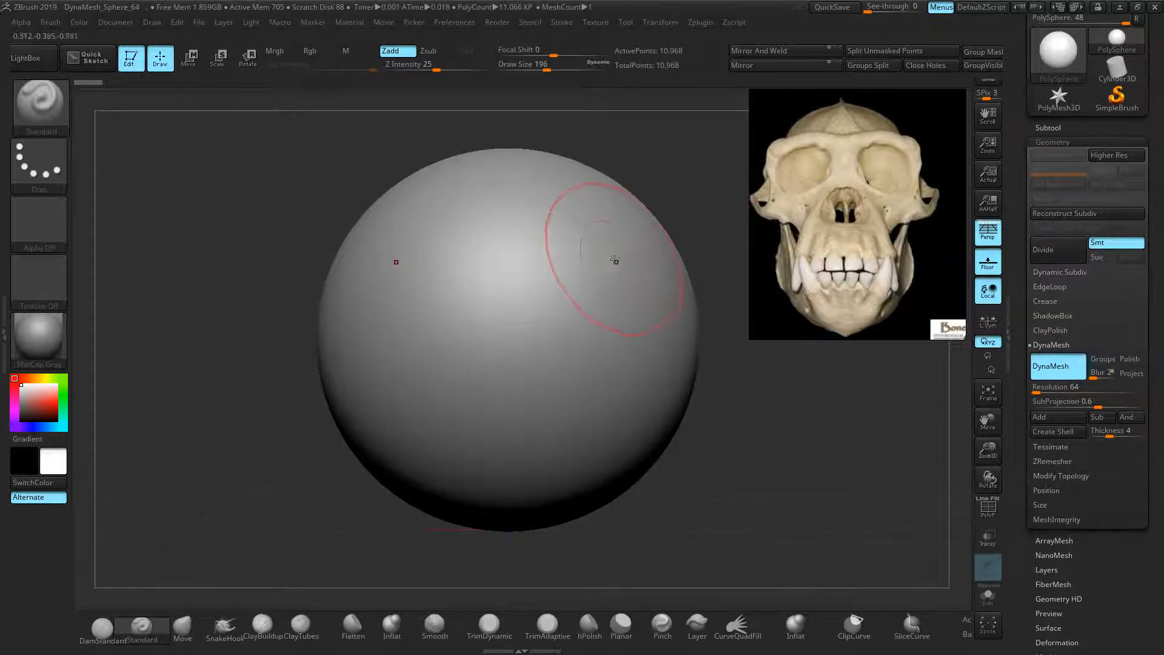
pyautogui.moveTo(570, 267)
pyautogui.mouseDown()
pyautogui.moveTo(642, 230)
pyautogui.moveTo(655, 243)
pyautogui.moveTo(661, 194)
pyautogui.moveTo(681, 169)
pyautogui.moveTo(673, 182)
pyautogui.mouseUp()
pyautogui.moveTo(634, 255); pyautogui.dragTo(683, 151)
pyautogui.moveTo(621, 211); pyautogui.dragTo(643, 175)
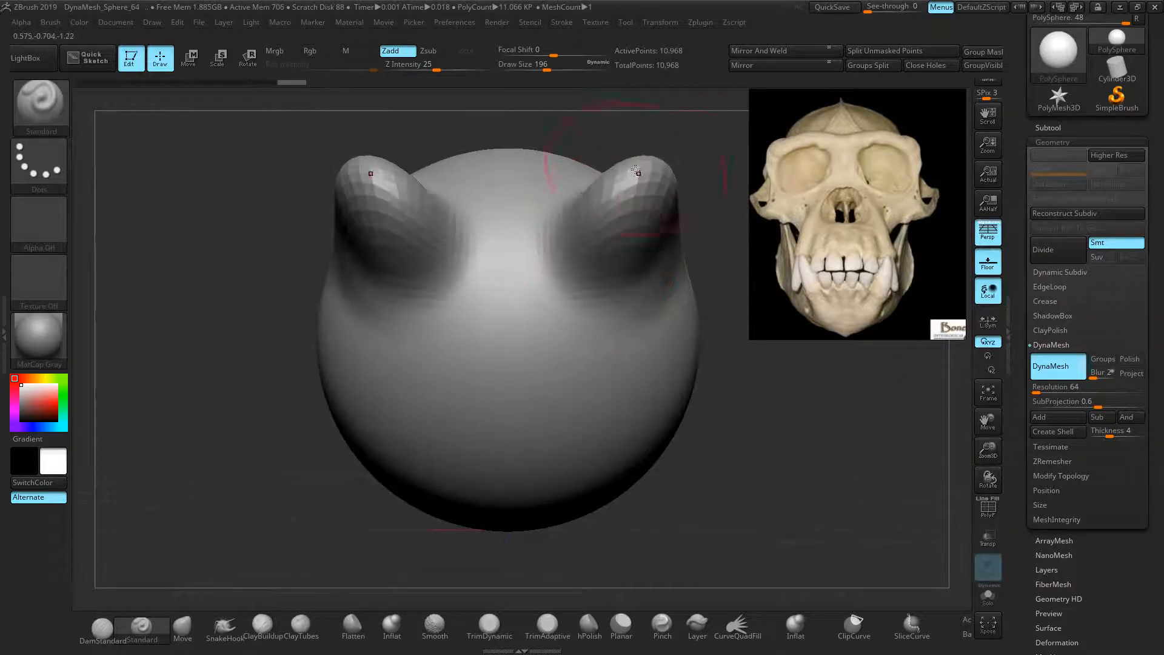
# Check the wireframe from other angles, then undo the horn pulls with PolyF turned off
pyautogui.click(988, 508)
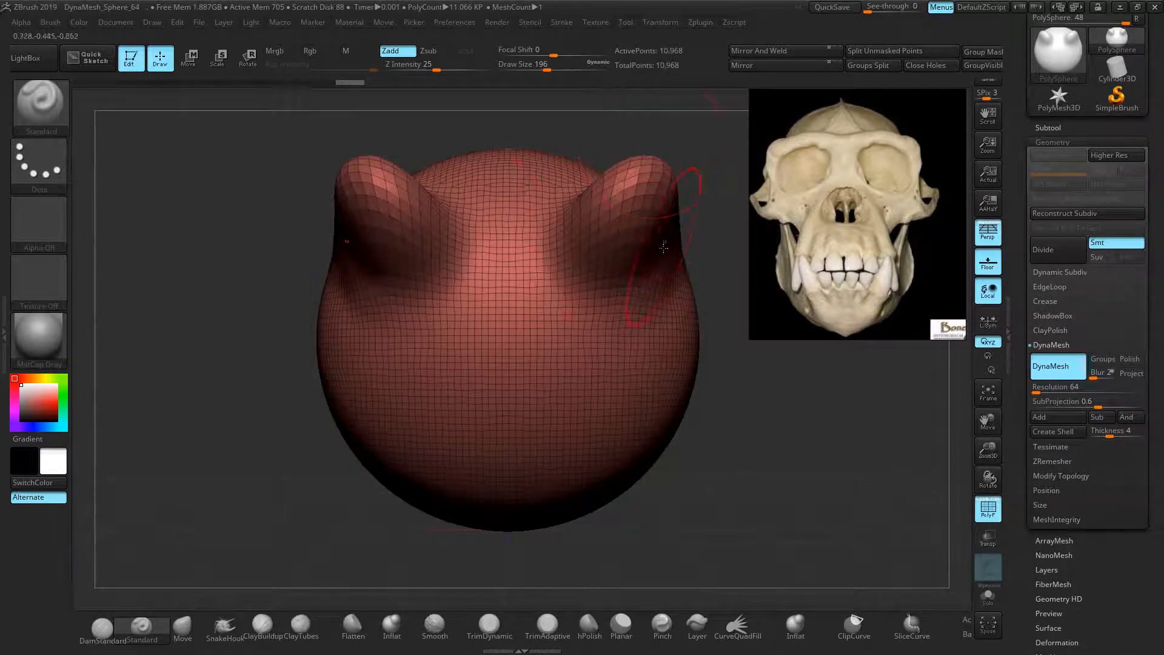
pyautogui.moveTo(702, 260); pyautogui.dragTo(565, 240)
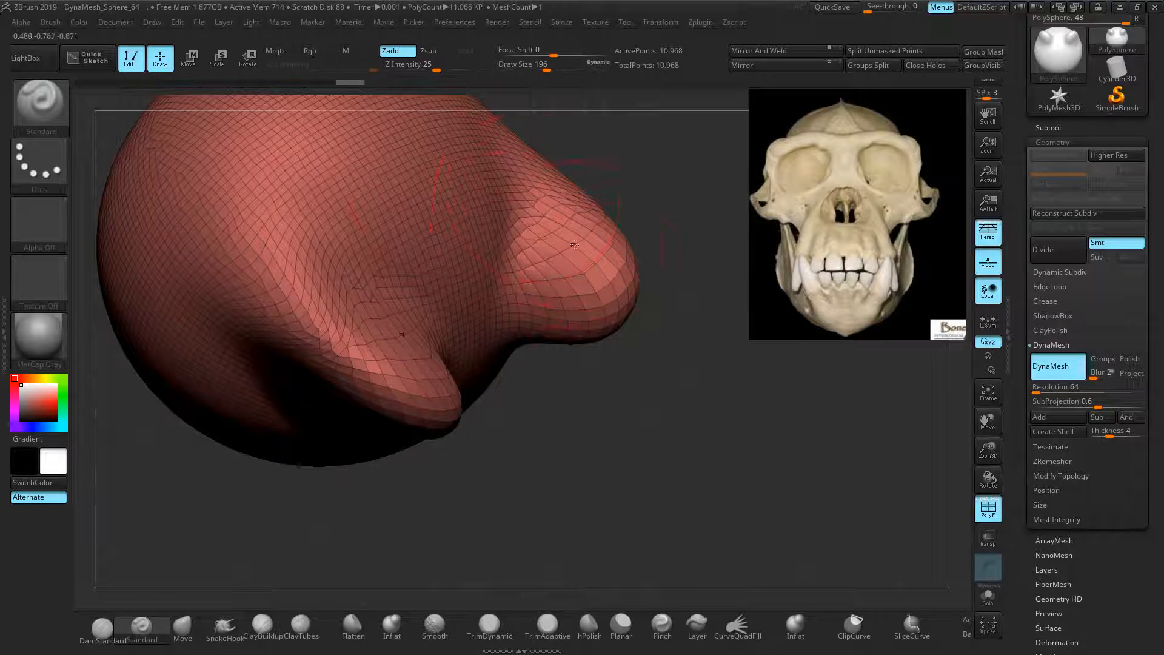
pyautogui.moveTo(544, 269); pyautogui.dragTo(641, 192)
pyautogui.keyDown('alt'); pyautogui.moveTo(700, 338); pyautogui.dragTo(672, 270); pyautogui.keyUp('alt')
pyautogui.keyDown('ctrl'); pyautogui.moveTo(673, 269); pyautogui.dragTo(682, 280, button='right'); pyautogui.keyUp('ctrl')
pyautogui.hotkey('ctrl', 'z')
pyautogui.hotkey('ctrl', 'z')
pyautogui.hotkey('ctrl', 'z')
pyautogui.hotkey('ctrl', 'z')
pyautogui.hotkey('ctrl', 'z')
pyautogui.hotkey('ctrl', 'z')
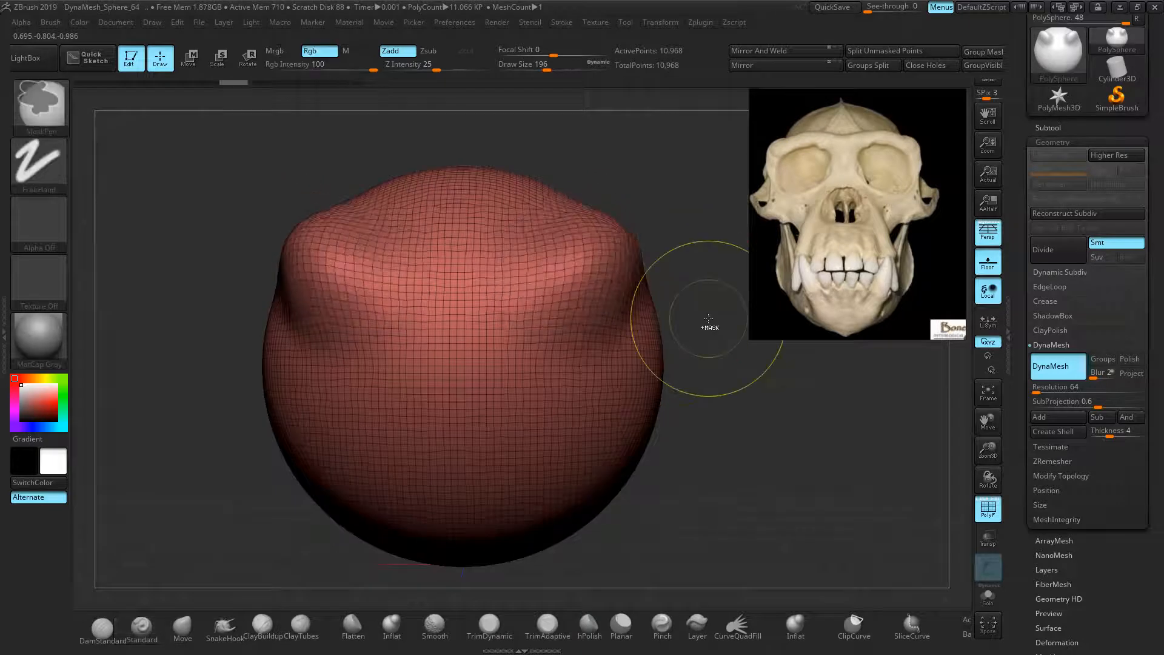
pyautogui.hotkey('shift', 'f')
pyautogui.hotkey('ctrl', 'z')
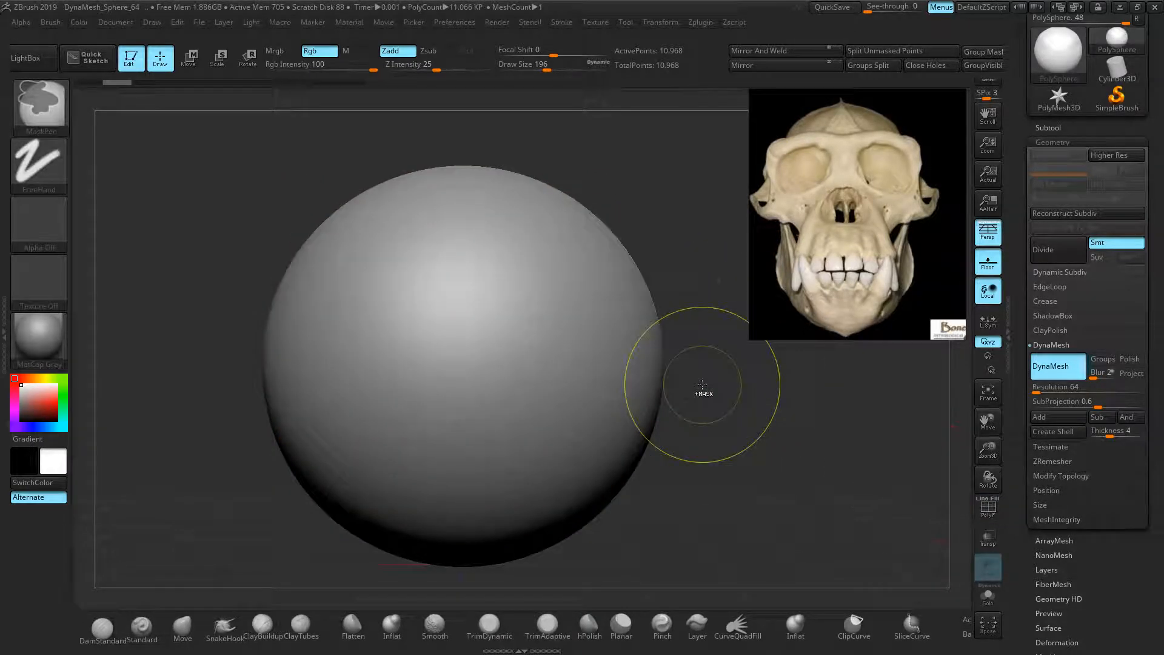
pyautogui.keyDown('alt'); pyautogui.moveTo(724, 371); pyautogui.dragTo(768, 345); pyautogui.keyUp('alt')
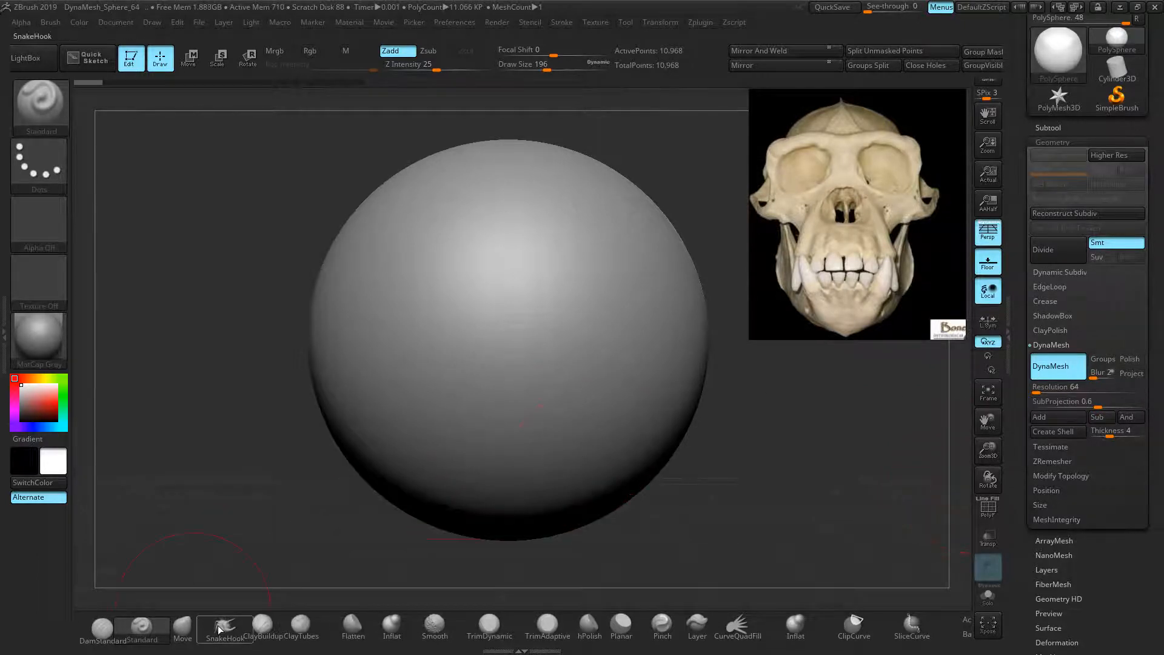
# Select the Move brush (B, M, V) and raise Draw Size to 240
pyautogui.click(184, 624)
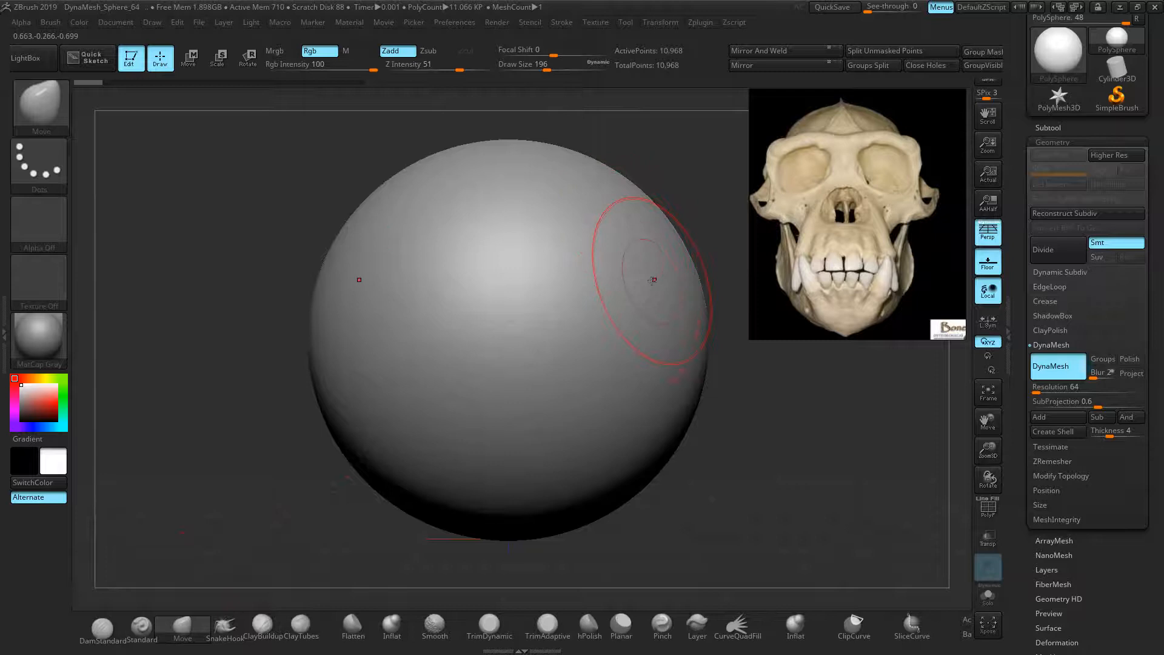
pyautogui.keyDown('ctrl'); pyautogui.moveTo(842, 645); pyautogui.dragTo(511, 642); pyautogui.keyUp('ctrl')
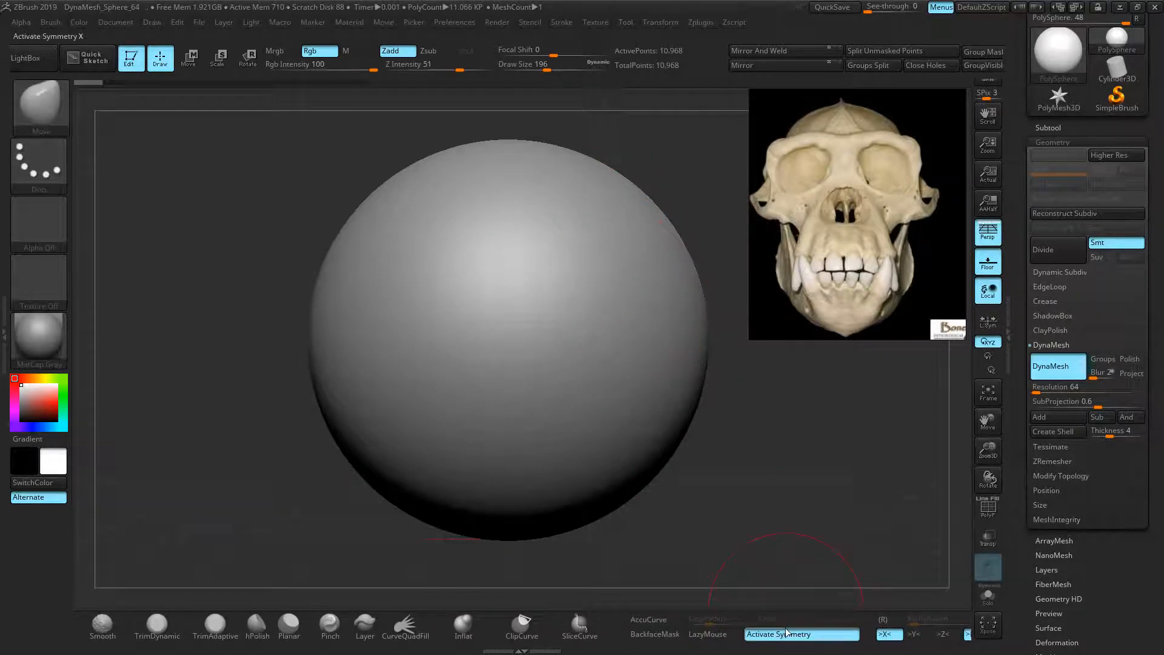
pyautogui.moveTo(596, 648); pyautogui.dragTo(924, 638)
pyautogui.press('b')
pyautogui.press('m')
pyautogui.press('v')
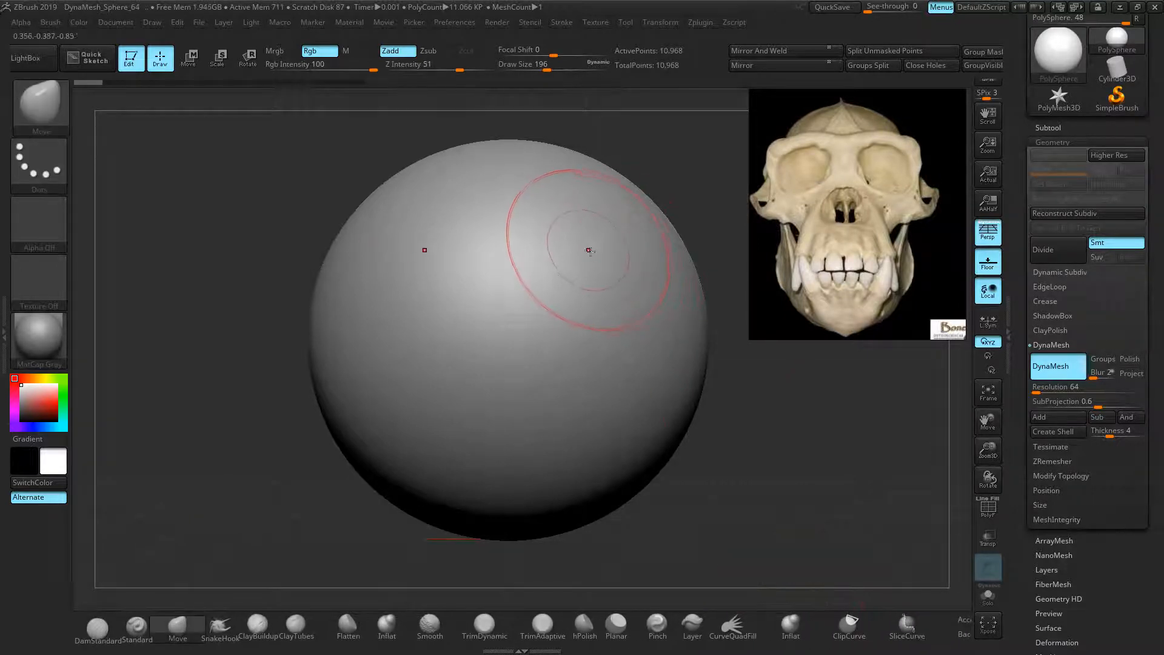
pyautogui.press(']')
pyautogui.press(']')
# Pull out mirrored brow bulges and push in creases down both sides
pyautogui.moveTo(596, 233)
pyautogui.mouseDown()
pyautogui.moveTo(618, 238)
pyautogui.moveTo(657, 191)
pyautogui.moveTo(630, 221)
pyautogui.moveTo(652, 224)
pyautogui.mouseUp()
pyautogui.moveTo(676, 300); pyautogui.dragTo(699, 299)
pyautogui.moveTo(686, 261); pyautogui.dragTo(707, 244)
pyautogui.moveTo(698, 346)
pyautogui.mouseDown()
pyautogui.moveTo(680, 347)
pyautogui.moveTo(667, 378)
pyautogui.mouseUp()
pyautogui.moveTo(642, 471)
pyautogui.mouseDown()
pyautogui.moveTo(617, 430)
pyautogui.moveTo(625, 437)
pyautogui.mouseUp()
pyautogui.moveTo(741, 456); pyautogui.dragTo(742, 457)
# Flatten the brow centre, lift the outer brows and pull the cheek creases inward
pyautogui.moveTo(525, 175); pyautogui.dragTo(521, 200)
pyautogui.moveTo(516, 251); pyautogui.dragTo(518, 200)
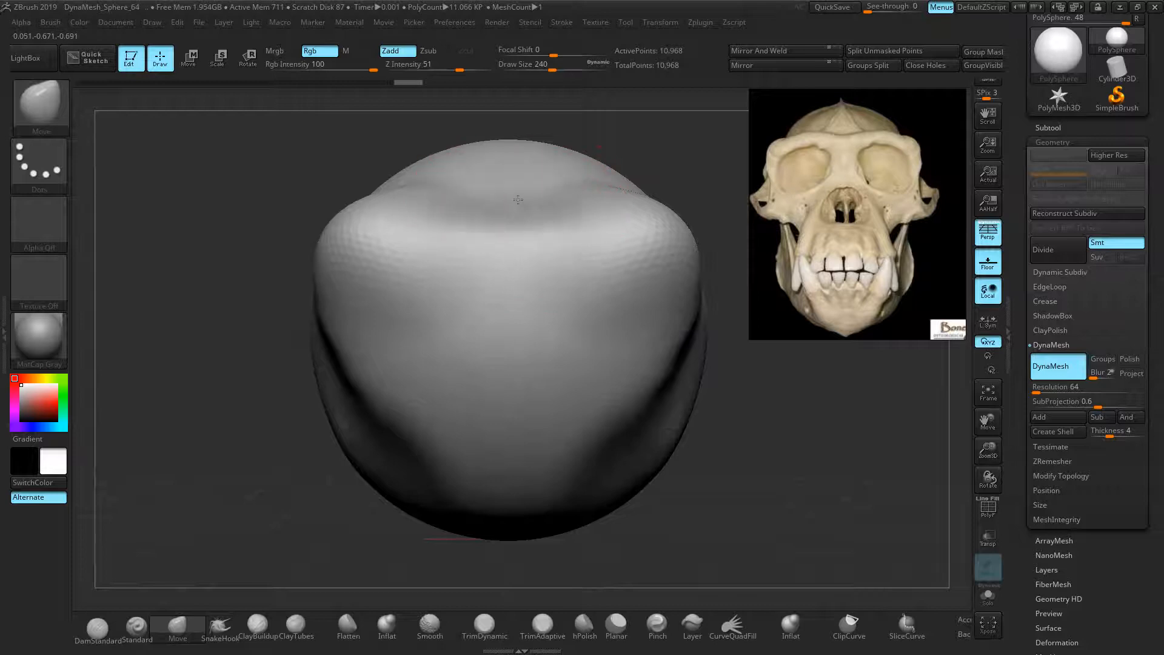
pyautogui.moveTo(501, 259); pyautogui.dragTo(507, 195)
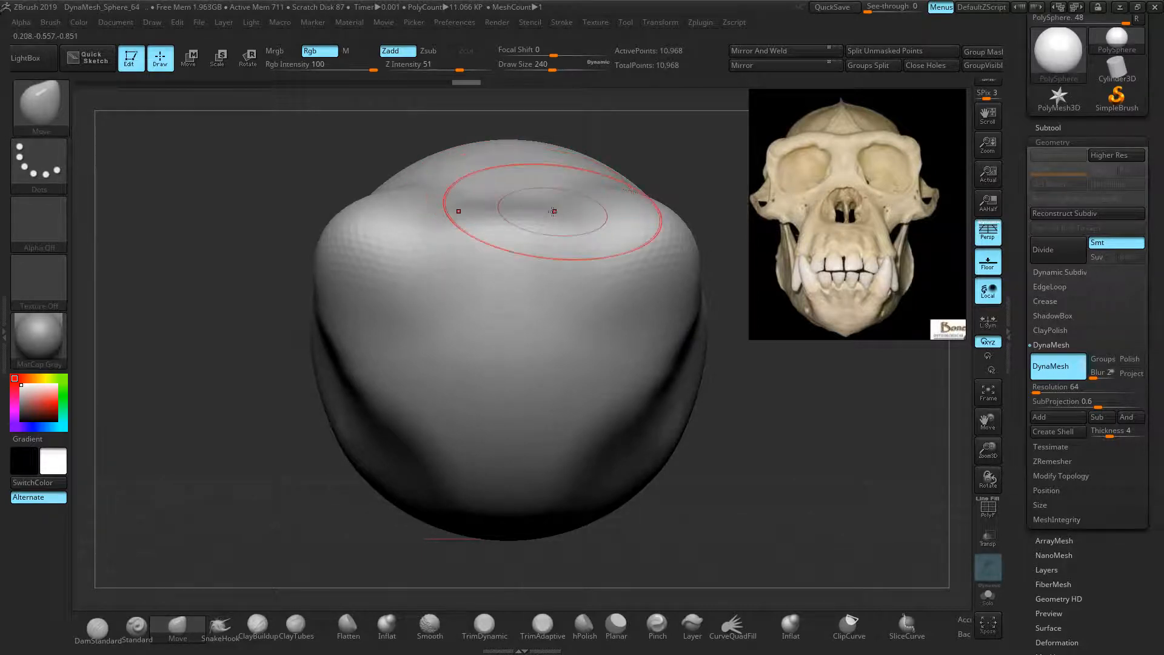
pyautogui.moveTo(416, 237); pyautogui.dragTo(418, 226)
pyautogui.moveTo(518, 184); pyautogui.dragTo(514, 197)
pyautogui.moveTo(507, 248); pyautogui.dragTo(506, 239)
pyautogui.moveTo(423, 231)
pyautogui.mouseDown()
pyautogui.moveTo(403, 194)
pyautogui.moveTo(392, 234)
pyautogui.moveTo(385, 197)
pyautogui.moveTo(386, 239)
pyautogui.mouseUp()
pyautogui.moveTo(485, 247)
pyautogui.mouseDown()
pyautogui.moveTo(482, 236)
pyautogui.moveTo(507, 237)
pyautogui.mouseUp()
pyautogui.moveTo(656, 241); pyautogui.dragTo(654, 232)
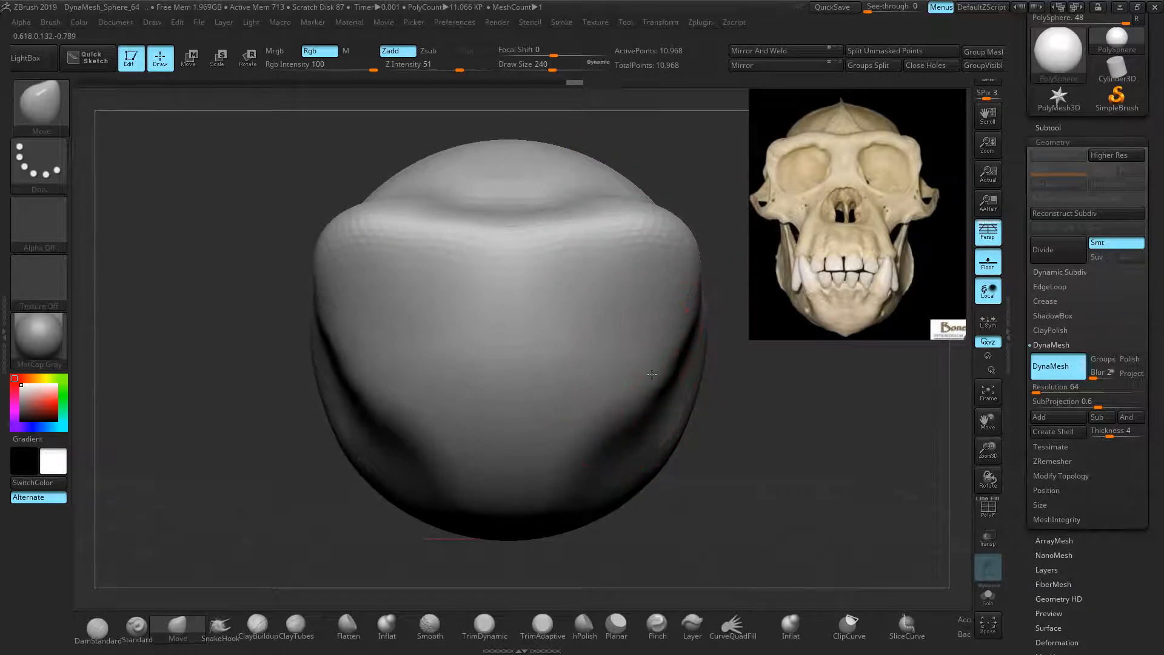
pyautogui.moveTo(672, 392)
pyautogui.mouseDown()
pyautogui.moveTo(639, 365)
pyautogui.moveTo(653, 388)
pyautogui.moveTo(651, 367)
pyautogui.mouseUp()
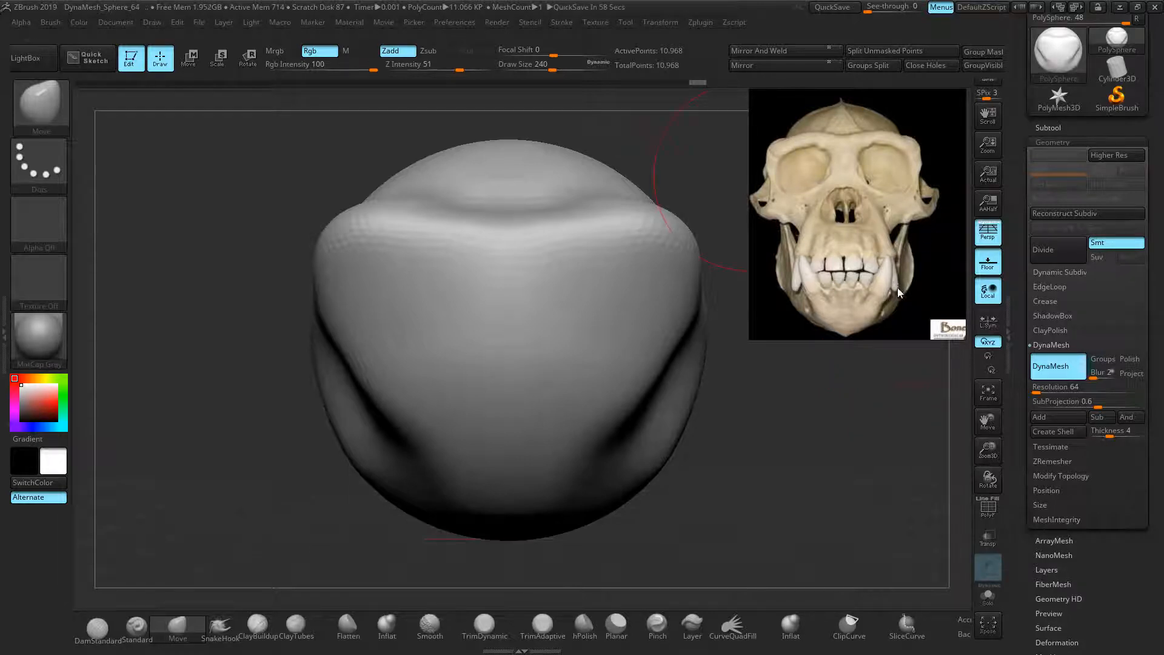
# Adjust the cheek creases and lift and round the top of the cranium
pyautogui.moveTo(575, 437); pyautogui.dragTo(568, 447)
pyautogui.moveTo(644, 403); pyautogui.dragTo(678, 386)
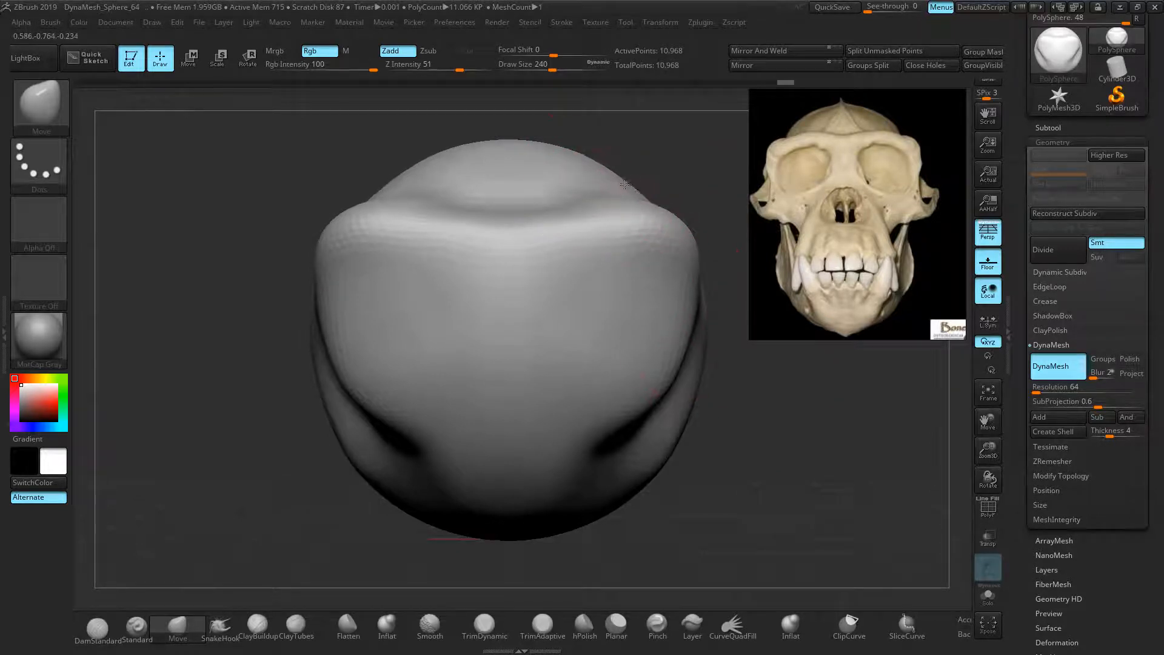
pyautogui.moveTo(622, 184); pyautogui.dragTo(621, 182)
pyautogui.moveTo(518, 146); pyautogui.dragTo(560, 155)
pyautogui.moveTo(479, 147); pyautogui.dragTo(525, 157)
pyautogui.moveTo(386, 181); pyautogui.dragTo(386, 192)
# Even out the brow ridge, then turn the head toward a profile view
pyautogui.moveTo(475, 244); pyautogui.dragTo(479, 237)
pyautogui.moveTo(395, 230); pyautogui.dragTo(393, 221)
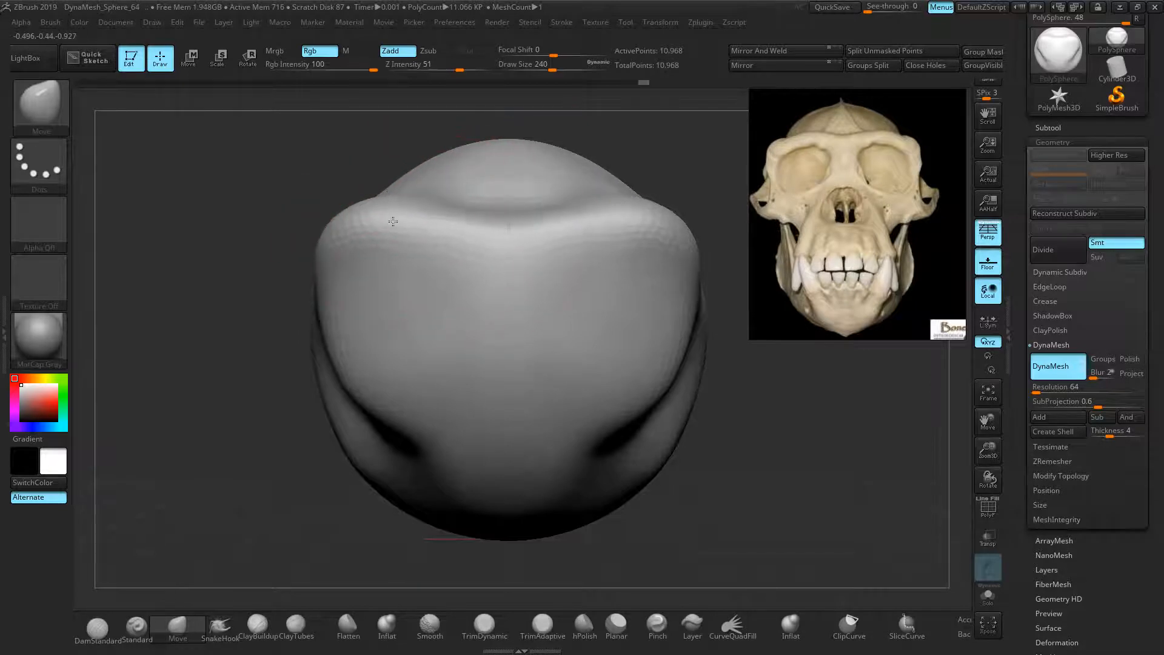
pyautogui.click(370, 272)
pyautogui.moveTo(240, 347); pyautogui.dragTo(423, 377)
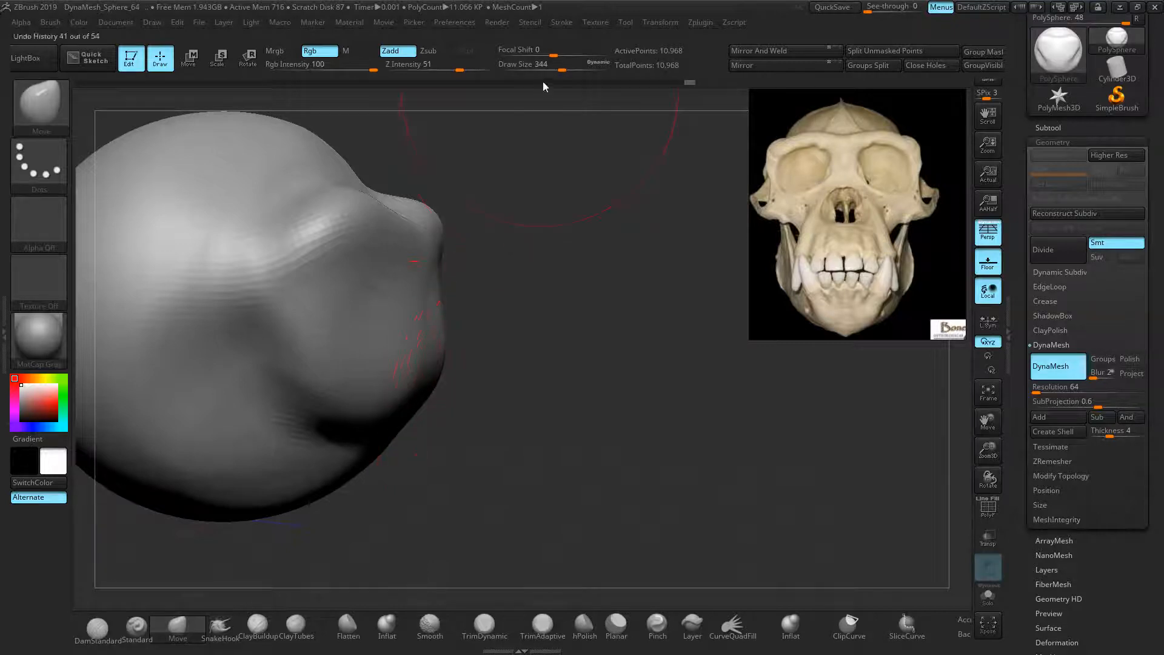
# Pull the lower front of the head outward, then undo the too-small tip pull
pyautogui.moveTo(551, 76); pyautogui.dragTo(549, 75)
pyautogui.moveTo(435, 361); pyautogui.dragTo(459, 397)
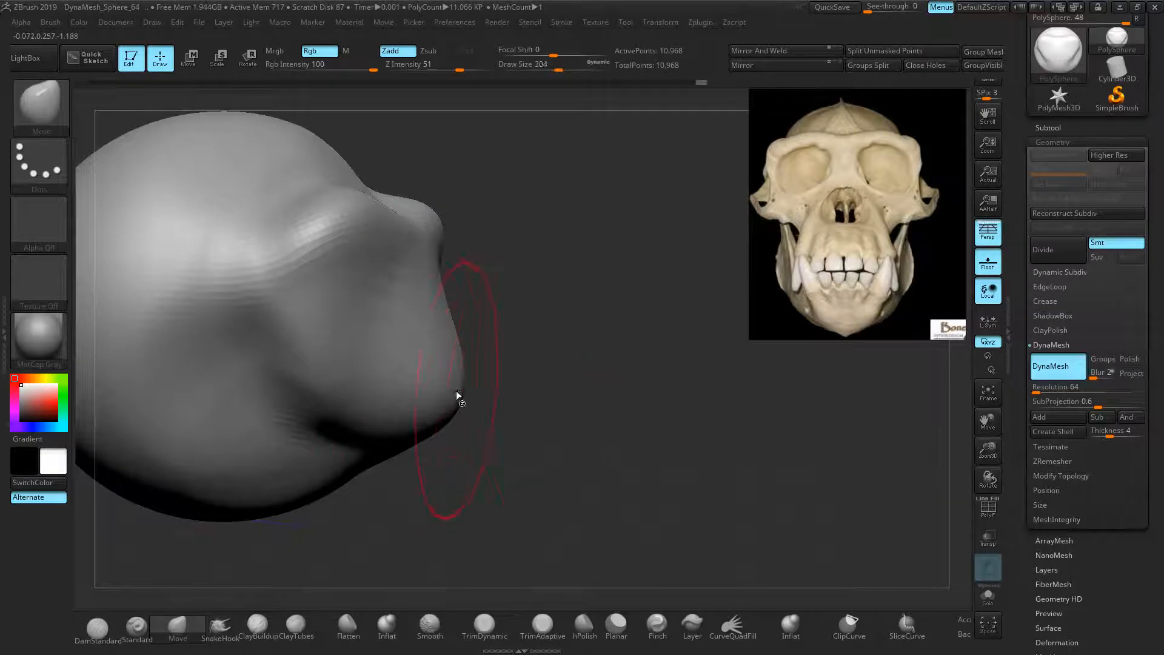
pyautogui.moveTo(451, 377); pyautogui.dragTo(495, 398)
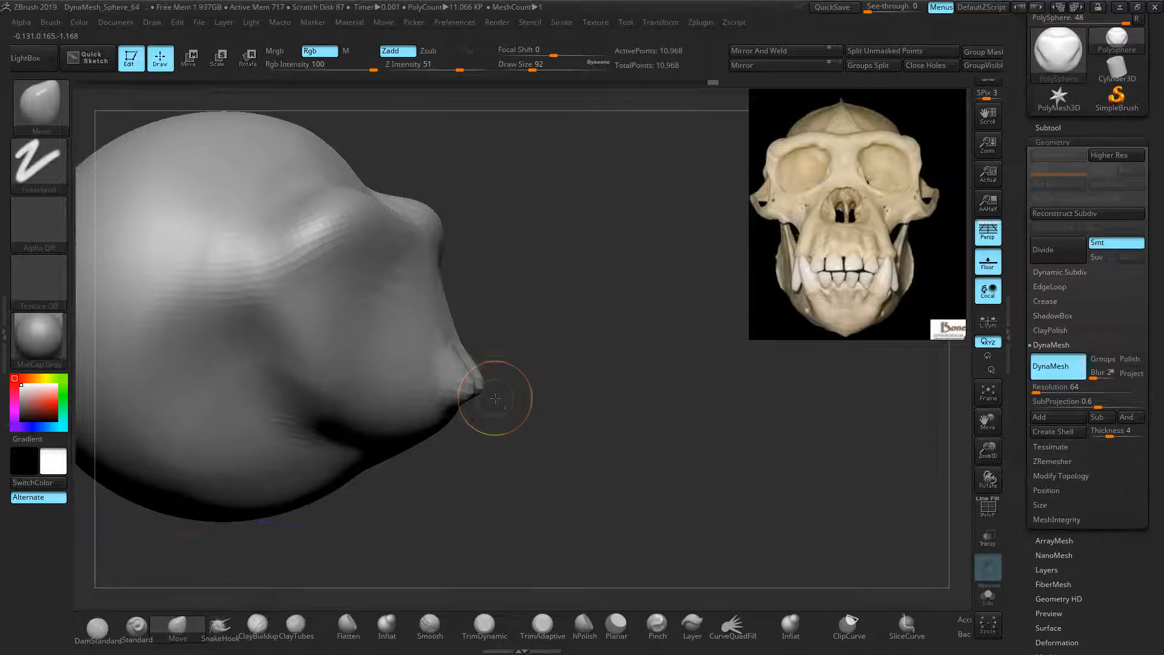
pyautogui.hotkey('ctrl', 'z')
# Raise Draw Size to 338 and pull the muzzle forward and down, checking both sides
pyautogui.moveTo(537, 69); pyautogui.dragTo(554, 70)
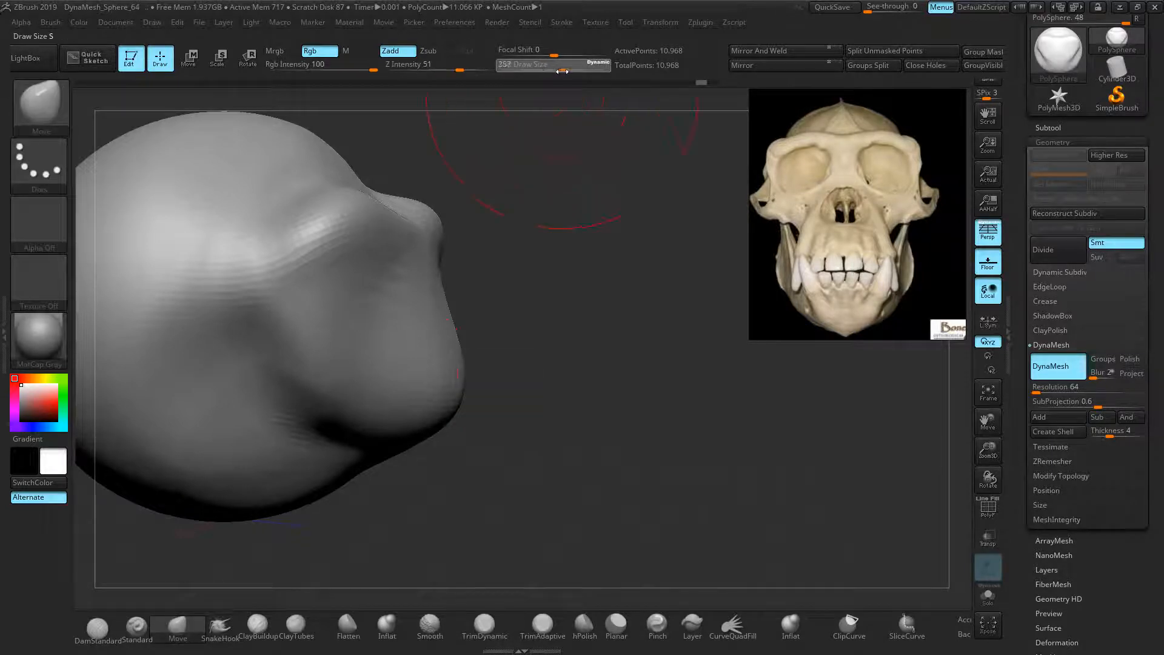
pyautogui.moveTo(446, 398); pyautogui.dragTo(476, 417)
pyautogui.moveTo(499, 366); pyautogui.dragTo(533, 364)
pyautogui.moveTo(462, 421); pyautogui.dragTo(476, 420)
pyautogui.moveTo(564, 400)
pyautogui.mouseDown()
pyautogui.moveTo(423, 375)
pyautogui.moveTo(435, 410)
pyautogui.moveTo(488, 414)
pyautogui.mouseUp()
pyautogui.moveTo(270, 358); pyautogui.dragTo(236, 302)
# Rotate to a three-quarter view, turn Persp off and Ctrl-drag to re-DynaMesh at 11,857 points
pyautogui.moveTo(689, 388)
pyautogui.mouseDown()
pyautogui.moveTo(717, 415)
pyautogui.moveTo(764, 428)
pyautogui.moveTo(700, 427)
pyautogui.mouseUp()
pyautogui.keyDown('alt'); pyautogui.moveTo(726, 376); pyautogui.dragTo(732, 402); pyautogui.keyUp('alt')
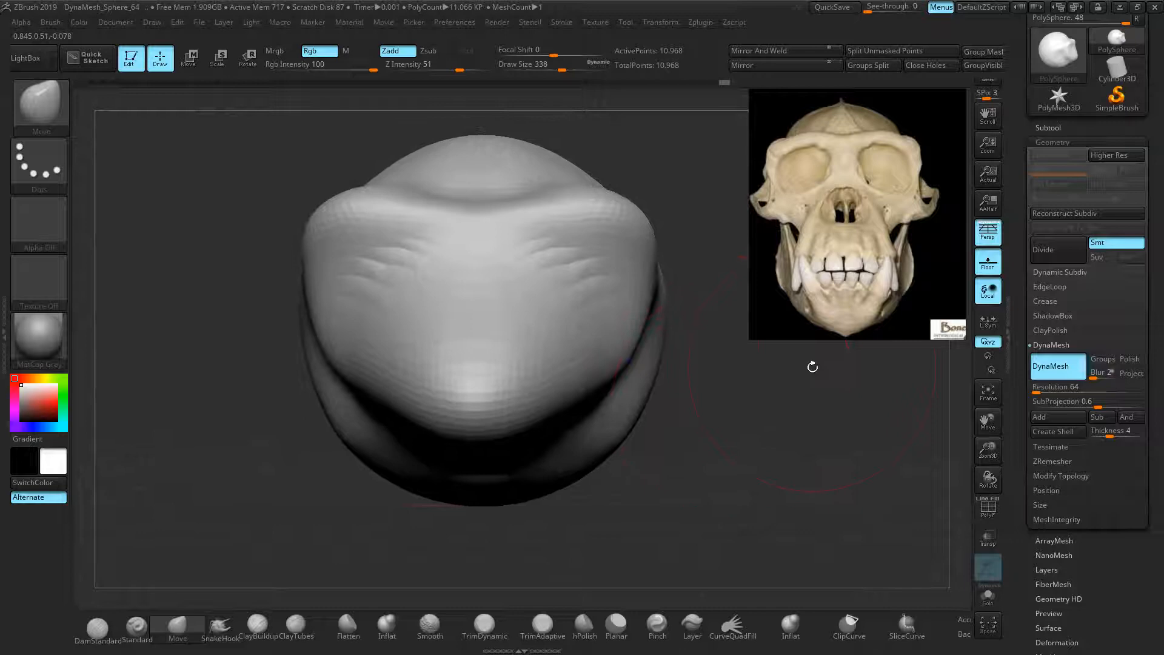
pyautogui.press('ctrl')
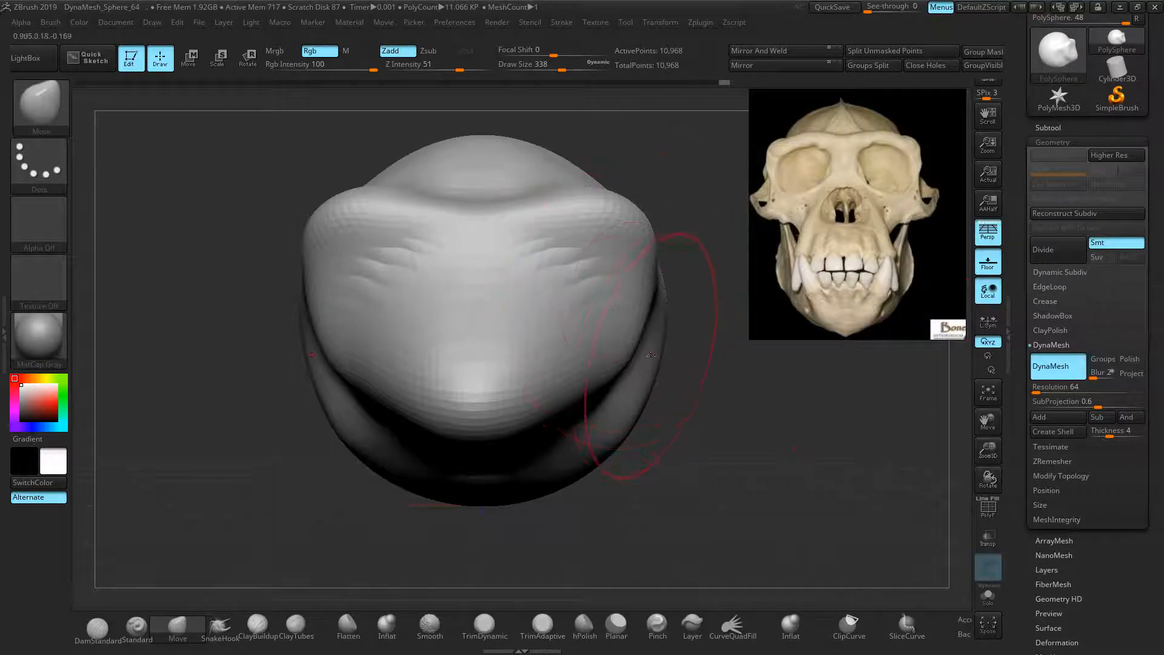
pyautogui.click(986, 233)
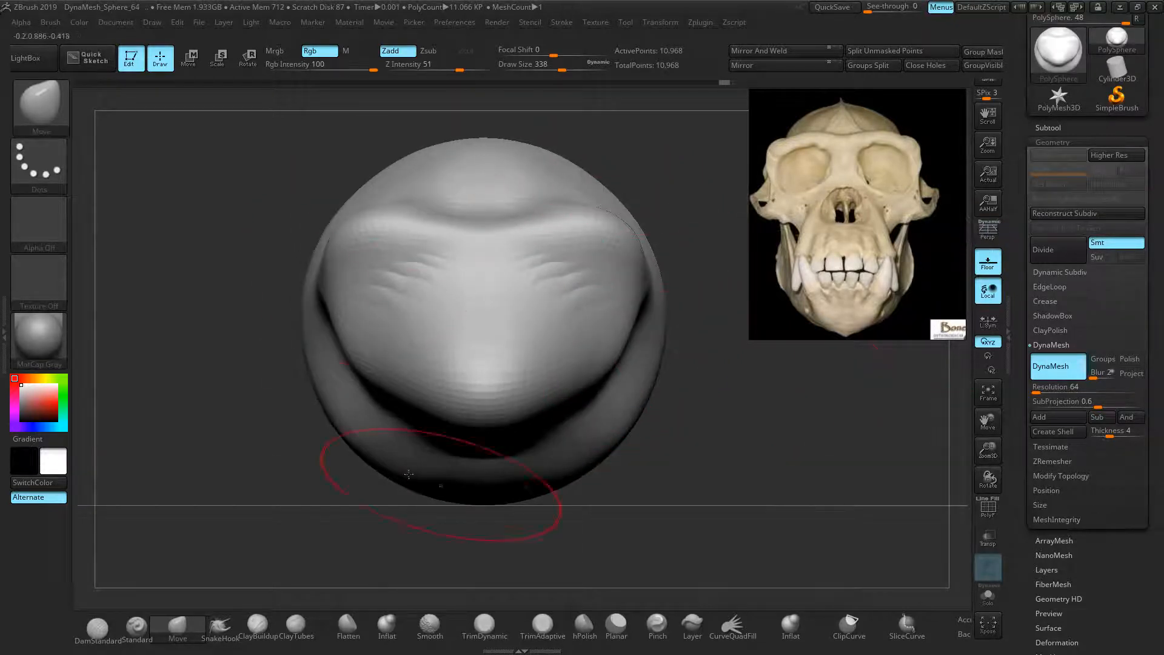
pyautogui.moveTo(655, 418)
pyautogui.keyDown('ctrl'); pyautogui.mouseDown(button='right')
pyautogui.moveTo(676, 387)
pyautogui.moveTo(704, 414)
pyautogui.mouseUp(button='right'); pyautogui.keyUp('ctrl')
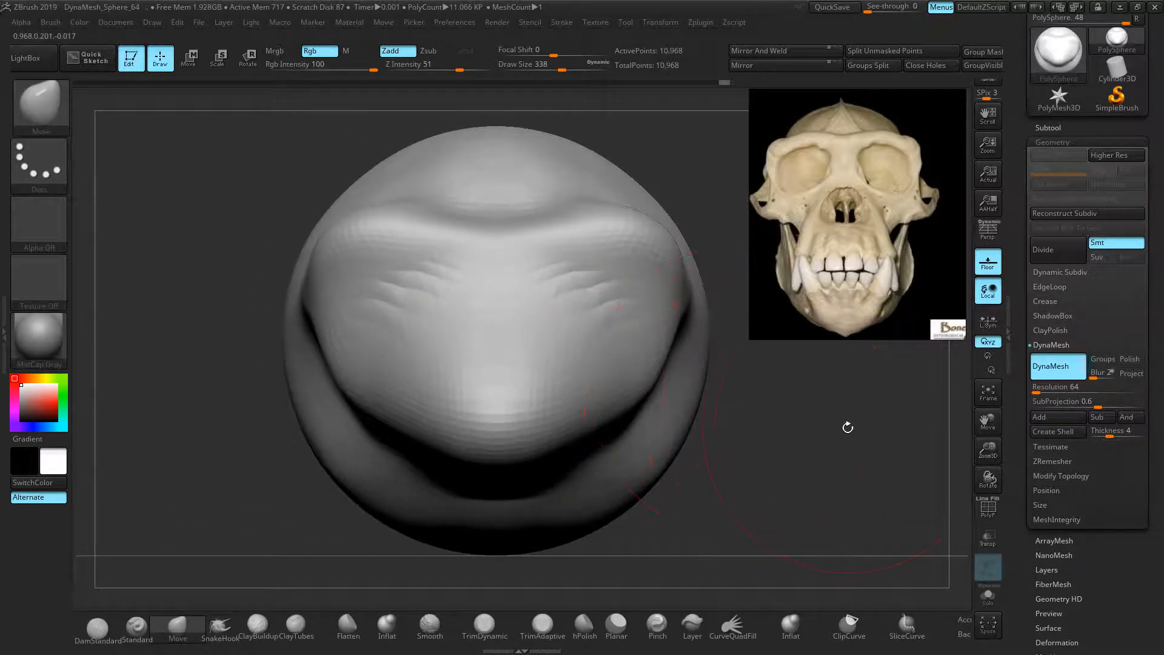
pyautogui.keyDown('ctrl'); pyautogui.moveTo(819, 412); pyautogui.dragTo(821, 424); pyautogui.keyUp('ctrl')
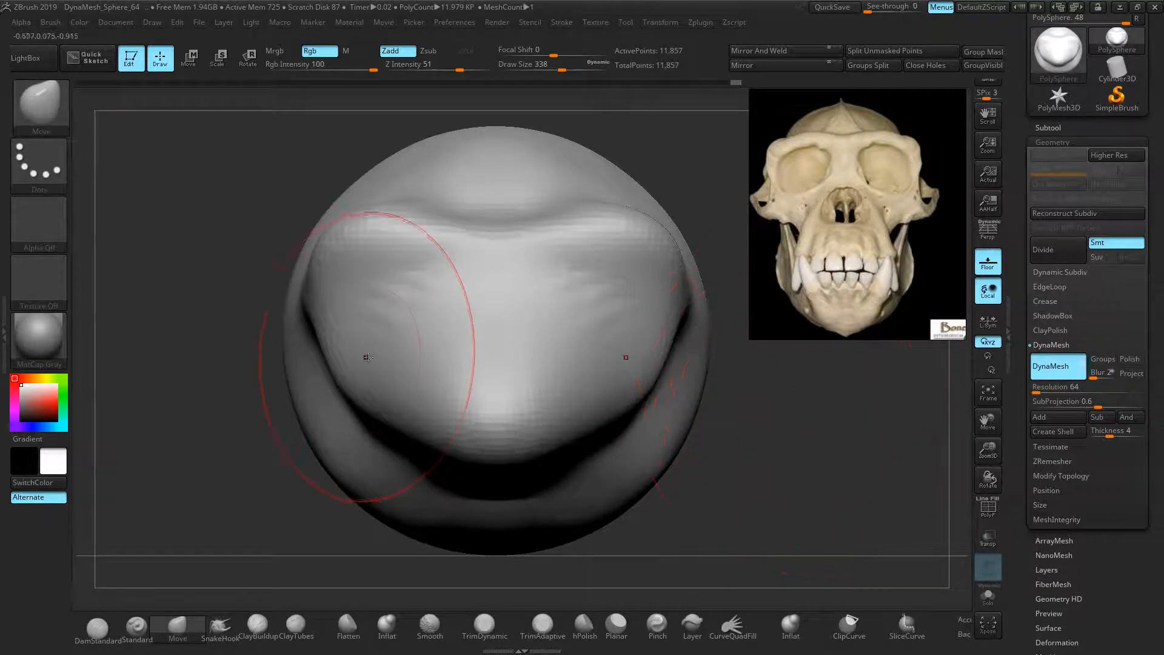
pyautogui.keyDown('ctrl'); pyautogui.moveTo(161, 249); pyautogui.dragTo(180, 283); pyautogui.keyUp('ctrl')
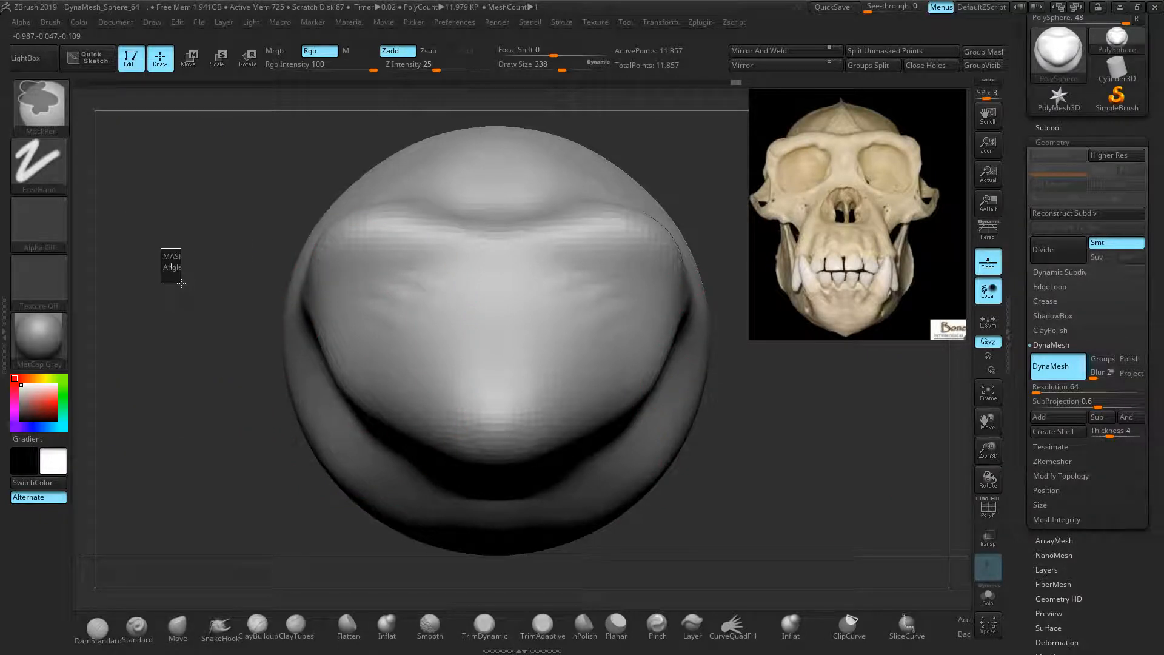
# Mask the upper sides of the head, undo the mask, and rotate the head around
pyautogui.keyDown('ctrl'); pyautogui.moveTo(181, 283); pyautogui.dragTo(182, 283); pyautogui.keyUp('ctrl')
pyautogui.keyDown('ctrl'); pyautogui.moveTo(259, 225); pyautogui.dragTo(358, 295); pyautogui.keyUp('ctrl')
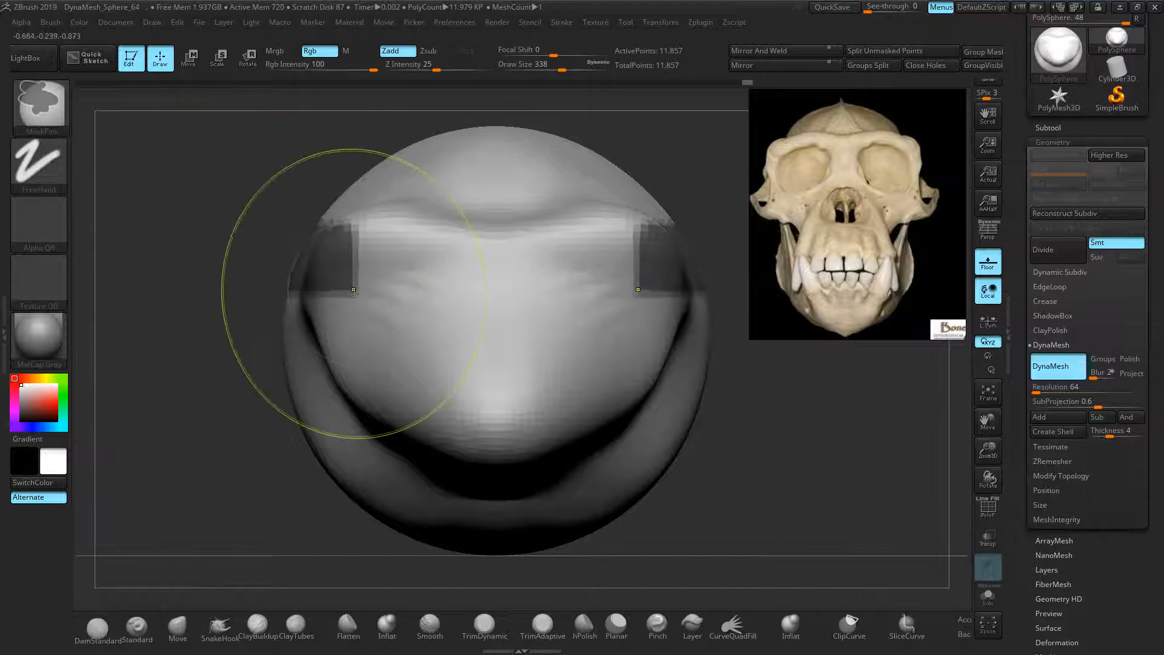
pyautogui.hotkey('ctrl', 'z')
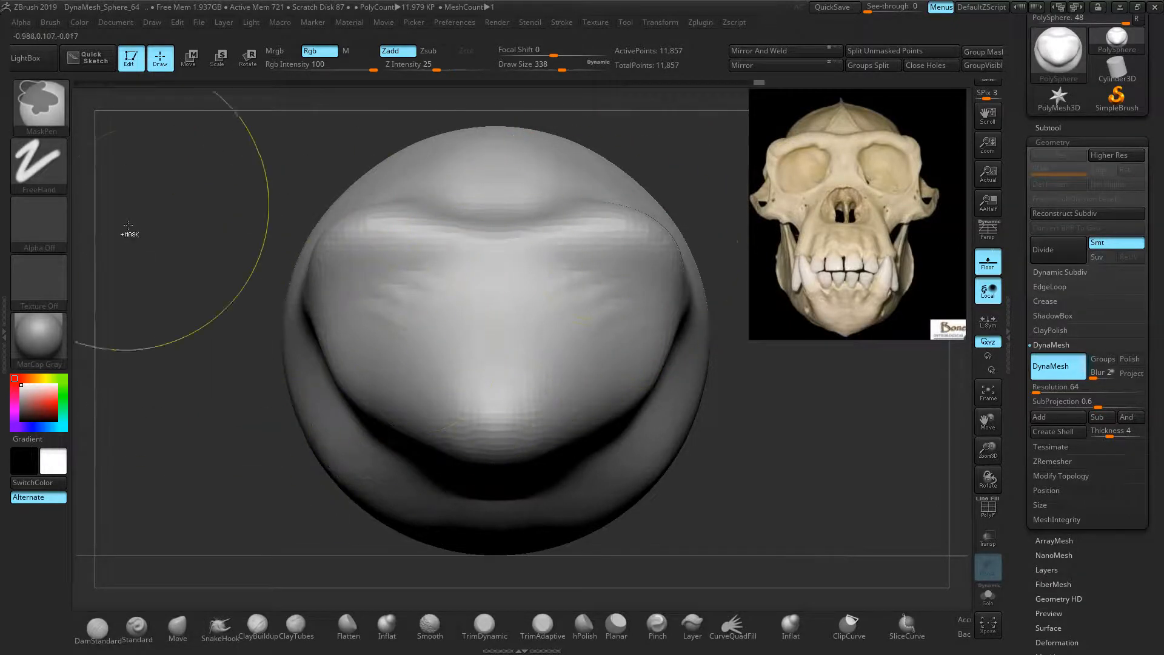
pyautogui.keyDown('ctrl'); pyautogui.moveTo(147, 199); pyautogui.dragTo(171, 236); pyautogui.keyUp('ctrl')
pyautogui.moveTo(258, 270); pyautogui.dragTo(700, 280)
# Pan the reference window to the three-quarter skull photo and turn the head left
pyautogui.moveTo(838, 204); pyautogui.dragTo(762, 200, button='middle')
pyautogui.moveTo(870, 214); pyautogui.dragTo(721, 200, button='middle')
pyautogui.scroll(-3, 834, 226)
pyautogui.scroll(2, 859, 223)
pyautogui.moveTo(744, 459)
pyautogui.mouseDown()
pyautogui.moveTo(612, 482)
pyautogui.moveTo(598, 465)
pyautogui.moveTo(666, 475)
pyautogui.moveTo(441, 300)
pyautogui.moveTo(446, 313)
pyautogui.moveTo(279, 242)
pyautogui.mouseUp()
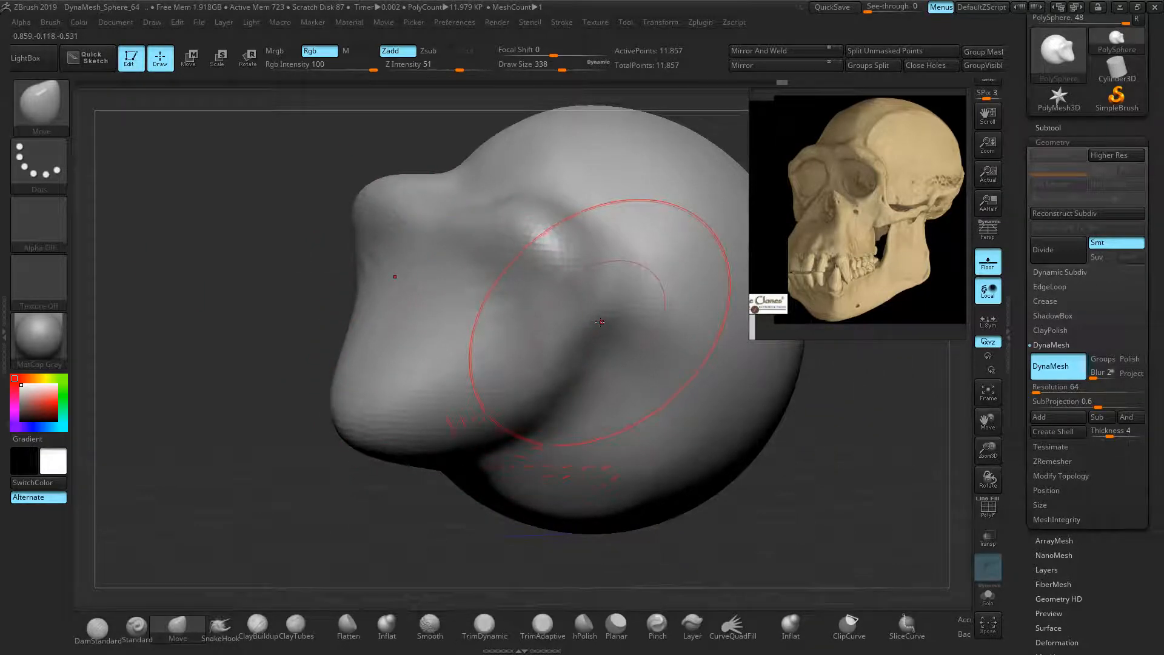
# With a smaller Move brush, reshape the cheek hollow and push the brow rim down and back
pyautogui.press('[')
pyautogui.press('[')
pyautogui.press('[')
pyautogui.press('[')
pyautogui.press('[')
pyautogui.press('[')
pyautogui.press('[')
pyautogui.press('[')
pyautogui.press('[')
pyautogui.press('[')
pyautogui.press('[')
pyautogui.press('[')
pyautogui.press('[')
pyautogui.press('[')
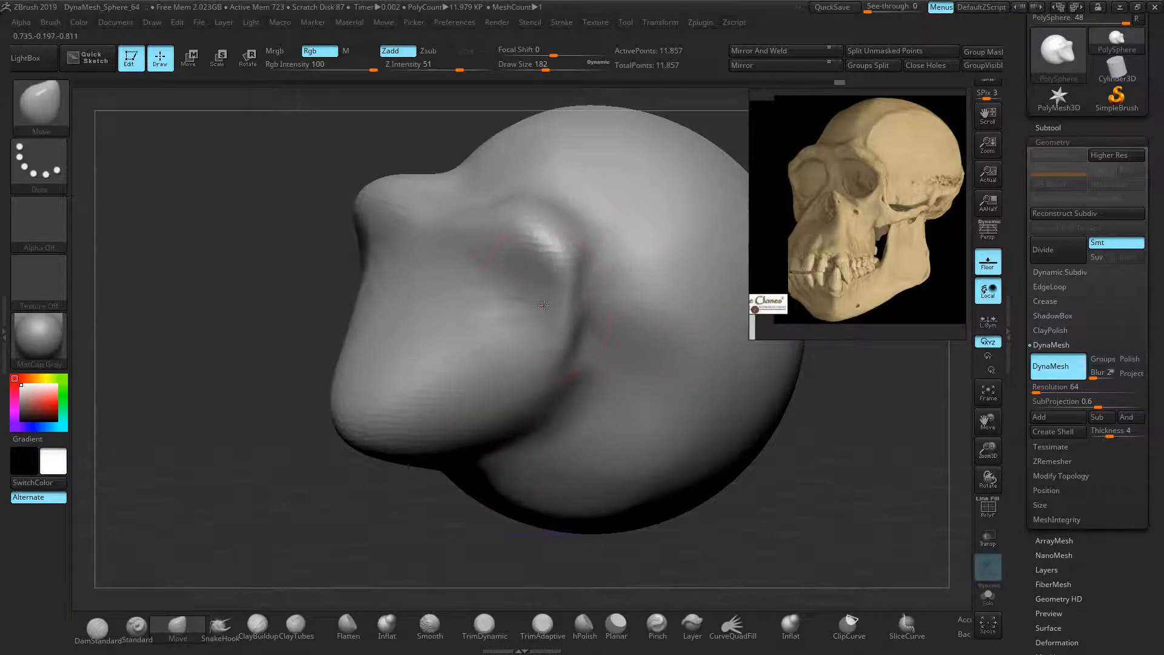
pyautogui.moveTo(532, 326); pyautogui.dragTo(583, 304)
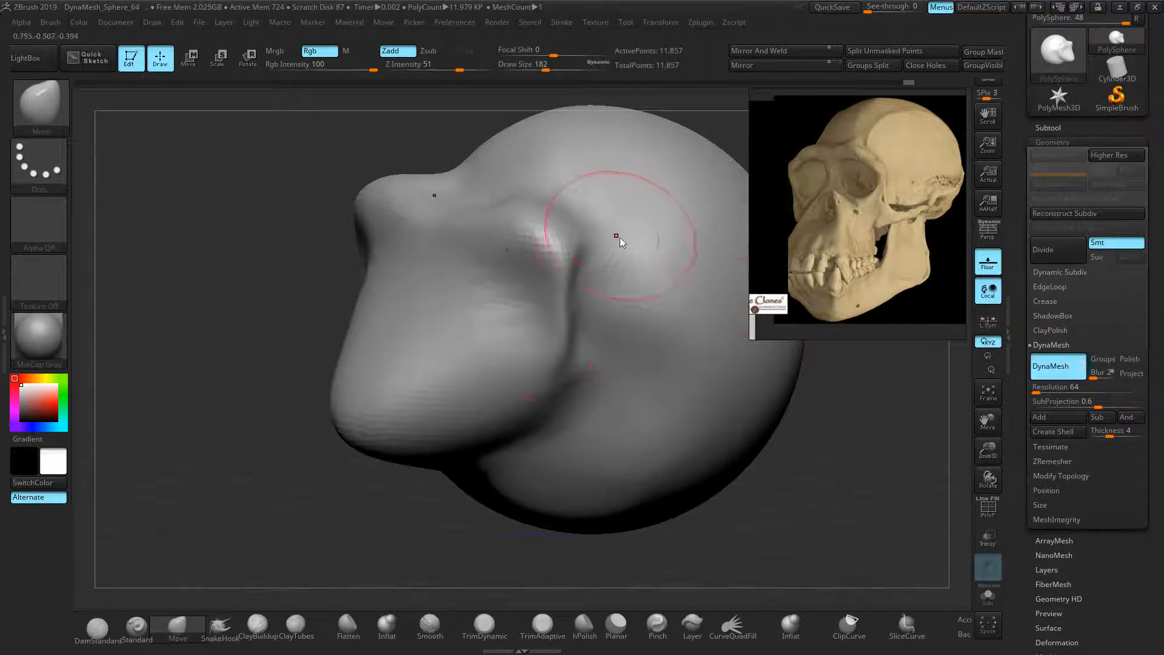
pyautogui.moveTo(567, 212)
pyautogui.mouseDown()
pyautogui.moveTo(523, 217)
pyautogui.moveTo(517, 231)
pyautogui.moveTo(505, 210)
pyautogui.mouseUp()
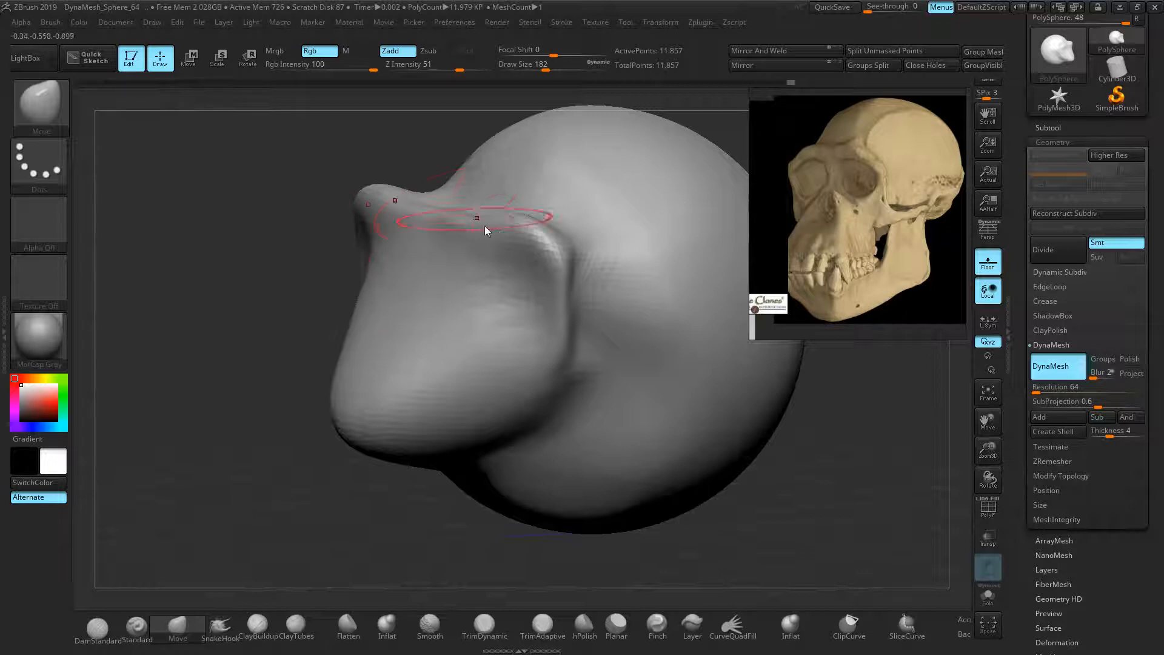
pyautogui.press(']')
pyautogui.press(']')
pyautogui.press(']')
pyautogui.press(']')
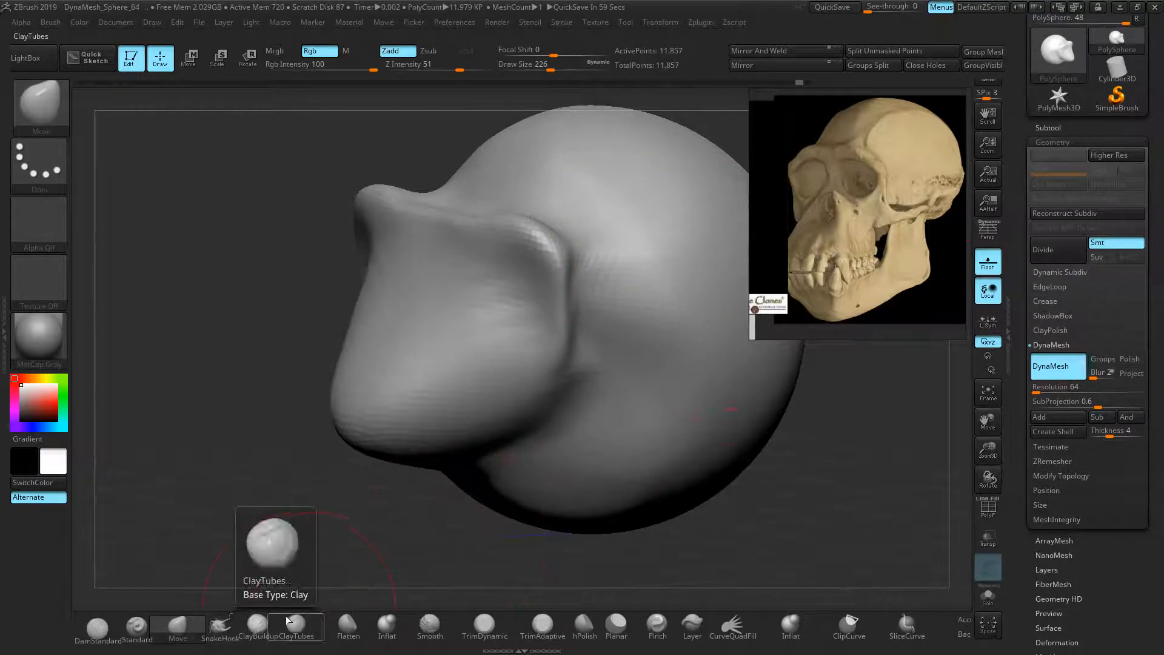
pyautogui.click(564, 634)
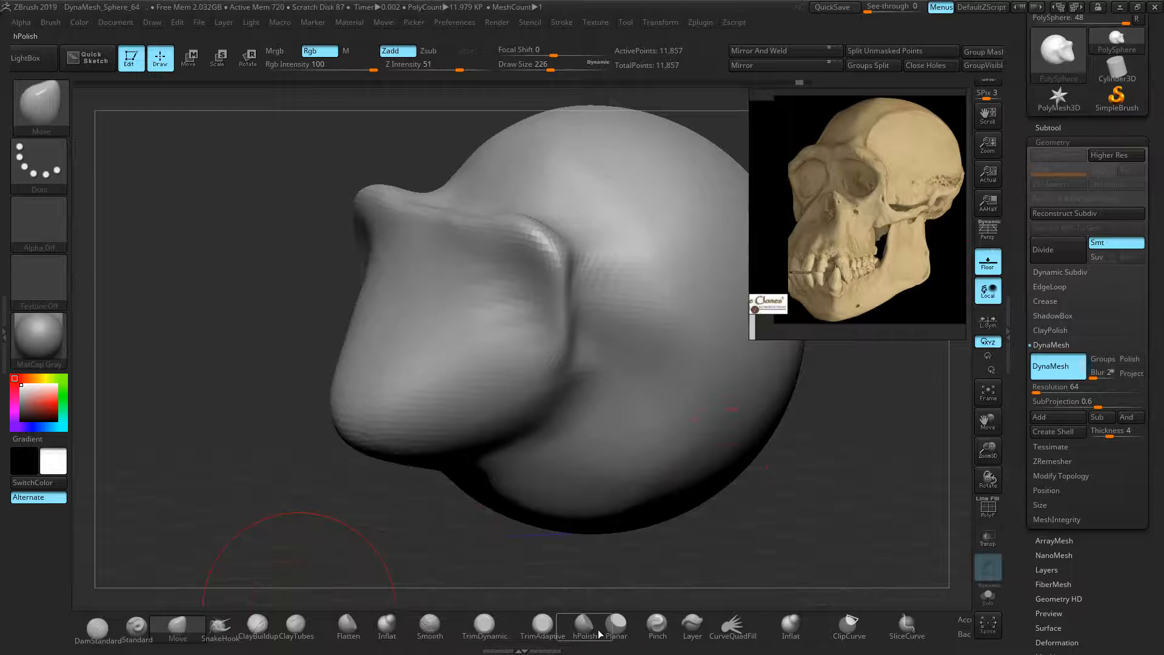
pyautogui.click(543, 627)
pyautogui.moveTo(664, 282)
pyautogui.mouseDown()
pyautogui.moveTo(656, 258)
pyautogui.moveTo(685, 221)
pyautogui.mouseUp()
pyautogui.hotkey('ctrl', 'z')
pyautogui.click(482, 624)
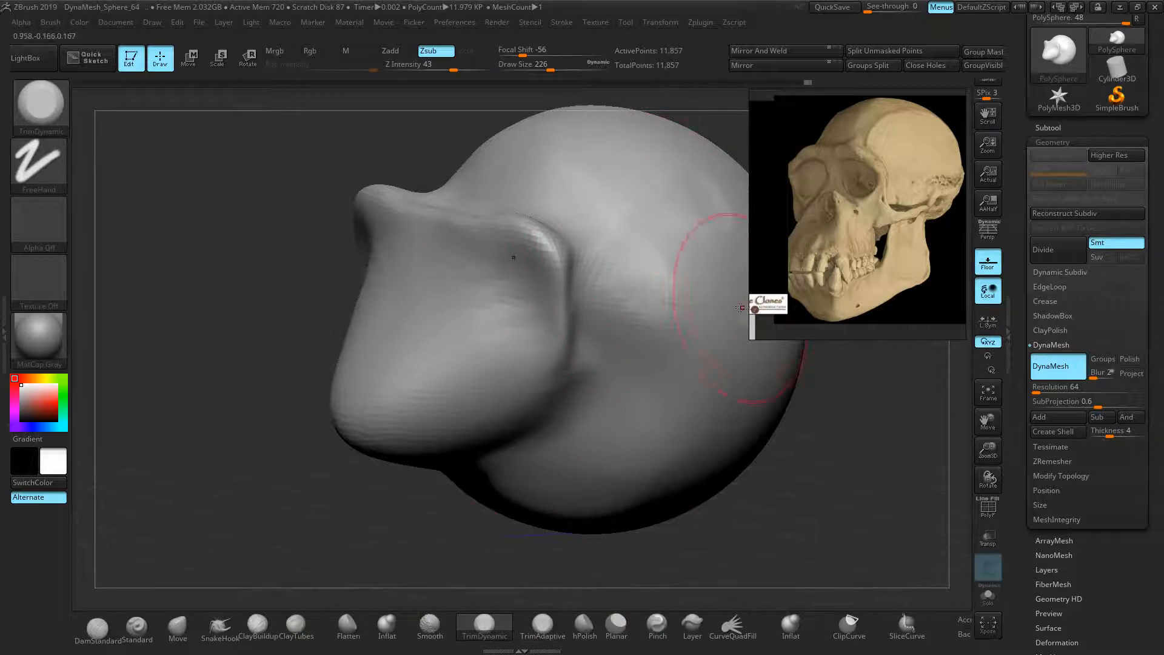
pyautogui.press('shift')
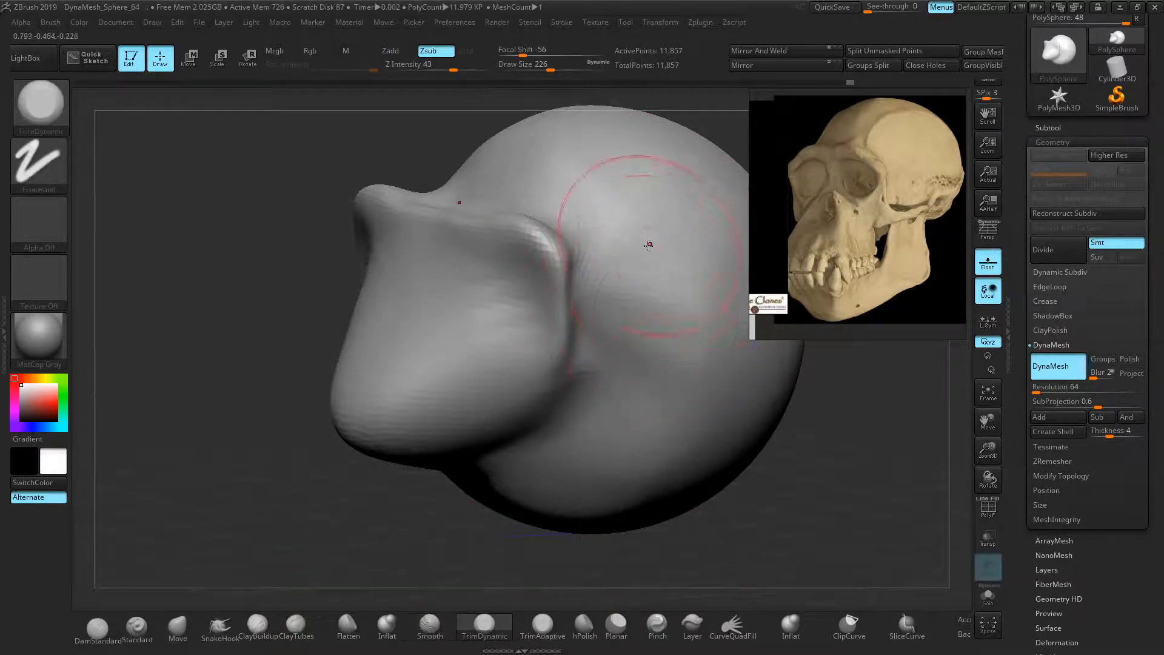
pyautogui.press('shift')
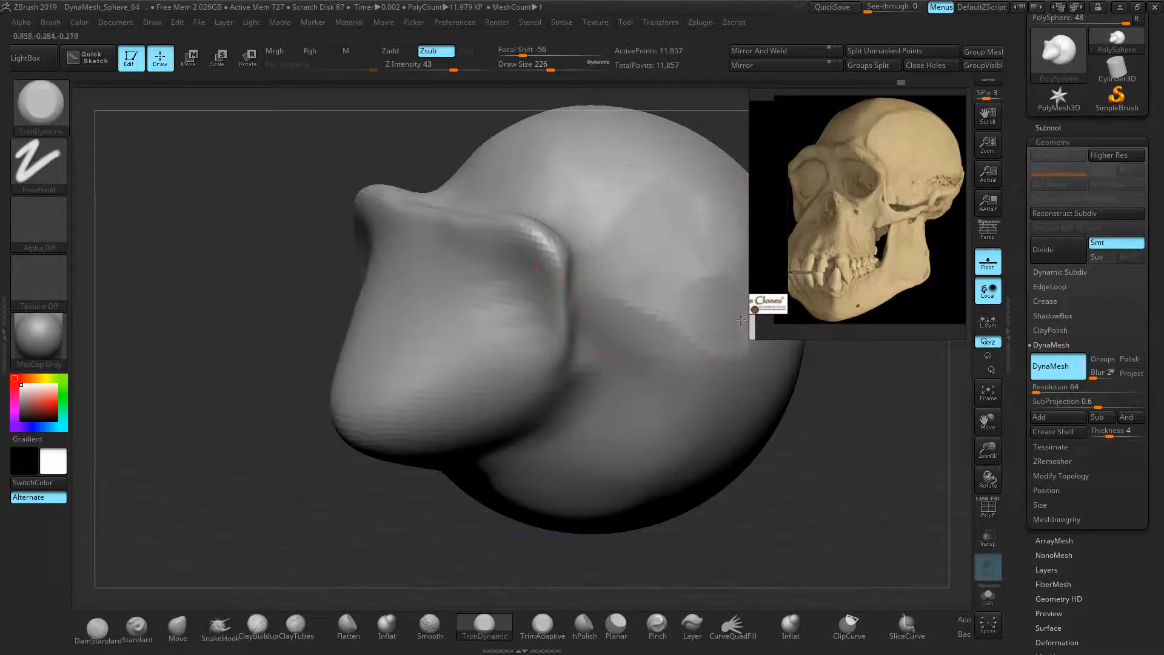
pyautogui.press('shift')
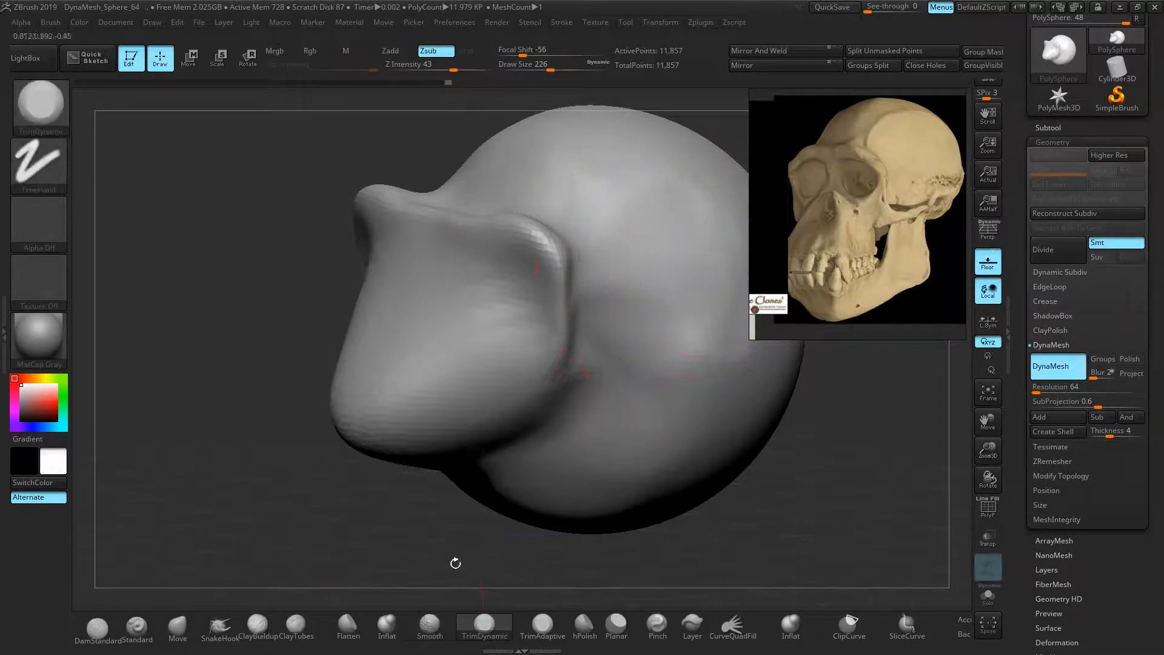
pyautogui.click(177, 627)
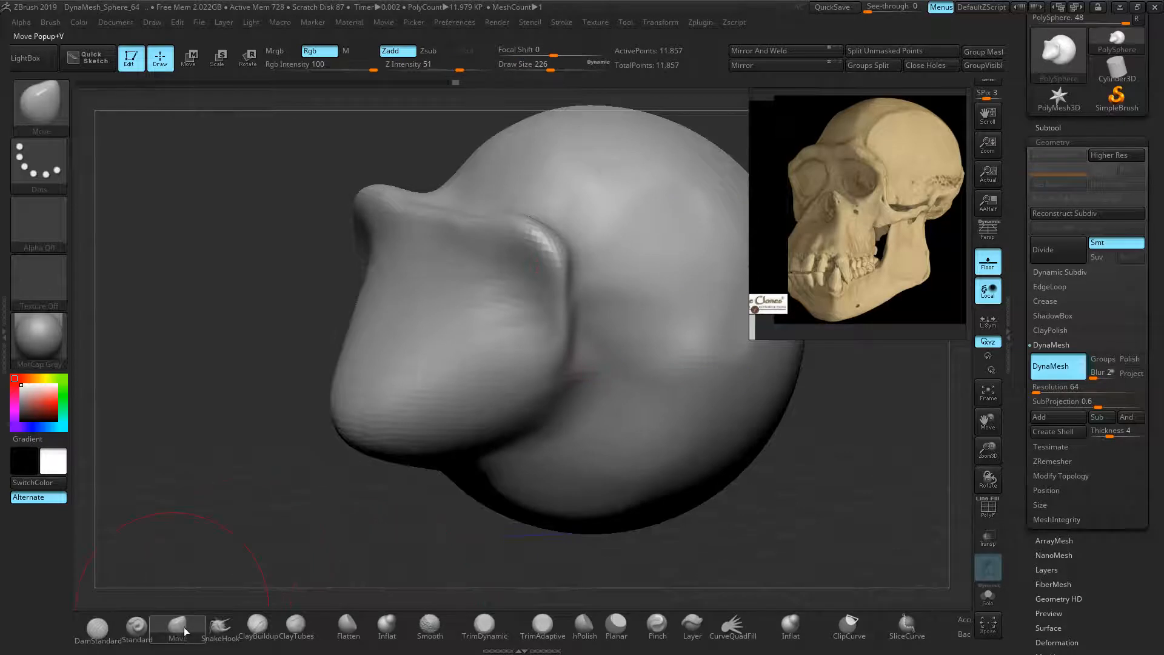
# Enlarge the brush and rotate the sculpt to view it from above
pyautogui.moveTo(166, 395); pyautogui.dragTo(237, 395)
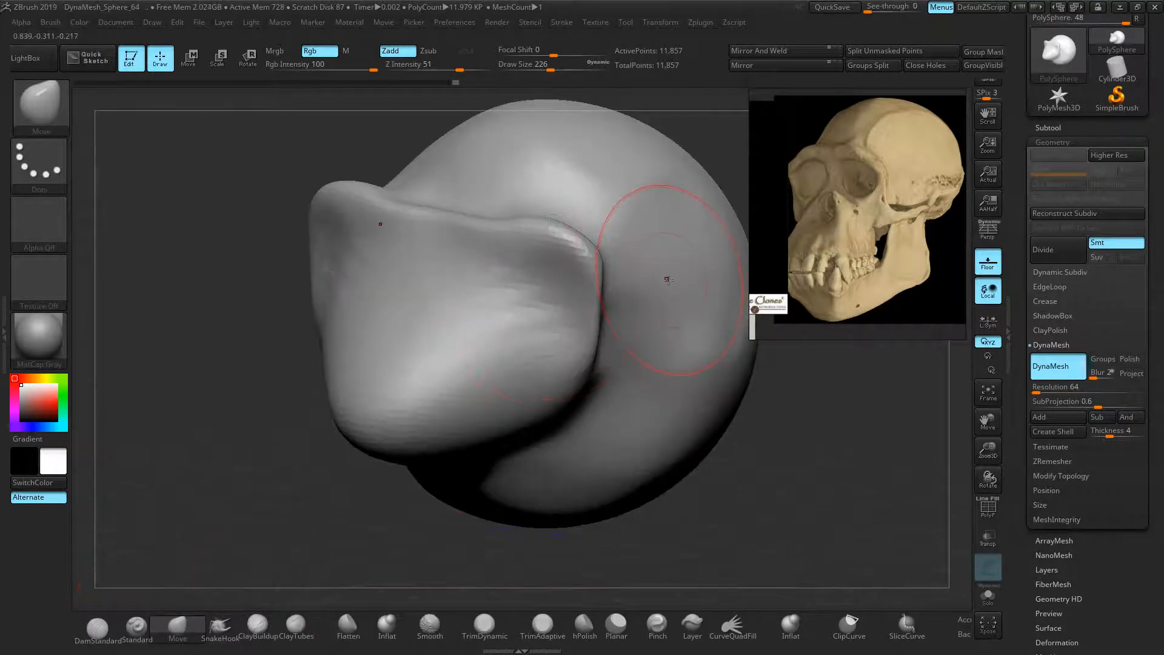
pyautogui.press(']')
pyautogui.moveTo(697, 339)
pyautogui.mouseDown(button='right')
pyautogui.moveTo(691, 391)
pyautogui.moveTo(707, 418)
pyautogui.moveTo(631, 387)
pyautogui.mouseUp(button='right')
# Pan and zoom the reference image onto the chimp skeleton's side-profile skull and jaw
pyautogui.moveTo(882, 250); pyautogui.dragTo(816, 243, button='middle')
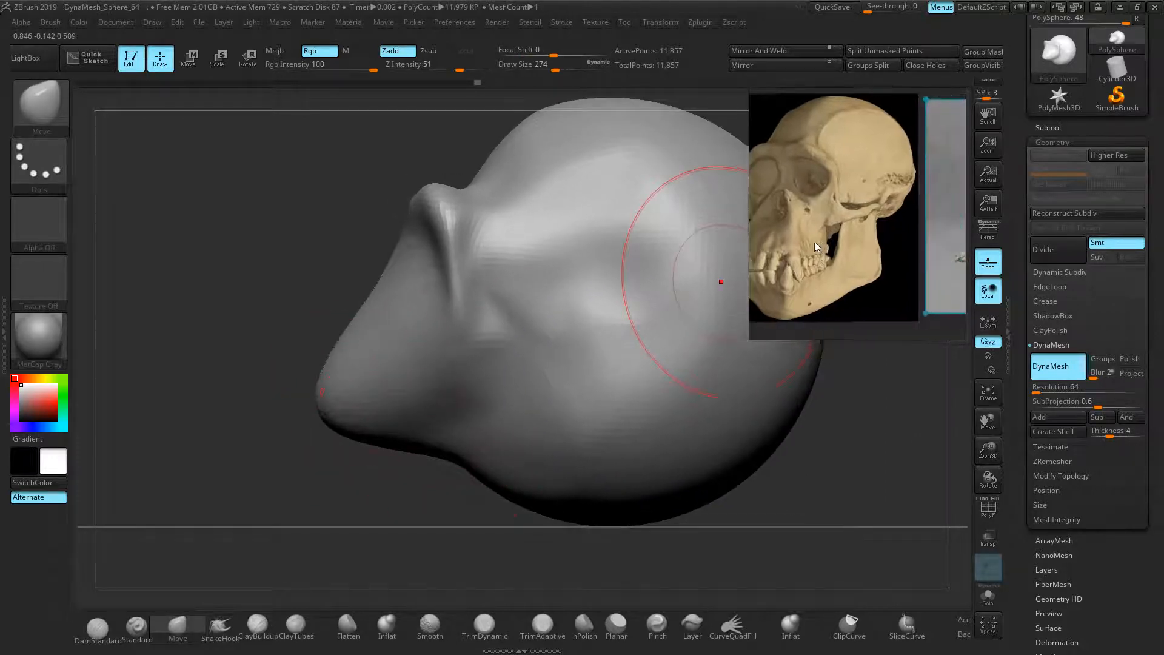
pyautogui.moveTo(921, 236); pyautogui.dragTo(823, 240, button='middle')
pyautogui.scroll(4, 885, 229)
pyautogui.moveTo(945, 215); pyautogui.dragTo(809, 224, button='middle')
pyautogui.scroll(4, 899, 187)
pyautogui.moveTo(900, 187); pyautogui.dragTo(873, 255, button='middle')
pyautogui.scroll(3, 837, 234)
pyautogui.scroll(-2, 938, 276)
# Turn the head to a matching side view and recentre it in the canvas
pyautogui.moveTo(200, 267); pyautogui.dragTo(126, 286, button='right')
pyautogui.keyDown('ctrl'); pyautogui.moveTo(658, 234); pyautogui.dragTo(625, 192, button='right'); pyautogui.keyUp('ctrl')
pyautogui.keyDown('alt'); pyautogui.moveTo(625, 193); pyautogui.dragTo(677, 224, button='right'); pyautogui.keyUp('alt')
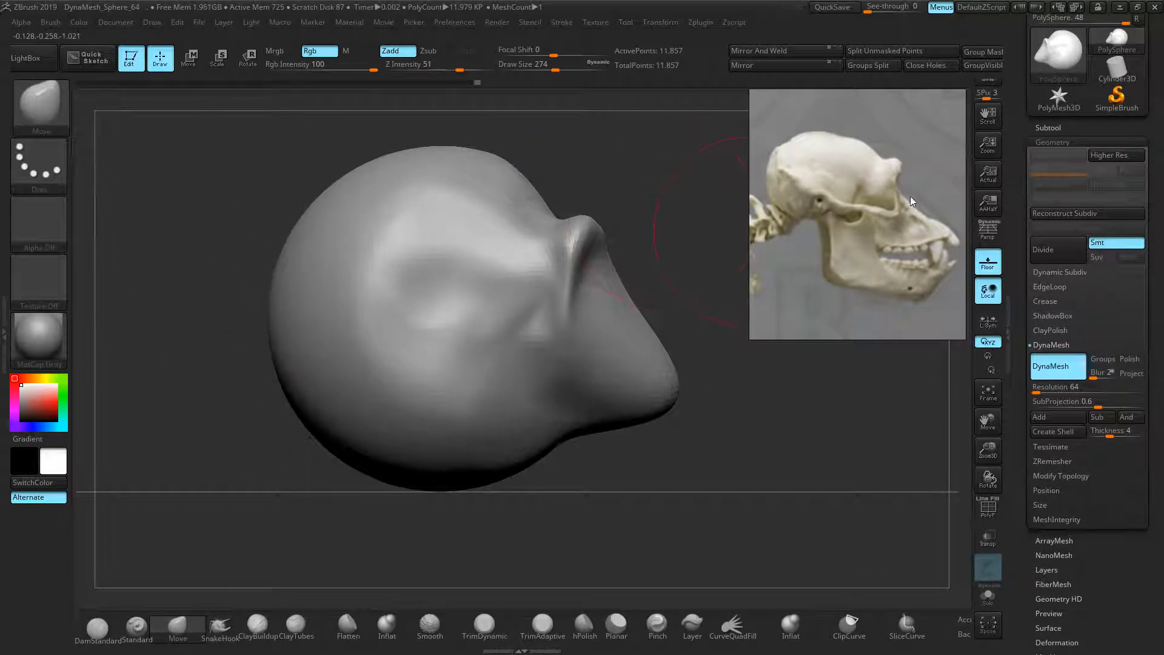
# With a larger Move brush, push the forehead and crown down to flatten the cranium top
pyautogui.press(']')
pyautogui.press(']')
pyautogui.press(']')
pyautogui.moveTo(507, 162); pyautogui.dragTo(491, 182)
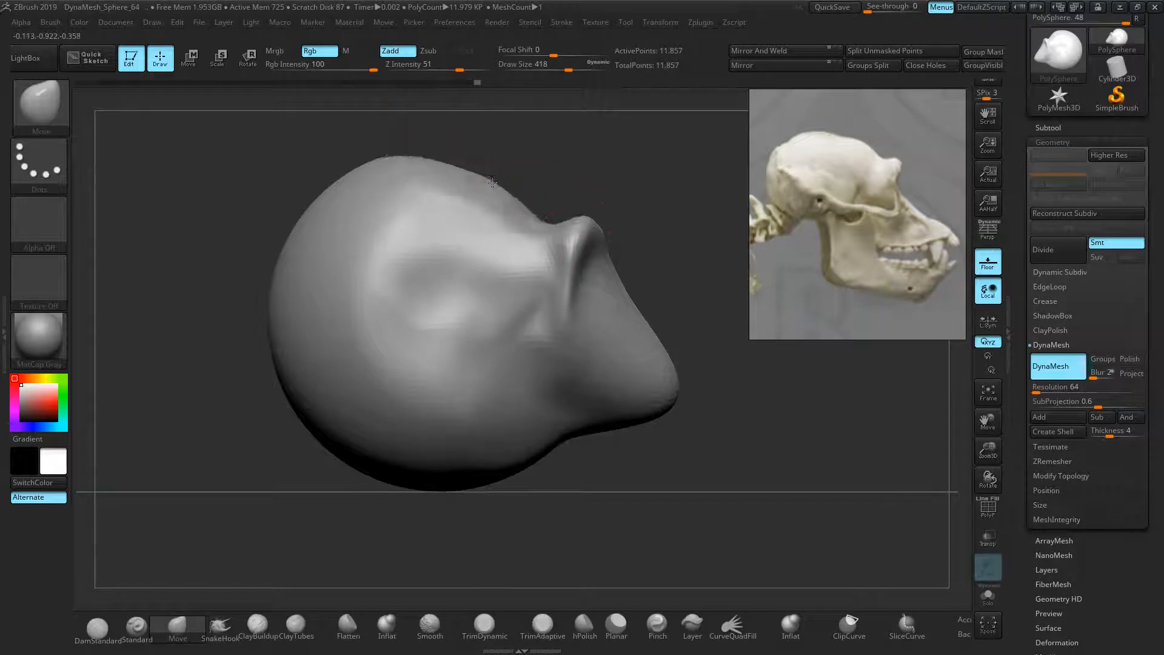
pyautogui.moveTo(390, 176); pyautogui.dragTo(362, 214)
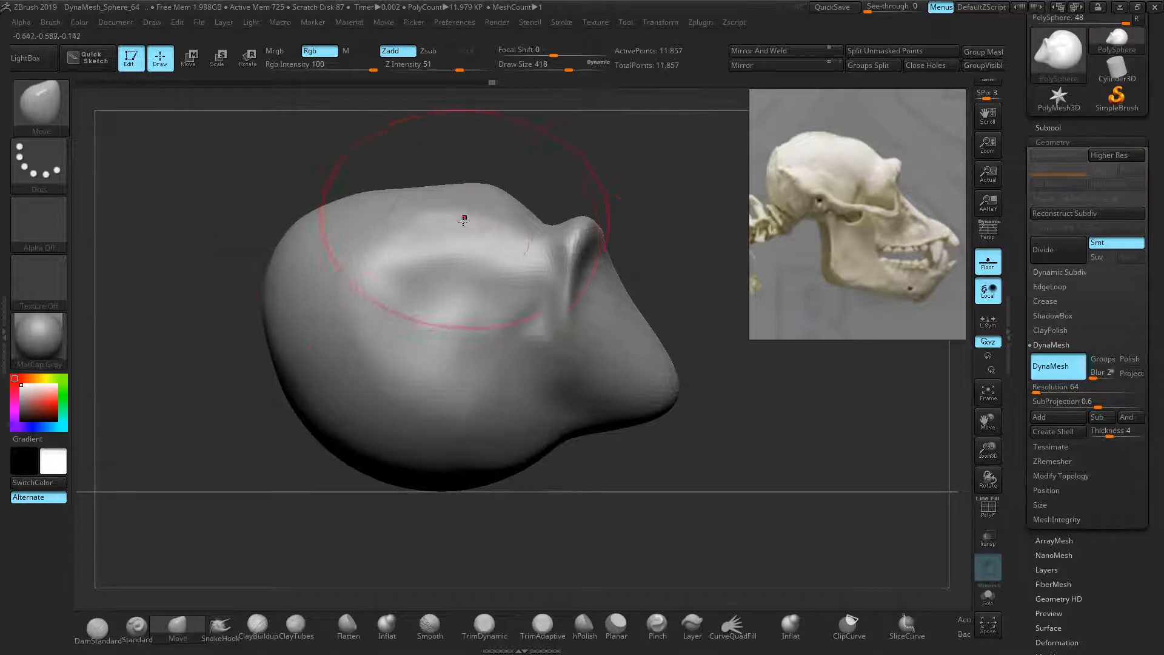
pyautogui.moveTo(490, 193); pyautogui.dragTo(497, 206)
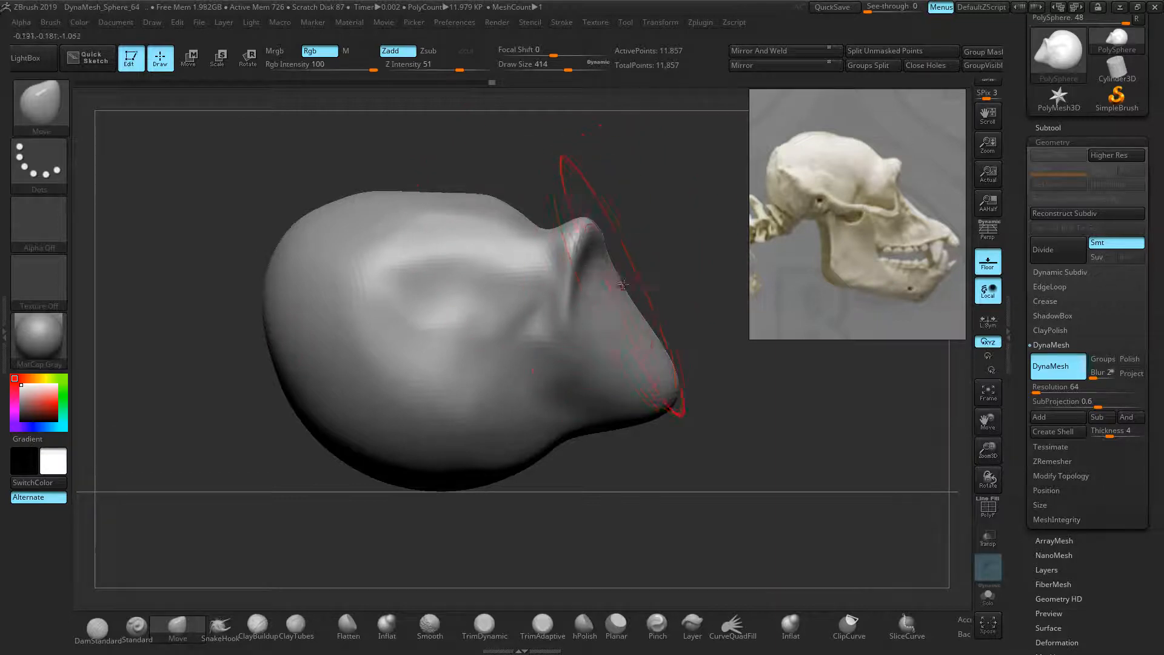
# Narrow the snout bridge and stretch the snout tip forward and down, lowering its underside
pyautogui.moveTo(619, 282); pyautogui.dragTo(590, 290)
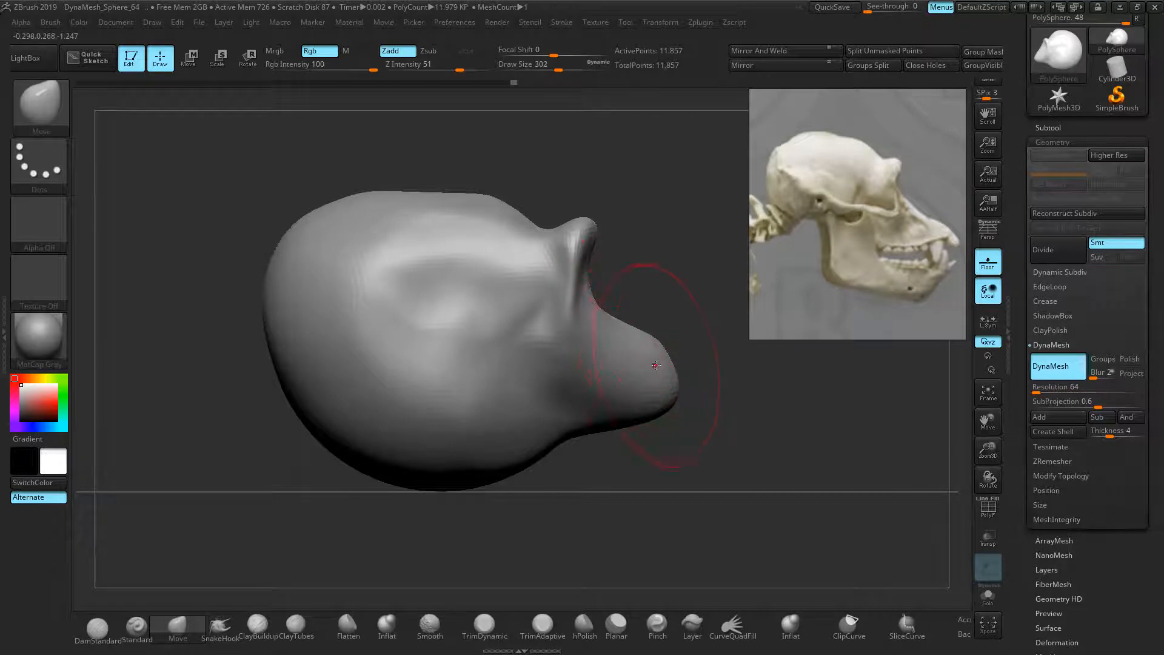
pyautogui.moveTo(656, 365)
pyautogui.mouseDown()
pyautogui.moveTo(700, 393)
pyautogui.moveTo(681, 386)
pyautogui.mouseUp()
pyautogui.moveTo(613, 419); pyautogui.dragTo(614, 426)
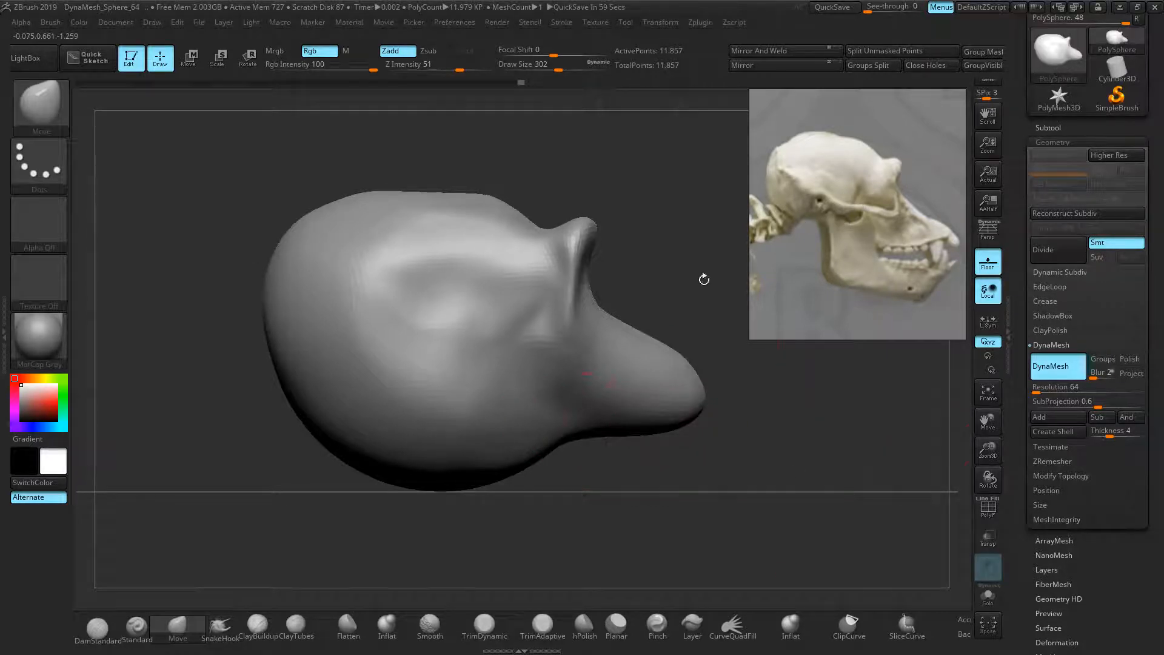
pyautogui.press(']')
pyautogui.press(']')
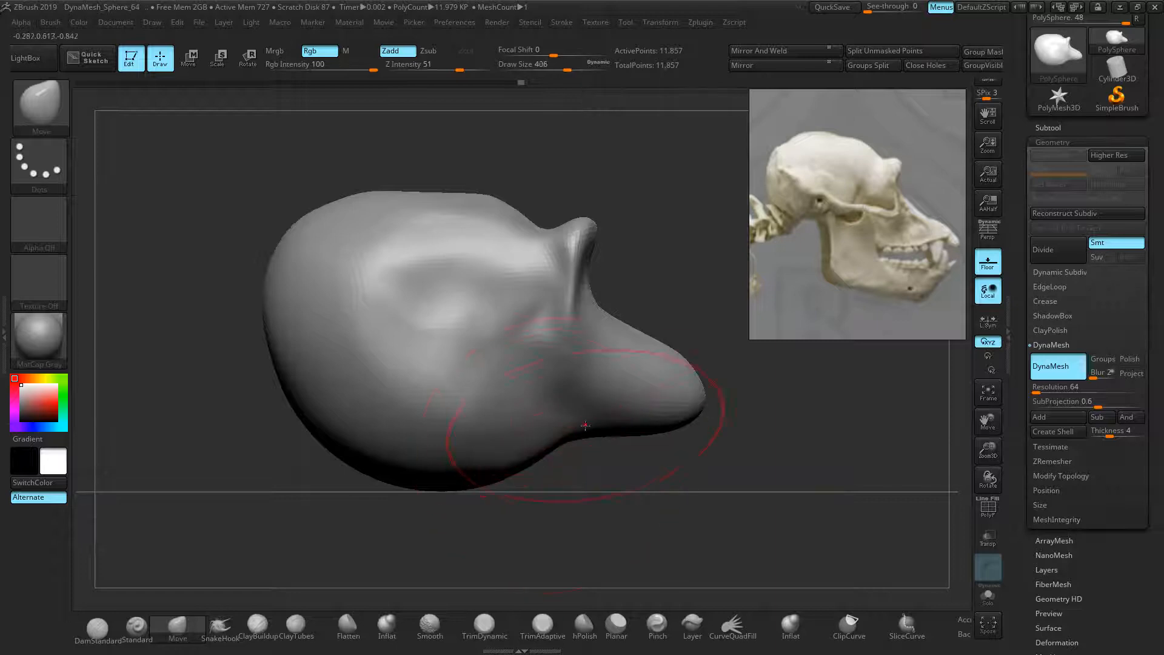
pyautogui.moveTo(676, 390); pyautogui.dragTo(708, 407)
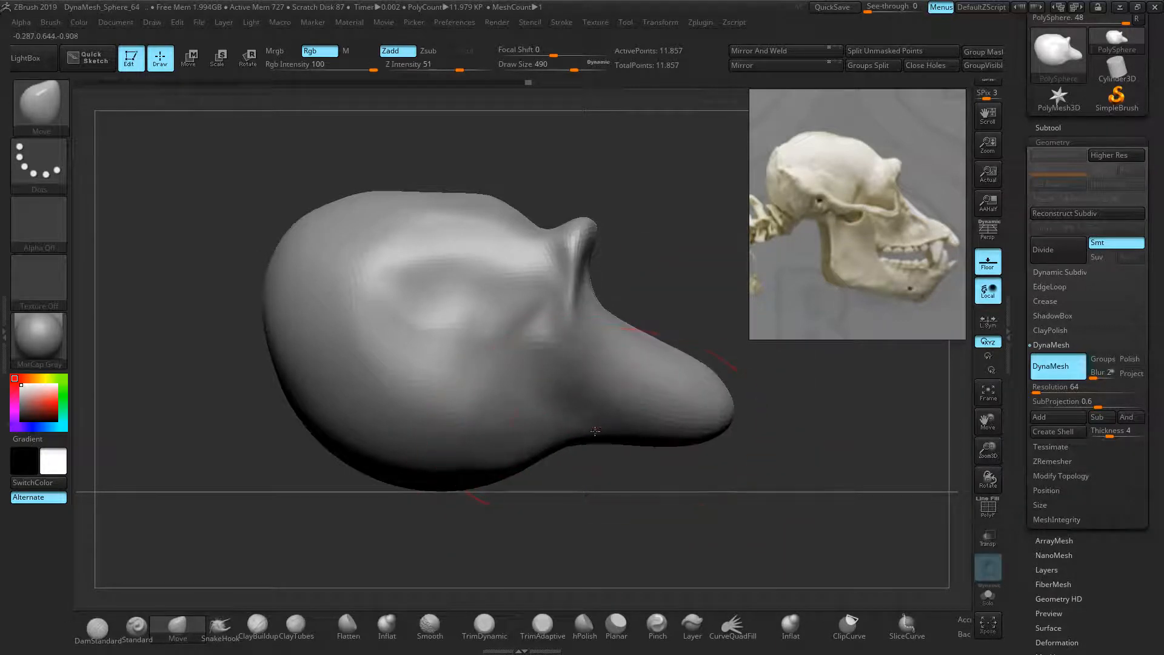
pyautogui.moveTo(602, 430); pyautogui.dragTo(598, 444)
# Raise the bulging underside of the head and pull the back of the head outward
pyautogui.moveTo(476, 471)
pyautogui.mouseDown()
pyautogui.moveTo(430, 402)
pyautogui.moveTo(379, 418)
pyautogui.moveTo(383, 404)
pyautogui.moveTo(308, 403)
pyautogui.moveTo(300, 416)
pyautogui.moveTo(294, 401)
pyautogui.mouseUp()
pyautogui.press('[')
pyautogui.moveTo(266, 316); pyautogui.dragTo(251, 314)
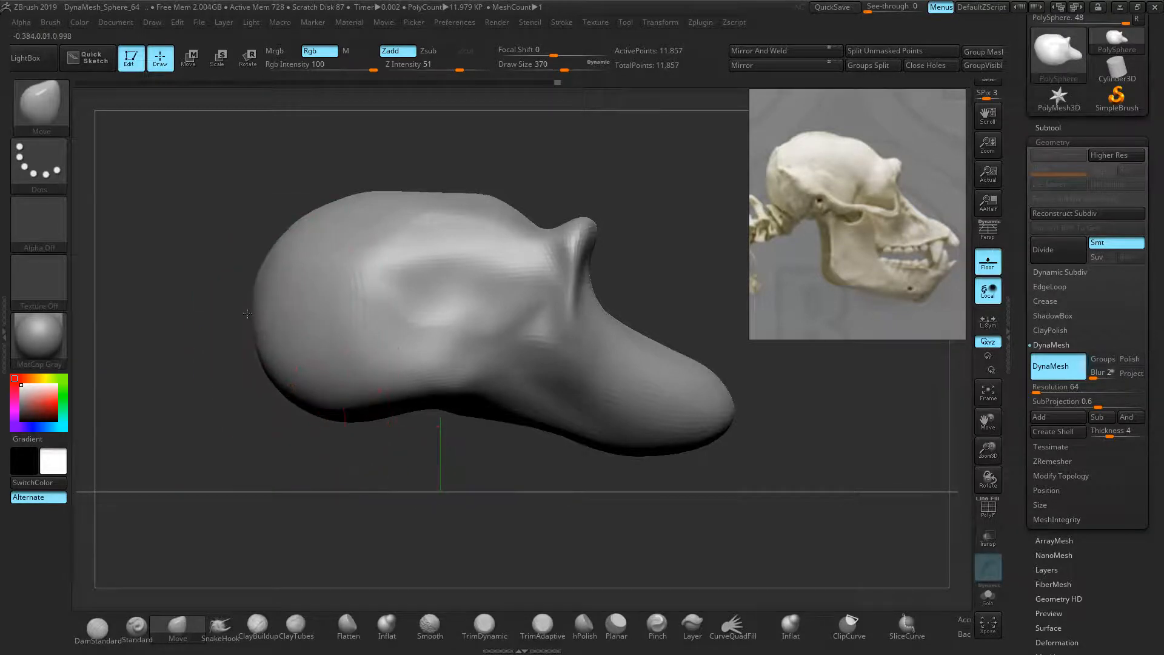
# Round out the back and top of the cranium, undoing the stray bump
pyautogui.moveTo(281, 253); pyautogui.dragTo(283, 254)
pyautogui.moveTo(261, 327); pyautogui.dragTo(249, 327)
pyautogui.moveTo(334, 233); pyautogui.dragTo(330, 225)
pyautogui.moveTo(384, 198); pyautogui.dragTo(390, 188)
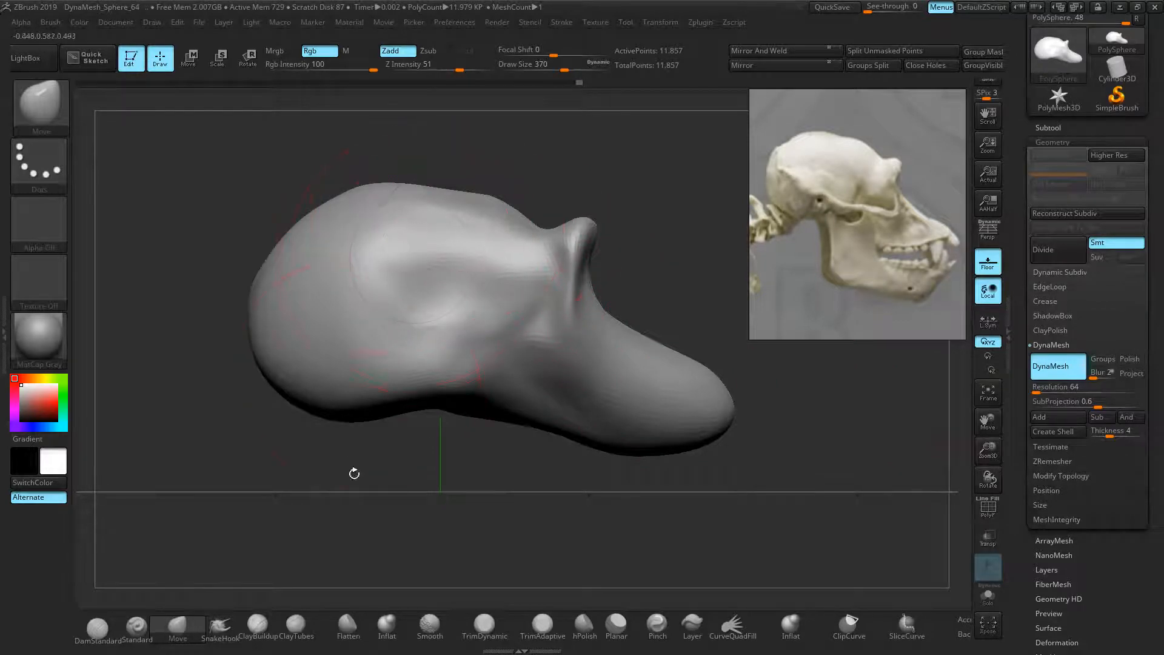
pyautogui.press('[')
pyautogui.press('[')
pyautogui.press('[')
pyautogui.press('[')
pyautogui.press('[')
pyautogui.press('[')
pyautogui.press('[')
pyautogui.press('[')
pyautogui.press('[')
pyautogui.press('[')
pyautogui.press('[')
pyautogui.press('[')
pyautogui.press('[')
pyautogui.moveTo(329, 225); pyautogui.dragTo(303, 200)
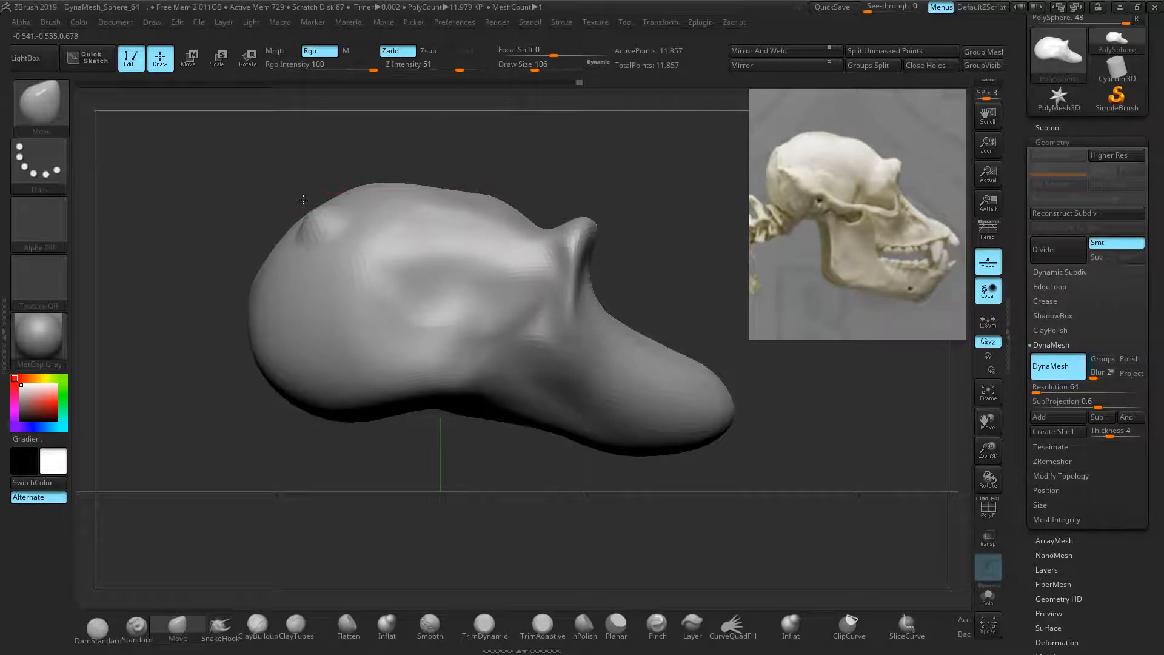
pyautogui.moveTo(297, 279); pyautogui.dragTo(248, 259)
pyautogui.hotkey('ctrl', 'z')
pyautogui.hotkey('ctrl', 'z')
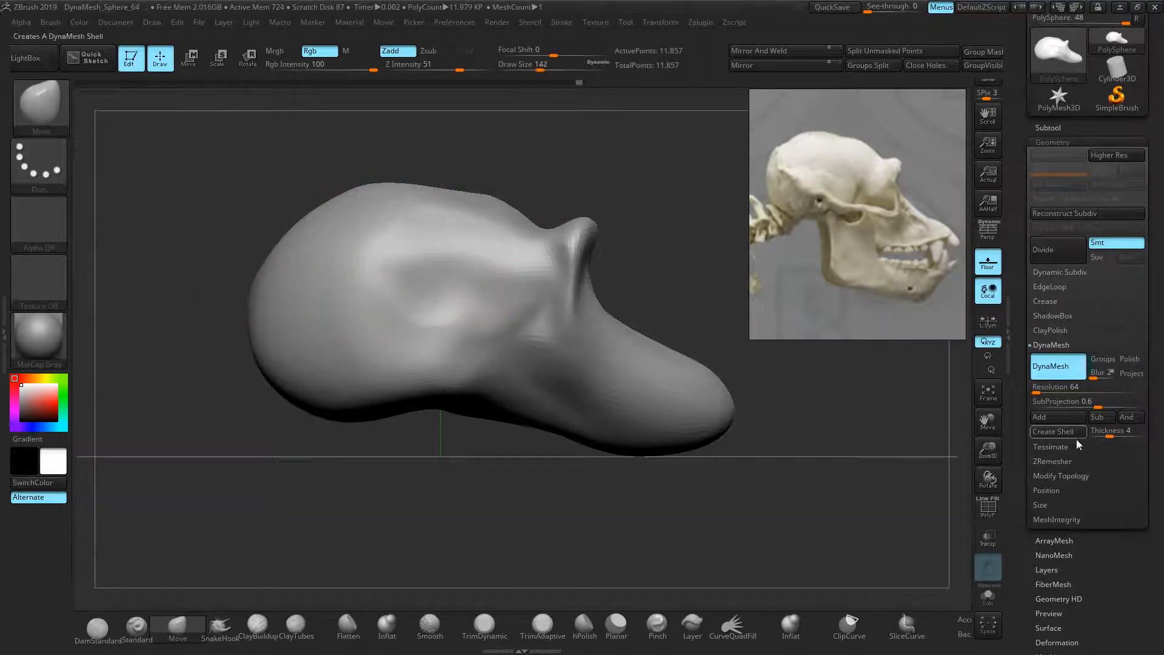
# With a larger brush, lift the skull top and push the skull and jaw undersides up
pyautogui.press(']')
pyautogui.press(']')
pyautogui.press(']')
pyautogui.press(']')
pyautogui.press(']')
pyautogui.press(']')
pyautogui.press(']')
pyautogui.press(']')
pyautogui.moveTo(453, 208); pyautogui.dragTo(459, 202)
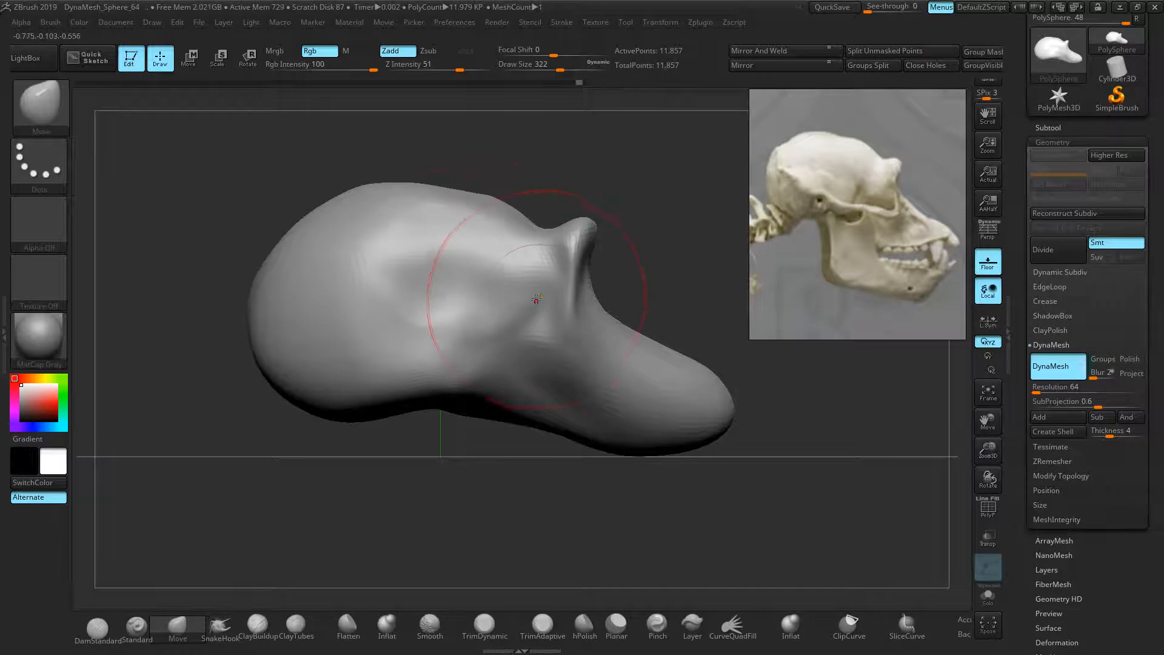
pyautogui.moveTo(492, 418)
pyautogui.mouseDown()
pyautogui.moveTo(508, 398)
pyautogui.moveTo(534, 437)
pyautogui.moveTo(512, 449)
pyautogui.mouseUp()
pyautogui.moveTo(590, 466)
pyautogui.mouseDown()
pyautogui.moveTo(546, 464)
pyautogui.moveTo(619, 462)
pyautogui.moveTo(605, 446)
pyautogui.mouseUp()
pyautogui.moveTo(698, 442)
pyautogui.mouseDown()
pyautogui.moveTo(686, 424)
pyautogui.moveTo(652, 442)
pyautogui.mouseUp()
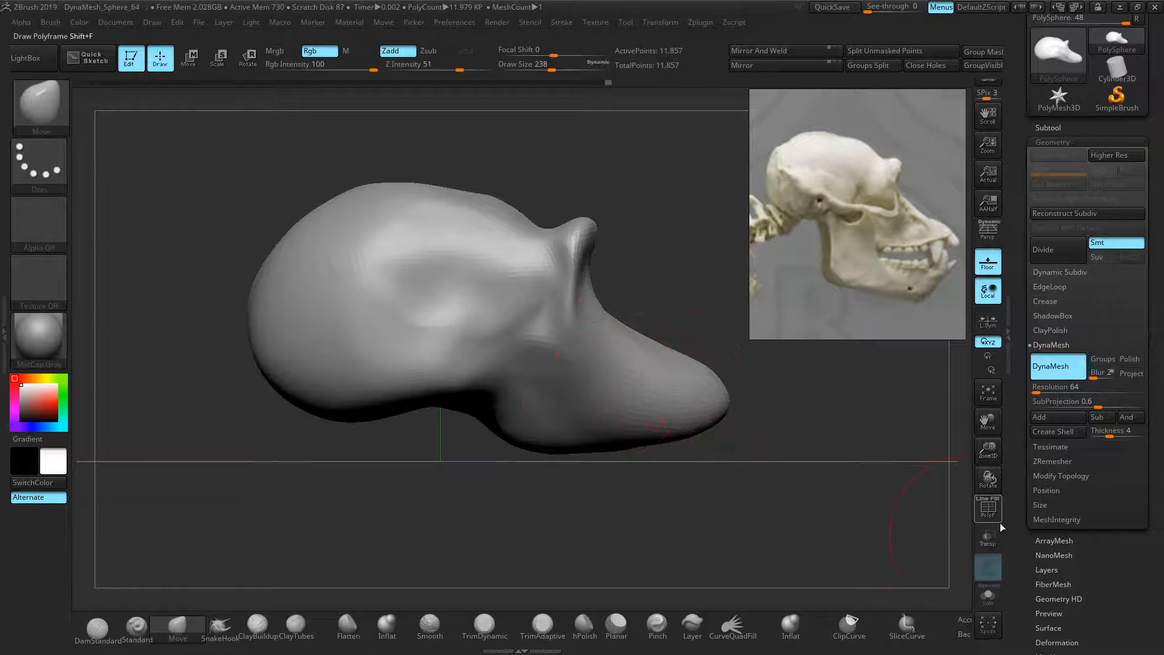
# Show the PolyF wireframe and DynaMesh the sculpt into an even 12,456-point grid
pyautogui.click(988, 508)
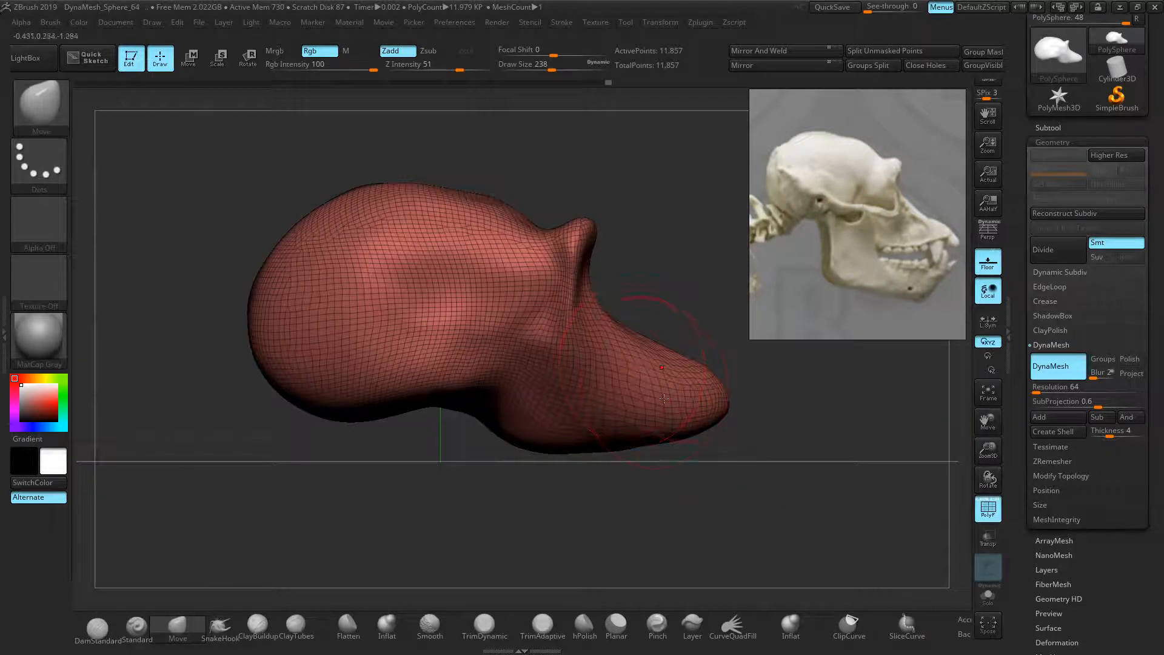
pyautogui.press('ctrl')
pyautogui.keyDown('ctrl'); pyautogui.moveTo(705, 189); pyautogui.dragTo(689, 194); pyautogui.keyUp('ctrl')
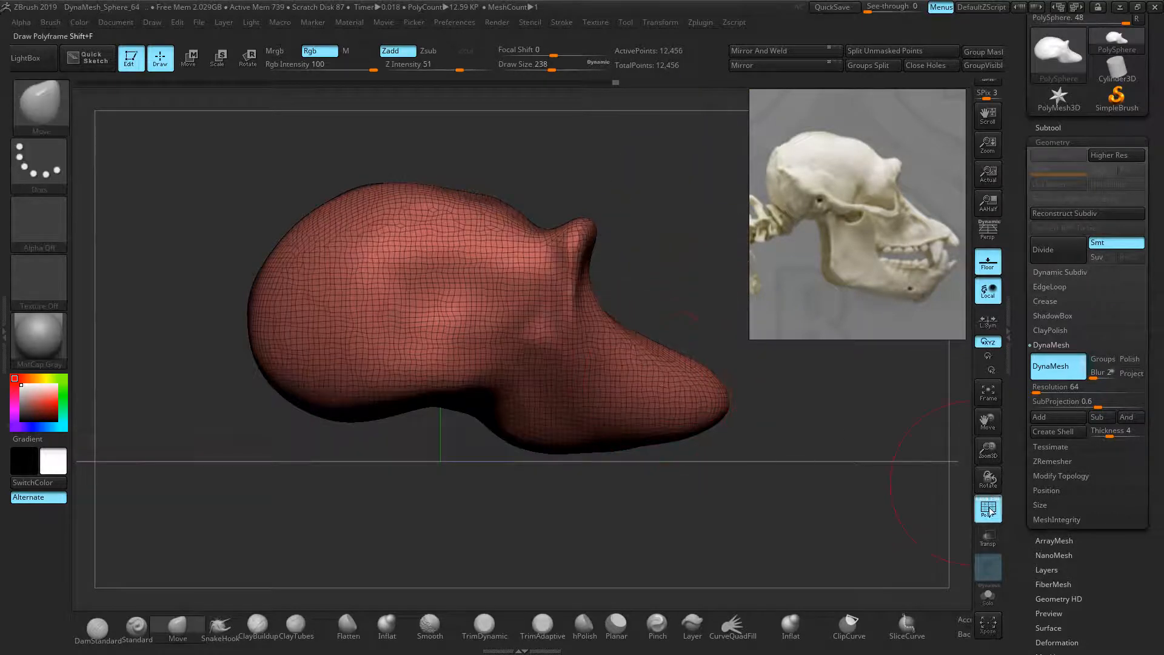
# Hide the wireframe and rotate the model to a centred front view
pyautogui.click(988, 511)
pyautogui.moveTo(657, 382); pyautogui.dragTo(320, 315)
pyautogui.keyDown('alt'); pyautogui.moveTo(476, 308); pyautogui.dragTo(277, 312); pyautogui.keyUp('alt')
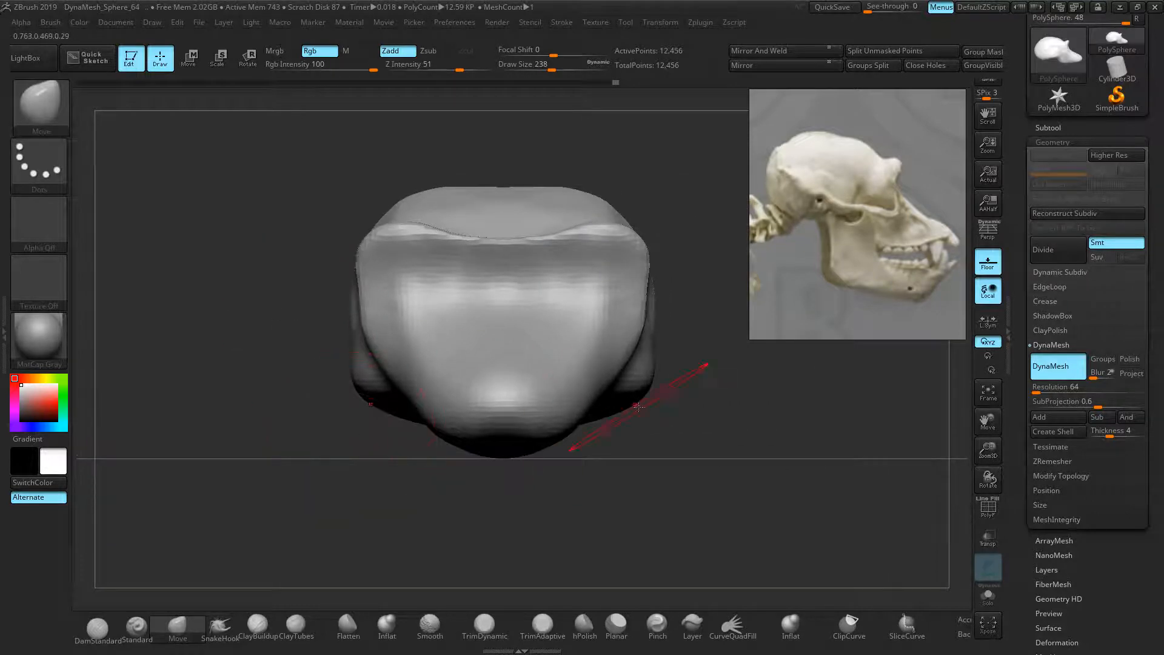
# Zoom in on the model's front and reposition it in the canvas
pyautogui.keyDown('ctrl'); pyautogui.moveTo(677, 399); pyautogui.dragTo(708, 408, button='right'); pyautogui.keyUp('ctrl')
pyautogui.keyDown('alt'); pyautogui.moveTo(734, 382); pyautogui.dragTo(704, 441); pyautogui.keyUp('alt')
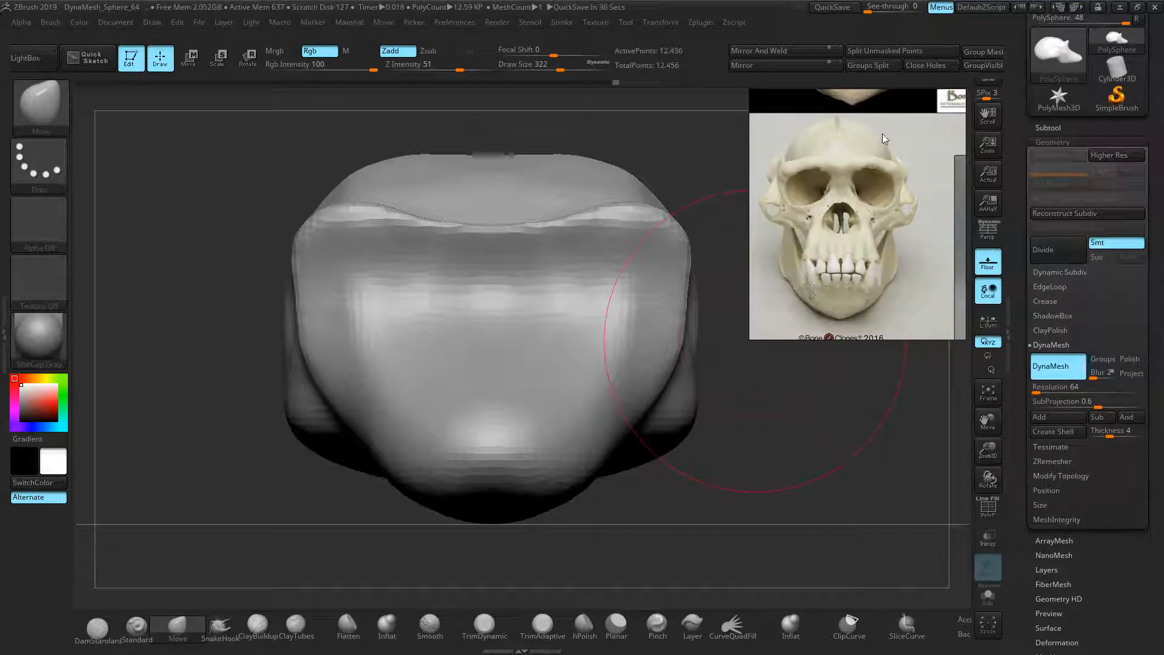
# Toggle perspective display on and off twice, leaving it off
pyautogui.click(988, 233)
pyautogui.click(988, 233)
pyautogui.click(988, 233)
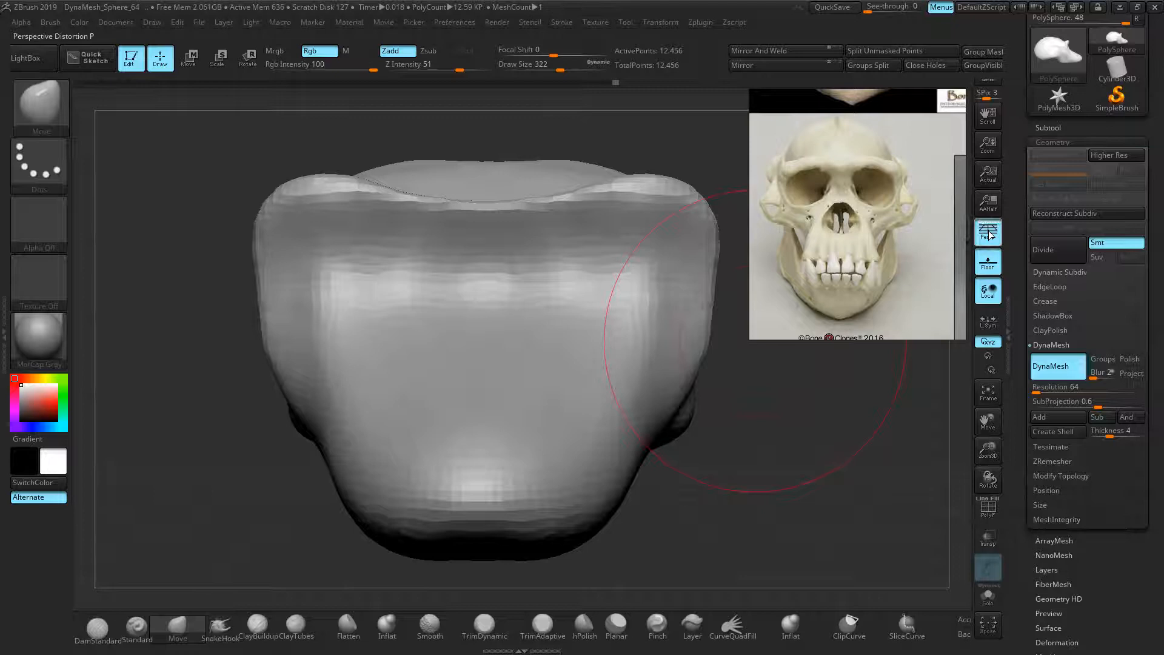
pyautogui.click(988, 233)
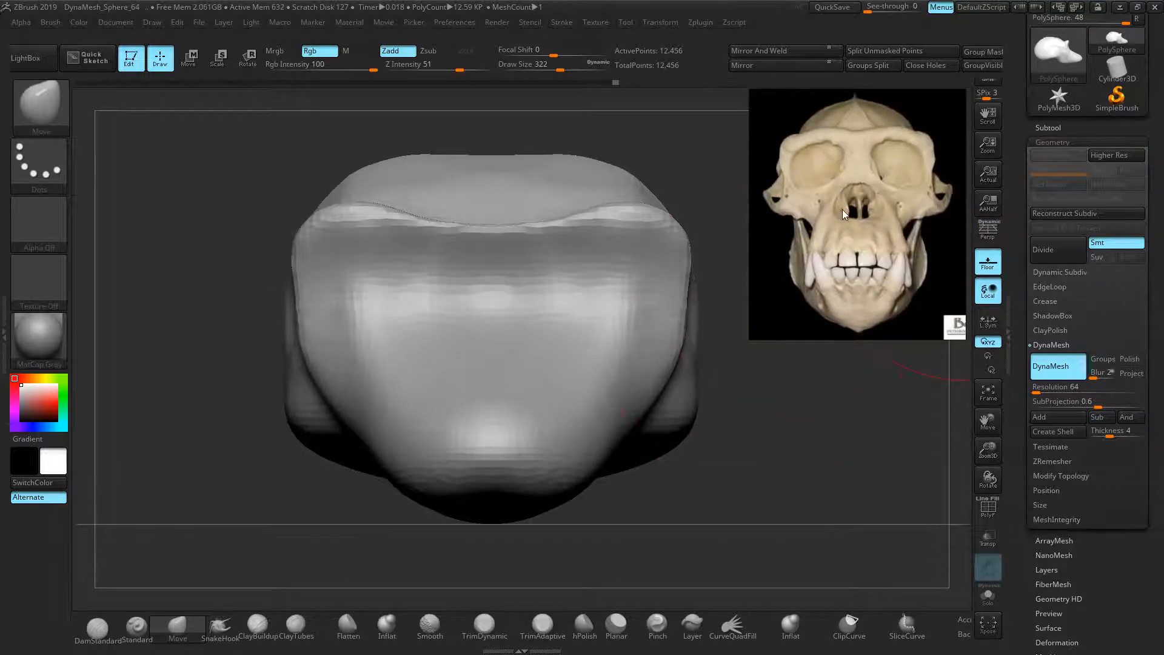
# Tilt to a raised three-quarter view and begin pulling the brow ridge up with Move
pyautogui.moveTo(703, 219); pyautogui.dragTo(704, 231)
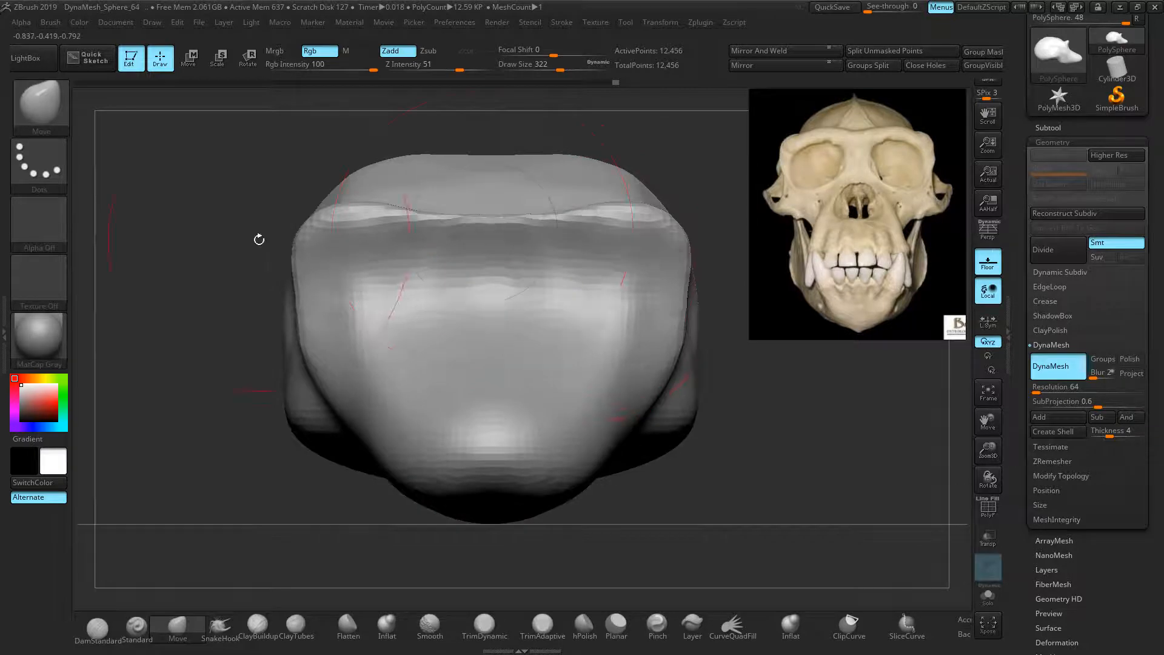
pyautogui.moveTo(258, 239); pyautogui.dragTo(376, 285)
pyautogui.moveTo(450, 242)
pyautogui.mouseDown()
pyautogui.moveTo(456, 217)
pyautogui.moveTo(503, 249)
pyautogui.mouseUp()
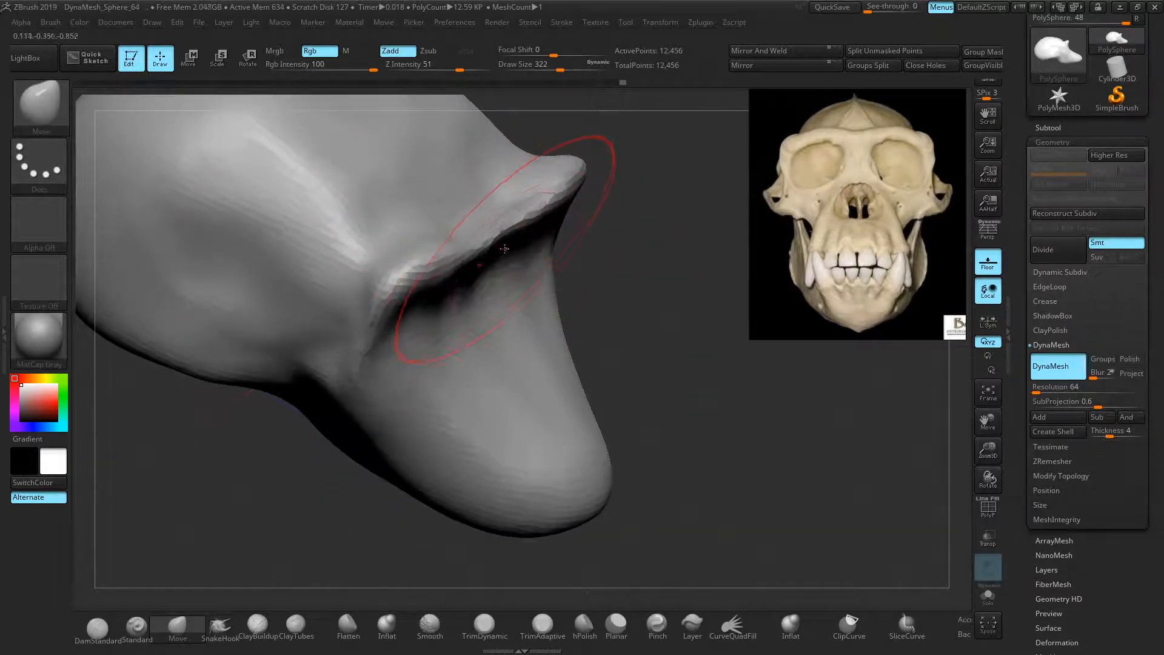
# With a smaller Inflat brush, thicken the brow ridge edge, then re-DynaMesh the sculpt
pyautogui.press('[')
pyautogui.press('[')
pyautogui.press('[')
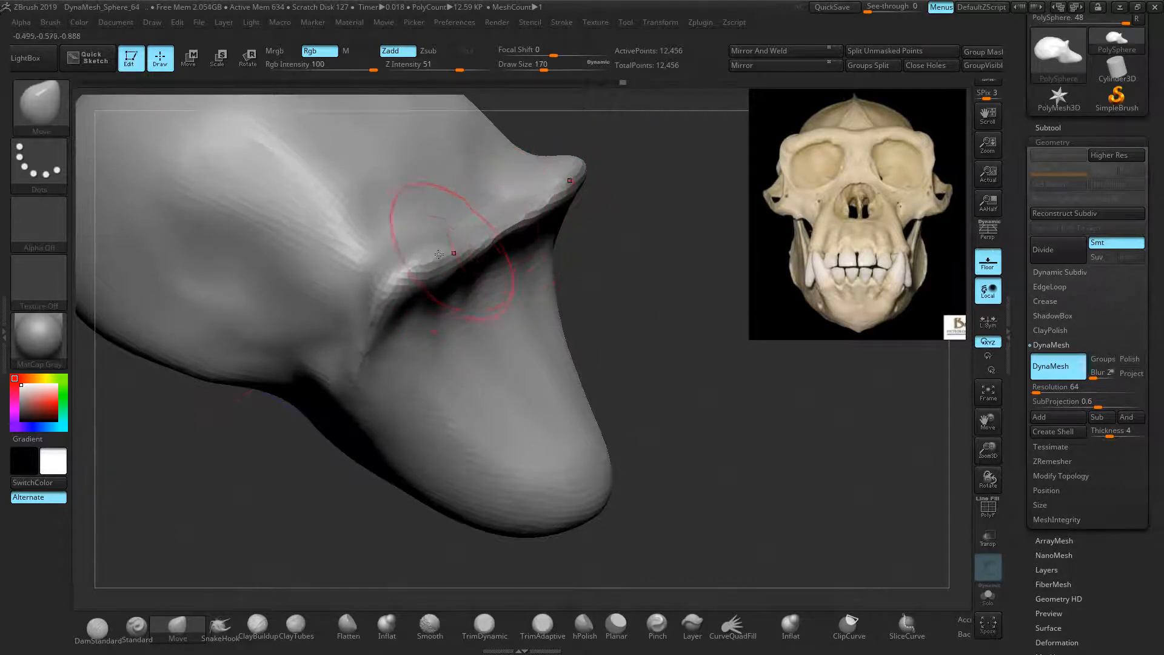
pyautogui.click(392, 631)
pyautogui.press('[')
pyautogui.press('[')
pyautogui.press('[')
pyautogui.moveTo(532, 207); pyautogui.dragTo(469, 251)
pyautogui.moveTo(673, 330); pyautogui.dragTo(640, 300)
pyautogui.keyDown('ctrl'); pyautogui.moveTo(222, 276); pyautogui.dragTo(236, 294); pyautogui.keyUp('ctrl')
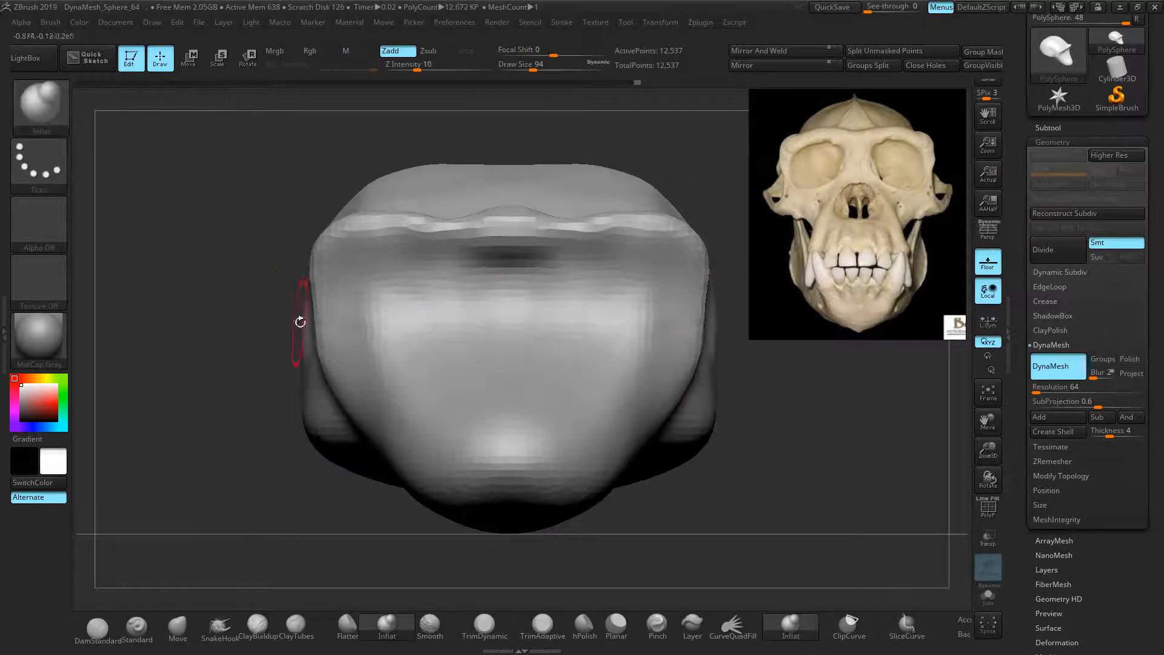
# With the Move brush, dip the brow centre downward, smooth it, and return to front view
pyautogui.click(136, 628)
pyautogui.click(183, 632)
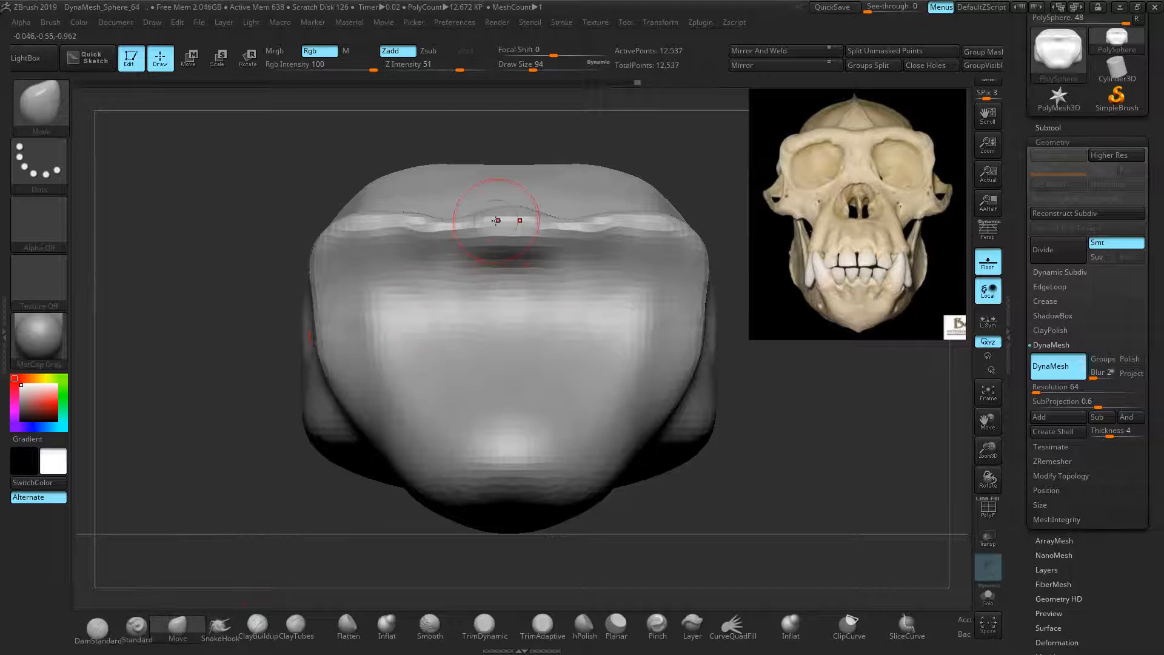
pyautogui.moveTo(506, 214); pyautogui.dragTo(506, 224)
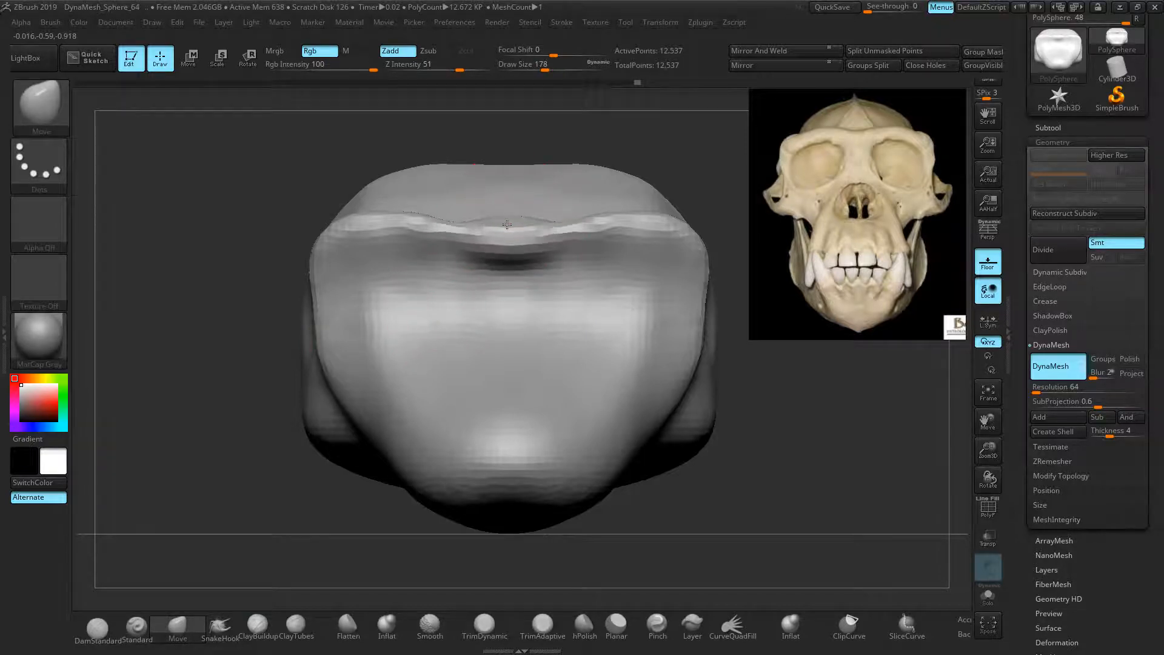
pyautogui.moveTo(209, 255); pyautogui.dragTo(333, 309)
pyautogui.moveTo(428, 260)
pyautogui.keyDown('shift'); pyautogui.mouseDown()
pyautogui.moveTo(501, 250)
pyautogui.moveTo(436, 260)
pyautogui.mouseUp(); pyautogui.keyUp('shift')
pyautogui.moveTo(541, 292)
pyautogui.mouseDown()
pyautogui.moveTo(485, 297)
pyautogui.moveTo(564, 296)
pyautogui.moveTo(510, 328)
pyautogui.moveTo(485, 364)
pyautogui.mouseUp()
# Reframe the model and push the lower and upper side lobes inward symmetrically
pyautogui.keyDown('alt'); pyautogui.moveTo(479, 369); pyautogui.dragTo(359, 340, button='right'); pyautogui.keyUp('alt')
pyautogui.keyDown('ctrl'); pyautogui.moveTo(260, 348); pyautogui.dragTo(235, 331, button='right'); pyautogui.keyUp('ctrl')
pyautogui.keyDown('alt'); pyautogui.moveTo(212, 287); pyautogui.dragTo(230, 306, button='right'); pyautogui.keyUp('alt')
pyautogui.press(']')
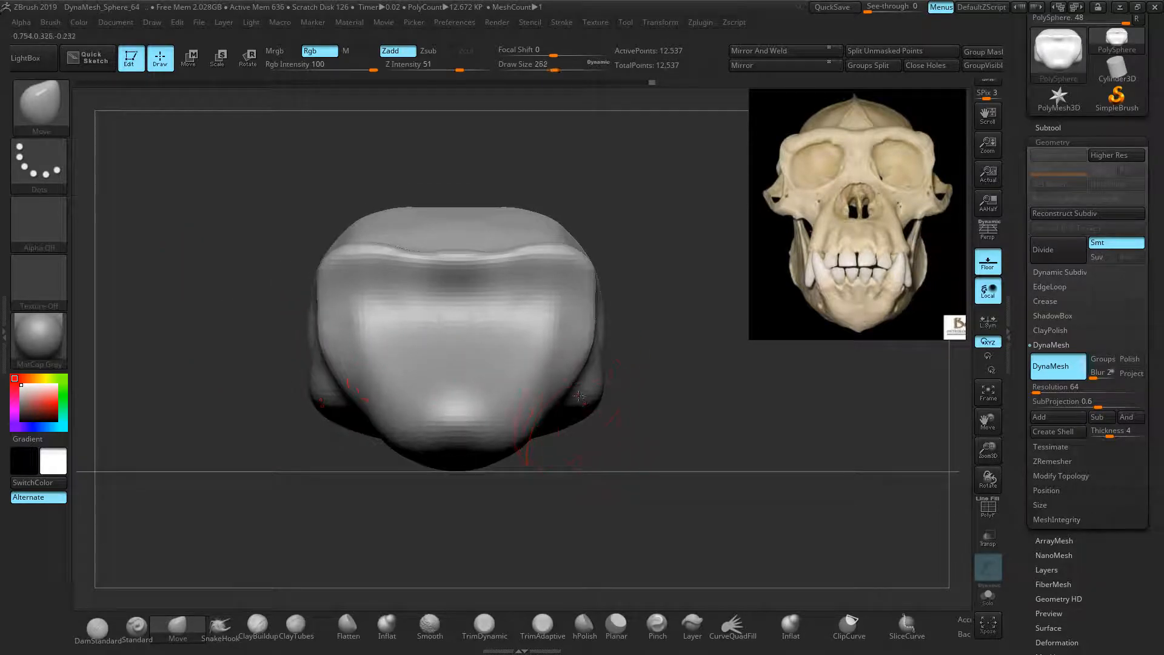
pyautogui.moveTo(594, 398)
pyautogui.mouseDown()
pyautogui.moveTo(484, 358)
pyautogui.moveTo(532, 371)
pyautogui.mouseUp()
pyautogui.press('[')
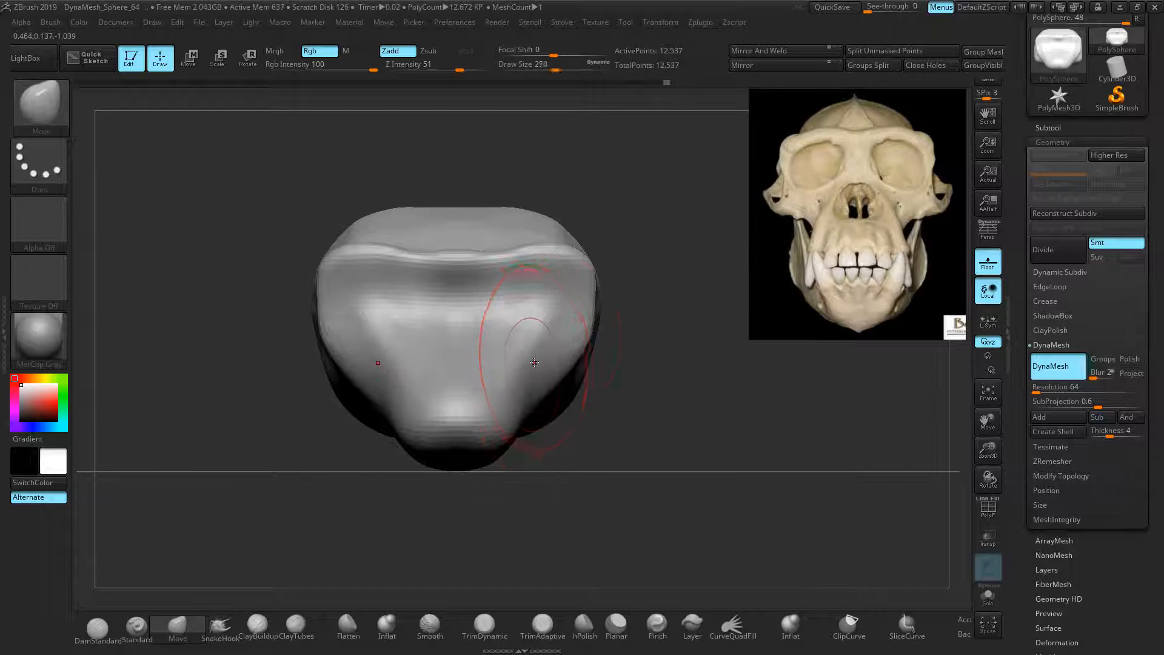
pyautogui.moveTo(565, 255)
pyautogui.mouseDown()
pyautogui.moveTo(636, 291)
pyautogui.moveTo(639, 323)
pyautogui.mouseUp()
pyautogui.press(']')
pyautogui.press(']')
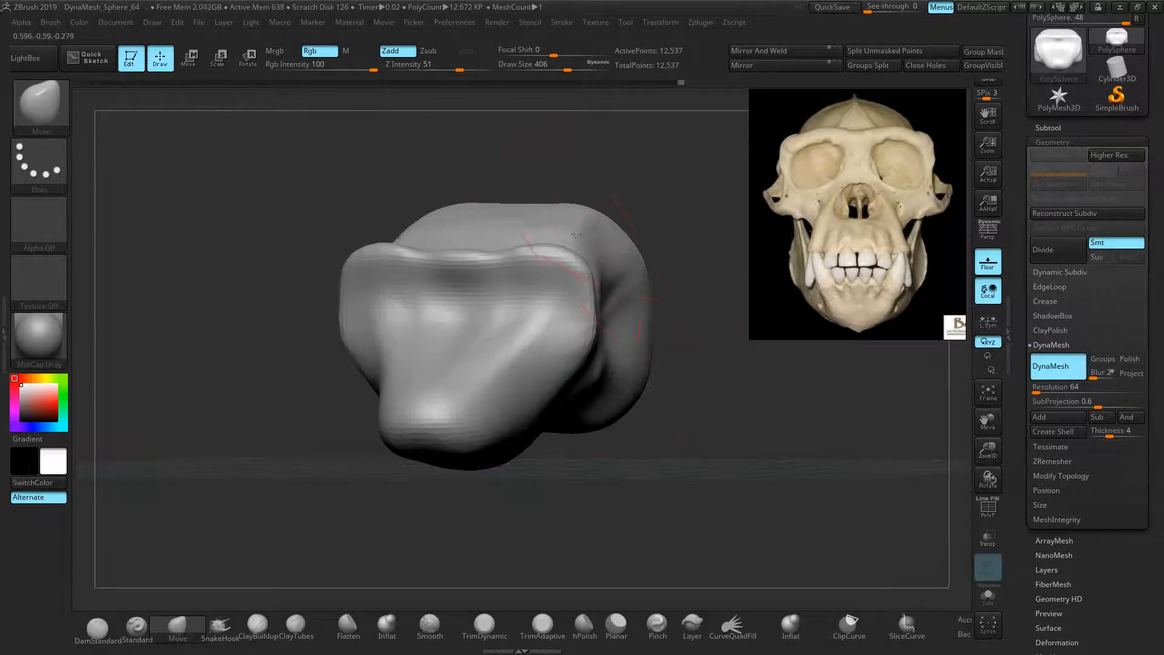
# From straight front, tuck the upper corners, narrow cheeks and front, then DynaMesh and smooth the crease
pyautogui.keyDown('shift'); pyautogui.moveTo(326, 207); pyautogui.dragTo(353, 209); pyautogui.keyUp('shift')
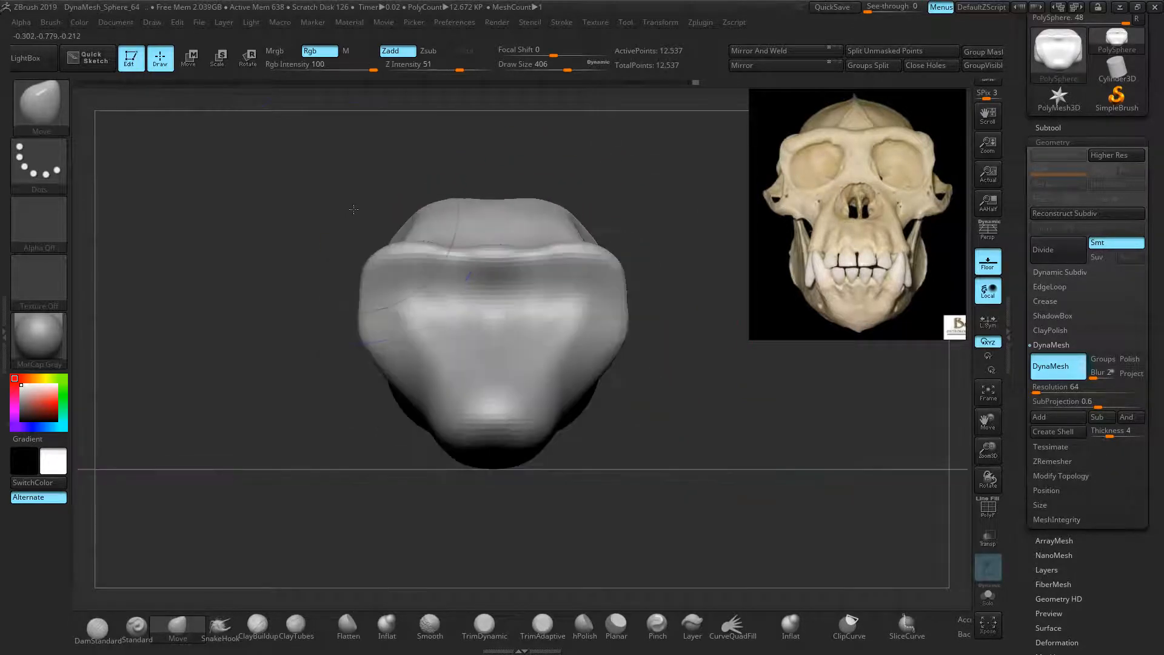
pyautogui.moveTo(457, 208); pyautogui.dragTo(437, 215)
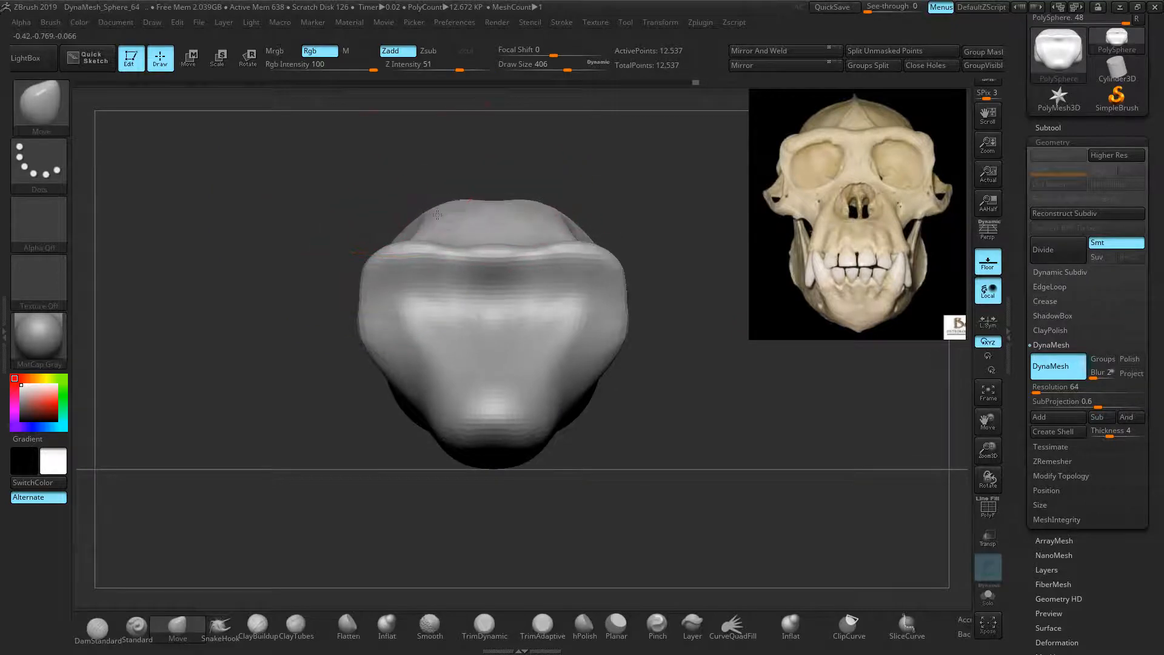
pyautogui.moveTo(371, 288); pyautogui.dragTo(384, 288)
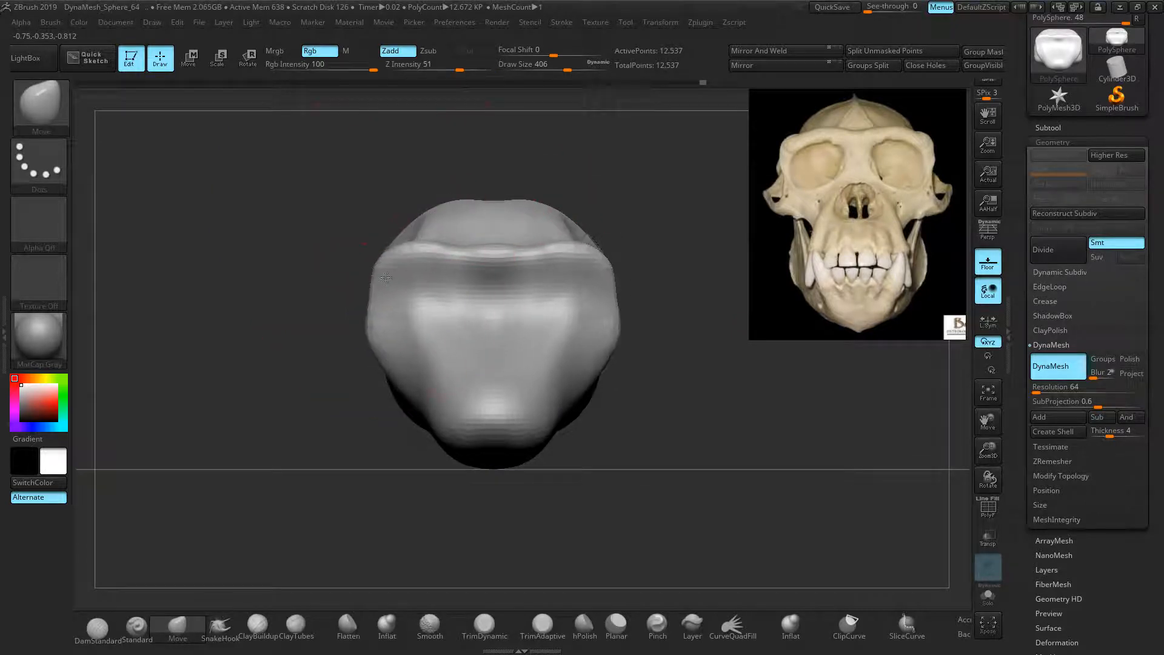
pyautogui.moveTo(384, 329); pyautogui.dragTo(388, 329)
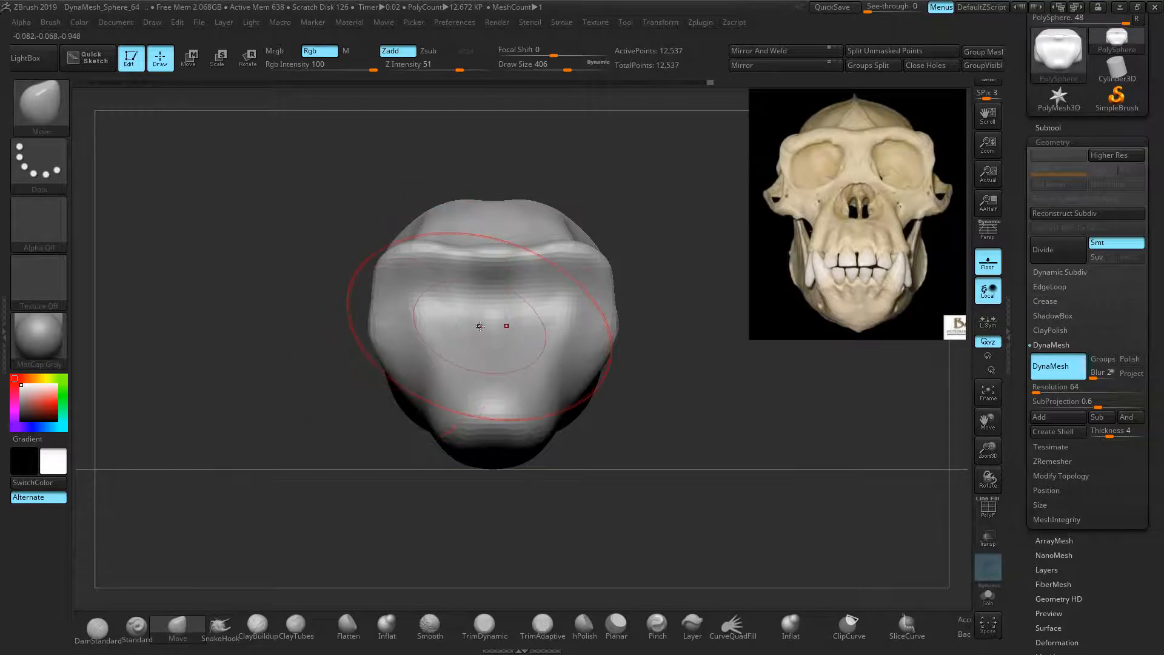
pyautogui.press('[')
pyautogui.press('[')
pyautogui.press('[')
pyautogui.press('[')
pyautogui.moveTo(436, 332); pyautogui.dragTo(475, 334)
pyautogui.keyDown('ctrl'); pyautogui.moveTo(231, 302); pyautogui.dragTo(254, 313); pyautogui.keyUp('ctrl')
pyautogui.keyDown('shift'); pyautogui.moveTo(483, 334); pyautogui.dragTo(485, 319); pyautogui.keyUp('shift')
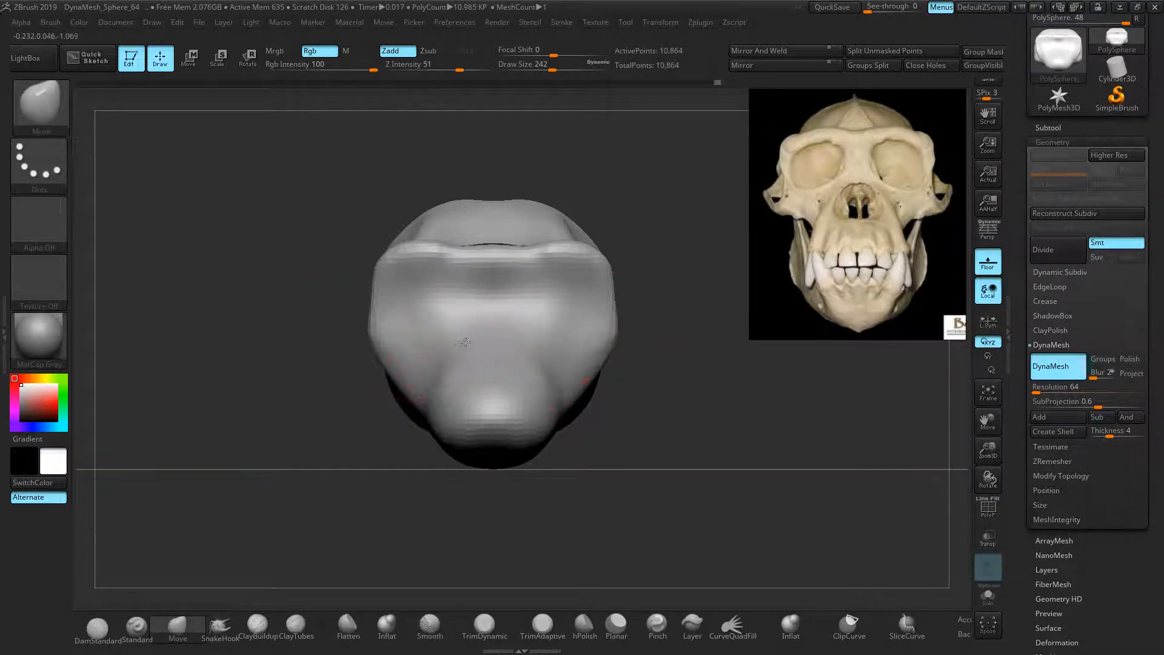
# Push the snout profile outward into a rounded lower muzzle and tuck the face's side edges in
pyautogui.moveTo(457, 333); pyautogui.dragTo(570, 357, button='right')
pyautogui.moveTo(450, 350); pyautogui.dragTo(471, 335)
pyautogui.keyDown('shift'); pyautogui.moveTo(530, 325); pyautogui.dragTo(463, 319, button='right'); pyautogui.keyUp('shift')
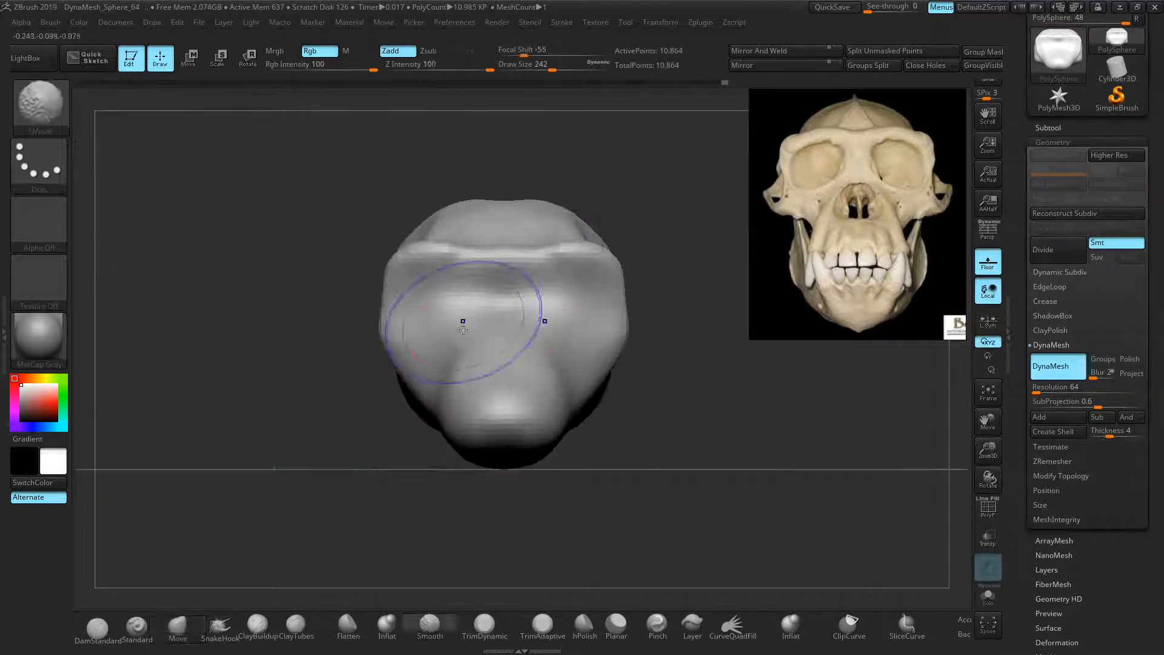
pyautogui.moveTo(554, 402)
pyautogui.mouseDown()
pyautogui.moveTo(533, 437)
pyautogui.moveTo(582, 433)
pyautogui.moveTo(538, 440)
pyautogui.moveTo(577, 368)
pyautogui.mouseUp()
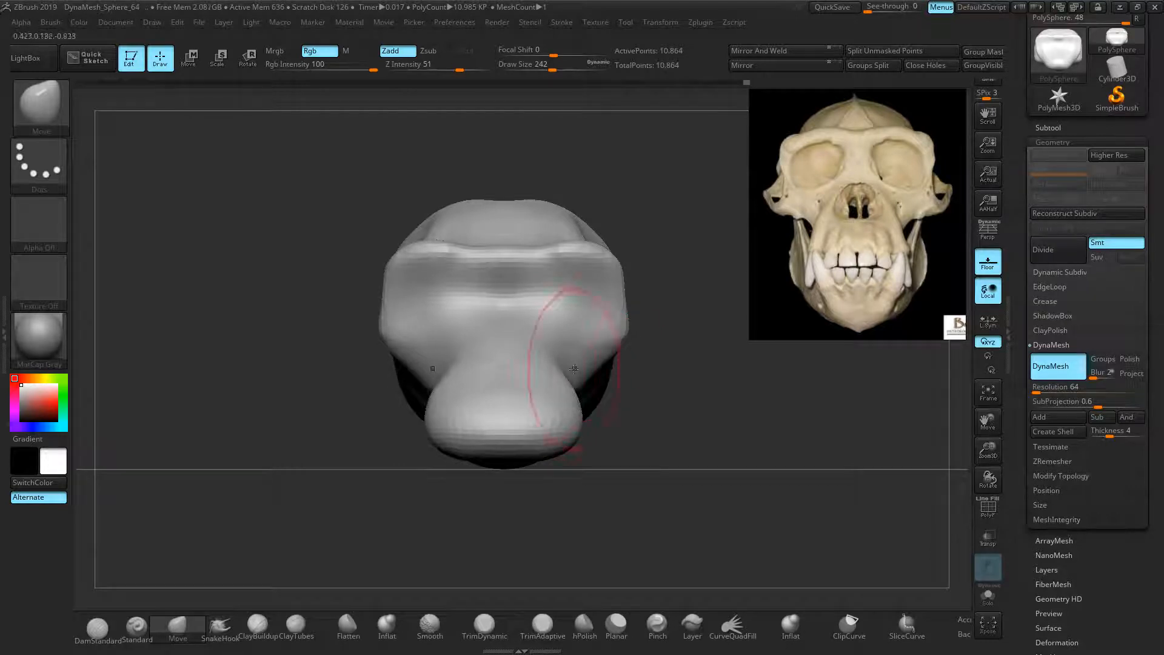
pyautogui.moveTo(625, 304); pyautogui.dragTo(606, 303)
# Push the head's sides inward and round the cranium top into a narrower dome
pyautogui.moveTo(717, 274)
pyautogui.mouseDown()
pyautogui.moveTo(647, 285)
pyautogui.moveTo(605, 271)
pyautogui.mouseUp()
pyautogui.keyDown('shift'); pyautogui.moveTo(630, 214); pyautogui.dragTo(645, 221); pyautogui.keyUp('shift')
pyautogui.moveTo(718, 261)
pyautogui.mouseDown()
pyautogui.moveTo(635, 267)
pyautogui.moveTo(647, 262)
pyautogui.mouseUp()
pyautogui.keyDown('shift'); pyautogui.moveTo(638, 206); pyautogui.dragTo(651, 220); pyautogui.keyUp('shift')
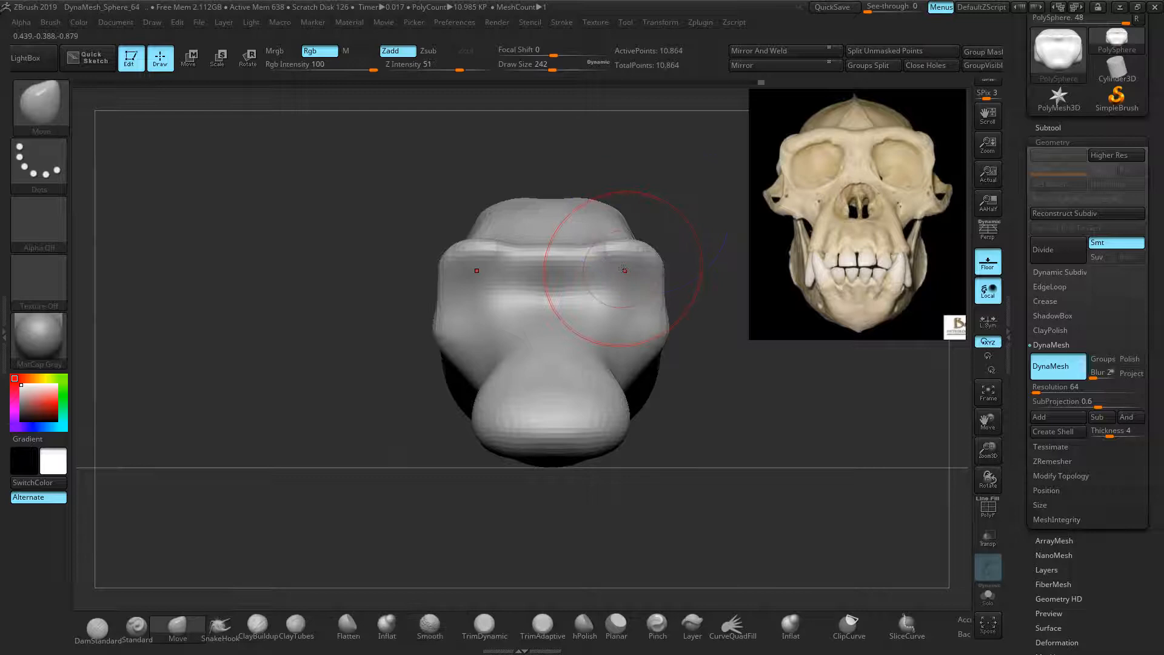
pyautogui.moveTo(545, 202); pyautogui.dragTo(559, 195)
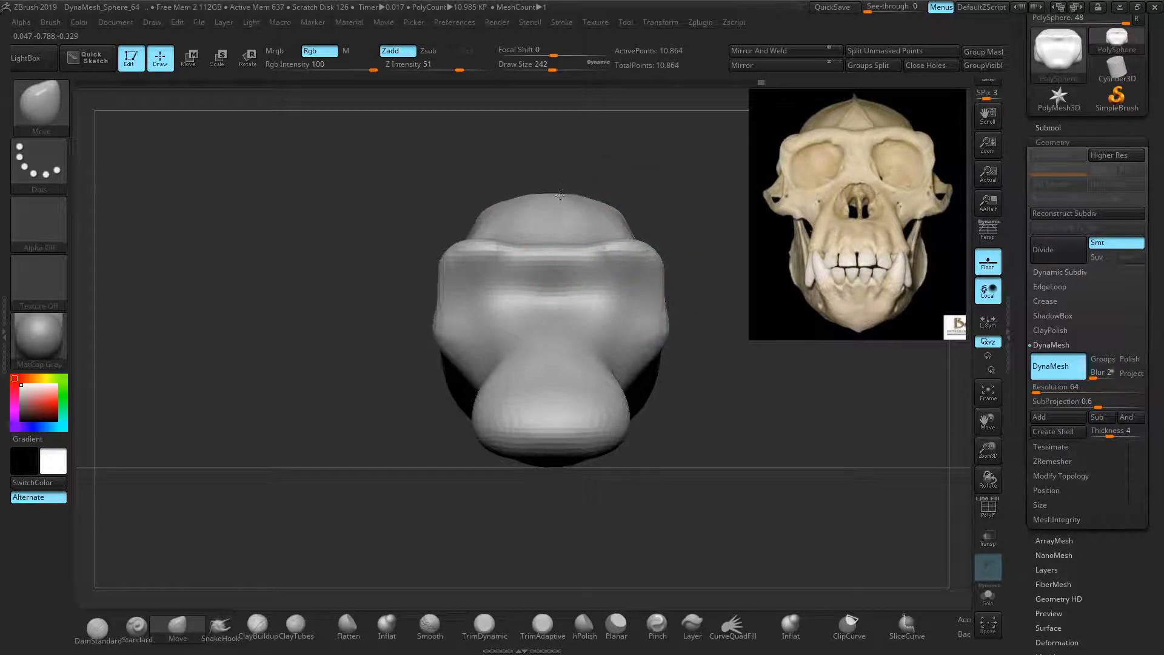
pyautogui.moveTo(482, 214); pyautogui.dragTo(488, 219)
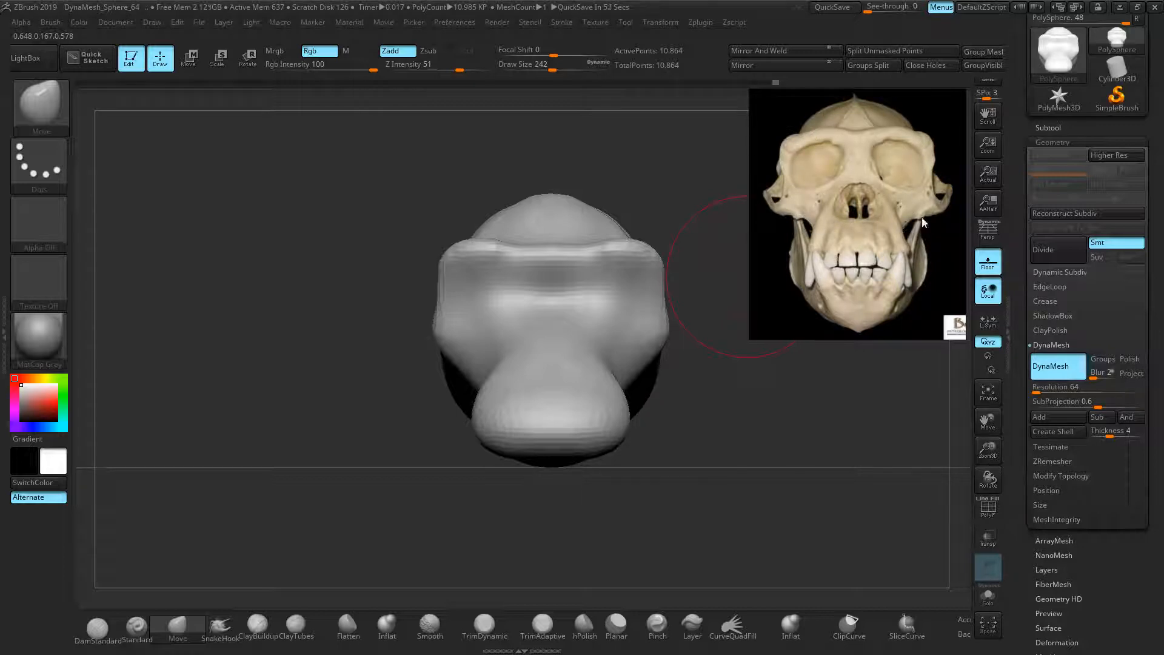
# Tuck the rear jaw and its underside up and inward, smooth it, and end in side profile
pyautogui.moveTo(675, 405)
pyautogui.mouseDown()
pyautogui.moveTo(625, 405)
pyautogui.moveTo(679, 404)
pyautogui.moveTo(630, 388)
pyautogui.moveTo(676, 432)
pyautogui.mouseUp()
pyautogui.moveTo(654, 393); pyautogui.dragTo(648, 380)
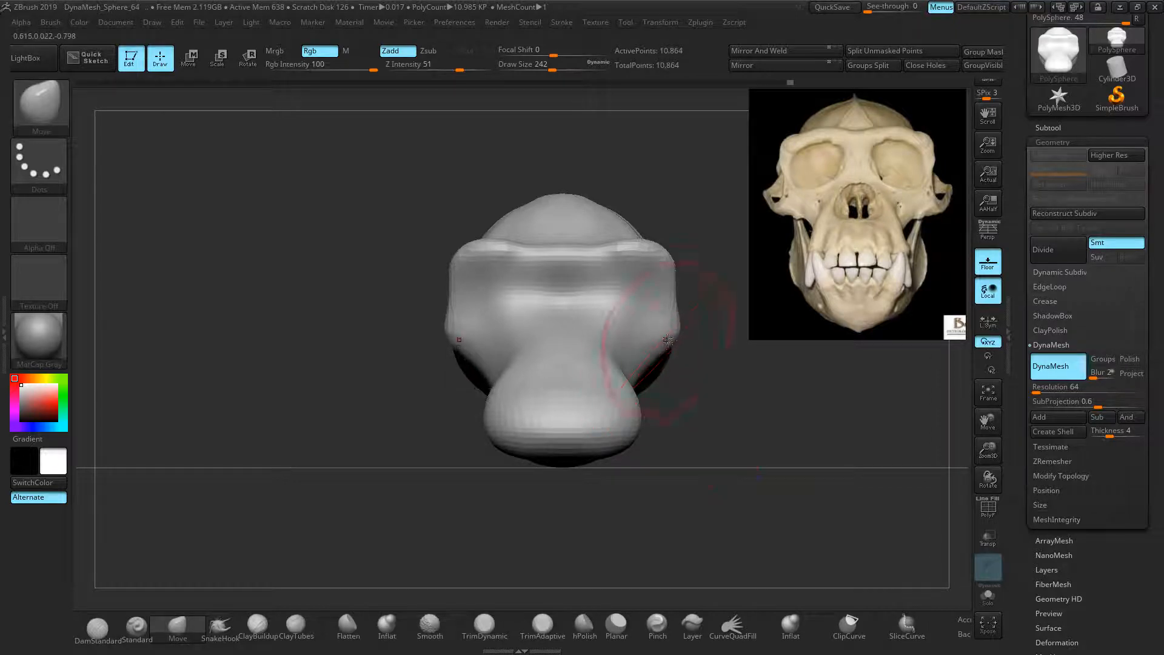
pyautogui.moveTo(650, 389); pyautogui.dragTo(674, 345)
pyautogui.moveTo(707, 415)
pyautogui.mouseDown()
pyautogui.moveTo(702, 442)
pyautogui.moveTo(730, 380)
pyautogui.mouseUp()
pyautogui.moveTo(740, 431)
pyautogui.mouseDown()
pyautogui.moveTo(711, 429)
pyautogui.moveTo(722, 416)
pyautogui.moveTo(711, 394)
pyautogui.moveTo(733, 394)
pyautogui.mouseUp()
pyautogui.moveTo(706, 464)
pyautogui.mouseDown()
pyautogui.moveTo(756, 443)
pyautogui.moveTo(777, 453)
pyautogui.mouseUp()
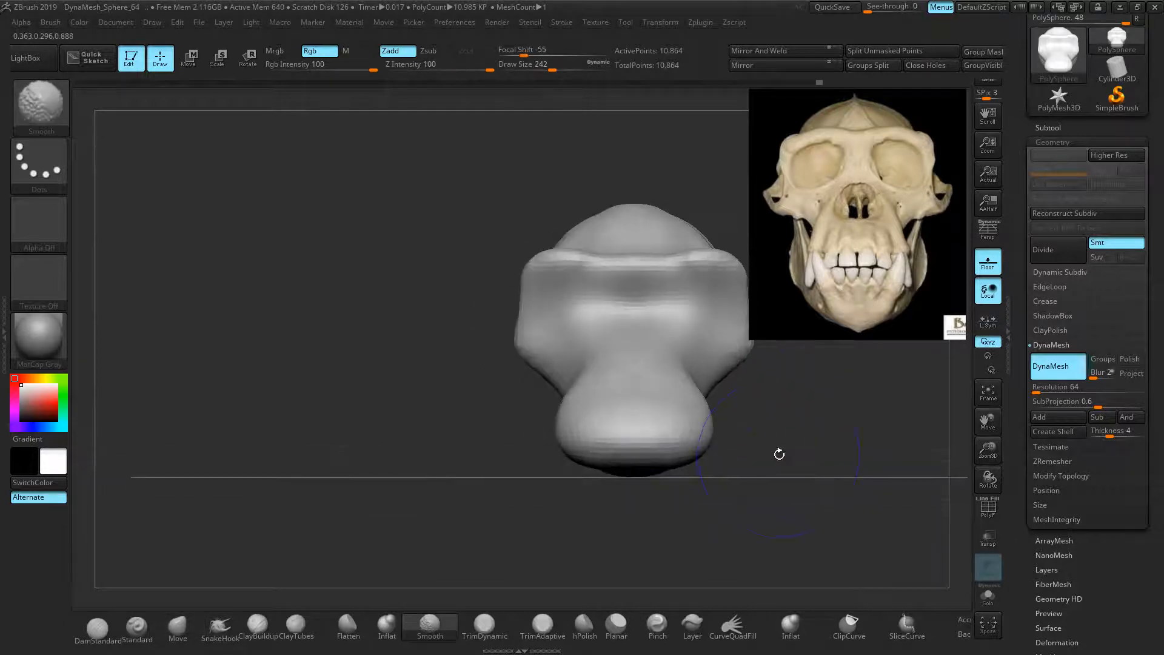
pyautogui.moveTo(486, 389); pyautogui.dragTo(494, 399)
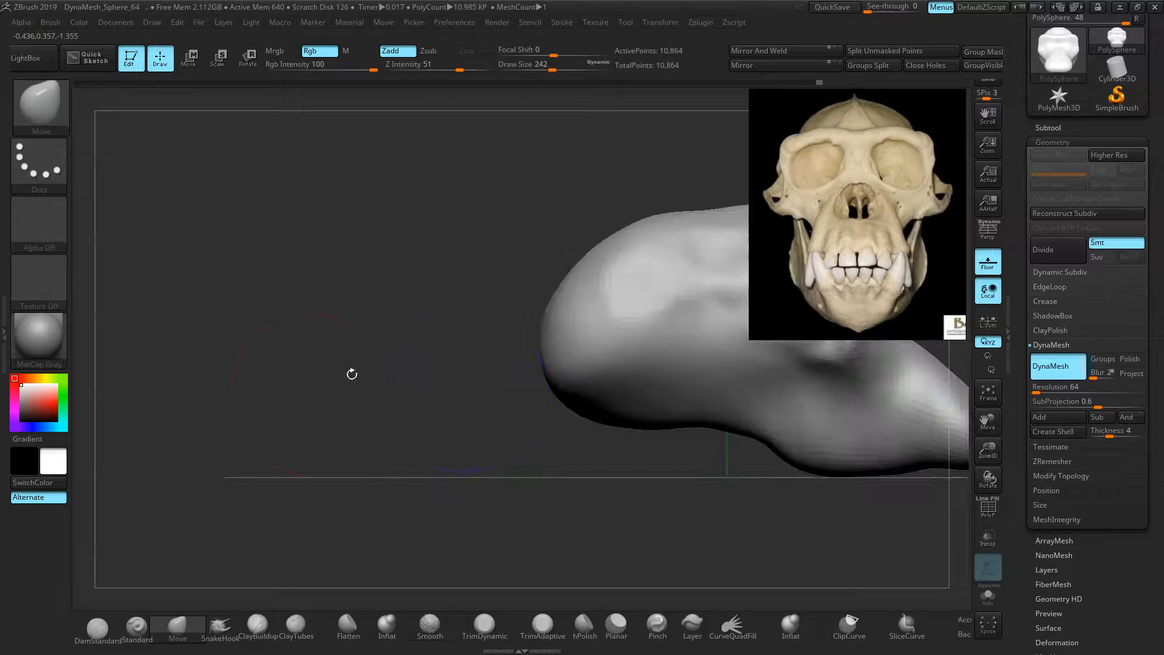
# With the Move brush, lift the brow slightly, flatten the forehead and cranium top, and round the back
pyautogui.press('f')
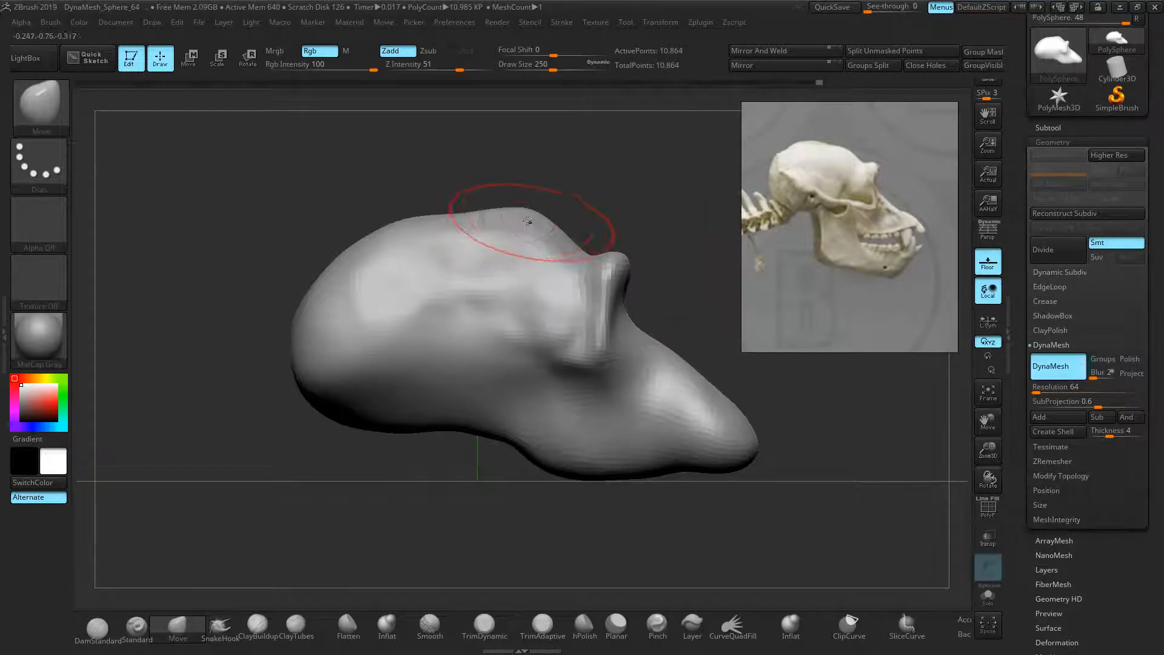
pyautogui.moveTo(606, 266); pyautogui.dragTo(613, 261)
pyautogui.moveTo(538, 211); pyautogui.dragTo(534, 218)
pyautogui.moveTo(434, 228); pyautogui.dragTo(383, 230)
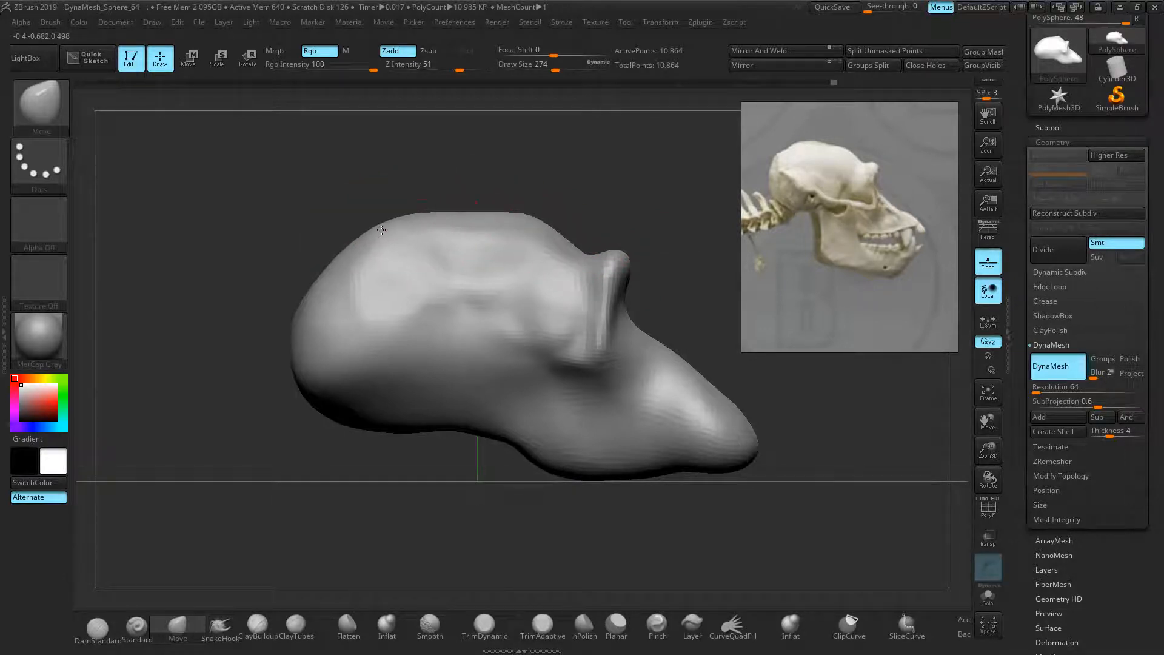
pyautogui.moveTo(327, 271); pyautogui.dragTo(317, 274)
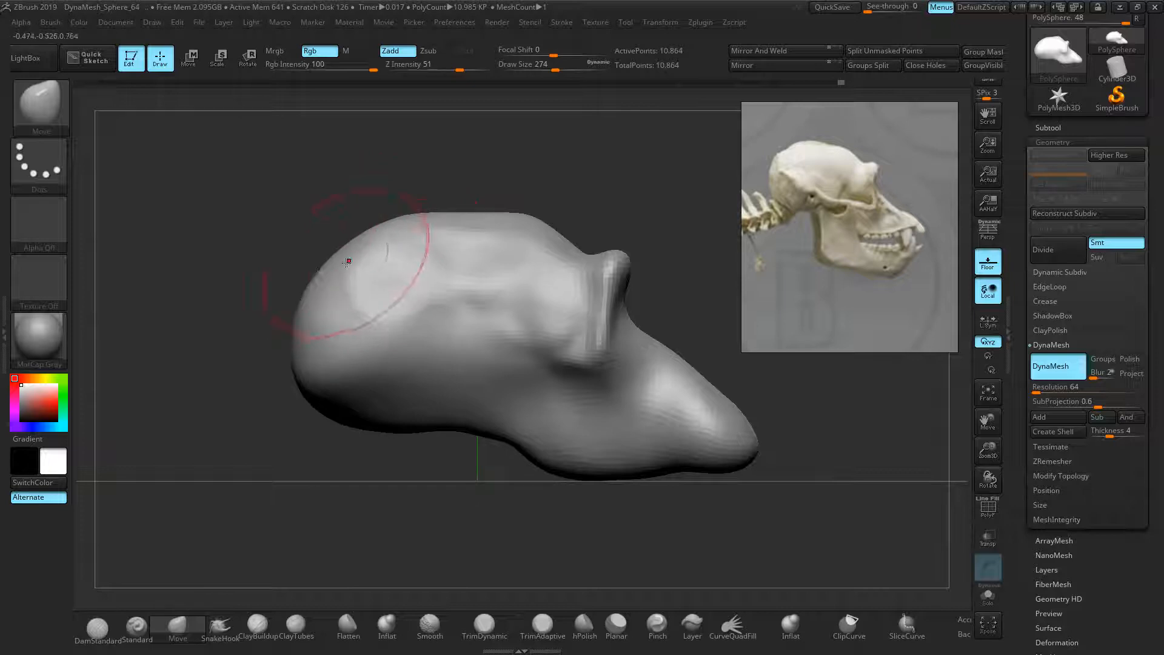
pyautogui.press('[')
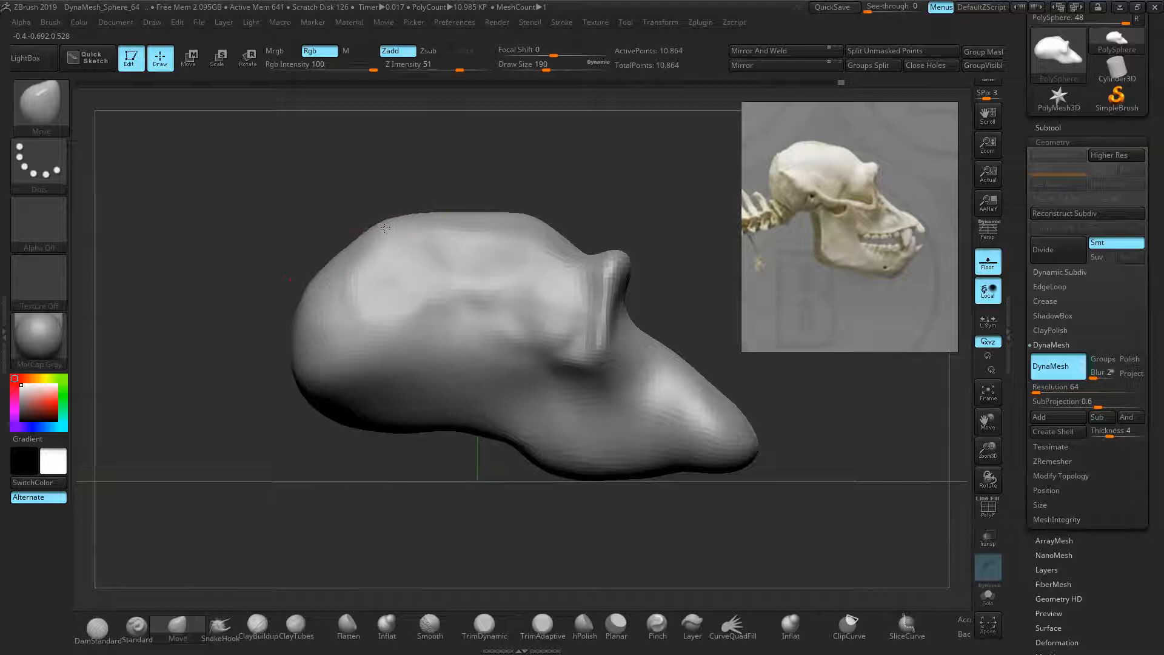
pyautogui.press(']')
pyautogui.press(']')
pyautogui.press(']')
pyautogui.press(']')
pyautogui.press(']')
pyautogui.press(']')
pyautogui.press(']')
pyautogui.press(']')
pyautogui.moveTo(531, 217); pyautogui.dragTo(528, 223)
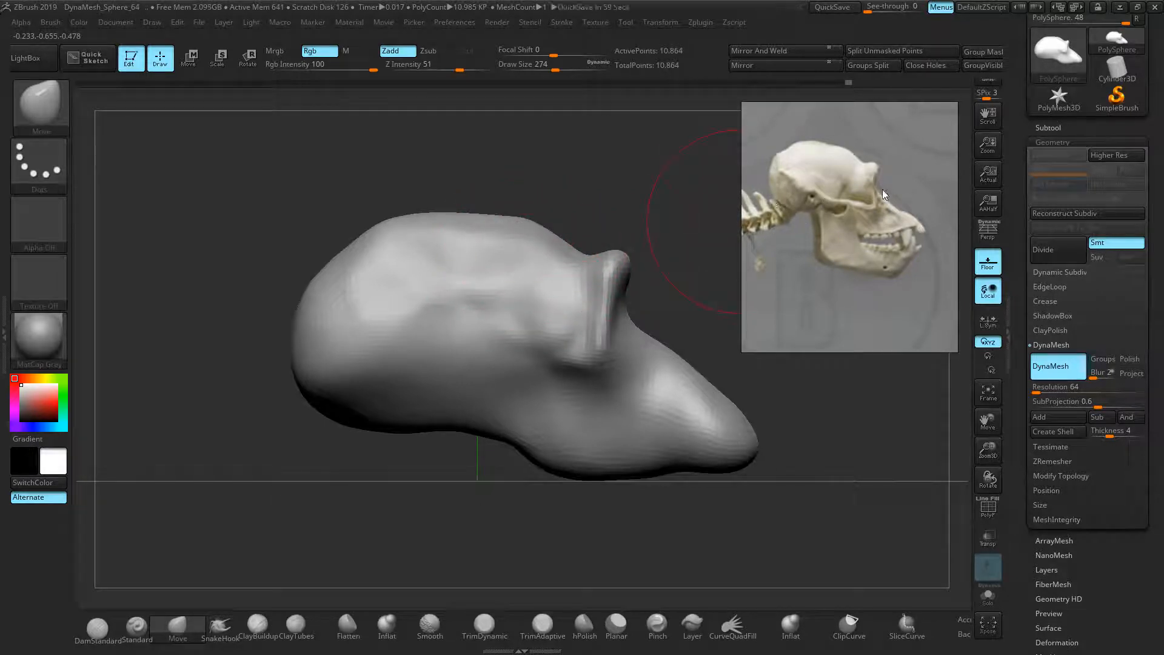
pyautogui.press(']')
# Tuck the lower rear edge inward, then pull the cranium underside, jaw contour and snout underside down
pyautogui.moveTo(302, 355); pyautogui.dragTo(315, 357)
pyautogui.moveTo(331, 408); pyautogui.dragTo(342, 415)
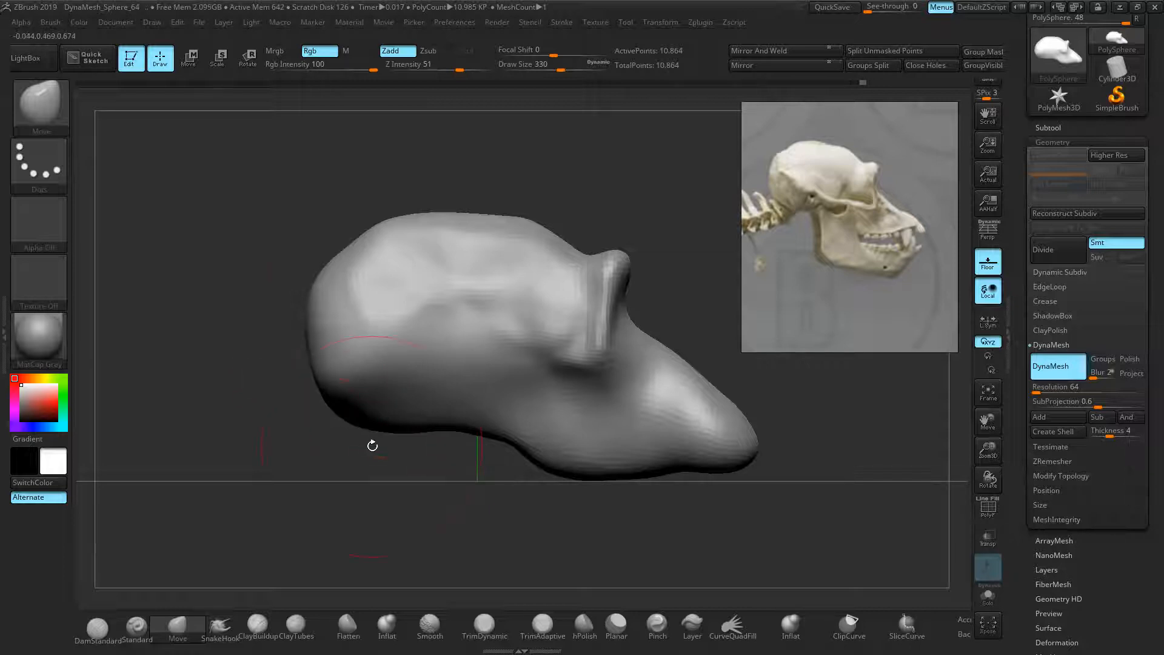
pyautogui.moveTo(357, 419); pyautogui.dragTo(366, 418)
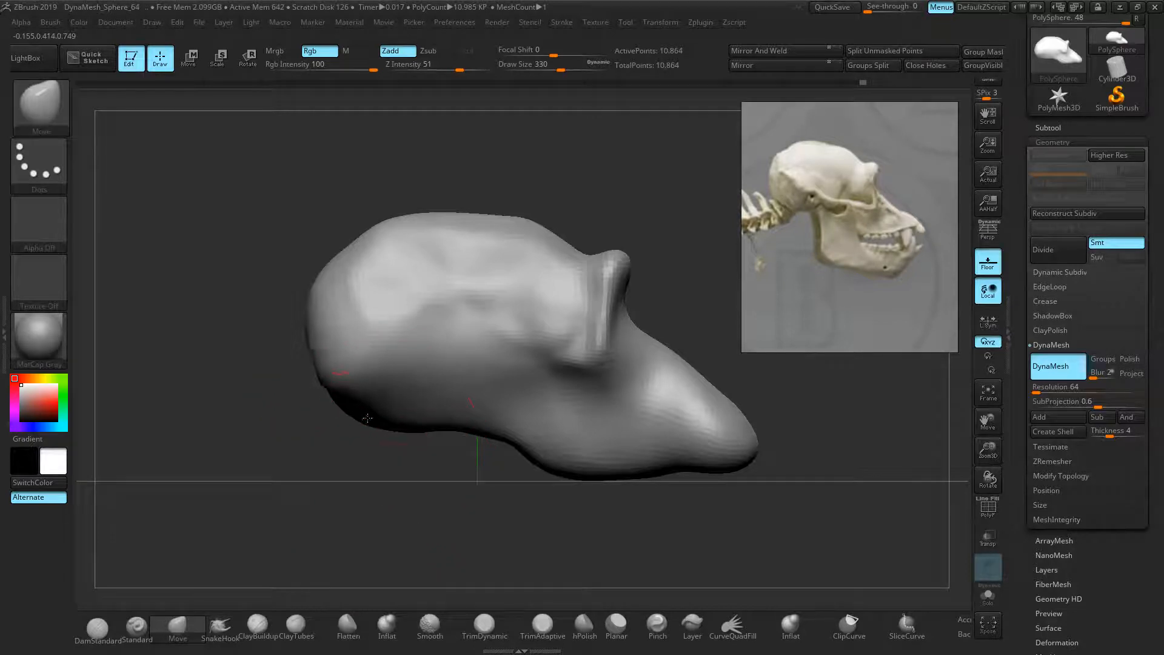
pyautogui.moveTo(337, 364)
pyautogui.keyDown('shift'); pyautogui.mouseDown()
pyautogui.moveTo(366, 398)
pyautogui.moveTo(432, 318)
pyautogui.moveTo(351, 258)
pyautogui.mouseUp(); pyautogui.keyUp('shift')
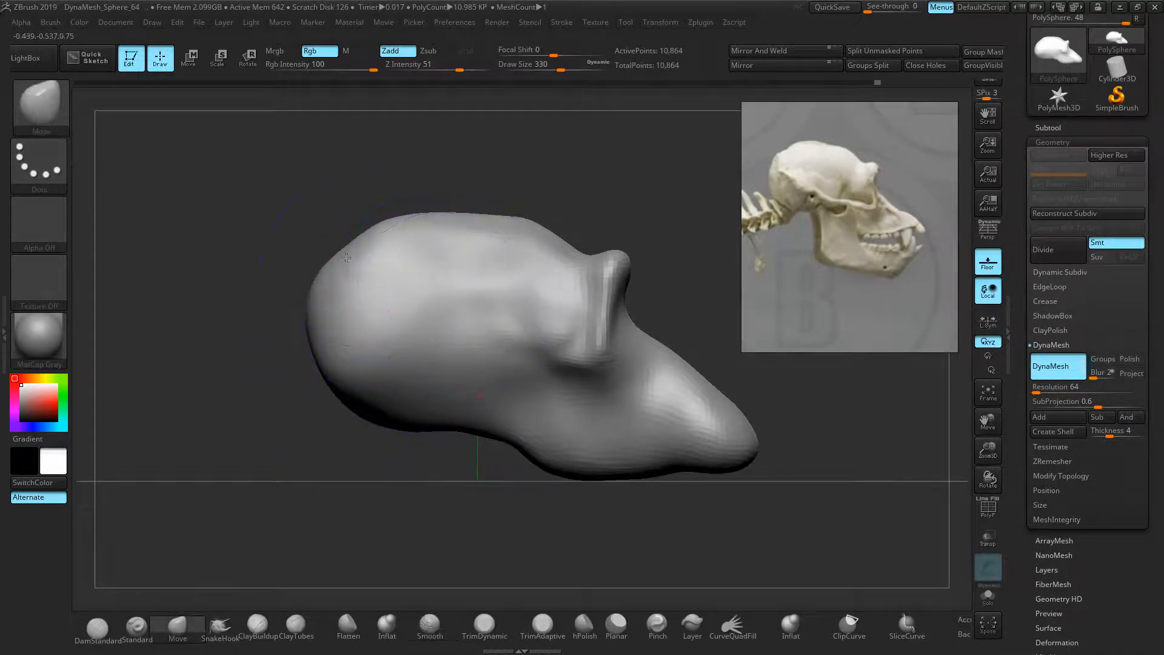
pyautogui.moveTo(362, 405); pyautogui.dragTo(358, 411)
pyautogui.moveTo(435, 416); pyautogui.dragTo(436, 426)
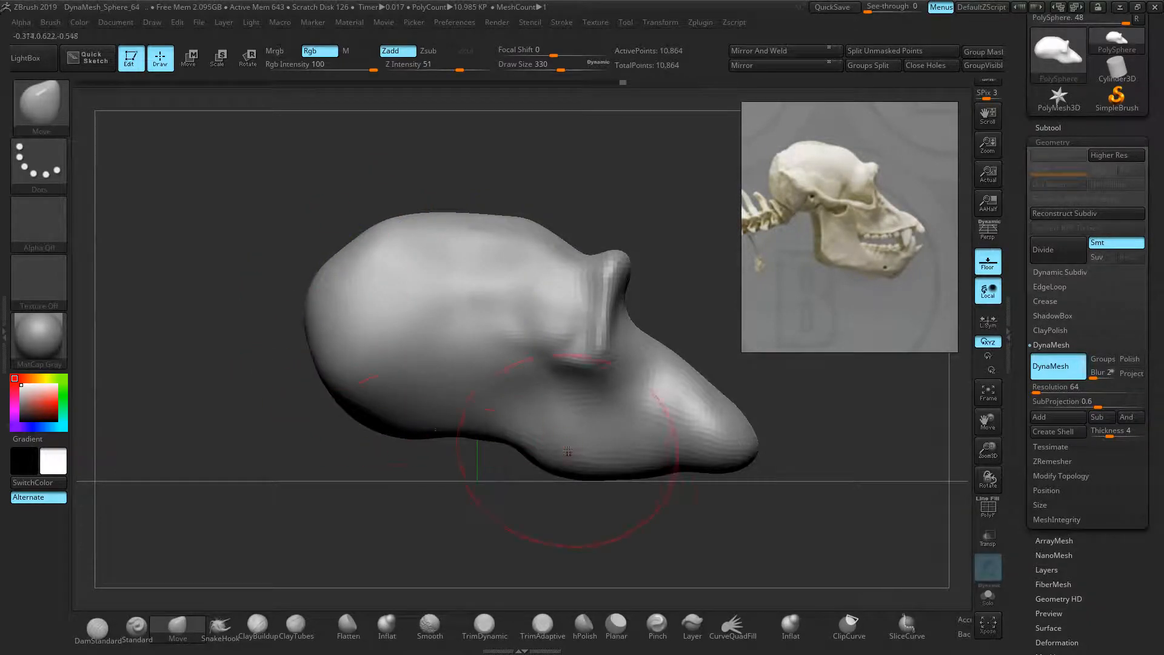
pyautogui.moveTo(552, 455)
pyautogui.mouseDown()
pyautogui.moveTo(537, 467)
pyautogui.moveTo(514, 431)
pyautogui.moveTo(502, 435)
pyautogui.mouseUp()
pyautogui.moveTo(673, 462); pyautogui.dragTo(675, 467)
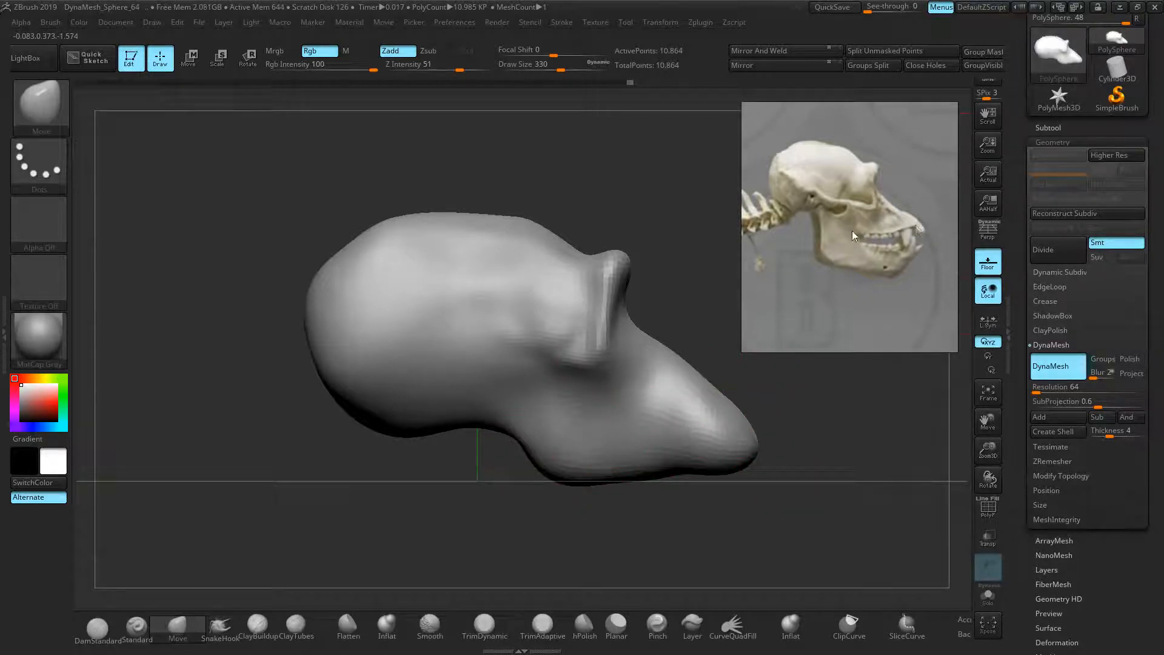
# Lift the snout tip and underside, pull the brow tip forward, and smooth the brow crease
pyautogui.moveTo(743, 466); pyautogui.dragTo(751, 447)
pyautogui.moveTo(691, 469); pyautogui.dragTo(693, 456)
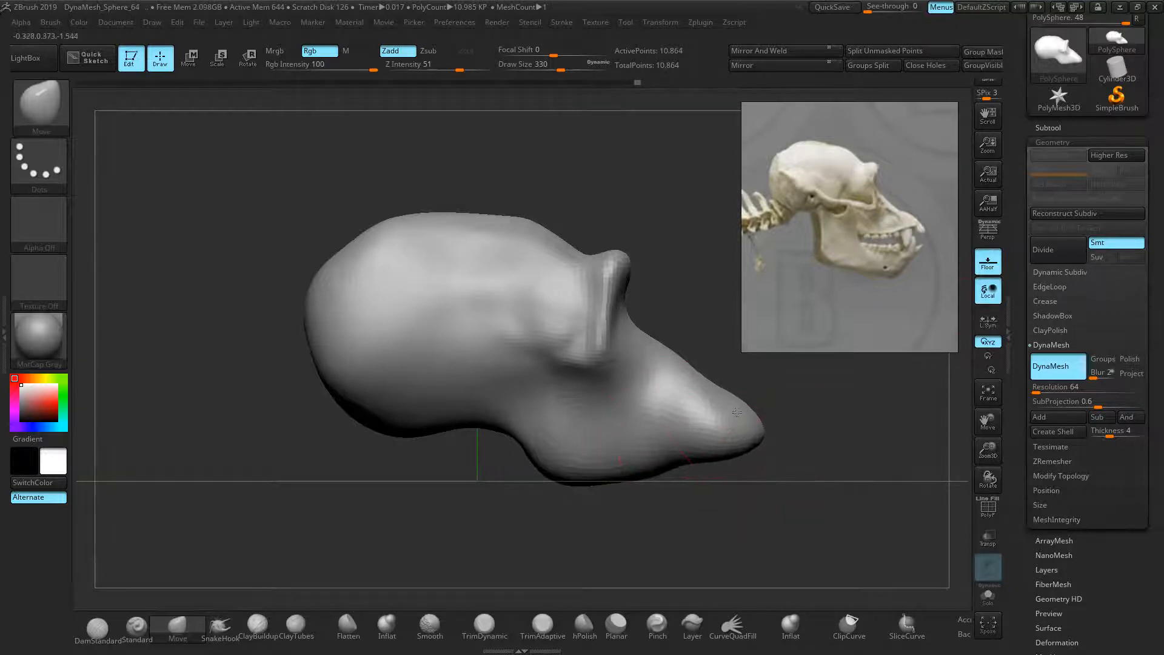
pyautogui.press('[')
pyautogui.moveTo(734, 408); pyautogui.dragTo(688, 380)
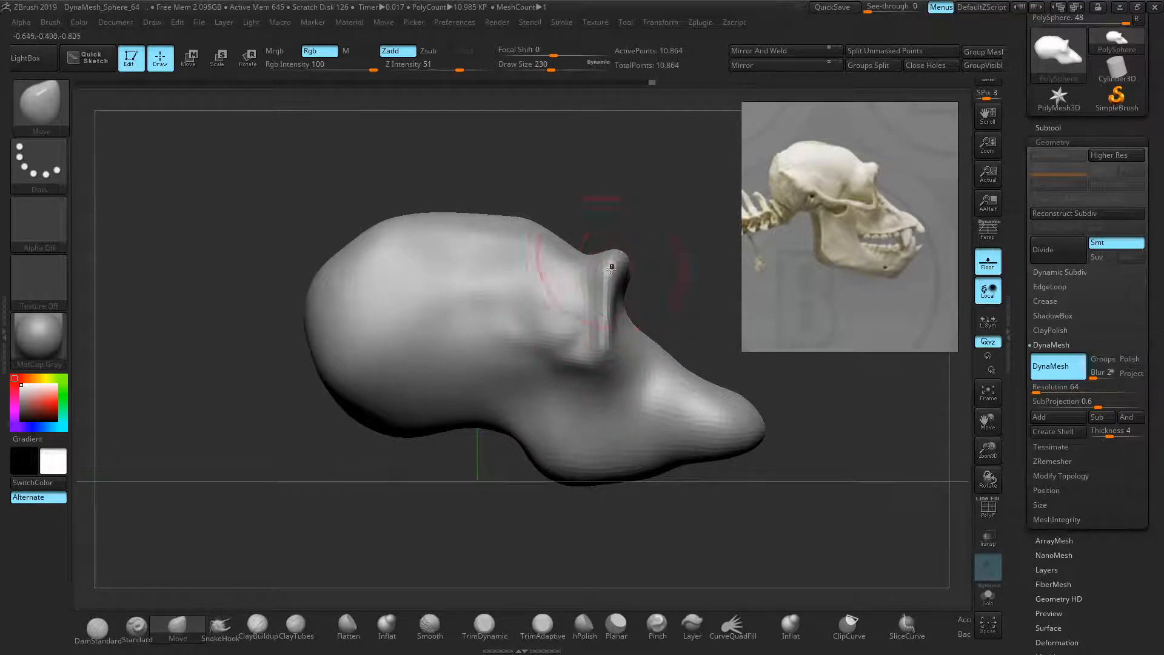
pyautogui.moveTo(611, 269); pyautogui.dragTo(621, 263)
pyautogui.moveTo(600, 331)
pyautogui.keyDown('shift'); pyautogui.mouseDown()
pyautogui.moveTo(617, 261)
pyautogui.moveTo(601, 360)
pyautogui.mouseUp(); pyautogui.keyUp('shift')
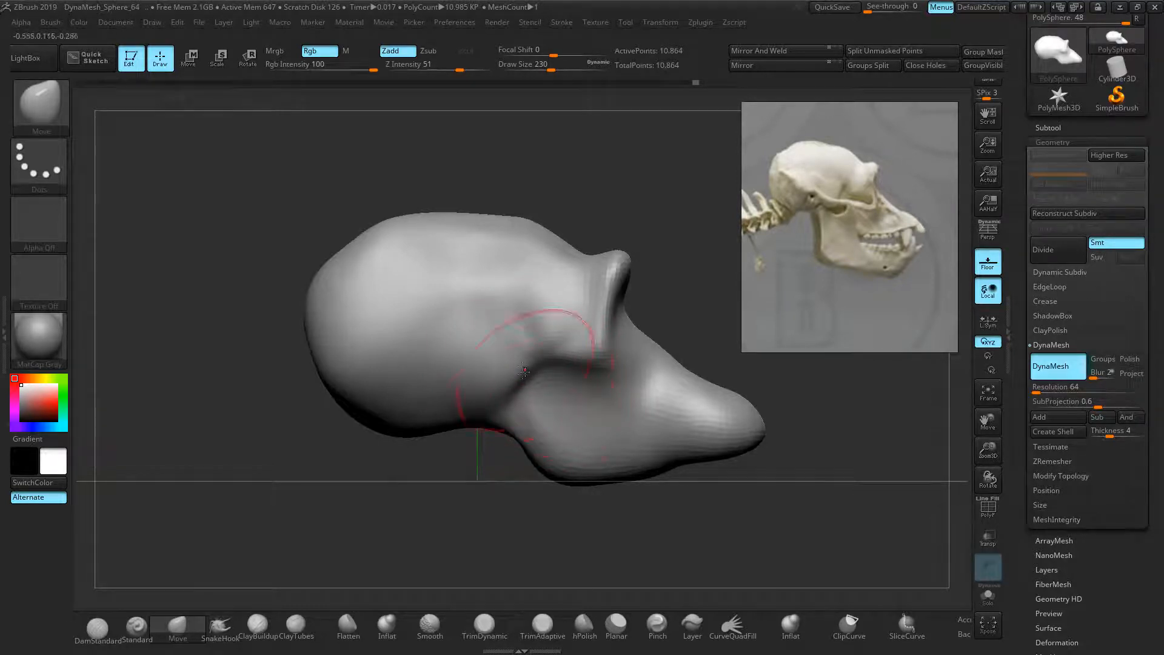
# Clear the mask, turn the model to face front, and smooth the side of the jaw
pyautogui.keyDown('ctrl'); pyautogui.moveTo(193, 271); pyautogui.dragTo(213, 286); pyautogui.keyUp('ctrl')
pyautogui.moveTo(276, 331); pyautogui.dragTo(203, 316)
pyautogui.keyDown('alt'); pyautogui.moveTo(402, 393); pyautogui.dragTo(309, 388); pyautogui.keyUp('alt')
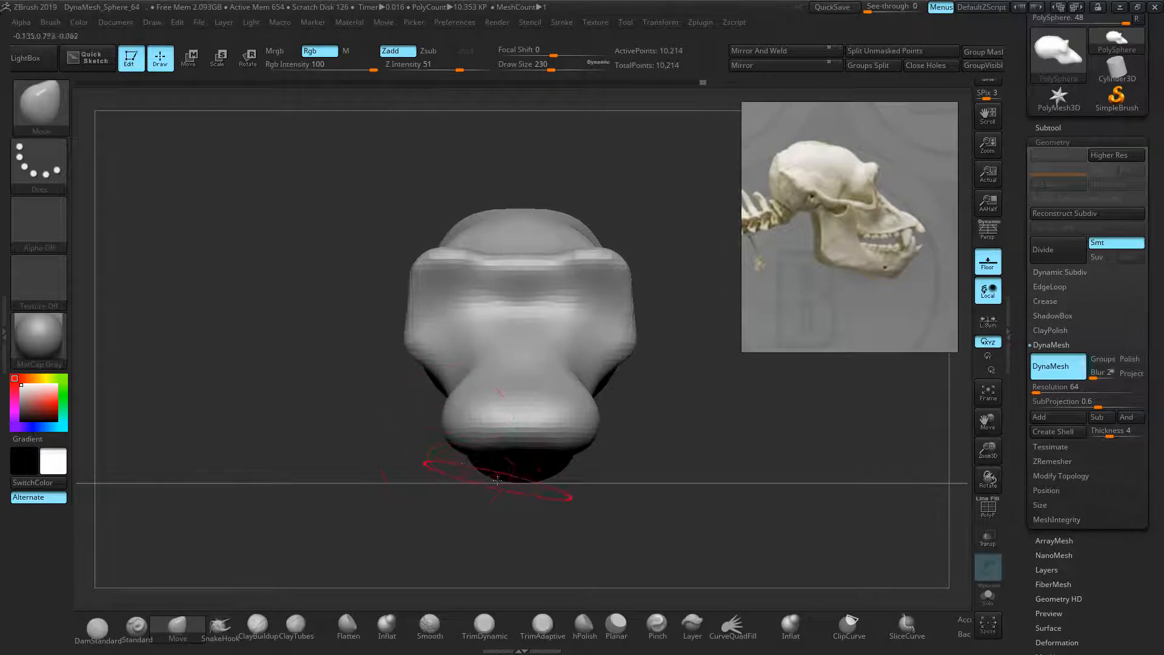
pyautogui.moveTo(619, 492); pyautogui.dragTo(479, 478)
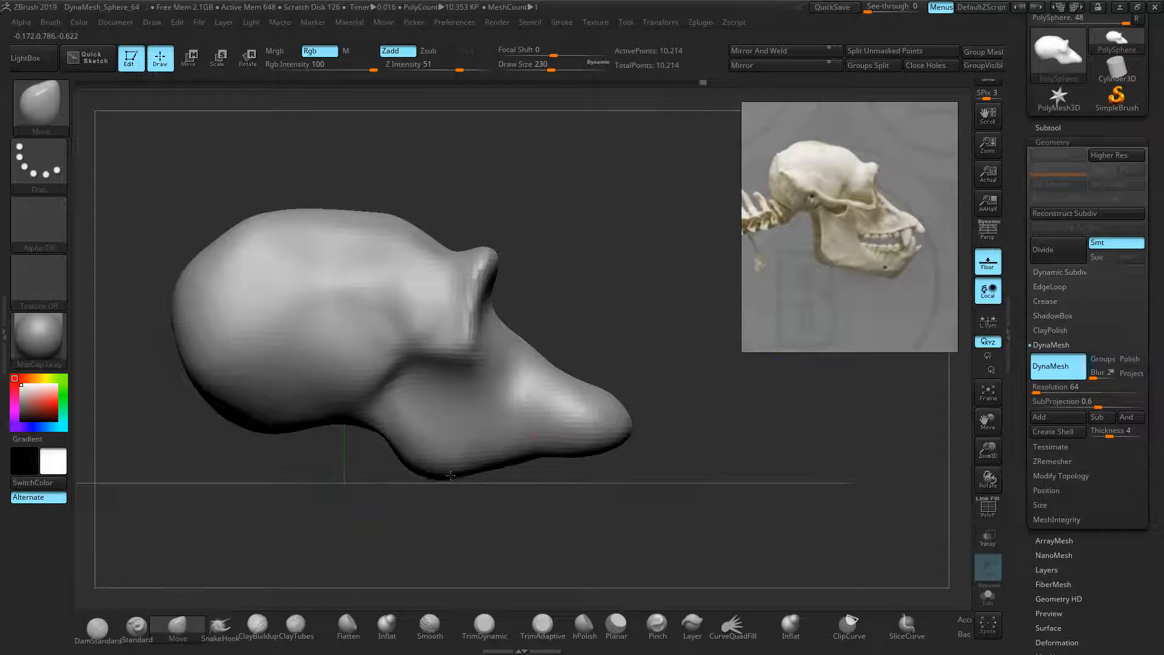
pyautogui.moveTo(671, 353)
pyautogui.mouseDown()
pyautogui.moveTo(611, 366)
pyautogui.moveTo(589, 394)
pyautogui.moveTo(585, 382)
pyautogui.mouseUp()
pyautogui.moveTo(634, 428)
pyautogui.mouseDown()
pyautogui.moveTo(658, 436)
pyautogui.moveTo(668, 457)
pyautogui.mouseUp()
pyautogui.moveTo(651, 370); pyautogui.dragTo(649, 369)
pyautogui.moveTo(649, 369)
pyautogui.keyDown('ctrl'); pyautogui.mouseDown(button='right')
pyautogui.moveTo(683, 377)
pyautogui.moveTo(672, 369)
pyautogui.mouseUp(button='right'); pyautogui.keyUp('ctrl')
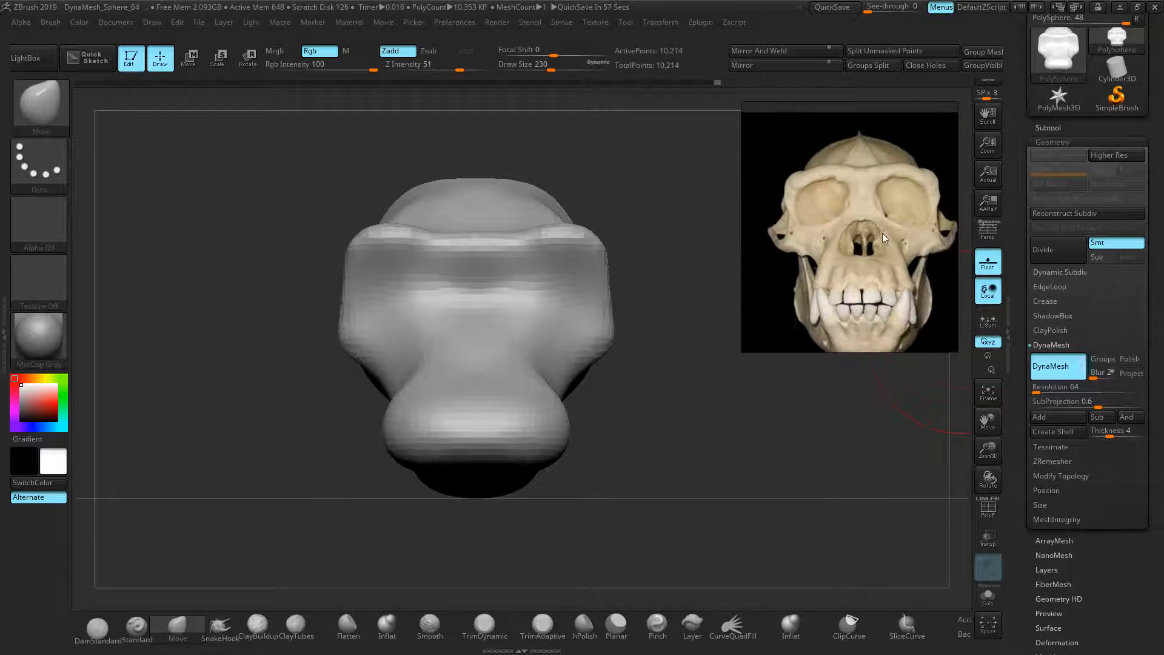
# Remesh at DynaMesh resolution 80, then trial-carve eye sockets with a size-86 Standard brush and undo it
pyautogui.moveTo(1071, 388); pyautogui.dragTo(1073, 389)
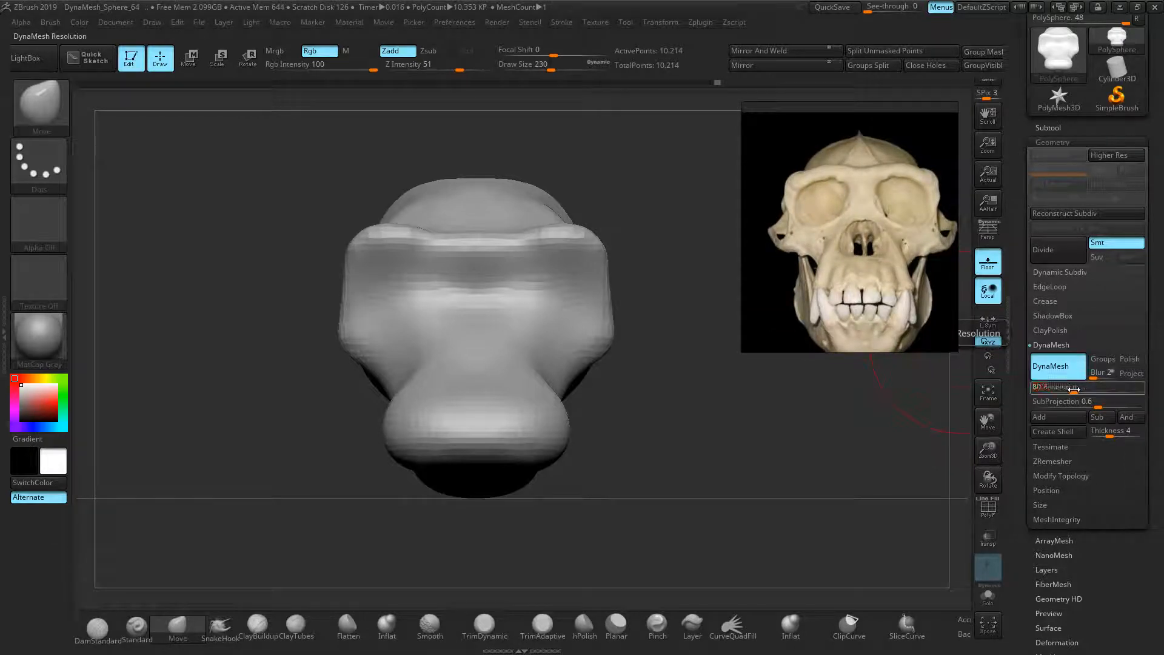
pyautogui.keyDown('ctrl'); pyautogui.moveTo(183, 237); pyautogui.dragTo(222, 279); pyautogui.keyUp('ctrl')
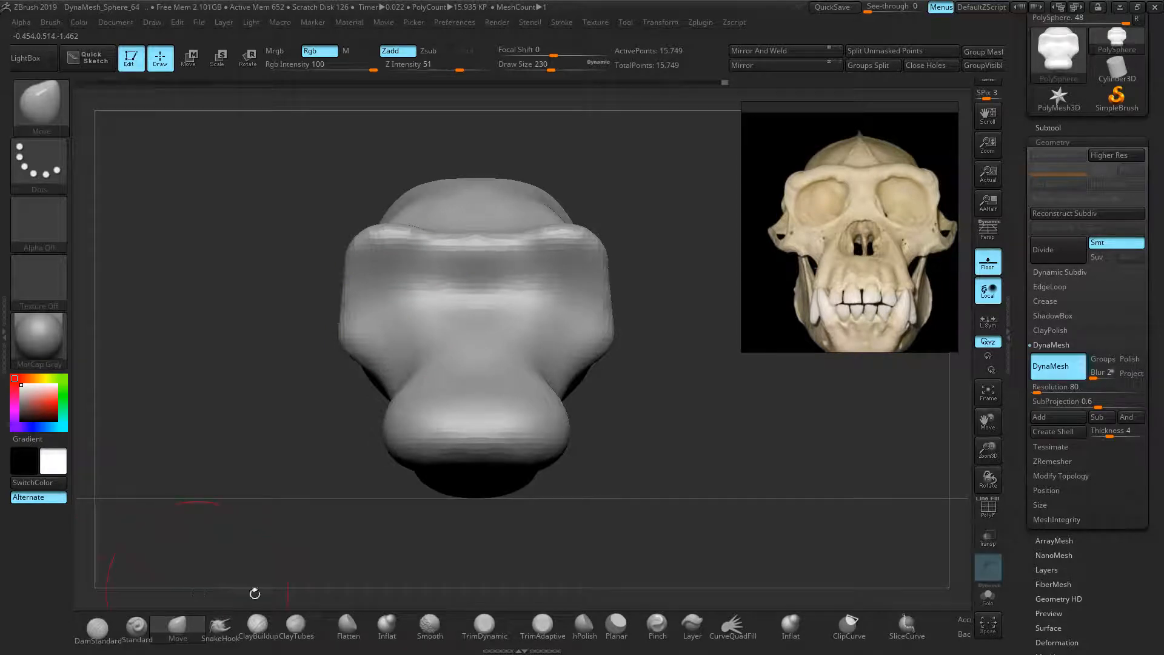
pyautogui.click(137, 629)
pyautogui.press('s')
pyautogui.moveTo(427, 290); pyautogui.dragTo(413, 290)
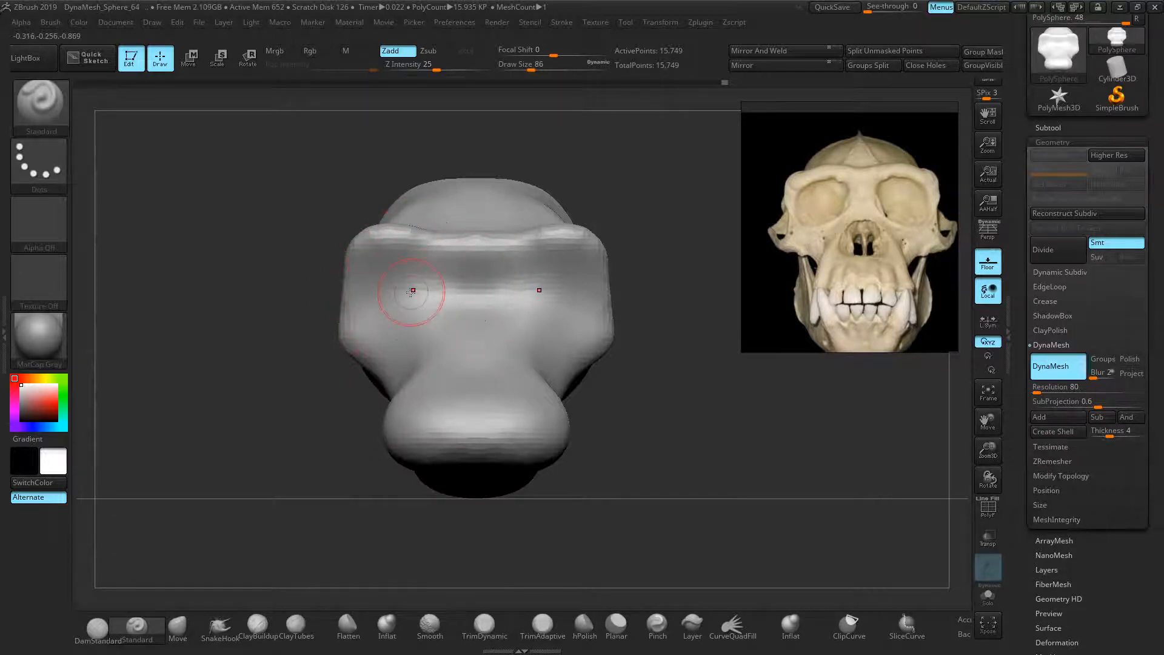
pyautogui.press('shift')
pyautogui.moveTo(407, 287)
pyautogui.keyDown('alt'); pyautogui.mouseDown()
pyautogui.moveTo(431, 291)
pyautogui.moveTo(397, 284)
pyautogui.moveTo(415, 295)
pyautogui.moveTo(433, 287)
pyautogui.moveTo(390, 305)
pyautogui.moveTo(397, 280)
pyautogui.moveTo(397, 297)
pyautogui.mouseUp(); pyautogui.keyUp('alt')
pyautogui.moveTo(229, 340); pyautogui.dragTo(162, 427)
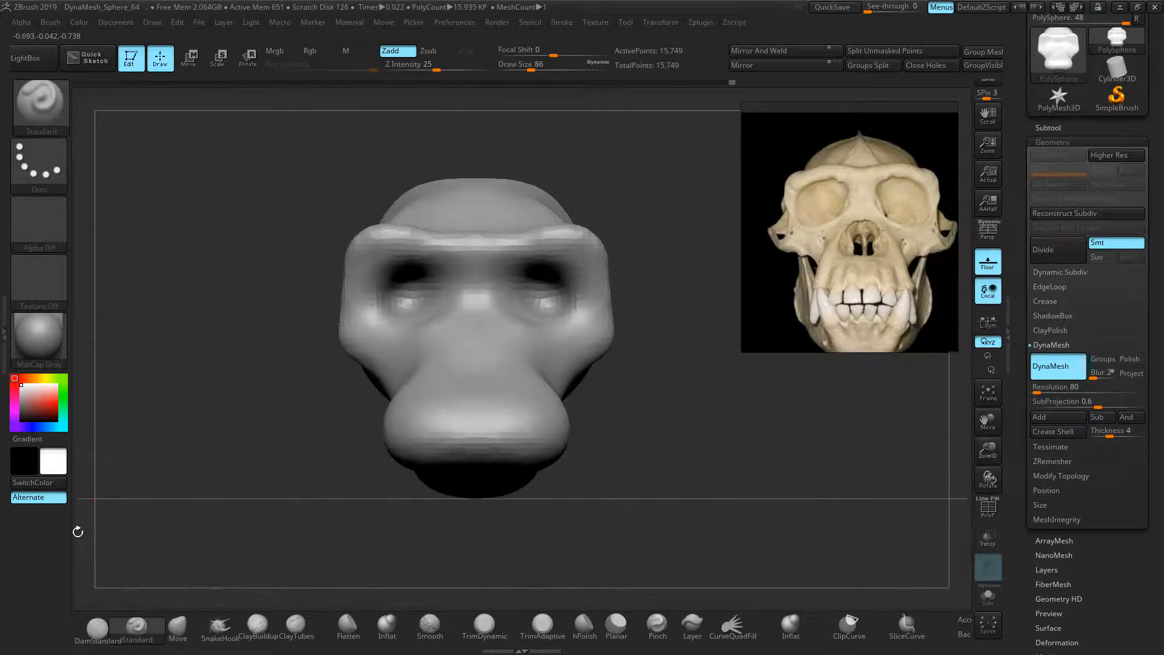
pyautogui.hotkey('ctrl', 'z')
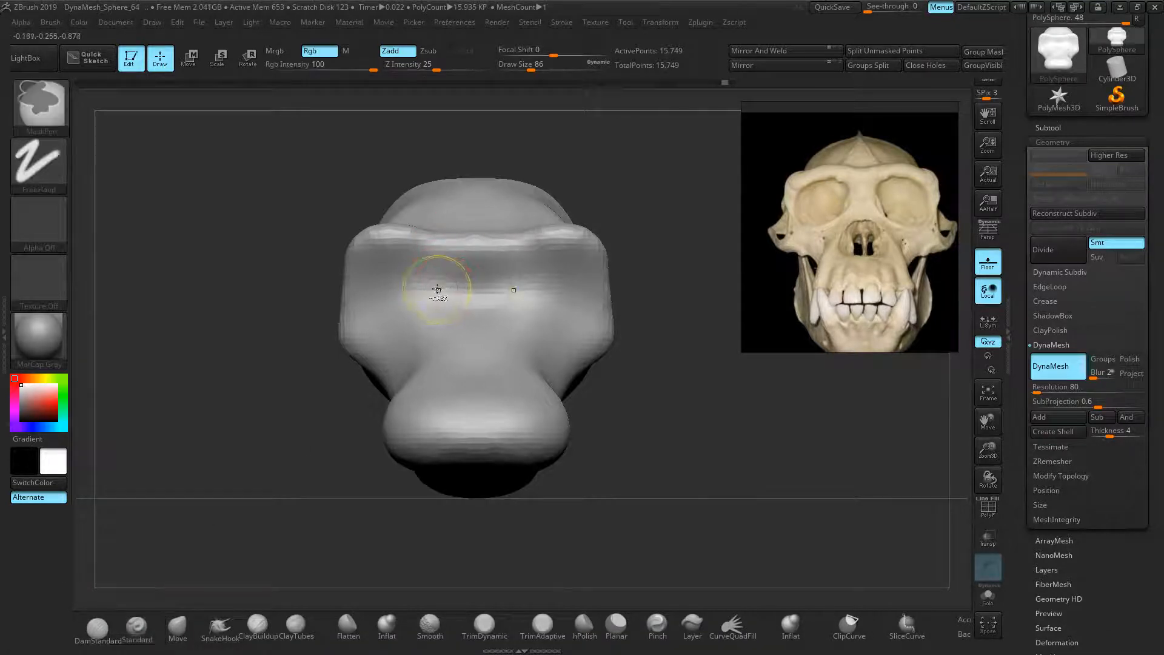
# Paint masks over both eye sockets, invert so only they stay free, then blur and sharpen the edges
pyautogui.moveTo(416, 280)
pyautogui.keyDown('ctrl'); pyautogui.mouseDown()
pyautogui.moveTo(424, 291)
pyautogui.moveTo(385, 300)
pyautogui.moveTo(417, 287)
pyautogui.moveTo(391, 325)
pyautogui.moveTo(373, 300)
pyautogui.moveTo(406, 293)
pyautogui.mouseUp(); pyautogui.keyUp('ctrl')
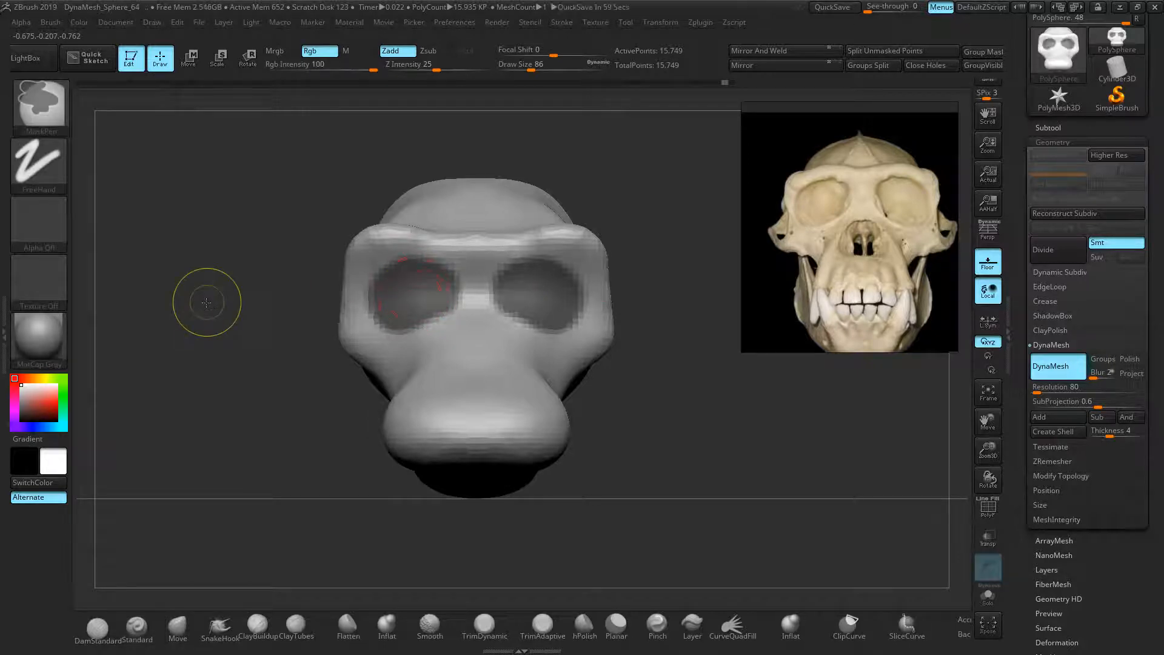
pyautogui.keyDown('ctrl'); pyautogui.click(207, 302); pyautogui.keyUp('ctrl')
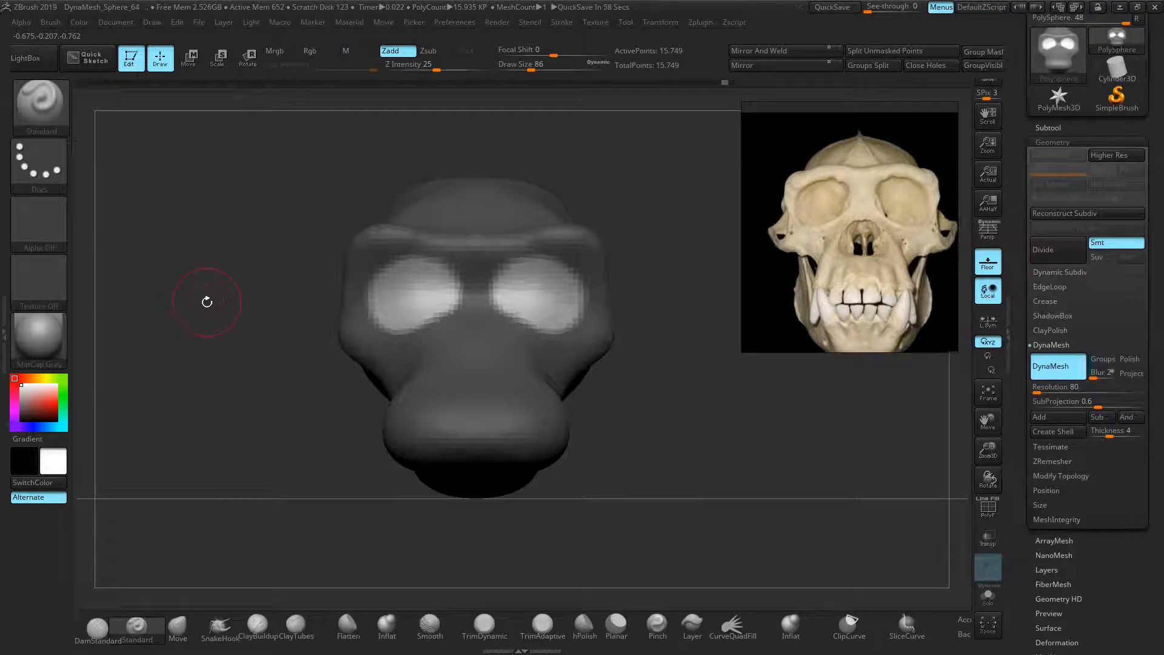
pyautogui.keyDown('ctrl'); pyautogui.click(403, 291); pyautogui.keyUp('ctrl')
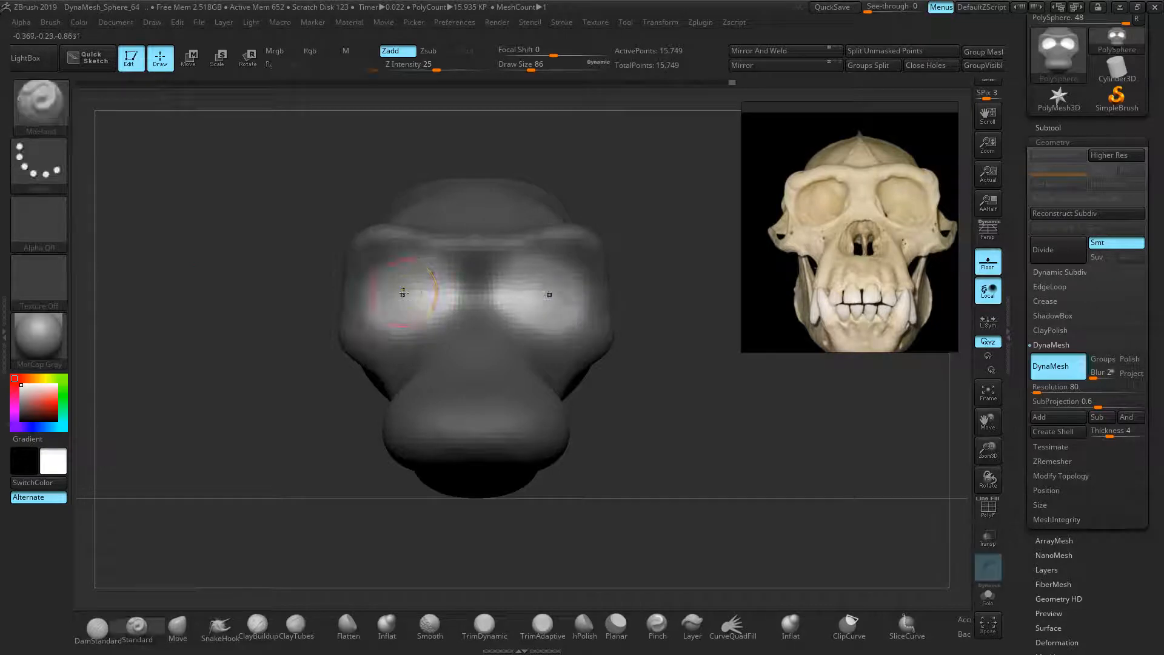
pyautogui.keyDown('ctrl'); pyautogui.keyDown('alt'); pyautogui.click(403, 294); pyautogui.keyUp('alt'); pyautogui.keyUp('ctrl')
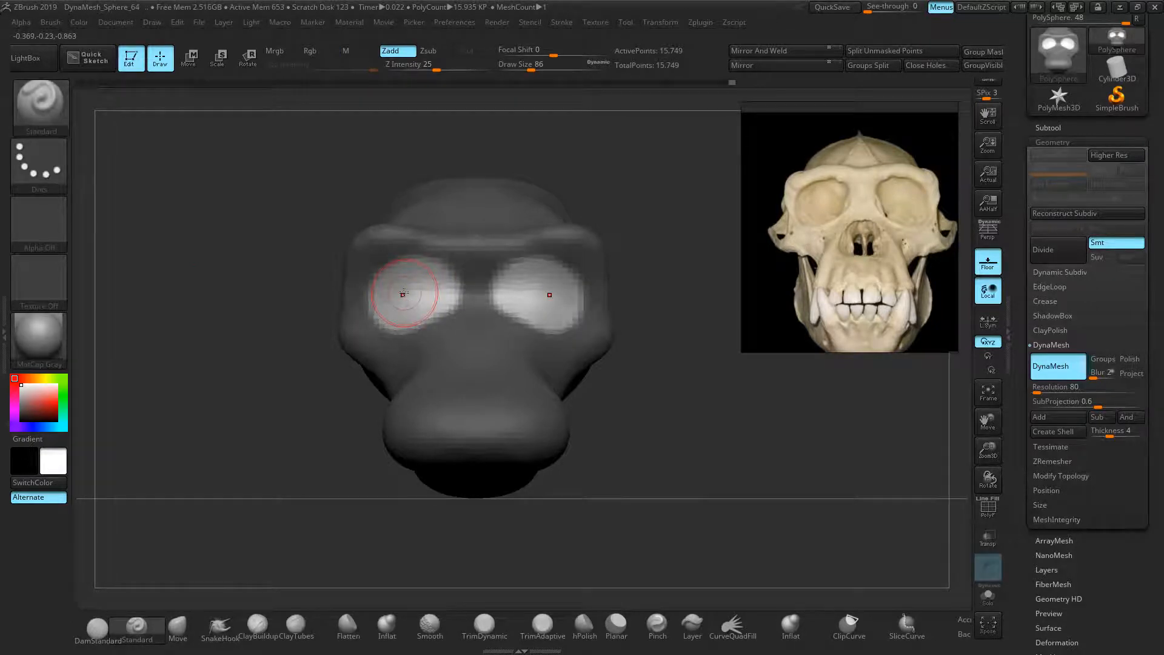
pyautogui.moveTo(264, 314); pyautogui.dragTo(194, 97)
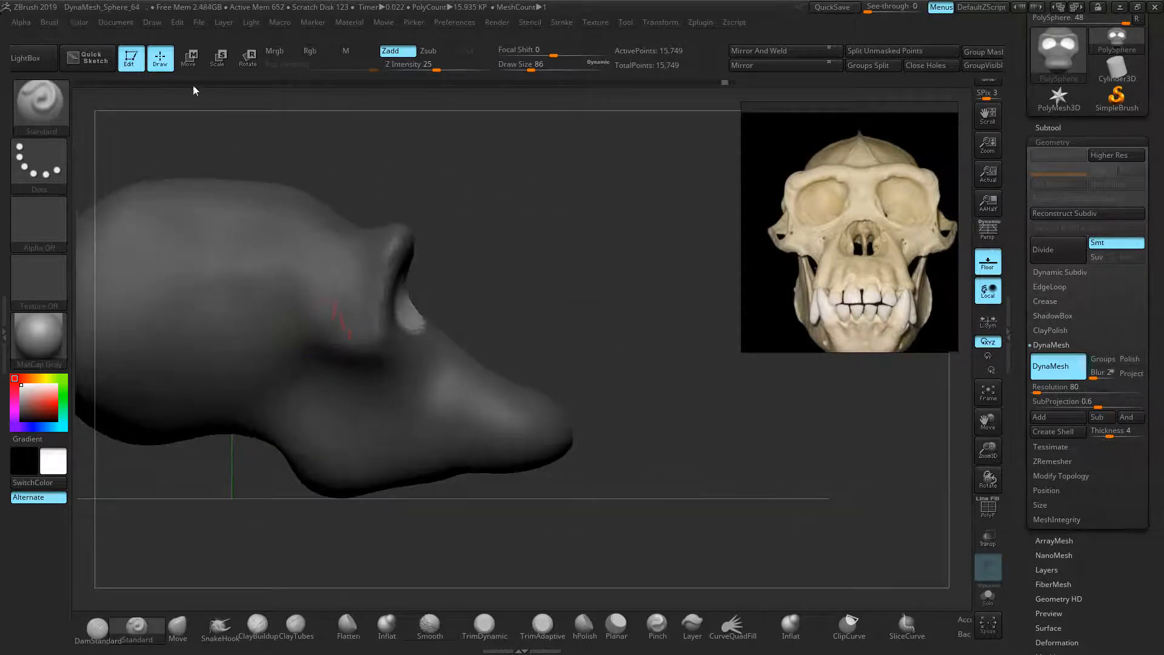
# Sink both eye areas into the skull with the Transpose Move gizmo, return to Draw, and clear the mask
pyautogui.click(187, 57)
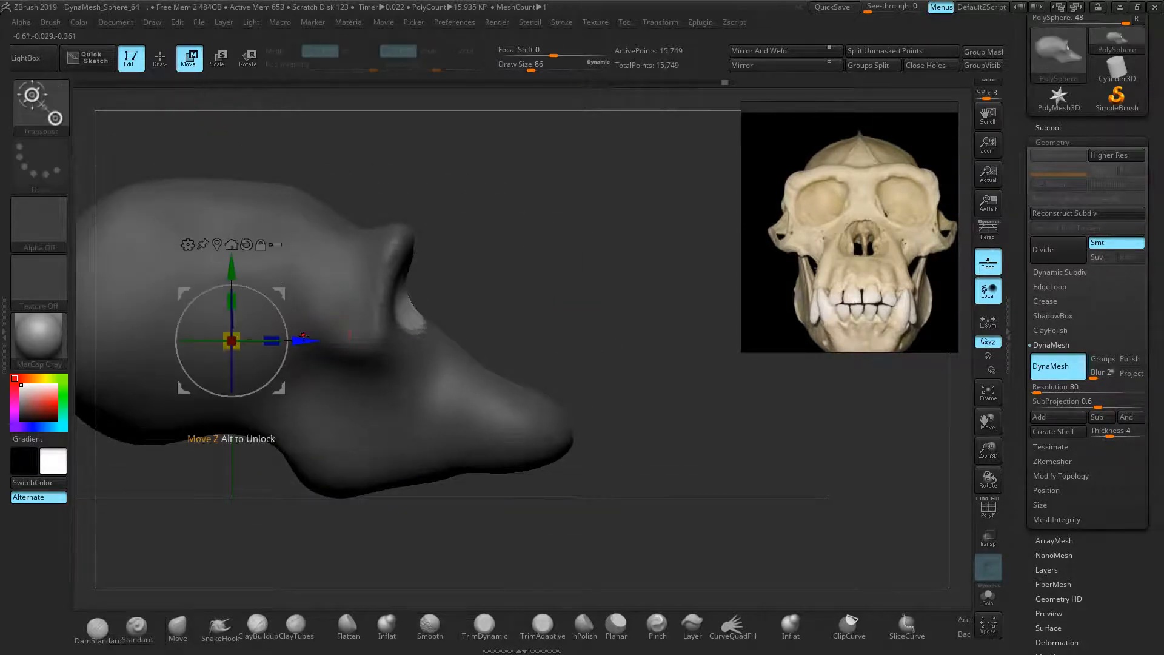
pyautogui.moveTo(293, 340); pyautogui.dragTo(266, 340)
pyautogui.moveTo(506, 325); pyautogui.dragTo(545, 330)
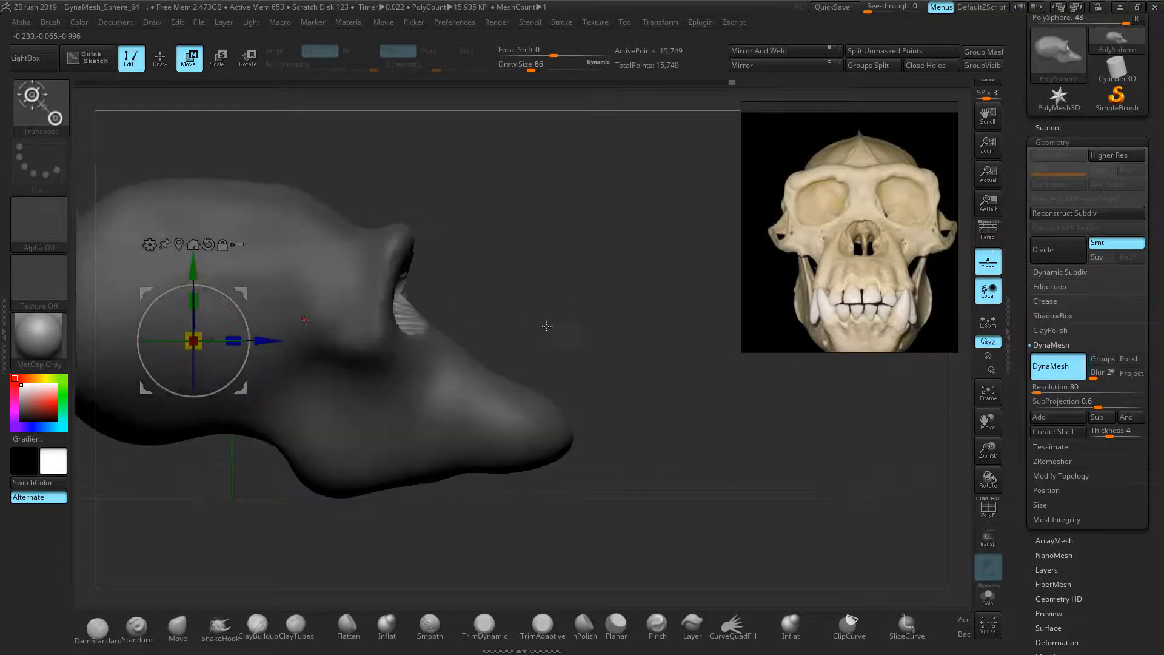
pyautogui.moveTo(267, 340); pyautogui.dragTo(276, 340)
pyautogui.moveTo(551, 314); pyautogui.dragTo(687, 311)
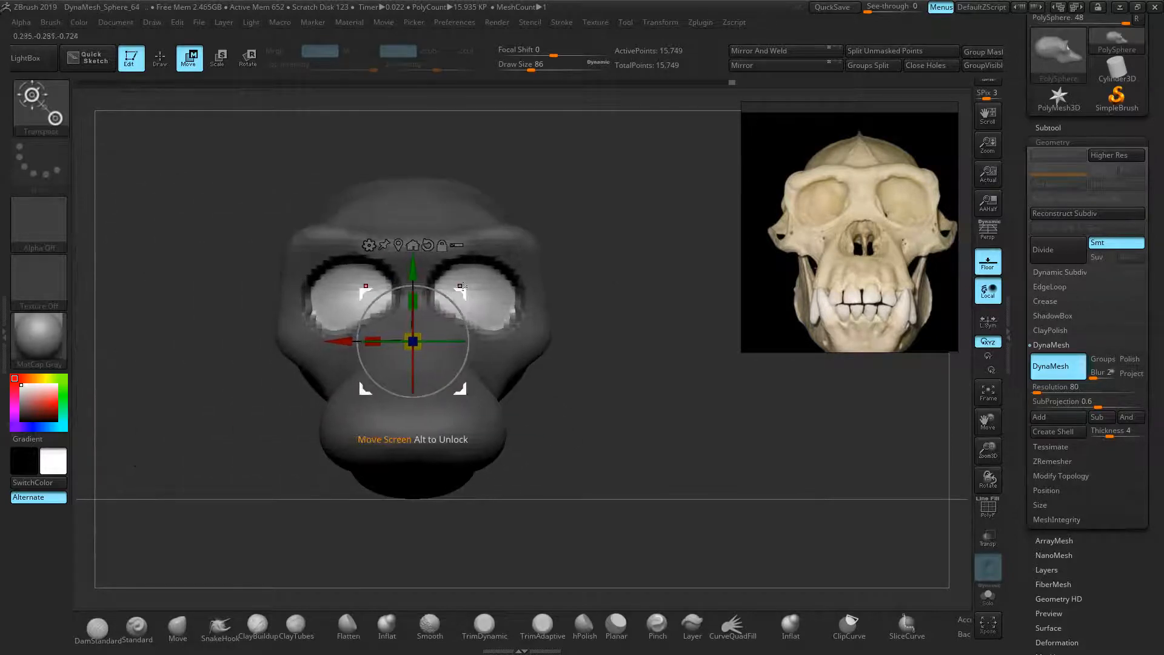
pyautogui.click(160, 61)
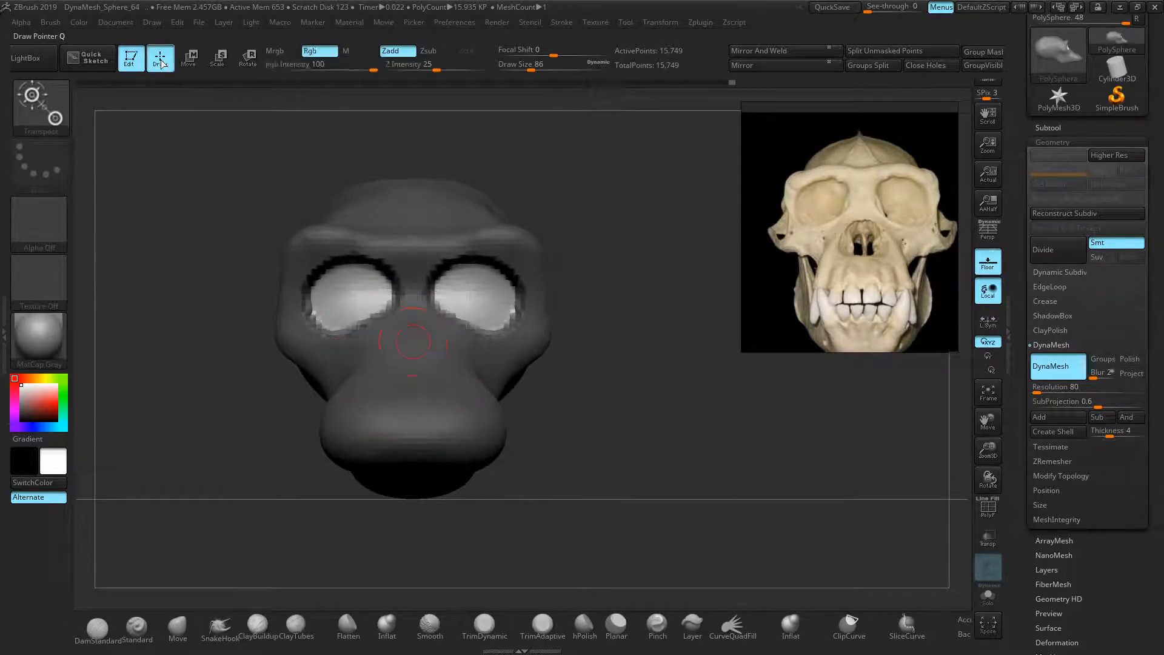
pyautogui.keyDown('ctrl'); pyautogui.moveTo(172, 228); pyautogui.dragTo(182, 249); pyautogui.keyUp('ctrl')
pyautogui.moveTo(234, 289); pyautogui.dragTo(381, 285)
pyautogui.keyDown('ctrl'); pyautogui.moveTo(381, 285); pyautogui.dragTo(360, 321, button='right'); pyautogui.keyUp('ctrl')
pyautogui.keyDown('alt'); pyautogui.moveTo(360, 320); pyautogui.dragTo(377, 303, button='right'); pyautogui.keyUp('alt')
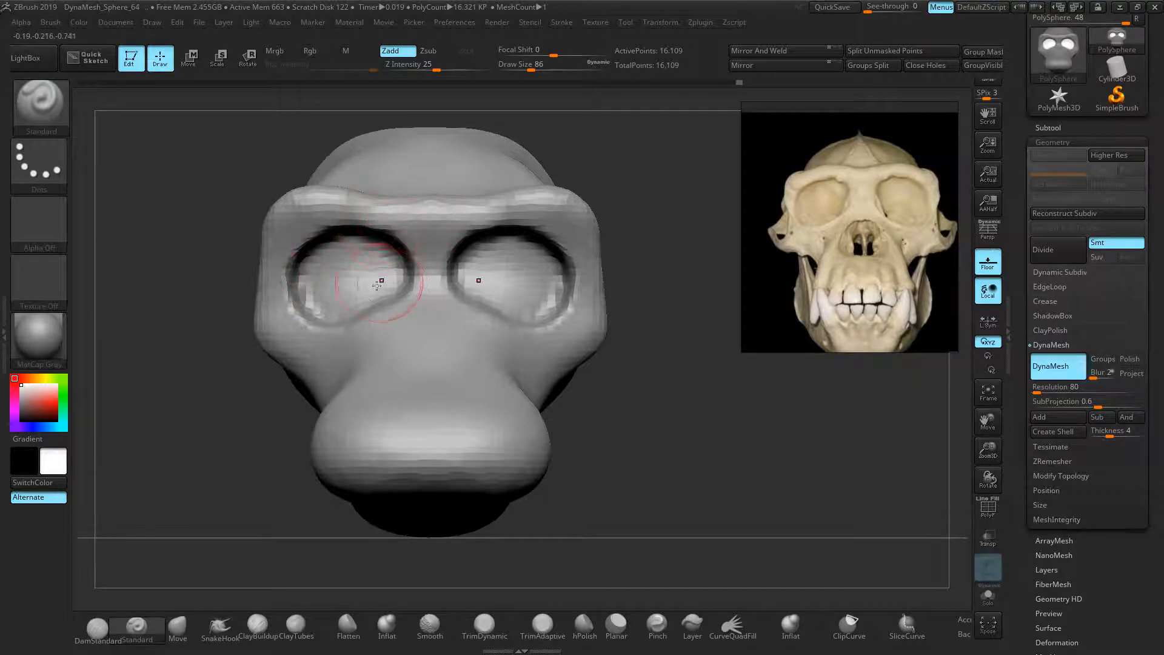
# Smooth the area between the eye sockets and their upper rims
pyautogui.press('shift')
pyautogui.keyDown('shift'); pyautogui.moveTo(418, 269); pyautogui.dragTo(417, 252); pyautogui.keyUp('shift')
pyautogui.moveTo(333, 222)
pyautogui.keyDown('shift'); pyautogui.mouseDown()
pyautogui.moveTo(293, 270)
pyautogui.moveTo(309, 315)
pyautogui.moveTo(382, 310)
pyautogui.moveTo(416, 285)
pyautogui.moveTo(416, 250)
pyautogui.moveTo(418, 281)
pyautogui.mouseUp(); pyautogui.keyUp('shift')
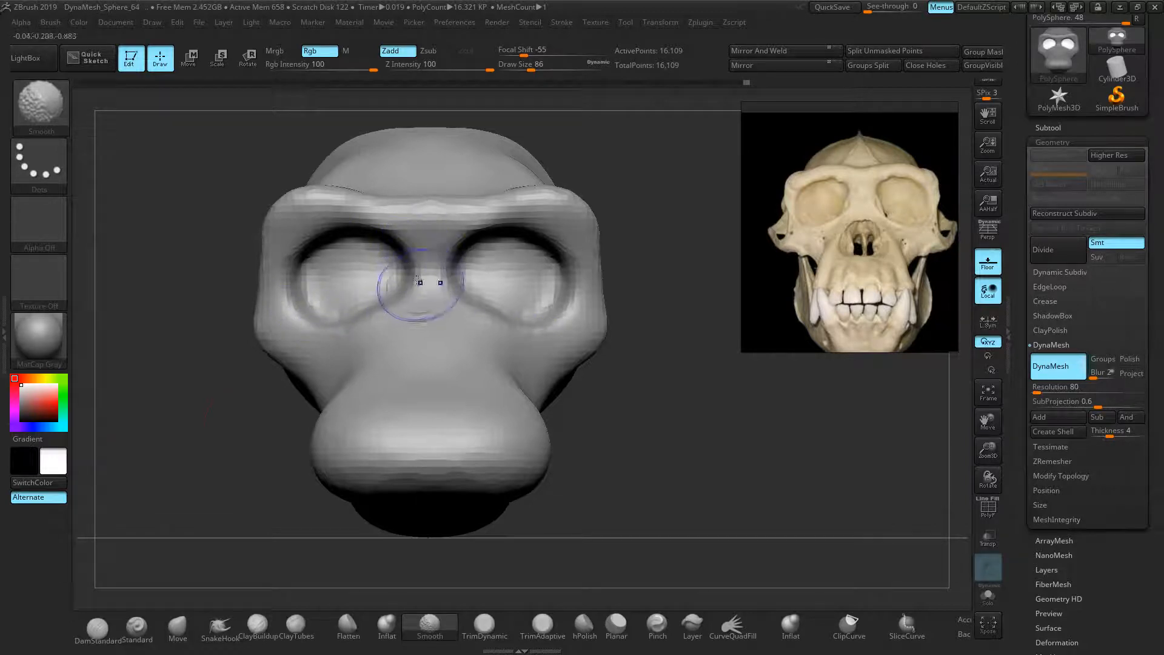
# With a size-150 Move brush, widen the nose bridge, reshape the outer brow corners and inner socket rims
pyautogui.click(175, 623)
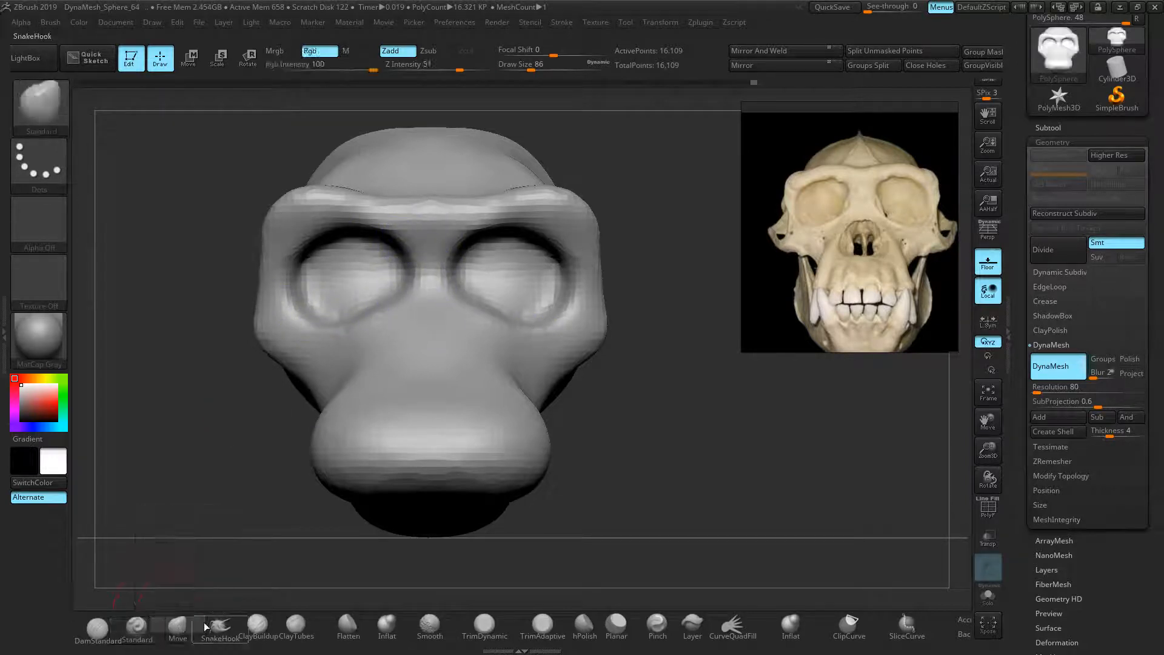
pyautogui.press(']')
pyautogui.press(']')
pyautogui.moveTo(452, 279)
pyautogui.mouseDown()
pyautogui.moveTo(463, 278)
pyautogui.moveTo(395, 292)
pyautogui.moveTo(400, 269)
pyautogui.moveTo(389, 300)
pyautogui.mouseUp()
pyautogui.moveTo(397, 244)
pyautogui.mouseDown()
pyautogui.moveTo(406, 283)
pyautogui.moveTo(403, 232)
pyautogui.mouseUp()
pyautogui.press('[')
pyautogui.press('[')
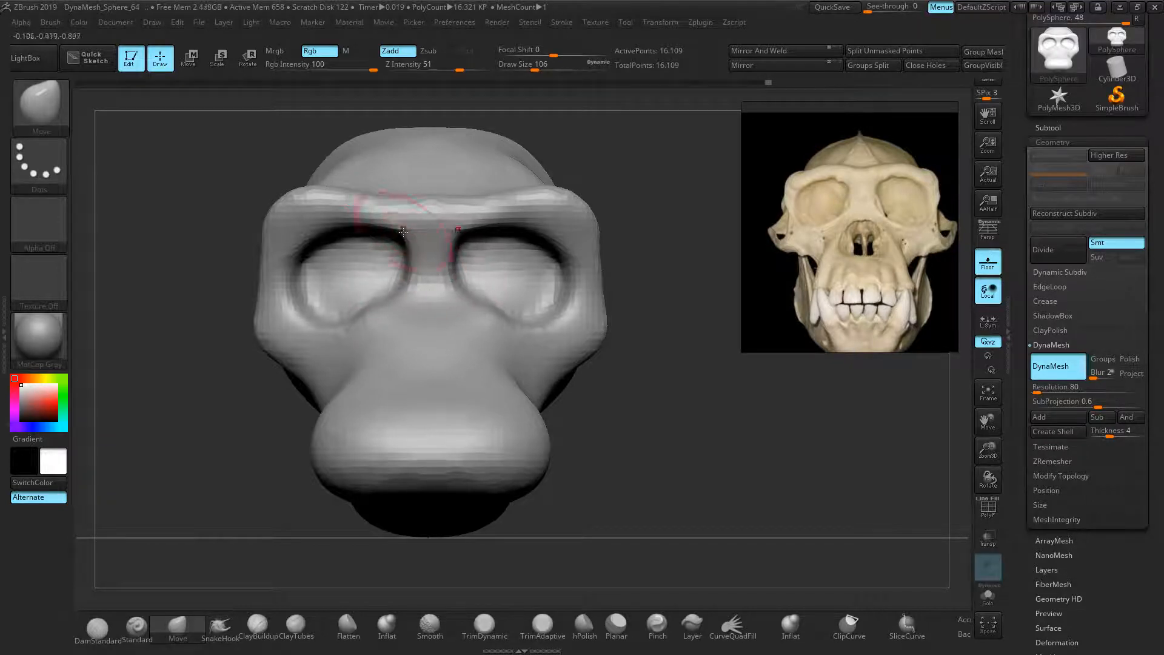
pyautogui.moveTo(299, 197)
pyautogui.mouseDown()
pyautogui.moveTo(300, 217)
pyautogui.moveTo(281, 227)
pyautogui.moveTo(299, 228)
pyautogui.moveTo(271, 235)
pyautogui.mouseUp()
pyautogui.press('[')
pyautogui.press('[')
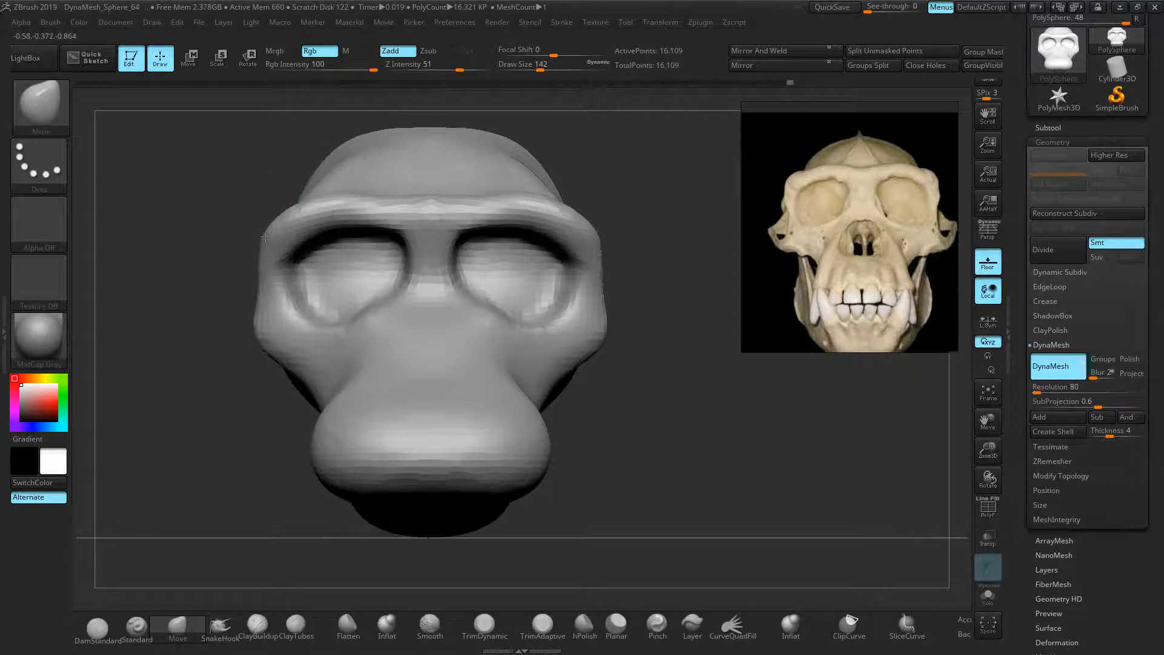
pyautogui.moveTo(338, 192); pyautogui.dragTo(425, 216)
pyautogui.moveTo(378, 309); pyautogui.dragTo(383, 310)
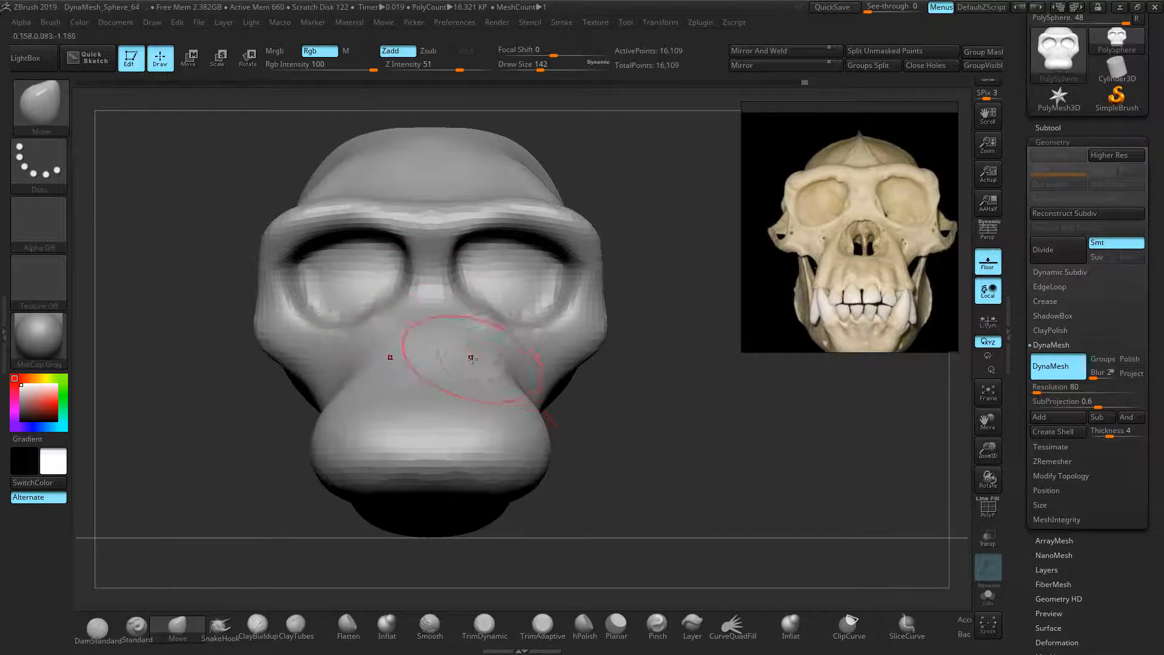
pyautogui.moveTo(685, 424); pyautogui.dragTo(650, 455)
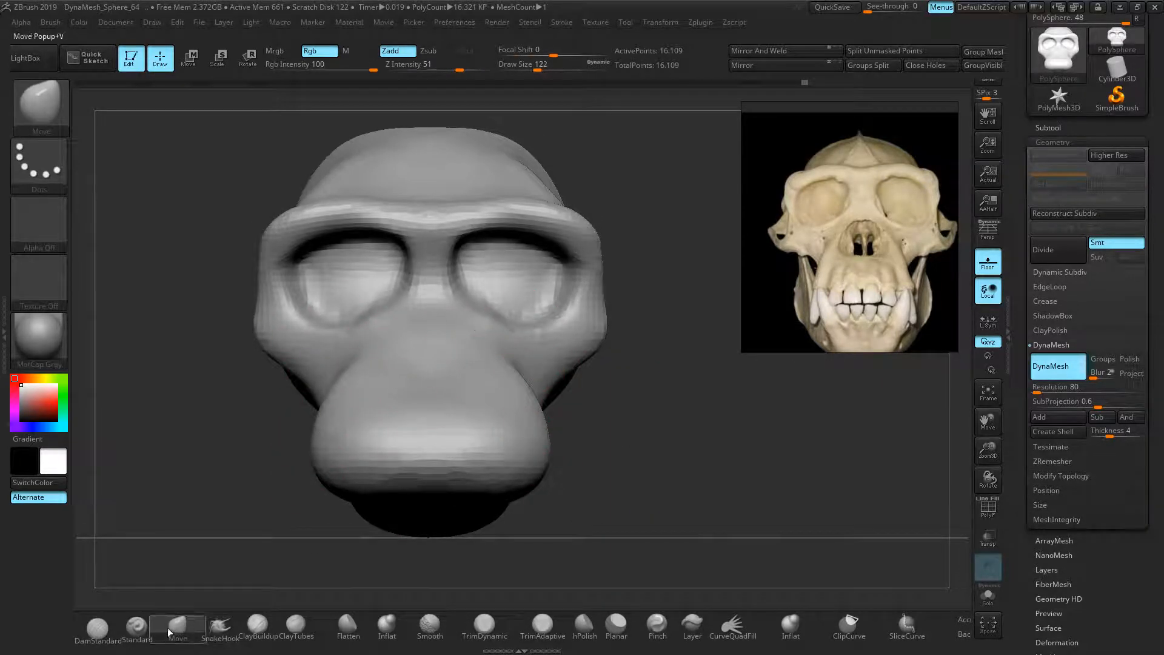
# Mask an oval patch at the centre of the muzzle for the nasal opening
pyautogui.click(137, 624)
pyautogui.keyDown('ctrl'); pyautogui.moveTo(434, 347); pyautogui.dragTo(435, 345); pyautogui.keyUp('ctrl')
pyautogui.moveTo(767, 390)
pyautogui.mouseDown()
pyautogui.moveTo(792, 415)
pyautogui.moveTo(762, 404)
pyautogui.mouseUp()
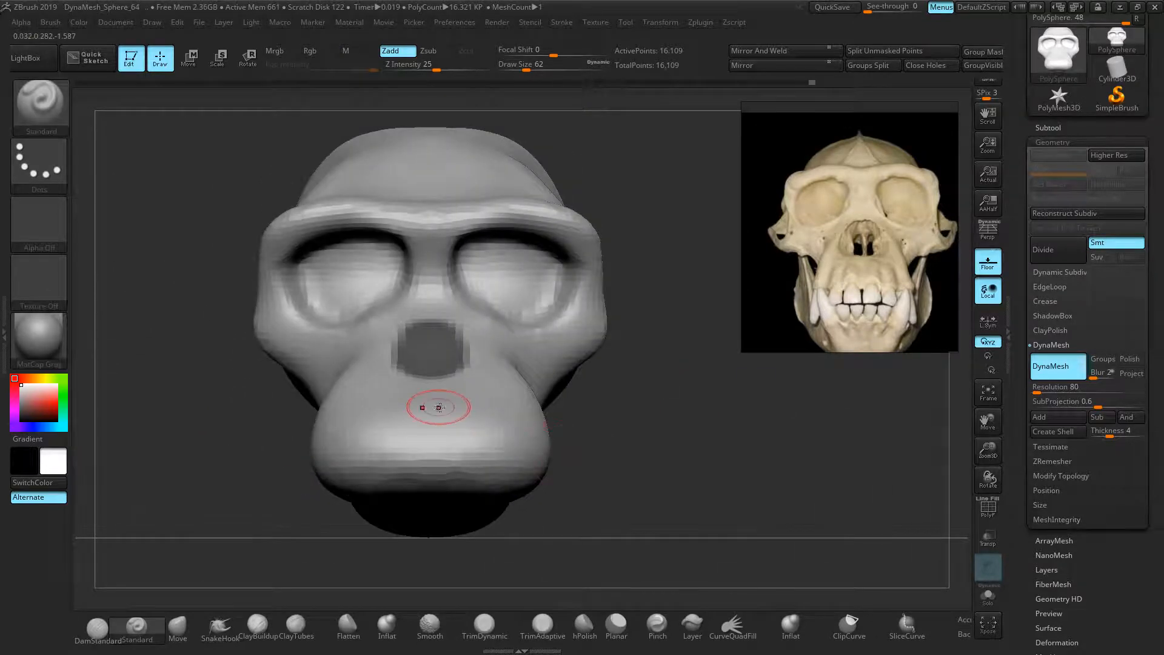
# Invert the mask so only the nose patch is free and place the Transpose gizmo in side profile
pyautogui.press('ctrl')
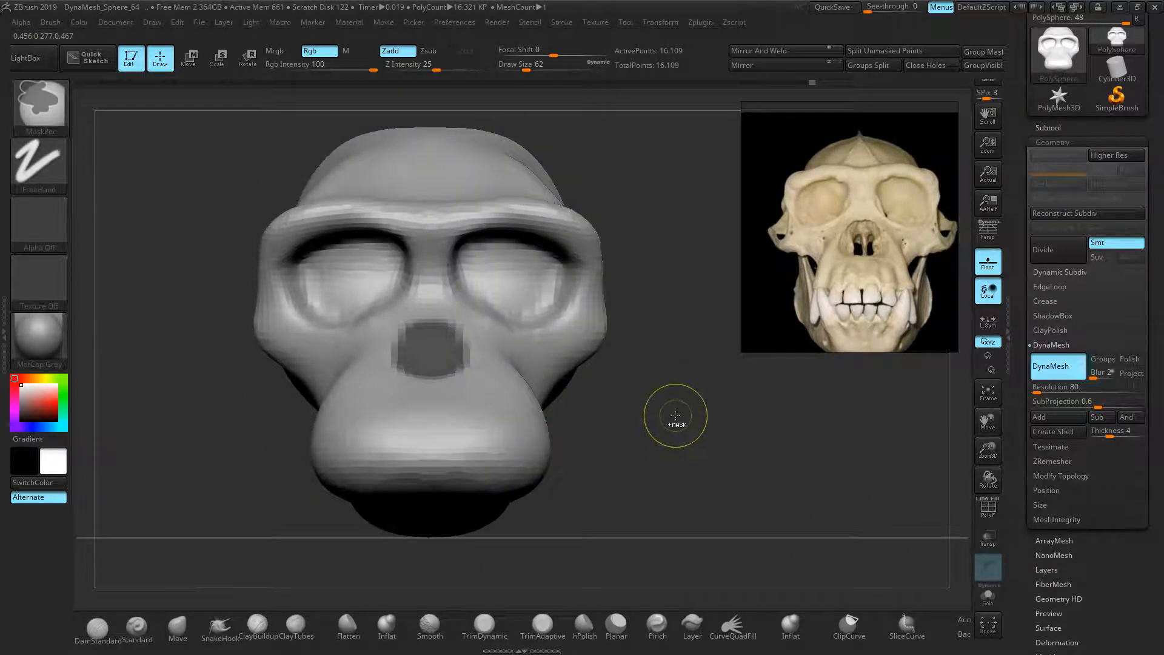
pyautogui.keyDown('ctrl'); pyautogui.click(675, 416); pyautogui.keyUp('ctrl')
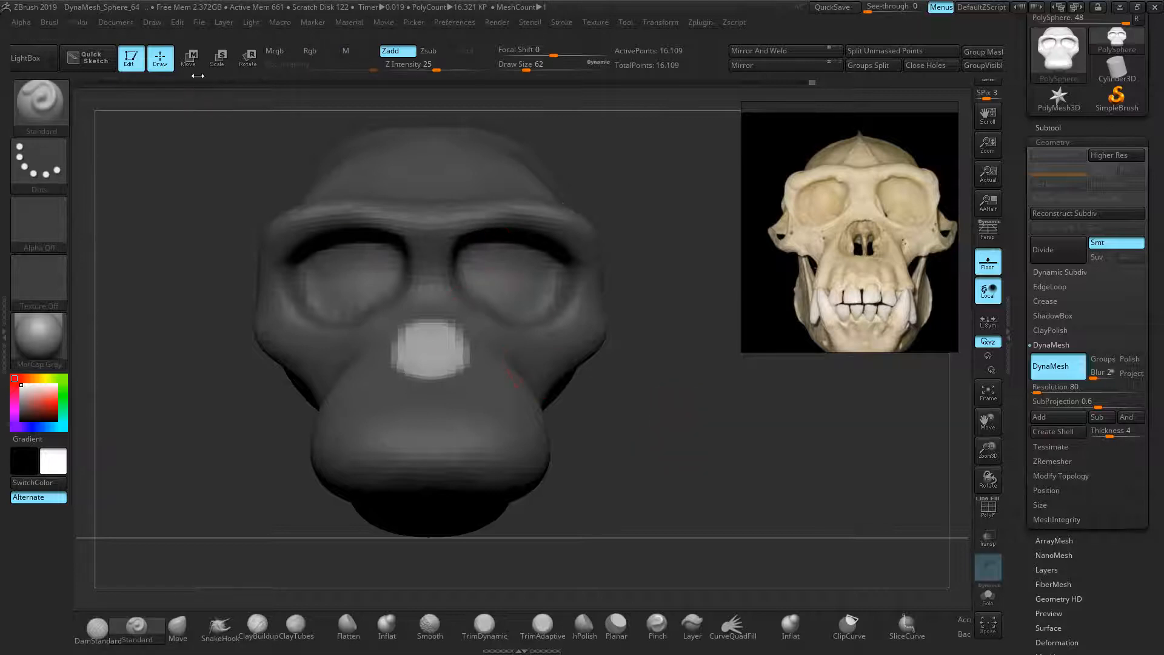
pyautogui.click(188, 59)
pyautogui.moveTo(121, 255); pyautogui.dragTo(206, 245)
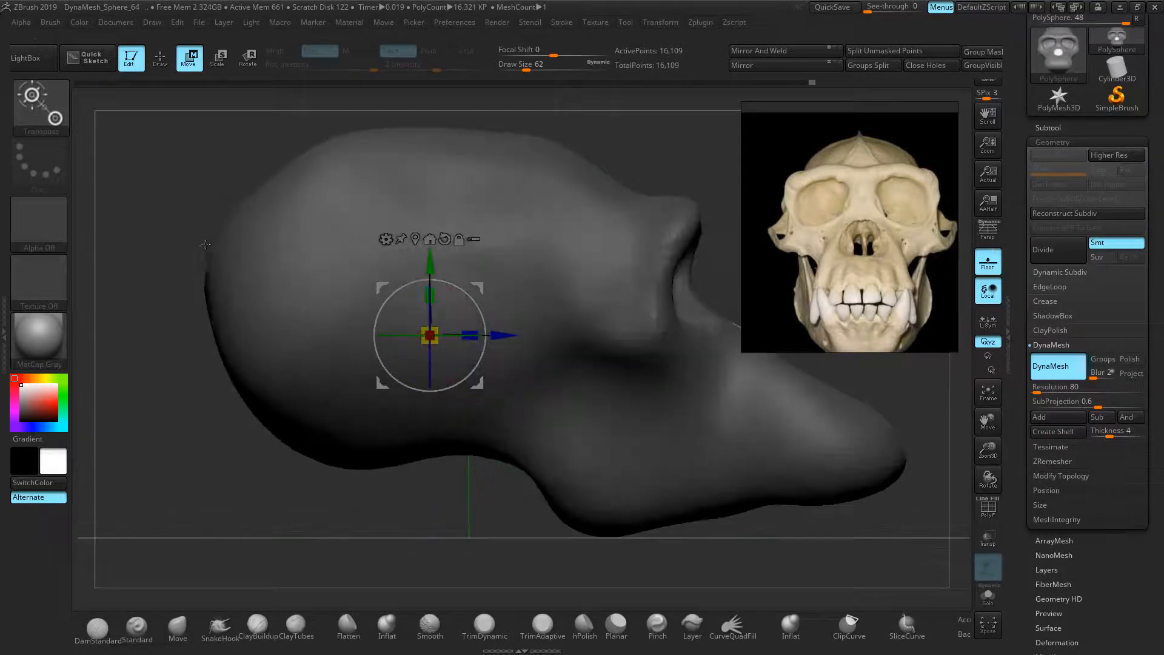
pyautogui.keyDown('alt'); pyautogui.moveTo(560, 331); pyautogui.dragTo(525, 329, button='right'); pyautogui.keyUp('alt')
pyautogui.keyDown('alt'); pyautogui.moveTo(453, 337); pyautogui.dragTo(401, 335); pyautogui.keyUp('alt')
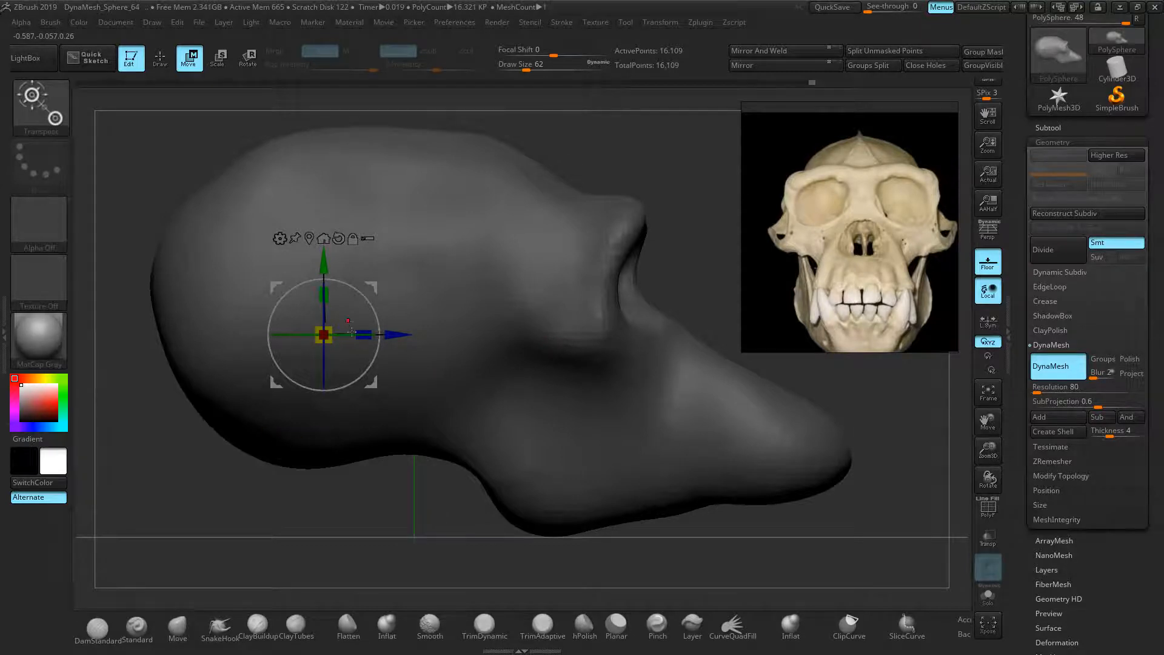
# Reposition and pan the skull reference image
pyautogui.moveTo(853, 113); pyautogui.dragTo(836, 227)
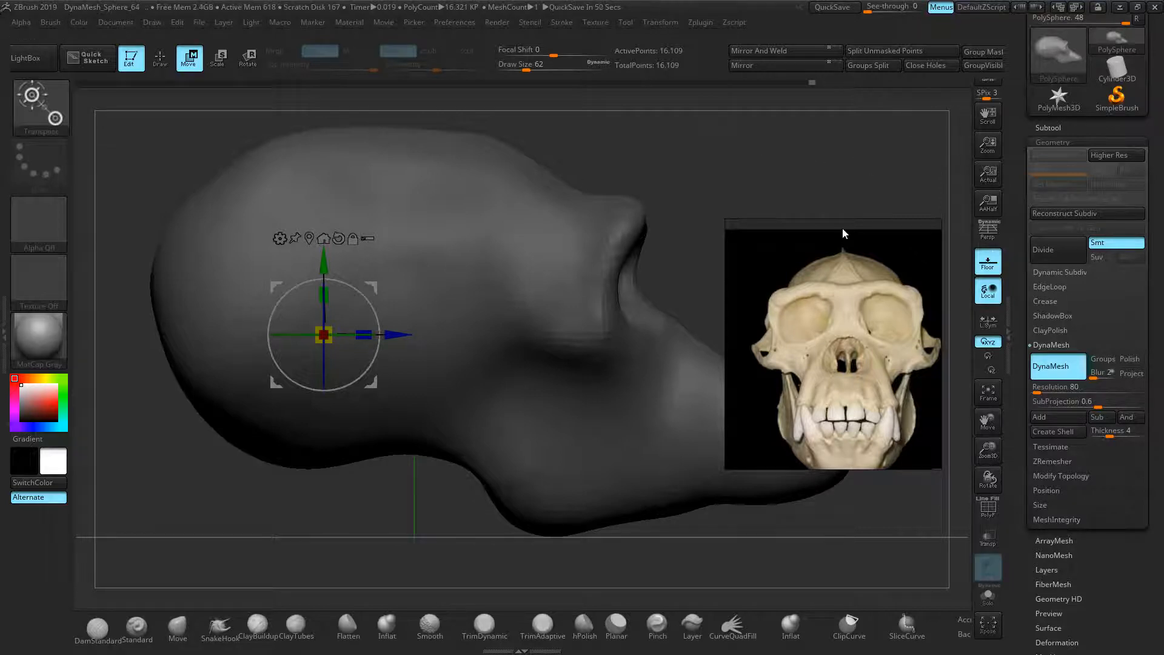
pyautogui.moveTo(831, 224); pyautogui.dragTo(855, 110)
pyautogui.scroll(2, 853, 187)
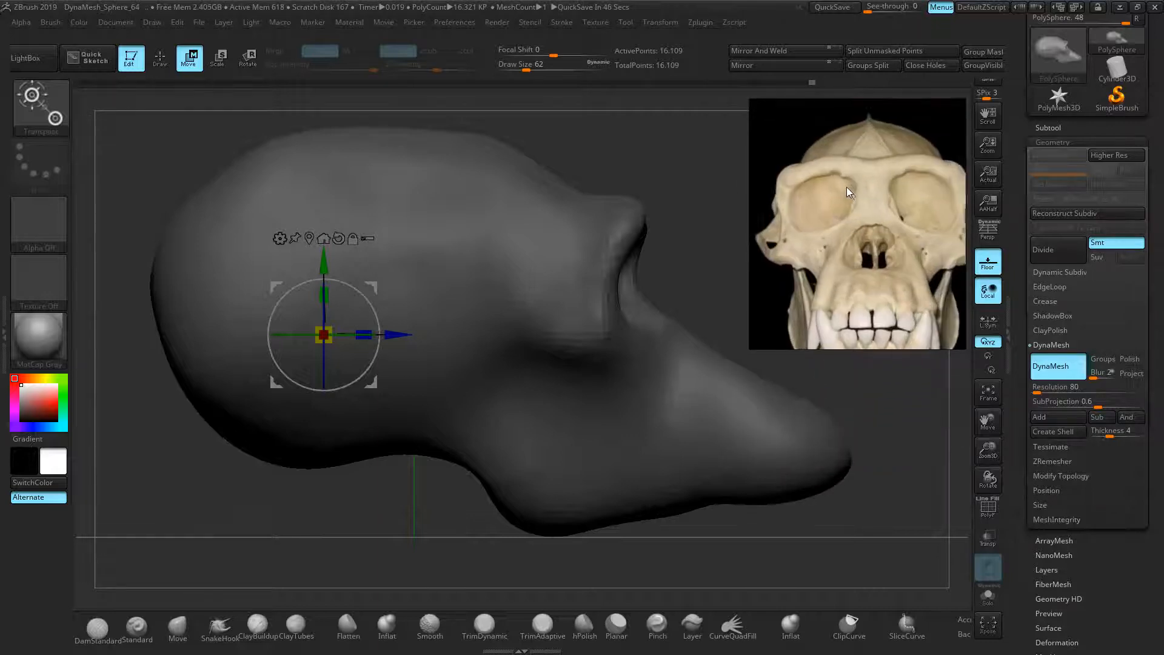
pyautogui.moveTo(846, 187); pyautogui.dragTo(841, 170, button='middle')
pyautogui.scroll(-2, 841, 169)
pyautogui.scroll(1, 842, 169)
# Push the nose patch inward along the Z arrow, then clear the mask and return to Draw
pyautogui.moveTo(661, 240)
pyautogui.mouseDown()
pyautogui.moveTo(610, 251)
pyautogui.moveTo(665, 249)
pyautogui.mouseUp()
pyautogui.moveTo(396, 336); pyautogui.dragTo(388, 336)
pyautogui.moveTo(603, 195); pyautogui.dragTo(695, 291)
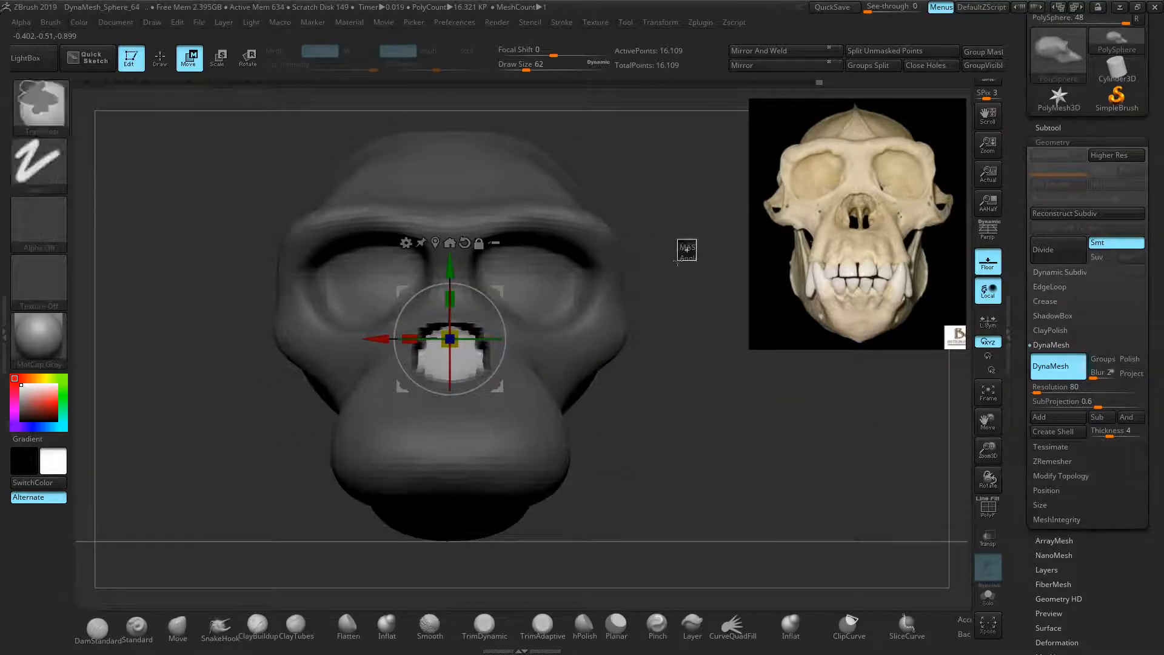
pyautogui.keyDown('ctrl'); pyautogui.moveTo(688, 247); pyautogui.dragTo(677, 260); pyautogui.keyUp('ctrl')
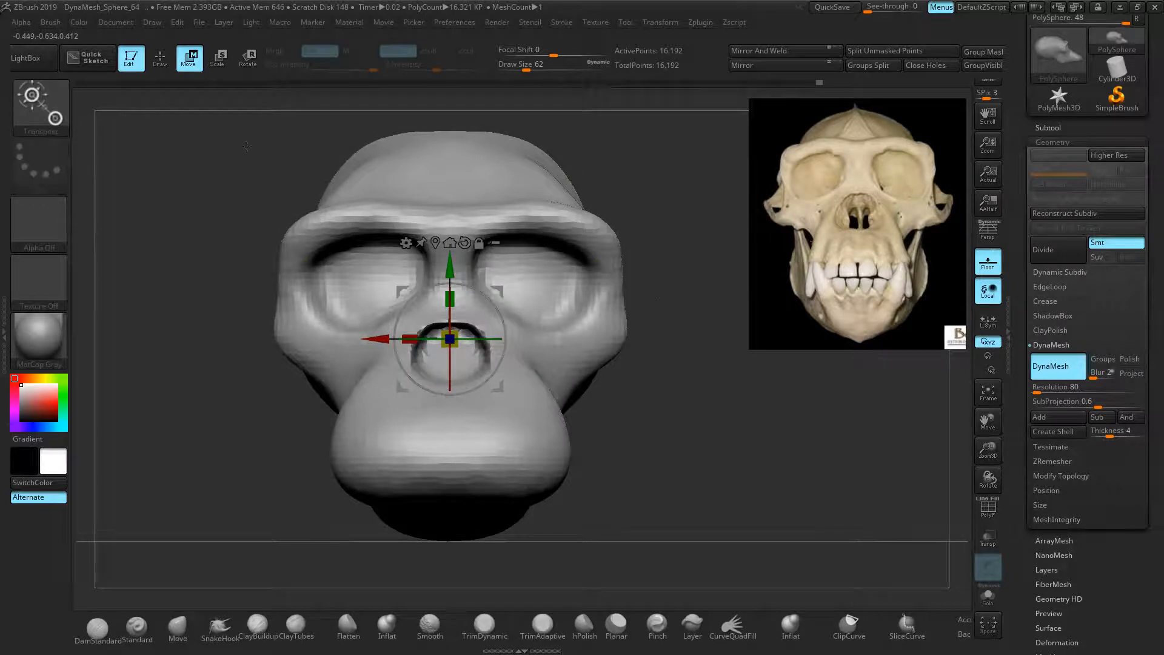
pyautogui.click(158, 59)
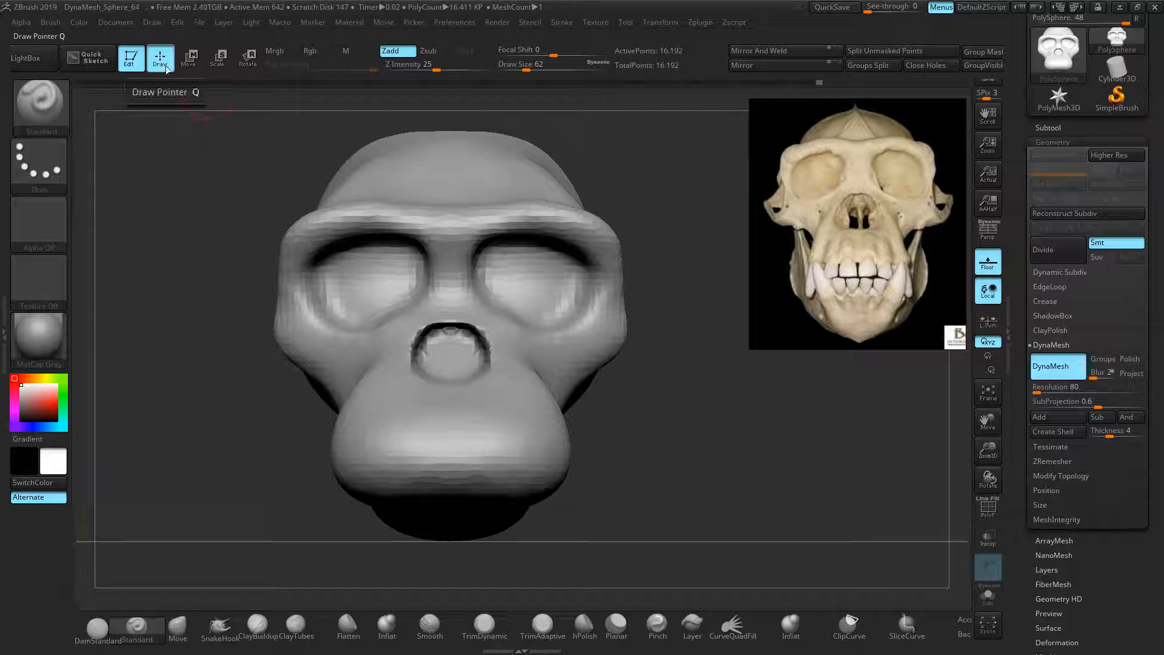
# Smooth the inside and rim of the nasal opening, re-DynaMeshing the model along the way
pyautogui.click(188, 59)
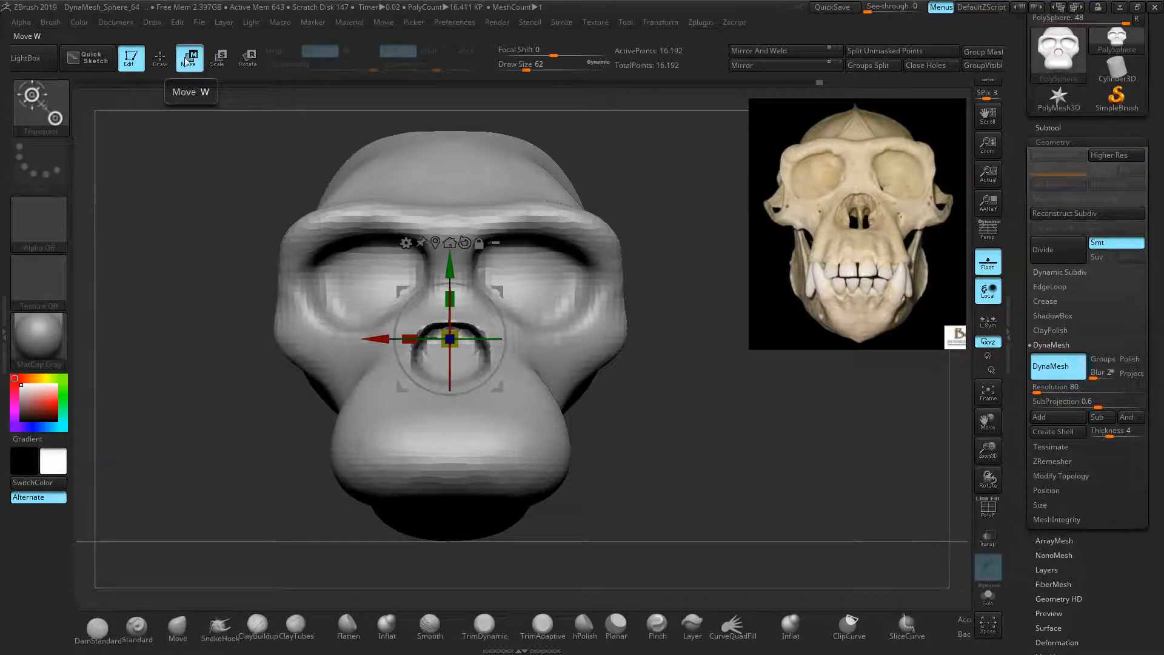
pyautogui.click(160, 59)
pyautogui.moveTo(434, 327)
pyautogui.keyDown('shift'); pyautogui.mouseDown()
pyautogui.moveTo(450, 340)
pyautogui.moveTo(435, 337)
pyautogui.moveTo(417, 359)
pyautogui.moveTo(437, 376)
pyautogui.moveTo(445, 334)
pyautogui.mouseUp(); pyautogui.keyUp('shift')
pyautogui.keyDown('ctrl'); pyautogui.moveTo(187, 312); pyautogui.dragTo(262, 354); pyautogui.keyUp('ctrl')
pyautogui.moveTo(435, 352)
pyautogui.keyDown('shift'); pyautogui.mouseDown()
pyautogui.moveTo(449, 325)
pyautogui.moveTo(428, 359)
pyautogui.mouseUp(); pyautogui.keyUp('shift')
pyautogui.moveTo(636, 387); pyautogui.dragTo(663, 409)
pyautogui.keyDown('shift'); pyautogui.moveTo(492, 372); pyautogui.dragTo(455, 317); pyautogui.keyUp('shift')
pyautogui.moveTo(645, 364)
pyautogui.mouseDown()
pyautogui.moveTo(681, 378)
pyautogui.moveTo(640, 372)
pyautogui.moveTo(703, 397)
pyautogui.mouseUp()
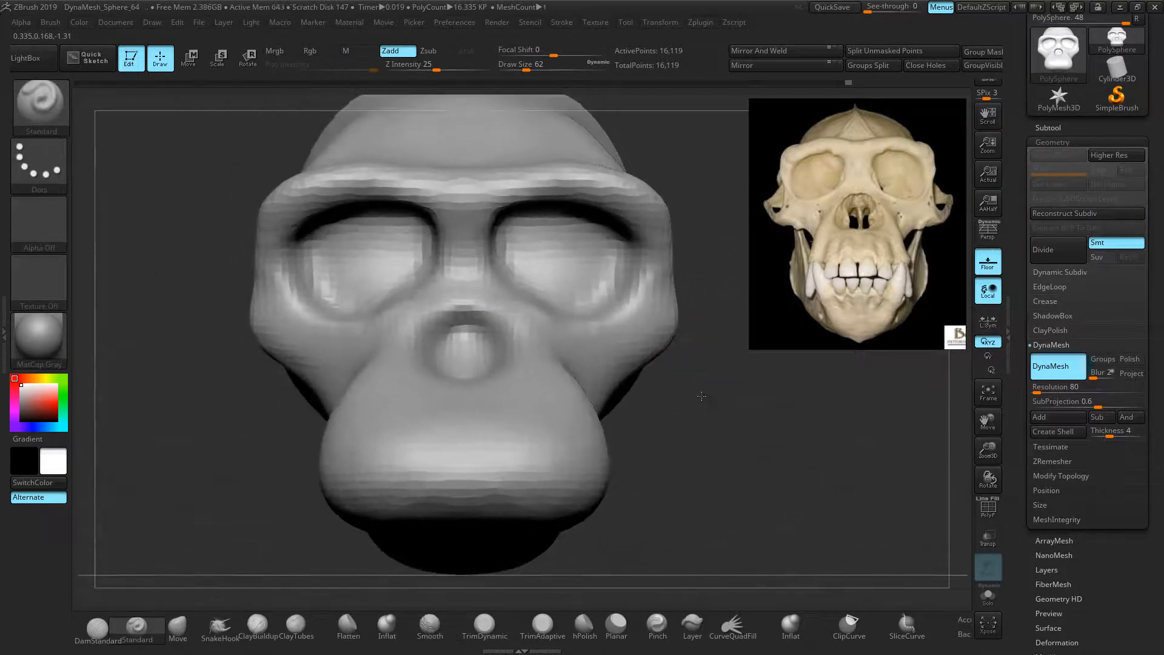
# Pull and reshape the nasal opening's edge and rim with the Move brush
pyautogui.click(177, 625)
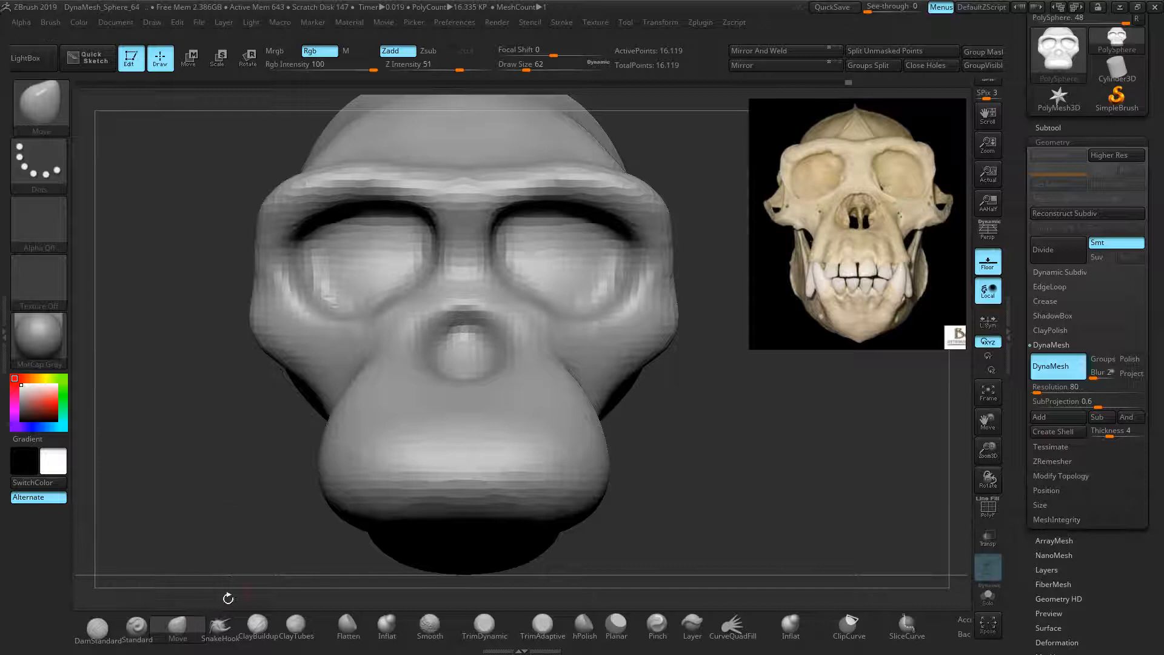
pyautogui.moveTo(449, 354); pyautogui.dragTo(432, 369)
pyautogui.moveTo(698, 391); pyautogui.dragTo(776, 461)
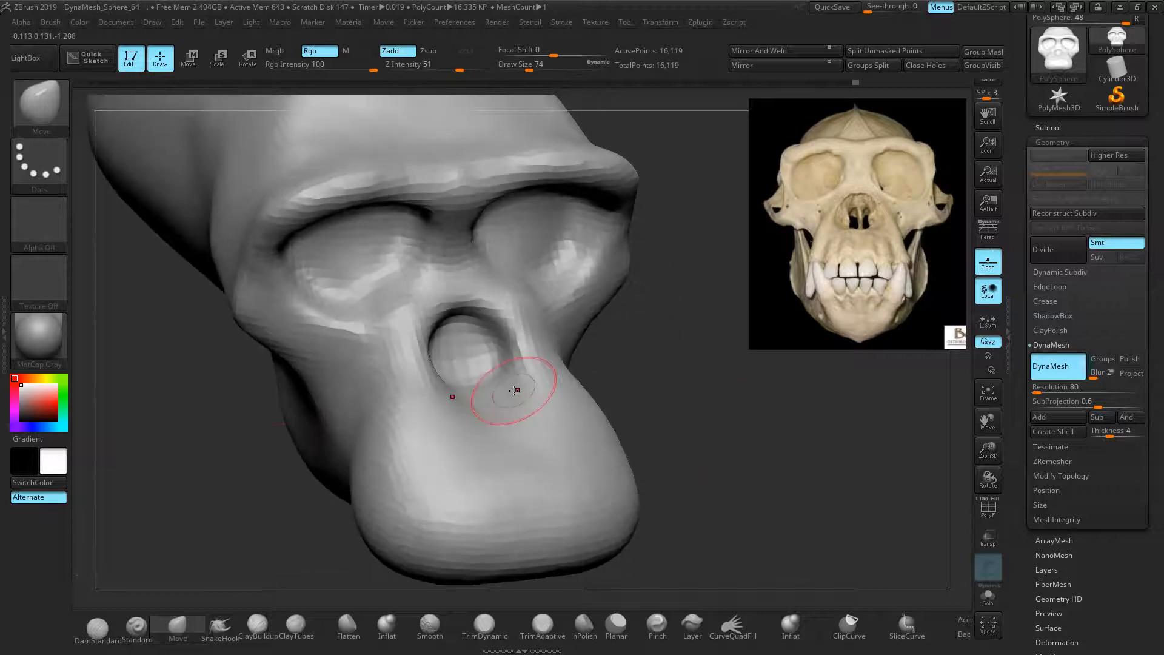
pyautogui.moveTo(490, 396); pyautogui.dragTo(485, 386)
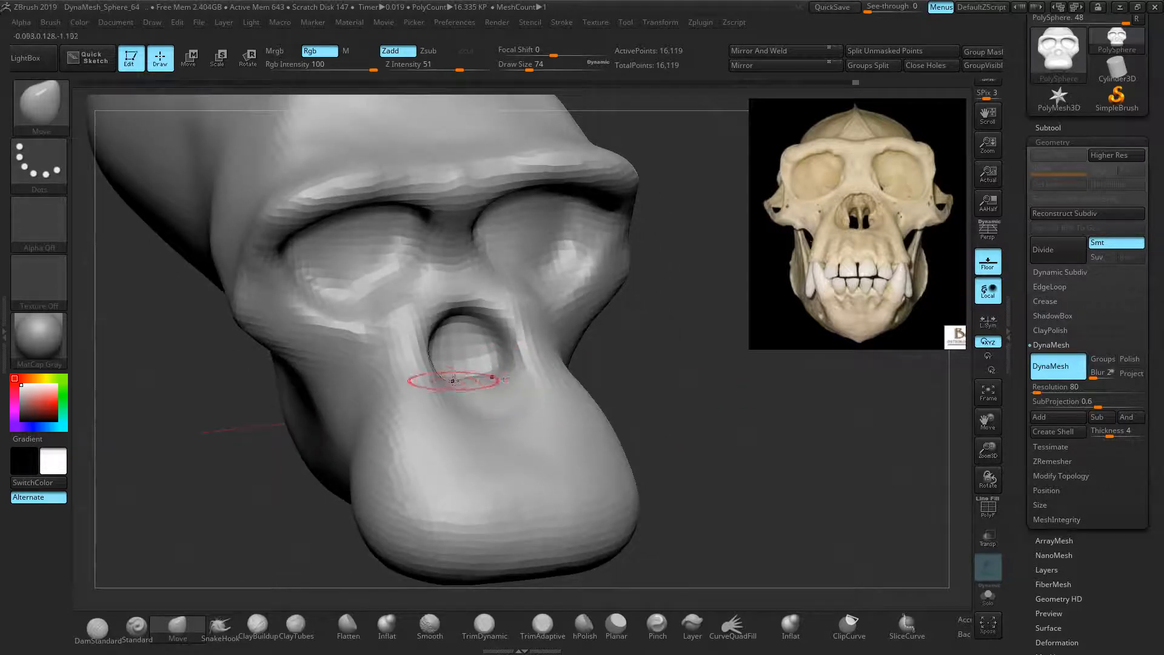
pyautogui.moveTo(600, 392); pyautogui.dragTo(751, 390)
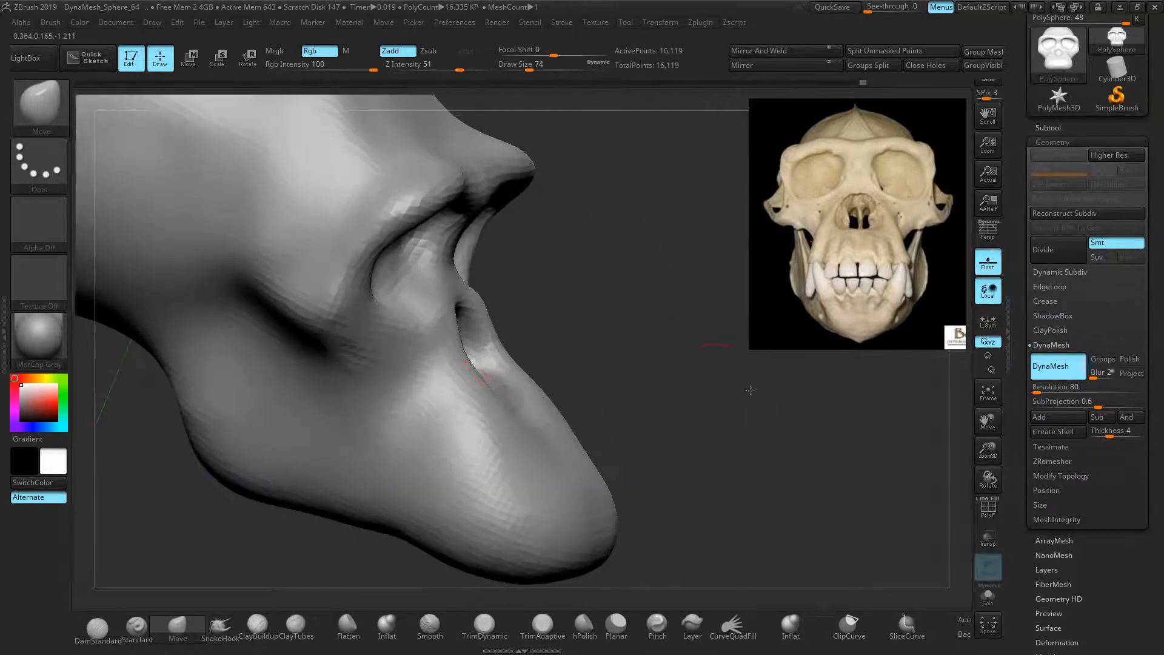
pyautogui.moveTo(679, 371); pyautogui.dragTo(533, 387)
pyautogui.moveTo(603, 370); pyautogui.dragTo(676, 348)
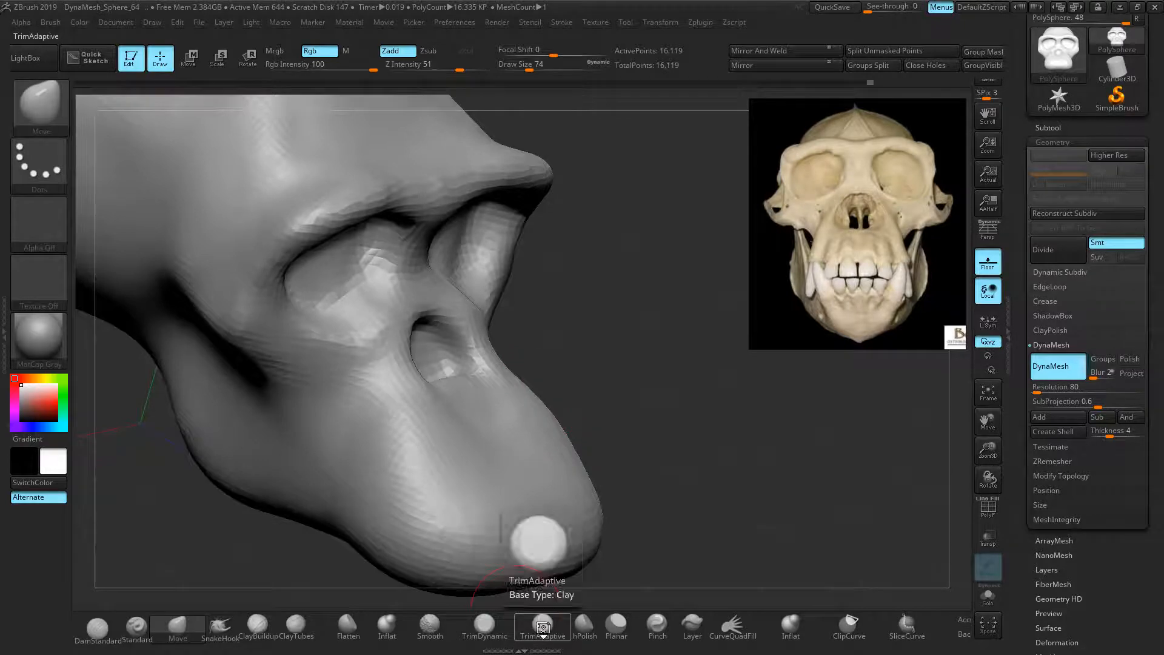
# Smooth the area left of the nostril and nudge the nostril's right corner outward
pyautogui.click(387, 624)
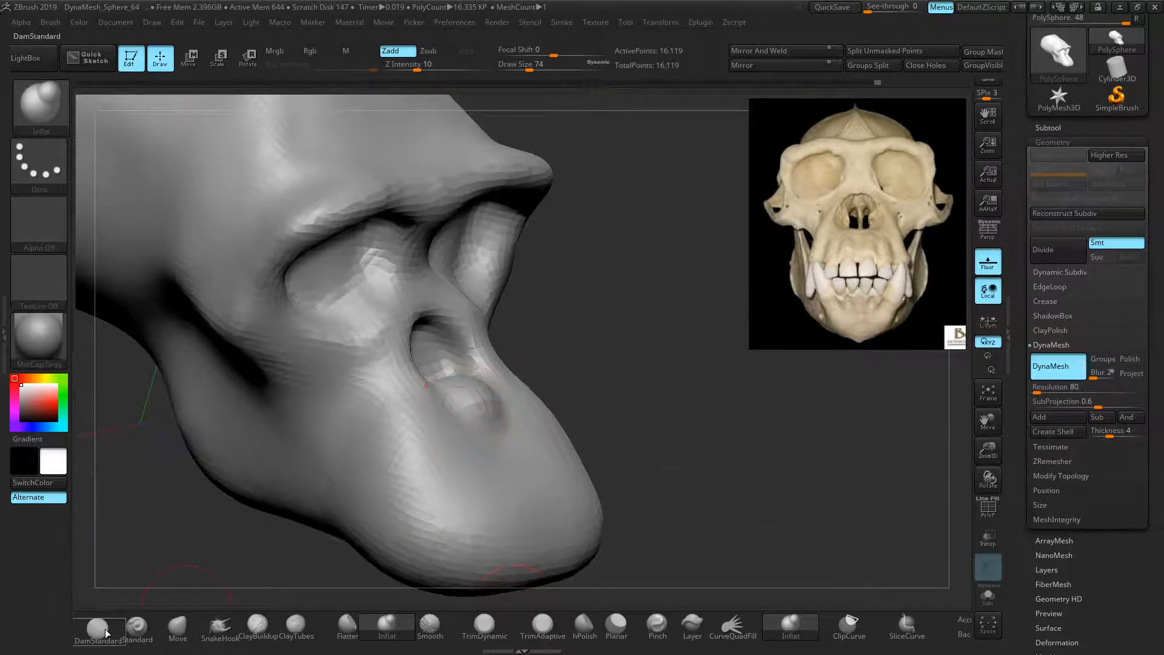
pyautogui.press('shift')
pyautogui.moveTo(433, 424)
pyautogui.keyDown('shift'); pyautogui.mouseDown()
pyautogui.moveTo(408, 381)
pyautogui.moveTo(379, 386)
pyautogui.moveTo(391, 391)
pyautogui.mouseUp(); pyautogui.keyUp('shift')
pyautogui.moveTo(679, 388); pyautogui.dragTo(572, 370)
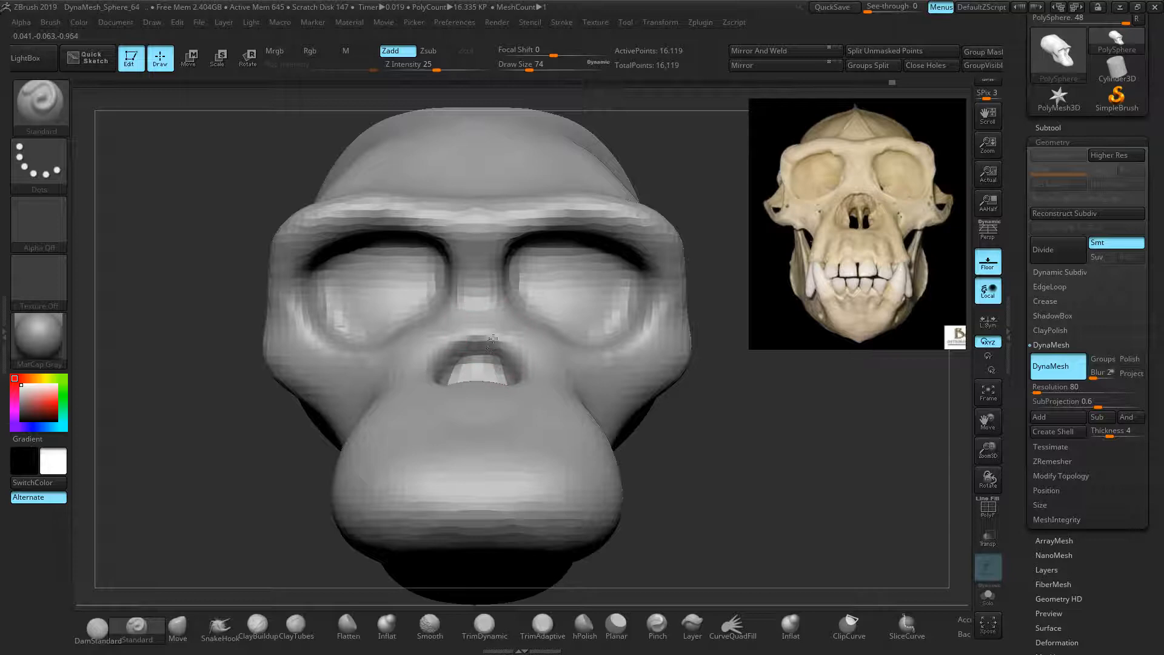
pyautogui.click(185, 638)
pyautogui.moveTo(507, 383); pyautogui.dragTo(512, 380)
pyautogui.keyDown('ctrl'); pyautogui.moveTo(681, 454); pyautogui.dragTo(681, 431, button='right'); pyautogui.keyUp('ctrl')
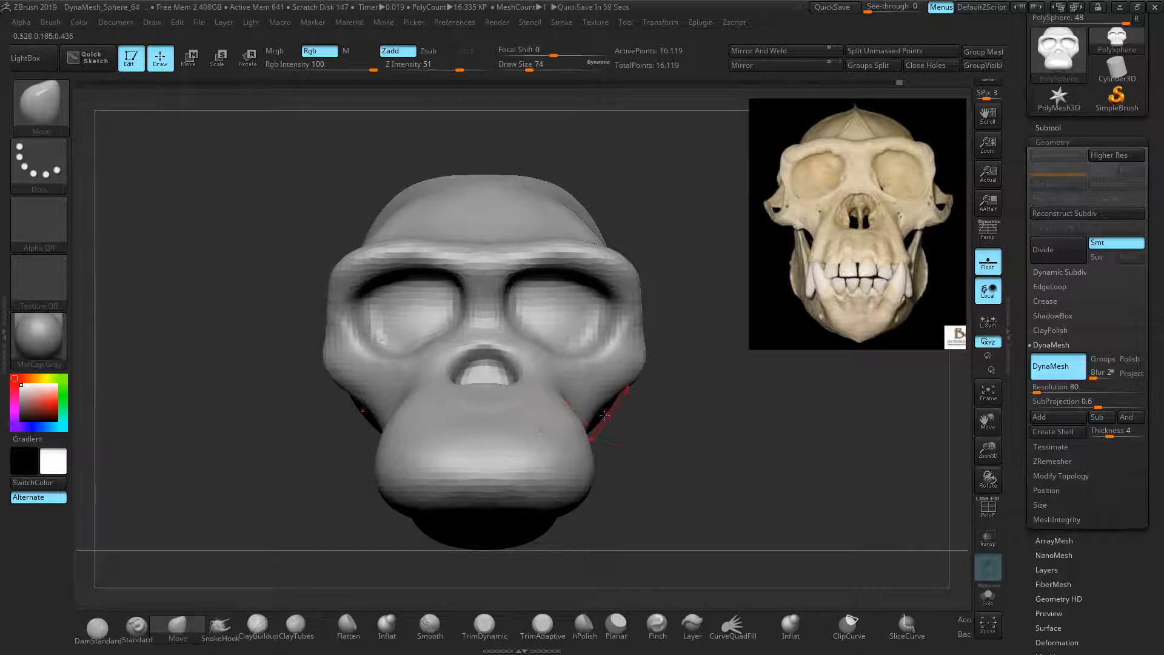
# Enlarge the Move brush and reshape the cheekbones' lower edges and sides, undoing a trial socket-rim stroke
pyautogui.press(']')
pyautogui.press(']')
pyautogui.press(']')
pyautogui.press(']')
pyautogui.moveTo(613, 383); pyautogui.dragTo(631, 397)
pyautogui.moveTo(641, 348); pyautogui.dragTo(618, 339)
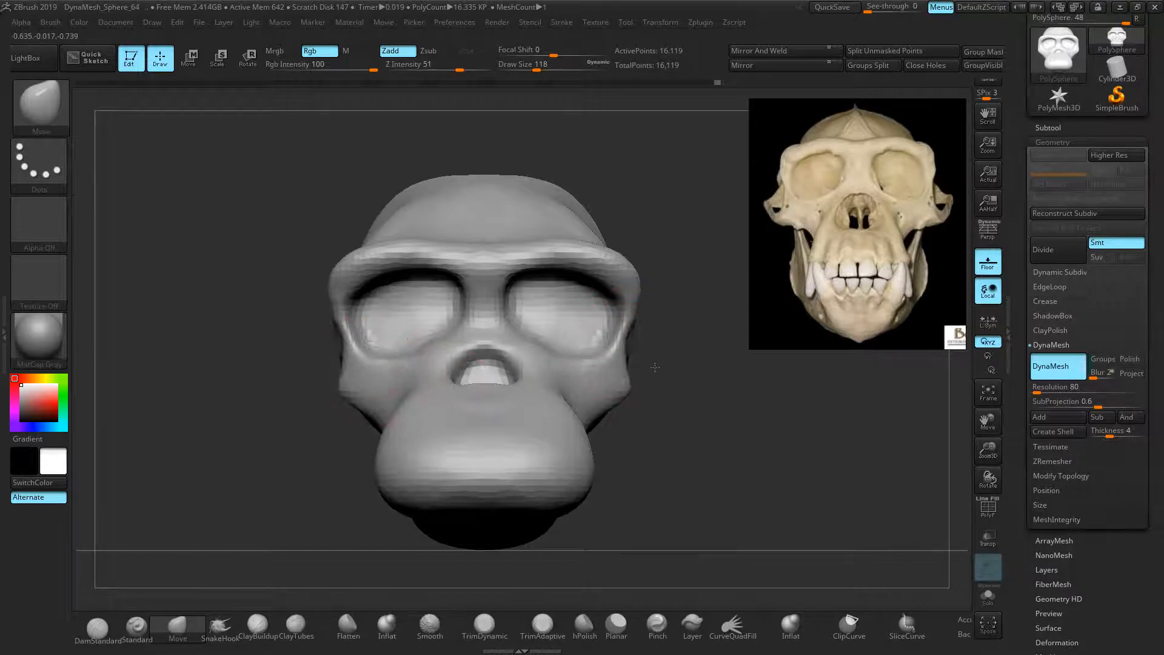
pyautogui.moveTo(600, 354)
pyautogui.mouseDown()
pyautogui.moveTo(692, 377)
pyautogui.moveTo(704, 367)
pyautogui.moveTo(634, 398)
pyautogui.moveTo(555, 340)
pyautogui.mouseUp()
pyautogui.hotkey('ctrl', 'z')
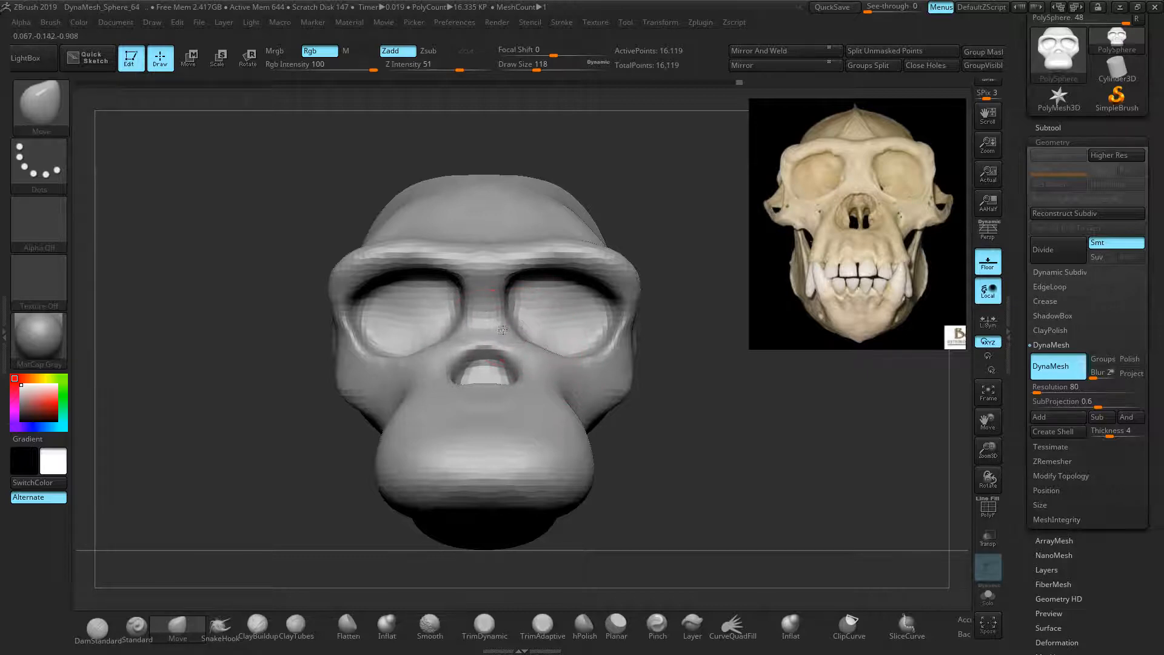
# Raise the upper socket rims, adjust the brows, pull cheeks inward and round the muzzle's lower edge
pyautogui.moveTo(543, 301); pyautogui.dragTo(547, 252)
pyautogui.moveTo(615, 266); pyautogui.dragTo(602, 257)
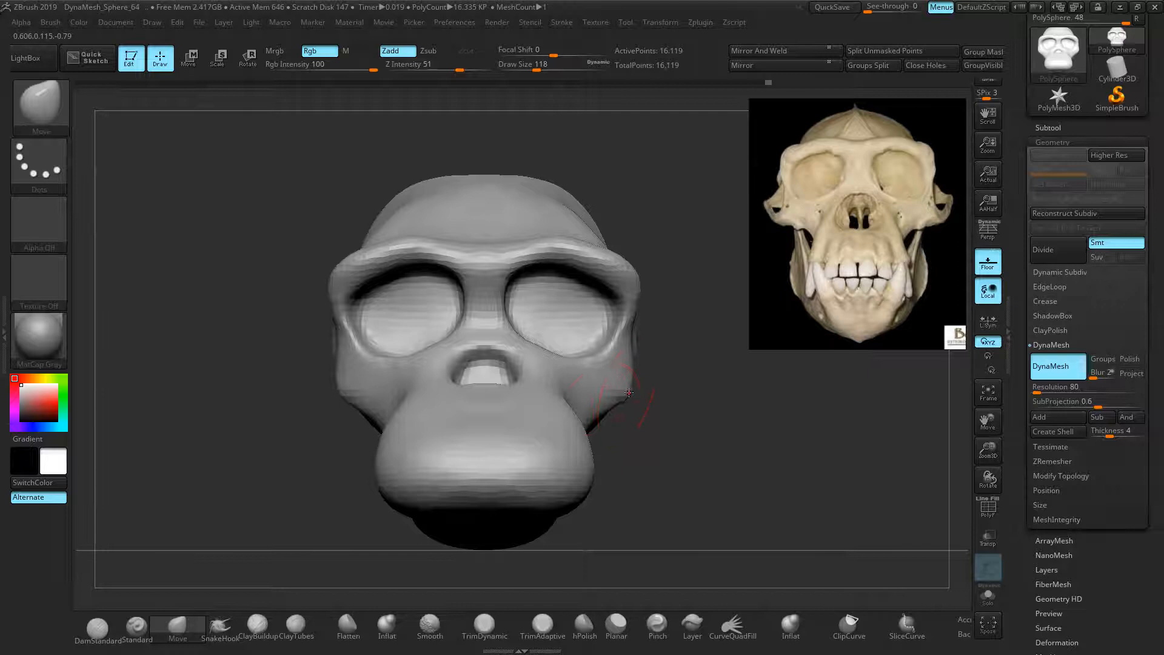
pyautogui.moveTo(589, 420); pyautogui.dragTo(573, 418)
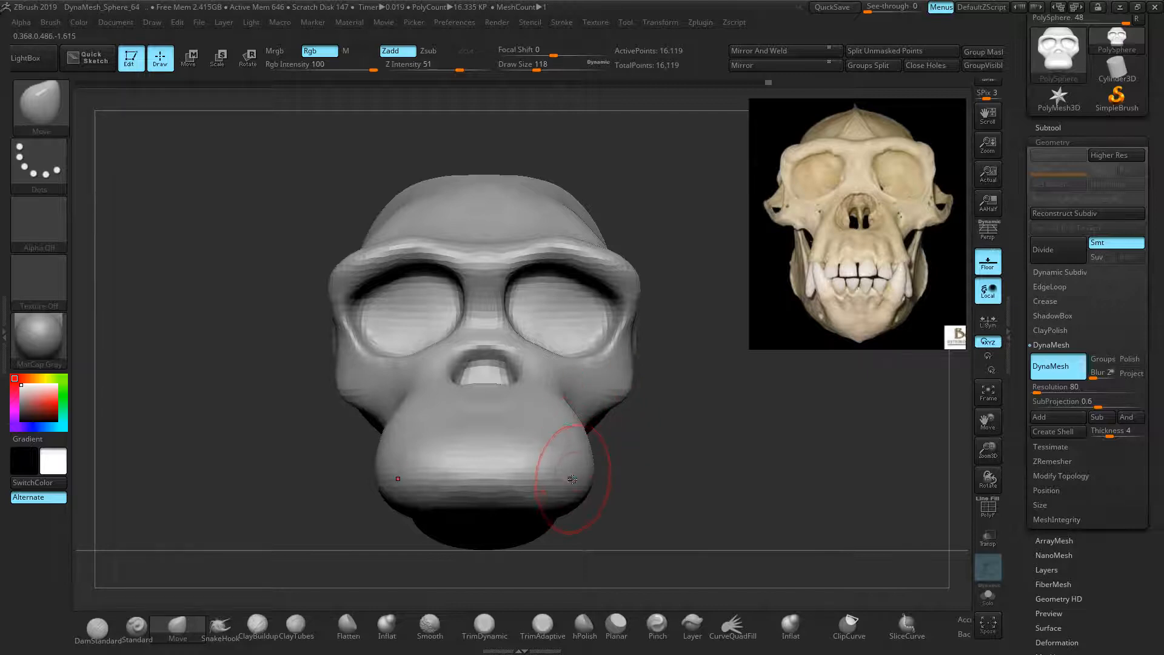
pyautogui.moveTo(519, 511)
pyautogui.mouseDown()
pyautogui.moveTo(511, 481)
pyautogui.moveTo(526, 500)
pyautogui.mouseUp()
pyautogui.moveTo(555, 499)
pyautogui.mouseDown()
pyautogui.moveTo(494, 506)
pyautogui.moveTo(453, 489)
pyautogui.moveTo(442, 501)
pyautogui.mouseUp()
# Narrow the crease behind the muzzle in three-quarter view and show the angled skull reference
pyautogui.moveTo(347, 498); pyautogui.dragTo(418, 503)
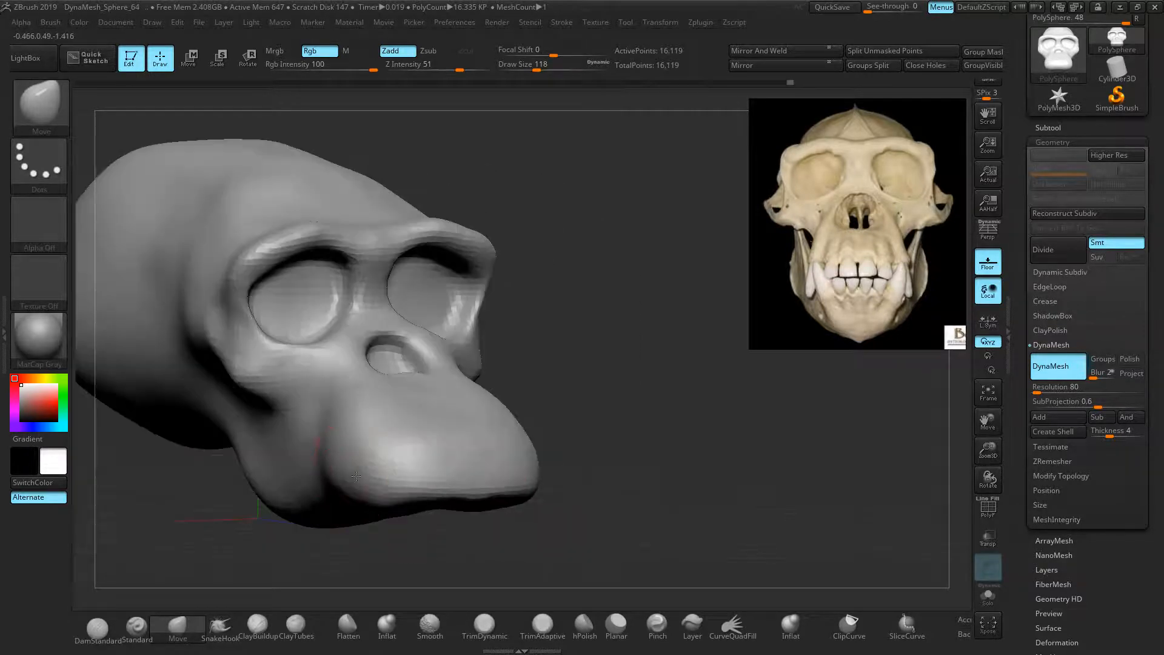
pyautogui.moveTo(340, 473); pyautogui.dragTo(349, 456)
pyautogui.moveTo(898, 257)
pyautogui.mouseDown(button='middle')
pyautogui.moveTo(808, 260)
pyautogui.moveTo(766, 246)
pyautogui.moveTo(941, 217)
pyautogui.mouseUp(button='middle')
pyautogui.moveTo(641, 322); pyautogui.dragTo(545, 340)
pyautogui.moveTo(303, 379); pyautogui.dragTo(345, 388)
pyautogui.keyDown('alt'); pyautogui.moveTo(298, 350); pyautogui.dragTo(259, 336); pyautogui.keyUp('alt')
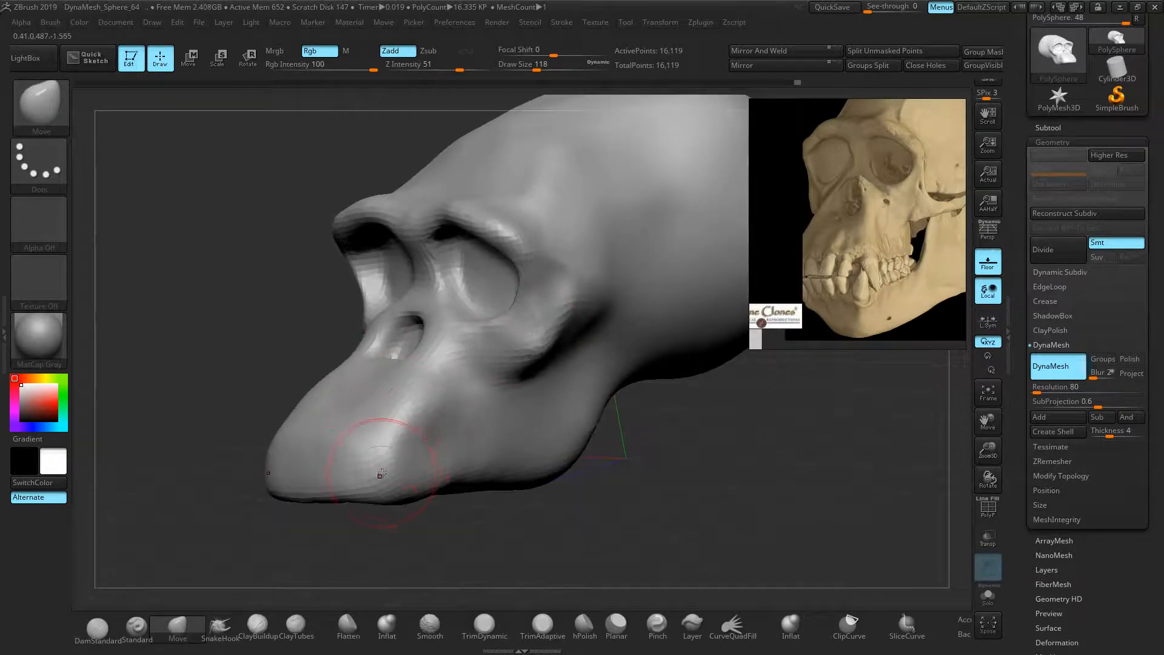
# Pull the muzzle underside down and shift its side ridges and snout slightly right
pyautogui.moveTo(380, 477)
pyautogui.mouseDown()
pyautogui.moveTo(387, 497)
pyautogui.moveTo(428, 461)
pyautogui.moveTo(424, 438)
pyautogui.mouseUp()
pyautogui.moveTo(431, 412); pyautogui.dragTo(418, 421)
pyautogui.moveTo(419, 416); pyautogui.dragTo(419, 412)
pyautogui.moveTo(417, 438); pyautogui.dragTo(415, 450)
pyautogui.moveTo(425, 426); pyautogui.dragTo(428, 391)
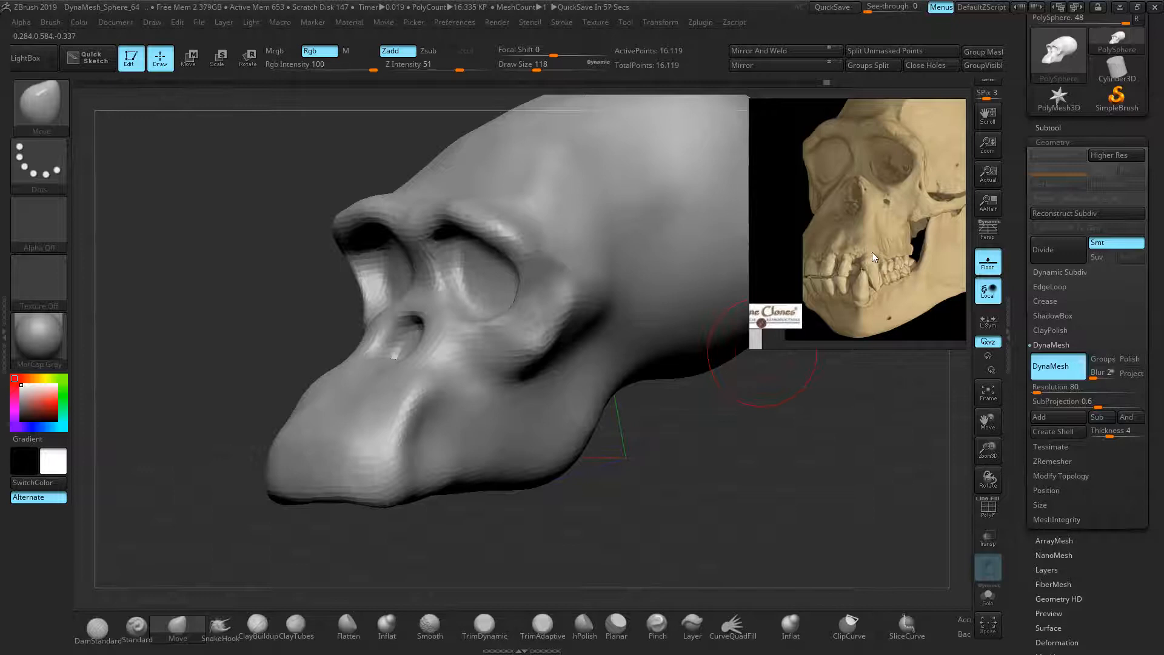
pyautogui.moveTo(405, 439)
pyautogui.mouseDown()
pyautogui.moveTo(425, 440)
pyautogui.moveTo(421, 424)
pyautogui.moveTo(423, 447)
pyautogui.mouseUp()
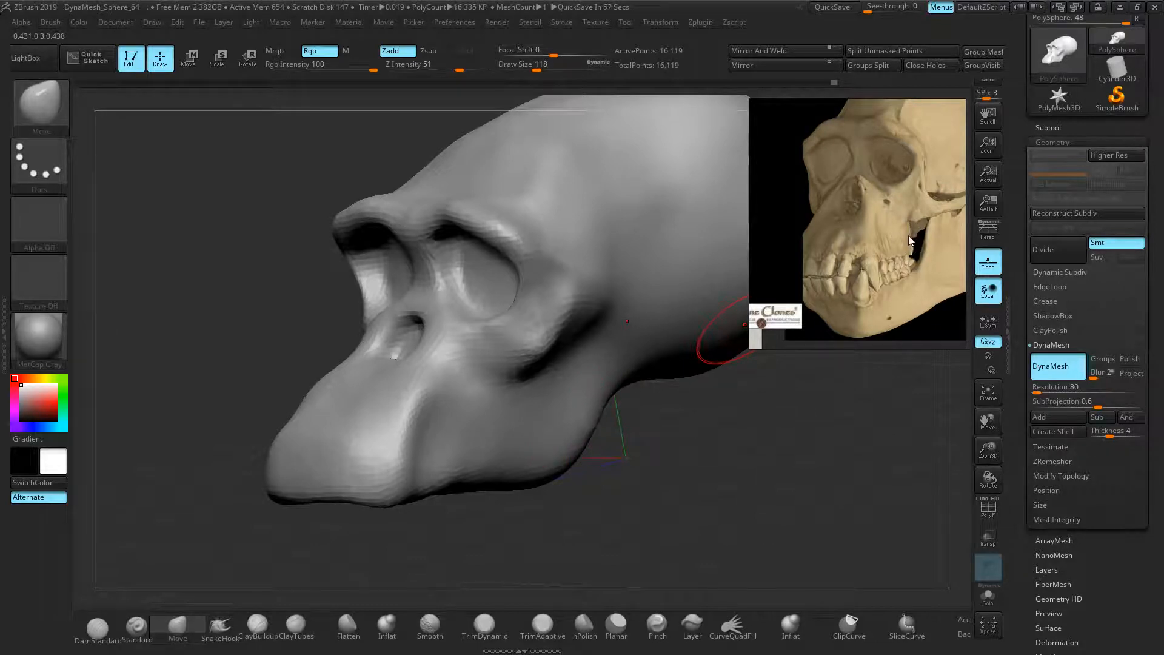
pyautogui.moveTo(644, 462); pyautogui.dragTo(708, 468)
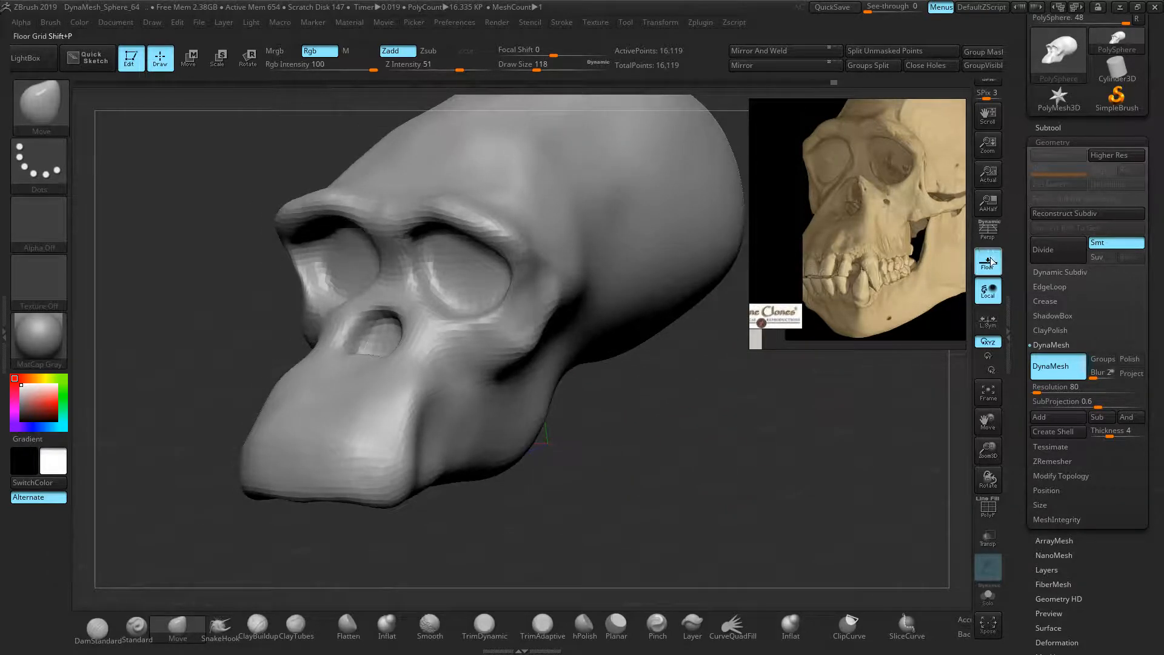
# Turn perspective off in the viewport after briefly comparing it with perspective on
pyautogui.click(989, 234)
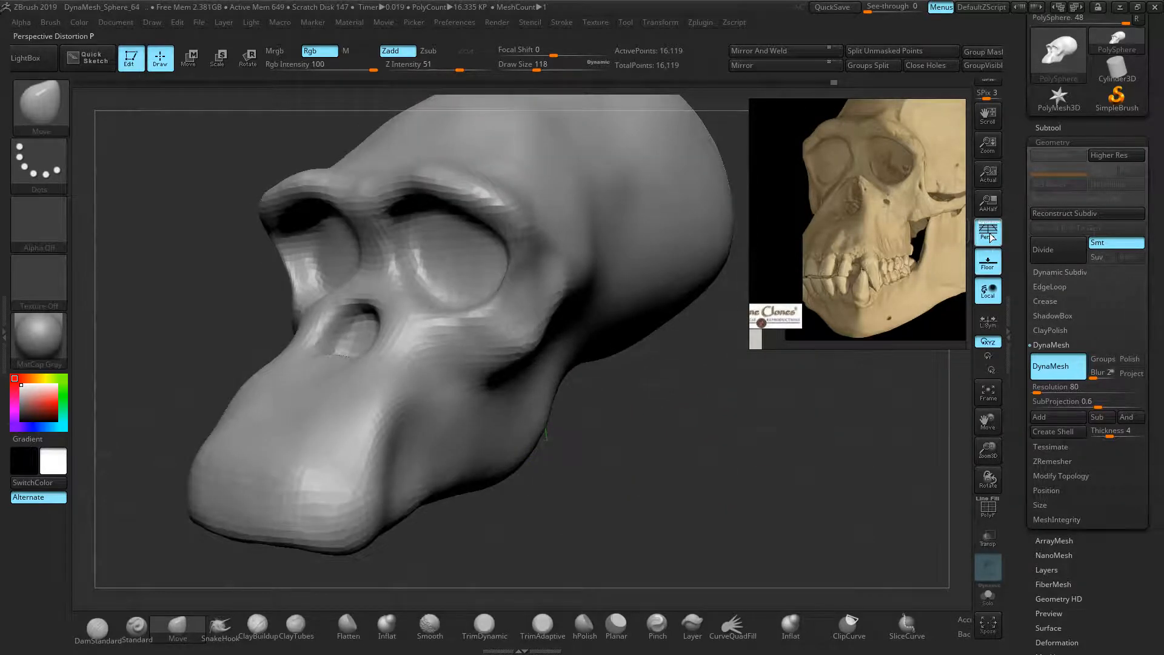
pyautogui.click(990, 236)
pyautogui.click(990, 235)
pyautogui.click(989, 235)
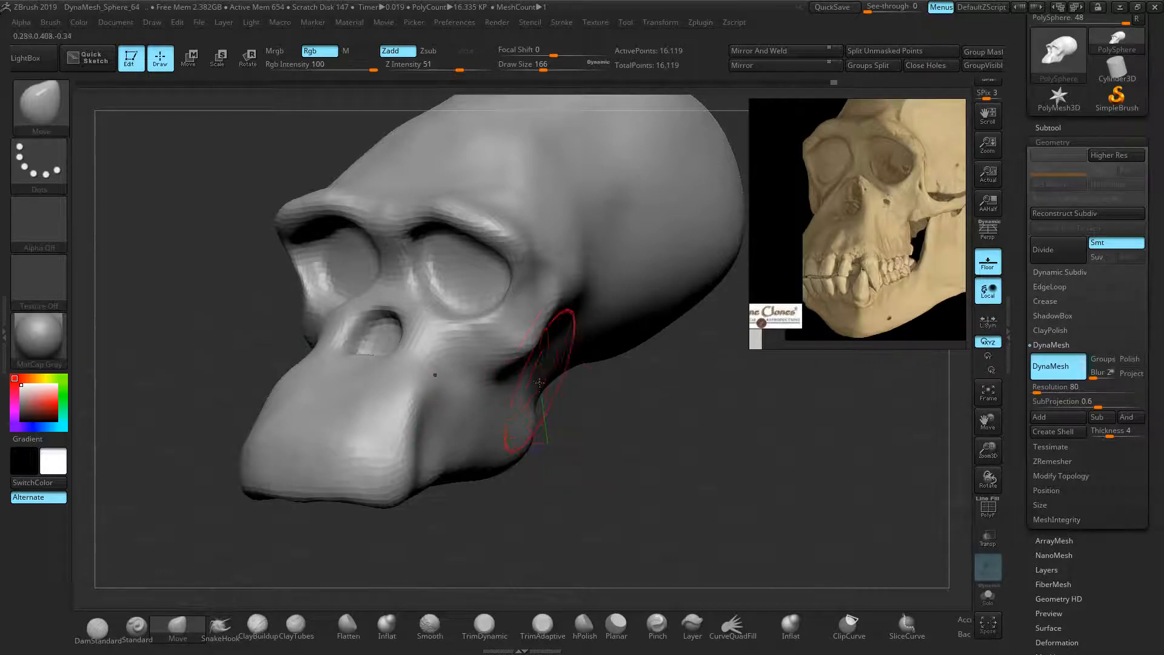
# In side profile, push the jaw's lower rear edge up and back with the Move brush
pyautogui.moveTo(576, 413); pyautogui.dragTo(478, 460)
pyautogui.moveTo(538, 433)
pyautogui.mouseDown()
pyautogui.moveTo(552, 432)
pyautogui.moveTo(518, 406)
pyautogui.mouseUp()
pyautogui.moveTo(476, 515)
pyautogui.mouseDown()
pyautogui.moveTo(523, 522)
pyautogui.moveTo(572, 486)
pyautogui.moveTo(601, 500)
pyautogui.moveTo(706, 403)
pyautogui.moveTo(667, 418)
pyautogui.moveTo(689, 429)
pyautogui.mouseUp()
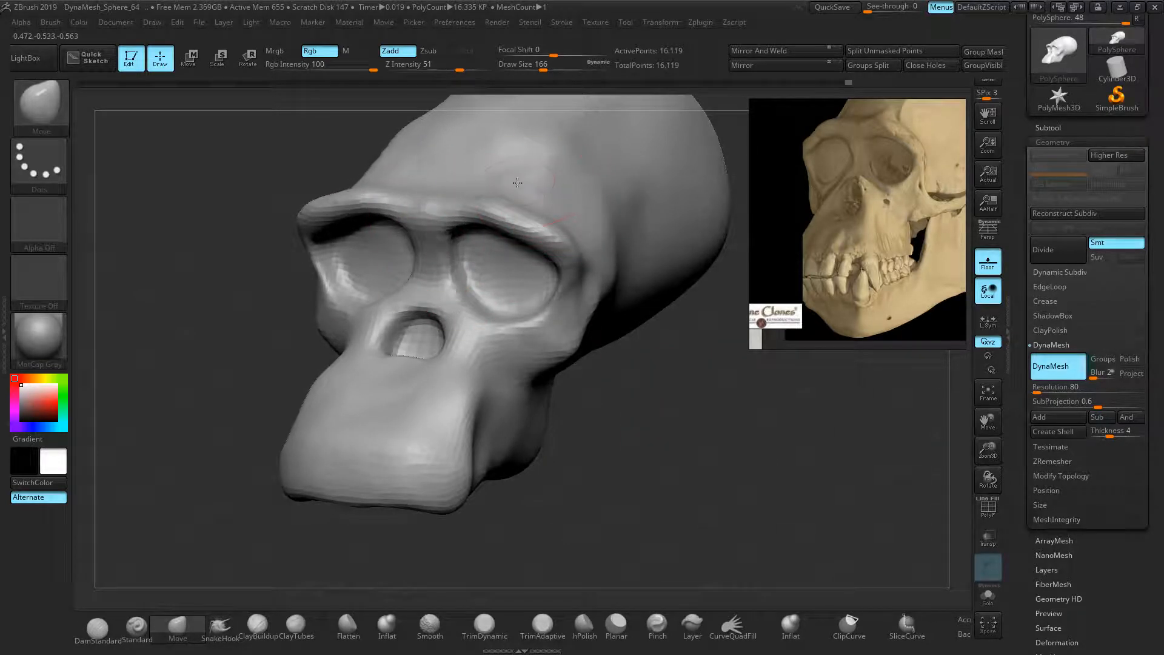
pyautogui.moveTo(812, 171); pyautogui.dragTo(794, 218, button='middle')
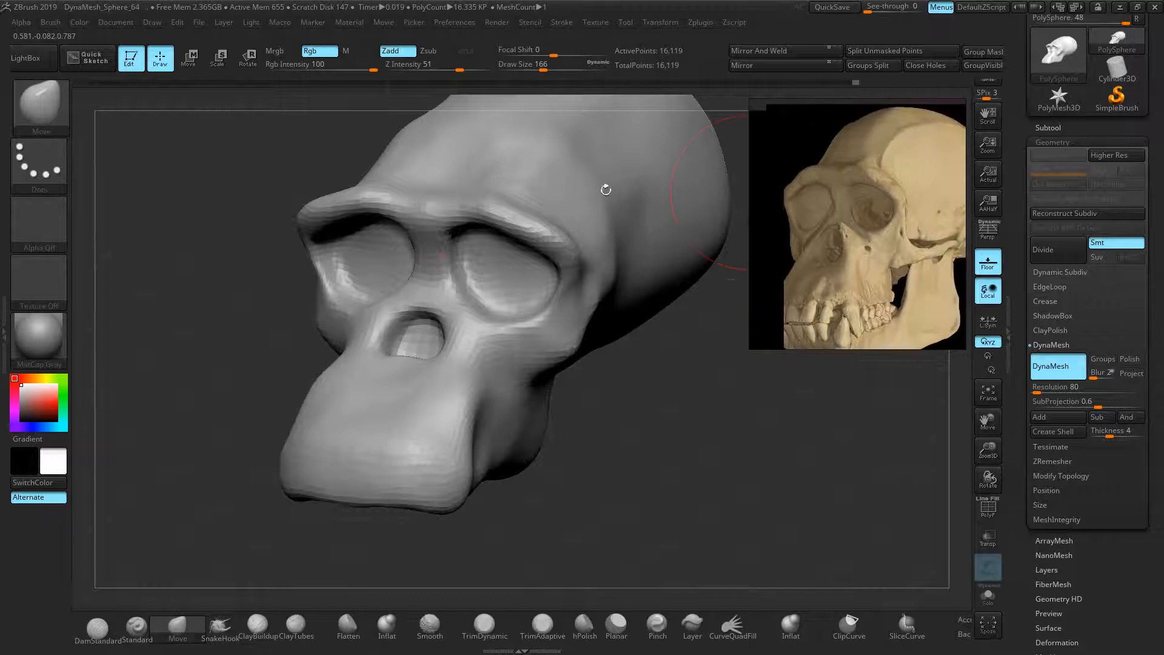
pyautogui.moveTo(599, 226)
pyautogui.mouseDown(button='right')
pyautogui.moveTo(585, 325)
pyautogui.moveTo(595, 266)
pyautogui.moveTo(688, 438)
pyautogui.moveTo(673, 328)
pyautogui.moveTo(643, 285)
pyautogui.mouseUp(button='right')
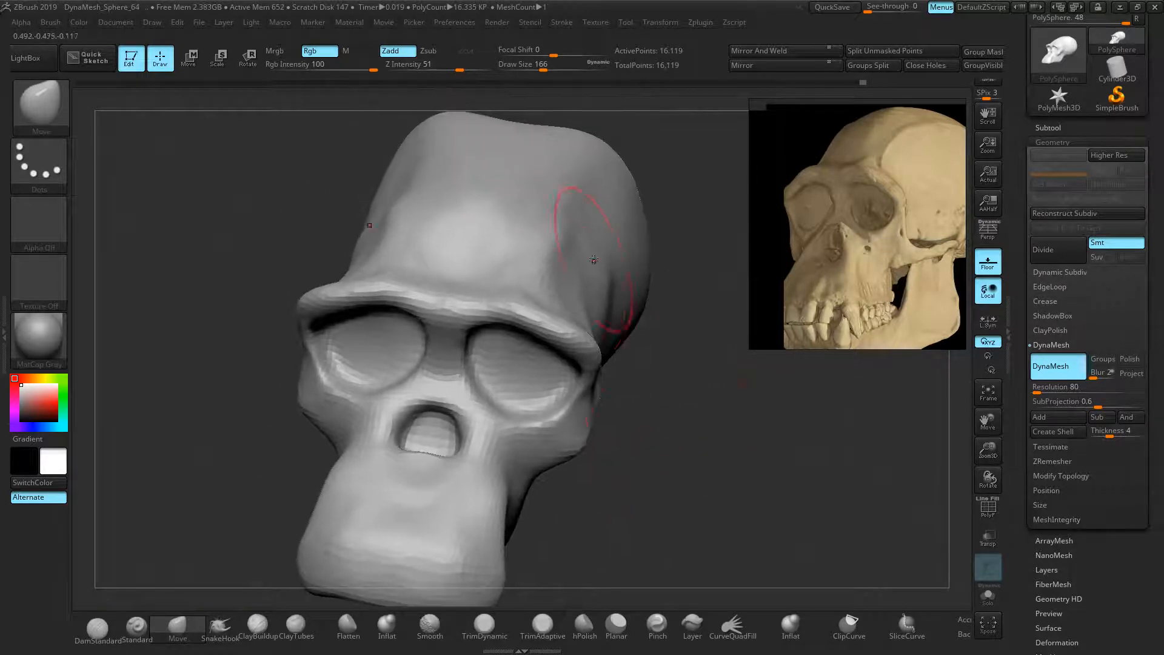
pyautogui.moveTo(598, 200)
pyautogui.mouseDown(button='right')
pyautogui.moveTo(689, 247)
pyautogui.moveTo(691, 439)
pyautogui.mouseUp(button='right')
# Enlarge the Move brush, push in the cranium sides and flatten the dome's top
pyautogui.press(']')
pyautogui.press(']')
pyautogui.press(']')
pyautogui.press(']')
pyautogui.press(']')
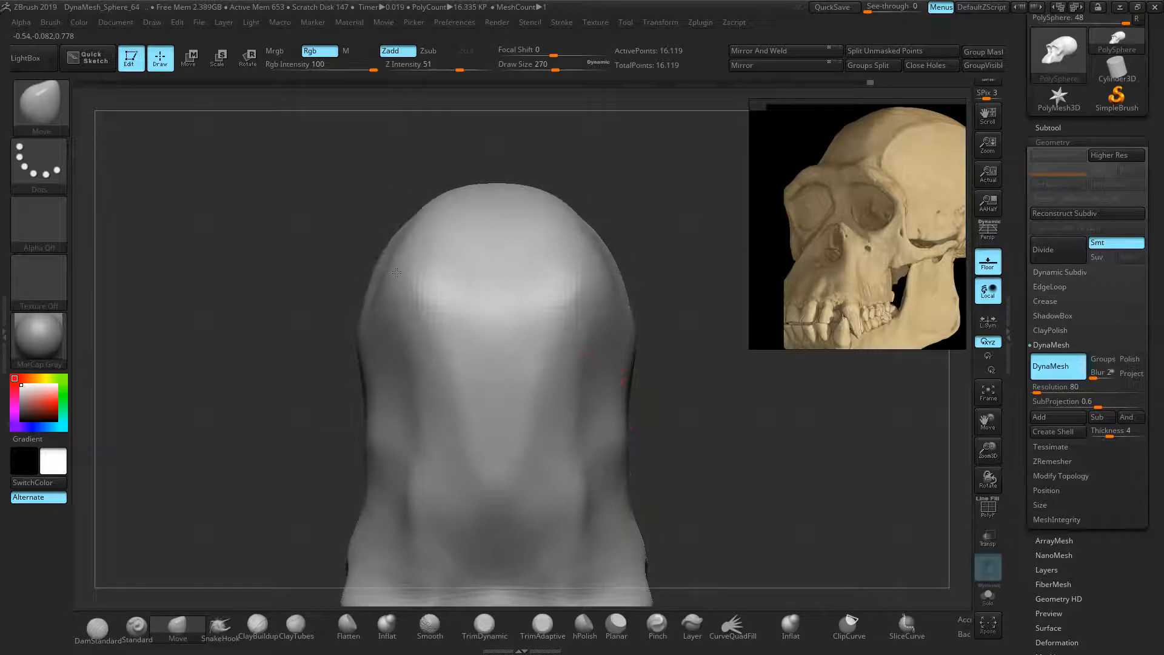
pyautogui.moveTo(390, 273); pyautogui.dragTo(383, 266)
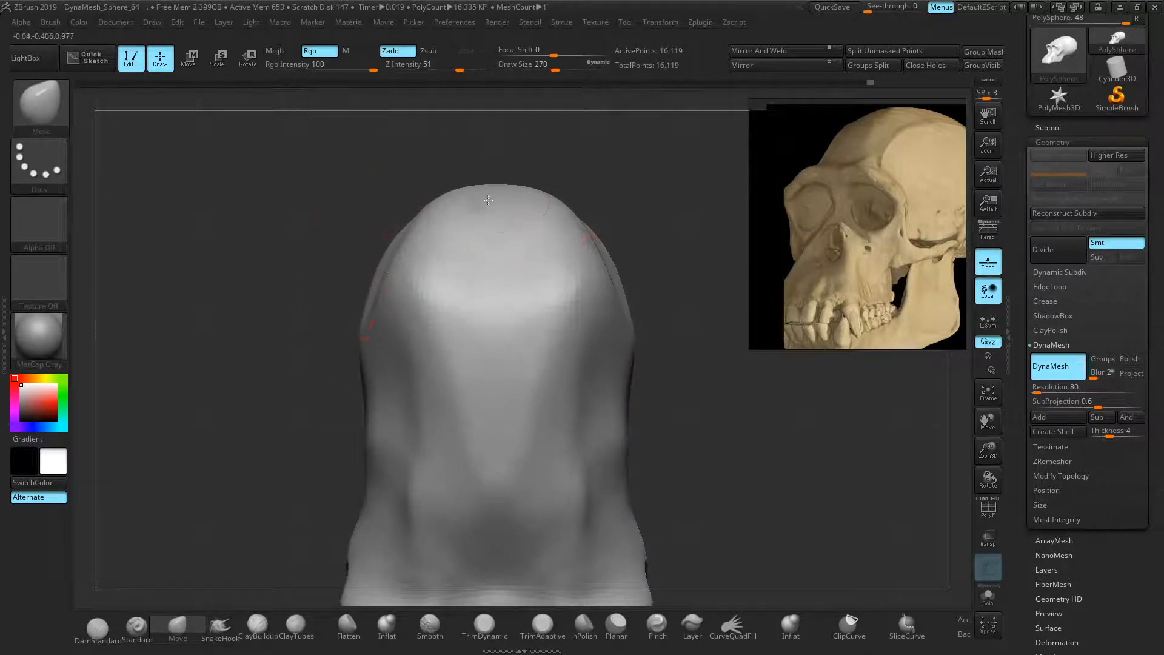
pyautogui.moveTo(486, 196); pyautogui.dragTo(489, 206)
pyautogui.moveTo(652, 342)
pyautogui.mouseDown()
pyautogui.moveTo(703, 412)
pyautogui.moveTo(716, 305)
pyautogui.mouseUp()
pyautogui.keyDown('ctrl'); pyautogui.moveTo(716, 306); pyautogui.dragTo(662, 306, button='right'); pyautogui.keyUp('ctrl')
pyautogui.keyDown('alt'); pyautogui.moveTo(669, 254); pyautogui.dragTo(689, 365, button='right'); pyautogui.keyUp('alt')
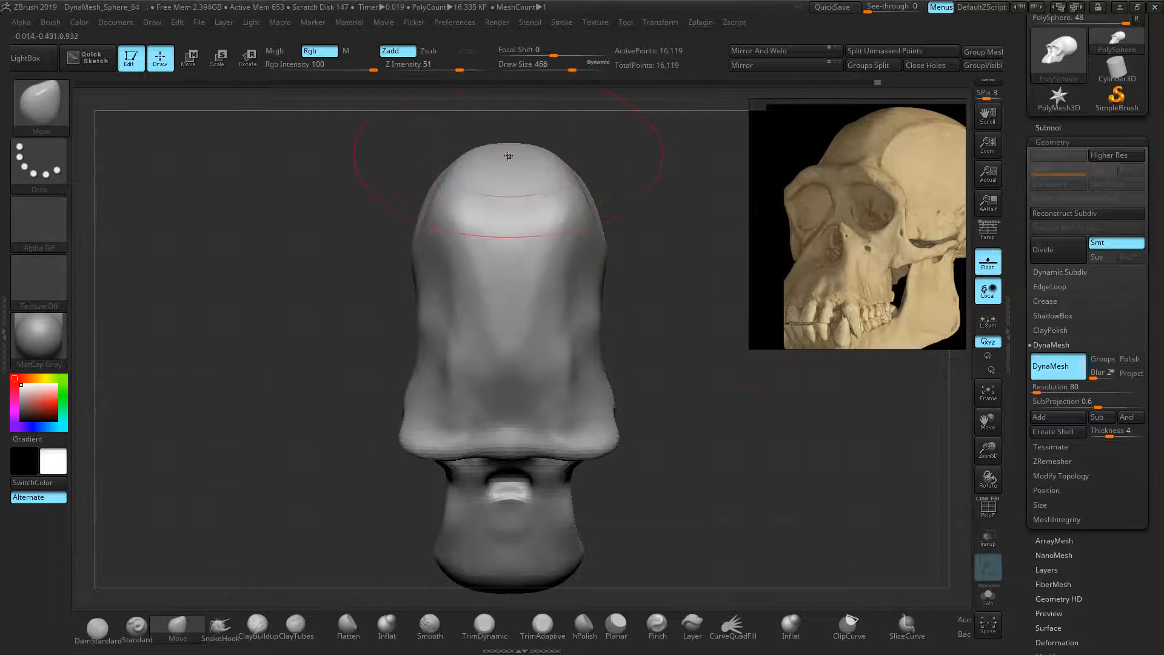
pyautogui.moveTo(507, 154); pyautogui.dragTo(503, 182)
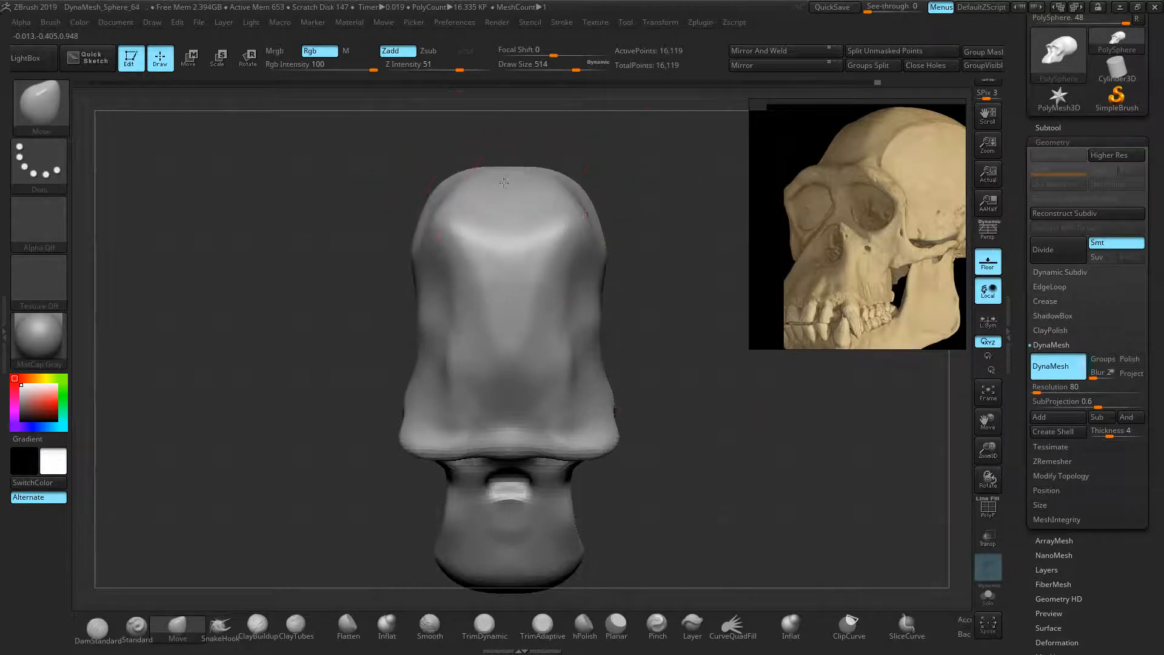
pyautogui.moveTo(430, 219); pyautogui.dragTo(437, 254)
pyautogui.moveTo(494, 171); pyautogui.dragTo(494, 193)
pyautogui.moveTo(435, 219)
pyautogui.mouseDown()
pyautogui.moveTo(445, 231)
pyautogui.moveTo(421, 263)
pyautogui.moveTo(452, 242)
pyautogui.mouseUp()
# Re-DynaMesh and smooth the head top, then align a side view with the ape skeleton reference
pyautogui.keyDown('ctrl'); pyautogui.moveTo(364, 226); pyautogui.dragTo(339, 247); pyautogui.keyUp('ctrl')
pyautogui.moveTo(428, 239)
pyautogui.keyDown('shift'); pyautogui.mouseDown()
pyautogui.moveTo(439, 229)
pyautogui.moveTo(435, 242)
pyautogui.mouseUp(); pyautogui.keyUp('shift')
pyautogui.moveTo(322, 285); pyautogui.dragTo(353, 281)
pyautogui.moveTo(535, 293)
pyautogui.mouseDown()
pyautogui.moveTo(510, 293)
pyautogui.moveTo(446, 194)
pyautogui.moveTo(479, 279)
pyautogui.mouseUp()
pyautogui.moveTo(301, 310); pyautogui.dragTo(358, 335)
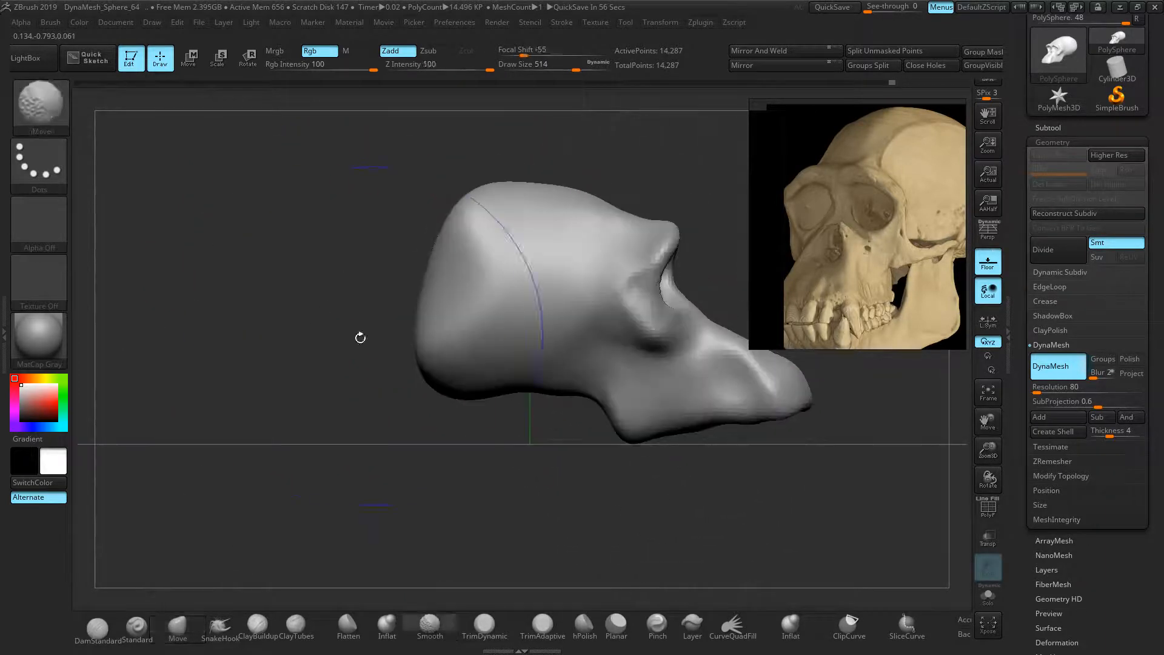
pyautogui.keyDown('alt'); pyautogui.moveTo(584, 283); pyautogui.dragTo(455, 280, button='right'); pyautogui.keyUp('alt')
pyautogui.moveTo(804, 224); pyautogui.dragTo(606, 247, button='middle')
pyautogui.moveTo(897, 200); pyautogui.dragTo(816, 245, button='middle')
pyautogui.scroll(8, 816, 246)
pyautogui.scroll(-5, 833, 247)
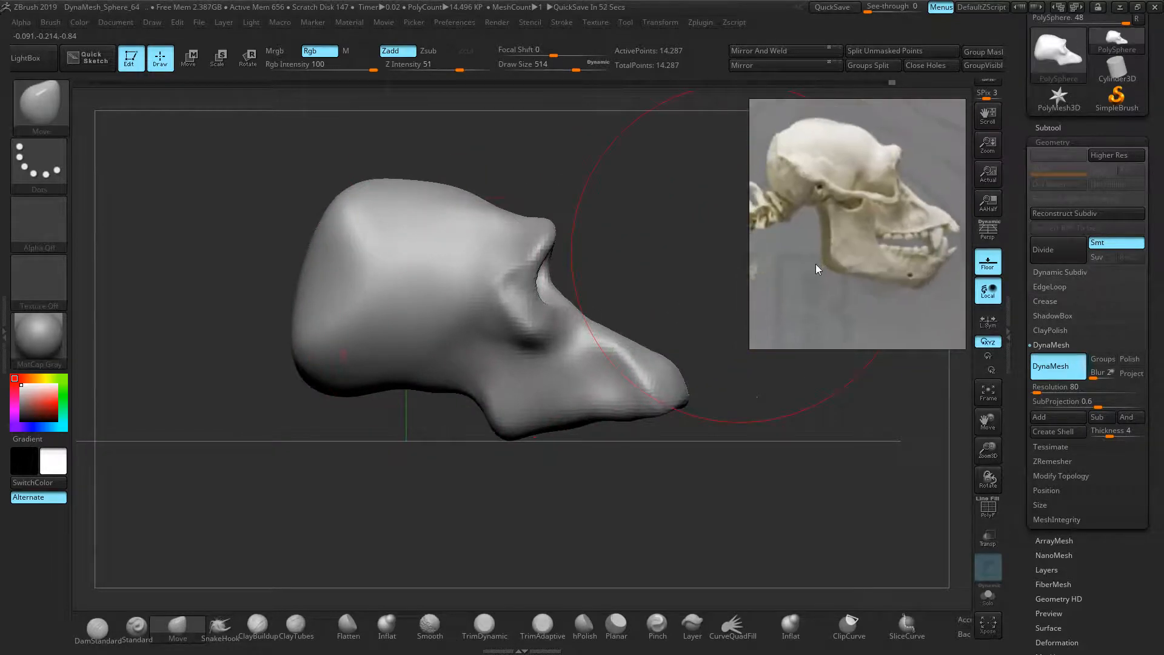
# Pull the back of the skull outward and flatten the cranium top, ending at draw size 194
pyautogui.moveTo(315, 299); pyautogui.dragTo(299, 298)
pyautogui.moveTo(390, 191); pyautogui.dragTo(411, 222)
pyautogui.press('[')
pyautogui.press('[')
pyautogui.press('[')
pyautogui.press('[')
pyautogui.press('[')
pyautogui.press('[')
pyautogui.press('[')
pyautogui.press('[')
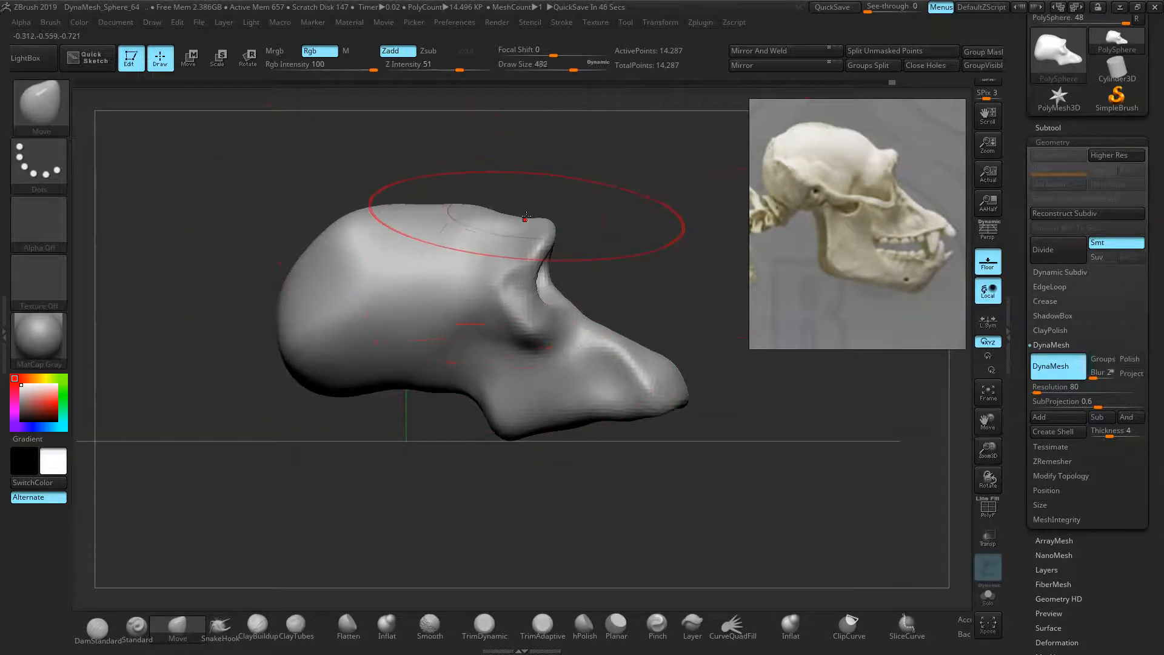
pyautogui.press('[')
pyautogui.press('[')
pyautogui.press('[')
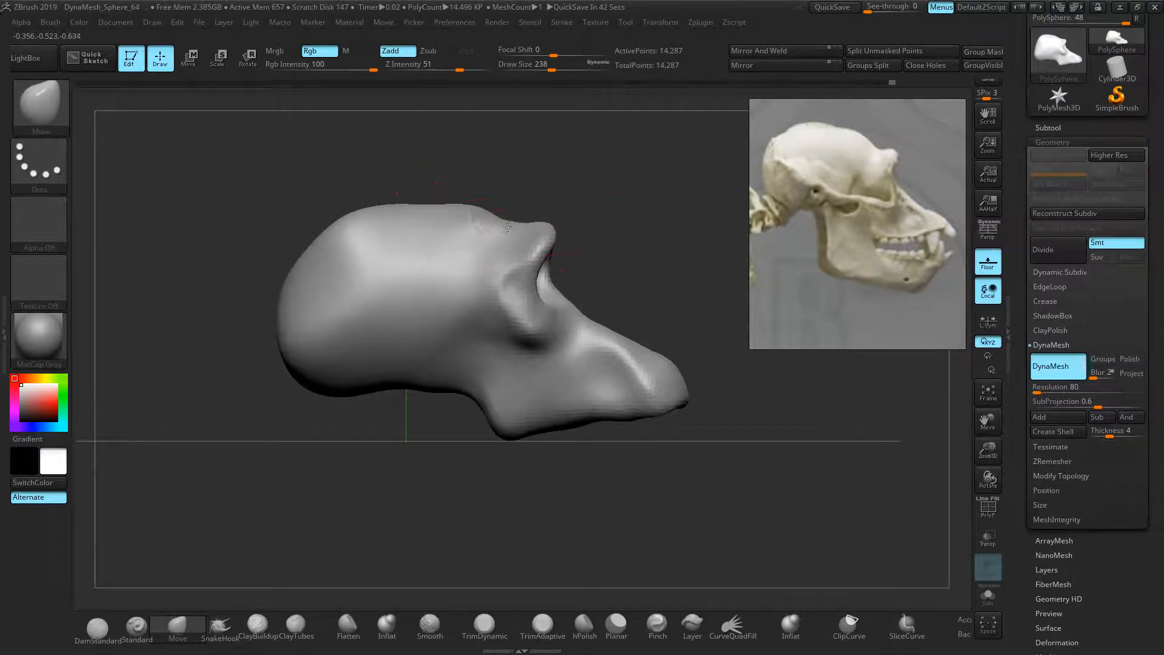
pyautogui.press(']')
pyautogui.press(']')
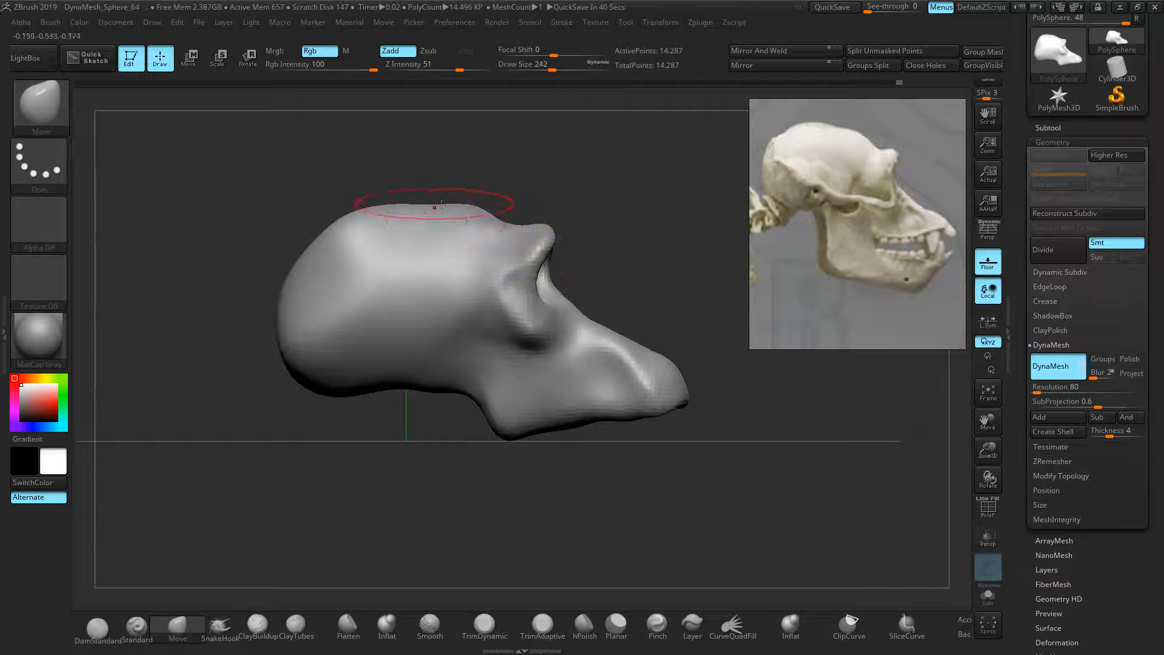
pyautogui.moveTo(398, 217); pyautogui.dragTo(370, 212)
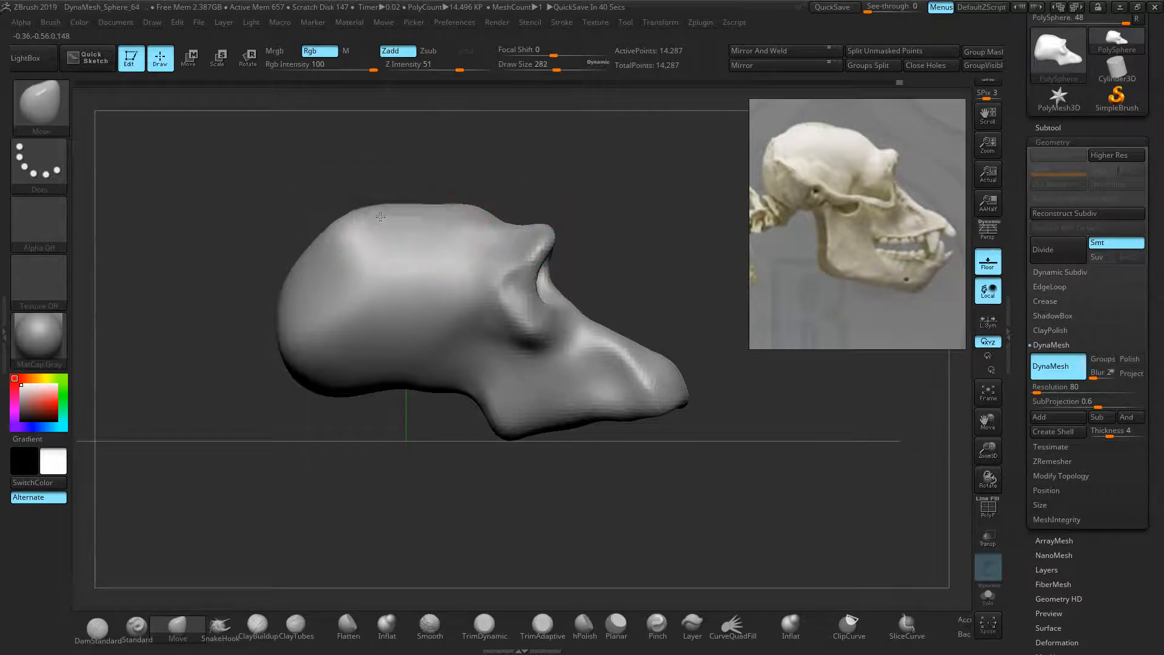
pyautogui.moveTo(324, 257); pyautogui.dragTo(302, 253)
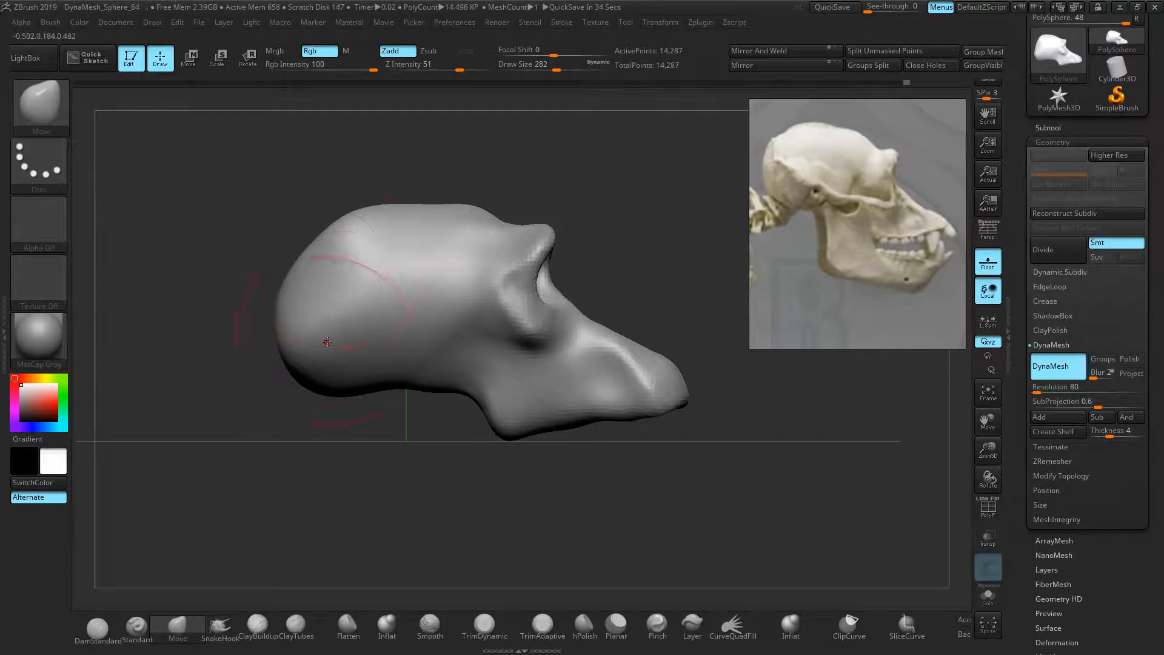
pyautogui.moveTo(364, 382); pyautogui.dragTo(400, 392)
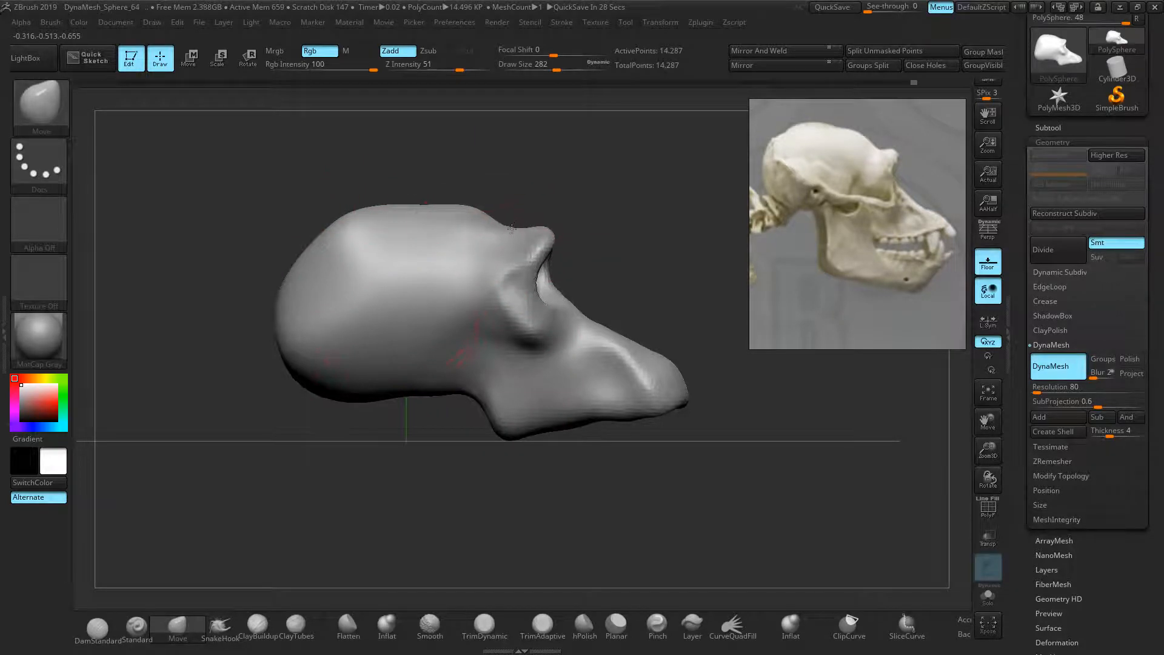
pyautogui.press('[')
pyautogui.press('[')
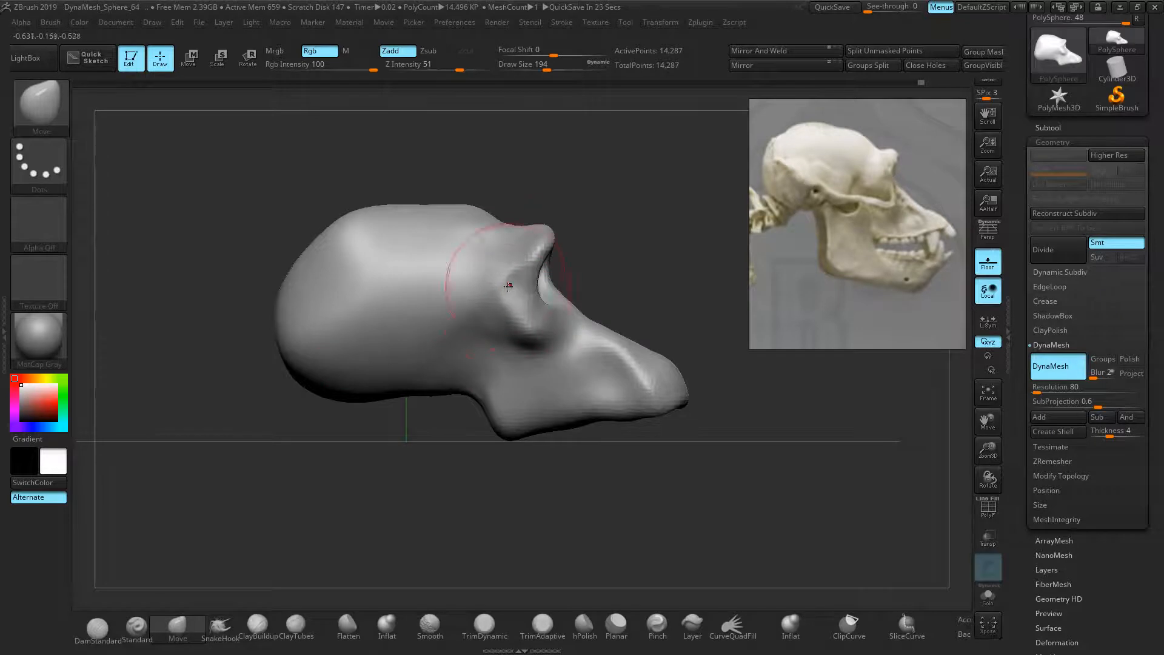
# Orbit around the skull to inspect the eye sockets, then Ctrl-drag to re-DynaMesh it
pyautogui.moveTo(516, 254); pyautogui.dragTo(553, 294, button='right')
pyautogui.moveTo(367, 321)
pyautogui.mouseDown(button='right')
pyautogui.moveTo(307, 303)
pyautogui.moveTo(366, 333)
pyautogui.mouseUp(button='right')
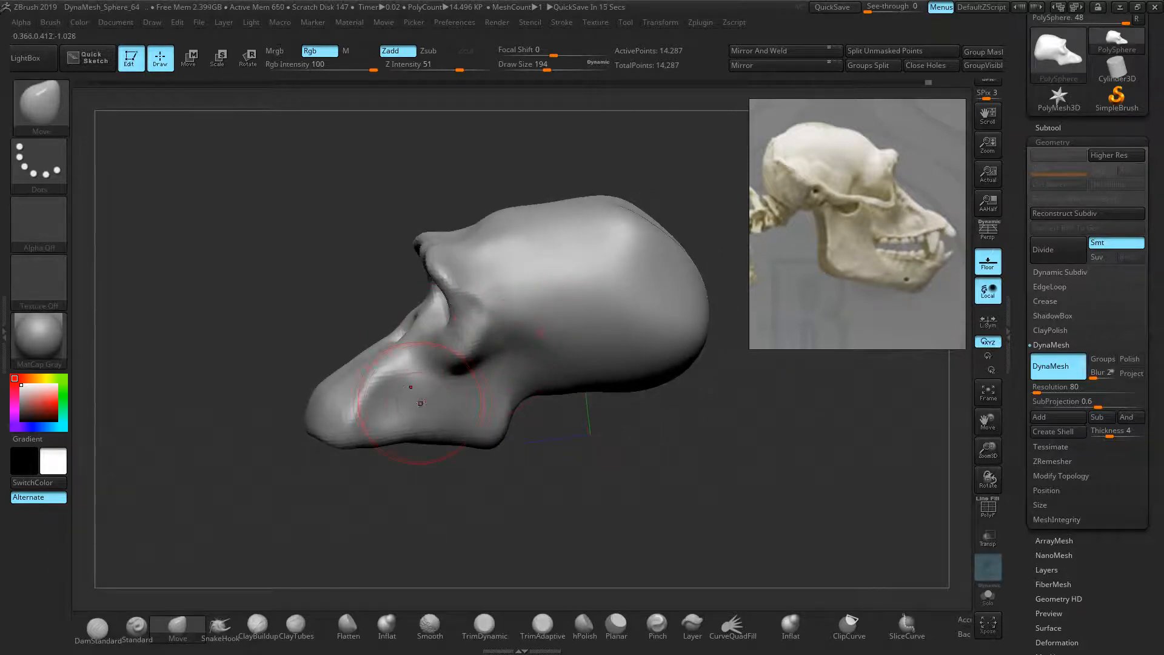
pyautogui.moveTo(440, 397)
pyautogui.mouseDown(button='right')
pyautogui.moveTo(426, 396)
pyautogui.moveTo(504, 317)
pyautogui.moveTo(669, 311)
pyautogui.moveTo(679, 337)
pyautogui.mouseUp(button='right')
pyautogui.moveTo(680, 389); pyautogui.dragTo(696, 416, button='right')
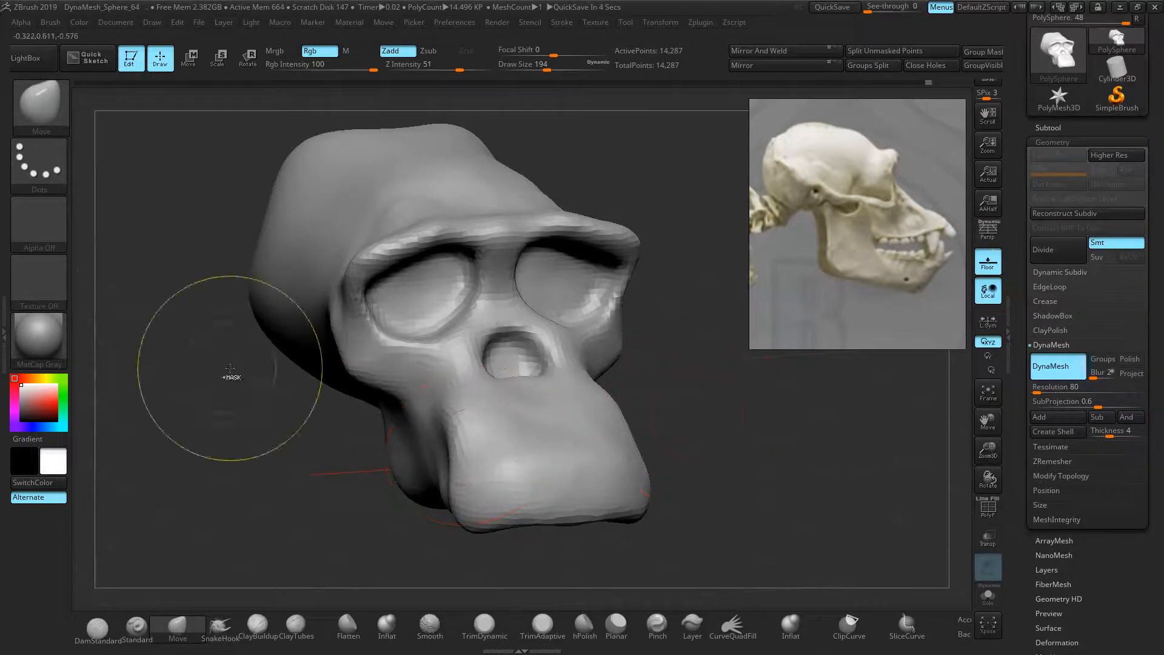
pyautogui.press('ctrl')
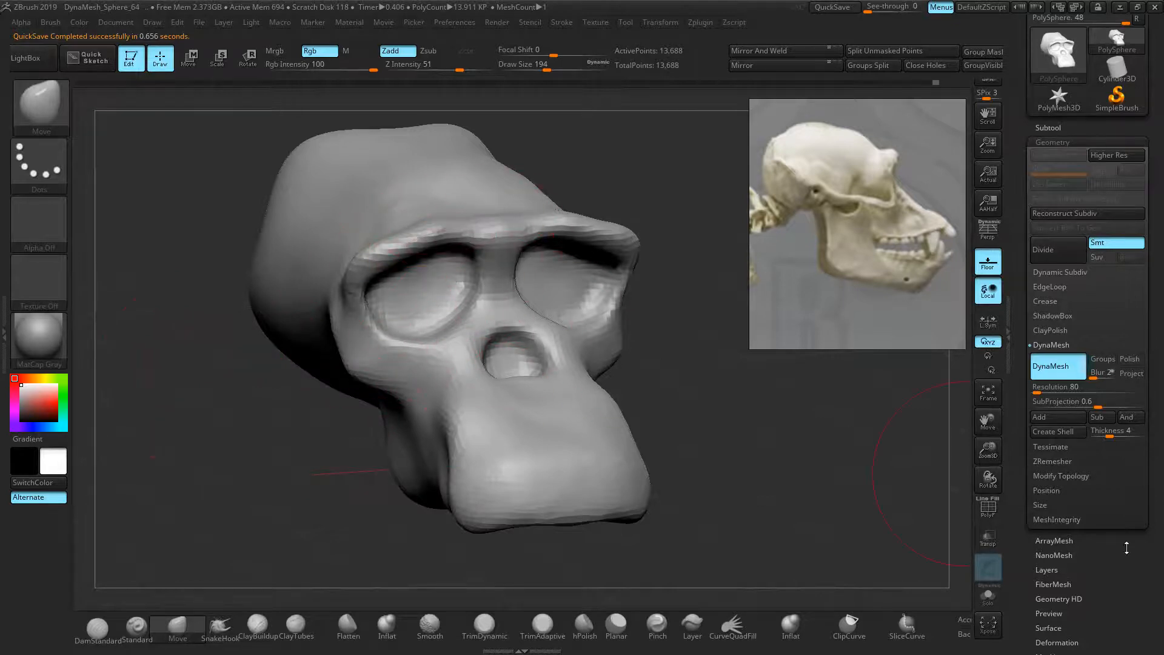
# Re-DynaMesh the skull at resolution 120 to 30,548 points, checking density with PolyF
pyautogui.click(988, 516)
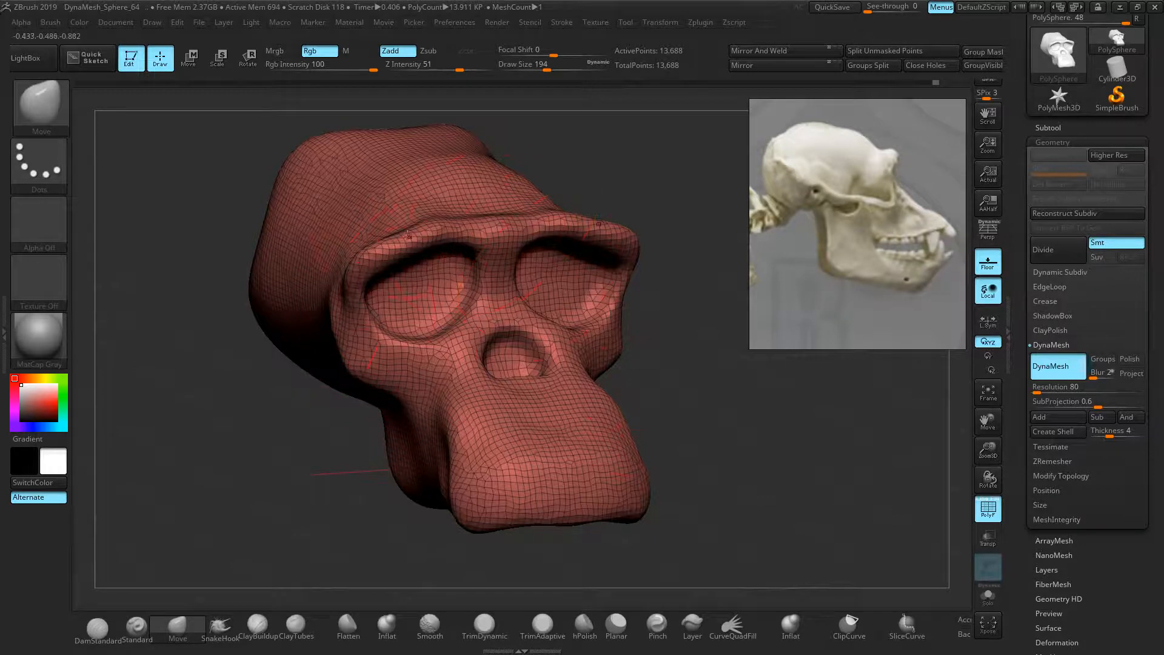
pyautogui.click(988, 511)
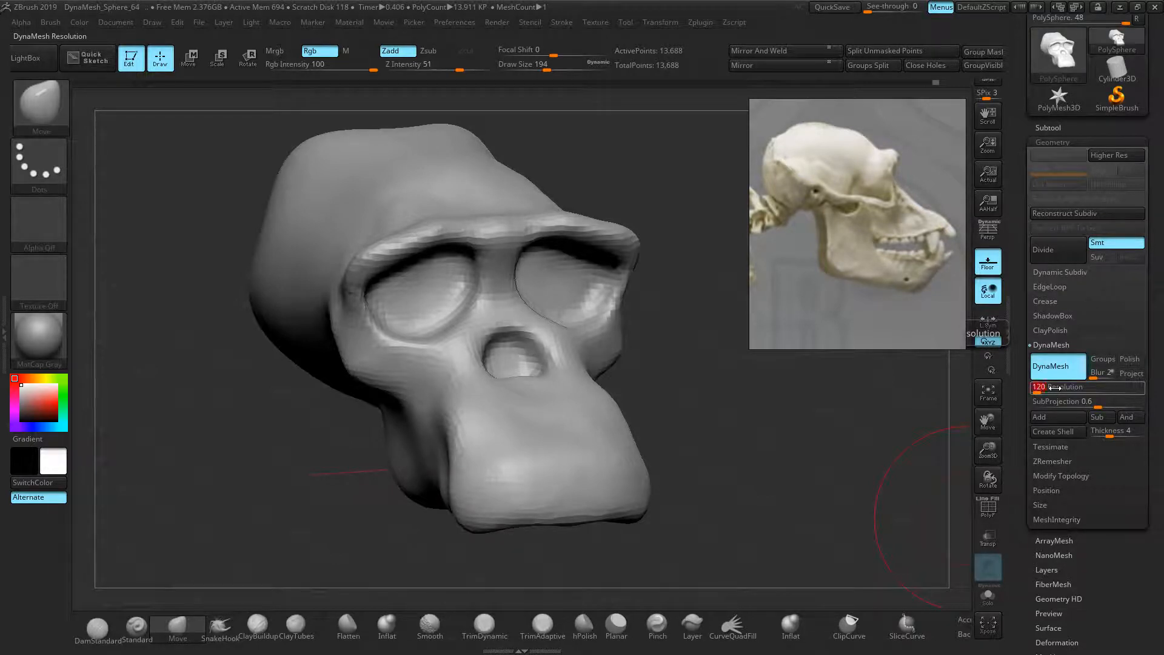
pyautogui.keyDown('ctrl'); pyautogui.moveTo(164, 334); pyautogui.dragTo(192, 380); pyautogui.keyUp('ctrl')
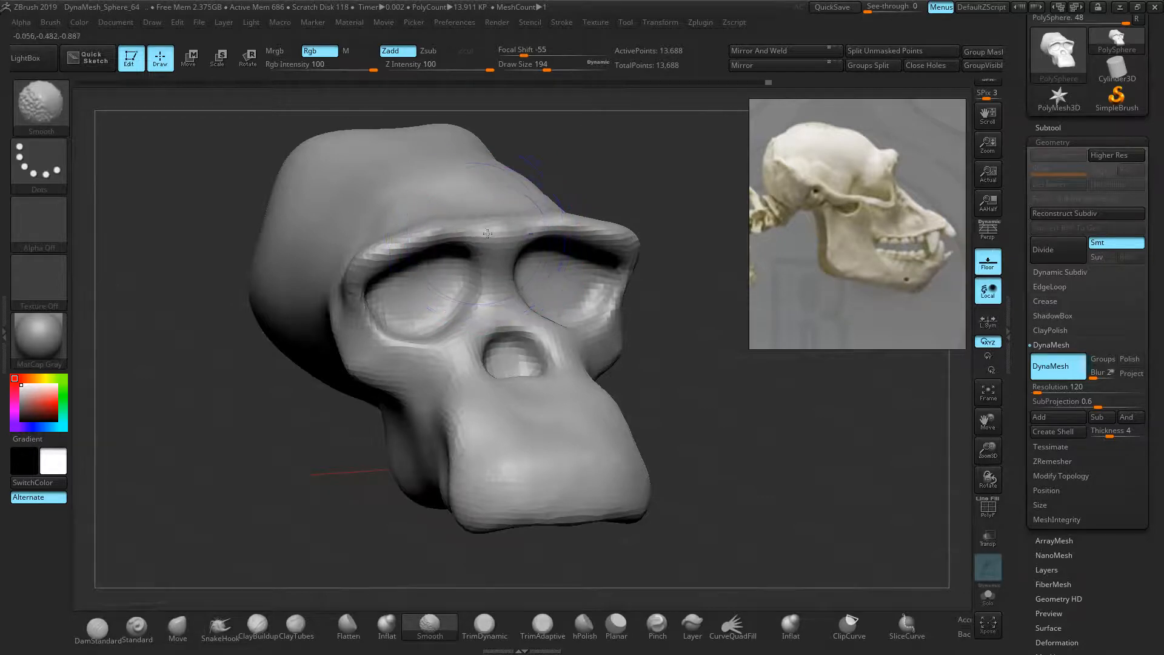
pyautogui.click(994, 516)
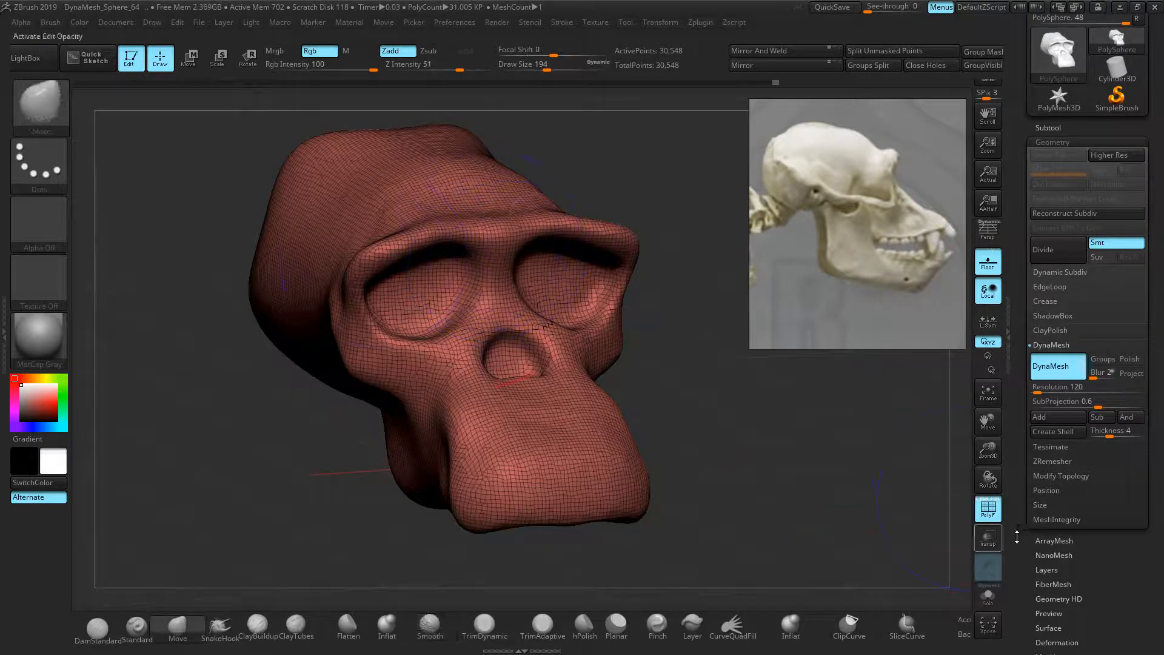
pyautogui.click(987, 508)
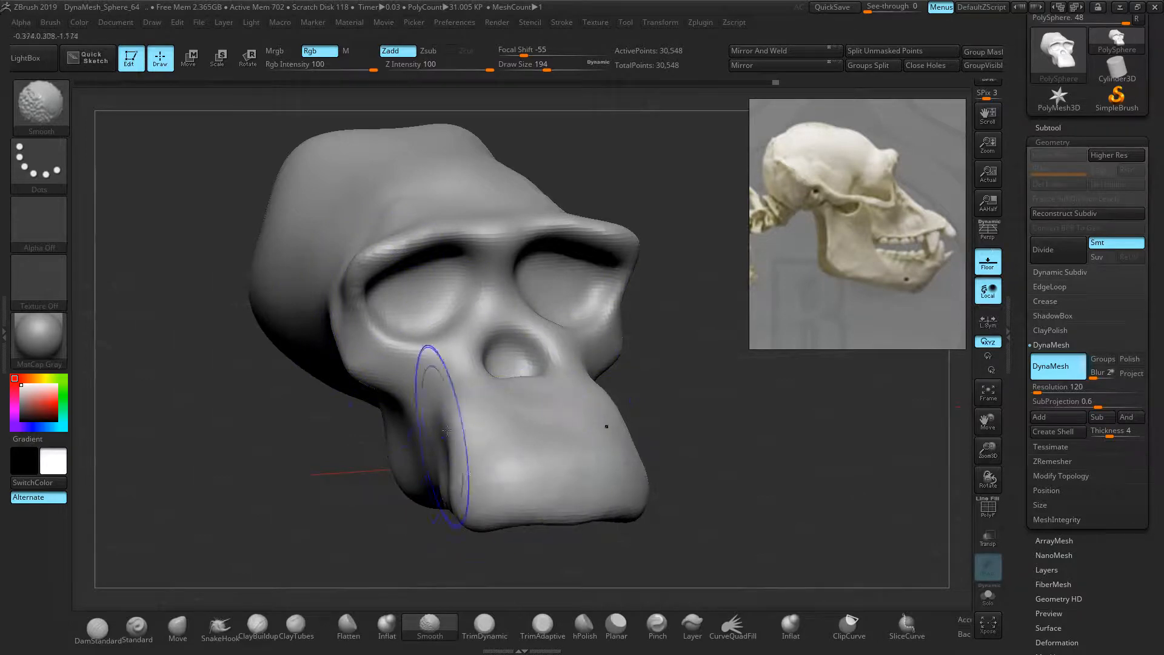
# Smooth the eye-socket rim and cheek, then settle on a straight front view
pyautogui.moveTo(715, 446); pyautogui.dragTo(624, 442)
pyautogui.moveTo(700, 440)
pyautogui.mouseDown()
pyautogui.moveTo(654, 428)
pyautogui.moveTo(591, 444)
pyautogui.mouseUp()
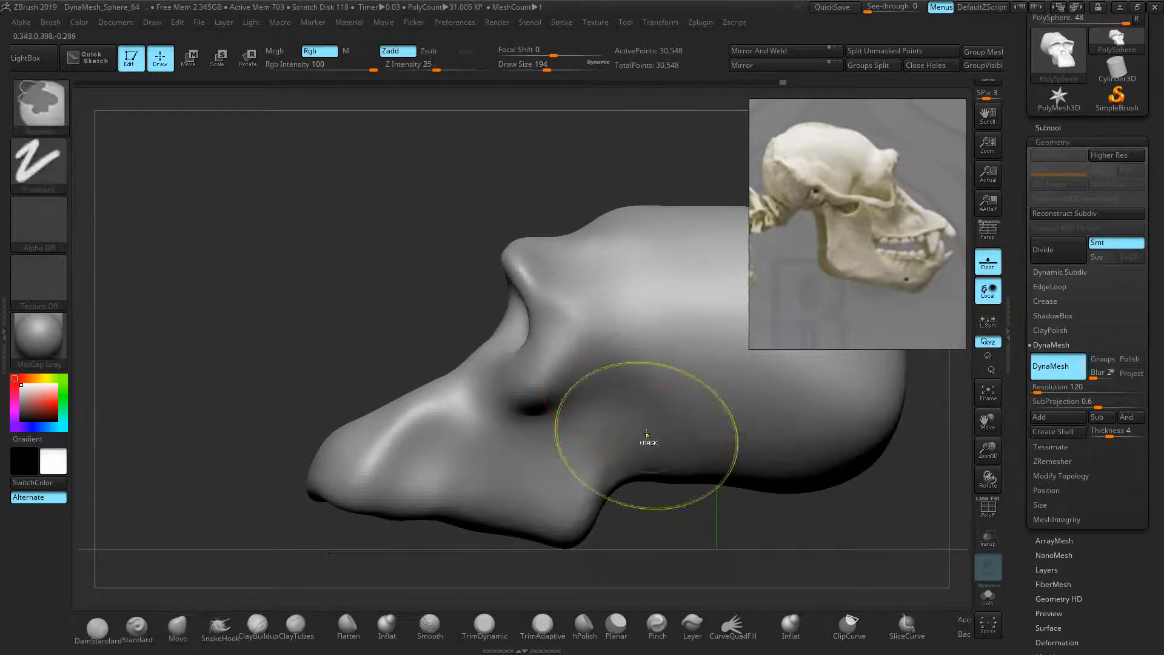
pyautogui.hotkey('ctrl', 'z')
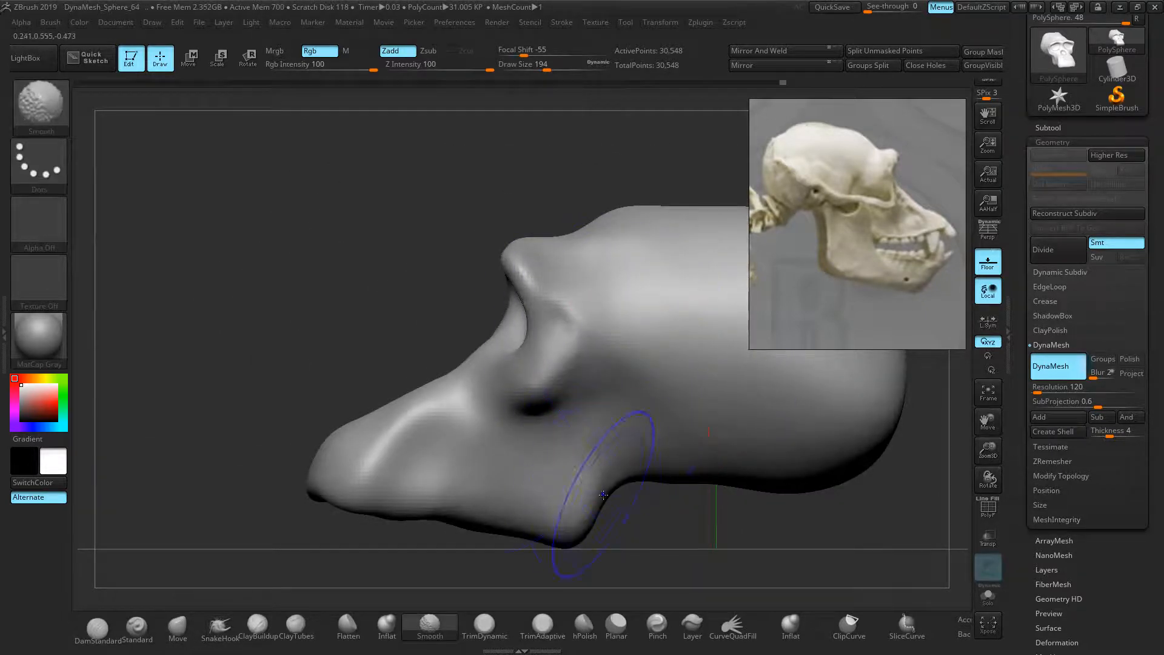
pyautogui.keyDown('shift'); pyautogui.moveTo(295, 341); pyautogui.dragTo(460, 357); pyautogui.keyUp('shift')
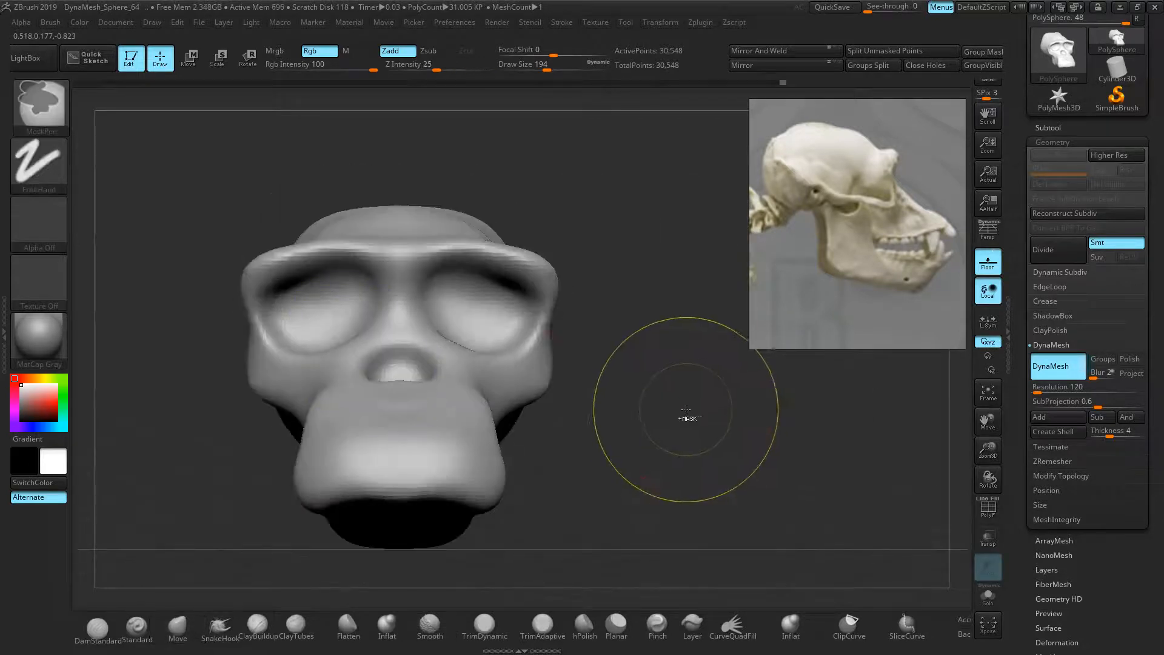
pyautogui.keyDown('ctrl'); pyautogui.moveTo(686, 410); pyautogui.dragTo(694, 421, button='right'); pyautogui.keyUp('ctrl')
# Pan the reference viewer to the frontal chimp skull and check the head from the side
pyautogui.moveTo(796, 267); pyautogui.dragTo(876, 260, button='middle')
pyautogui.moveTo(776, 251); pyautogui.dragTo(901, 243, button='middle')
pyautogui.scroll(-3, 901, 240)
pyautogui.moveTo(824, 241); pyautogui.dragTo(945, 180, button='middle')
pyautogui.moveTo(754, 262); pyautogui.dragTo(941, 220, button='middle')
pyautogui.moveTo(761, 226); pyautogui.dragTo(835, 241, button='middle')
pyautogui.scroll(-1, 812, 281)
pyautogui.scroll(2, 813, 281)
pyautogui.scroll(-1, 837, 246)
pyautogui.moveTo(605, 340); pyautogui.dragTo(656, 341)
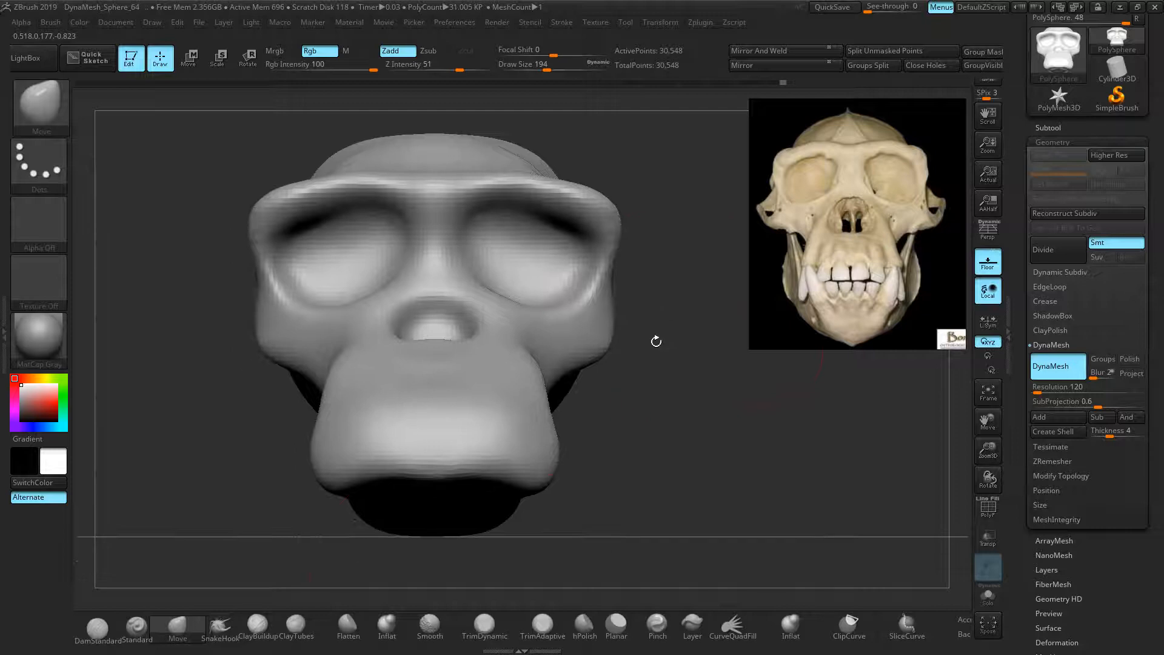
# Try carving forehead grooves with DamStandard, undoing the failed strokes
pyautogui.click(98, 630)
pyautogui.press('[')
pyautogui.press('[')
pyautogui.press('[')
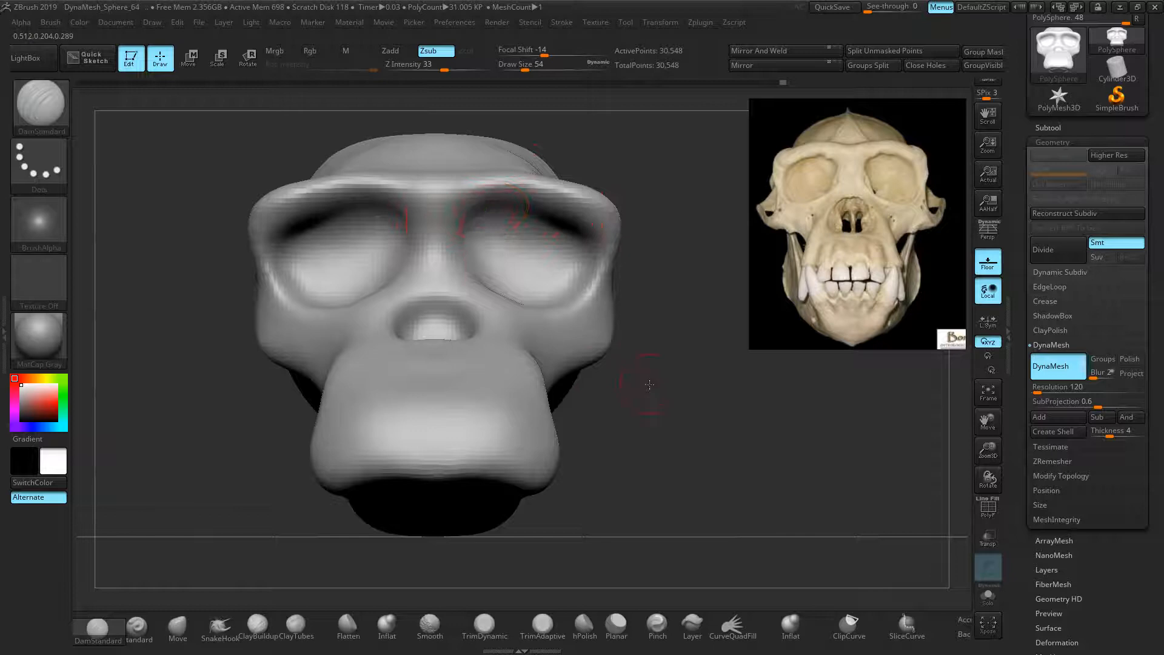
pyautogui.moveTo(649, 385); pyautogui.dragTo(660, 420)
pyautogui.moveTo(665, 353); pyautogui.dragTo(667, 303)
pyautogui.moveTo(420, 254); pyautogui.dragTo(425, 300)
pyautogui.moveTo(461, 252)
pyautogui.mouseDown()
pyautogui.moveTo(470, 300)
pyautogui.moveTo(506, 279)
pyautogui.moveTo(463, 193)
pyautogui.mouseUp()
pyautogui.hotkey('ctrl', 'z')
pyautogui.hotkey('ctrl', 'z')
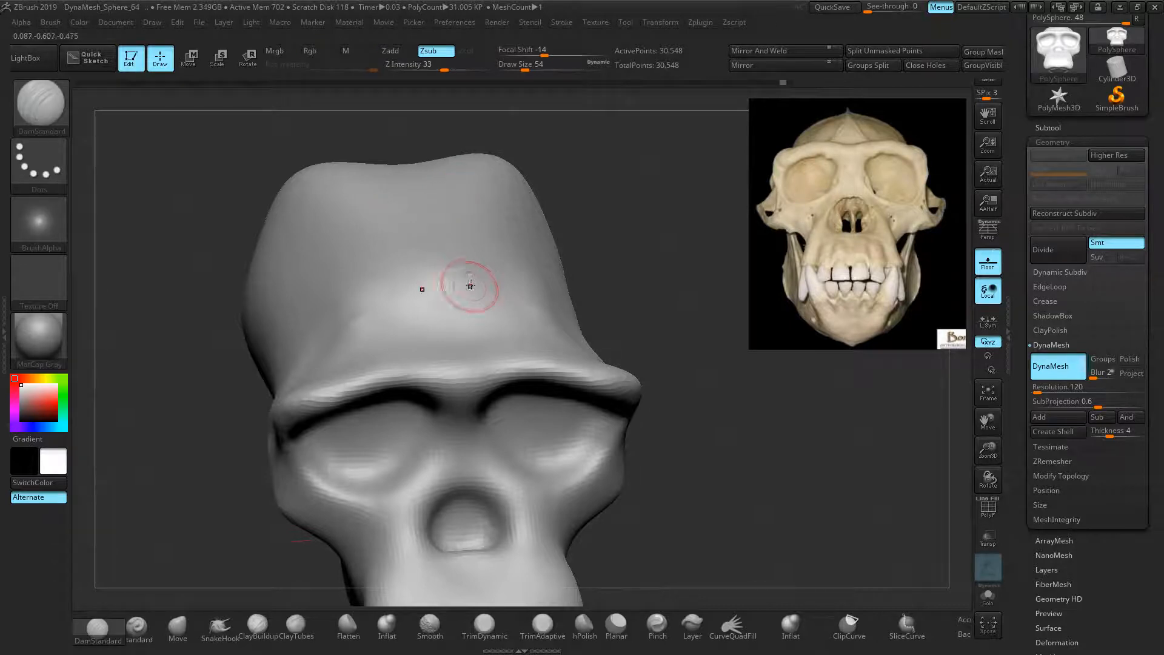
pyautogui.moveTo(442, 297)
pyautogui.mouseDown()
pyautogui.moveTo(418, 296)
pyautogui.moveTo(379, 266)
pyautogui.moveTo(377, 214)
pyautogui.mouseUp()
pyautogui.hotkey('ctrl', 'z')
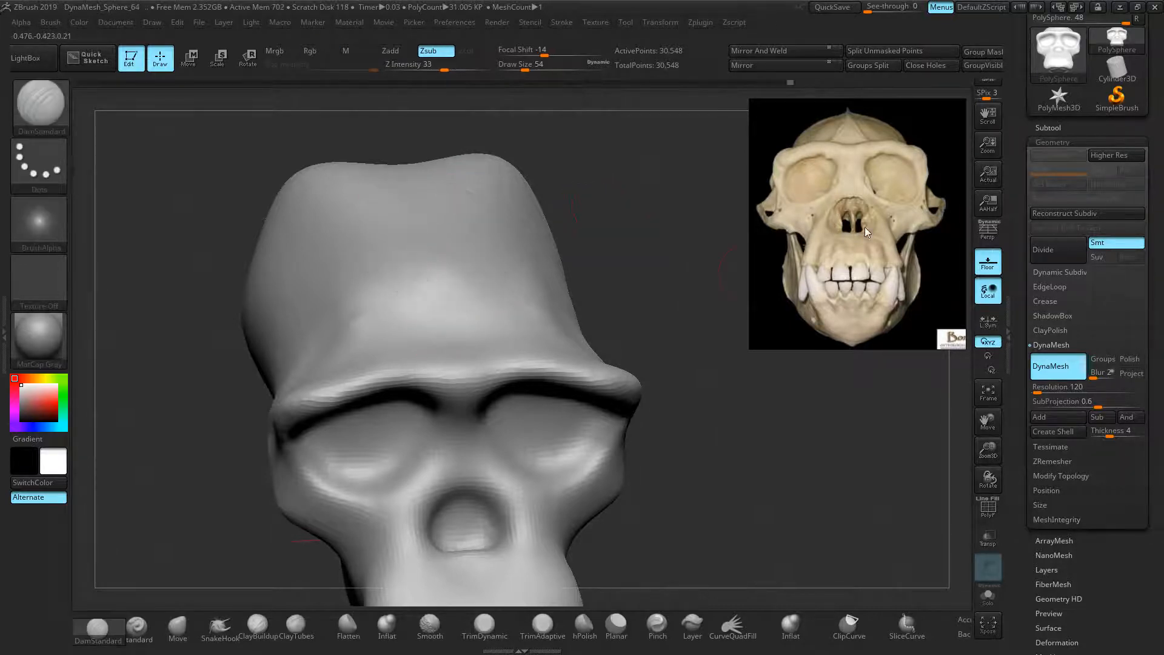
pyautogui.moveTo(625, 243)
pyautogui.mouseDown()
pyautogui.moveTo(621, 298)
pyautogui.moveTo(613, 273)
pyautogui.moveTo(679, 256)
pyautogui.mouseUp()
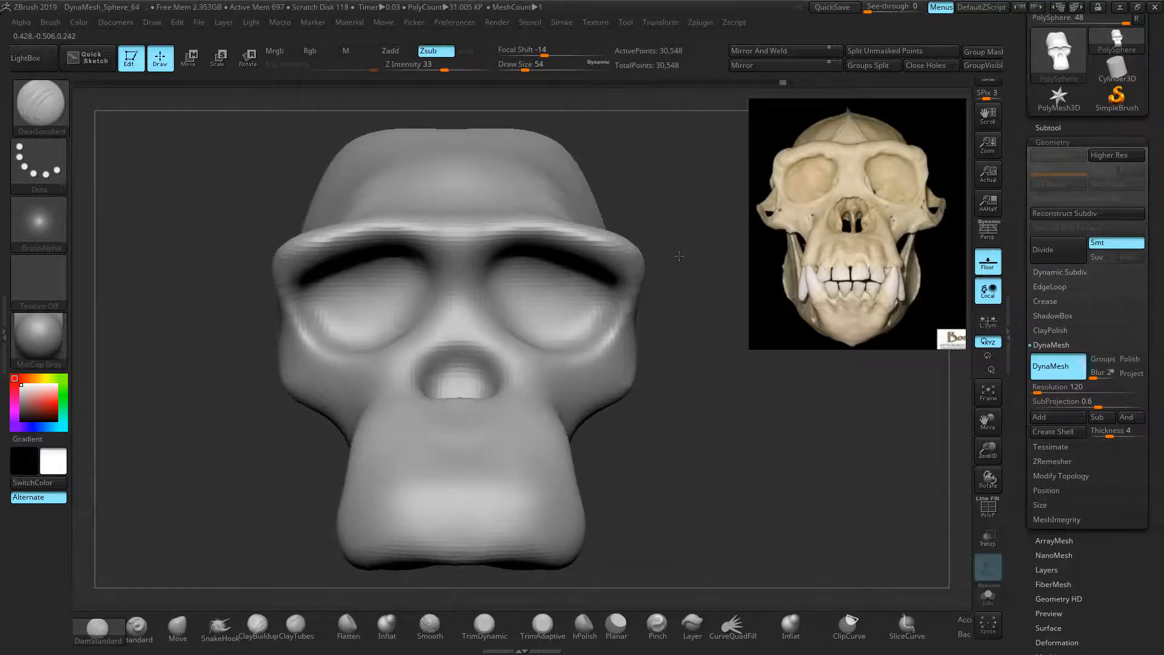
# Pinch the cranium's upper corners inward with an enlarged Move brush
pyautogui.click(174, 637)
pyautogui.keyDown('alt'); pyautogui.moveTo(628, 329); pyautogui.dragTo(624, 347, button='right'); pyautogui.keyUp('alt')
pyautogui.press(']')
pyautogui.press(']')
pyautogui.press(']')
pyautogui.press(']')
pyautogui.press(']')
pyautogui.press(']')
pyautogui.press(']')
pyautogui.press(']')
pyautogui.press(']')
pyautogui.press(']')
pyautogui.press(']')
pyautogui.press(']')
pyautogui.press(']')
pyautogui.press(']')
pyautogui.moveTo(542, 162); pyautogui.dragTo(495, 167)
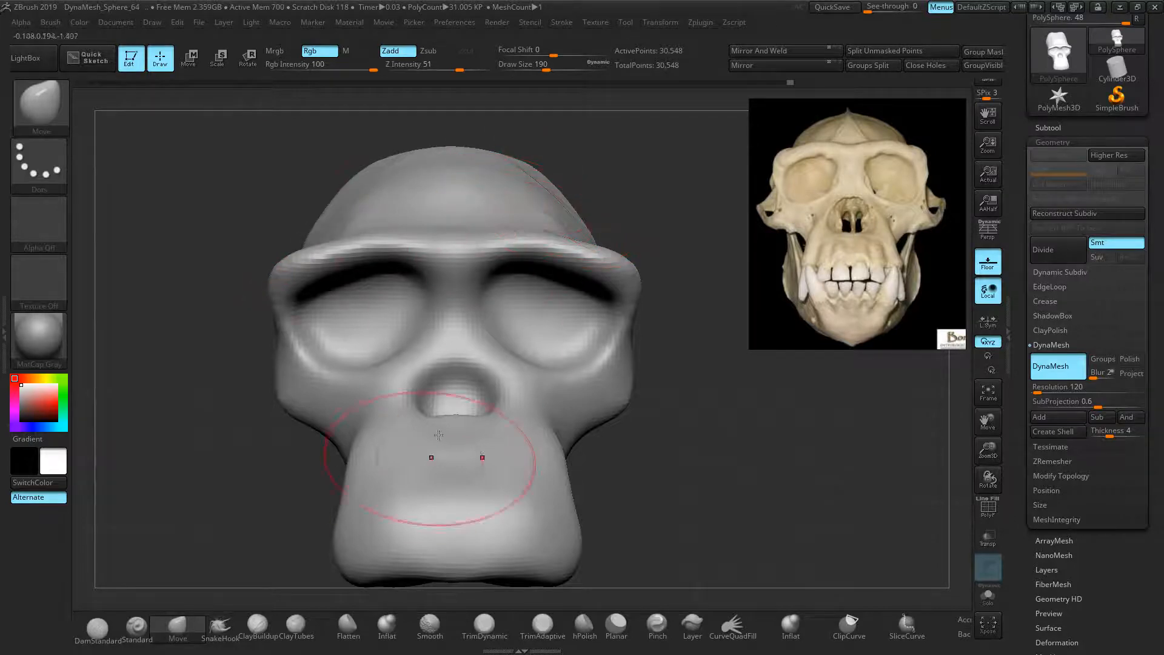
# Raise a mirrored sagittal crest from the brow to the cranium top with DamStandard
pyautogui.click(97, 627)
pyautogui.press('[')
pyautogui.press('[')
pyautogui.press('[')
pyautogui.press('[')
pyautogui.press('[')
pyautogui.press('[')
pyautogui.press('[')
pyautogui.press('[')
pyautogui.press('[')
pyautogui.press('[')
pyautogui.moveTo(499, 216)
pyautogui.mouseDown()
pyautogui.moveTo(519, 226)
pyautogui.moveTo(495, 216)
pyautogui.moveTo(452, 138)
pyautogui.mouseUp()
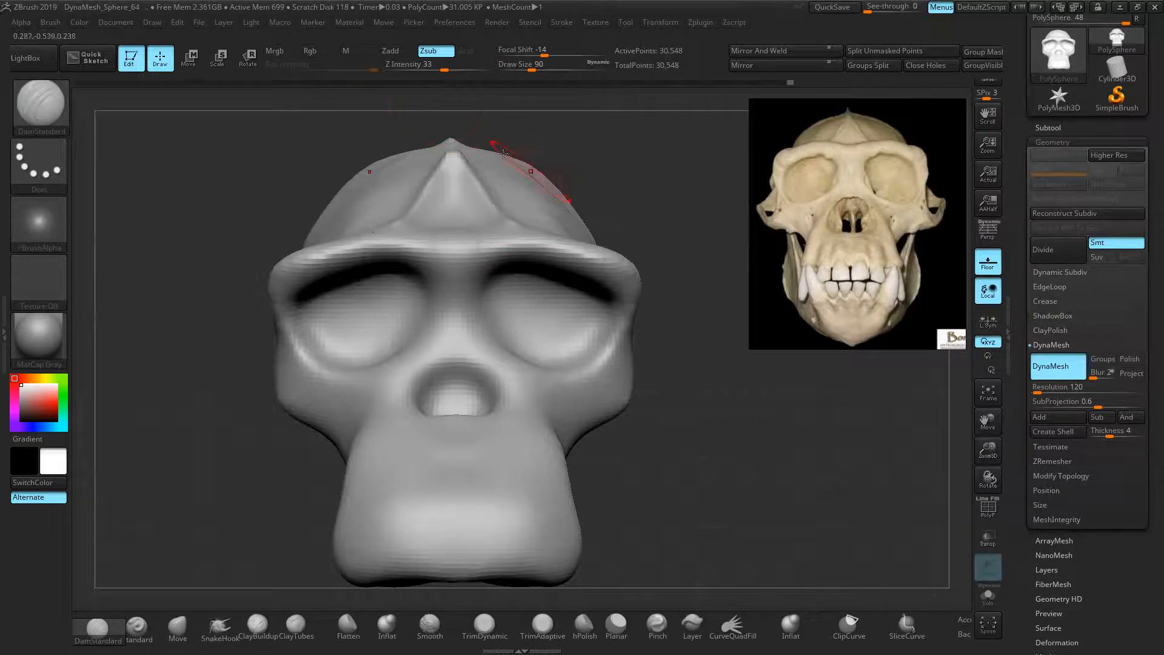
pyautogui.hotkey('ctrl', 'z')
pyautogui.moveTo(508, 230); pyautogui.dragTo(462, 155)
pyautogui.moveTo(569, 151); pyautogui.dragTo(454, 328)
# Smooth and reshape the sharp forehead ridges with the Standard brush
pyautogui.click(155, 632)
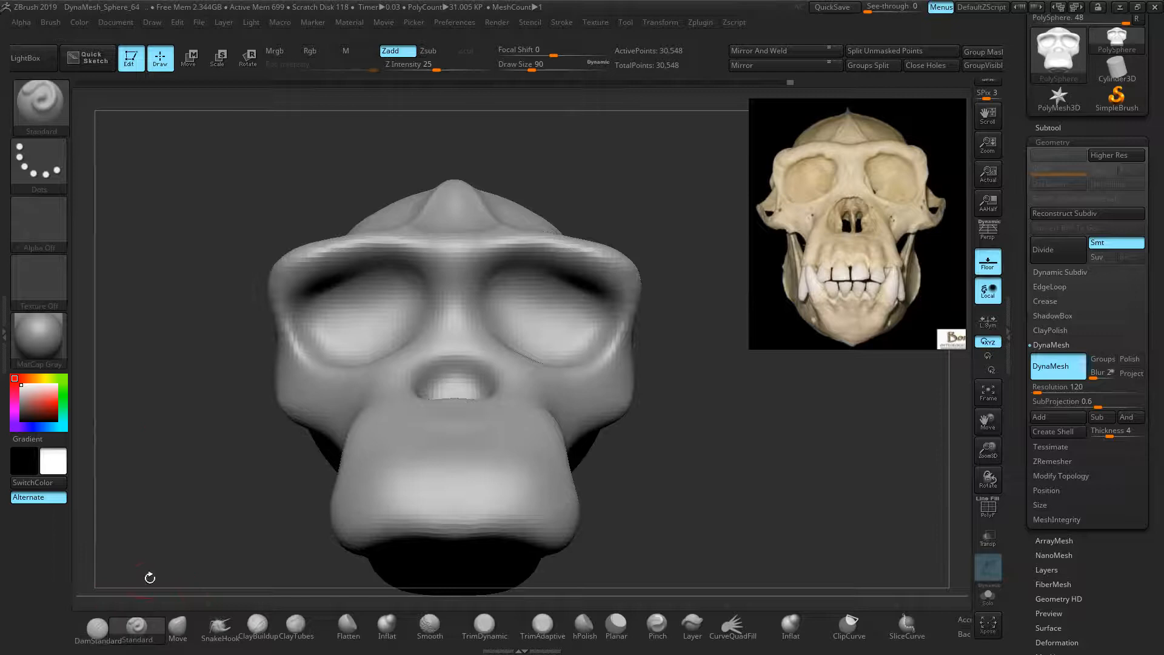
pyautogui.moveTo(152, 370); pyautogui.dragTo(159, 402)
pyautogui.keyDown('alt'); pyautogui.moveTo(174, 315); pyautogui.dragTo(184, 384); pyautogui.keyUp('alt')
pyautogui.moveTo(431, 270)
pyautogui.keyDown('shift'); pyautogui.mouseDown()
pyautogui.moveTo(447, 220)
pyautogui.moveTo(429, 158)
pyautogui.mouseUp(); pyautogui.keyUp('shift')
pyautogui.hotkey('ctrl', 'z')
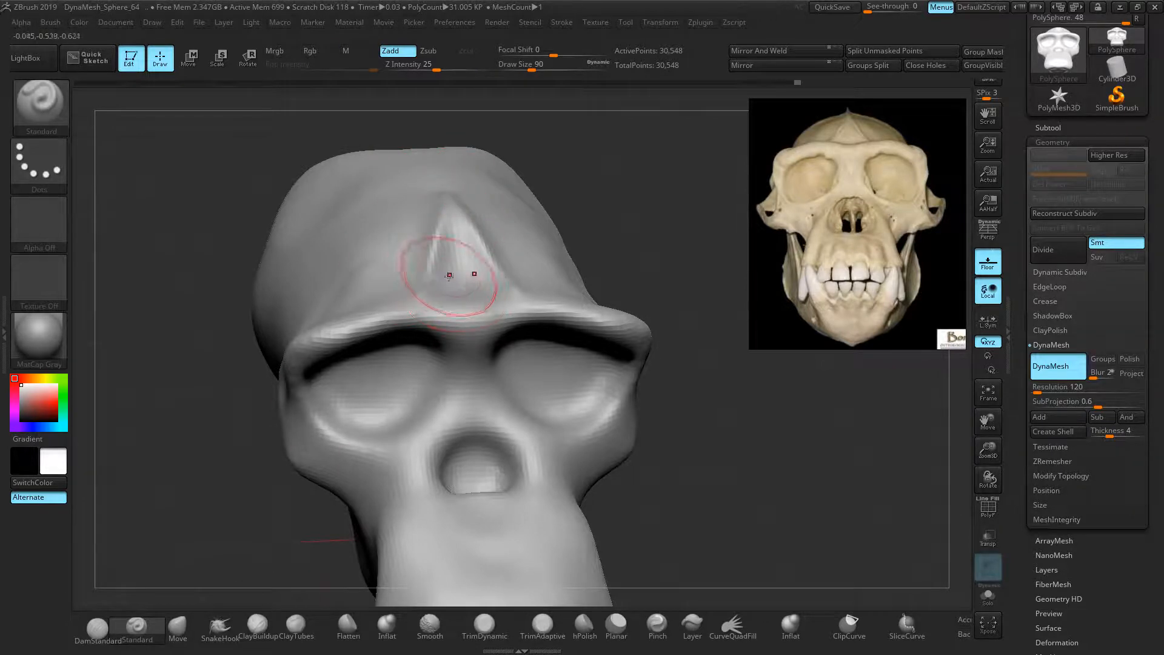
pyautogui.moveTo(456, 262); pyautogui.dragTo(461, 285)
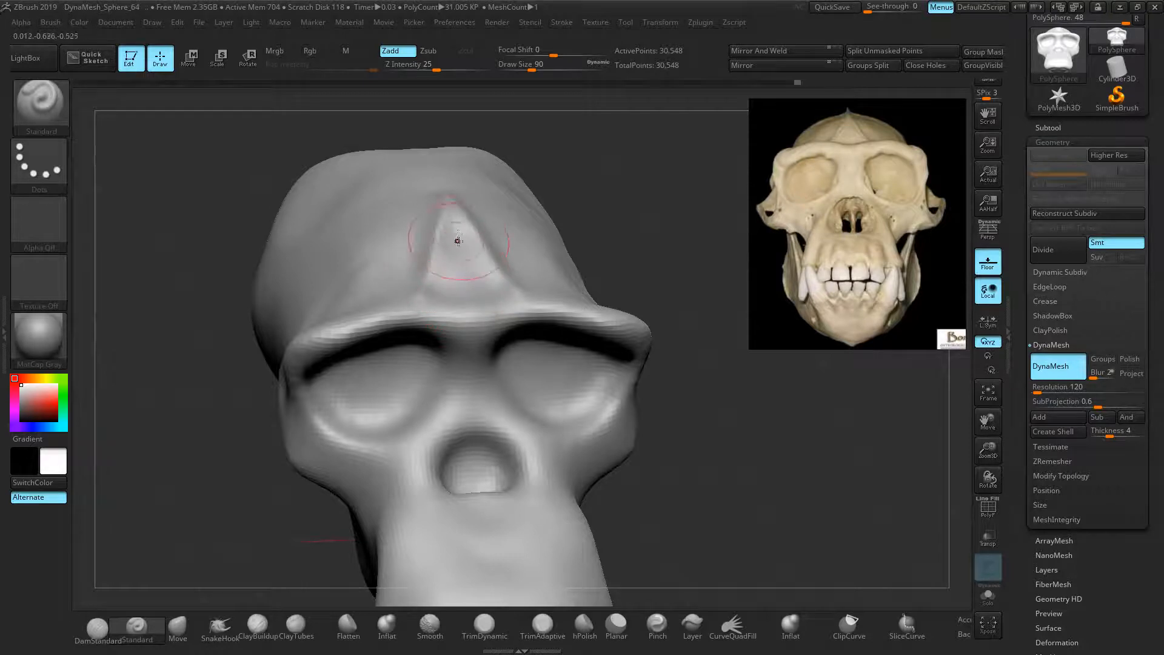
pyautogui.moveTo(584, 238)
pyautogui.mouseDown()
pyautogui.moveTo(652, 221)
pyautogui.moveTo(646, 204)
pyautogui.moveTo(664, 182)
pyautogui.moveTo(651, 206)
pyautogui.mouseUp()
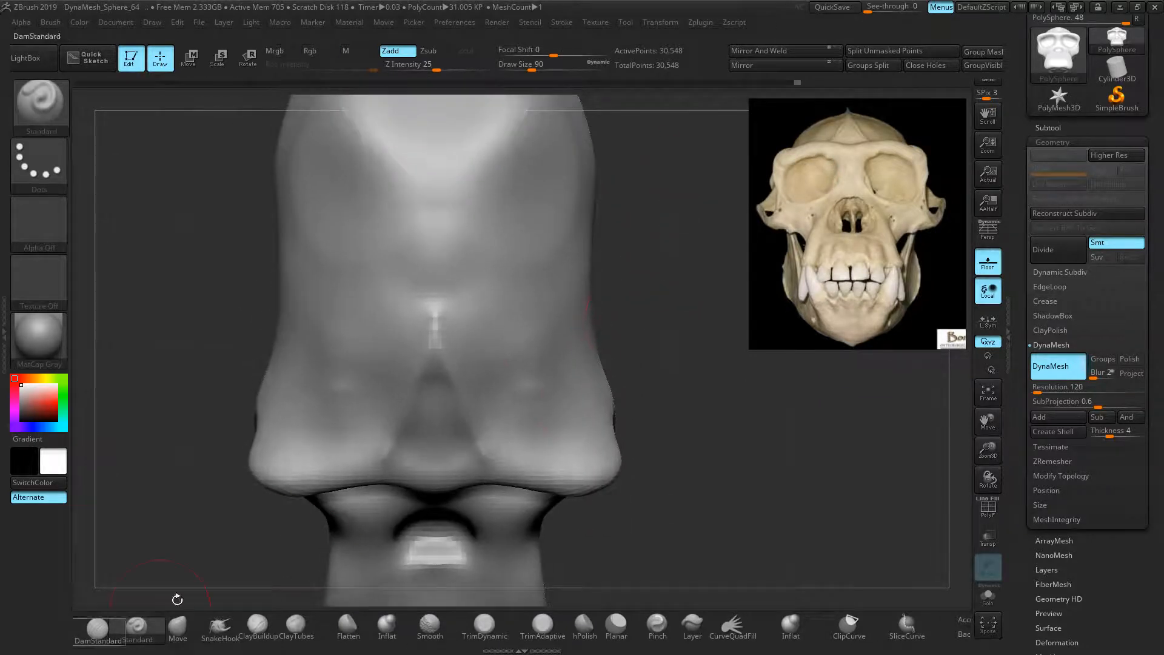
# Lower Z Intensity to 10 and lightly groove the brow-ridge midline with DamStandard
pyautogui.click(99, 629)
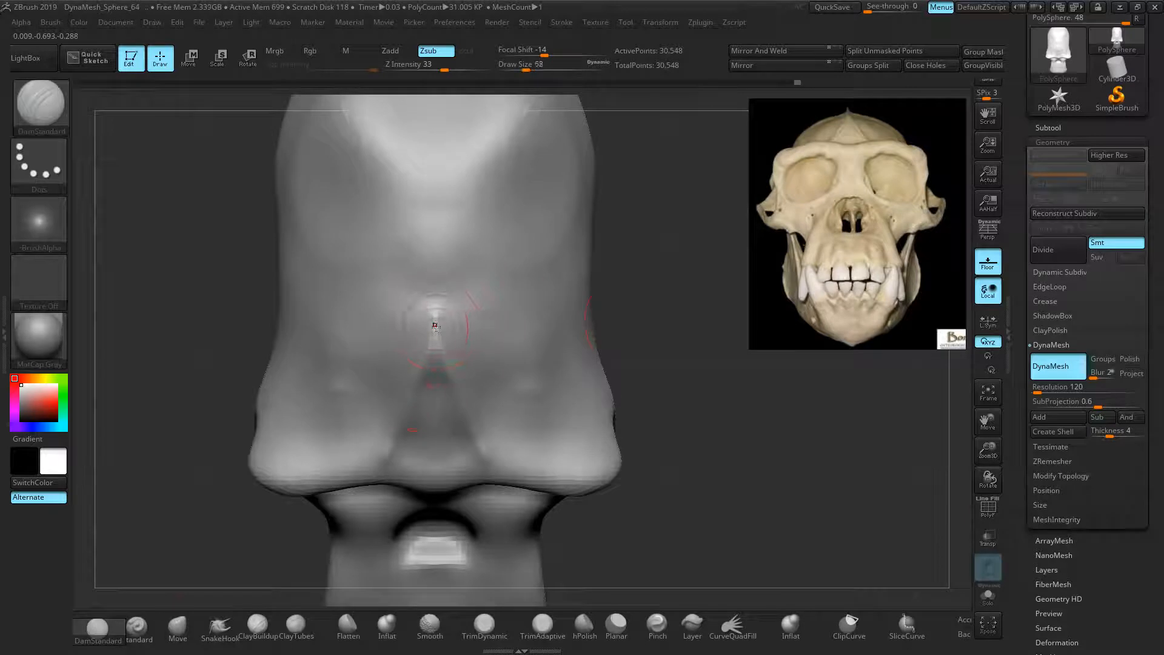
pyautogui.moveTo(432, 323); pyautogui.dragTo(437, 183)
pyautogui.hotkey('ctrl', 'z')
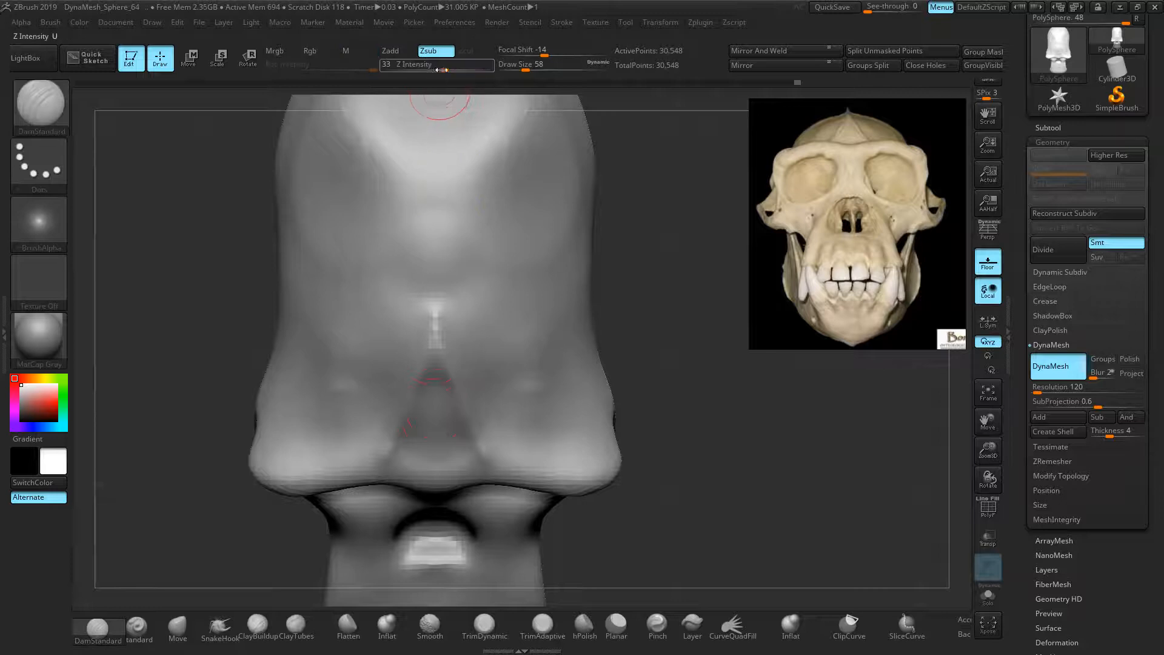
pyautogui.write('10')
pyautogui.press('Return')
pyautogui.moveTo(436, 328); pyautogui.dragTo(436, 287)
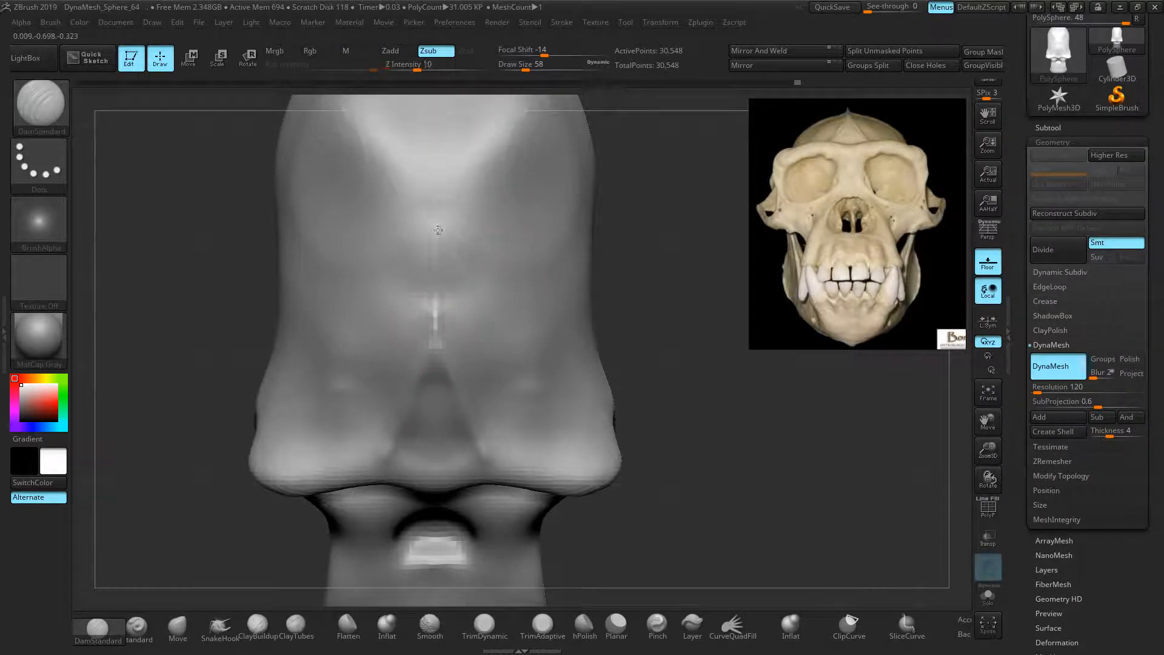
pyautogui.moveTo(638, 204)
pyautogui.mouseDown()
pyautogui.moveTo(633, 242)
pyautogui.moveTo(652, 239)
pyautogui.moveTo(632, 184)
pyautogui.mouseUp()
pyautogui.keyDown('ctrl'); pyautogui.moveTo(721, 394); pyautogui.dragTo(720, 357, button='right'); pyautogui.keyUp('ctrl')
pyautogui.keyDown('alt'); pyautogui.moveTo(720, 358); pyautogui.dragTo(722, 341, button='right'); pyautogui.keyUp('alt')
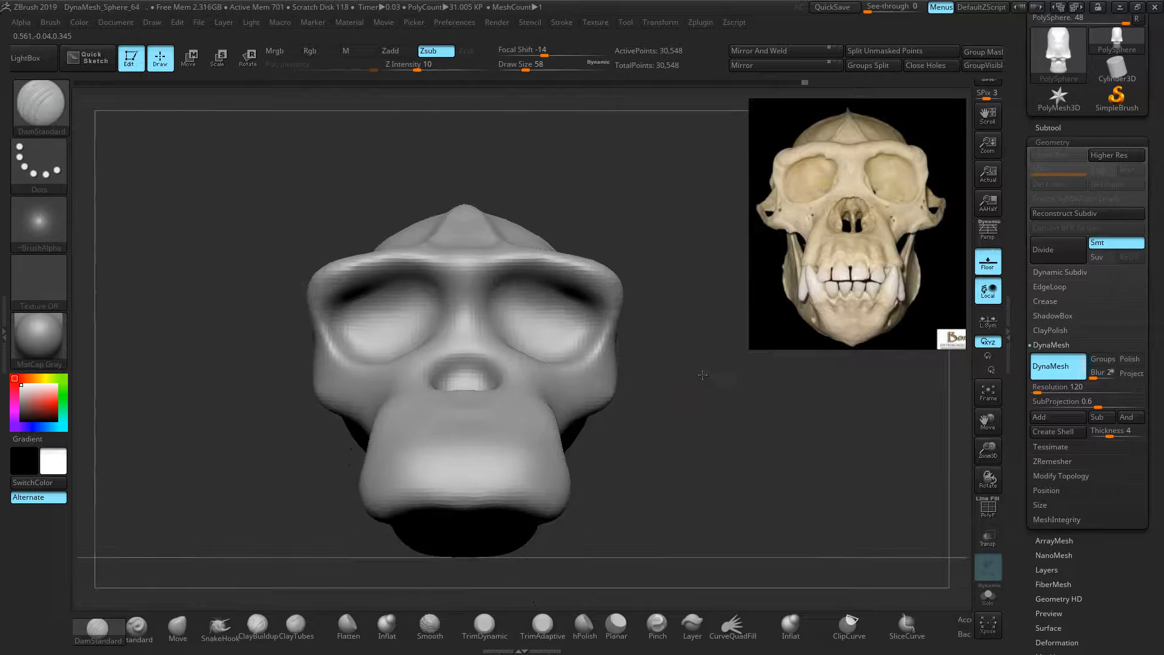
# From a low three-quarter view, carve a short mirrored DamStandard groove along the eye socket rim
pyautogui.moveTo(587, 442); pyautogui.dragTo(538, 296, button='right')
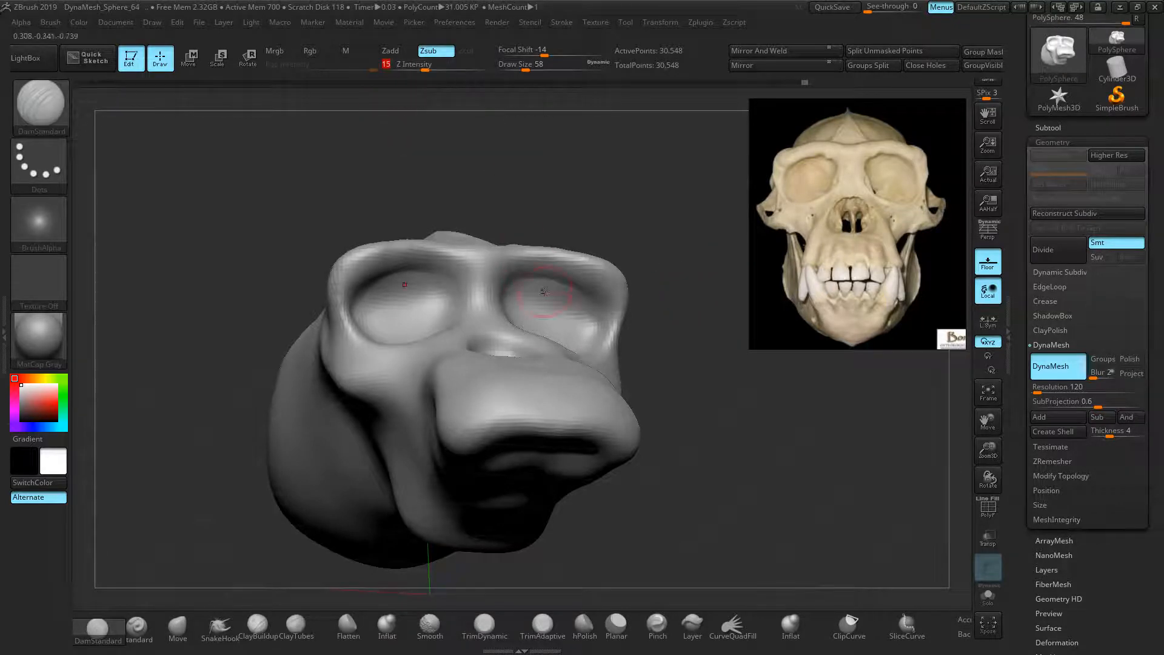
pyautogui.moveTo(540, 276); pyautogui.dragTo(584, 296)
pyautogui.moveTo(677, 267); pyautogui.dragTo(601, 380)
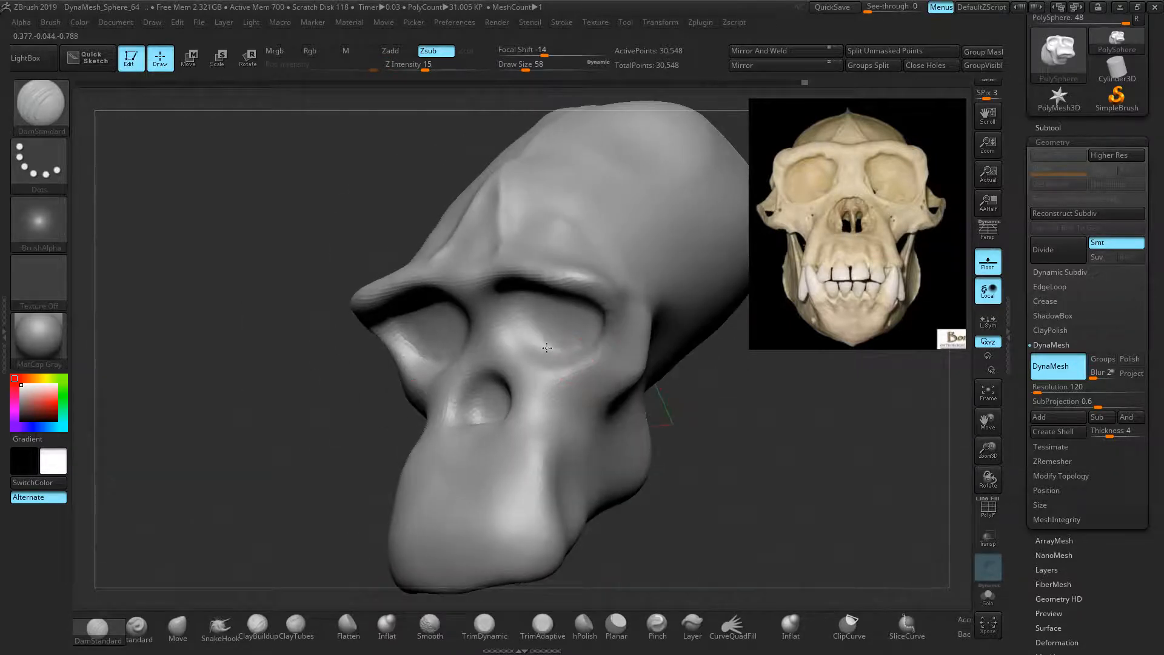
pyautogui.moveTo(665, 465); pyautogui.dragTo(682, 385)
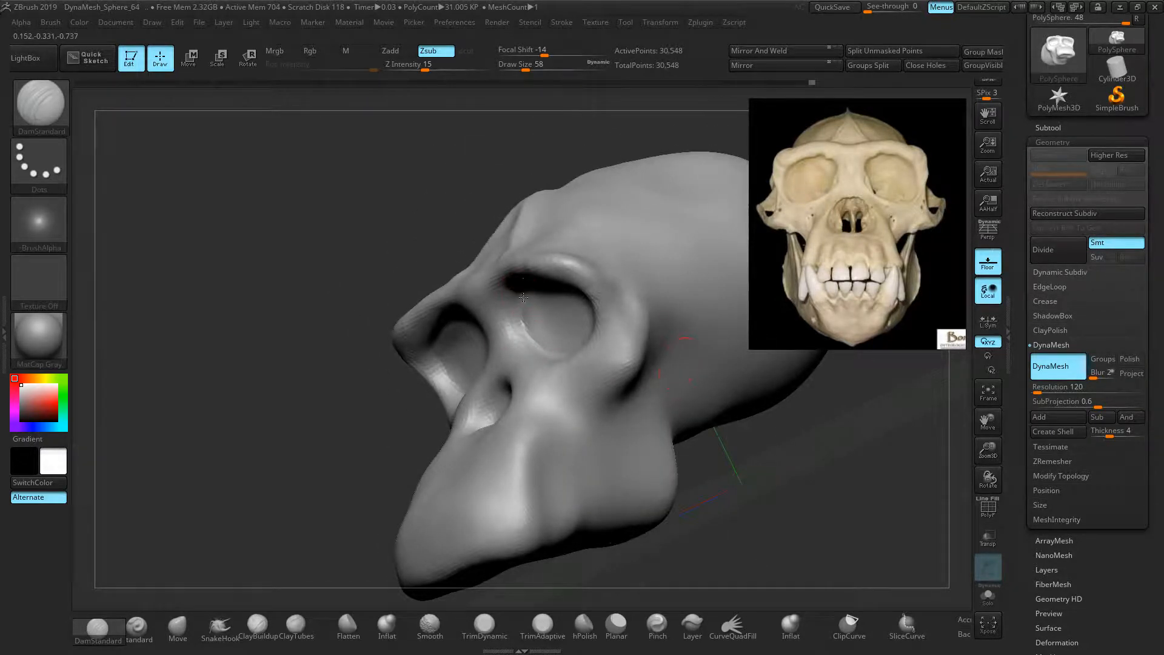
pyautogui.moveTo(317, 411); pyautogui.dragTo(597, 347)
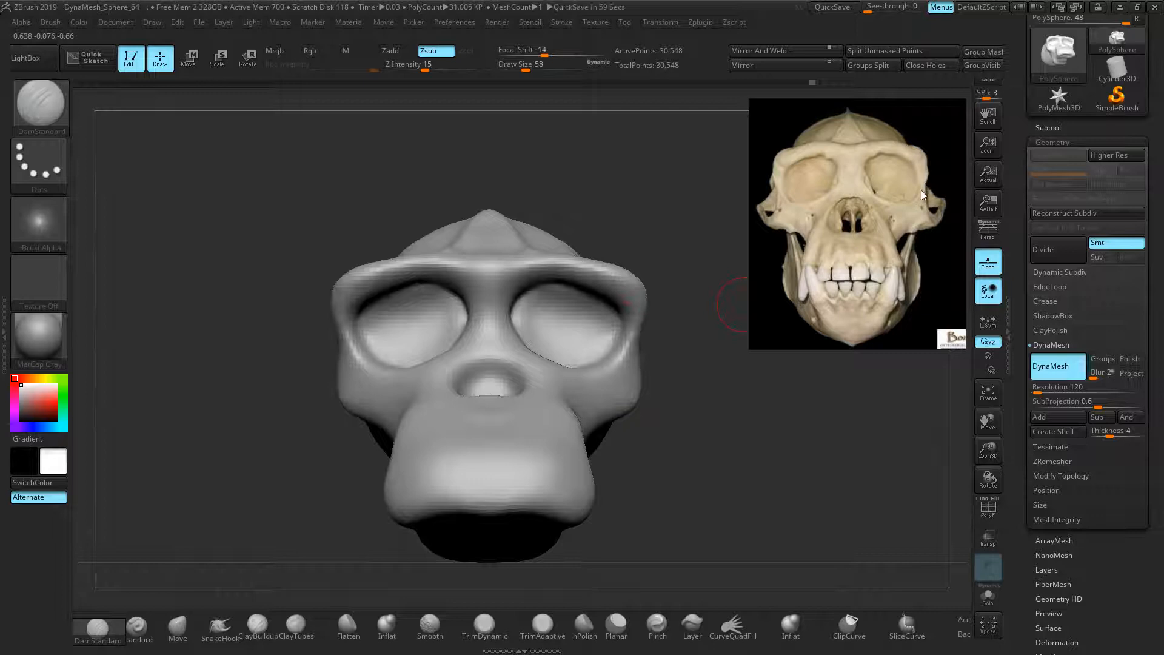
# Zoom the reference and carve a mirrored groove around the nasal opening's rim
pyautogui.keyDown('ctrl'); pyautogui.scroll(3, 919, 196); pyautogui.keyUp('ctrl')
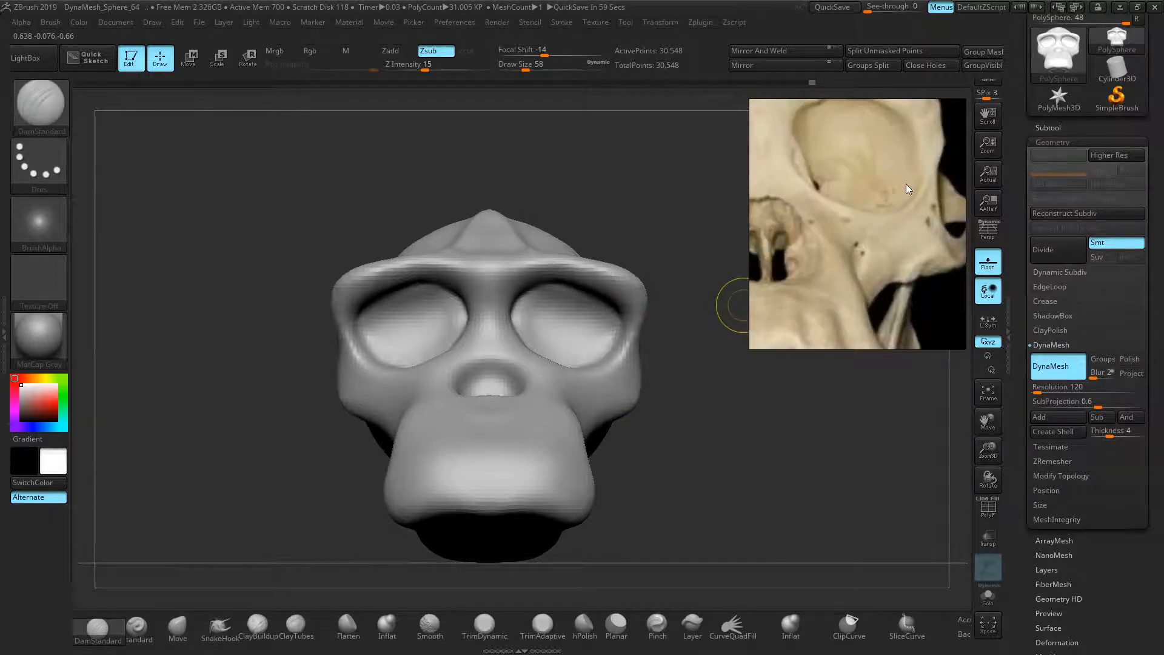
pyautogui.moveTo(912, 180); pyautogui.dragTo(896, 184, button='middle')
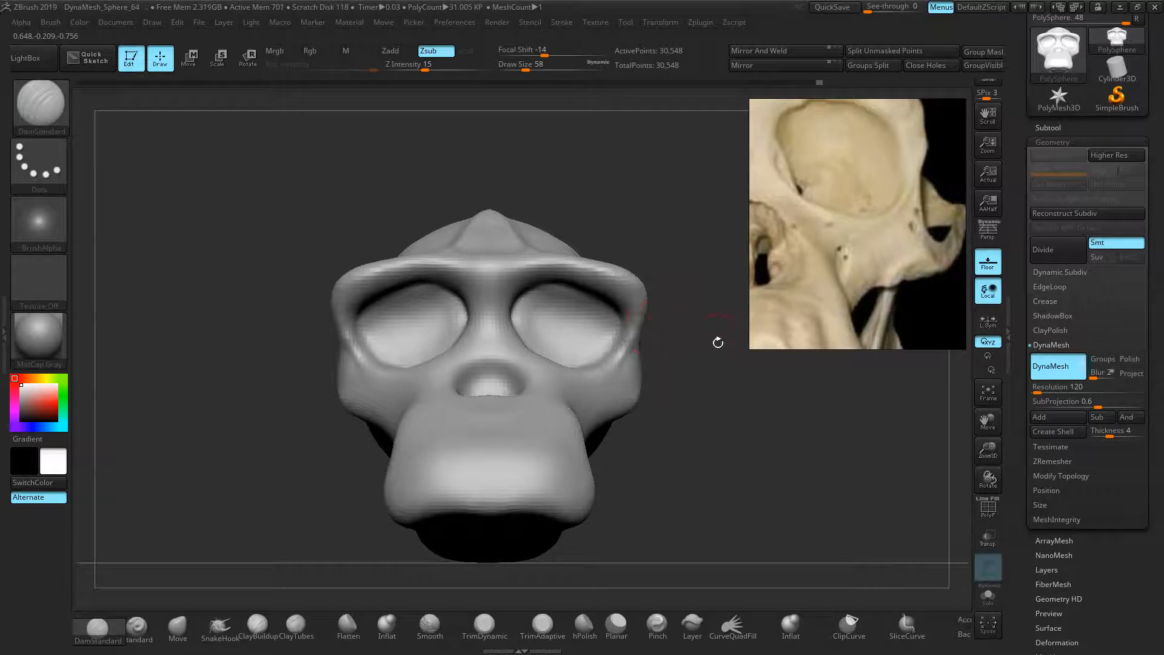
pyautogui.moveTo(776, 345)
pyautogui.mouseDown(button='right')
pyautogui.moveTo(781, 385)
pyautogui.moveTo(739, 415)
pyautogui.mouseUp(button='right')
pyautogui.keyDown('alt'); pyautogui.moveTo(739, 416); pyautogui.dragTo(740, 390, button='right'); pyautogui.keyUp('alt')
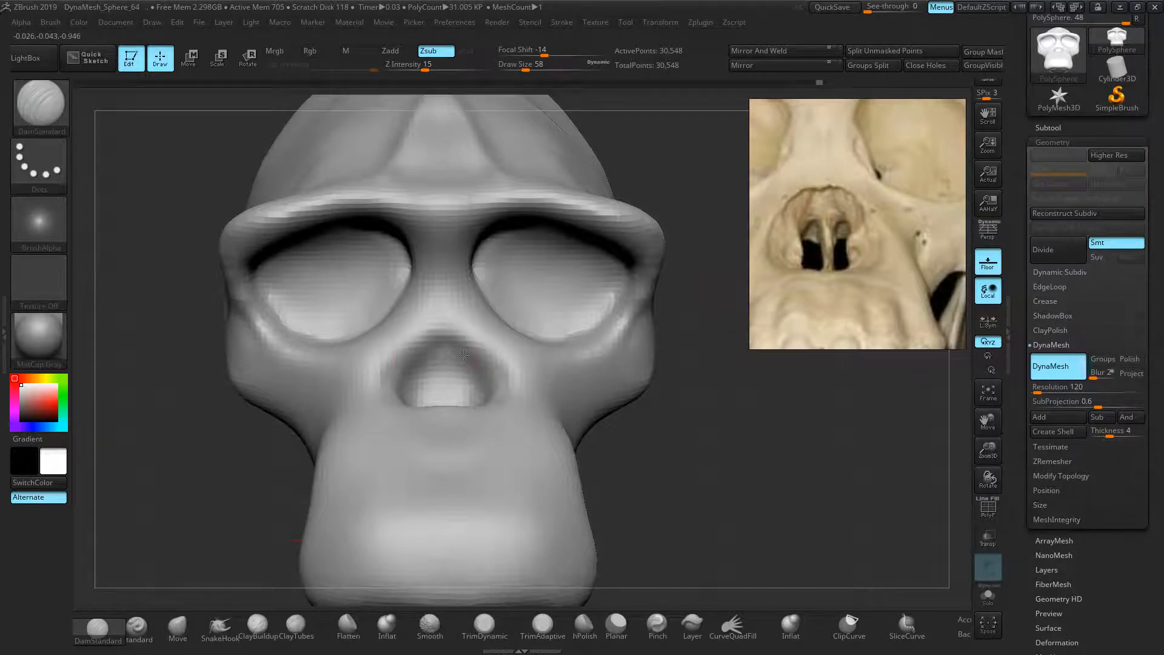
pyautogui.moveTo(638, 419)
pyautogui.mouseDown()
pyautogui.moveTo(697, 448)
pyautogui.moveTo(469, 383)
pyautogui.mouseUp()
pyautogui.moveTo(600, 478); pyautogui.dragTo(481, 442)
pyautogui.moveTo(658, 412); pyautogui.dragTo(662, 359)
pyautogui.moveTo(471, 389); pyautogui.dragTo(424, 355)
# Remesh the skull to 29,942 points and extend the groove along the eye sockets' lower rims
pyautogui.moveTo(697, 394)
pyautogui.mouseDown()
pyautogui.moveTo(649, 400)
pyautogui.moveTo(698, 418)
pyautogui.moveTo(686, 425)
pyautogui.moveTo(725, 398)
pyautogui.moveTo(696, 386)
pyautogui.mouseUp()
pyautogui.moveTo(613, 349); pyautogui.dragTo(612, 355)
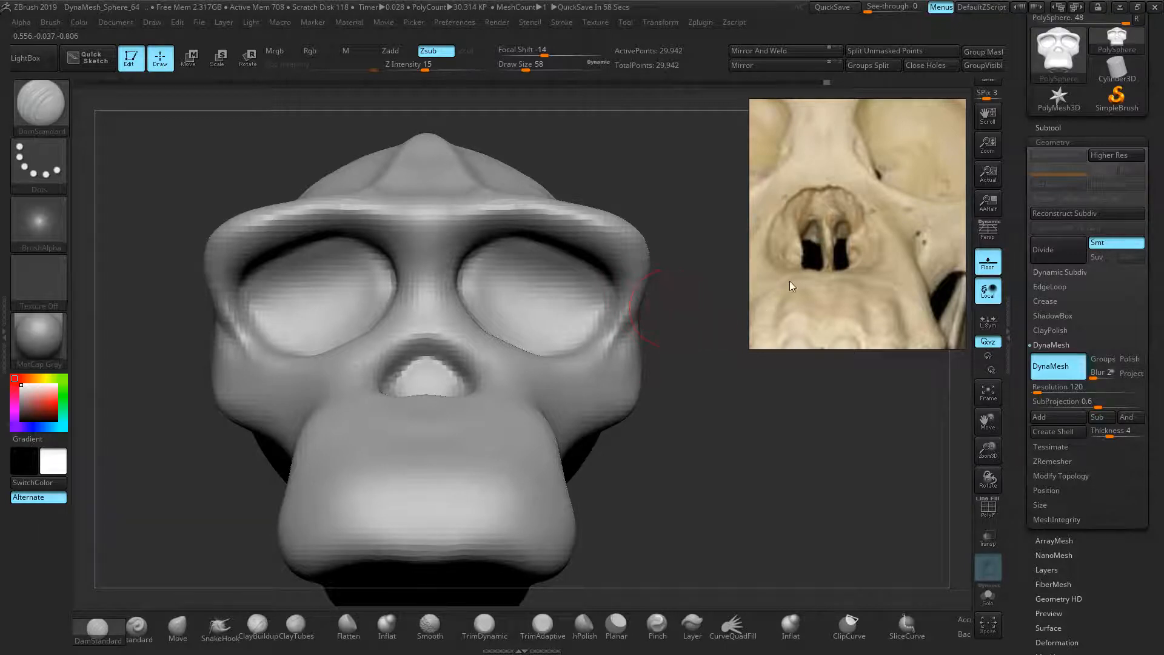
pyautogui.moveTo(821, 258); pyautogui.dragTo(828, 242, button='middle')
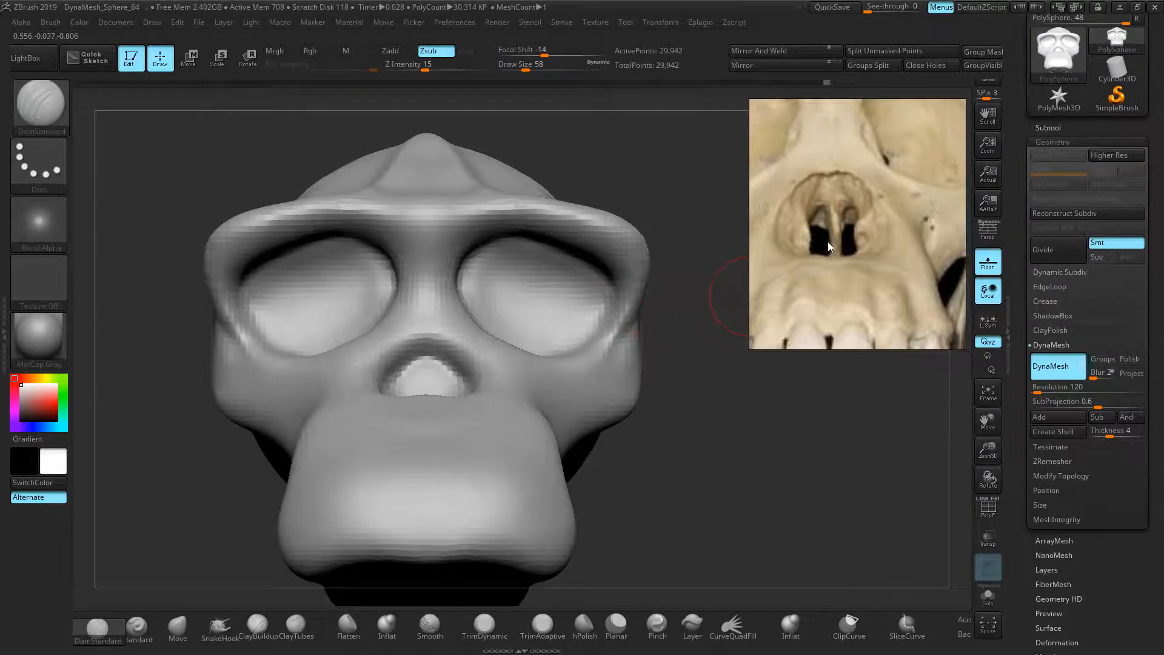
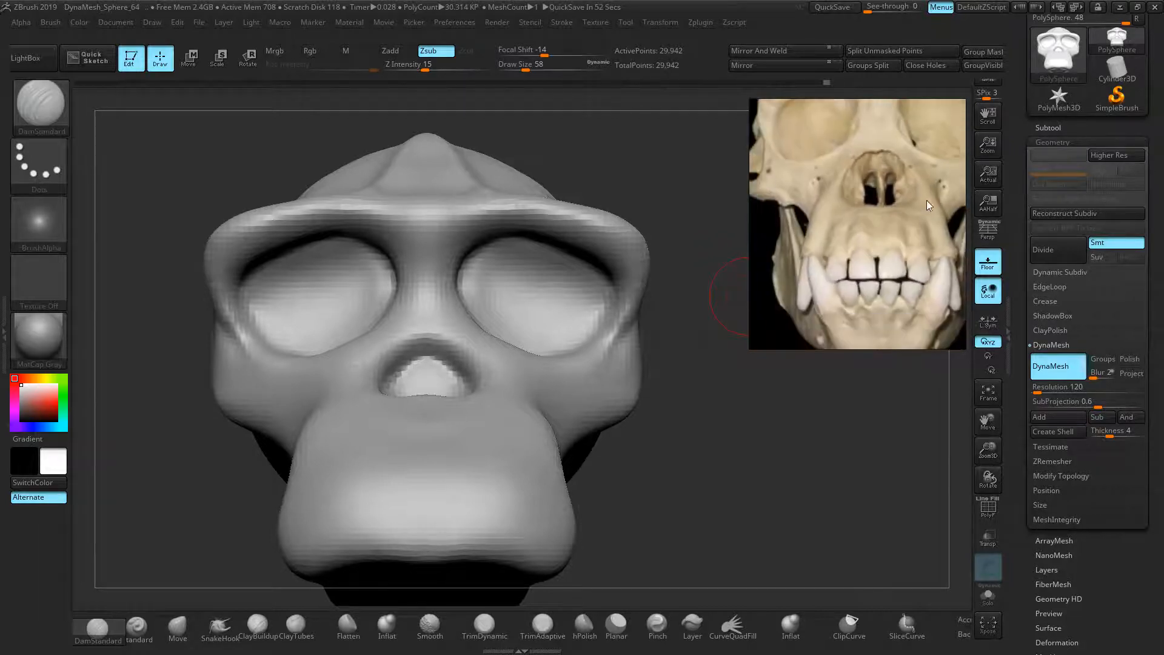
# With an enlarged Move brush, pull the upper and lower muzzle sides inward symmetrically
pyautogui.click(178, 627)
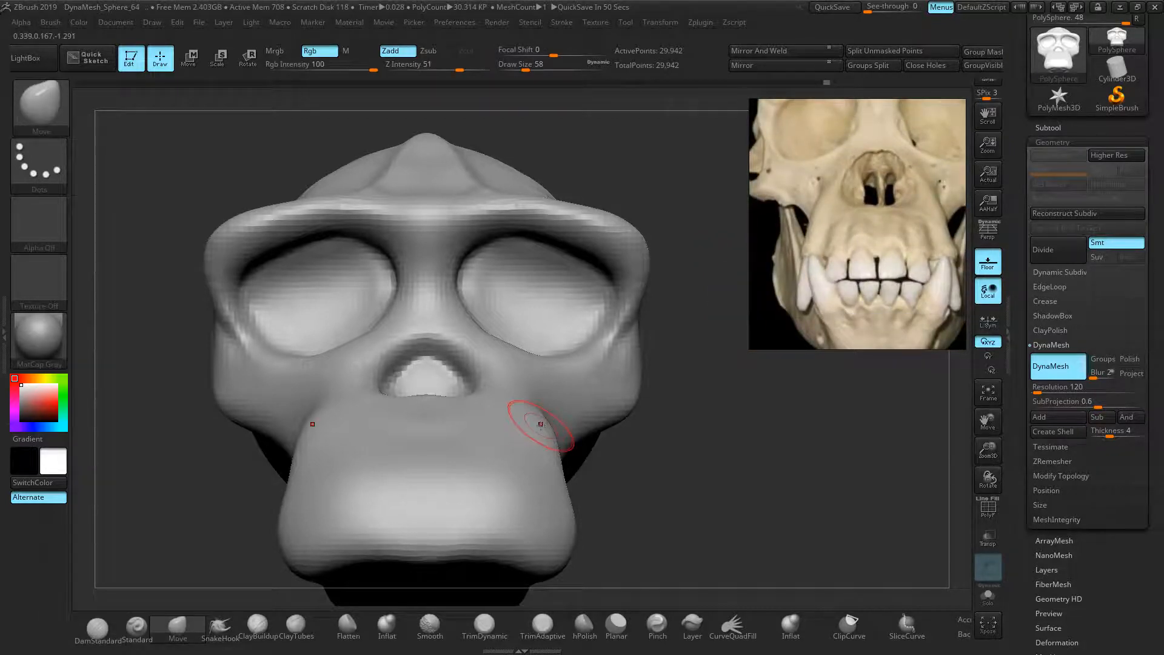
pyautogui.press(']')
pyautogui.press(']')
pyautogui.press(']')
pyautogui.press(']')
pyautogui.moveTo(542, 430); pyautogui.dragTo(502, 425)
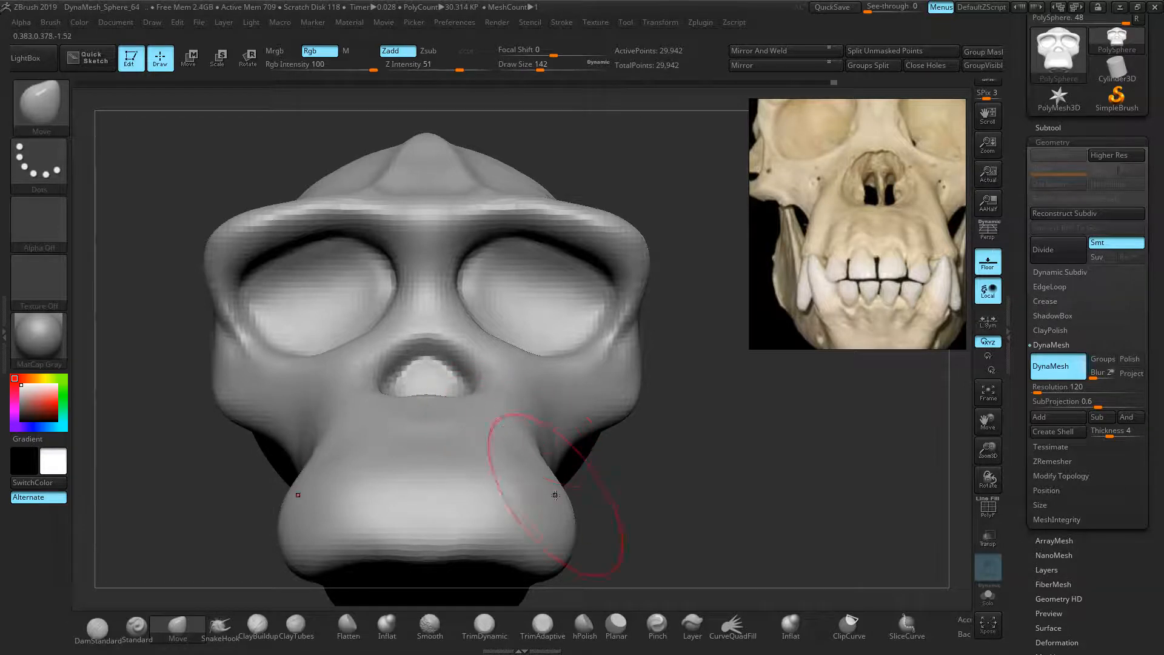
pyautogui.moveTo(559, 517); pyautogui.dragTo(547, 520)
pyautogui.moveTo(541, 473); pyautogui.dragTo(550, 475)
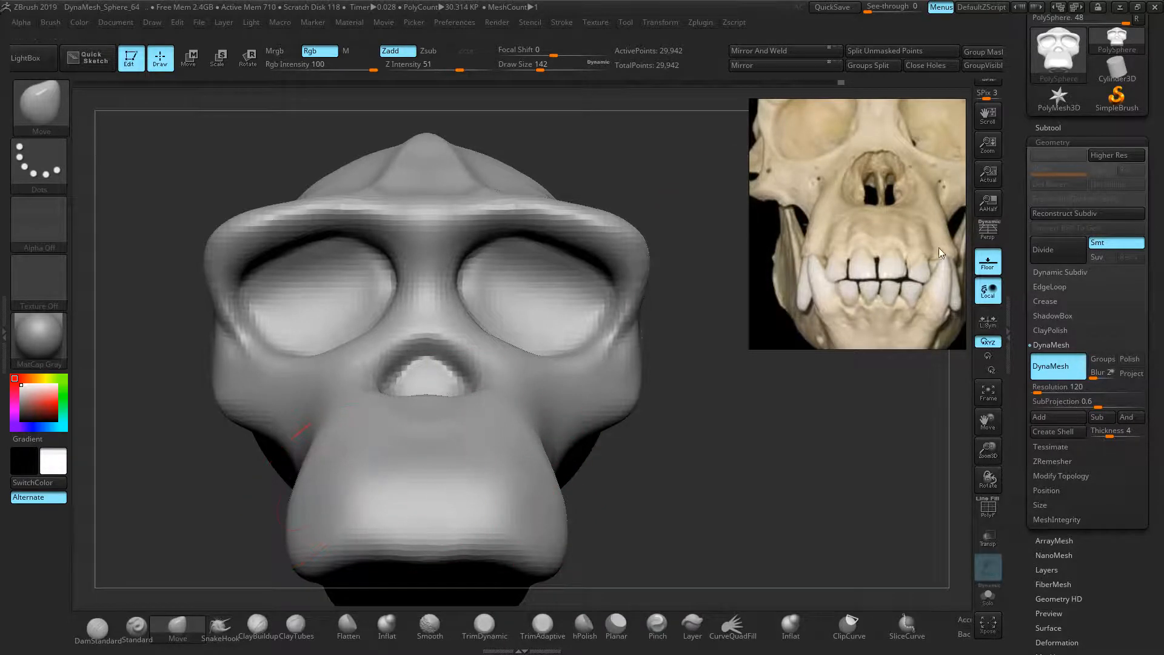
# With the Standard brush at size 26, raise mirrored ridges down both muzzle sides
pyautogui.click(137, 626)
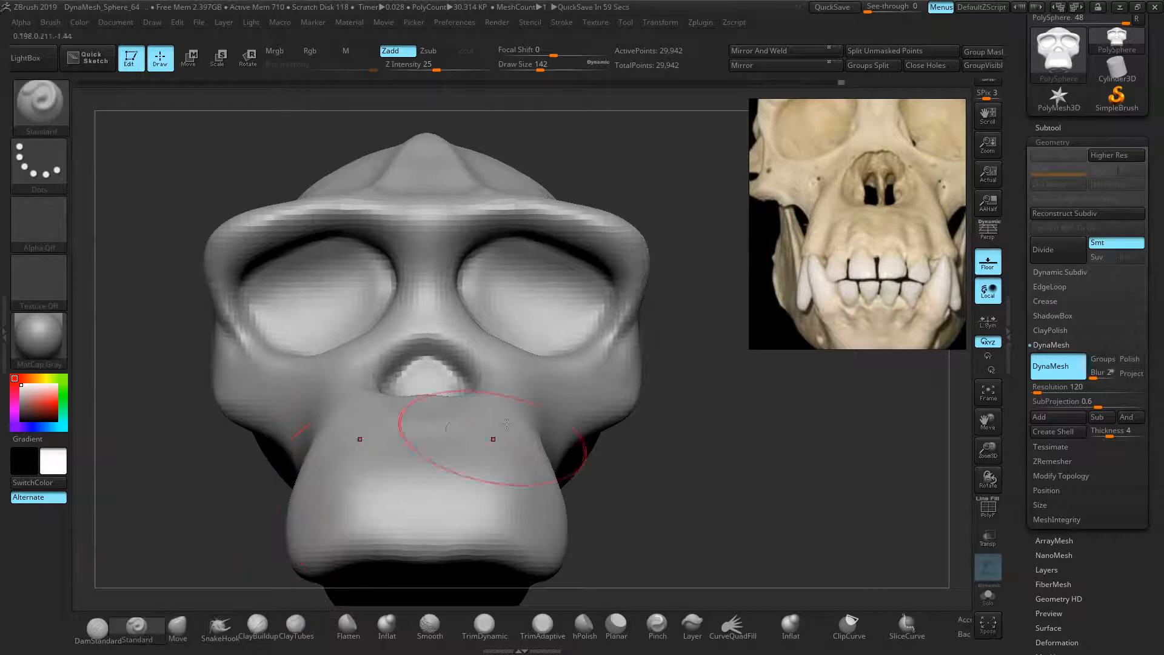
pyautogui.press('[')
pyautogui.press('[')
pyautogui.press('[')
pyautogui.press('[')
pyautogui.press('[')
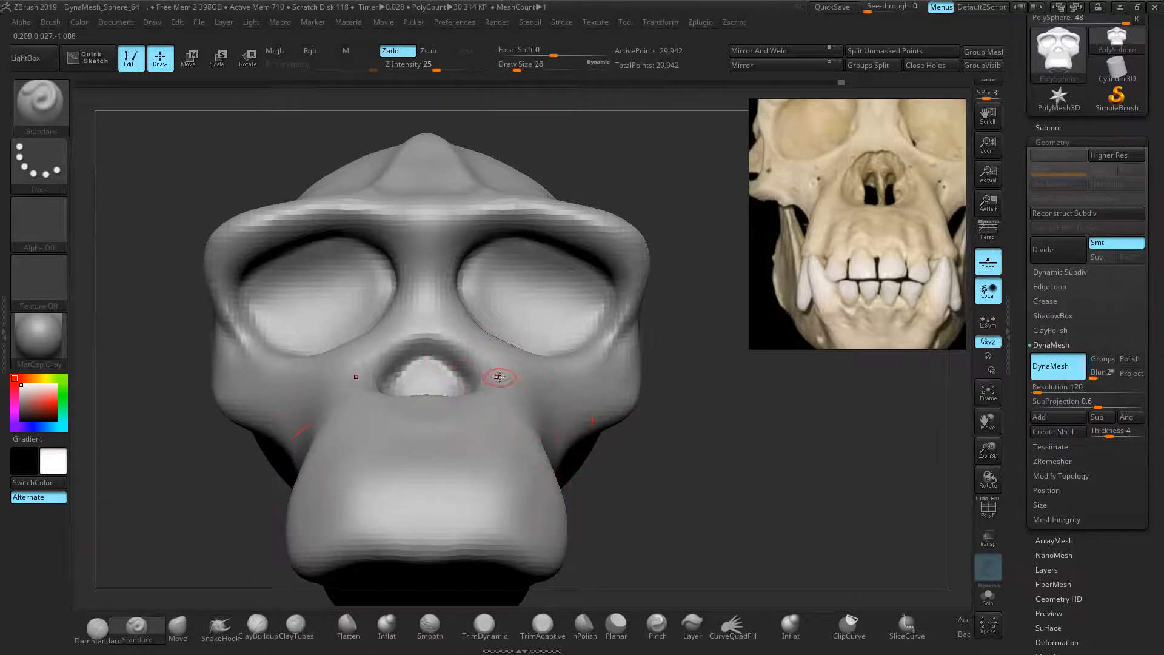
pyautogui.moveTo(511, 412); pyautogui.dragTo(559, 531)
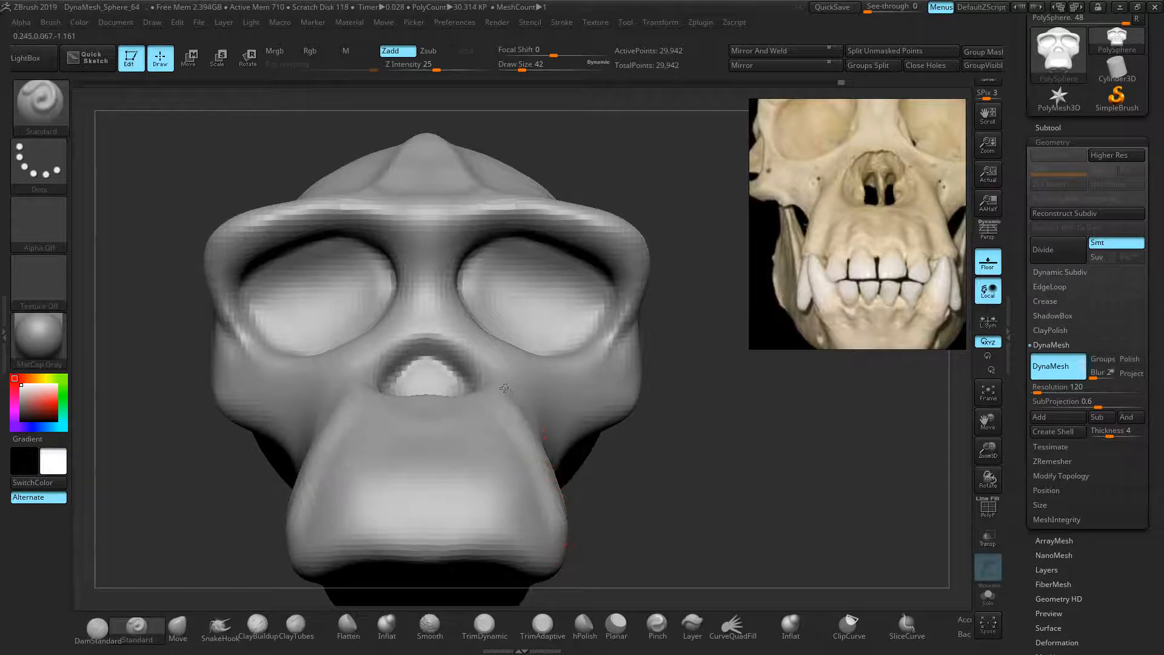
pyautogui.moveTo(536, 467); pyautogui.dragTo(545, 543)
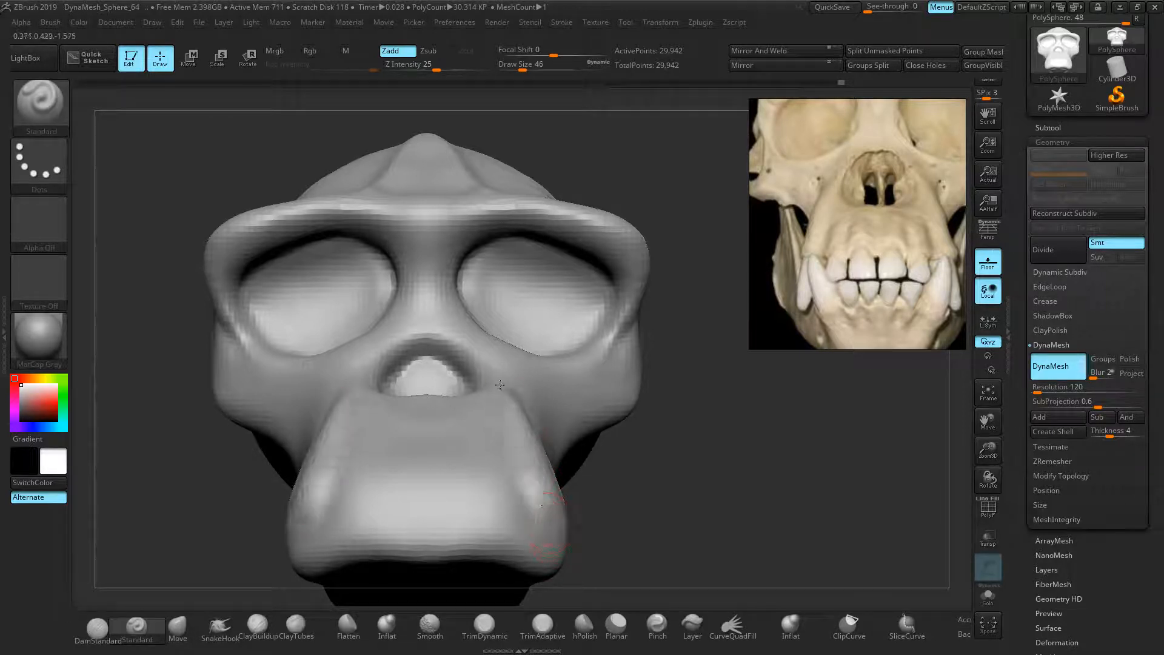
pyautogui.moveTo(517, 424); pyautogui.dragTo(549, 526)
pyautogui.moveTo(517, 406)
pyautogui.keyDown('shift'); pyautogui.mouseDown()
pyautogui.moveTo(540, 510)
pyautogui.moveTo(532, 471)
pyautogui.moveTo(542, 480)
pyautogui.mouseUp(); pyautogui.keyUp('shift')
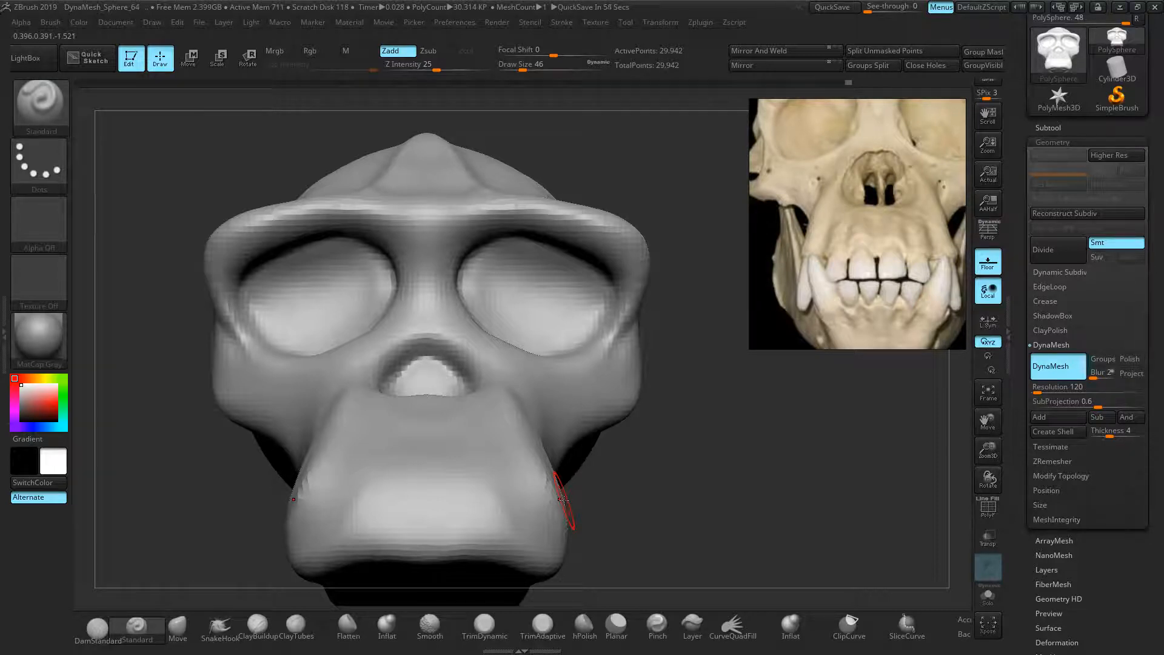
# Smooth the bumpy muzzle sides and soften the muzzle crease, undoing two failed strokes
pyautogui.keyDown('shift'); pyautogui.moveTo(549, 477); pyautogui.dragTo(554, 507); pyautogui.keyUp('shift')
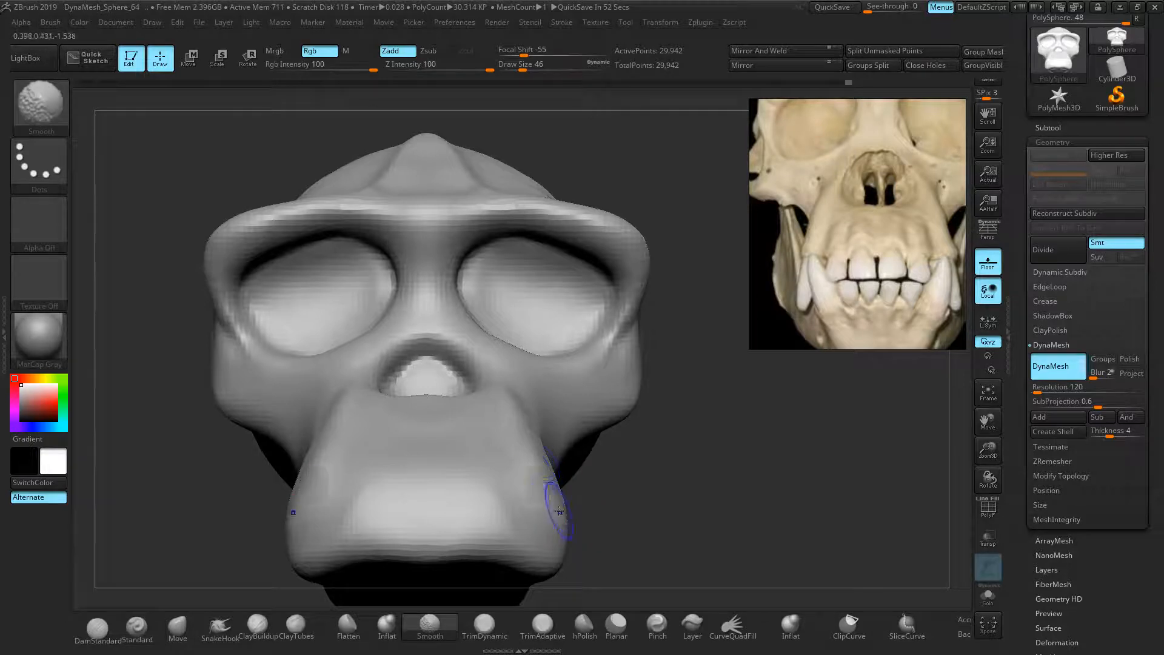
pyautogui.moveTo(507, 459); pyautogui.dragTo(530, 529)
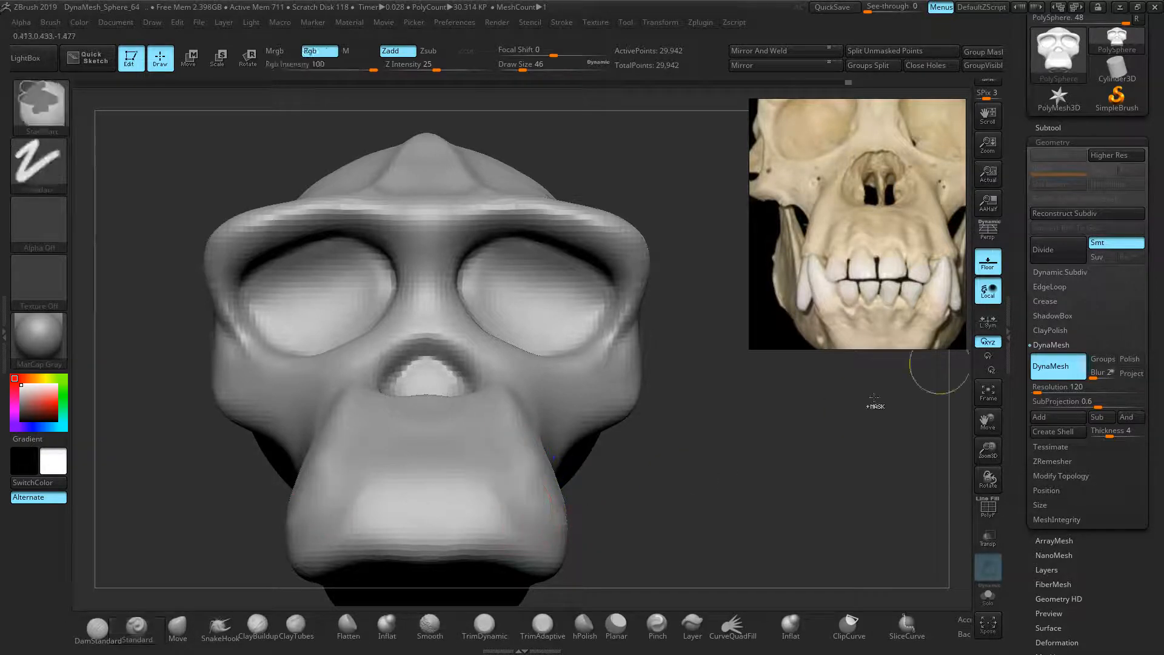
pyautogui.keyDown('shift'); pyautogui.moveTo(521, 479); pyautogui.dragTo(557, 541); pyautogui.keyUp('shift')
pyautogui.moveTo(644, 499); pyautogui.dragTo(529, 482)
pyautogui.moveTo(528, 435); pyautogui.dragTo(455, 530)
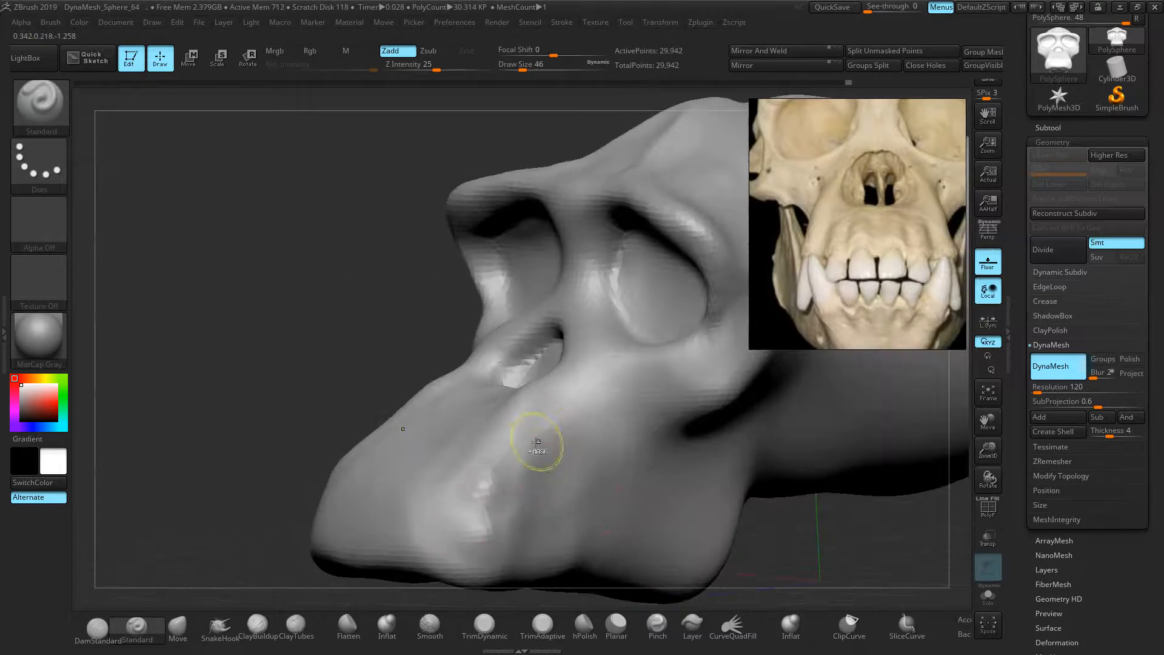
pyautogui.hotkey('ctrl', 'z')
pyautogui.moveTo(545, 431)
pyautogui.mouseDown()
pyautogui.moveTo(491, 534)
pyautogui.moveTo(555, 418)
pyautogui.mouseUp()
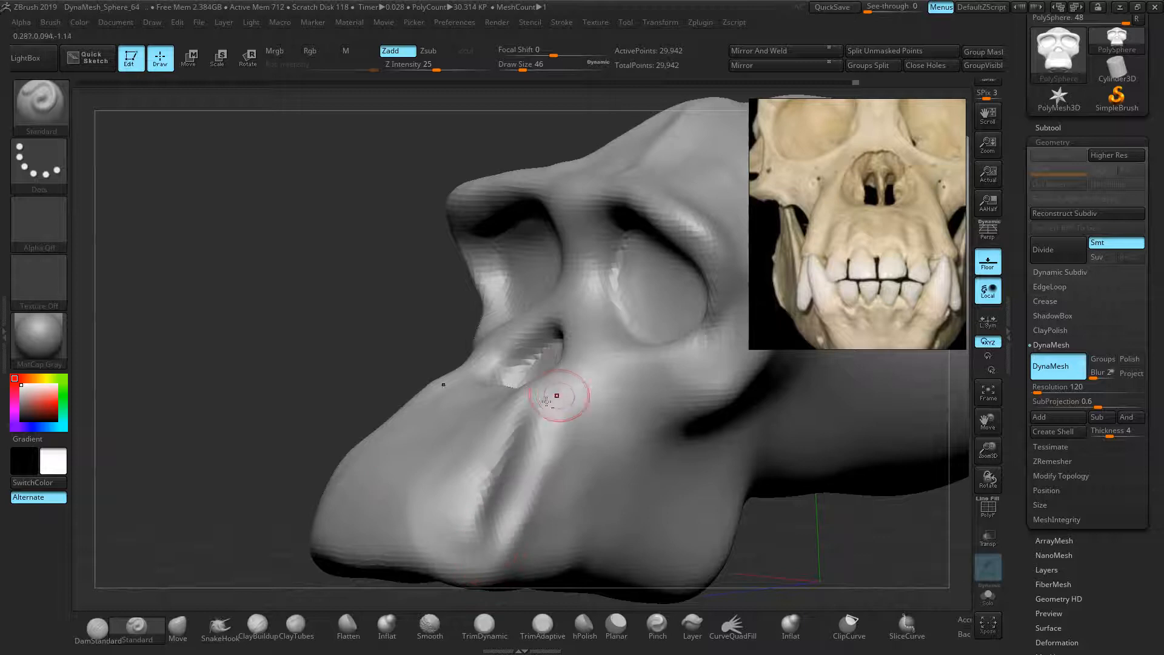
pyautogui.hotkey('ctrl', 'z')
pyautogui.moveTo(486, 506)
pyautogui.keyDown('shift'); pyautogui.mouseDown()
pyautogui.moveTo(483, 528)
pyautogui.moveTo(481, 517)
pyautogui.mouseUp(); pyautogui.keyUp('shift')
pyautogui.moveTo(484, 561); pyautogui.dragTo(528, 485)
pyautogui.moveTo(471, 531)
pyautogui.keyDown('shift'); pyautogui.mouseDown()
pyautogui.moveTo(525, 486)
pyautogui.moveTo(481, 515)
pyautogui.mouseUp(); pyautogui.keyUp('shift')
# From the front, build up the mirrored nasal-opening rim and reshape the lower muzzle
pyautogui.moveTo(352, 376)
pyautogui.mouseDown()
pyautogui.moveTo(484, 470)
pyautogui.moveTo(644, 517)
pyautogui.mouseUp()
pyautogui.moveTo(528, 357); pyautogui.dragTo(486, 310)
pyautogui.moveTo(533, 384)
pyautogui.mouseDown()
pyautogui.moveTo(488, 312)
pyautogui.moveTo(520, 373)
pyautogui.mouseUp()
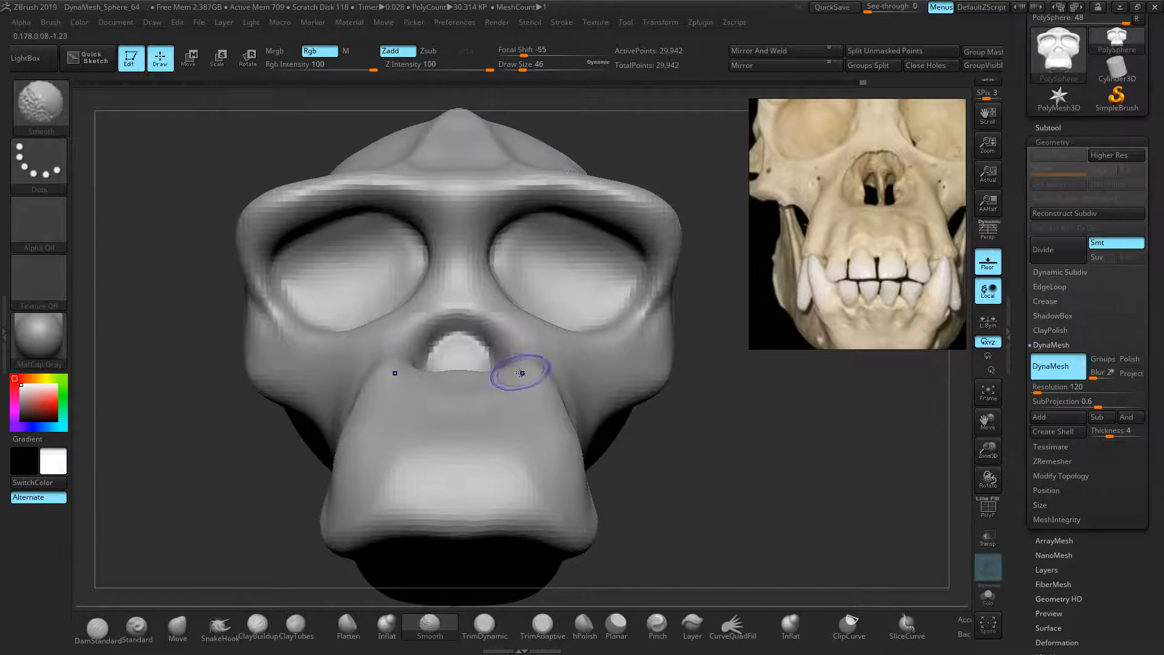
pyautogui.moveTo(489, 333); pyautogui.dragTo(503, 362)
pyautogui.keyDown('shift'); pyautogui.moveTo(536, 442); pyautogui.dragTo(546, 507); pyautogui.keyUp('shift')
pyautogui.moveTo(520, 437); pyautogui.dragTo(529, 489)
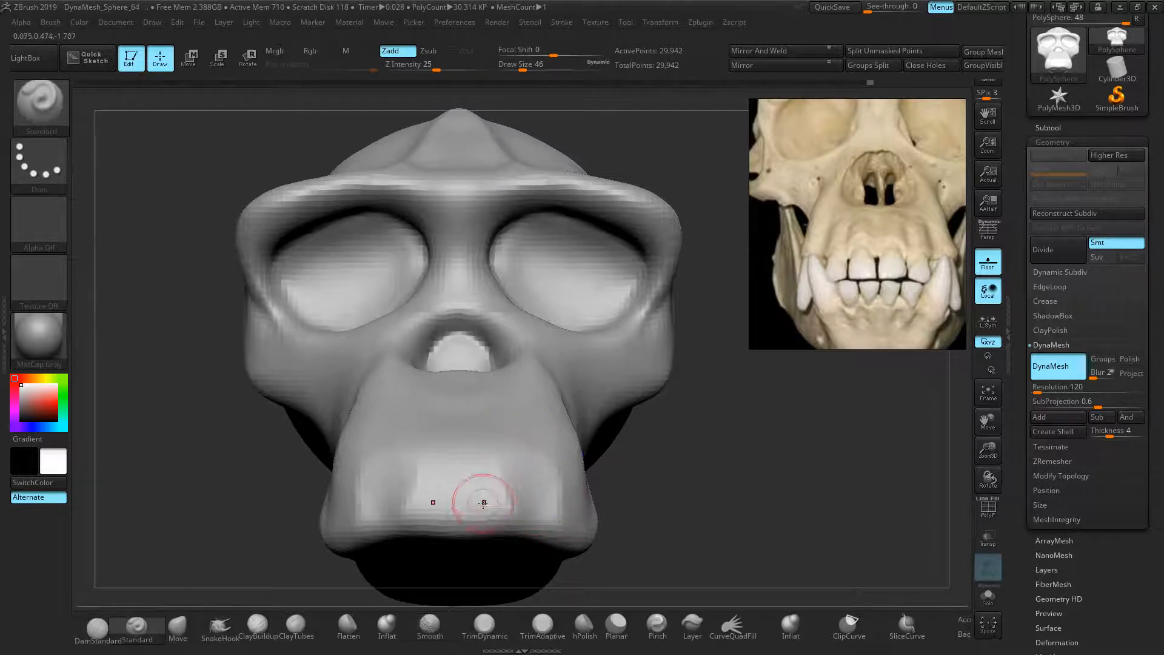
# Carve vertical grooves up the lower muzzle to suggest teeth, redoing one bad stroke
pyautogui.moveTo(514, 514)
pyautogui.mouseDown()
pyautogui.moveTo(519, 448)
pyautogui.moveTo(527, 542)
pyautogui.moveTo(476, 416)
pyautogui.moveTo(473, 531)
pyautogui.moveTo(459, 425)
pyautogui.mouseUp()
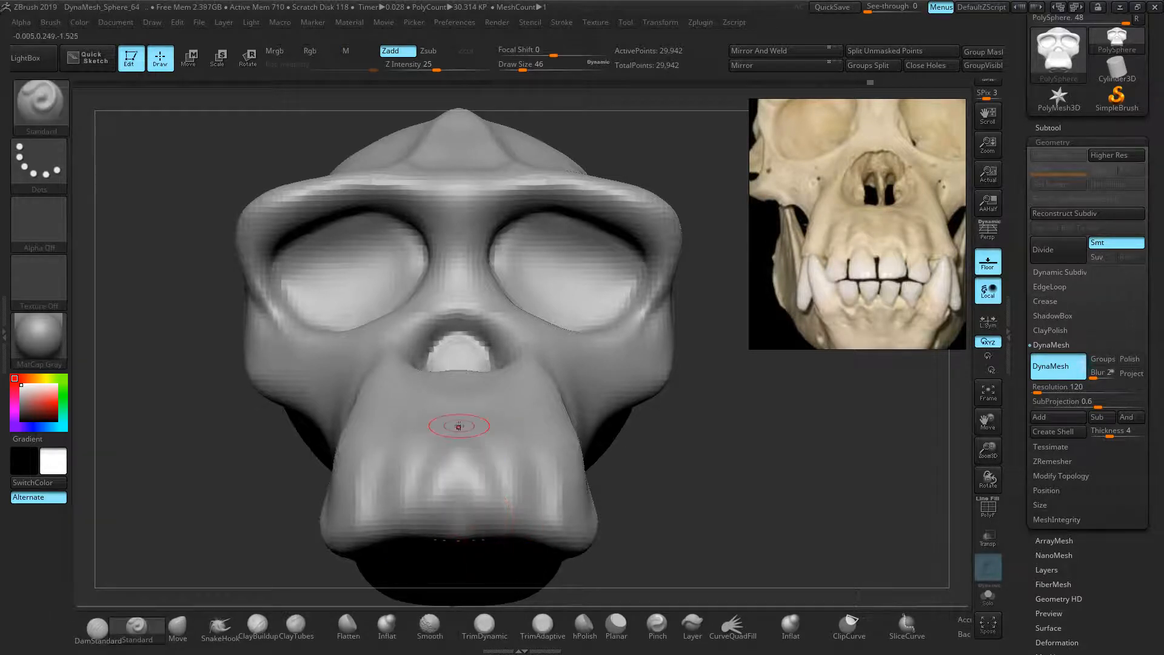
pyautogui.moveTo(535, 524); pyautogui.dragTo(494, 424)
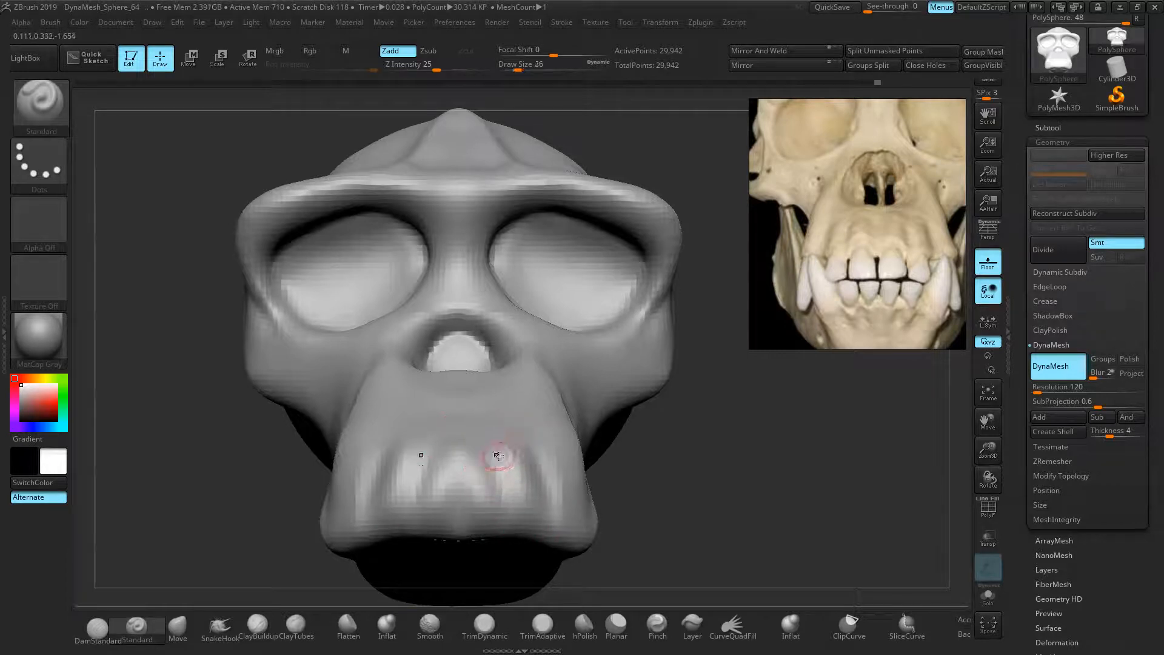
pyautogui.keyDown('alt'); pyautogui.moveTo(503, 448); pyautogui.dragTo(518, 530); pyautogui.keyUp('alt')
pyautogui.hotkey('ctrl', 'z')
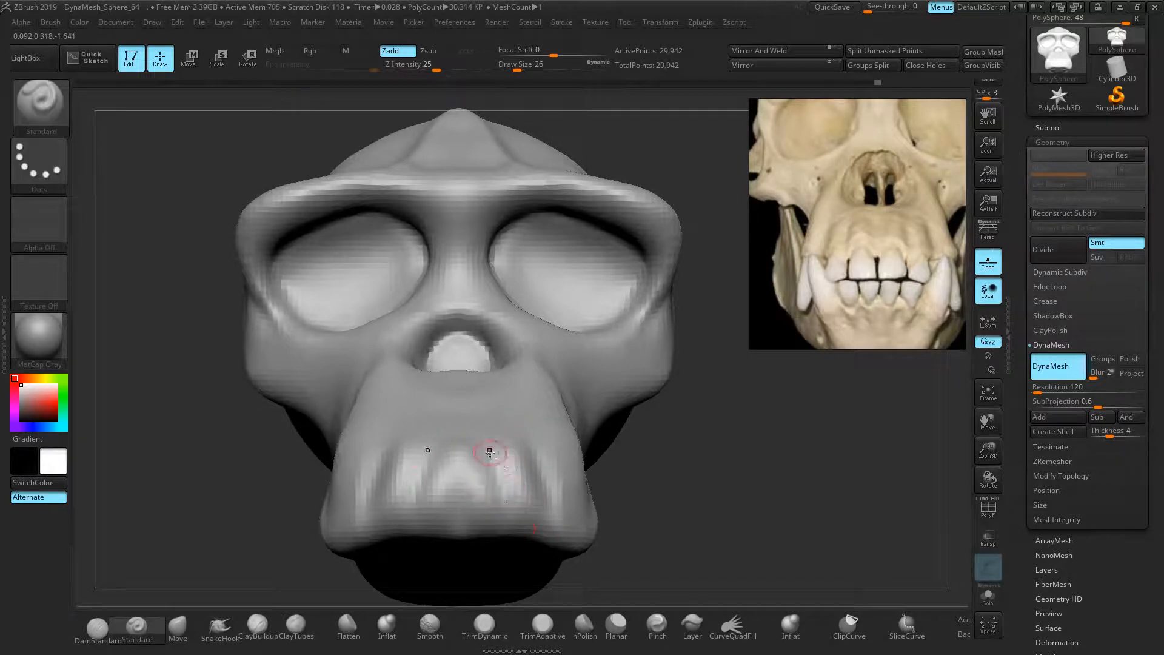
pyautogui.keyDown('alt'); pyautogui.moveTo(489, 449); pyautogui.dragTo(505, 523); pyautogui.keyUp('alt')
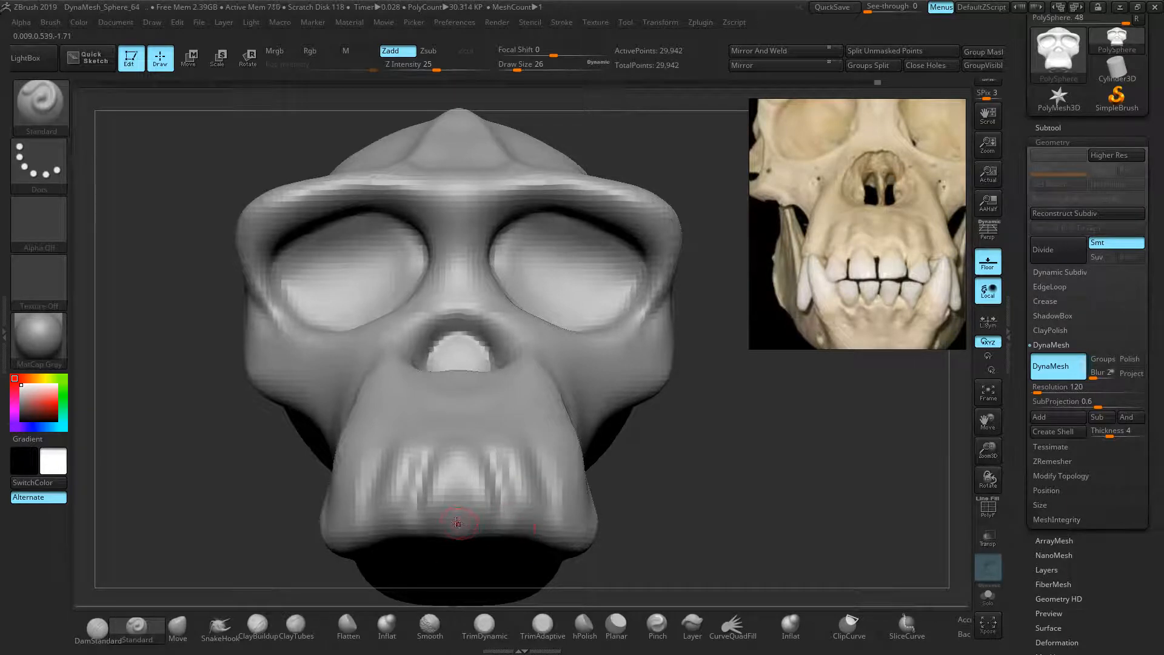
pyautogui.keyDown('alt'); pyautogui.moveTo(479, 518); pyautogui.dragTo(470, 436); pyautogui.keyUp('alt')
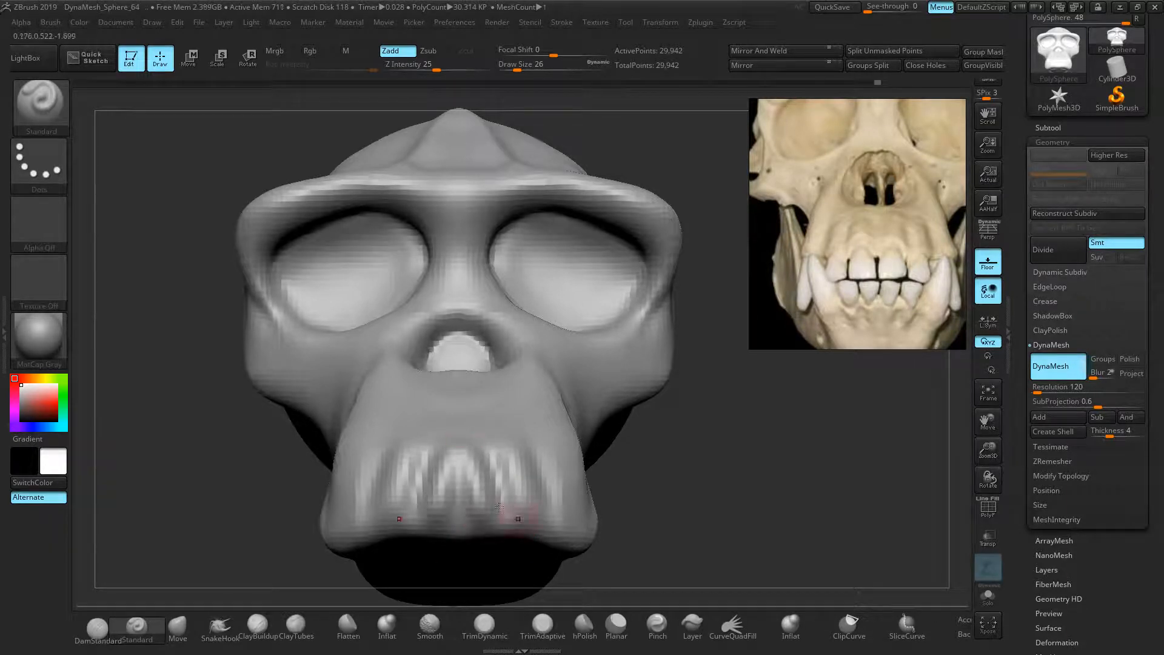
# Smooth the muzzle surface from a side view
pyautogui.press('shift')
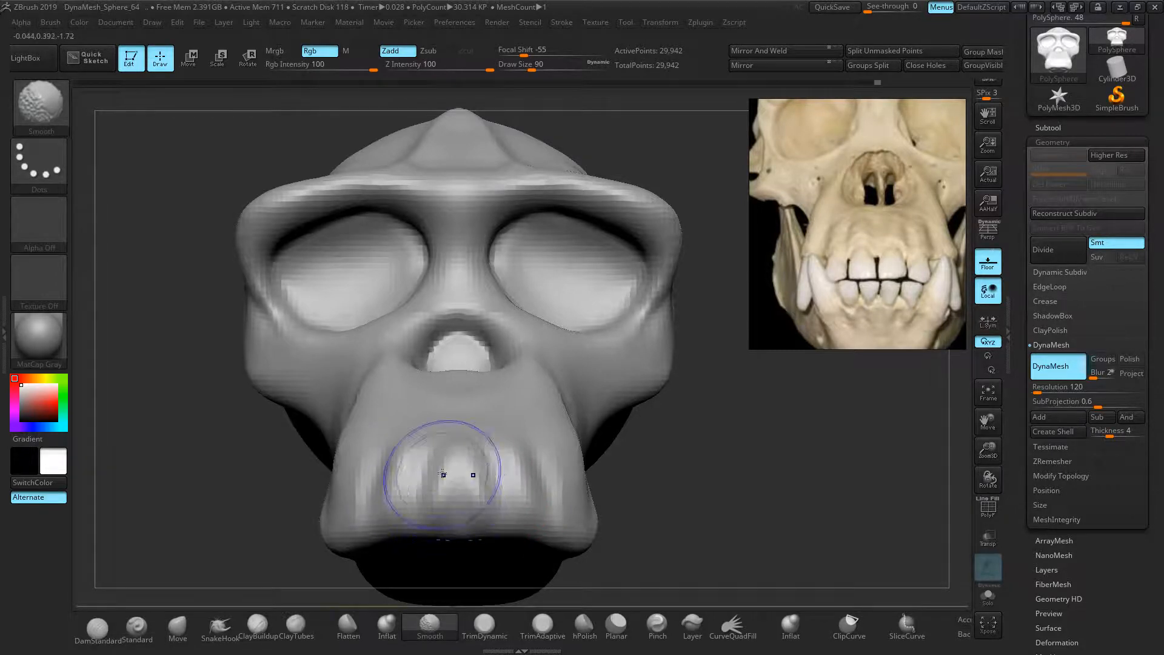
pyautogui.moveTo(795, 478)
pyautogui.mouseDown()
pyautogui.moveTo(766, 502)
pyautogui.moveTo(777, 544)
pyautogui.moveTo(797, 504)
pyautogui.moveTo(837, 483)
pyautogui.moveTo(817, 503)
pyautogui.moveTo(701, 467)
pyautogui.moveTo(722, 442)
pyautogui.moveTo(454, 483)
pyautogui.mouseUp()
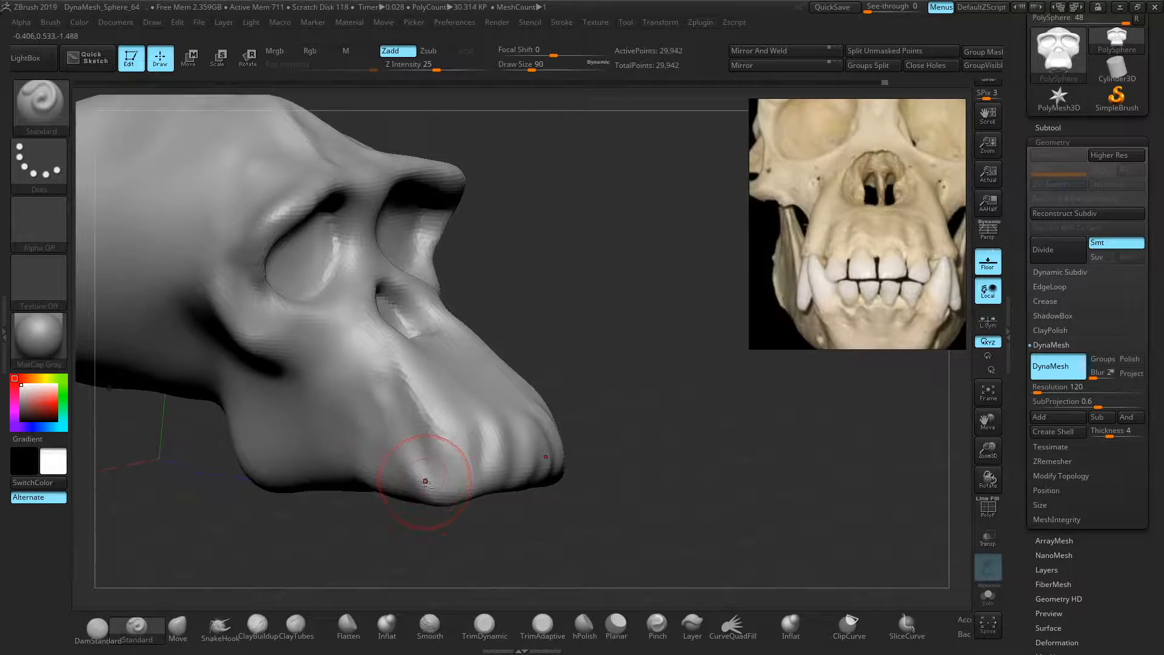
pyautogui.keyDown('shift'); pyautogui.moveTo(438, 473); pyautogui.dragTo(413, 467); pyautogui.keyUp('shift')
pyautogui.moveTo(607, 413); pyautogui.dragTo(640, 431)
# Reframe the skull and toggle perspective on then off for a flat view
pyautogui.moveTo(842, 217); pyautogui.dragTo(827, 275, button='middle')
pyautogui.scroll(-2, 830, 273)
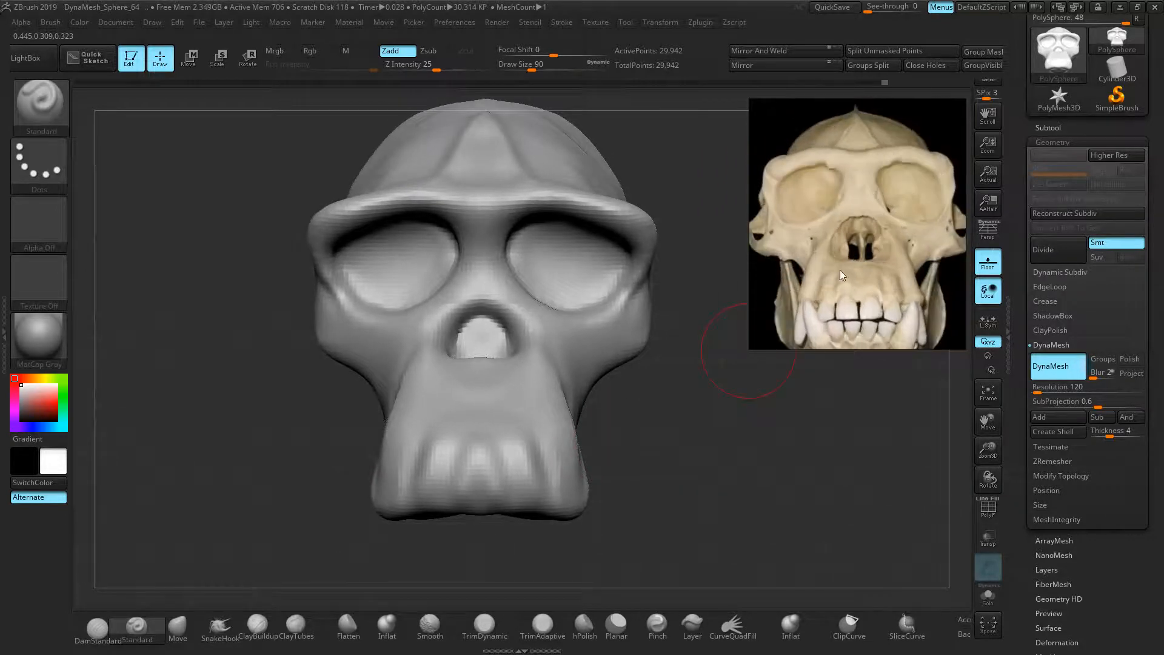
pyautogui.moveTo(684, 427); pyautogui.dragTo(684, 409)
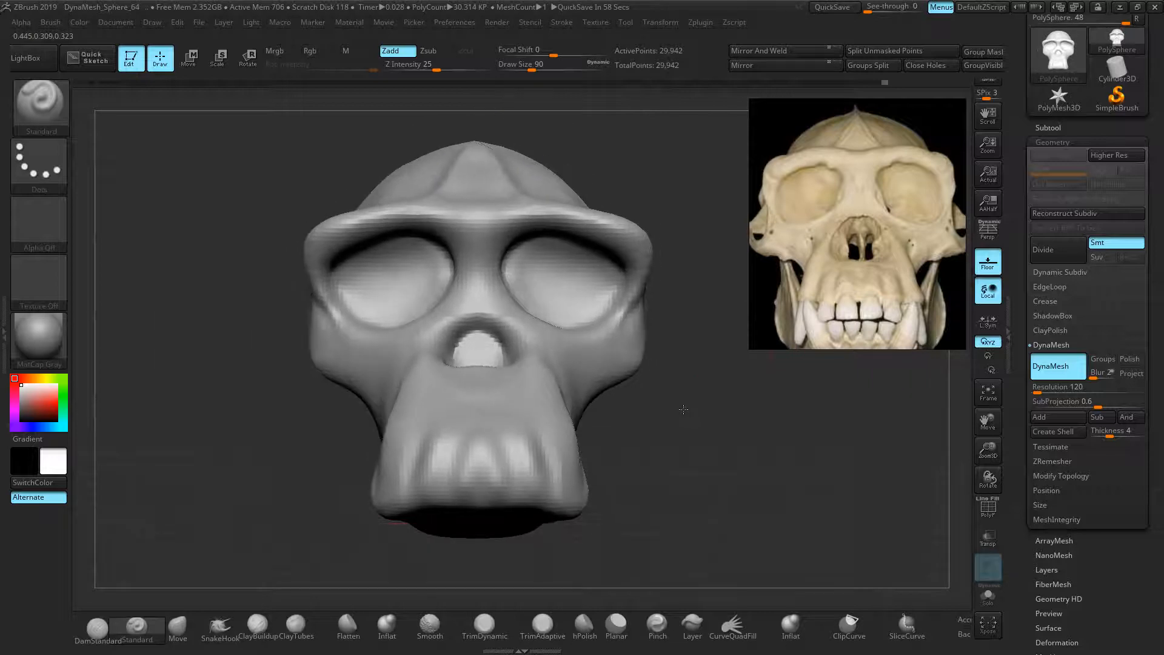
pyautogui.click(990, 237)
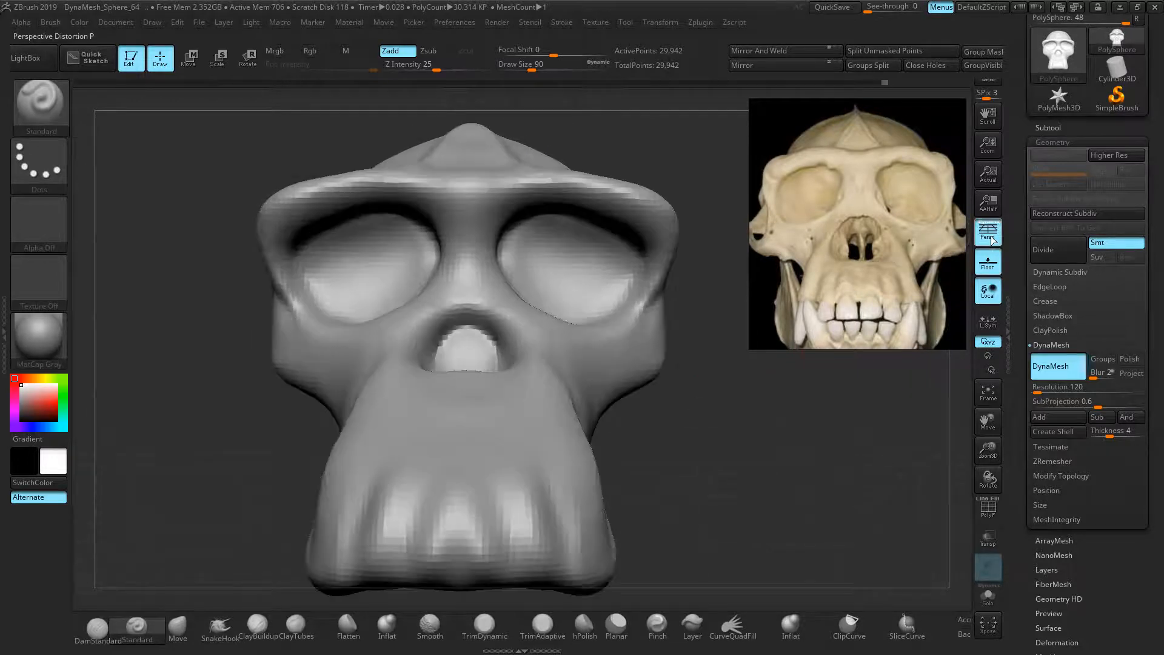
pyautogui.click(992, 241)
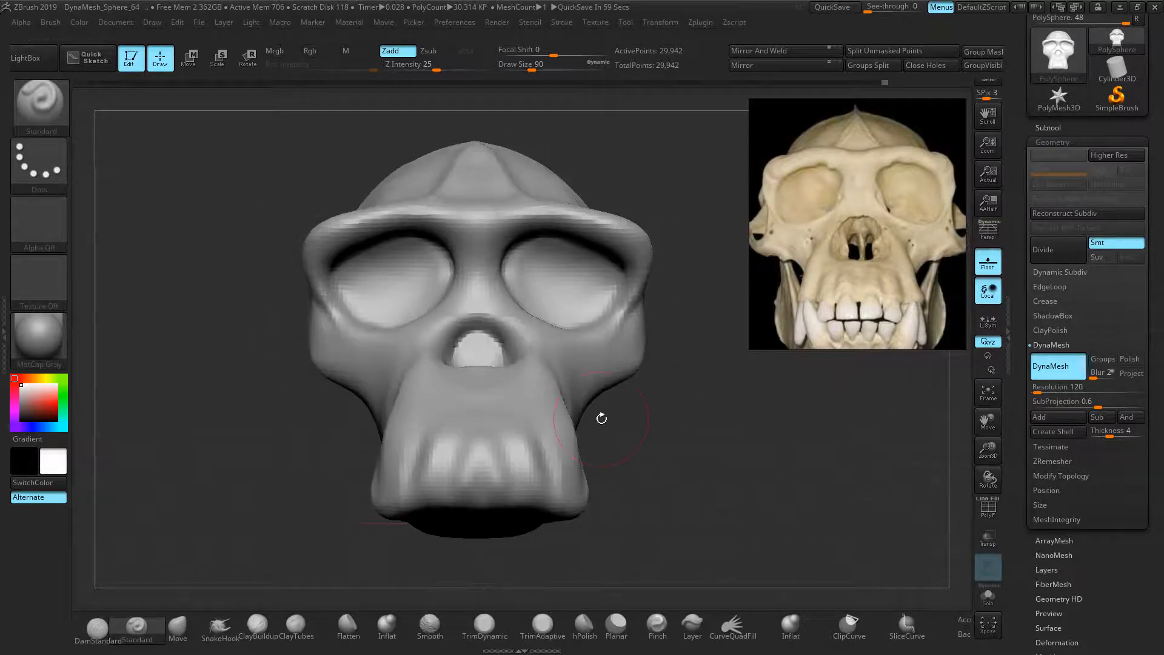
pyautogui.keyDown('ctrl'); pyautogui.moveTo(626, 422); pyautogui.dragTo(622, 420, button='right'); pyautogui.keyUp('ctrl')
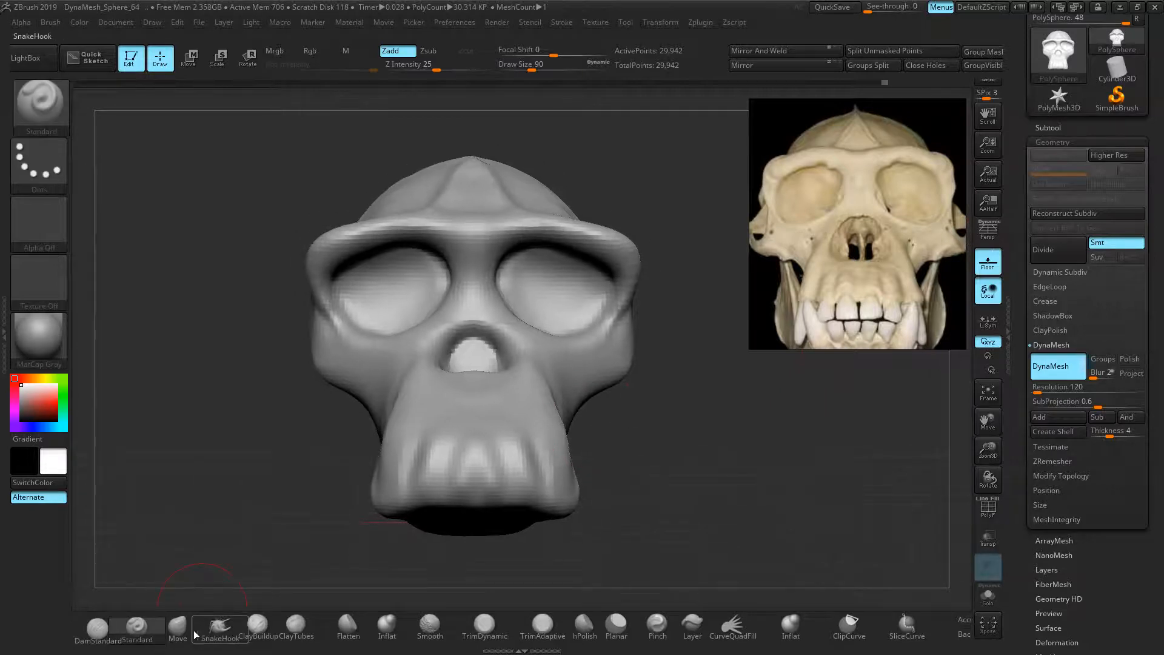
# With the Move brush at about 126, widen the outer brow corners and lower the brow centre
pyautogui.press('b')
pyautogui.press('m')
pyautogui.press('v')
pyautogui.press(']')
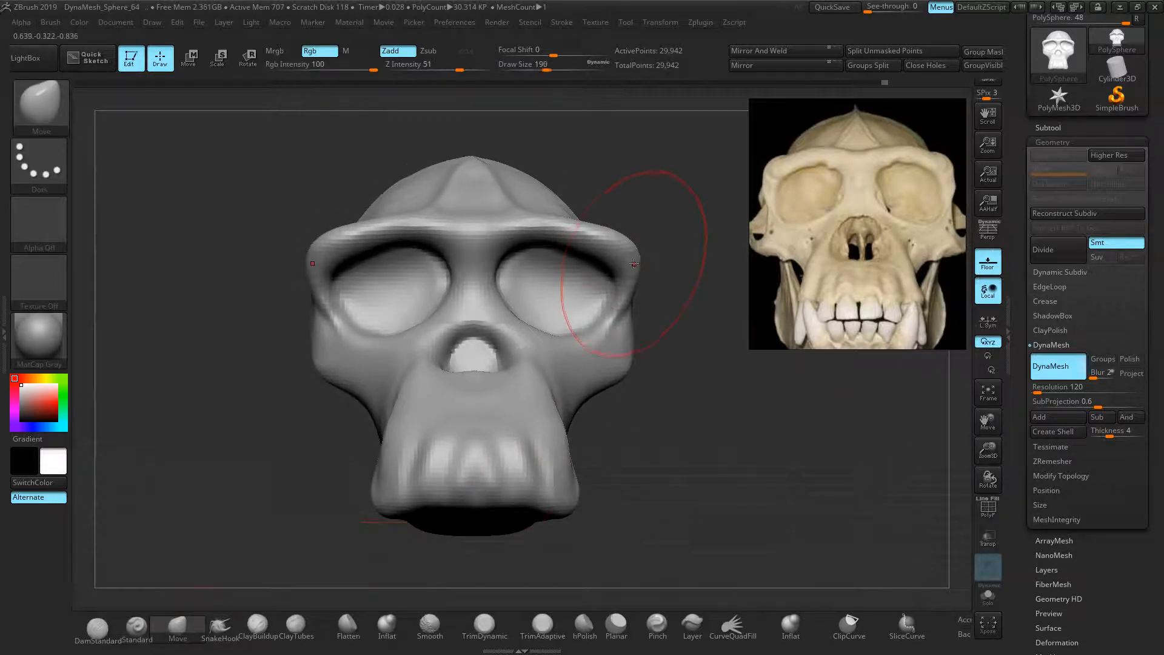
pyautogui.press('[')
pyautogui.press('[')
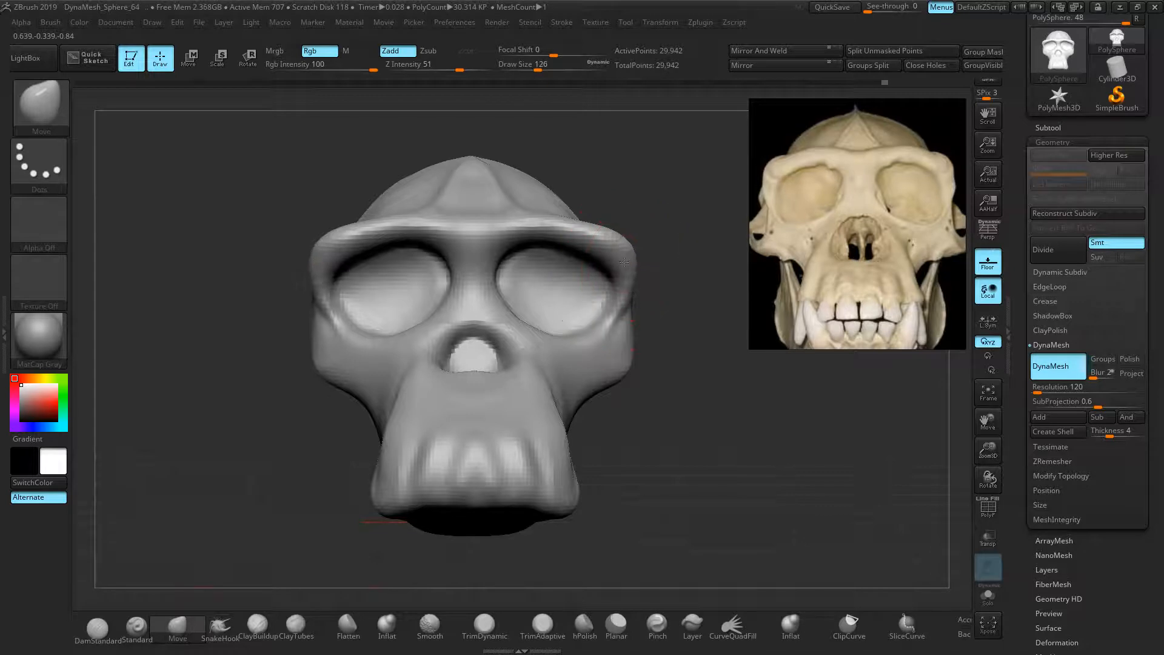
pyautogui.moveTo(624, 262)
pyautogui.mouseDown()
pyautogui.moveTo(609, 249)
pyautogui.moveTo(628, 236)
pyautogui.moveTo(592, 231)
pyautogui.mouseUp()
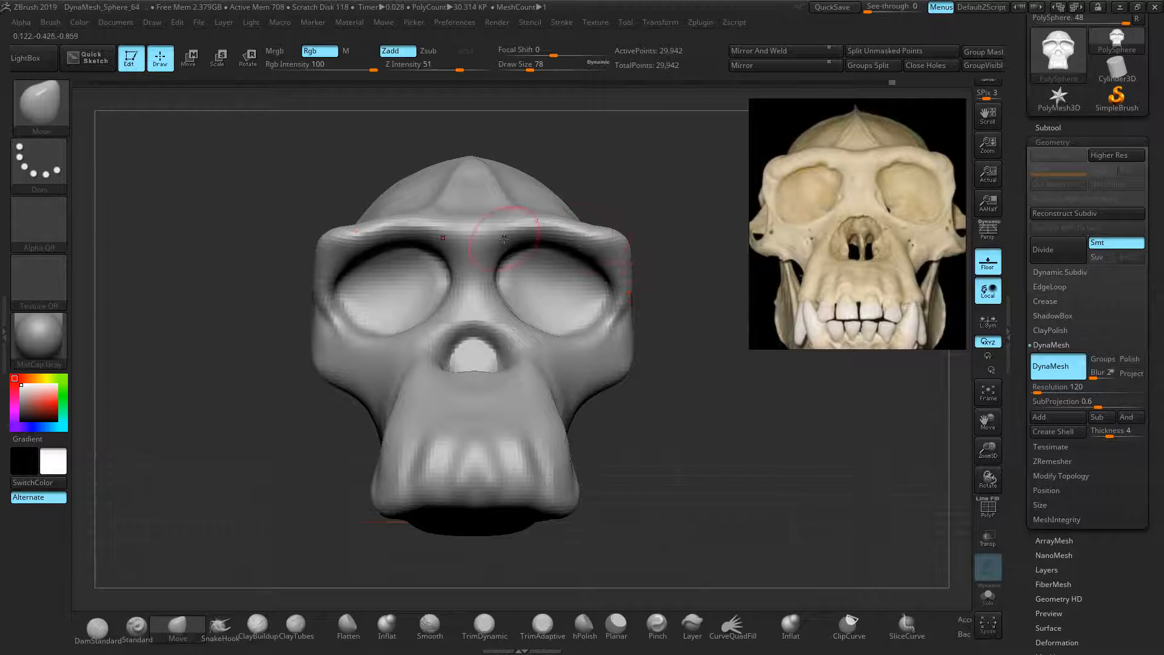
pyautogui.moveTo(480, 222); pyautogui.dragTo(482, 231)
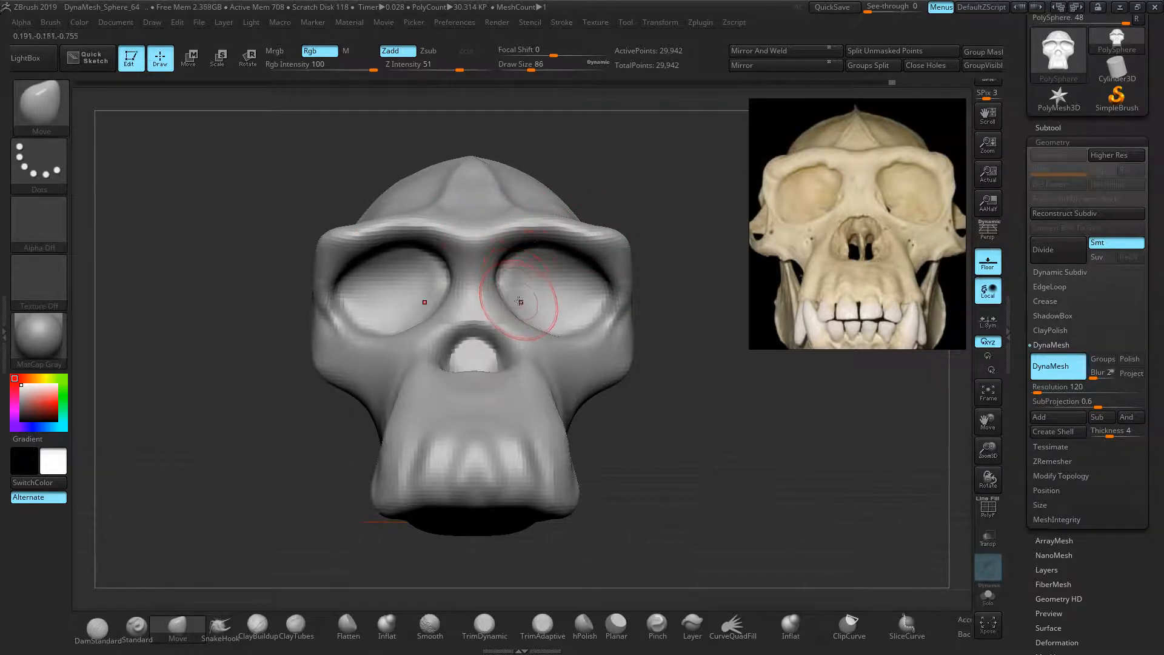
pyautogui.moveTo(684, 346)
pyautogui.mouseDown()
pyautogui.moveTo(508, 319)
pyautogui.moveTo(504, 297)
pyautogui.moveTo(489, 314)
pyautogui.mouseUp()
pyautogui.press('[')
pyautogui.press('[')
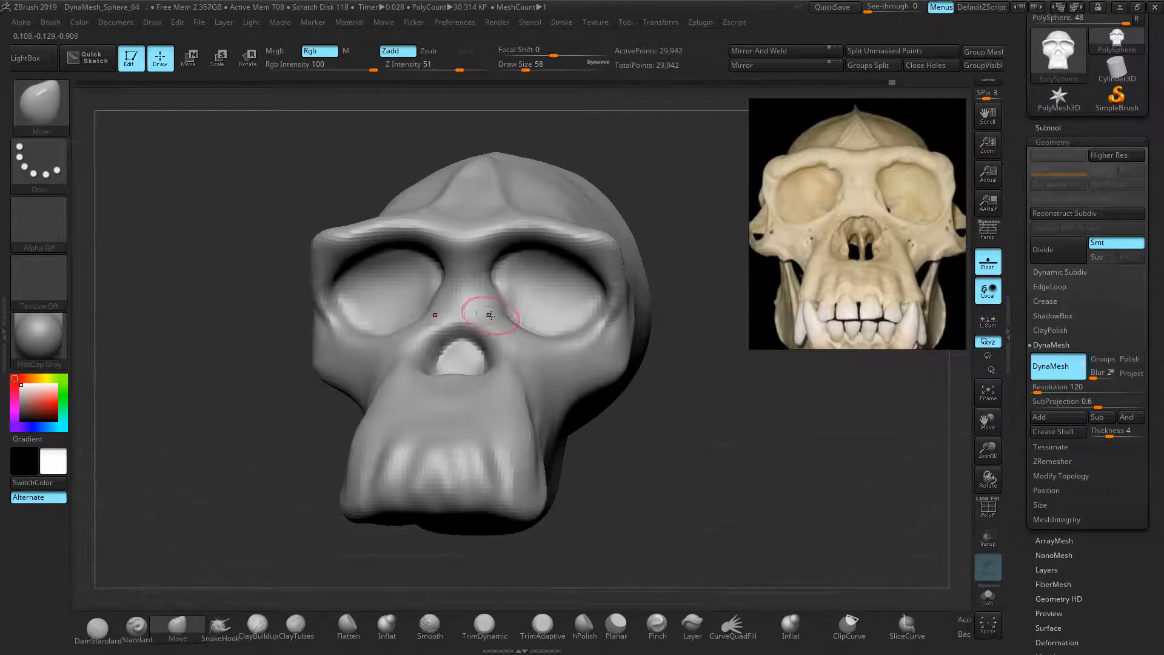
# With a larger Move brush, reshape the lower eye-socket rims and bulge the cheeks symmetrically
pyautogui.press(']')
pyautogui.press(']')
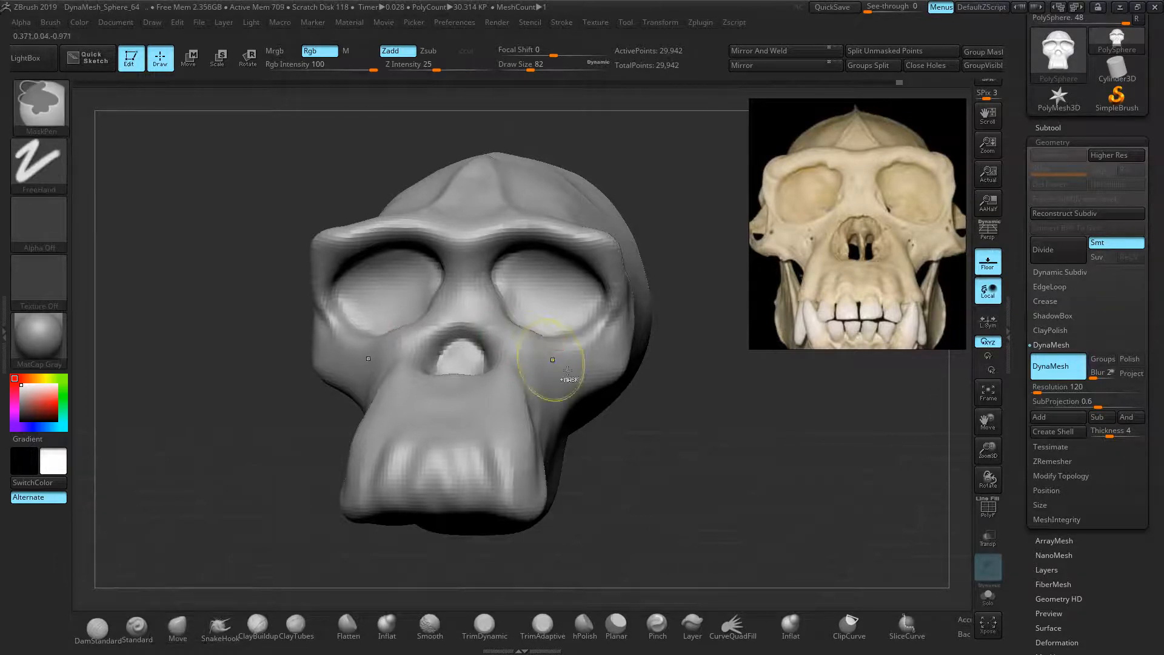
pyautogui.moveTo(613, 405); pyautogui.dragTo(674, 430)
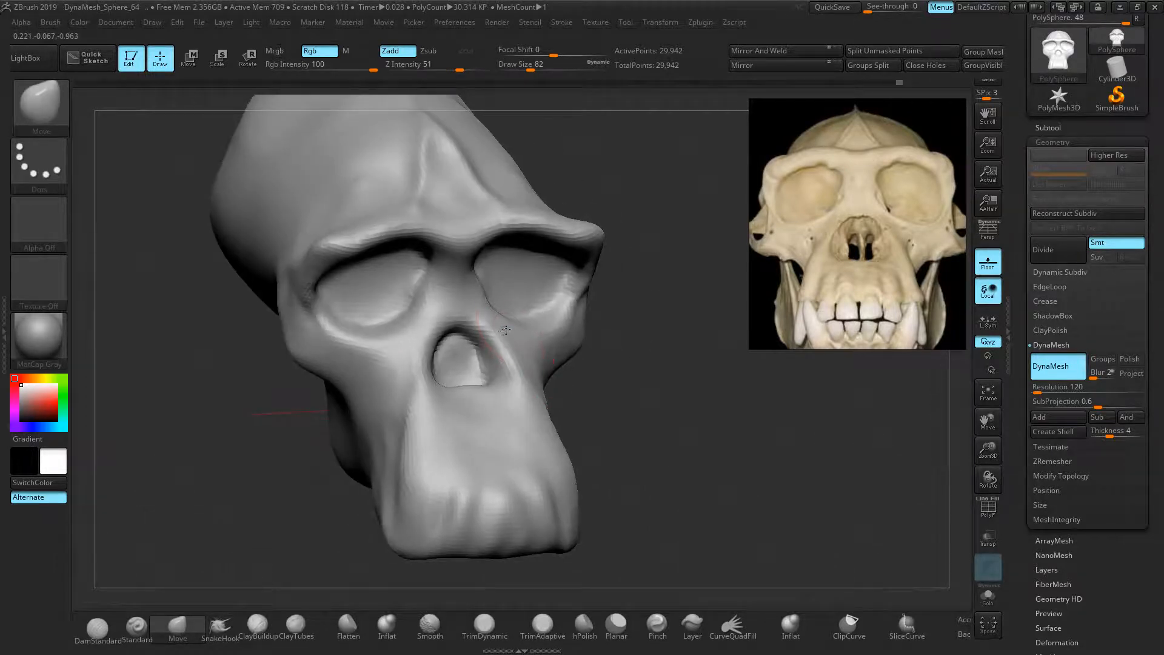
pyautogui.moveTo(533, 323)
pyautogui.mouseDown()
pyautogui.moveTo(565, 304)
pyautogui.moveTo(542, 300)
pyautogui.mouseUp()
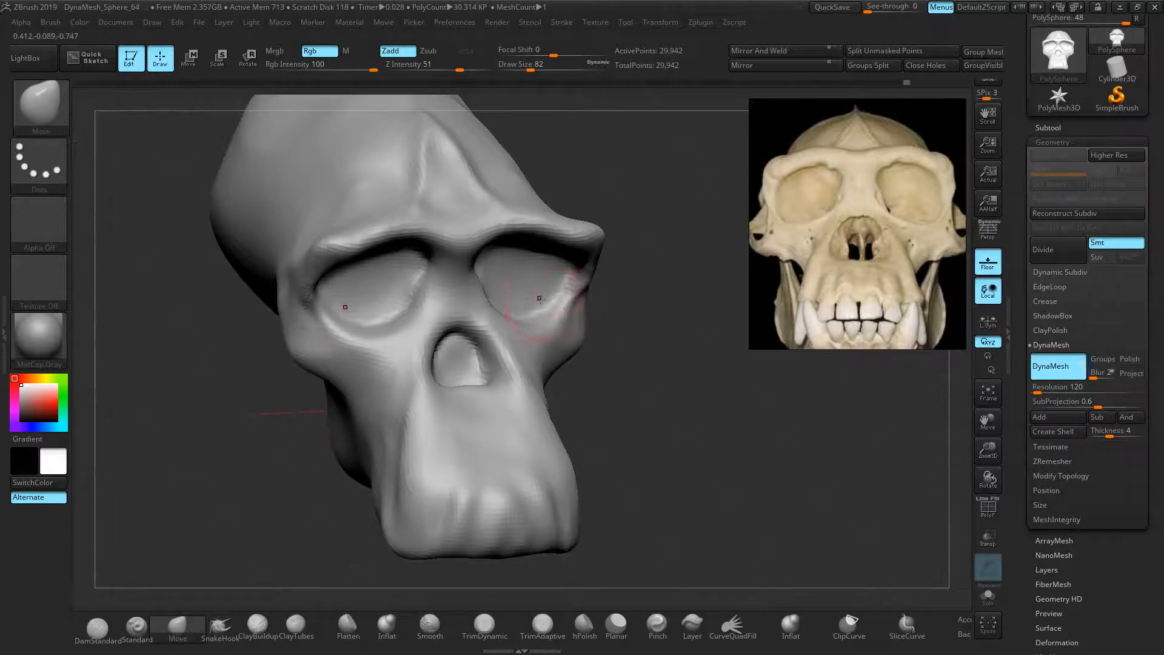
pyautogui.moveTo(653, 337); pyautogui.dragTo(637, 324)
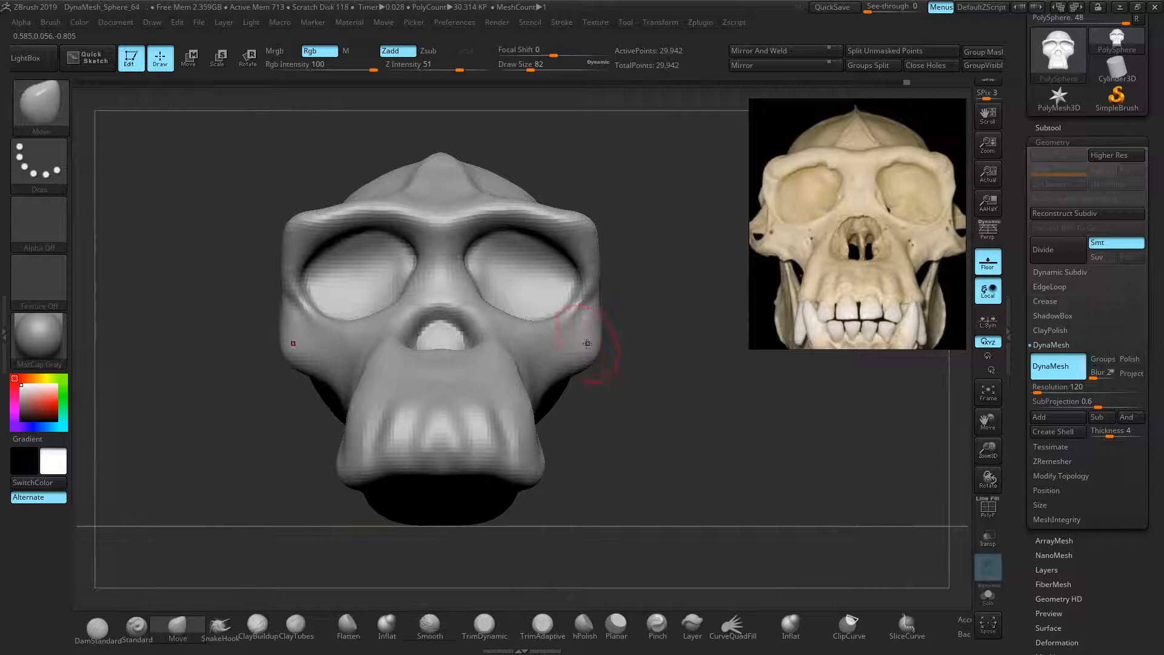
pyautogui.moveTo(558, 377); pyautogui.dragTo(546, 370)
pyautogui.moveTo(587, 358); pyautogui.dragTo(596, 361)
pyautogui.moveTo(625, 433); pyautogui.dragTo(627, 447)
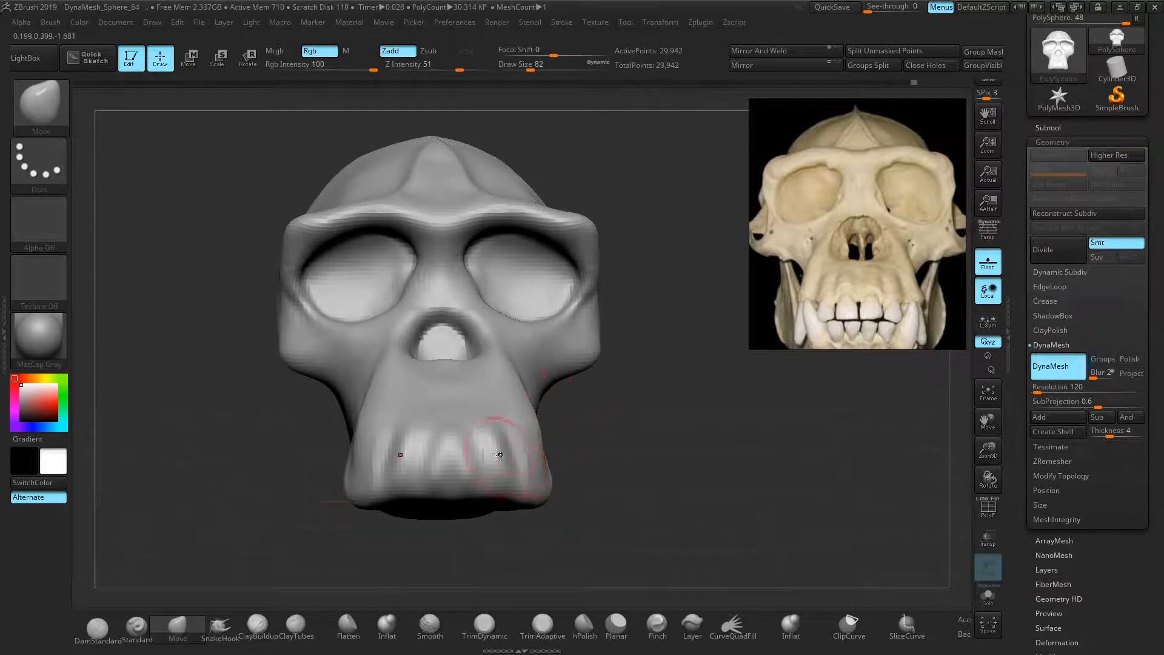
pyautogui.moveTo(482, 414); pyautogui.dragTo(482, 411)
pyautogui.moveTo(591, 422)
pyautogui.mouseDown()
pyautogui.moveTo(564, 425)
pyautogui.moveTo(589, 427)
pyautogui.mouseUp()
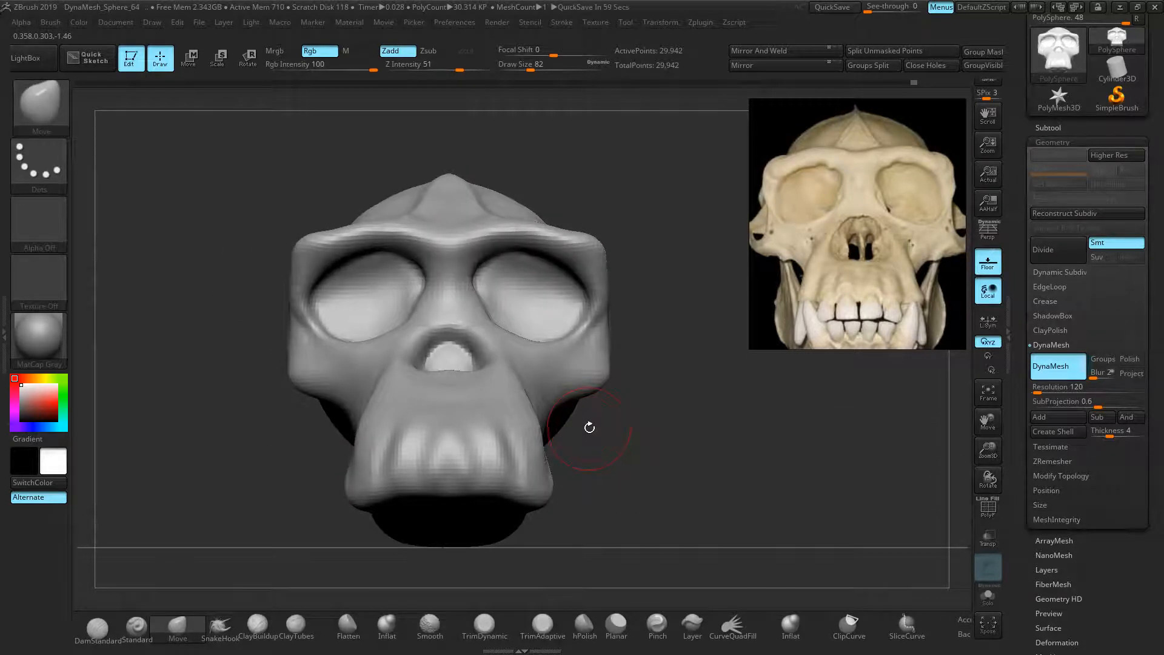
# Raise the jaw corners and flatten the jaw underside between chin and snout
pyautogui.moveTo(776, 388); pyautogui.dragTo(692, 428)
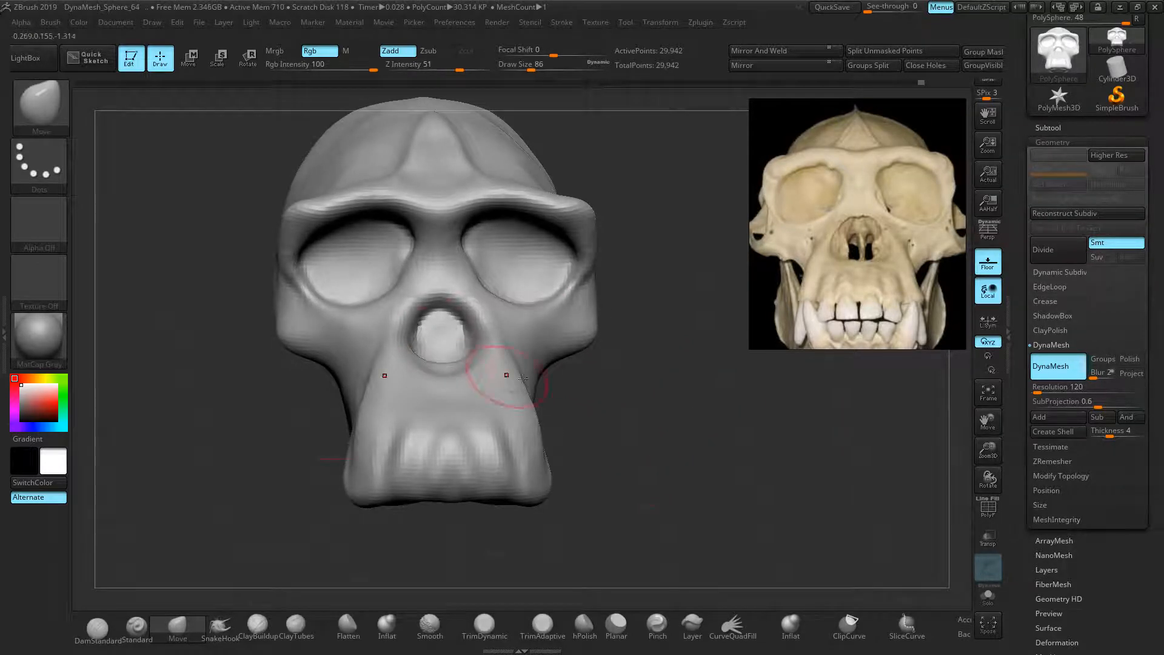
pyautogui.moveTo(818, 376); pyautogui.dragTo(621, 448)
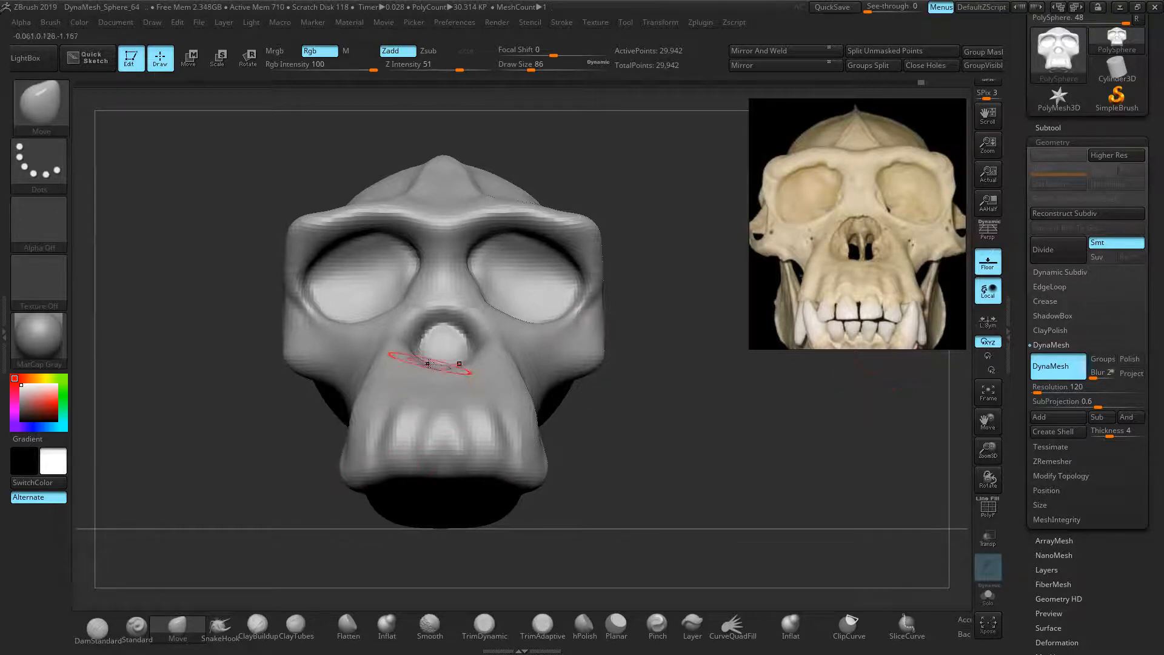
pyautogui.press(']')
pyautogui.press(']')
pyautogui.moveTo(352, 476); pyautogui.dragTo(351, 452)
pyautogui.moveTo(442, 462); pyautogui.dragTo(438, 381)
pyautogui.hotkey('ctrl', 'z')
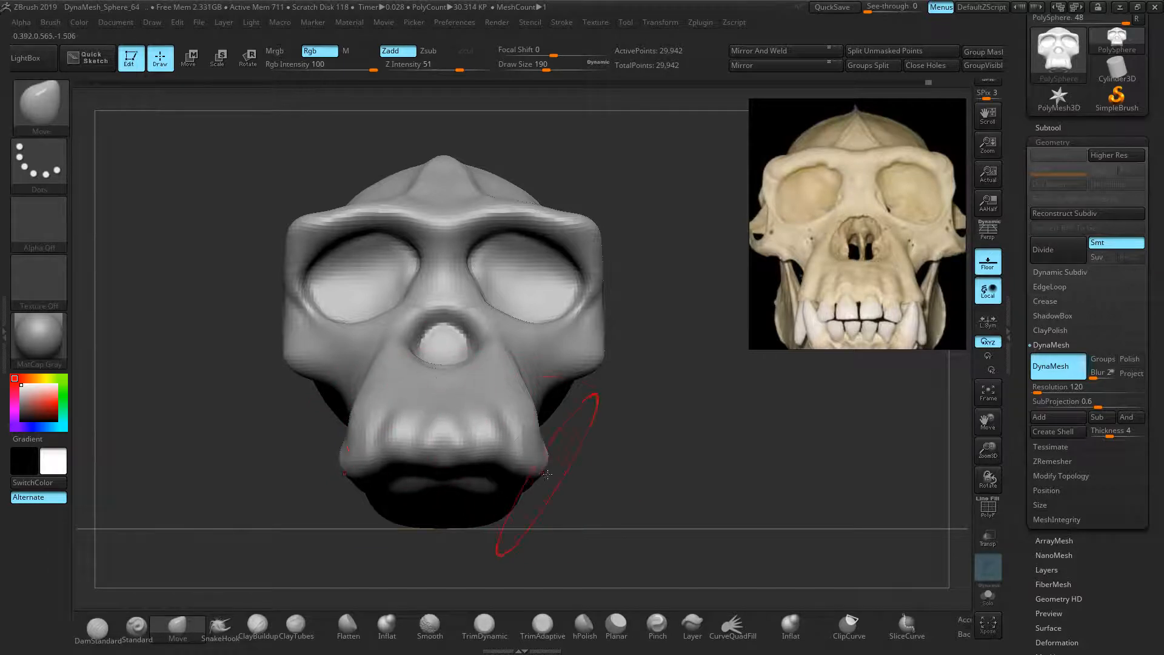
pyautogui.moveTo(539, 454)
pyautogui.mouseDown()
pyautogui.moveTo(521, 480)
pyautogui.moveTo(474, 469)
pyautogui.moveTo(418, 489)
pyautogui.mouseUp()
pyautogui.moveTo(441, 520); pyautogui.dragTo(496, 511)
pyautogui.moveTo(422, 490); pyautogui.dragTo(421, 484)
pyautogui.moveTo(533, 479); pyautogui.dragTo(537, 459)
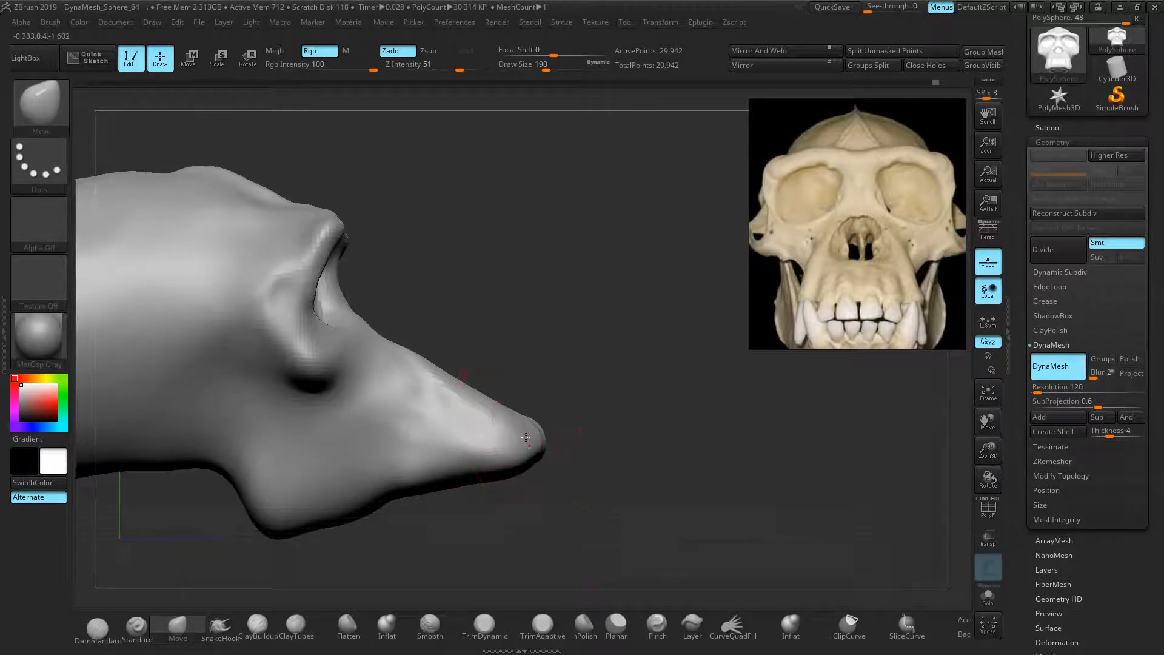
pyautogui.moveTo(330, 529); pyautogui.dragTo(328, 520)
pyautogui.moveTo(365, 515)
pyautogui.mouseDown()
pyautogui.moveTo(339, 529)
pyautogui.moveTo(351, 525)
pyautogui.moveTo(340, 512)
pyautogui.mouseUp()
pyautogui.moveTo(609, 448); pyautogui.dragTo(506, 454)
# From the side profile, nudge the jaw corner and rear jaw edge, then reframe the front view
pyautogui.moveTo(723, 457); pyautogui.dragTo(648, 470)
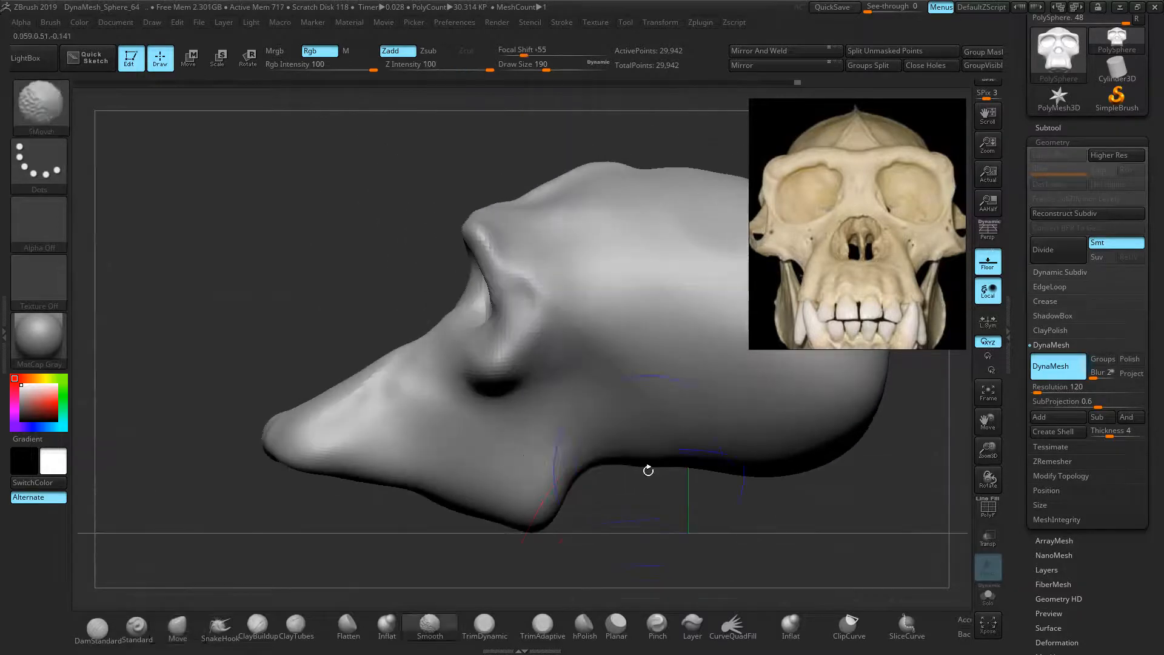
pyautogui.moveTo(533, 525); pyautogui.dragTo(543, 514)
pyautogui.moveTo(503, 564); pyautogui.dragTo(492, 551)
pyautogui.moveTo(570, 494); pyautogui.dragTo(562, 490)
pyautogui.moveTo(209, 375)
pyautogui.mouseDown()
pyautogui.moveTo(310, 343)
pyautogui.moveTo(280, 328)
pyautogui.mouseUp()
pyautogui.moveTo(279, 328)
pyautogui.keyDown('ctrl'); pyautogui.mouseDown(button='right')
pyautogui.moveTo(288, 370)
pyautogui.moveTo(291, 352)
pyautogui.moveTo(325, 357)
pyautogui.mouseUp(button='right'); pyautogui.keyUp('ctrl')
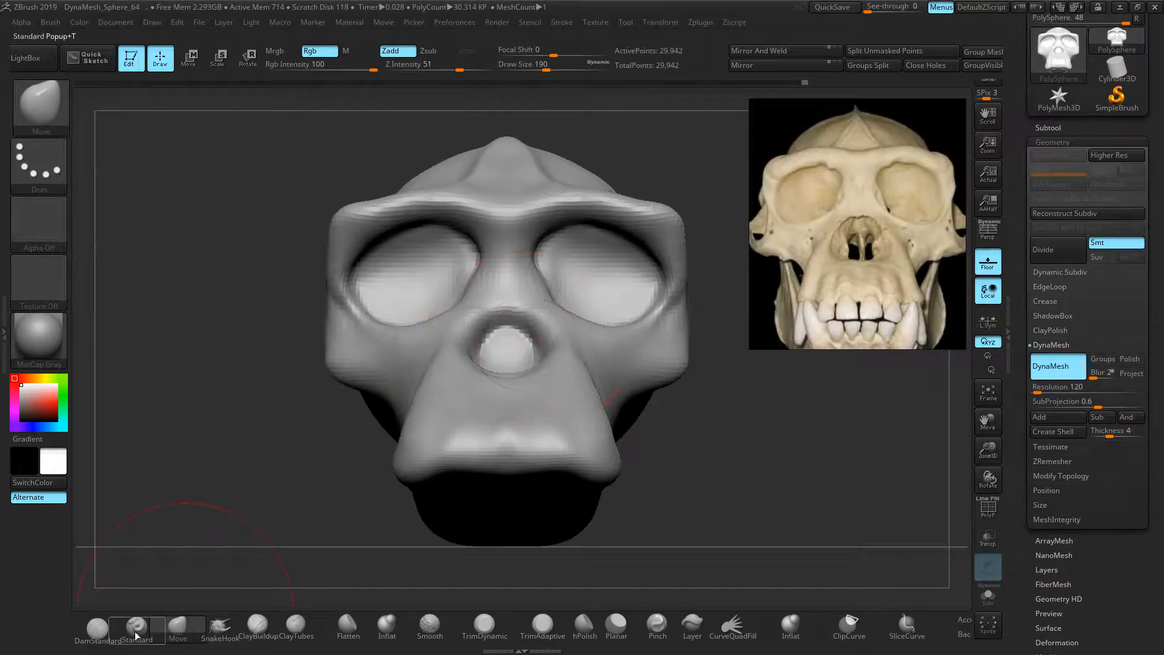
# Try DamStandard and SnakeHook on the muzzle, undo, and settle on ClayBuildup
pyautogui.click(97, 627)
pyautogui.press('[')
pyautogui.press('[')
pyautogui.press('[')
pyautogui.press('[')
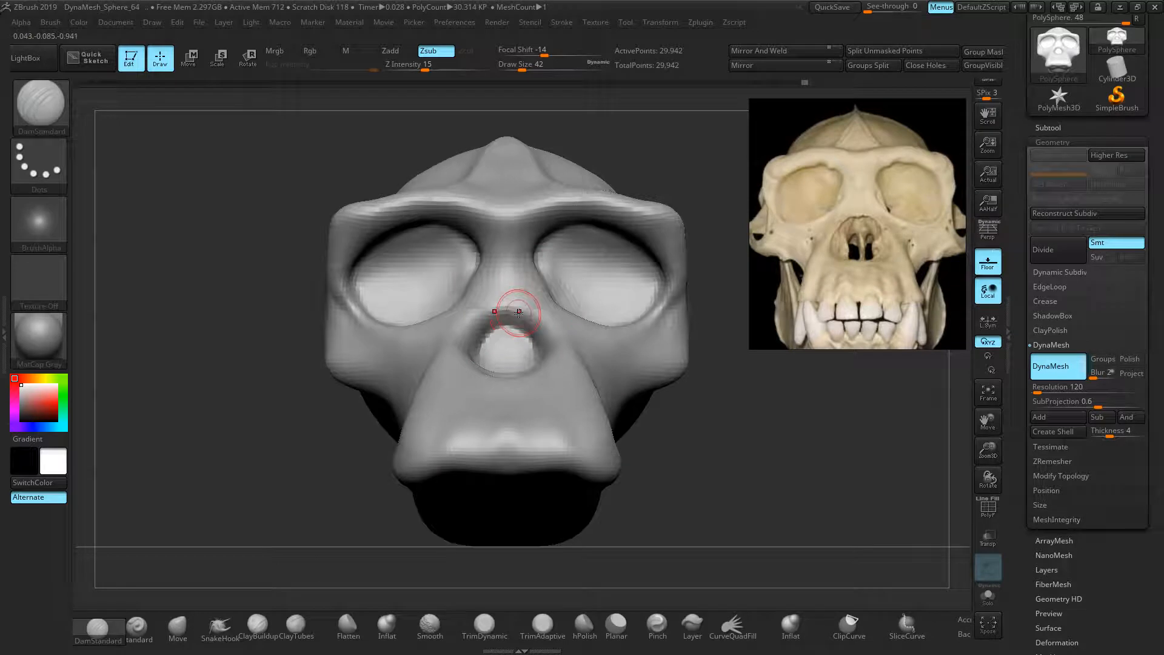
pyautogui.click(218, 626)
pyautogui.moveTo(442, 401); pyautogui.dragTo(374, 380)
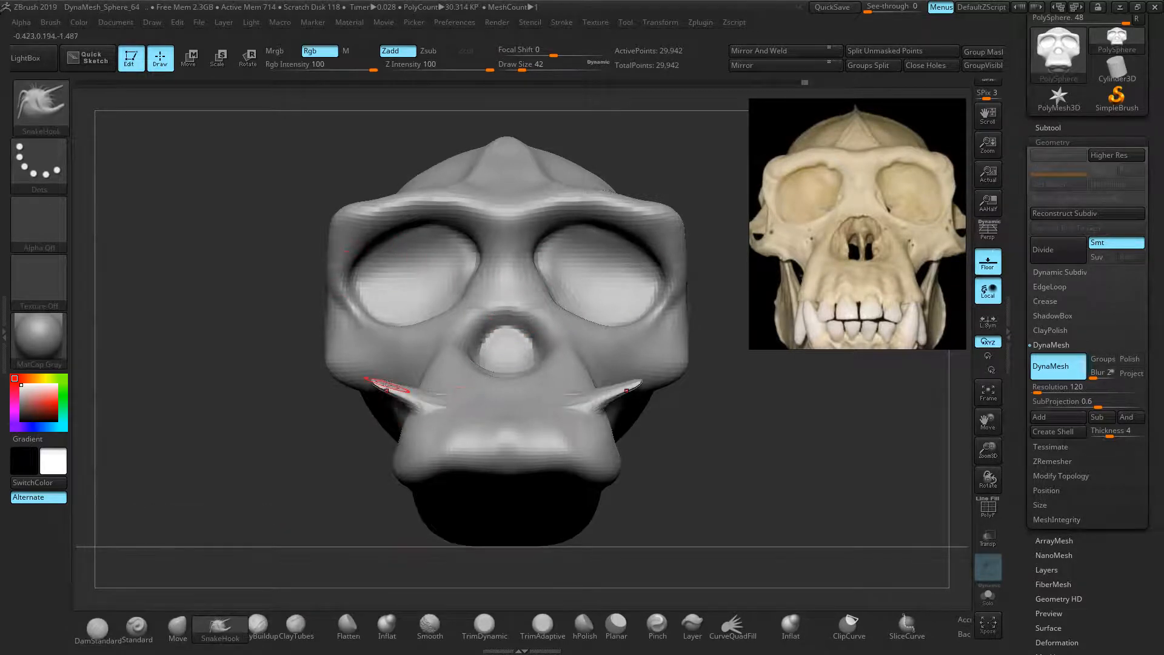
pyautogui.hotkey('ctrl', 'z')
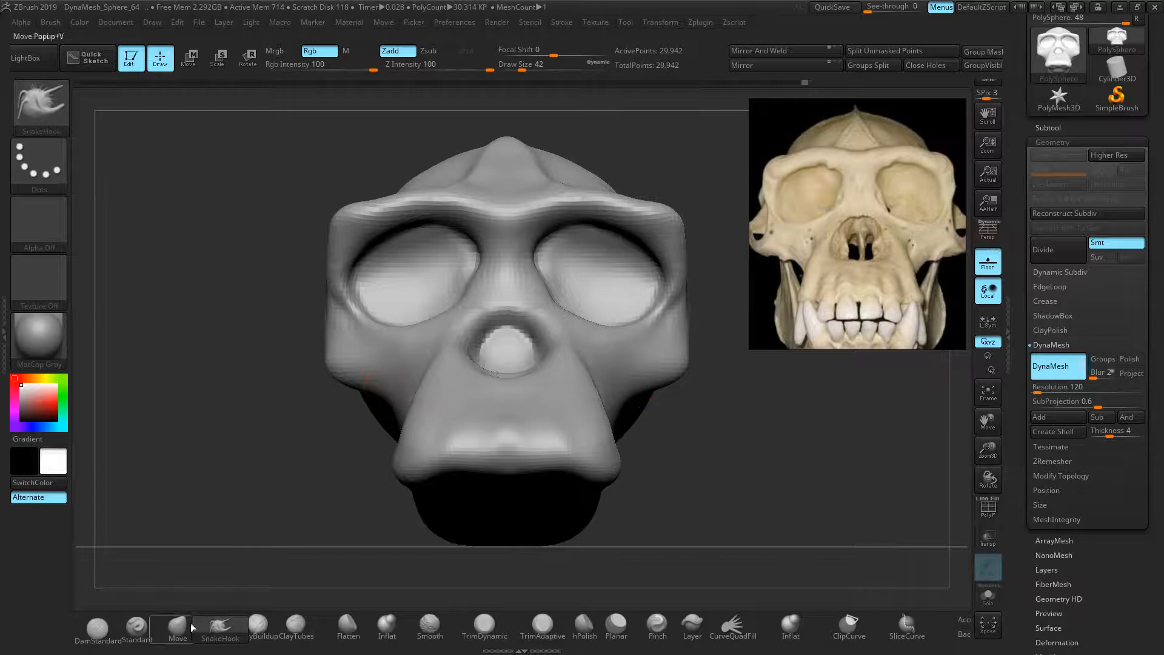
pyautogui.click(135, 637)
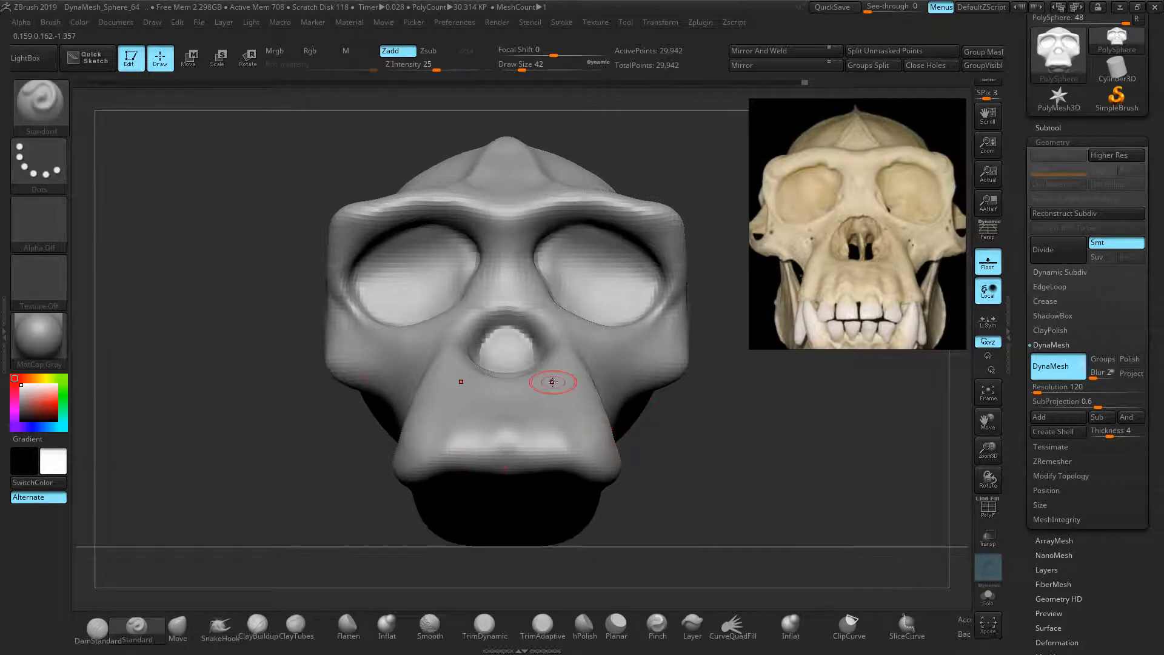
pyautogui.click(252, 628)
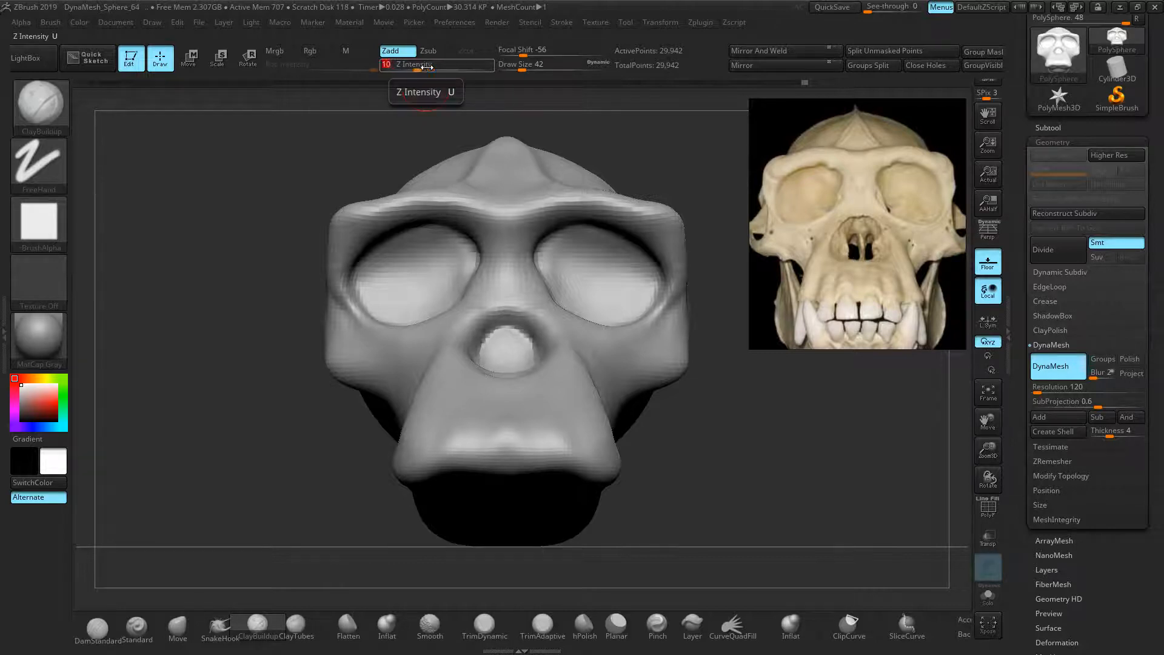
# Build up clay on both muzzle sides and smooth it in
pyautogui.moveTo(562, 359); pyautogui.dragTo(583, 436)
pyautogui.moveTo(572, 382)
pyautogui.mouseDown()
pyautogui.moveTo(597, 444)
pyautogui.moveTo(584, 418)
pyautogui.moveTo(580, 440)
pyautogui.moveTo(599, 456)
pyautogui.moveTo(572, 371)
pyautogui.moveTo(597, 458)
pyautogui.moveTo(576, 363)
pyautogui.mouseUp()
pyautogui.moveTo(613, 463); pyautogui.dragTo(581, 464)
pyautogui.keyDown('shift'); pyautogui.moveTo(585, 467); pyautogui.dragTo(600, 480); pyautogui.keyUp('shift')
pyautogui.moveTo(752, 473); pyautogui.dragTo(648, 446)
pyautogui.keyDown('shift'); pyautogui.moveTo(660, 366); pyautogui.dragTo(573, 441); pyautogui.keyUp('shift')
# From a three-quarter view, add and smooth more strokes down the muzzle below the nose
pyautogui.keyDown('shift'); pyautogui.moveTo(636, 363); pyautogui.dragTo(628, 397); pyautogui.keyUp('shift')
pyautogui.moveTo(606, 340)
pyautogui.mouseDown()
pyautogui.moveTo(575, 438)
pyautogui.moveTo(603, 366)
pyautogui.moveTo(562, 439)
pyautogui.mouseUp()
pyautogui.moveTo(670, 359); pyautogui.dragTo(623, 453)
pyautogui.keyDown('shift'); pyautogui.moveTo(624, 449); pyautogui.dragTo(665, 380); pyautogui.keyUp('shift')
pyautogui.moveTo(393, 415); pyautogui.dragTo(447, 432)
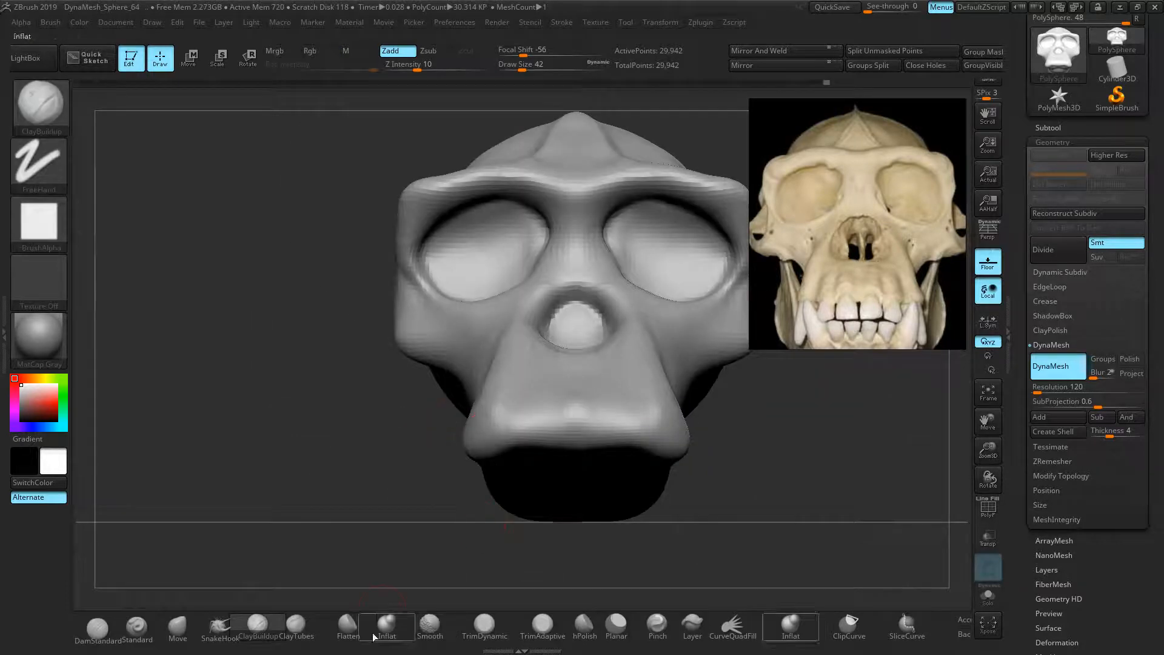
pyautogui.click(292, 631)
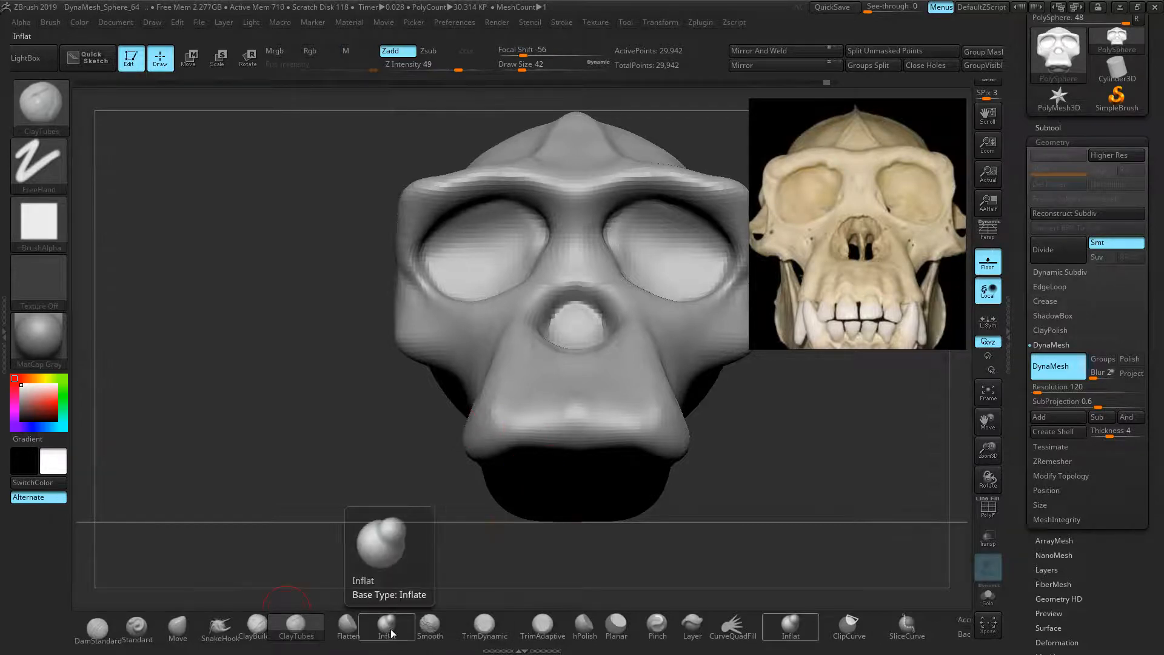
# Carve DamStandard grooves along both nose-hole rims and under the nose hole
pyautogui.click(97, 629)
pyautogui.moveTo(402, 403); pyautogui.dragTo(442, 400, button='right')
pyautogui.moveTo(637, 398)
pyautogui.keyDown('ctrl'); pyautogui.mouseDown(button='right')
pyautogui.moveTo(647, 345)
pyautogui.moveTo(690, 439)
pyautogui.mouseUp(button='right'); pyautogui.keyUp('ctrl')
pyautogui.moveTo(527, 250)
pyautogui.mouseDown()
pyautogui.moveTo(548, 255)
pyautogui.moveTo(593, 325)
pyautogui.moveTo(543, 245)
pyautogui.mouseUp()
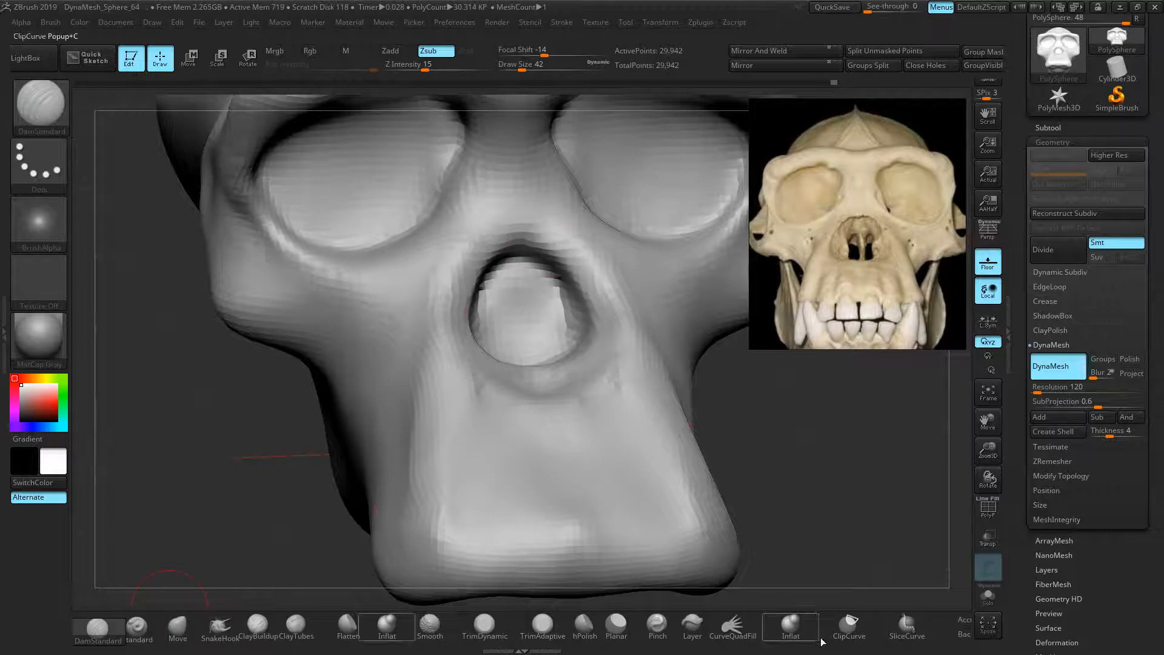
pyautogui.click(42, 133)
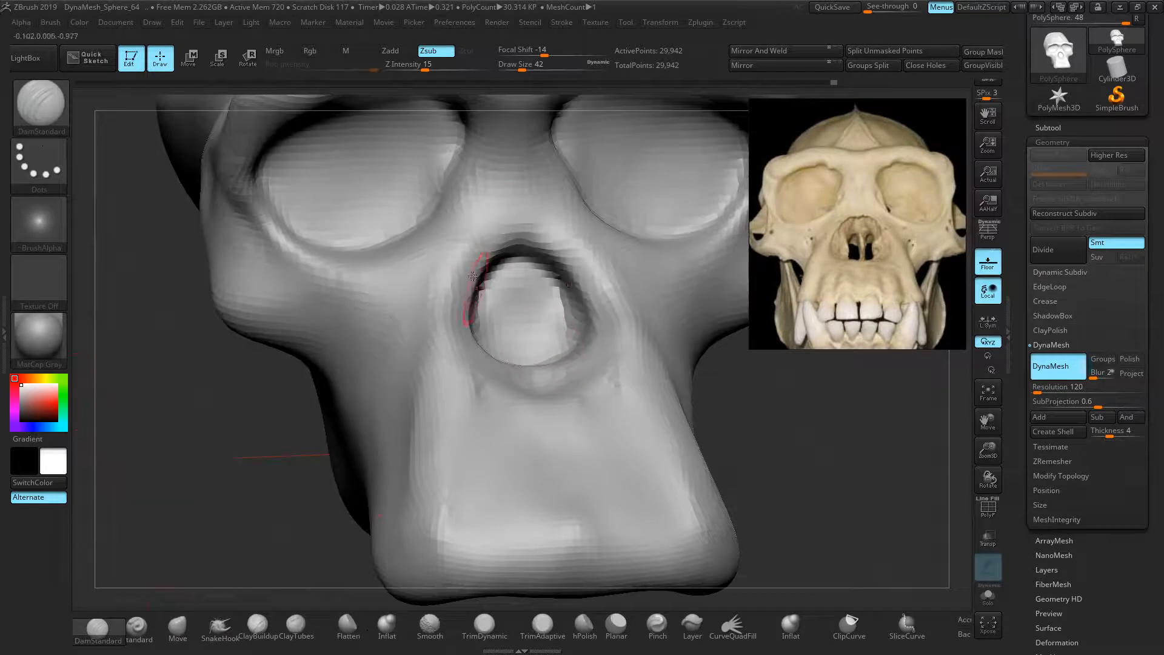
pyautogui.moveTo(529, 233)
pyautogui.mouseDown()
pyautogui.moveTo(470, 266)
pyautogui.moveTo(452, 342)
pyautogui.mouseUp()
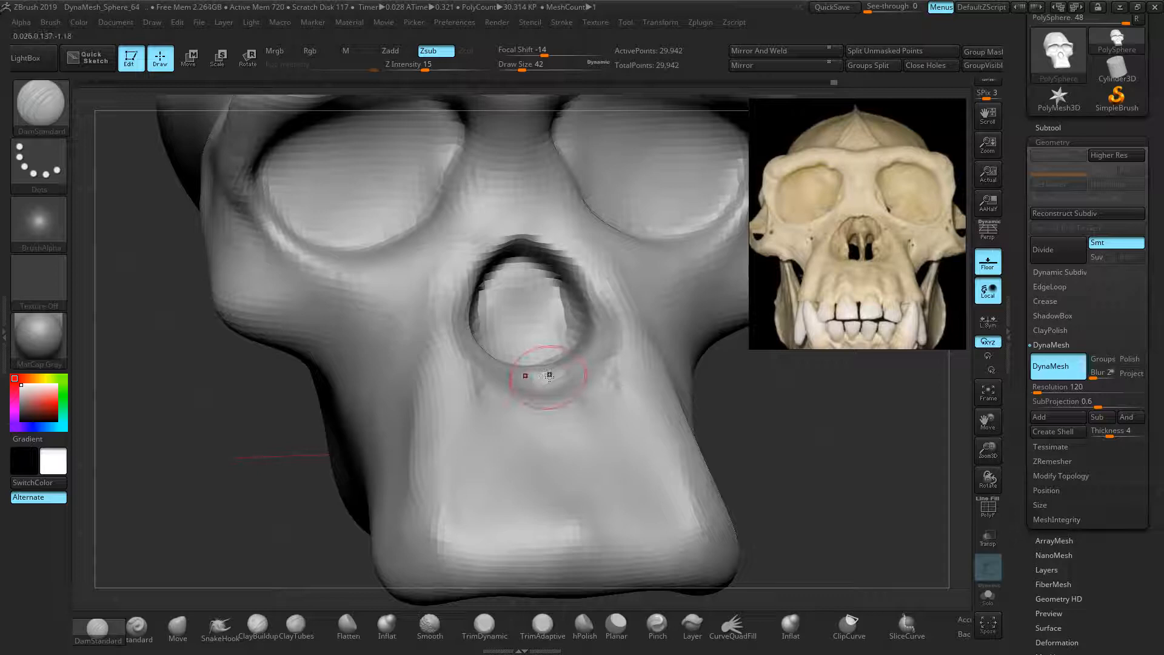
pyautogui.moveTo(563, 371); pyautogui.dragTo(550, 372)
# Remesh to 28,966 points and swell the area beneath the nose opening with Inflat
pyautogui.keyDown('ctrl'); pyautogui.moveTo(202, 521); pyautogui.dragTo(237, 540); pyautogui.keyUp('ctrl')
pyautogui.click(389, 628)
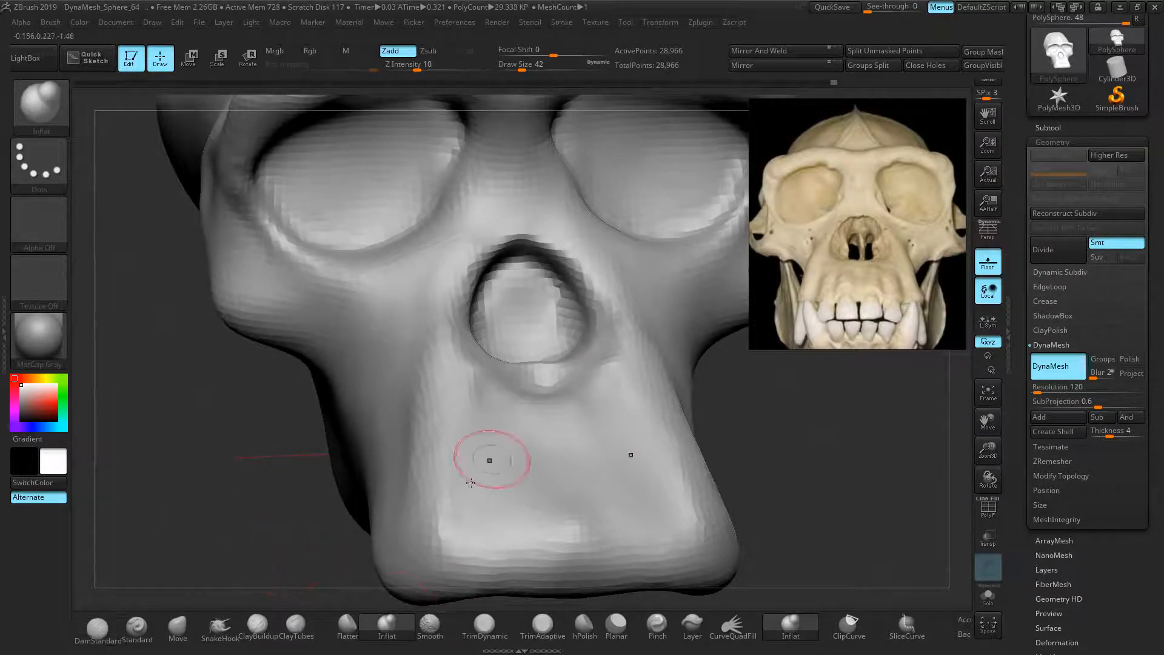
pyautogui.moveTo(537, 377)
pyautogui.mouseDown()
pyautogui.moveTo(550, 377)
pyautogui.moveTo(490, 377)
pyautogui.moveTo(582, 393)
pyautogui.mouseUp()
pyautogui.moveTo(273, 412)
pyautogui.mouseDown()
pyautogui.moveTo(226, 384)
pyautogui.moveTo(273, 369)
pyautogui.mouseUp()
pyautogui.moveTo(285, 494); pyautogui.dragTo(250, 493)
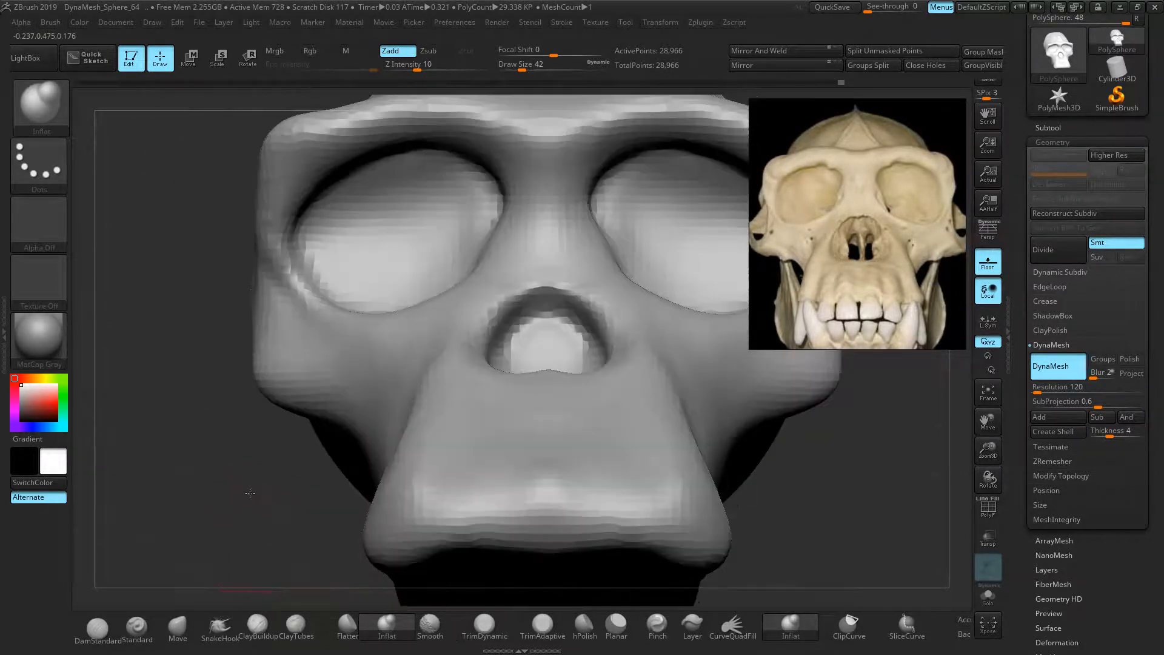
pyautogui.click(177, 625)
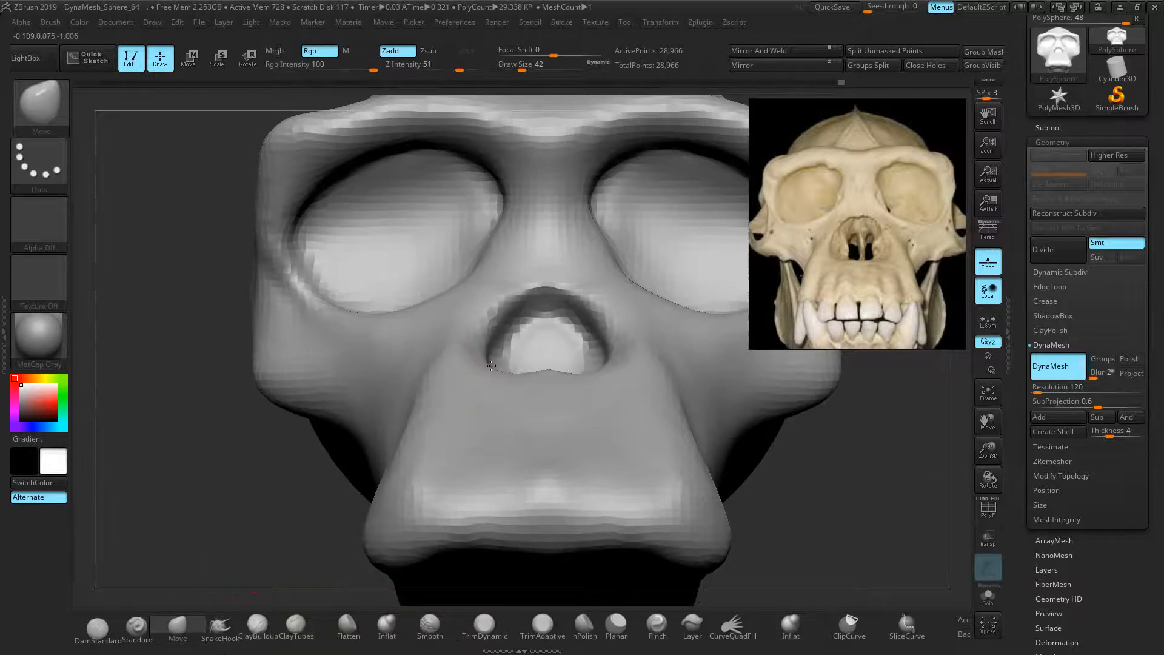
# Pull the nasal opening's inner edge outward and shape the cheek contours on both sides
pyautogui.moveTo(519, 330)
pyautogui.mouseDown()
pyautogui.moveTo(507, 321)
pyautogui.moveTo(506, 334)
pyautogui.moveTo(549, 303)
pyautogui.mouseUp()
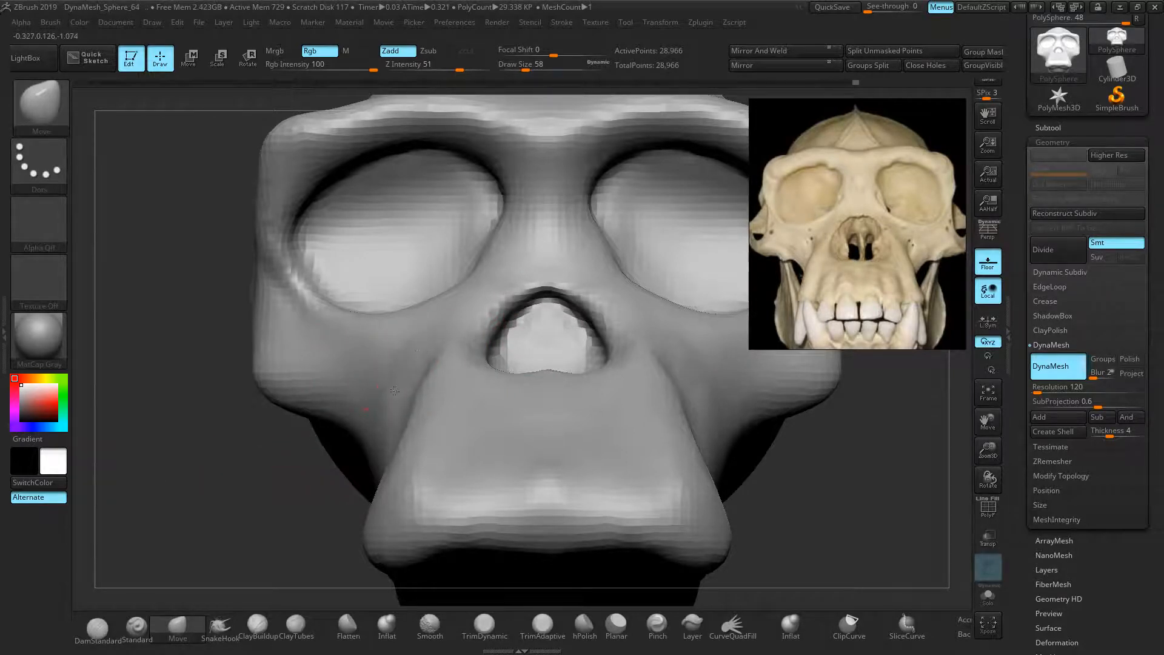
pyautogui.moveTo(419, 355); pyautogui.dragTo(412, 384)
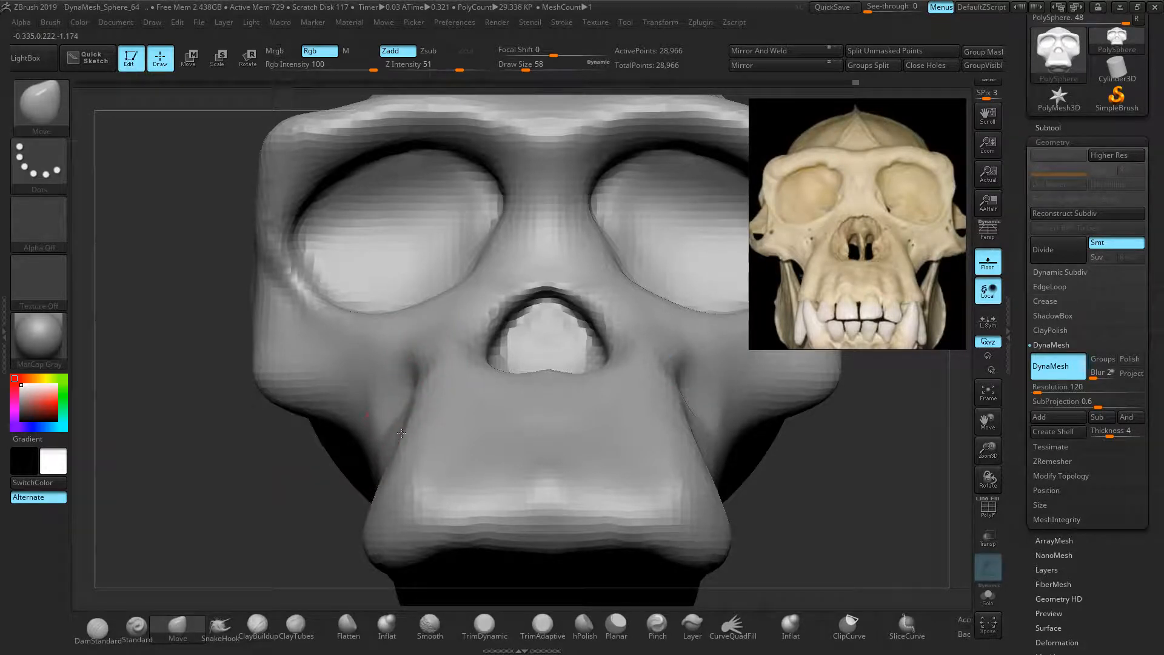
pyautogui.moveTo(392, 437)
pyautogui.keyDown('shift'); pyautogui.mouseDown()
pyautogui.moveTo(378, 406)
pyautogui.moveTo(430, 344)
pyautogui.moveTo(414, 364)
pyautogui.moveTo(426, 364)
pyautogui.mouseUp(); pyautogui.keyUp('shift')
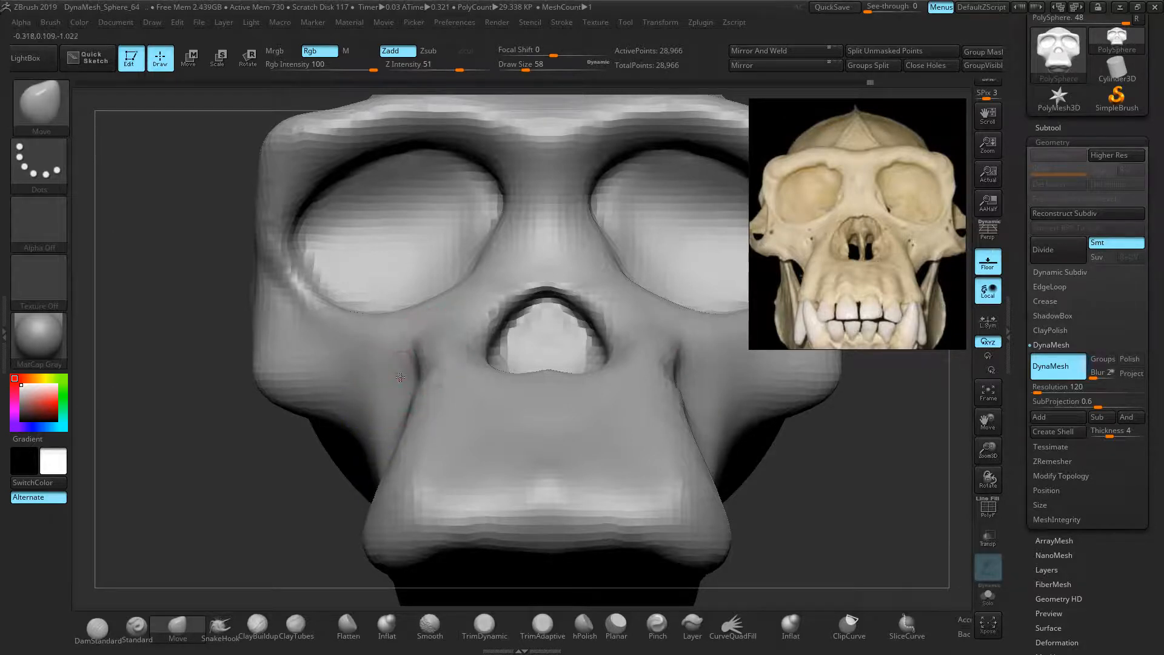
pyautogui.moveTo(343, 420)
pyautogui.mouseDown()
pyautogui.moveTo(332, 419)
pyautogui.moveTo(351, 396)
pyautogui.mouseUp()
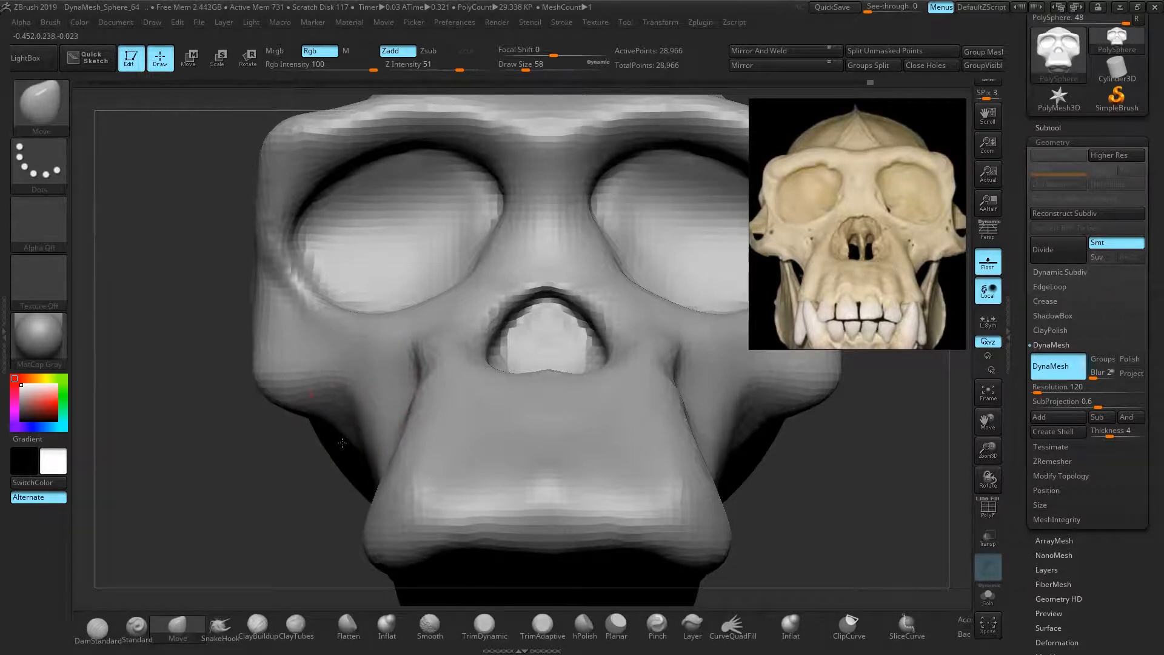
pyautogui.moveTo(349, 437); pyautogui.dragTo(359, 400)
pyautogui.keyDown('ctrl'); pyautogui.moveTo(276, 449); pyautogui.dragTo(231, 439, button='right'); pyautogui.keyUp('ctrl')
# Raise the lower jaw corners, push the cheeks inward, and square the brow corners to the reference
pyautogui.press(']')
pyautogui.press(']')
pyautogui.press(']')
pyautogui.press(']')
pyautogui.moveTo(559, 493); pyautogui.dragTo(560, 483)
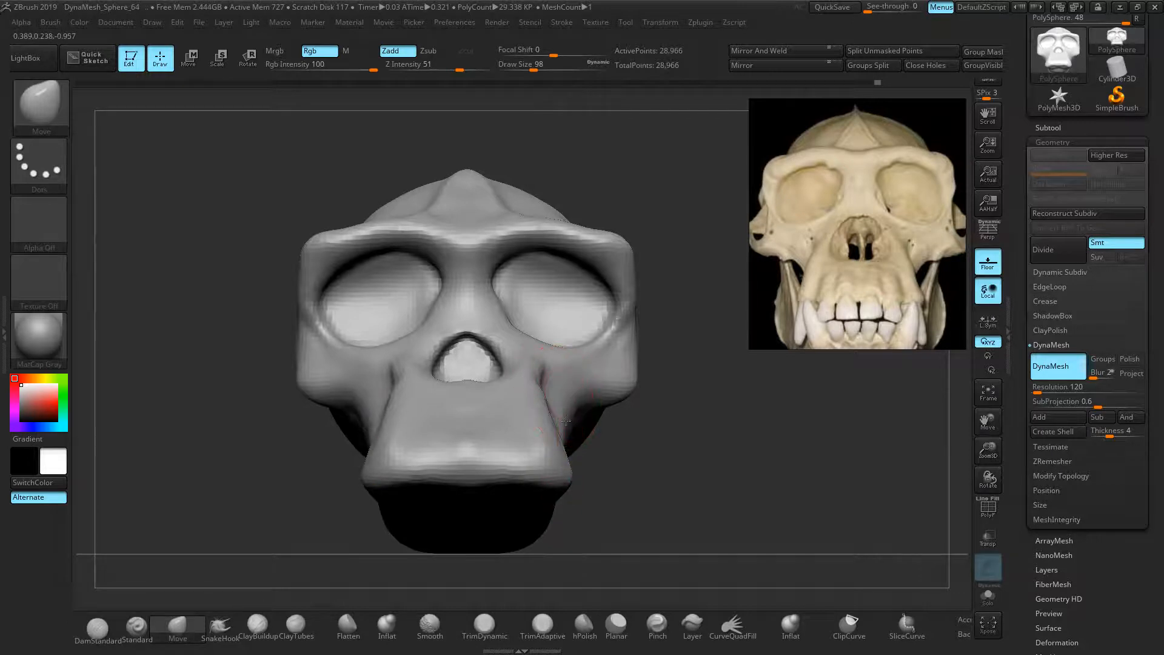
pyautogui.moveTo(567, 429); pyautogui.dragTo(561, 426)
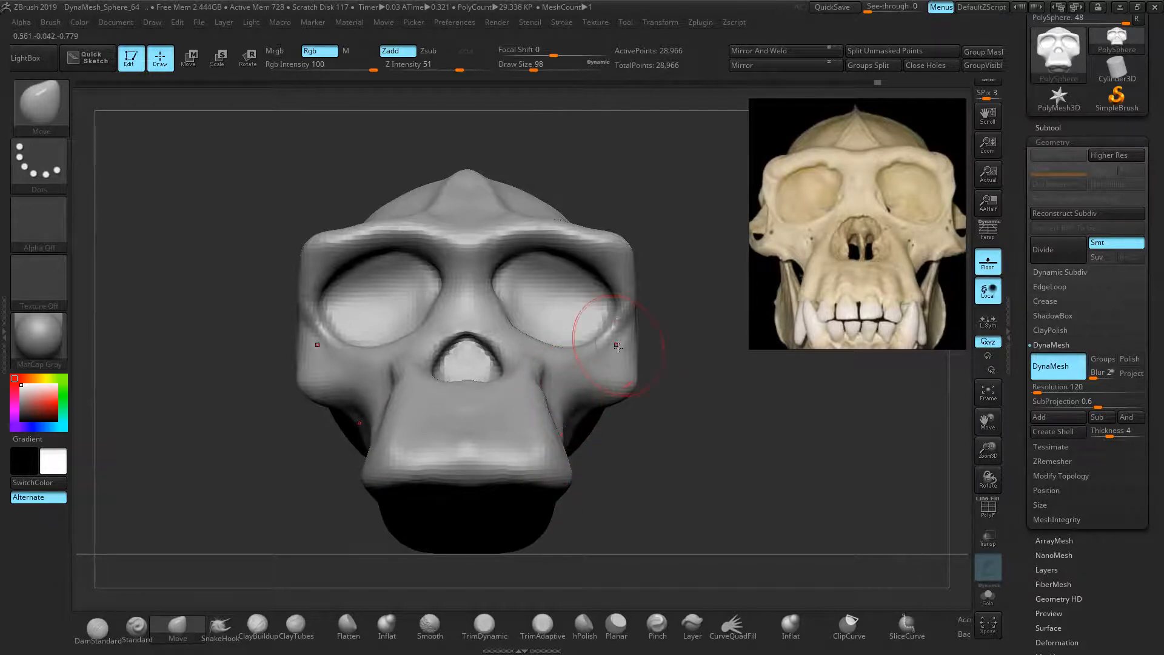
pyautogui.moveTo(634, 351); pyautogui.dragTo(607, 335)
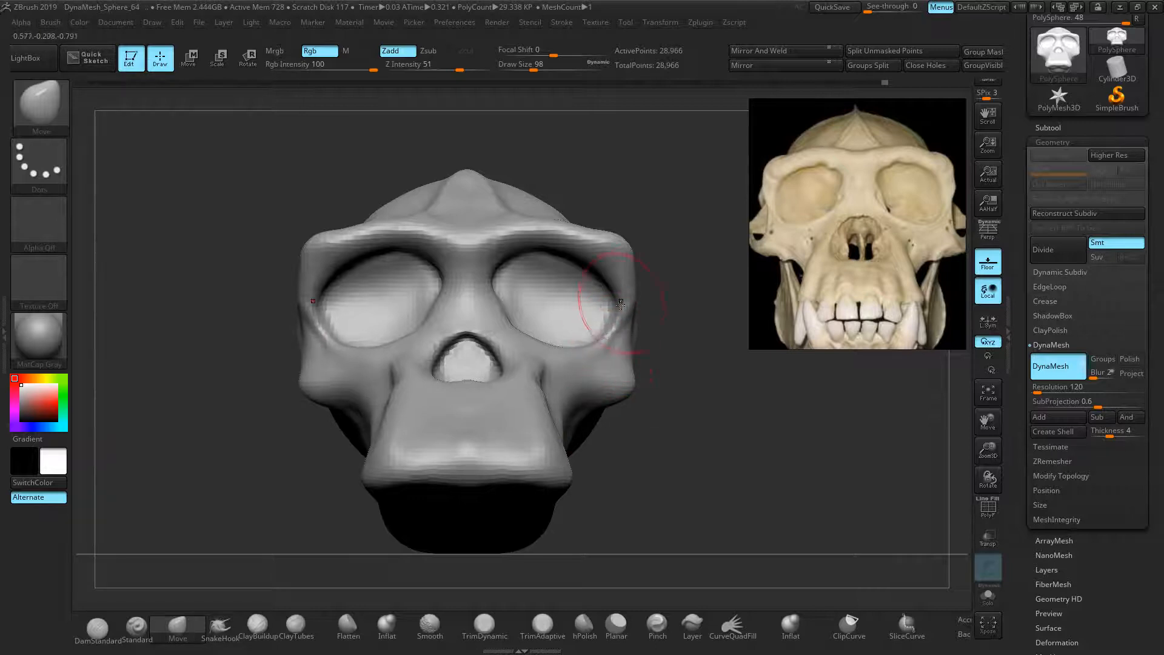
pyautogui.moveTo(624, 237)
pyautogui.mouseDown()
pyautogui.moveTo(575, 240)
pyautogui.moveTo(613, 220)
pyautogui.moveTo(263, 297)
pyautogui.mouseUp()
# Remesh the skull with DynaMesh to 28,792 points
pyautogui.moveTo(641, 332); pyautogui.dragTo(720, 429)
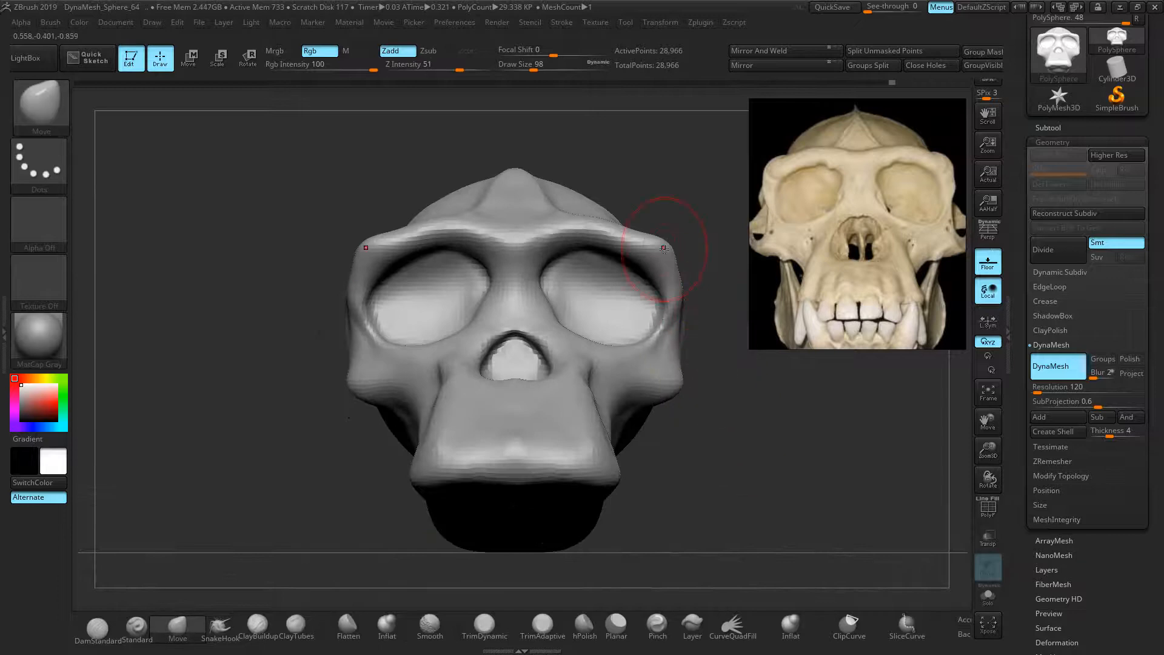
pyautogui.moveTo(698, 306); pyautogui.dragTo(735, 475)
pyautogui.moveTo(740, 461)
pyautogui.keyDown('ctrl'); pyautogui.mouseDown(button='right')
pyautogui.moveTo(708, 448)
pyautogui.moveTo(708, 462)
pyautogui.mouseUp(button='right'); pyautogui.keyUp('ctrl')
pyautogui.keyDown('ctrl'); pyautogui.moveTo(760, 401); pyautogui.dragTo(729, 427); pyautogui.keyUp('ctrl')
pyautogui.keyDown('ctrl'); pyautogui.moveTo(751, 426); pyautogui.dragTo(768, 442, button='right'); pyautogui.keyUp('ctrl')
pyautogui.keyDown('alt'); pyautogui.moveTo(768, 442); pyautogui.dragTo(733, 430); pyautogui.keyUp('alt')
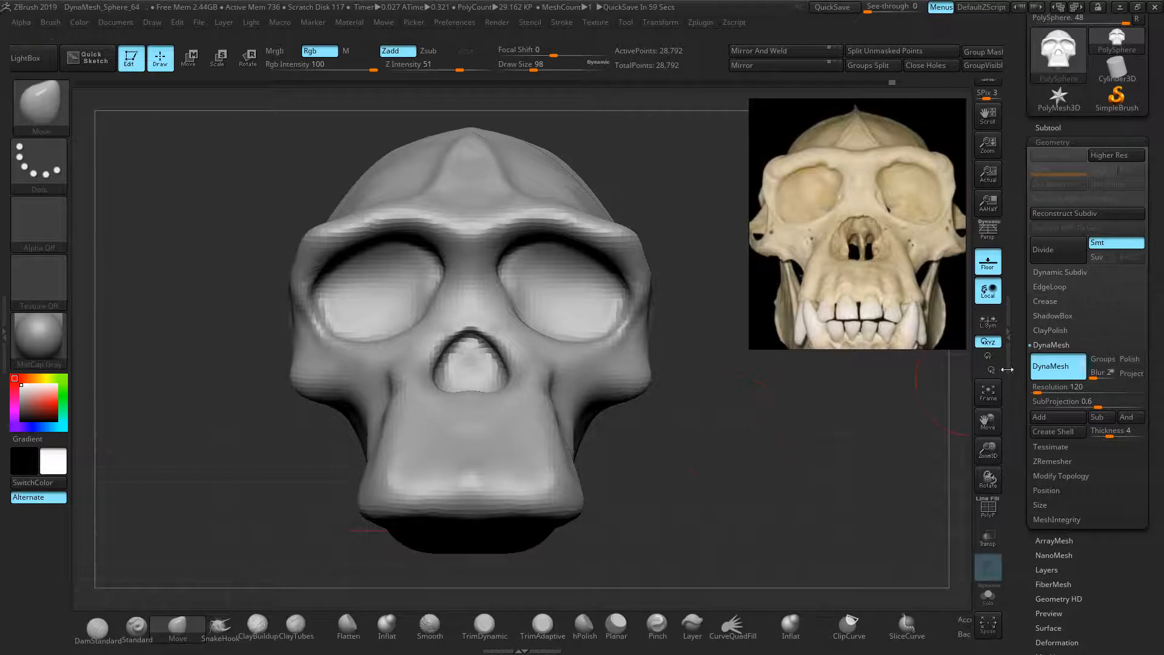
# Set DynaMesh Resolution to 160 and remesh to 51,098 points, checking the polygon wireframe
pyautogui.write('16')
pyautogui.press('Return')
pyautogui.press('ctrl')
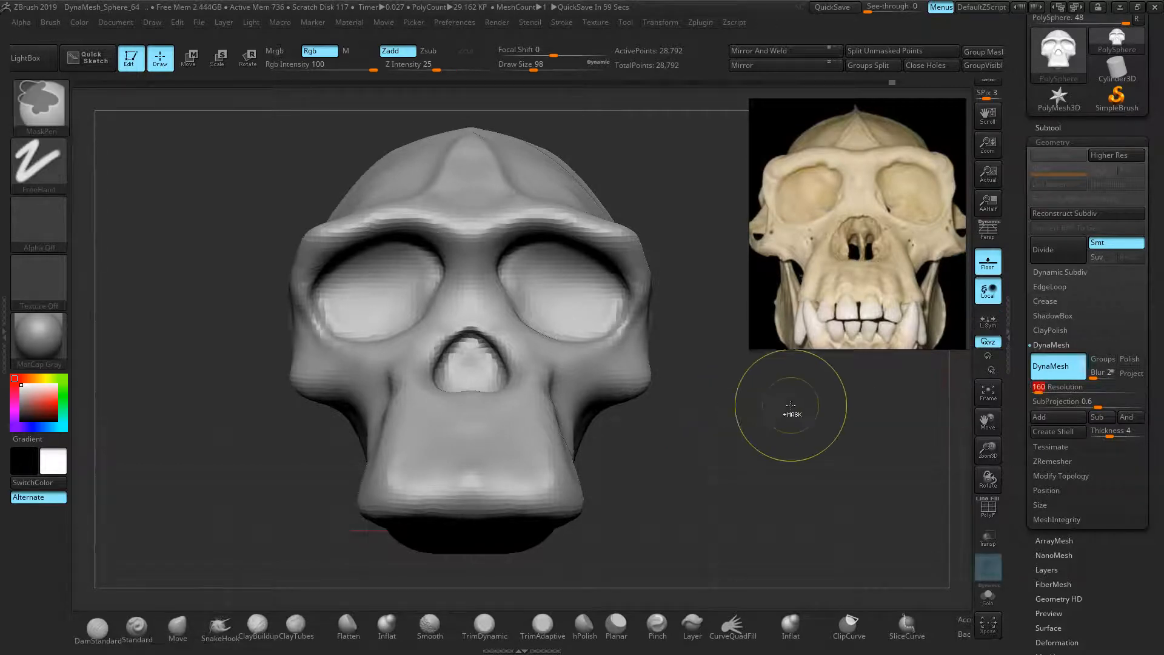
pyautogui.moveTo(734, 428)
pyautogui.keyDown('ctrl'); pyautogui.mouseDown()
pyautogui.moveTo(758, 461)
pyautogui.moveTo(730, 464)
pyautogui.mouseUp(); pyautogui.keyUp('ctrl')
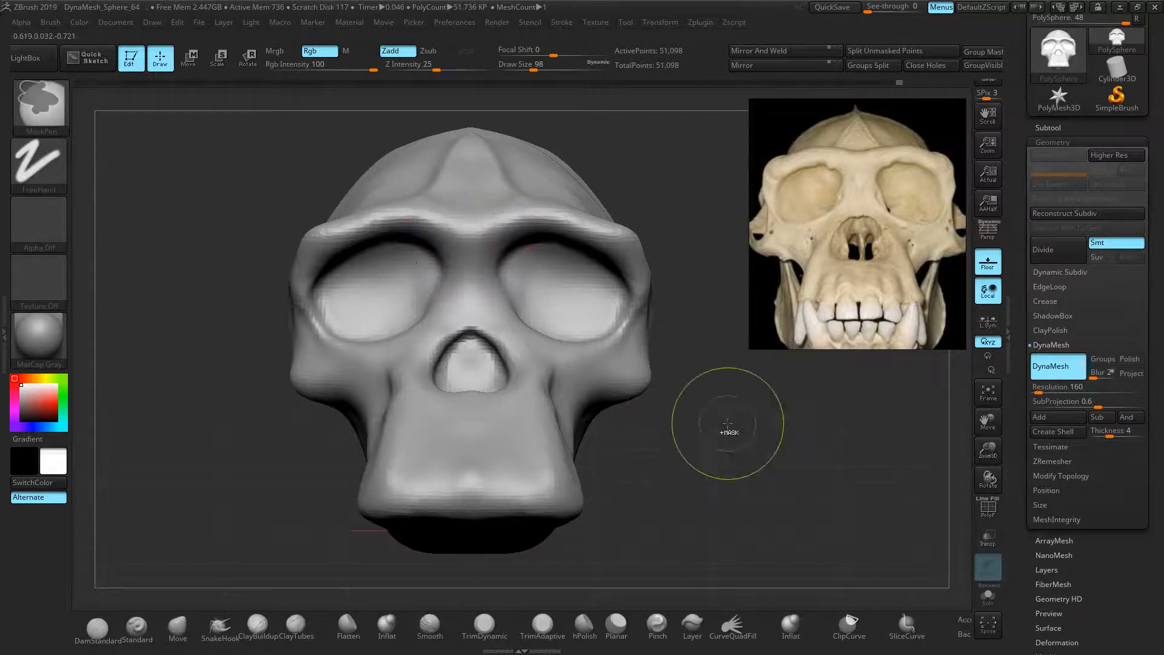
pyautogui.hotkey('shift', 'f')
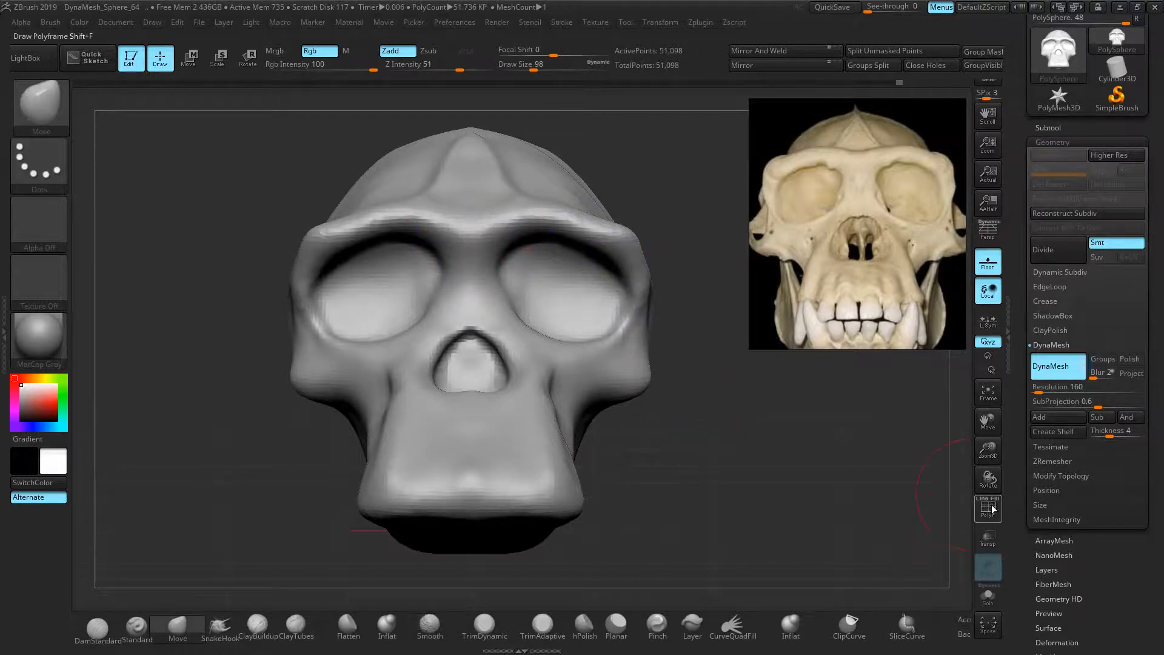
pyautogui.click(998, 521)
# Smooth the bump on the lower skull from a left-facing profile
pyautogui.moveTo(699, 461); pyautogui.dragTo(305, 352)
pyautogui.keyDown('shift'); pyautogui.moveTo(634, 417); pyautogui.dragTo(694, 392); pyautogui.keyUp('shift')
pyautogui.moveTo(884, 254)
pyautogui.mouseDown(button='middle')
pyautogui.moveTo(822, 260)
pyautogui.moveTo(768, 235)
pyautogui.moveTo(814, 220)
pyautogui.mouseUp(button='middle')
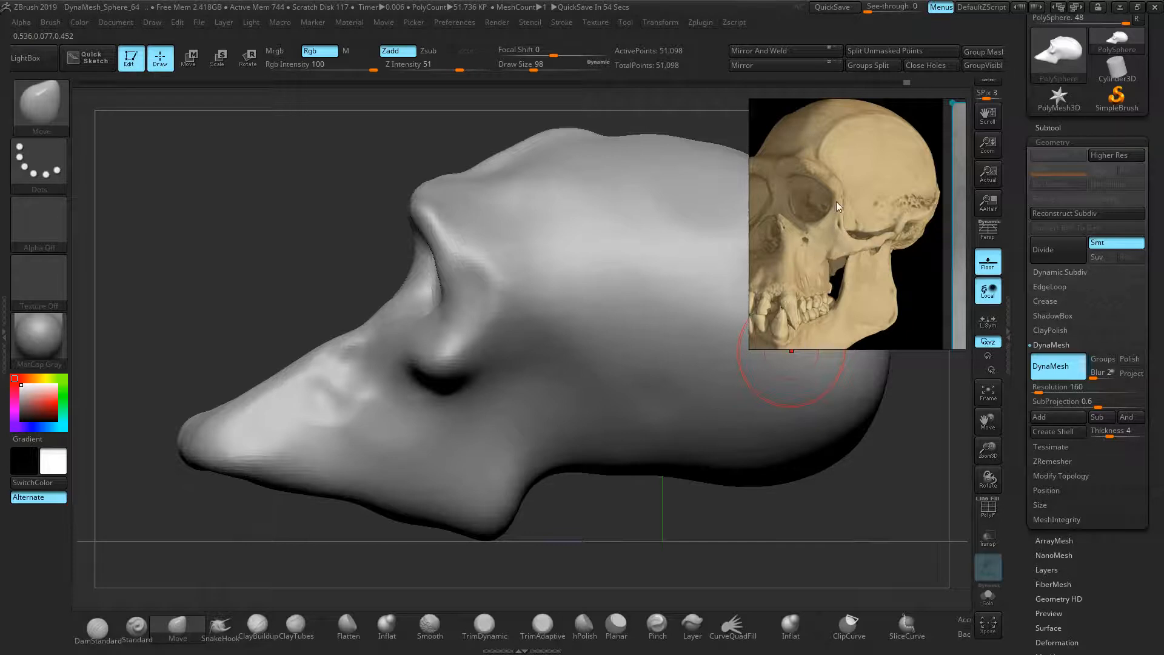
# Pull both cheekbones out into long mirrored spikes with the SnakeHook brush
pyautogui.moveTo(238, 271); pyautogui.dragTo(340, 309, button='right')
pyautogui.keyDown('ctrl'); pyautogui.moveTo(264, 338); pyautogui.dragTo(331, 343, button='right'); pyautogui.keyUp('ctrl')
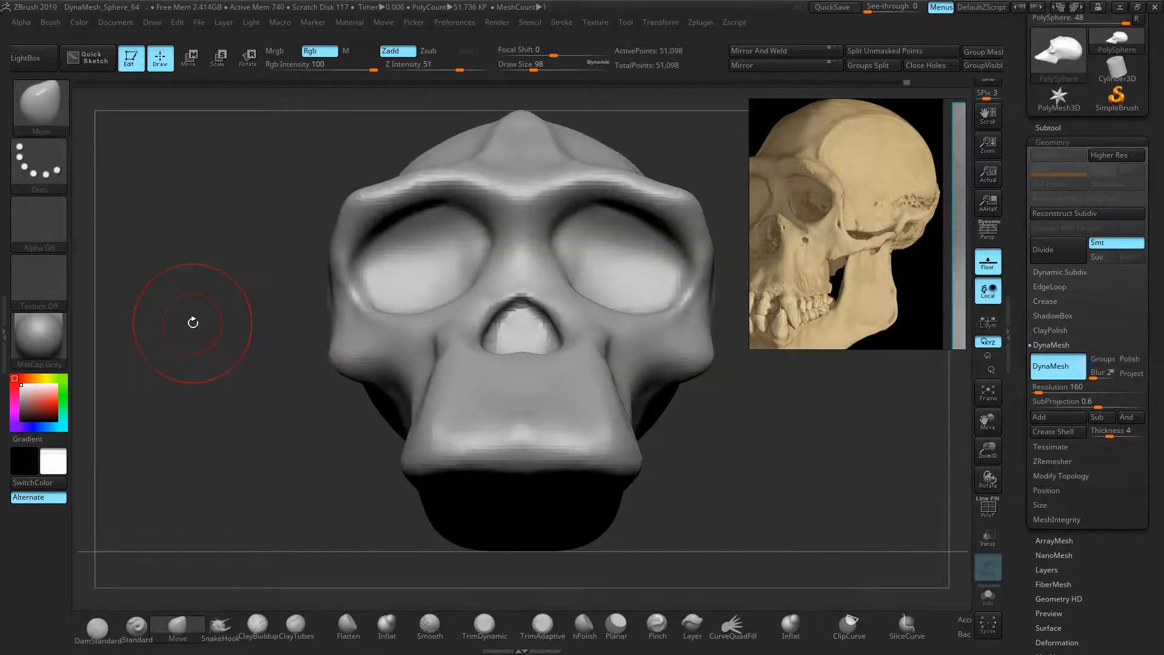
pyautogui.click(220, 628)
pyautogui.moveTo(694, 361); pyautogui.dragTo(804, 365)
pyautogui.moveTo(749, 469); pyautogui.dragTo(685, 504, button='right')
pyautogui.moveTo(452, 333)
pyautogui.keyDown('ctrl'); pyautogui.mouseDown(button='right')
pyautogui.moveTo(399, 309)
pyautogui.moveTo(463, 322)
pyautogui.moveTo(317, 293)
pyautogui.moveTo(331, 290)
pyautogui.mouseUp(button='right'); pyautogui.keyUp('ctrl')
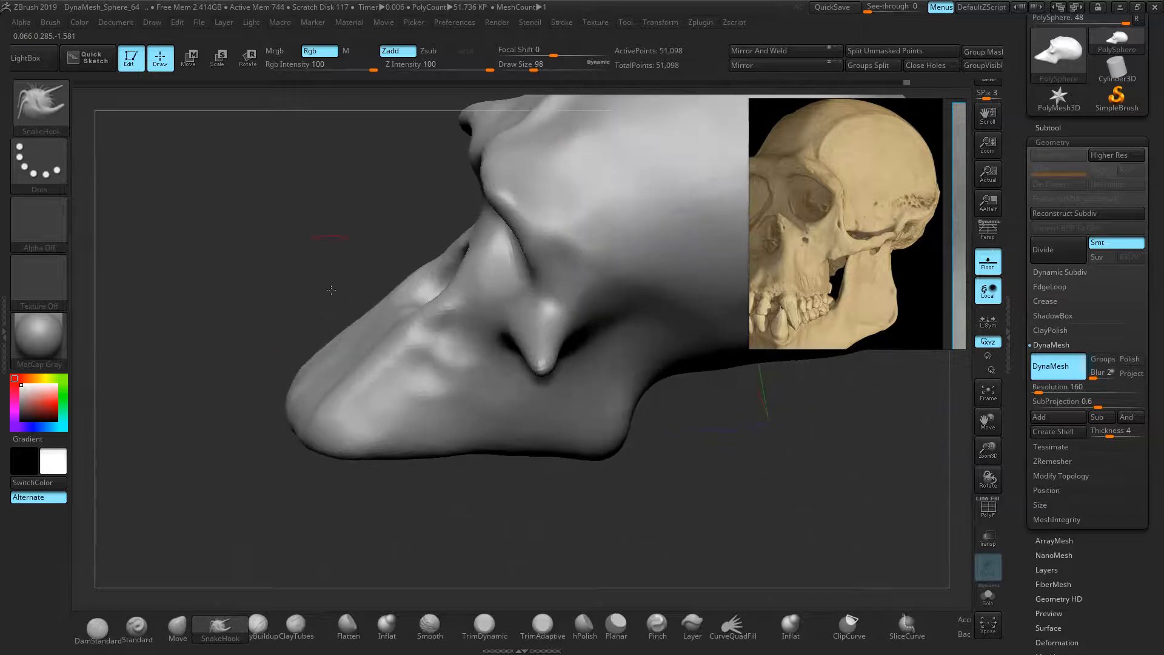
pyautogui.moveTo(531, 359)
pyautogui.mouseDown()
pyautogui.moveTo(623, 377)
pyautogui.moveTo(702, 355)
pyautogui.mouseUp()
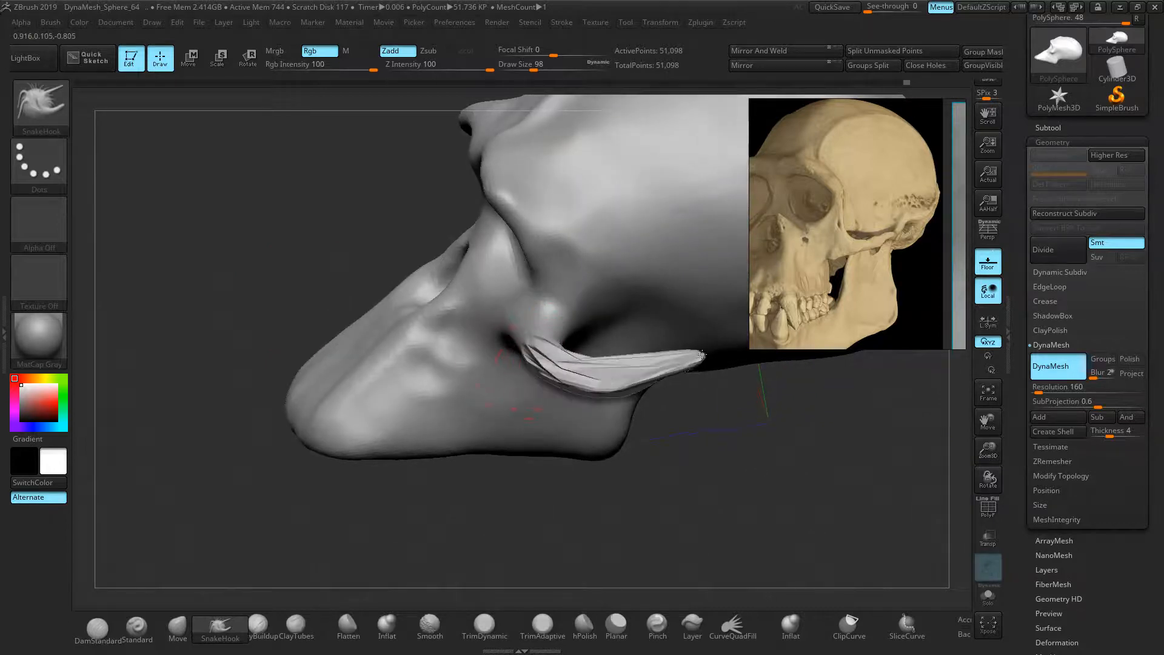
# Undo the bad spikes, mask the bump on the side of the face, and invert the mask
pyautogui.moveTo(265, 332); pyautogui.dragTo(304, 358, button='right')
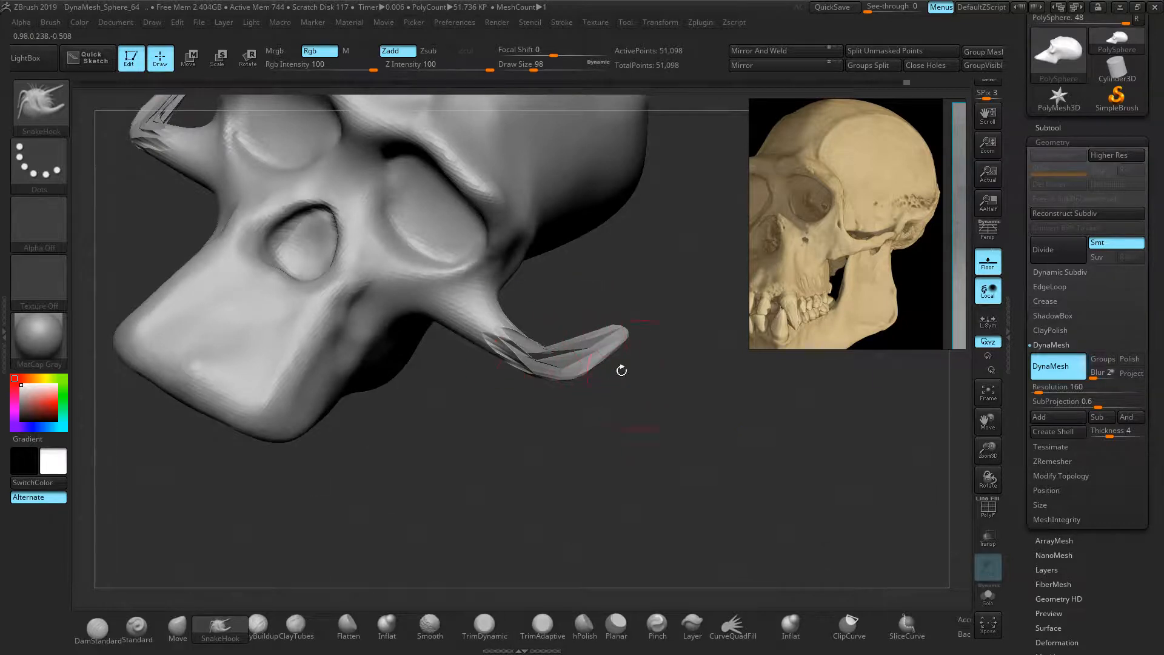
pyautogui.hotkey('ctrl', 'z')
pyautogui.hotkey('ctrl', 'z')
pyautogui.hotkey('ctrl', 'z')
pyautogui.hotkey('ctrl', 'z')
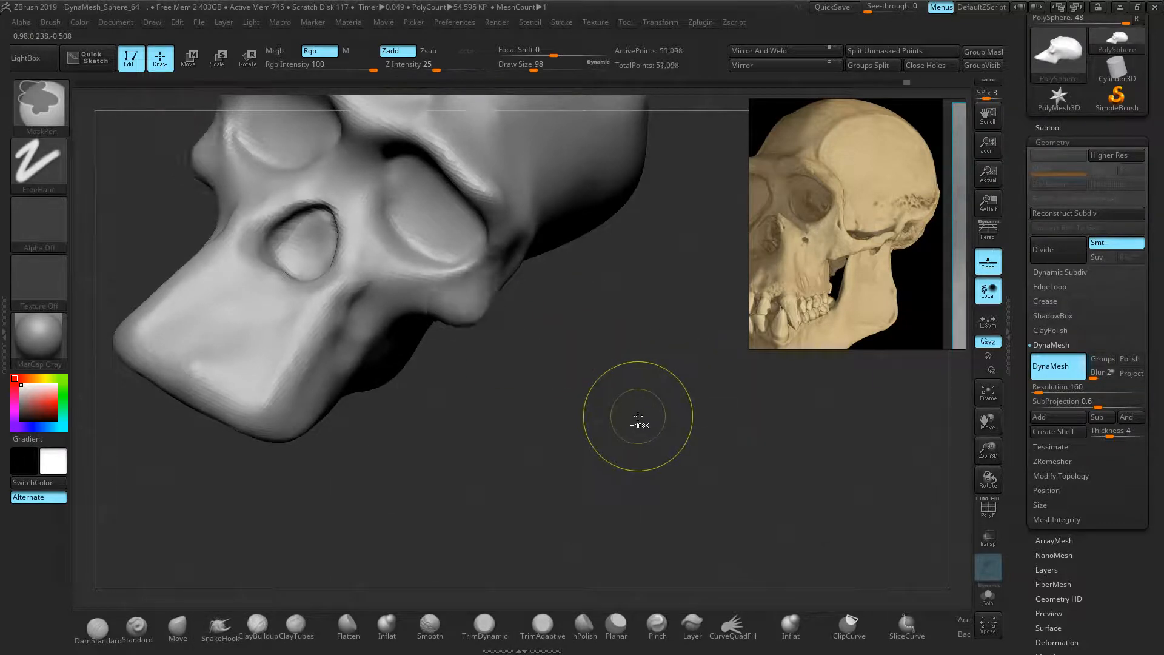
pyautogui.moveTo(538, 403)
pyautogui.mouseDown(button='right')
pyautogui.moveTo(504, 350)
pyautogui.moveTo(400, 372)
pyautogui.moveTo(579, 400)
pyautogui.moveTo(611, 417)
pyautogui.mouseUp(button='right')
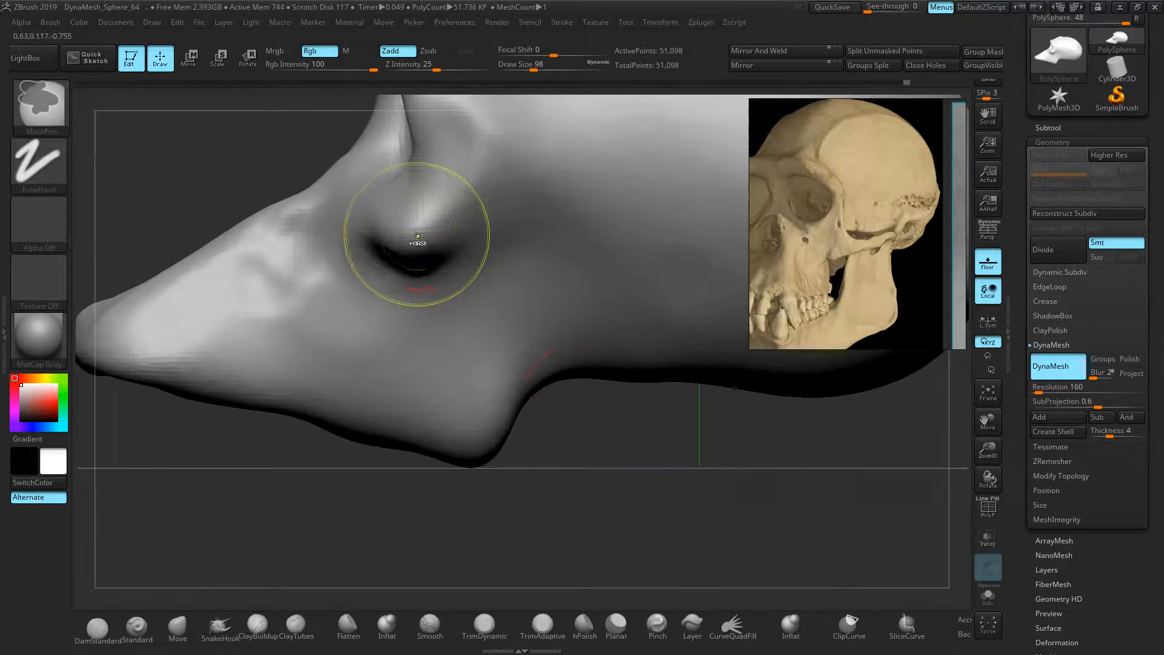
pyautogui.keyDown('ctrl'); pyautogui.click(415, 234); pyautogui.keyUp('ctrl')
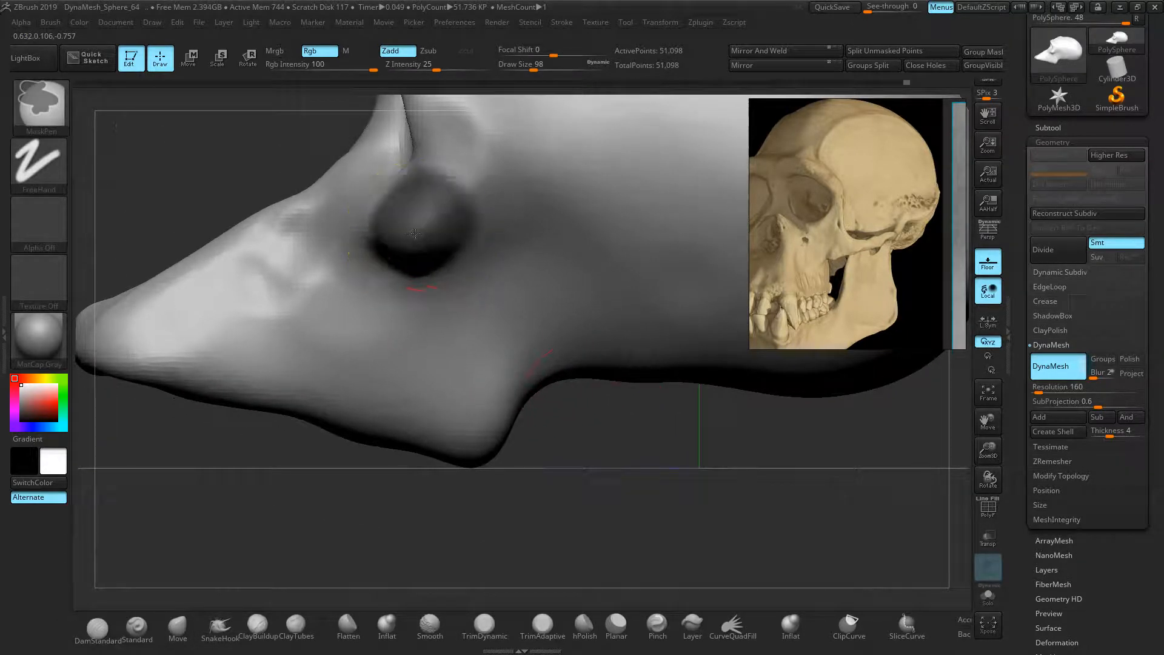
pyautogui.hotkey('ctrl', 'z')
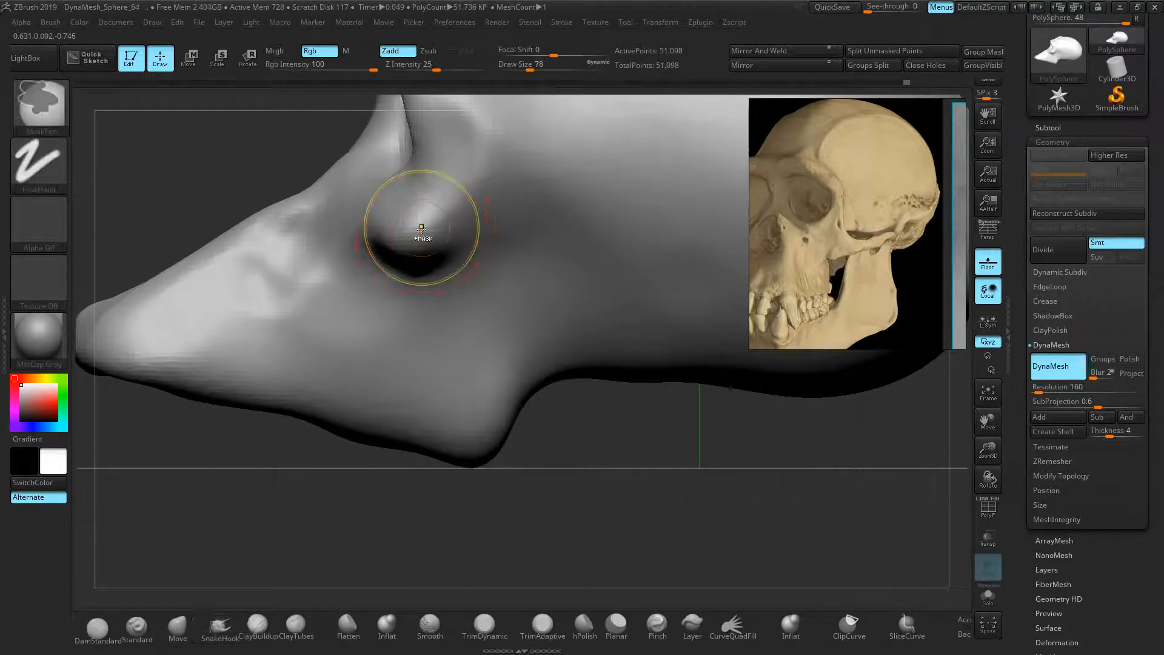
pyautogui.keyDown('ctrl'); pyautogui.click(421, 231); pyautogui.keyUp('ctrl')
pyautogui.moveTo(227, 174)
pyautogui.mouseDown()
pyautogui.moveTo(263, 188)
pyautogui.moveTo(226, 171)
pyautogui.moveTo(230, 187)
pyautogui.mouseUp()
pyautogui.keyDown('ctrl'); pyautogui.click(184, 152); pyautogui.keyUp('ctrl')
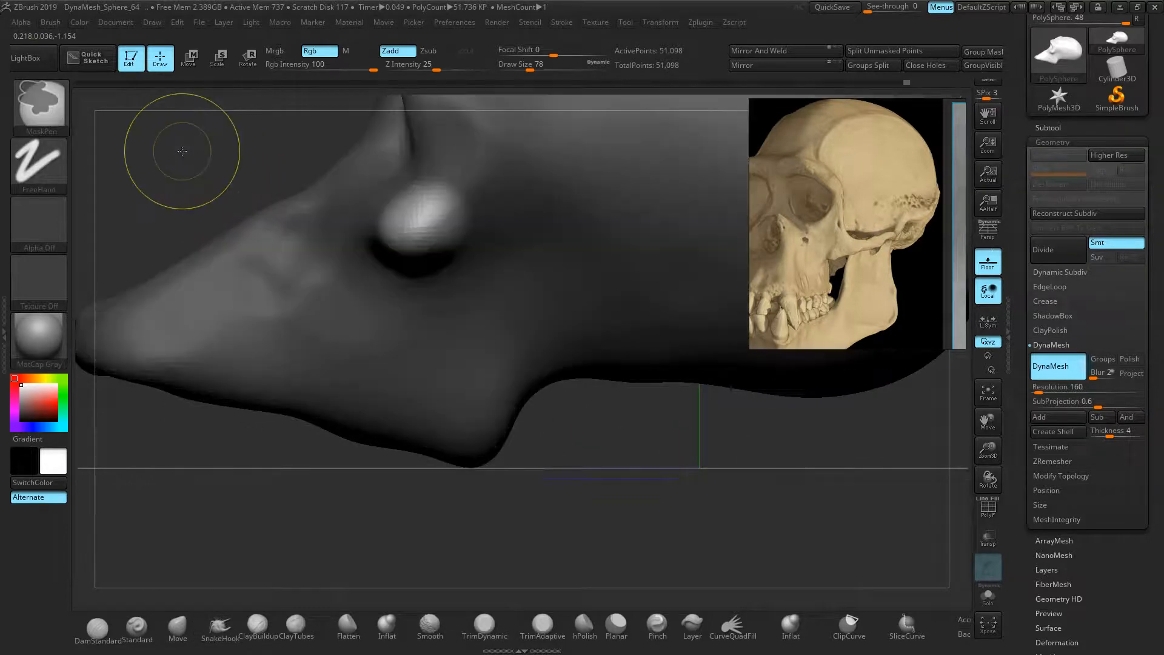
# Undo the stray horn pull, clear the mask, and check the cheekbone projections from several angles
pyautogui.click(228, 629)
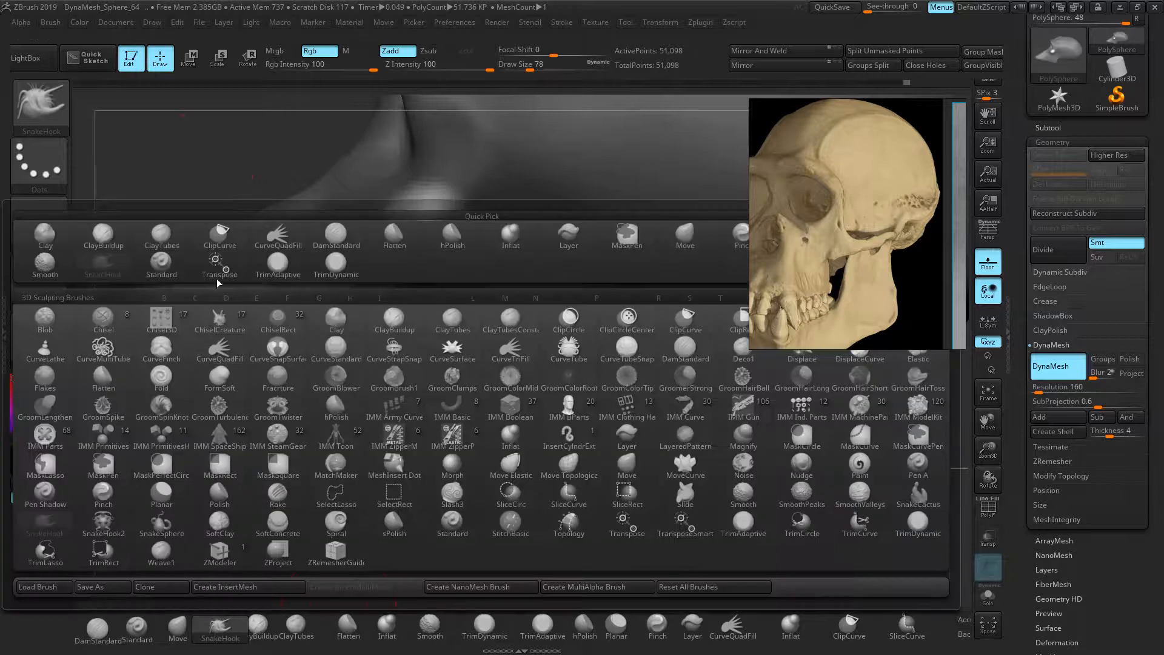
pyautogui.moveTo(188, 176)
pyautogui.mouseDown()
pyautogui.moveTo(437, 248)
pyautogui.moveTo(421, 234)
pyautogui.moveTo(521, 239)
pyautogui.mouseUp()
pyautogui.hotkey('ctrl', 'z')
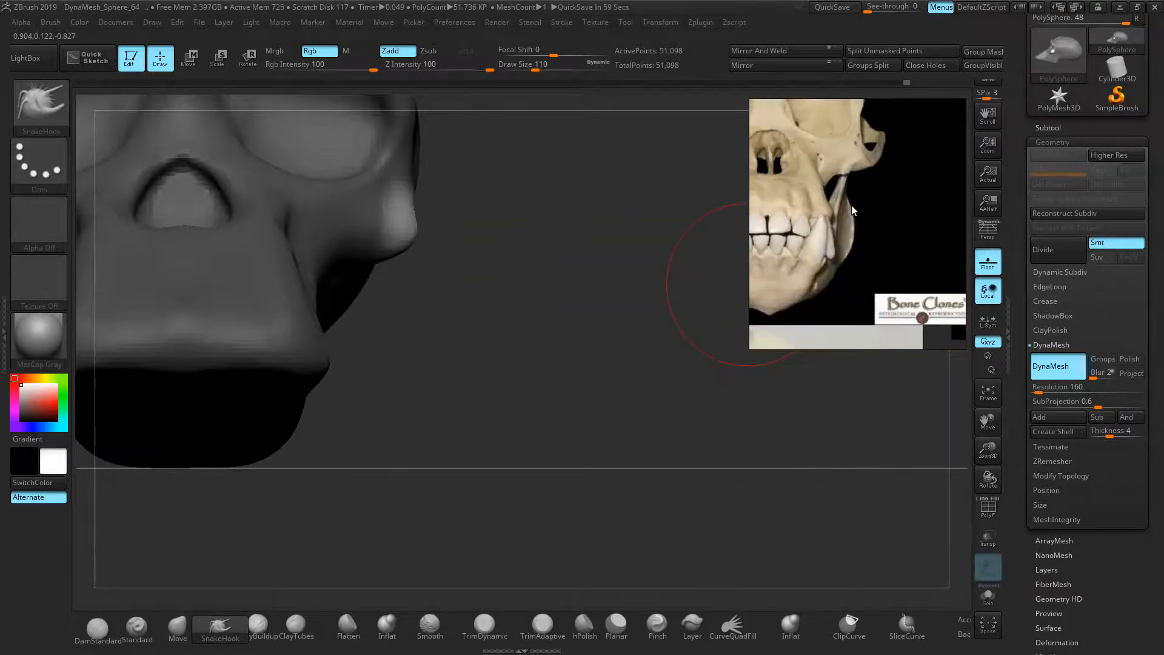
pyautogui.moveTo(564, 317)
pyautogui.mouseDown()
pyautogui.moveTo(488, 281)
pyautogui.moveTo(485, 304)
pyautogui.moveTo(493, 277)
pyautogui.moveTo(573, 331)
pyautogui.moveTo(606, 400)
pyautogui.moveTo(618, 502)
pyautogui.mouseUp()
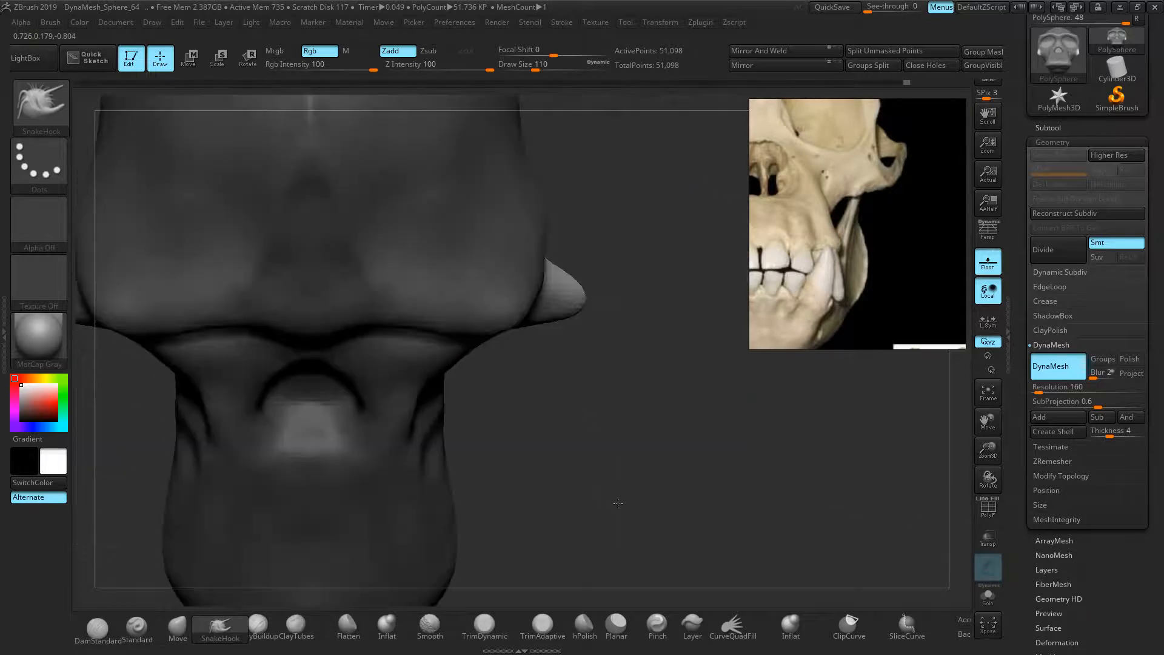
pyautogui.moveTo(655, 433)
pyautogui.mouseDown()
pyautogui.moveTo(603, 418)
pyautogui.moveTo(614, 169)
pyautogui.mouseUp()
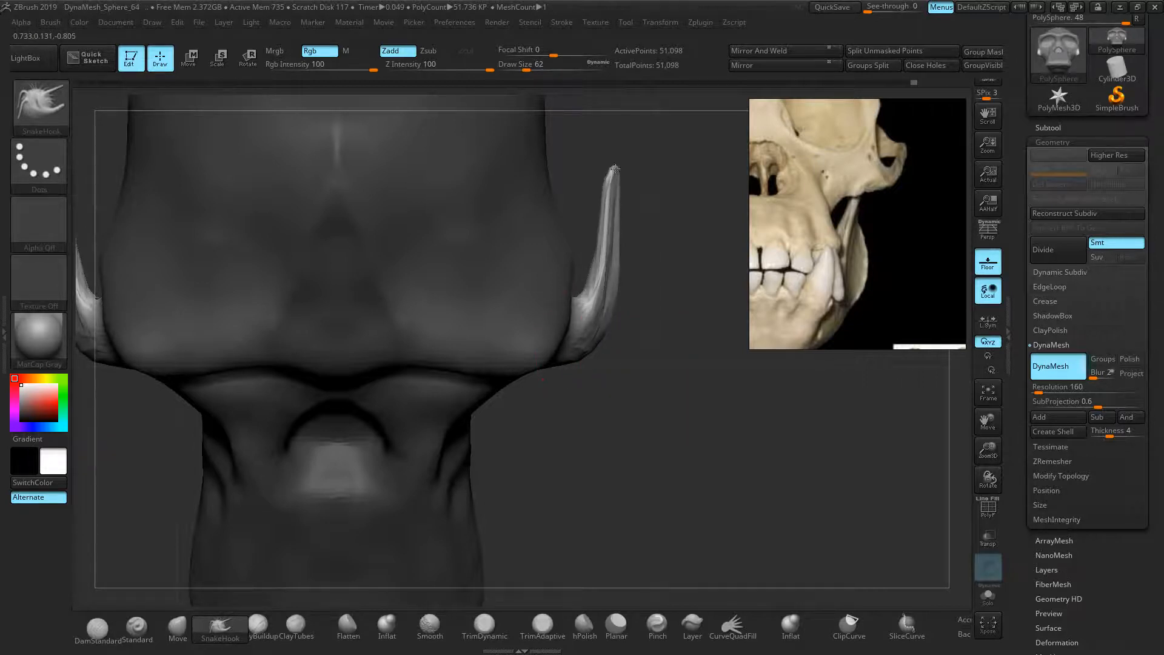
pyautogui.moveTo(669, 434)
pyautogui.keyDown('alt'); pyautogui.mouseDown(button='right')
pyautogui.moveTo(688, 467)
pyautogui.moveTo(631, 348)
pyautogui.moveTo(746, 431)
pyautogui.moveTo(644, 437)
pyautogui.moveTo(682, 472)
pyautogui.mouseUp(button='right'); pyautogui.keyUp('alt')
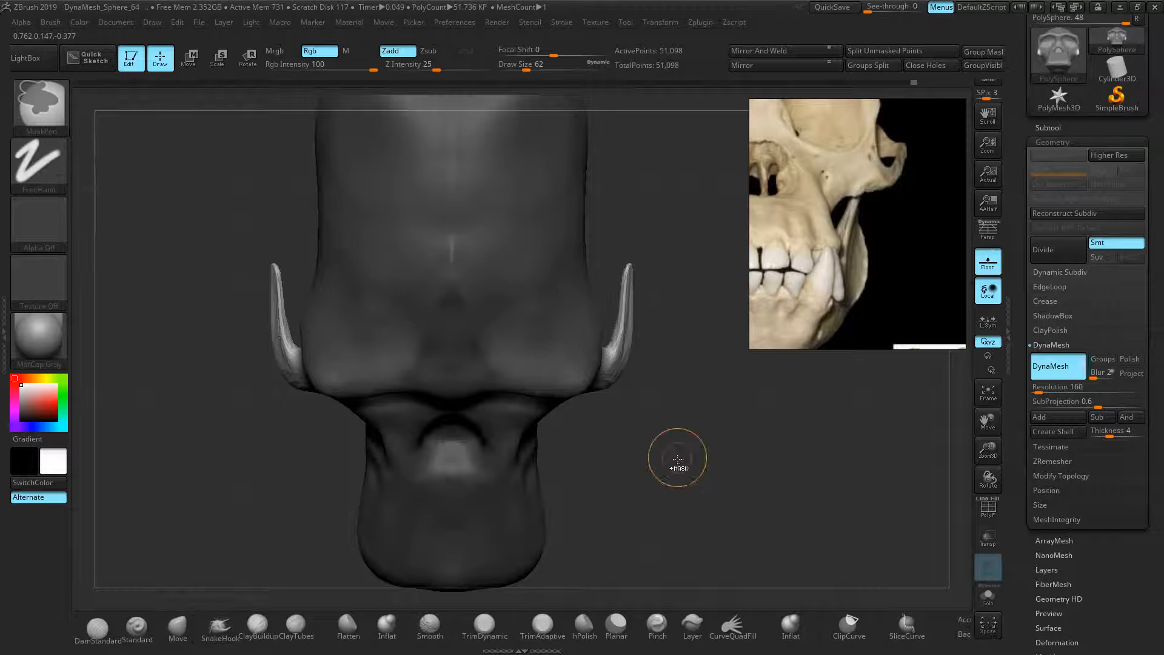
pyautogui.keyDown('ctrl'); pyautogui.moveTo(680, 395); pyautogui.dragTo(670, 416); pyautogui.keyUp('ctrl')
pyautogui.moveTo(678, 450)
pyautogui.mouseDown(button='right')
pyautogui.moveTo(633, 364)
pyautogui.moveTo(683, 329)
pyautogui.moveTo(634, 339)
pyautogui.moveTo(678, 377)
pyautogui.mouseUp(button='right')
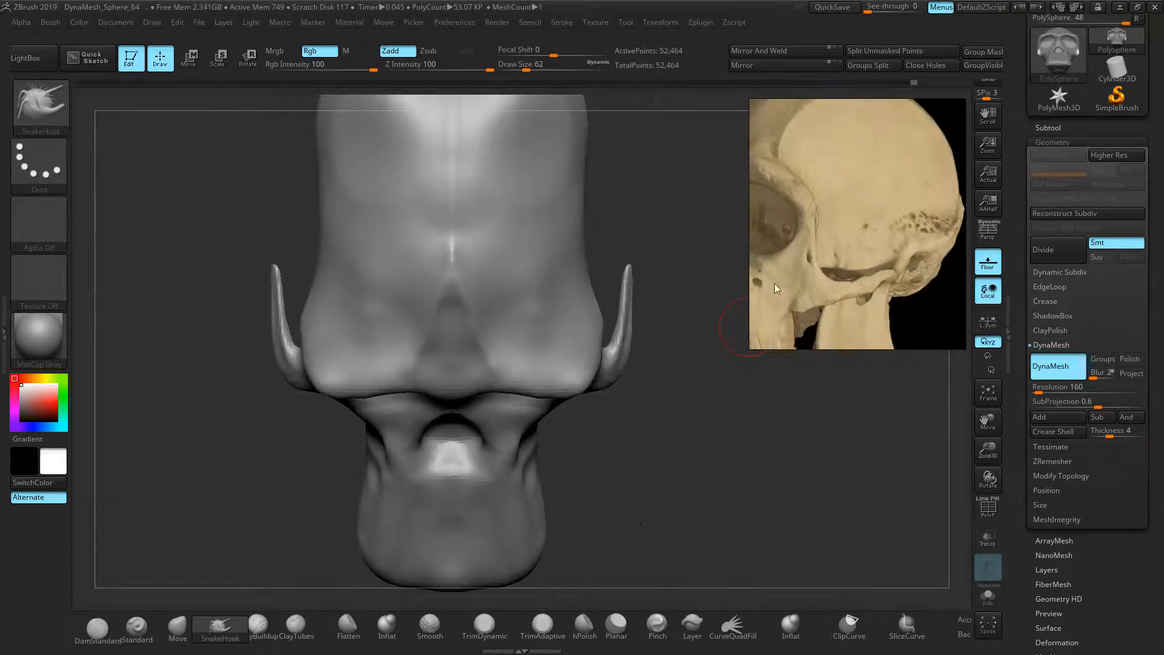
pyautogui.moveTo(631, 481); pyautogui.dragTo(596, 445, button='right')
pyautogui.keyDown('alt'); pyautogui.moveTo(816, 391); pyautogui.dragTo(527, 377, button='right'); pyautogui.keyUp('alt')
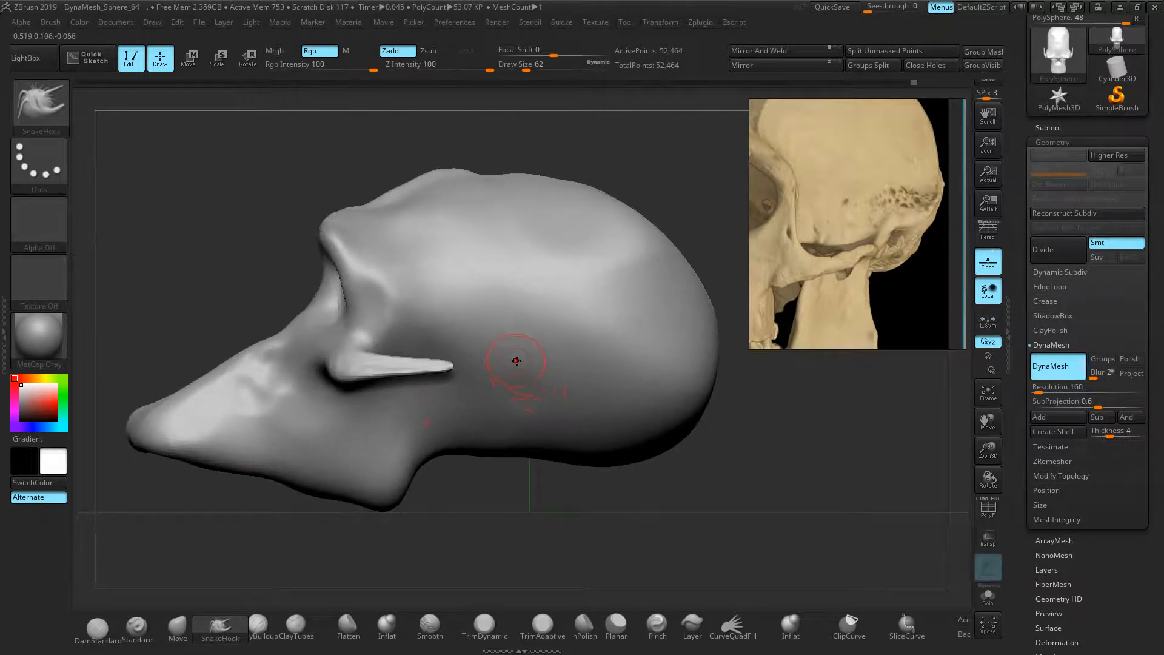
# Mask a spot on the cheek, invert the mask, inspect from below, then clear it
pyautogui.press('ctrl')
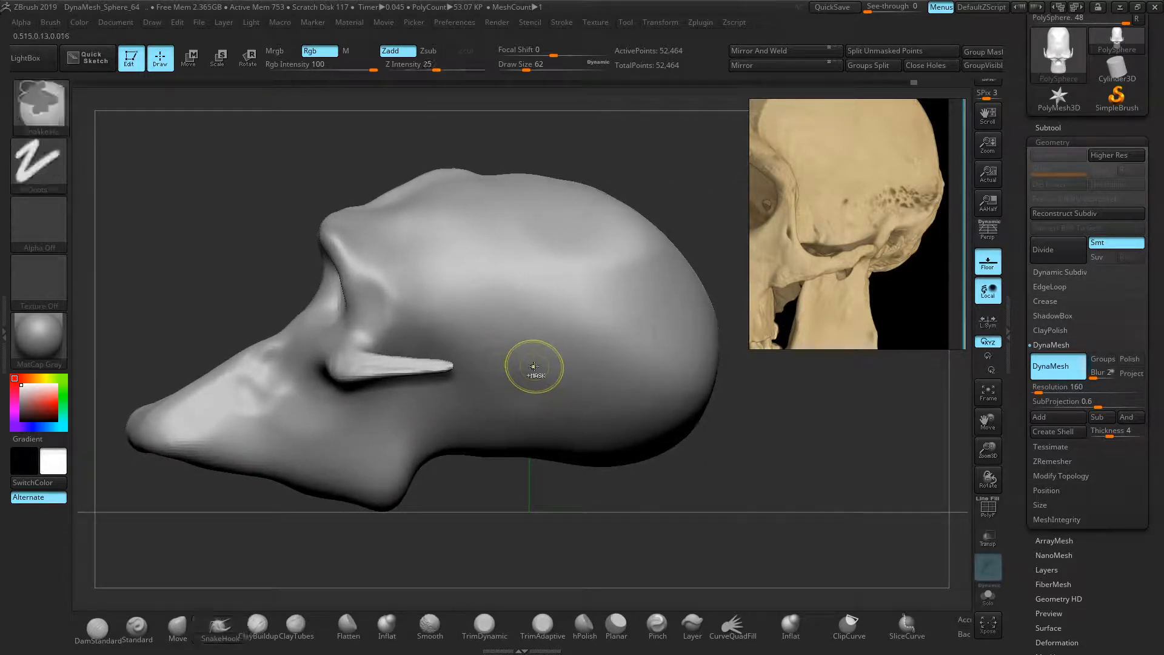
pyautogui.keyDown('ctrl'); pyautogui.click(534, 366); pyautogui.keyUp('ctrl')
pyautogui.moveTo(534, 470)
pyautogui.mouseDown(button='right')
pyautogui.moveTo(538, 520)
pyautogui.moveTo(564, 494)
pyautogui.mouseUp(button='right')
pyautogui.press('ctrl')
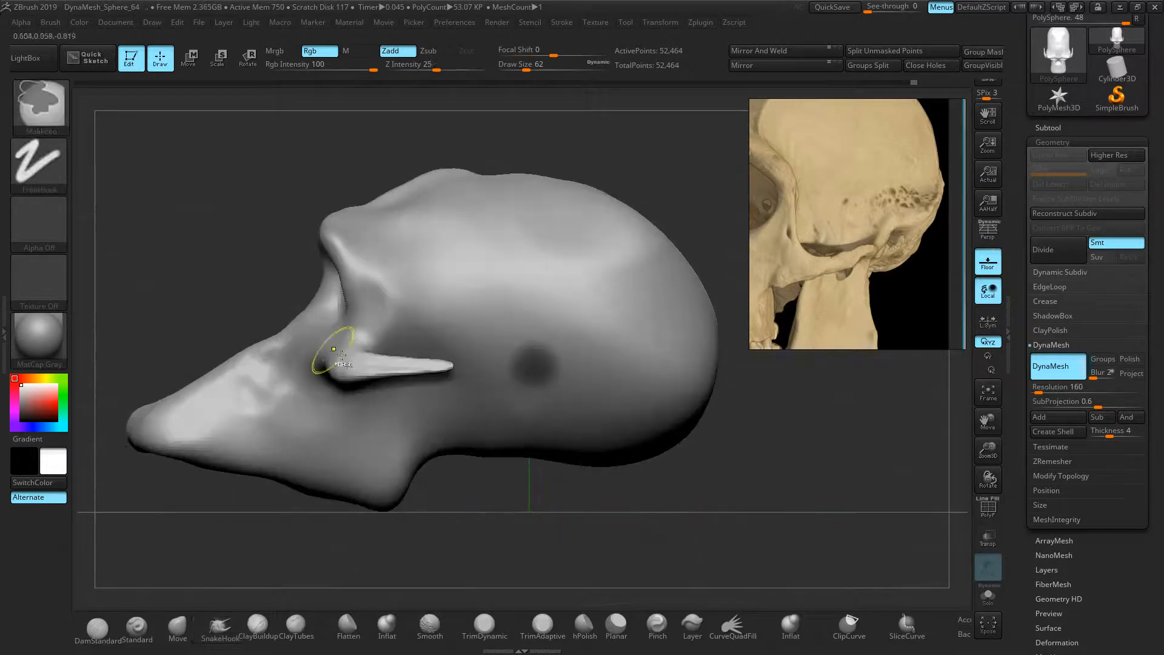
pyautogui.keyDown('ctrl'); pyautogui.click(221, 238); pyautogui.keyUp('ctrl')
pyautogui.moveTo(241, 232); pyautogui.dragTo(381, 496, button='right')
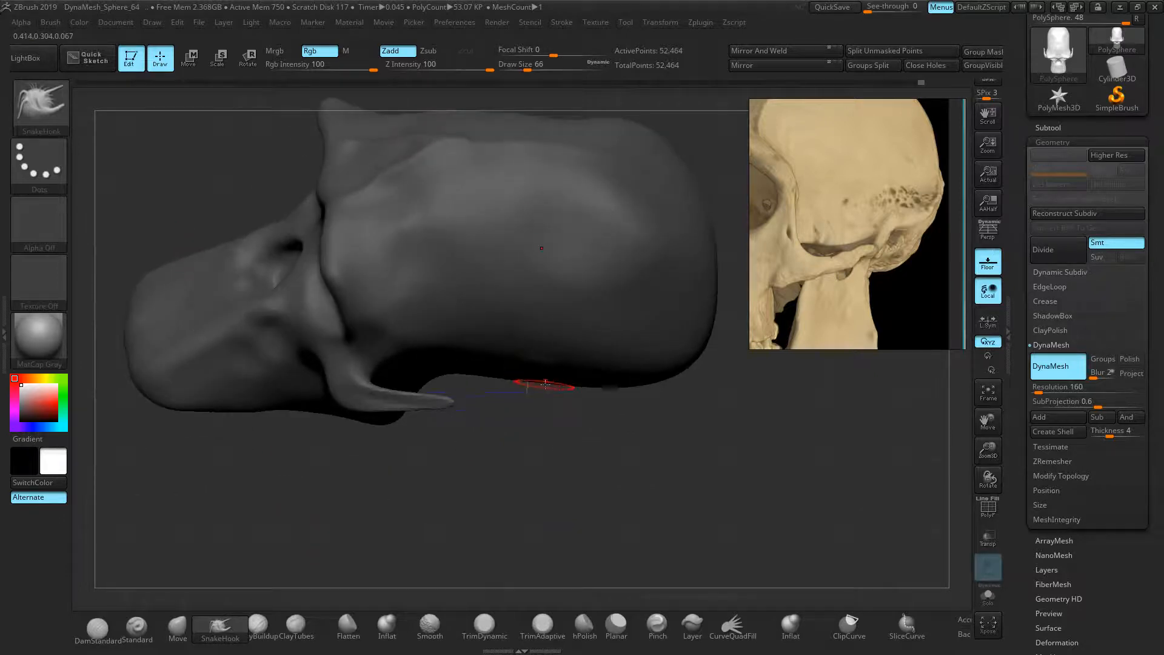
pyautogui.moveTo(525, 410); pyautogui.dragTo(533, 402)
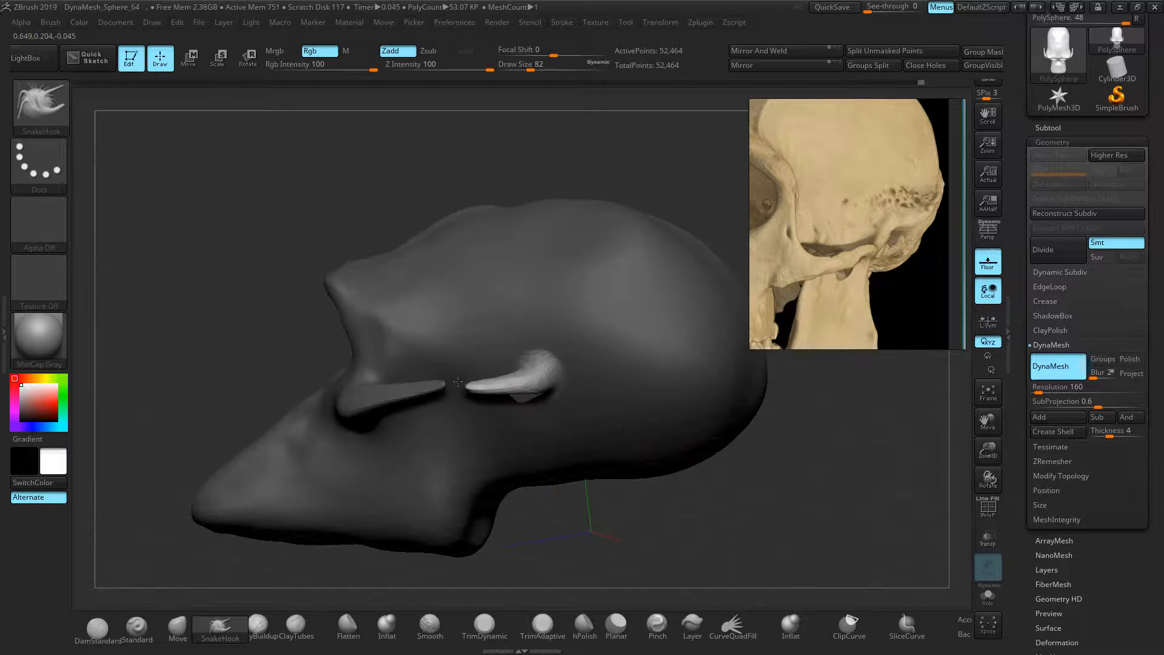
pyautogui.moveTo(285, 384)
pyautogui.mouseDown()
pyautogui.moveTo(460, 413)
pyautogui.moveTo(586, 394)
pyautogui.moveTo(564, 382)
pyautogui.mouseUp()
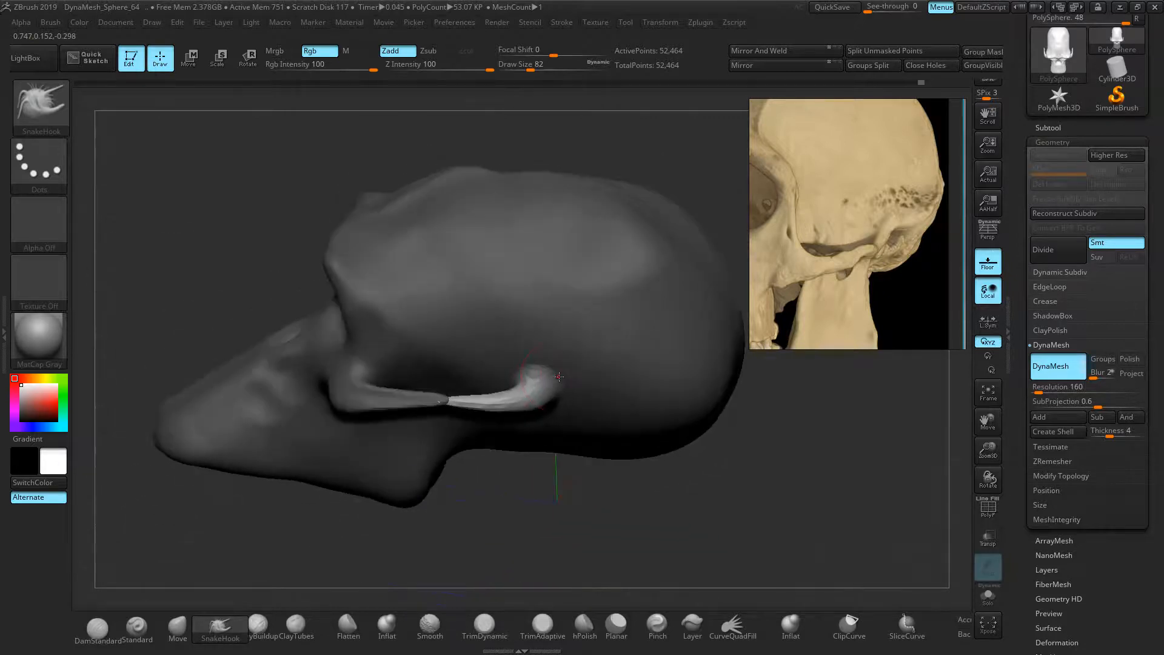
pyautogui.moveTo(233, 173)
pyautogui.keyDown('ctrl'); pyautogui.mouseDown()
pyautogui.moveTo(190, 188)
pyautogui.moveTo(209, 215)
pyautogui.mouseUp(); pyautogui.keyUp('ctrl')
# Thicken the thin cheekbone arch with the Inflate brush
pyautogui.press('b')
pyautogui.press('s')
pyautogui.press('h')
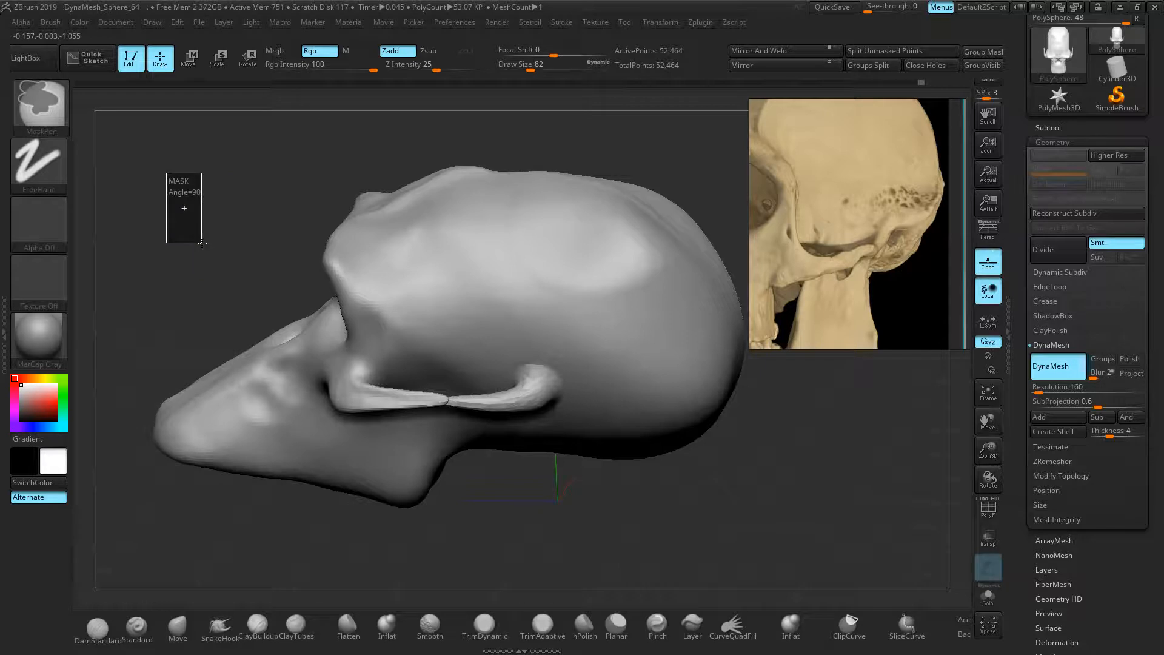
pyautogui.moveTo(245, 281)
pyautogui.mouseDown(button='right')
pyautogui.moveTo(388, 473)
pyautogui.moveTo(624, 494)
pyautogui.mouseUp(button='right')
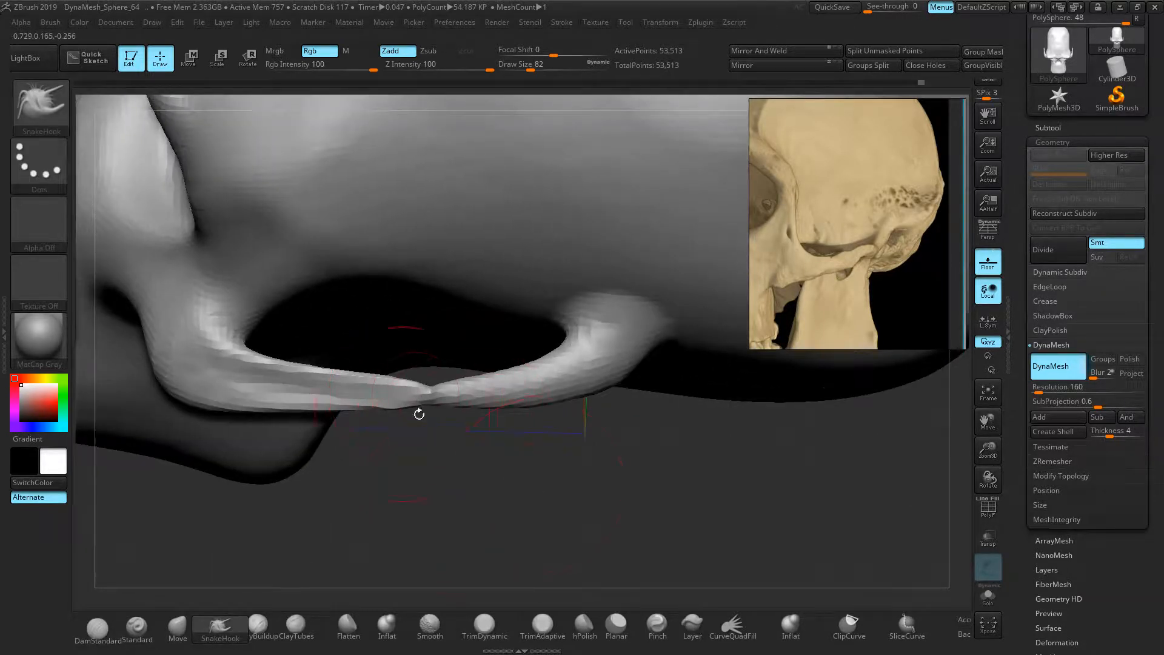
pyautogui.moveTo(502, 408)
pyautogui.mouseDown(button='right')
pyautogui.moveTo(477, 510)
pyautogui.moveTo(470, 456)
pyautogui.moveTo(390, 520)
pyautogui.mouseUp(button='right')
pyautogui.click(387, 625)
pyautogui.moveTo(323, 399)
pyautogui.mouseDown()
pyautogui.moveTo(461, 395)
pyautogui.moveTo(533, 416)
pyautogui.moveTo(598, 389)
pyautogui.moveTo(455, 403)
pyautogui.mouseUp()
# DynaMesh the skull and smooth the arch from end to end, undoing an over-thinning stroke
pyautogui.press('ctrl')
pyautogui.keyDown('ctrl'); pyautogui.moveTo(117, 179); pyautogui.dragTo(138, 196); pyautogui.keyUp('ctrl')
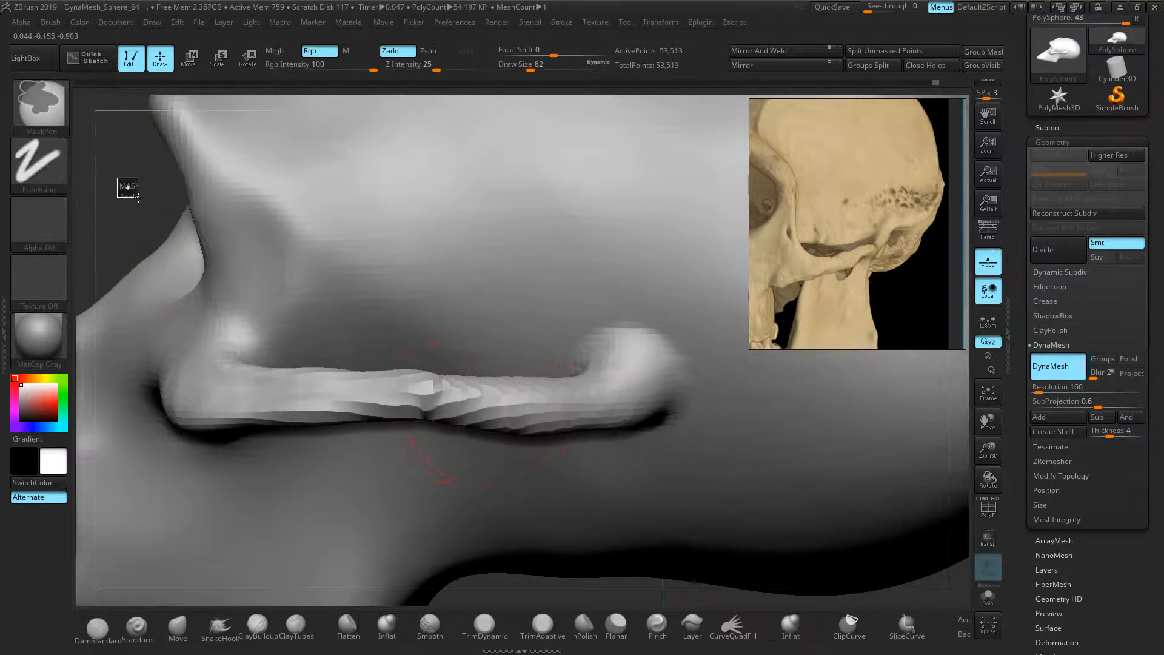
pyautogui.moveTo(434, 394)
pyautogui.keyDown('shift'); pyautogui.mouseDown()
pyautogui.moveTo(475, 406)
pyautogui.moveTo(408, 401)
pyautogui.mouseUp(); pyautogui.keyUp('shift')
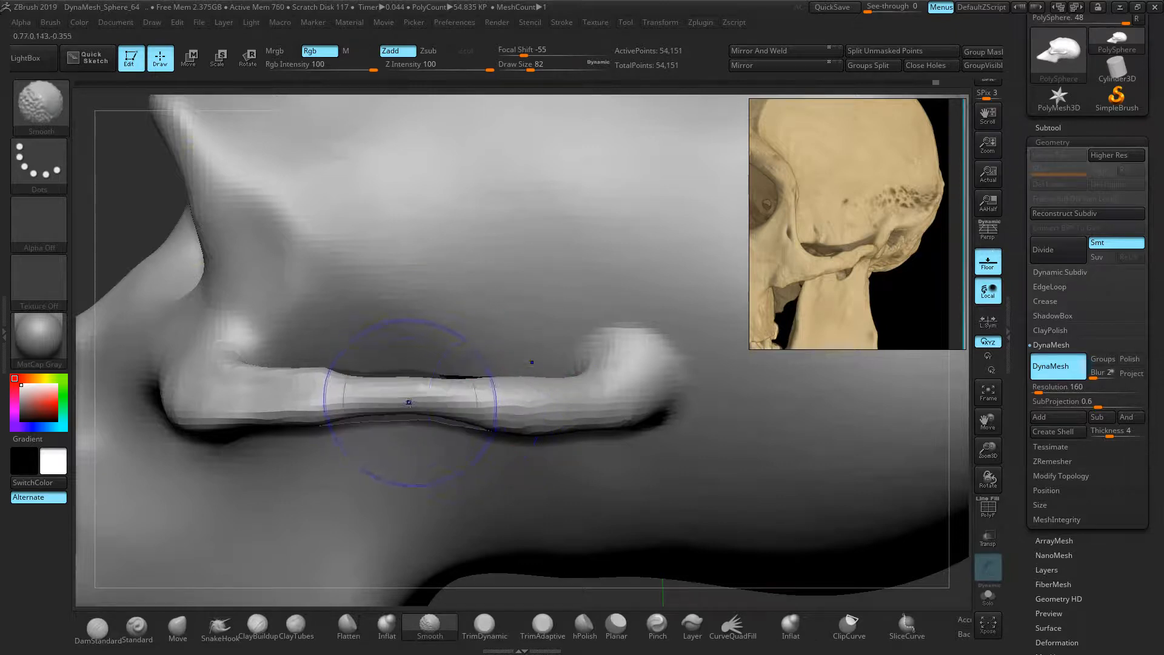
pyautogui.hotkey('ctrl', 'z')
pyautogui.moveTo(517, 402)
pyautogui.keyDown('shift'); pyautogui.mouseDown()
pyautogui.moveTo(604, 399)
pyautogui.moveTo(250, 400)
pyautogui.moveTo(239, 345)
pyautogui.mouseUp(); pyautogui.keyUp('shift')
pyautogui.moveTo(122, 215); pyautogui.dragTo(209, 228)
pyautogui.moveTo(437, 379)
pyautogui.keyDown('shift'); pyautogui.mouseDown()
pyautogui.moveTo(427, 408)
pyautogui.moveTo(432, 391)
pyautogui.mouseUp(); pyautogui.keyUp('shift')
pyautogui.moveTo(700, 476); pyautogui.dragTo(725, 516)
pyautogui.keyDown('ctrl'); pyautogui.moveTo(722, 515); pyautogui.dragTo(583, 486, button='right'); pyautogui.keyUp('ctrl')
pyautogui.moveTo(583, 486); pyautogui.dragTo(512, 462)
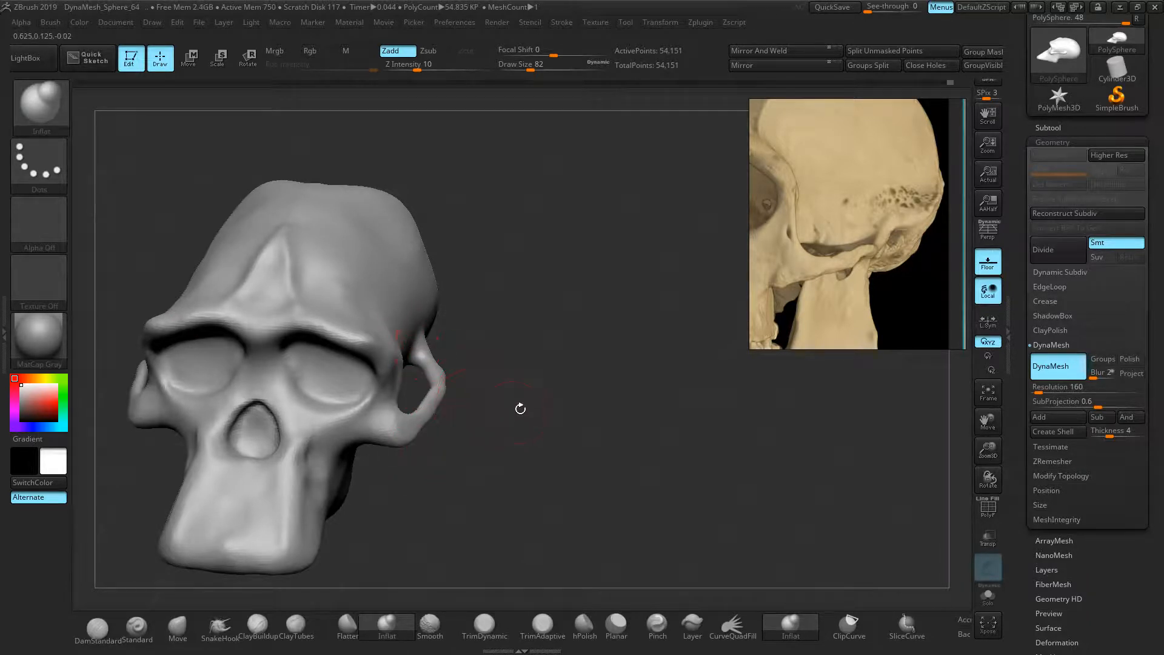
# Push the cheekbone arch's rear end upward with an enlarged Move brush
pyautogui.moveTo(869, 242); pyautogui.dragTo(863, 241)
pyautogui.moveTo(553, 405); pyautogui.dragTo(479, 415)
pyautogui.keyDown('ctrl'); pyautogui.moveTo(523, 429); pyautogui.dragTo(696, 403, button='right'); pyautogui.keyUp('ctrl')
pyautogui.click(179, 624)
pyautogui.press(']')
pyautogui.press(']')
pyautogui.press(']')
pyautogui.moveTo(501, 408)
pyautogui.mouseDown()
pyautogui.moveTo(493, 382)
pyautogui.moveTo(477, 375)
pyautogui.moveTo(497, 369)
pyautogui.mouseUp()
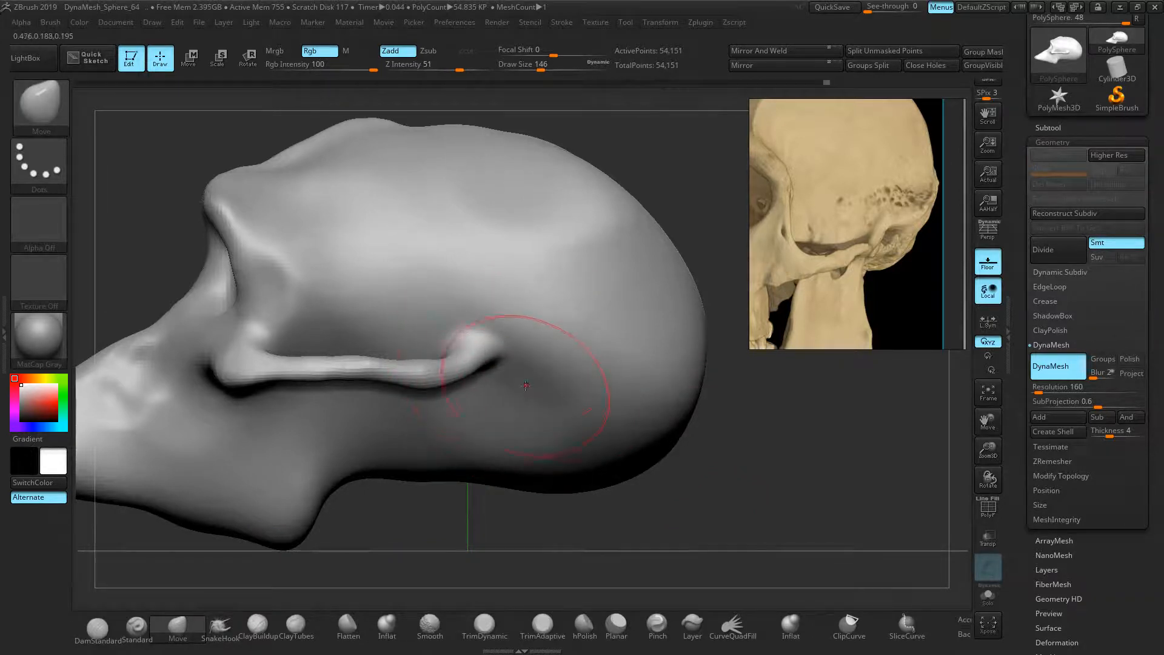
pyautogui.press('[')
pyautogui.press('[')
pyautogui.press('[')
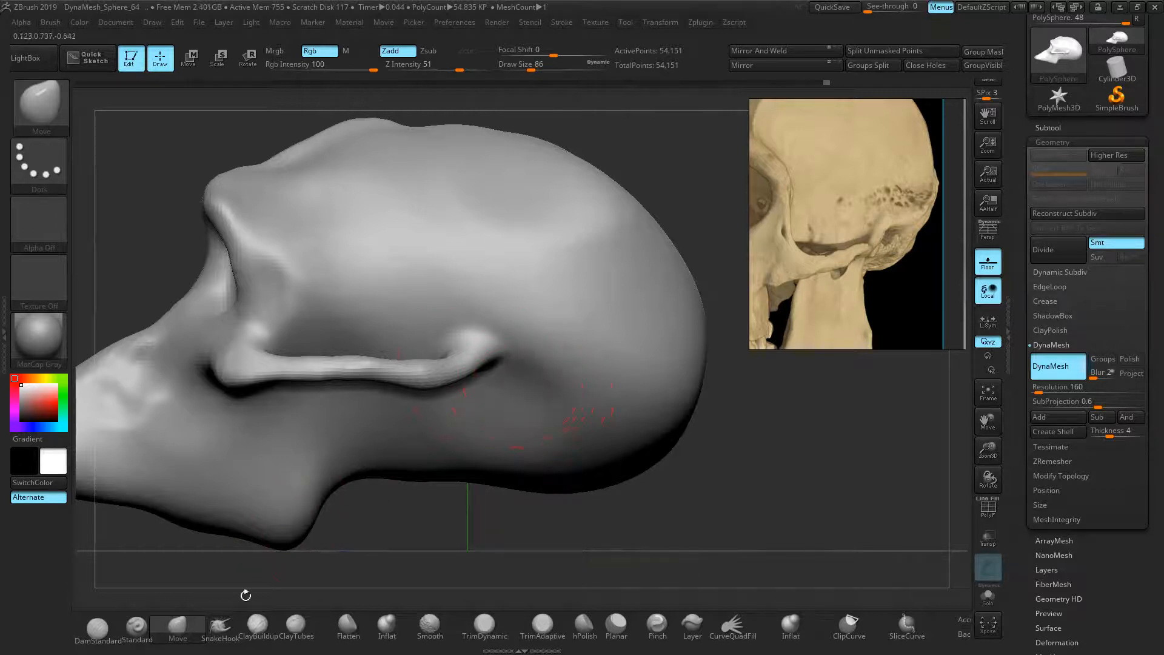
# Pull a crease behind the arch's rear end with SnakeHook and extend it further back
pyautogui.click(220, 625)
pyautogui.moveTo(554, 403); pyautogui.dragTo(600, 401)
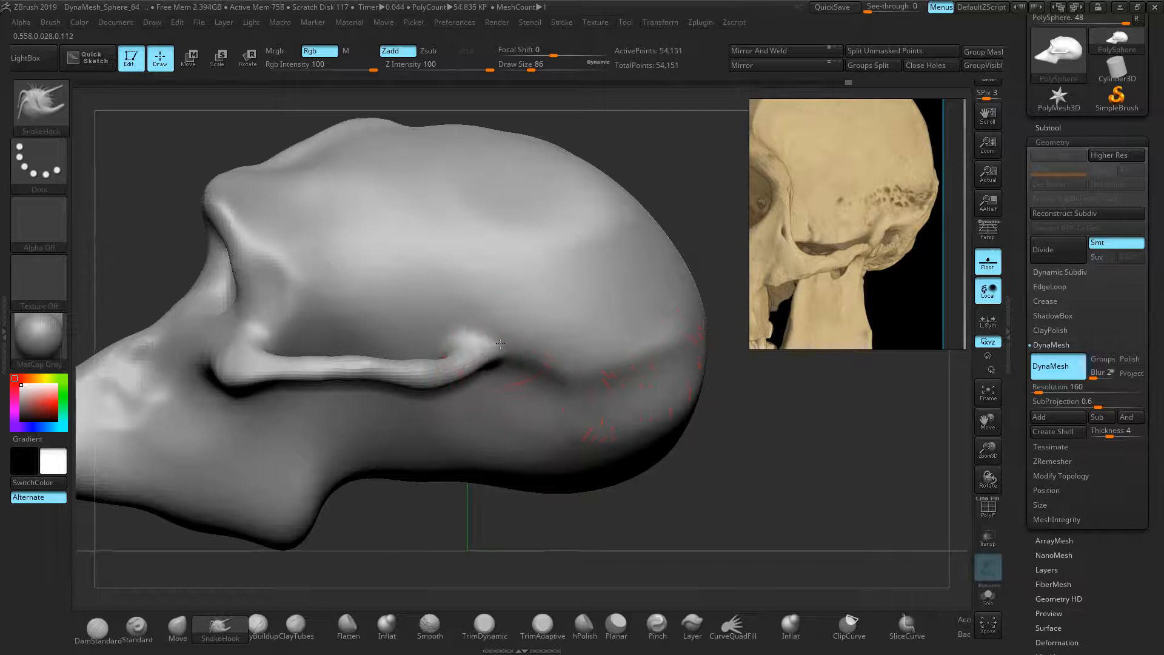
pyautogui.press('shift')
pyautogui.moveTo(456, 356)
pyautogui.mouseDown()
pyautogui.moveTo(456, 367)
pyautogui.moveTo(528, 348)
pyautogui.moveTo(519, 370)
pyautogui.moveTo(544, 372)
pyautogui.moveTo(514, 371)
pyautogui.moveTo(491, 352)
pyautogui.mouseUp()
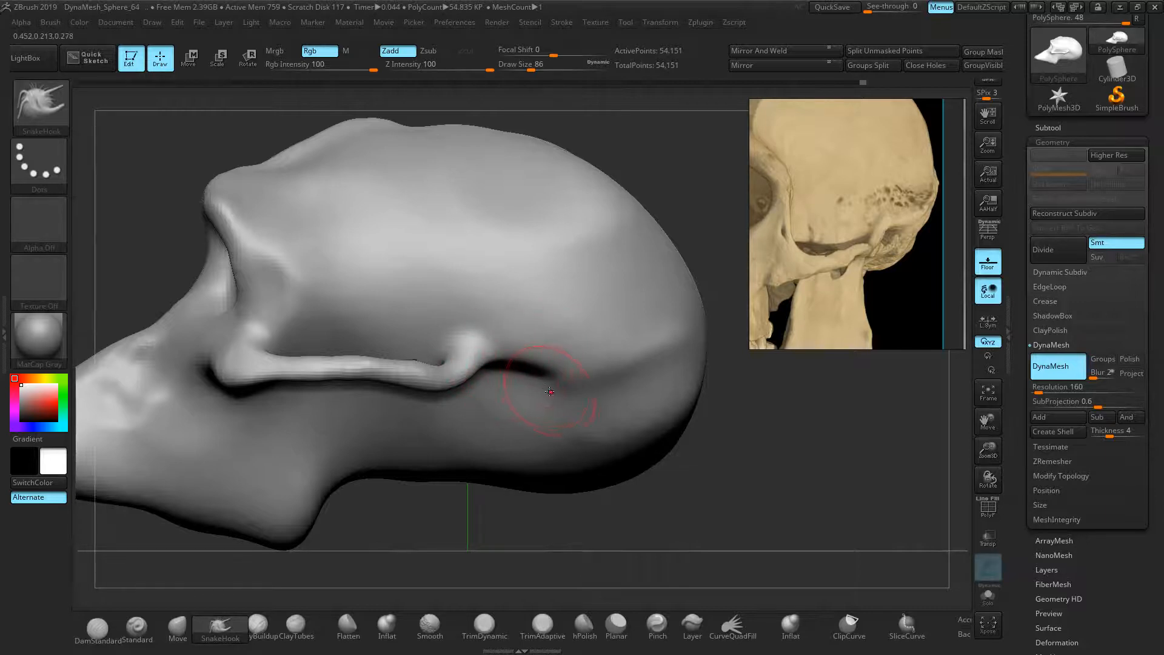
pyautogui.moveTo(572, 369); pyautogui.dragTo(578, 382)
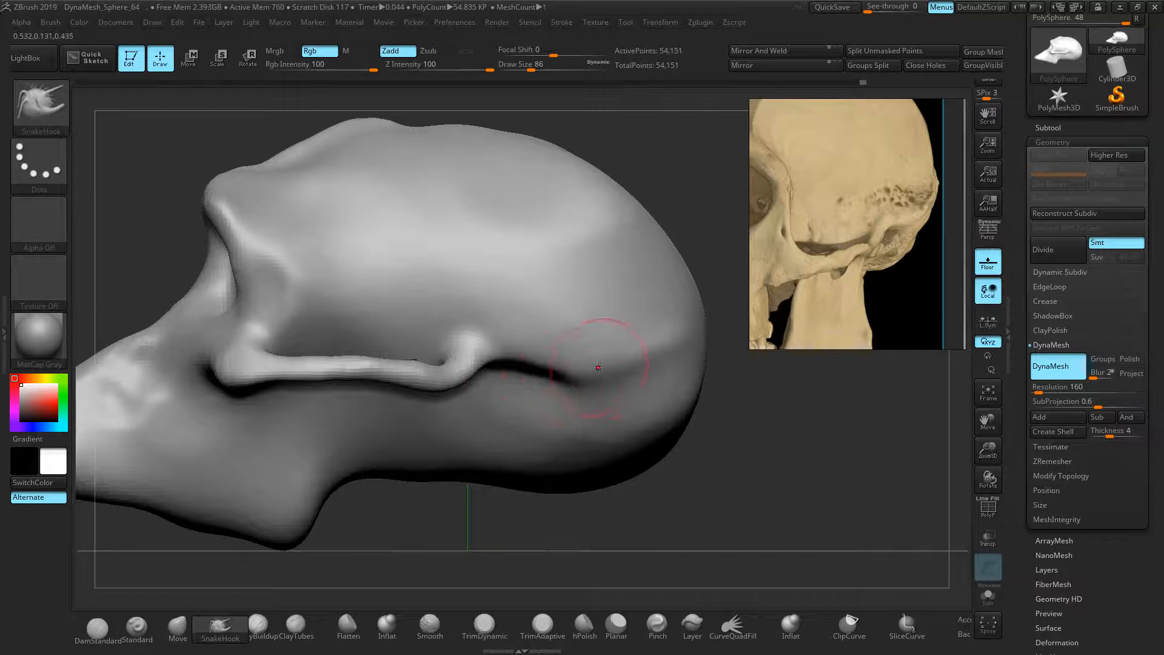
# Fine-tune the arch with Move: raise the knob behind it and lower its front-lower part
pyautogui.click(197, 628)
pyautogui.moveTo(477, 352)
pyautogui.mouseDown()
pyautogui.moveTo(460, 342)
pyautogui.moveTo(470, 351)
pyautogui.mouseUp()
pyautogui.moveTo(405, 378); pyautogui.dragTo(408, 383)
pyautogui.moveTo(268, 381); pyautogui.dragTo(371, 360)
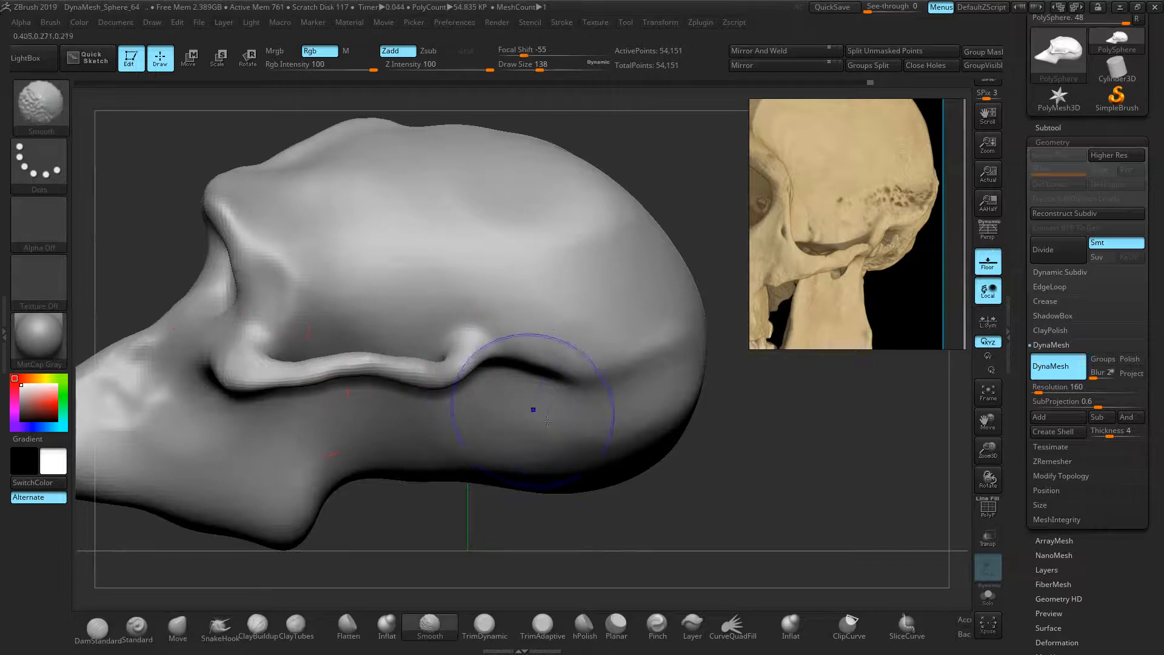
pyautogui.moveTo(657, 394)
pyautogui.keyDown('shift'); pyautogui.mouseDown()
pyautogui.moveTo(690, 543)
pyautogui.moveTo(755, 438)
pyautogui.moveTo(726, 453)
pyautogui.mouseUp(); pyautogui.keyUp('shift')
pyautogui.moveTo(791, 256); pyautogui.dragTo(994, 259, button='middle')
pyautogui.moveTo(764, 231); pyautogui.dragTo(862, 223, button='middle')
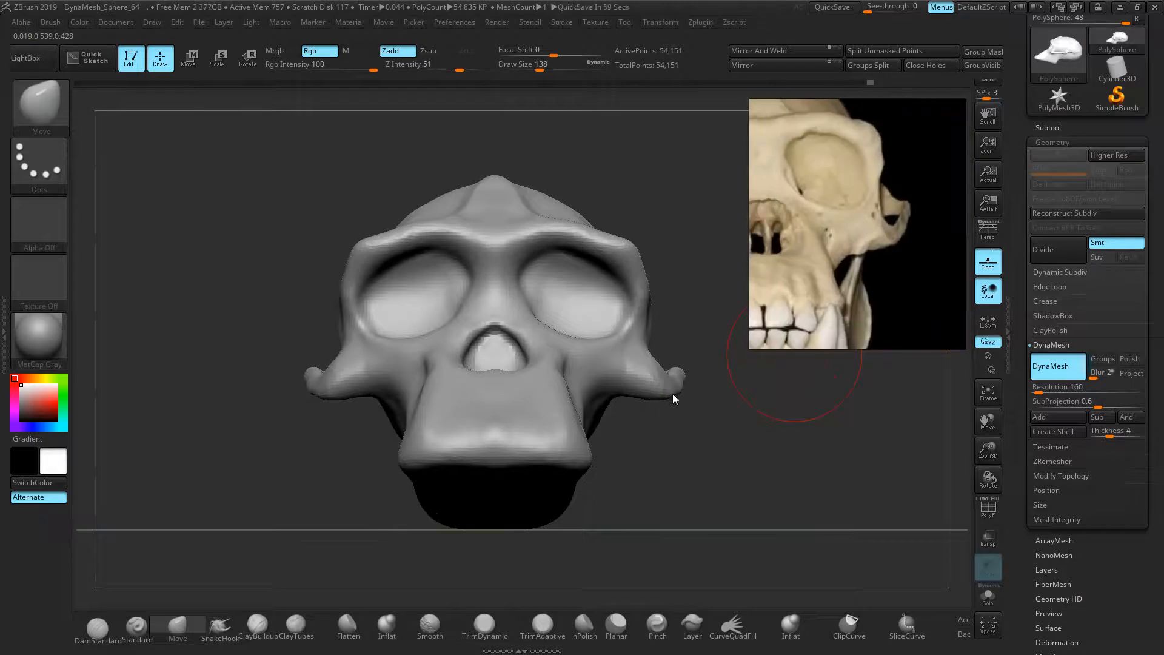
# Push both outer cheek contours inward with mirrored Move strokes at a smaller brush size
pyautogui.moveTo(711, 423); pyautogui.dragTo(711, 422)
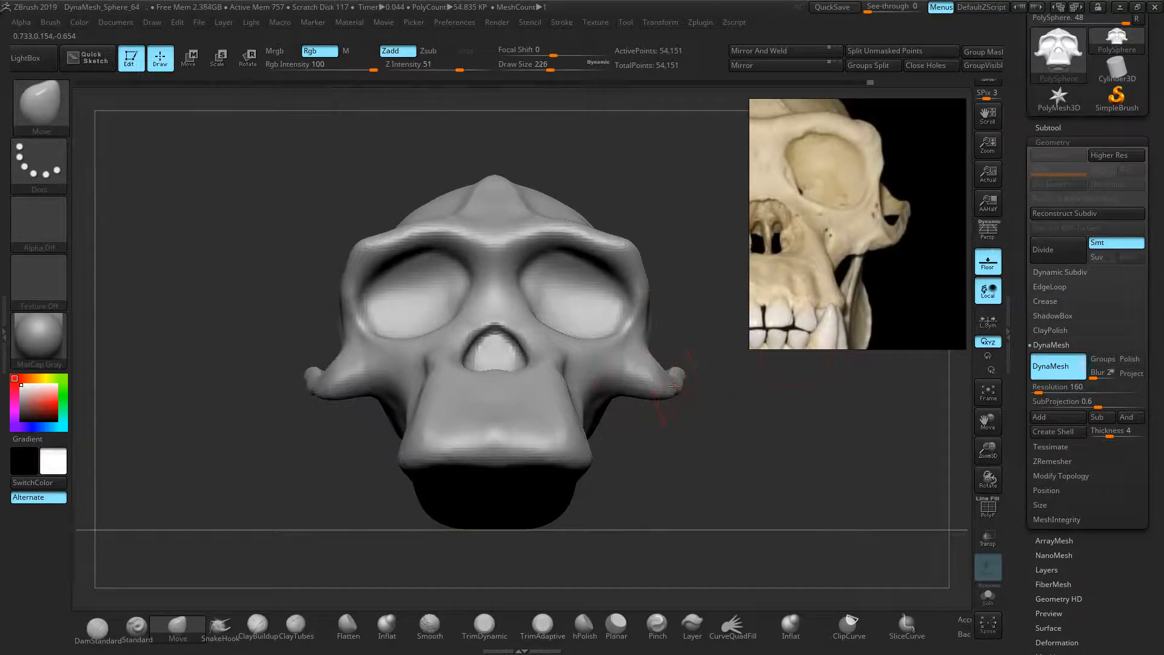
pyautogui.moveTo(659, 359); pyautogui.dragTo(649, 361)
pyautogui.press('[')
pyautogui.moveTo(644, 436); pyautogui.dragTo(644, 483)
pyautogui.moveTo(686, 341); pyautogui.dragTo(686, 357)
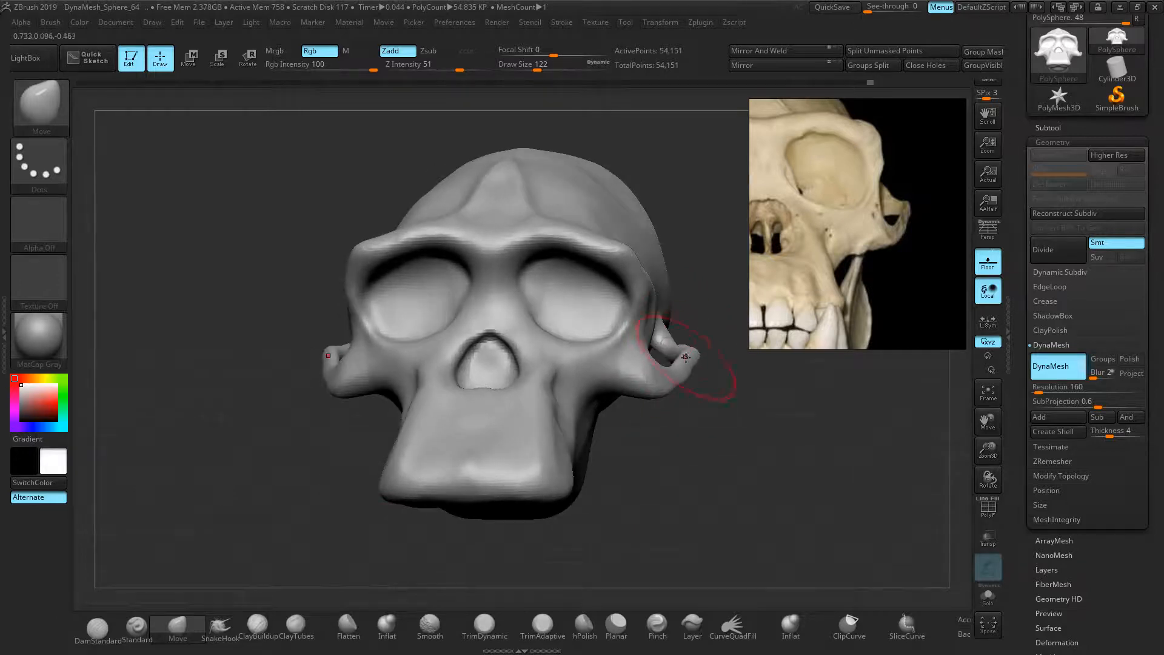
pyautogui.press('[')
pyautogui.press('[')
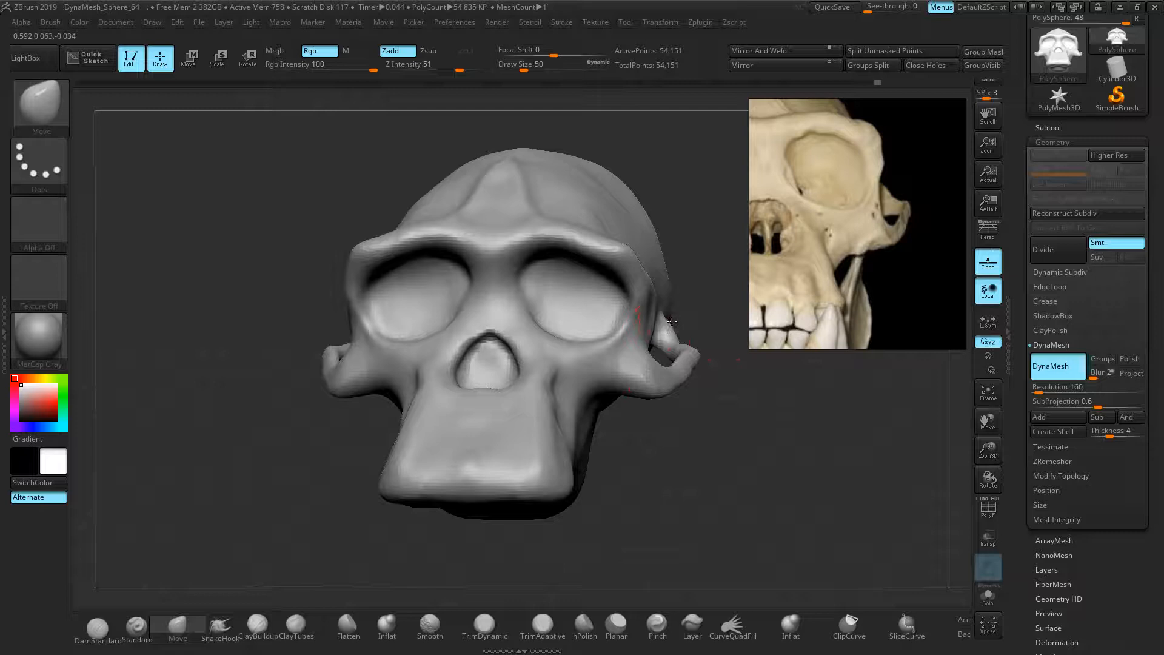
pyautogui.moveTo(722, 410)
pyautogui.mouseDown()
pyautogui.moveTo(720, 389)
pyautogui.moveTo(698, 366)
pyautogui.moveTo(720, 429)
pyautogui.mouseUp()
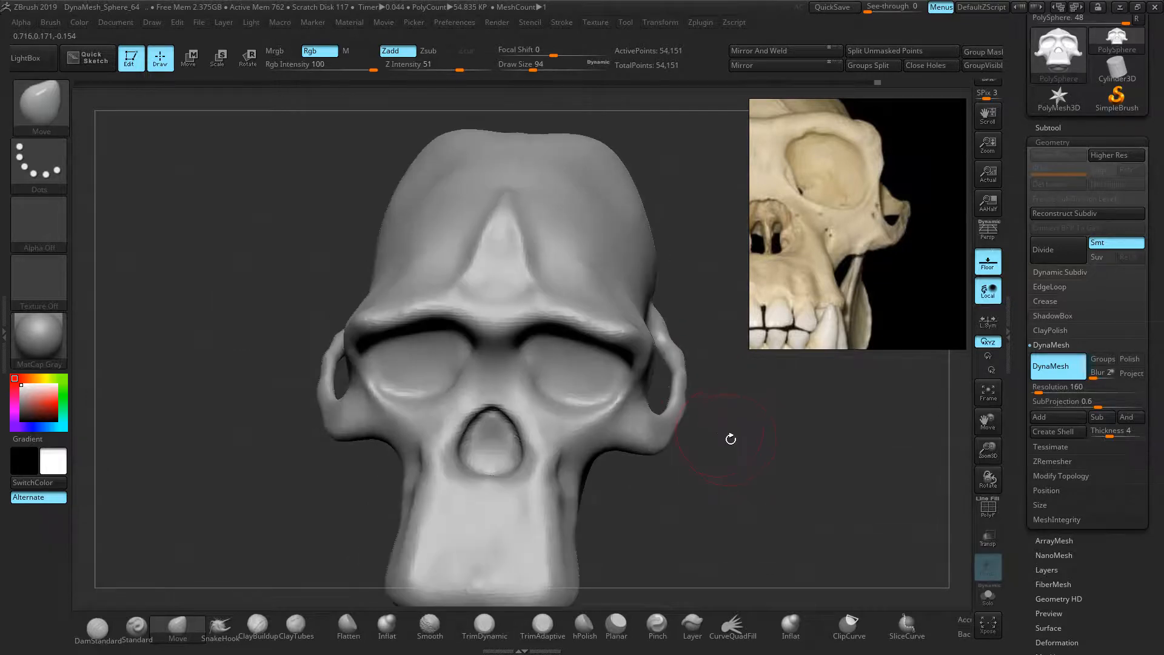
pyautogui.moveTo(675, 433)
pyautogui.mouseDown()
pyautogui.moveTo(662, 427)
pyautogui.moveTo(673, 400)
pyautogui.mouseUp()
# Refine the right cheekbone arch, then pan the reference panel to find a side-profile skull photo
pyautogui.press('shift')
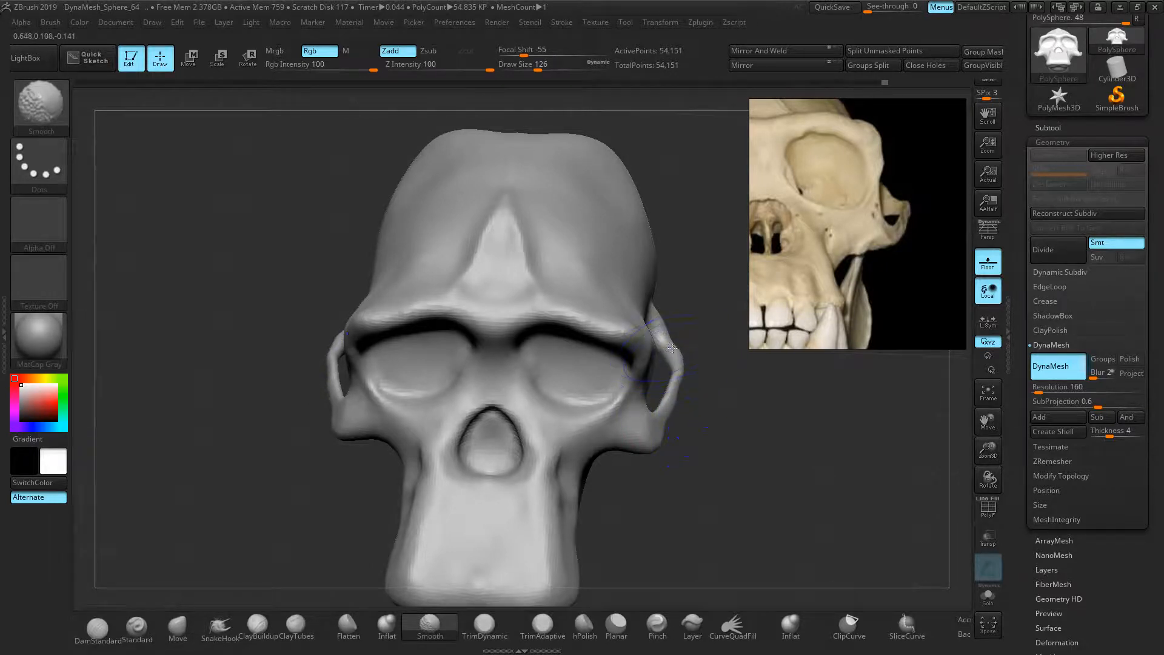
pyautogui.moveTo(661, 327); pyautogui.dragTo(659, 324)
pyautogui.moveTo(748, 402)
pyautogui.mouseDown()
pyautogui.moveTo(754, 381)
pyautogui.moveTo(735, 430)
pyautogui.moveTo(740, 461)
pyautogui.moveTo(697, 327)
pyautogui.moveTo(794, 349)
pyautogui.moveTo(770, 406)
pyautogui.moveTo(735, 429)
pyautogui.mouseUp()
pyautogui.press('ctrl')
pyautogui.moveTo(877, 265); pyautogui.dragTo(755, 265, button='middle')
pyautogui.moveTo(945, 266)
pyautogui.mouseDown(button='middle')
pyautogui.moveTo(736, 244)
pyautogui.moveTo(849, 249)
pyautogui.moveTo(944, 288)
pyautogui.mouseUp(button='middle')
pyautogui.scroll(-3, 849, 260)
pyautogui.scroll(5, 909, 249)
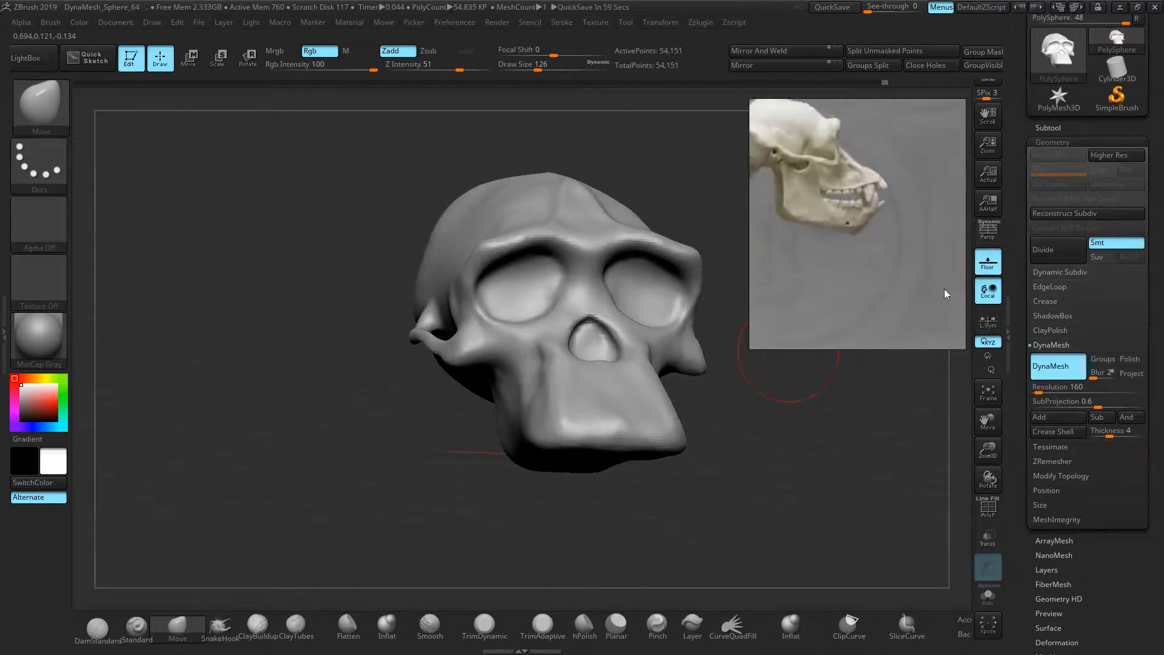
# Match the sculpt to the side-view reference and adjust the eye socket's side edge
pyautogui.moveTo(846, 237); pyautogui.dragTo(890, 279, button='middle')
pyautogui.moveTo(724, 403); pyautogui.dragTo(764, 396)
pyautogui.moveTo(675, 313)
pyautogui.keyDown('alt'); pyautogui.mouseDown(button='right')
pyautogui.moveTo(537, 303)
pyautogui.moveTo(596, 317)
pyautogui.moveTo(471, 282)
pyautogui.mouseUp(button='right'); pyautogui.keyUp('alt')
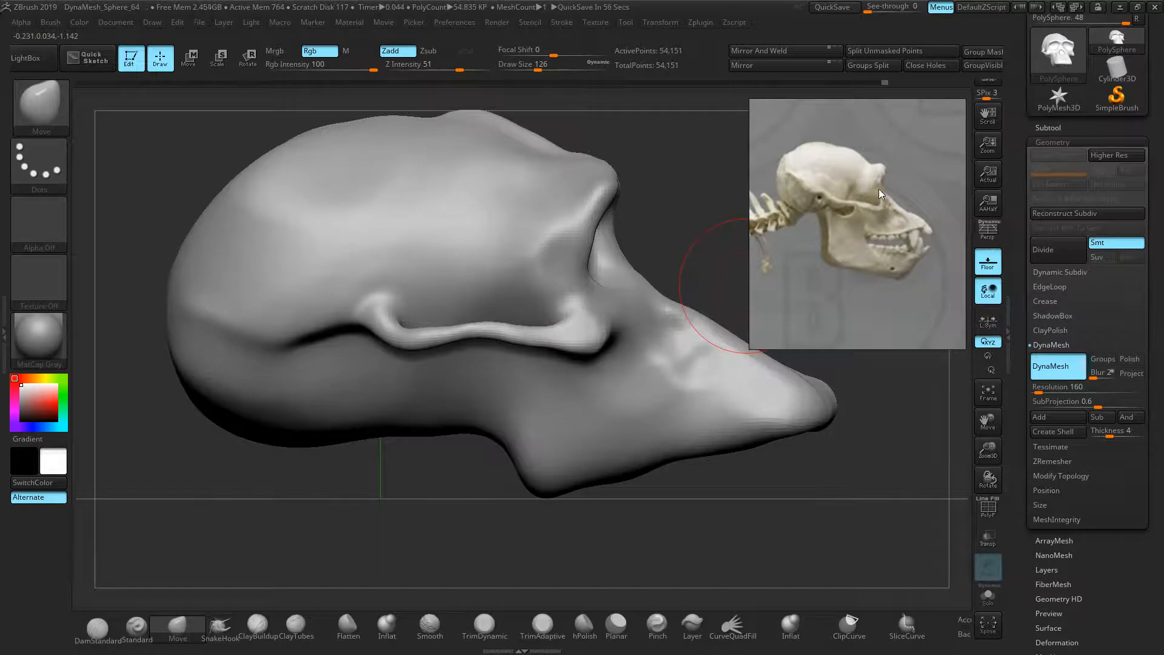
pyautogui.moveTo(625, 241)
pyautogui.keyDown('ctrl'); pyautogui.mouseDown(button='right')
pyautogui.moveTo(675, 229)
pyautogui.moveTo(616, 242)
pyautogui.mouseUp(button='right'); pyautogui.keyUp('ctrl')
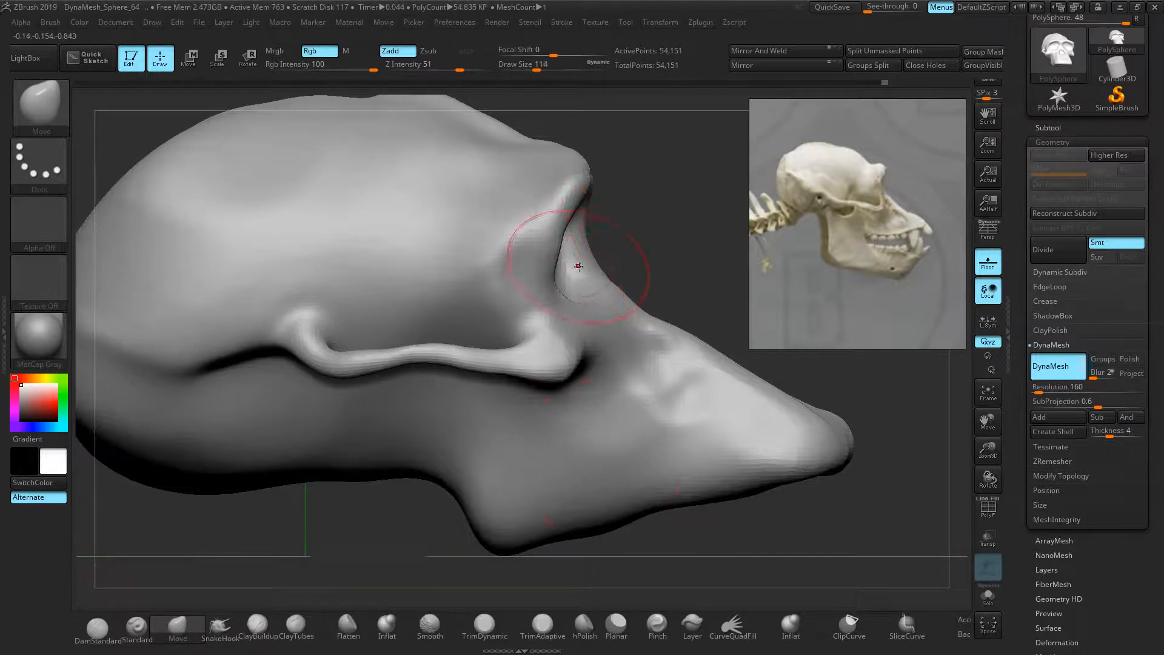
pyautogui.moveTo(537, 274)
pyautogui.mouseDown()
pyautogui.moveTo(579, 278)
pyautogui.moveTo(571, 239)
pyautogui.mouseUp()
pyautogui.moveTo(573, 188); pyautogui.dragTo(600, 169)
pyautogui.hotkey('ctrl', 'z')
pyautogui.moveTo(579, 237); pyautogui.dragTo(579, 247)
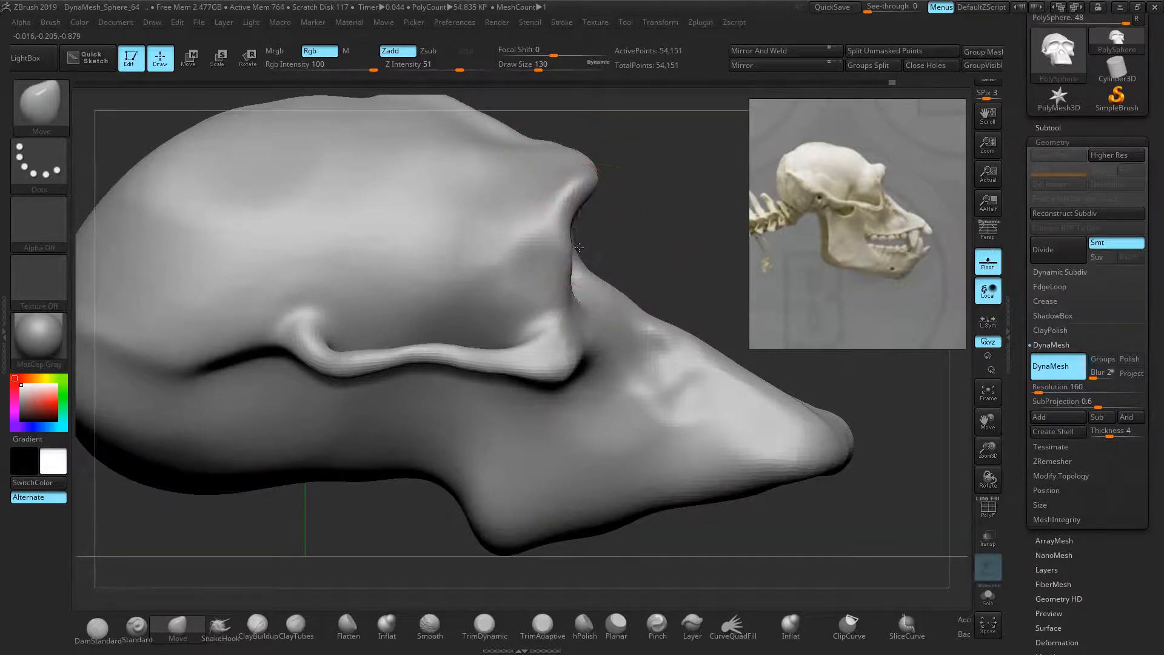
# Lower the snout's upper contour with a larger Move brush and push the eye-socket rim back
pyautogui.moveTo(606, 288); pyautogui.dragTo(587, 296)
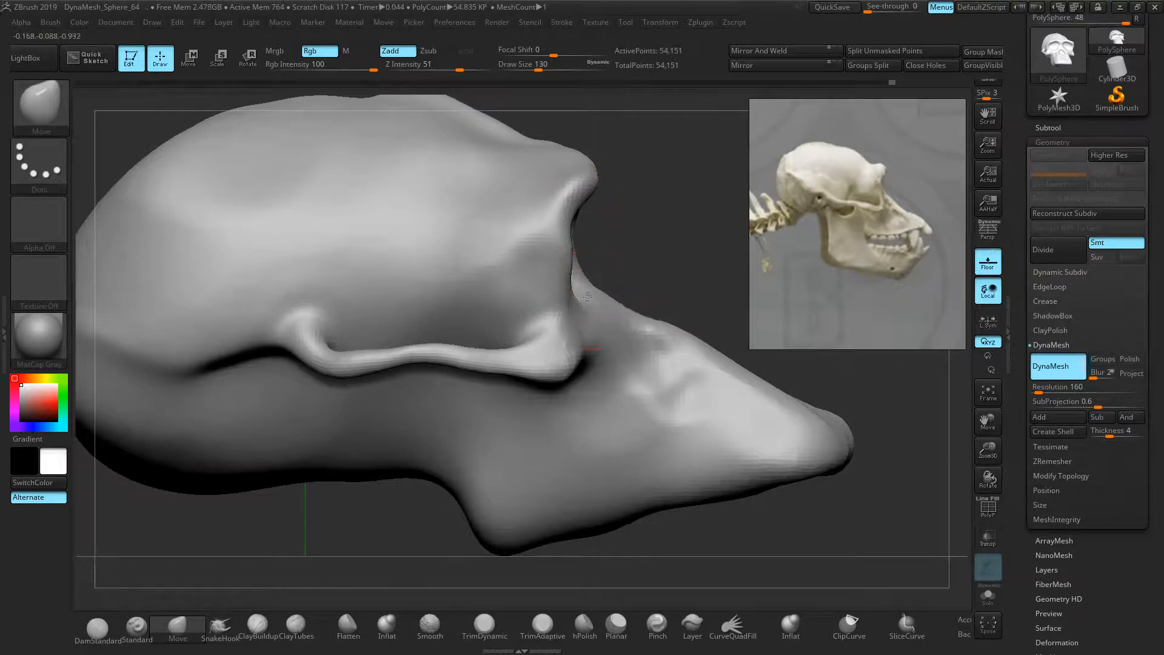
pyautogui.press(']')
pyautogui.press(']')
pyautogui.press(']')
pyautogui.press(']')
pyautogui.moveTo(681, 329)
pyautogui.mouseDown()
pyautogui.moveTo(659, 359)
pyautogui.moveTo(663, 350)
pyautogui.mouseUp()
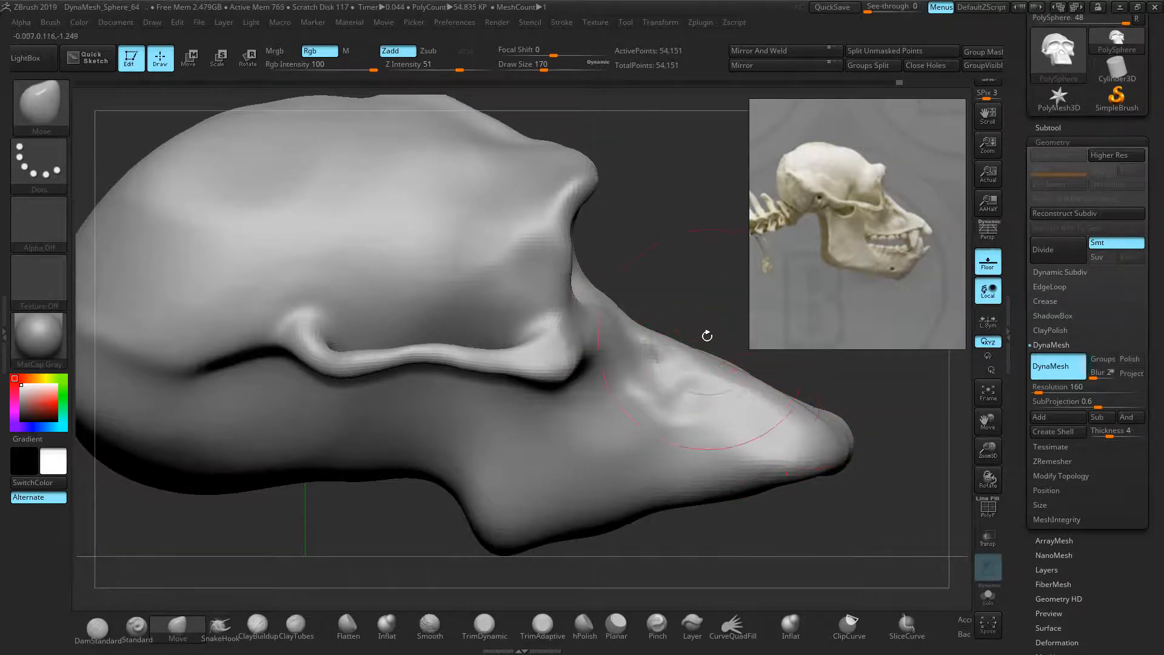
pyautogui.moveTo(707, 335); pyautogui.dragTo(723, 341)
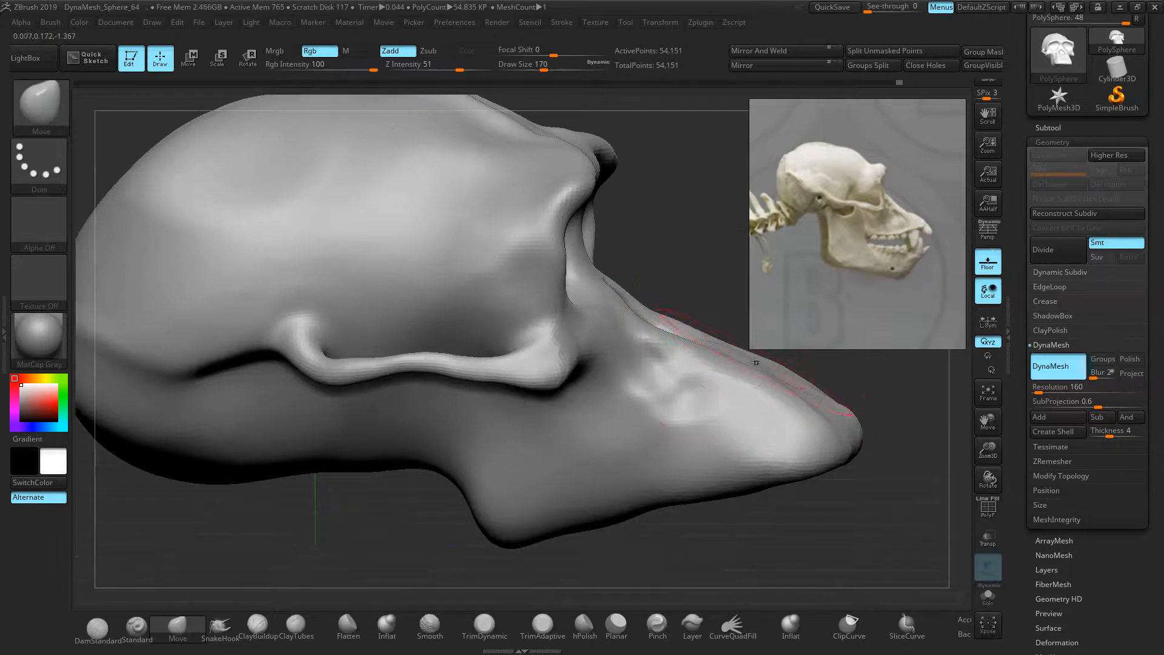
pyautogui.keyDown('shift'); pyautogui.moveTo(691, 273); pyautogui.dragTo(705, 274); pyautogui.keyUp('shift')
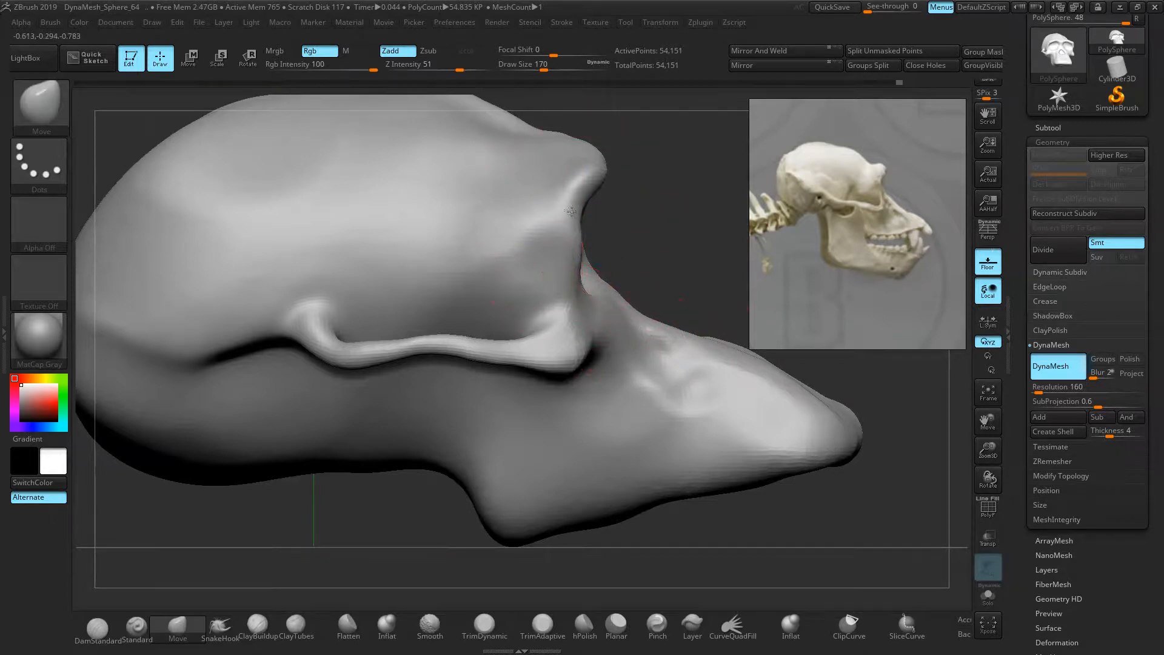
pyautogui.press('[')
pyautogui.press('[')
pyautogui.moveTo(577, 246)
pyautogui.mouseDown()
pyautogui.moveTo(564, 243)
pyautogui.moveTo(578, 245)
pyautogui.moveTo(576, 280)
pyautogui.mouseUp()
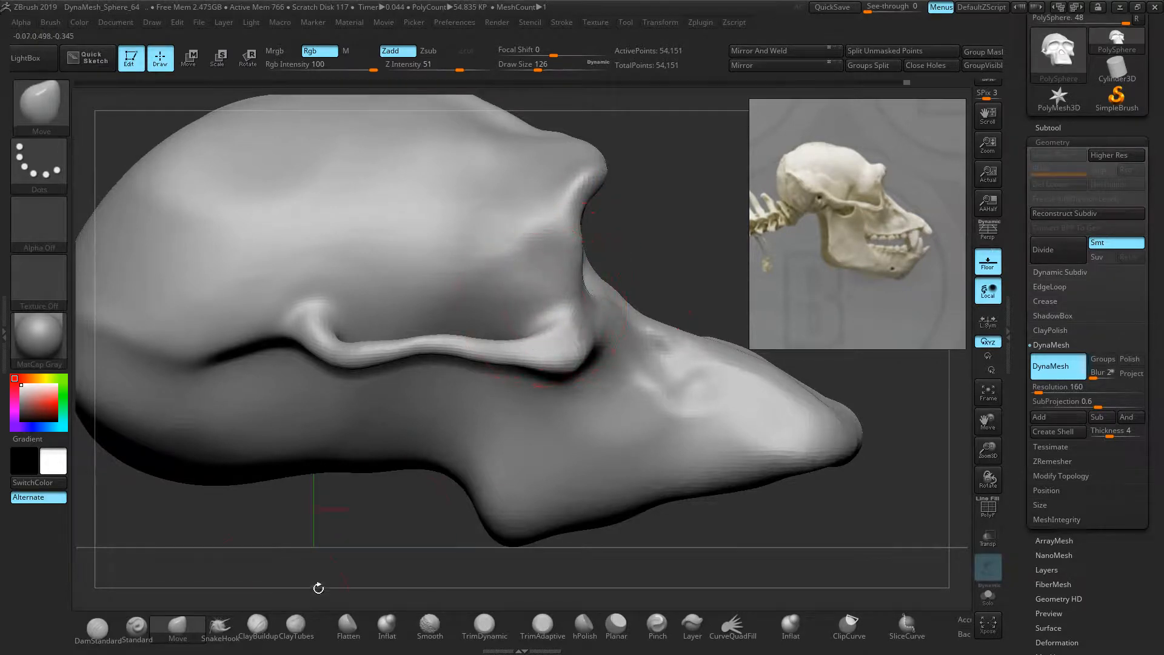
pyautogui.click(220, 628)
# Add a ridge down from the brow and smooth the streak beside the eye socket
pyautogui.press('p')
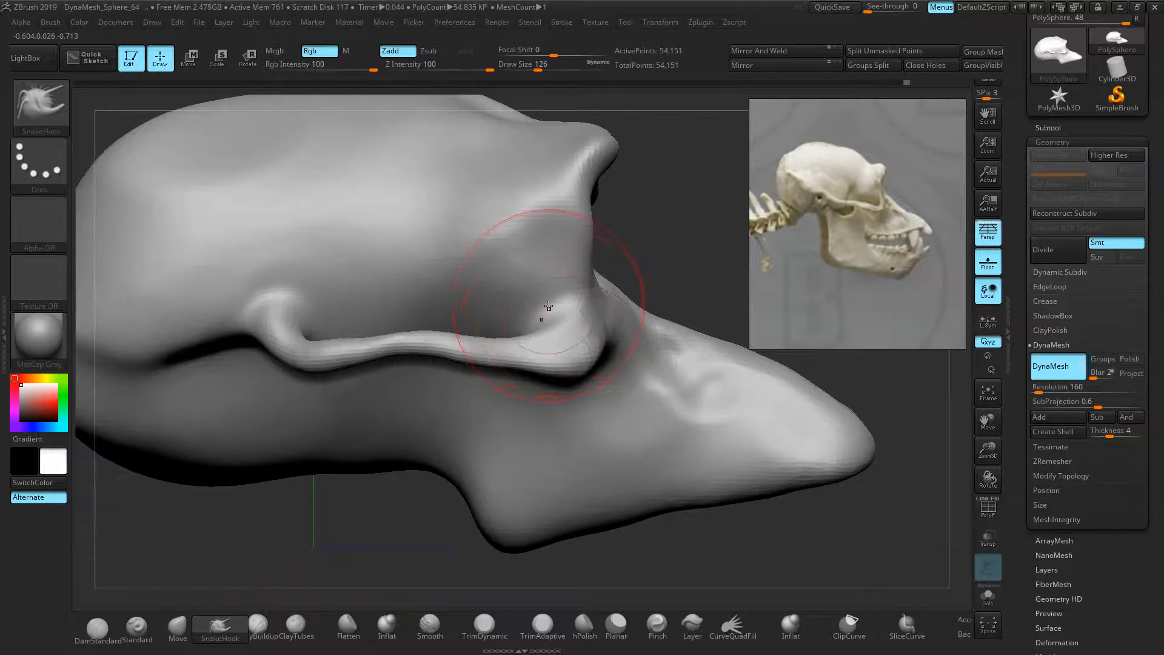
pyautogui.press('p')
pyautogui.press('[')
pyautogui.press('[')
pyautogui.press('[')
pyautogui.moveTo(523, 302)
pyautogui.mouseDown(button='right')
pyautogui.moveTo(532, 285)
pyautogui.moveTo(536, 299)
pyautogui.mouseUp(button='right')
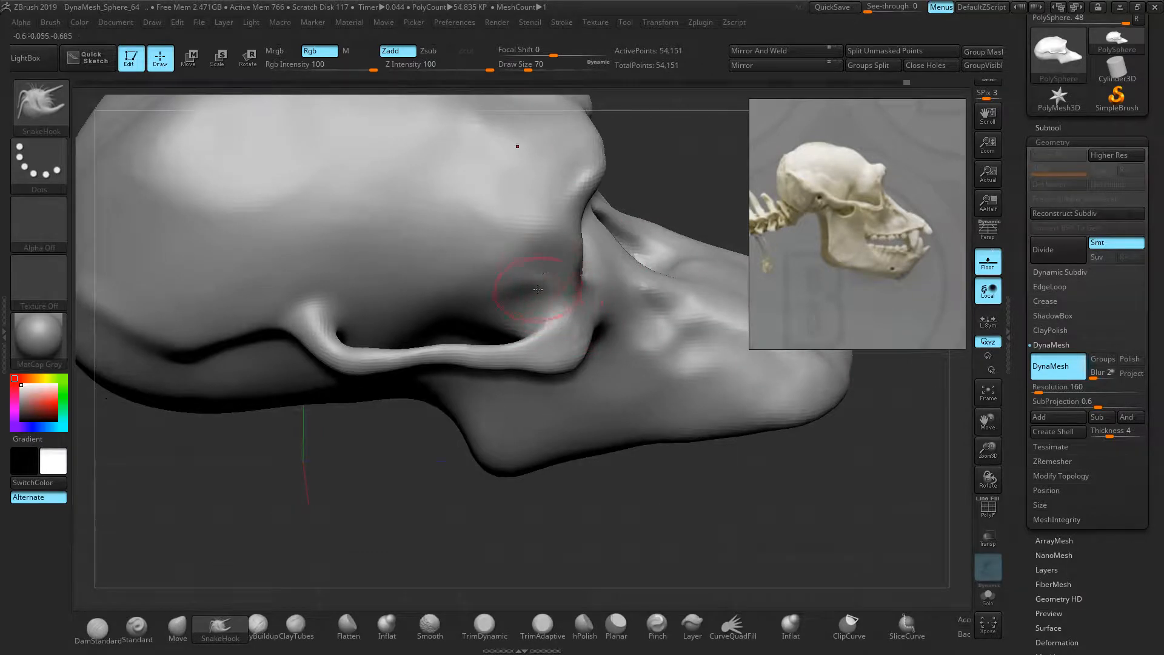
pyautogui.moveTo(635, 273)
pyautogui.mouseDown(button='right')
pyautogui.moveTo(666, 243)
pyautogui.moveTo(528, 267)
pyautogui.mouseUp(button='right')
pyautogui.press('shift')
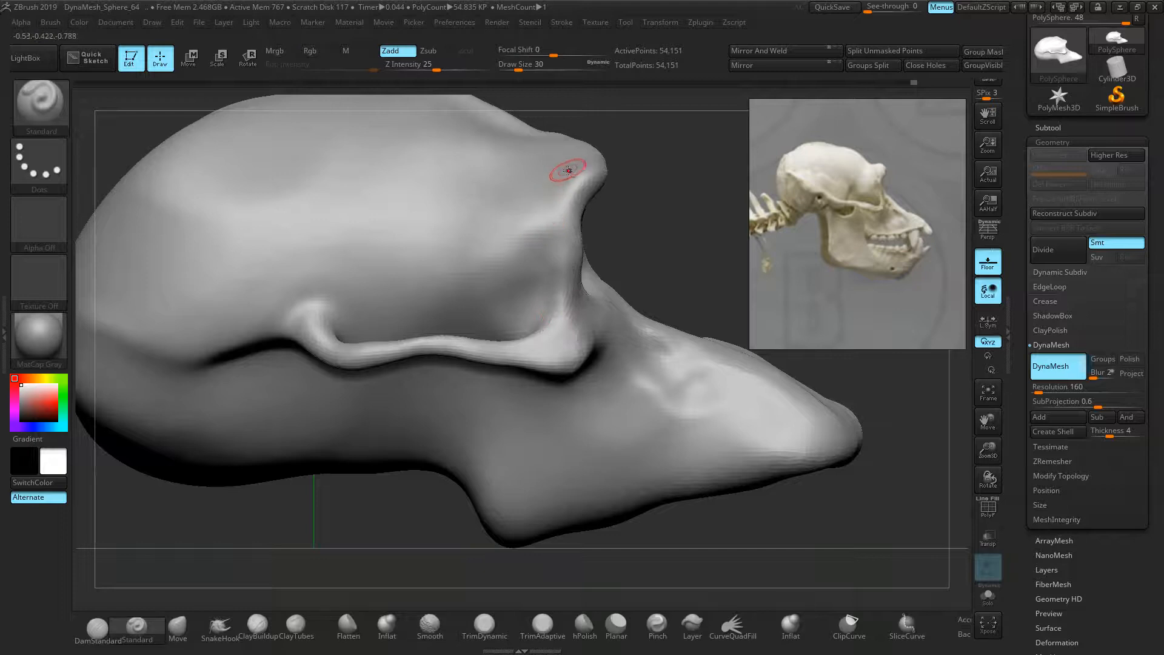
pyautogui.moveTo(567, 171); pyautogui.dragTo(520, 228)
pyautogui.moveTo(536, 303)
pyautogui.keyDown('shift'); pyautogui.mouseDown()
pyautogui.moveTo(540, 209)
pyautogui.moveTo(564, 171)
pyautogui.mouseUp(); pyautogui.keyUp('shift')
pyautogui.keyDown('shift'); pyautogui.moveTo(534, 207); pyautogui.dragTo(522, 236); pyautogui.keyUp('shift')
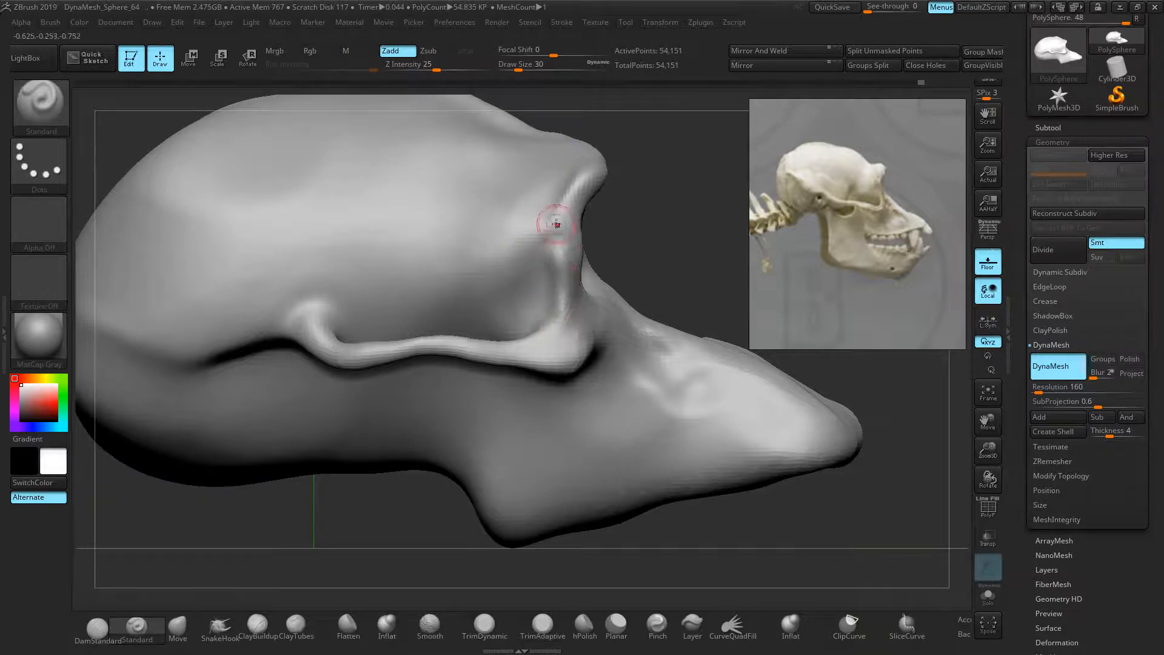
# Redraw and smooth the eye-socket rim, remesh, and build up bone at its front edge
pyautogui.hotkey('ctrl', 'z')
pyautogui.moveTo(569, 332); pyautogui.dragTo(567, 275)
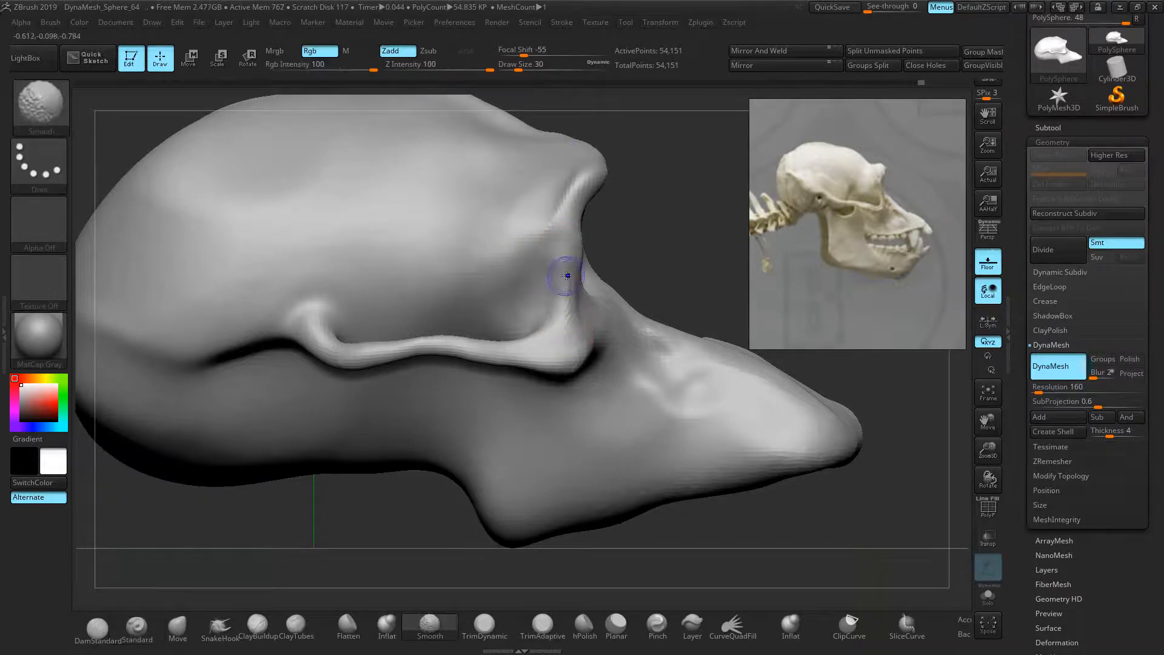
pyautogui.moveTo(631, 223); pyautogui.dragTo(698, 272)
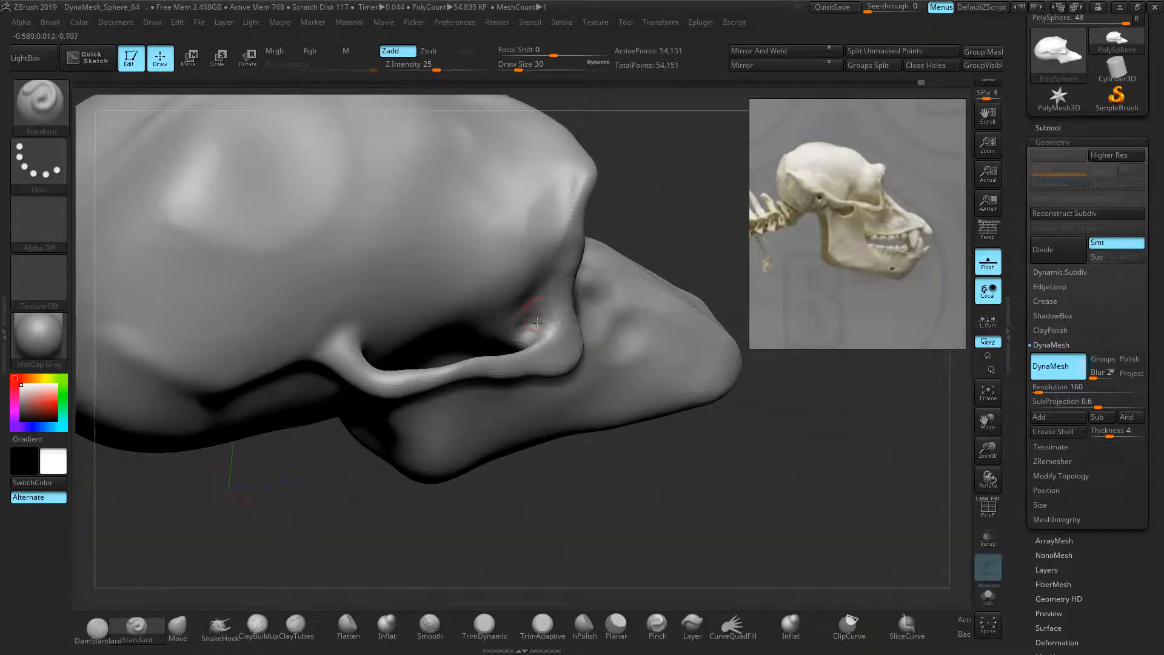
pyautogui.keyDown('shift'); pyautogui.moveTo(535, 325); pyautogui.dragTo(555, 313); pyautogui.keyUp('shift')
pyautogui.keyDown('ctrl'); pyautogui.moveTo(694, 223); pyautogui.dragTo(671, 239); pyautogui.keyUp('ctrl')
pyautogui.moveTo(533, 332); pyautogui.dragTo(537, 294)
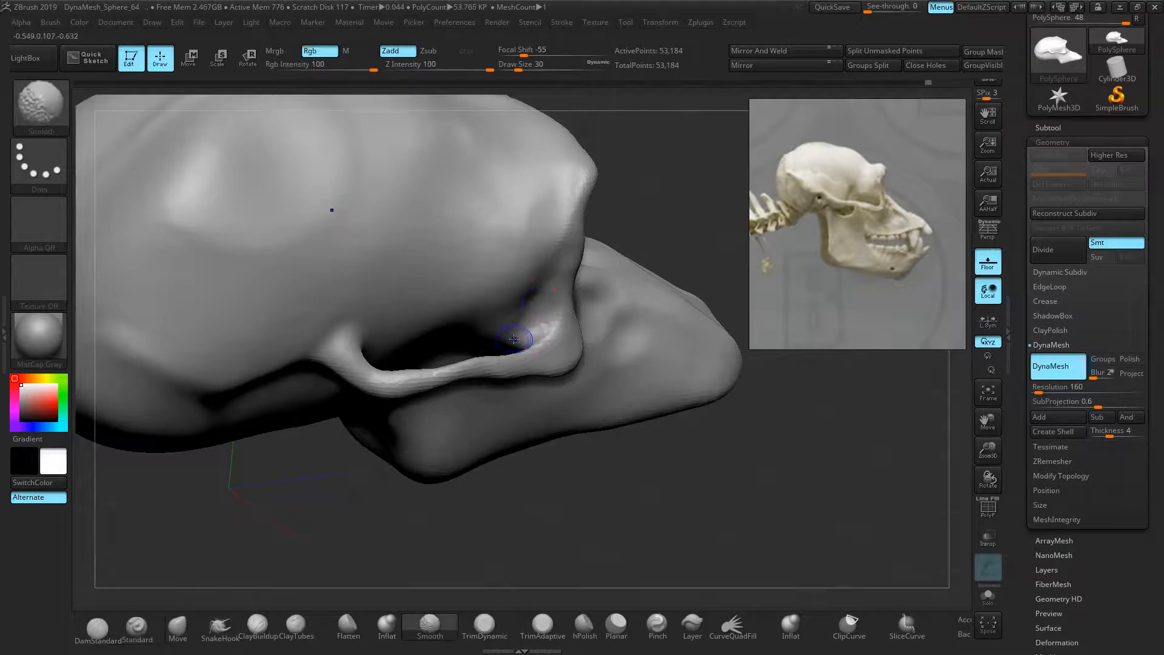
pyautogui.moveTo(702, 182); pyautogui.dragTo(691, 138)
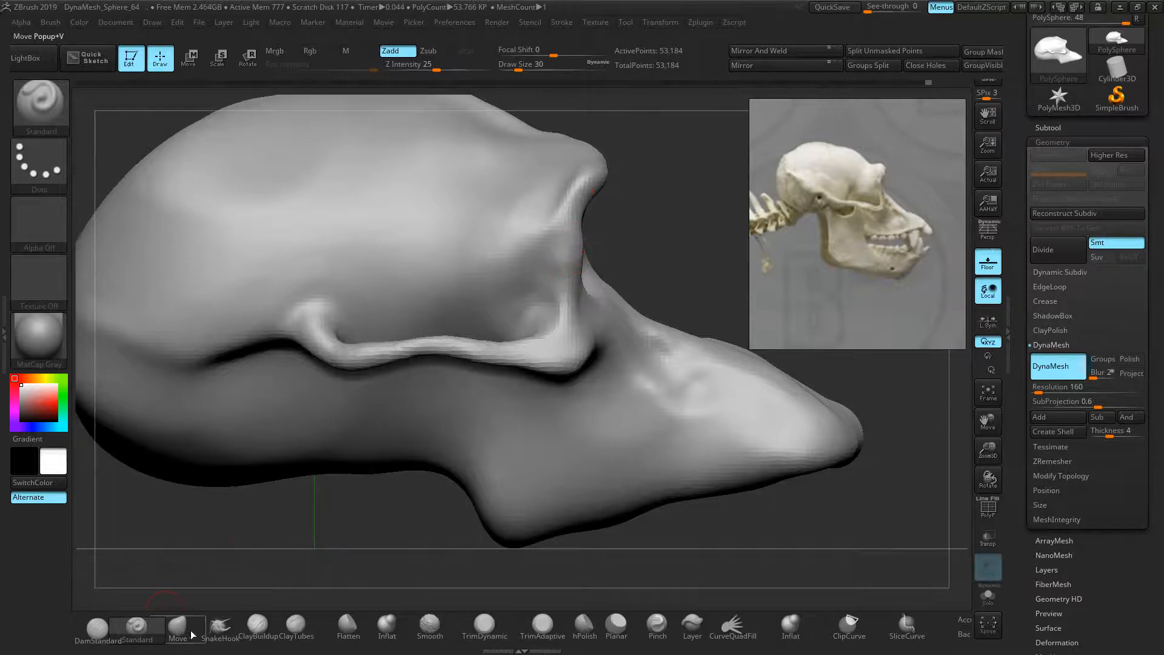
# Pull the front eye-socket rim leftward with SnakeHook and check it from front and profile
pyautogui.click(220, 626)
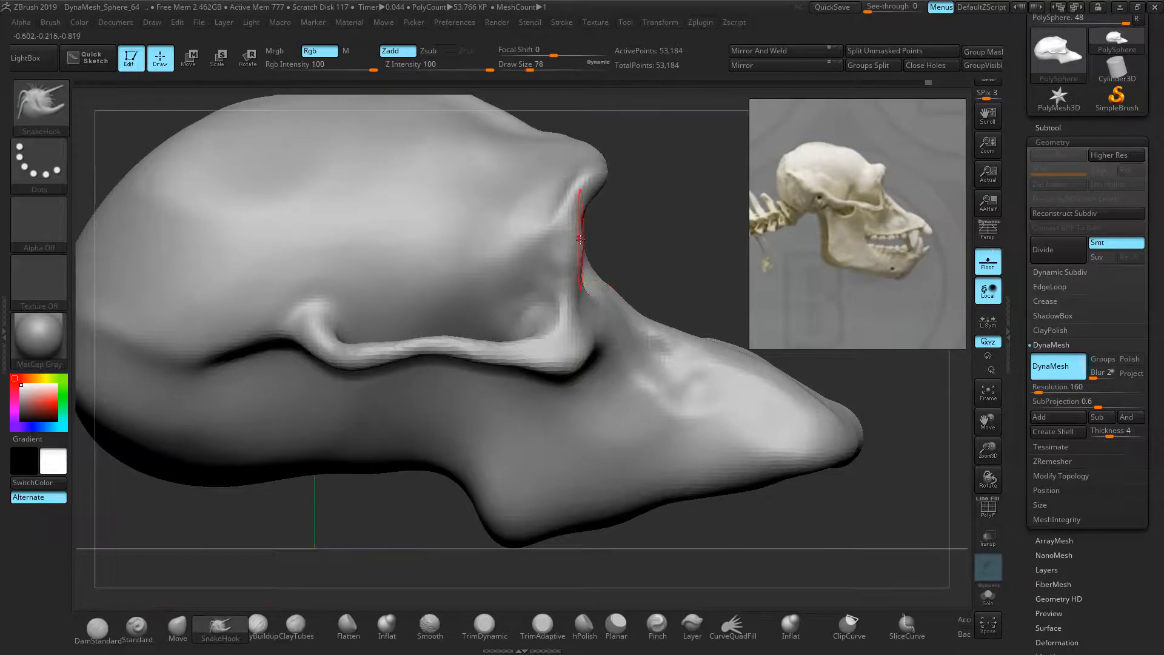
pyautogui.moveTo(579, 245); pyautogui.dragTo(567, 244)
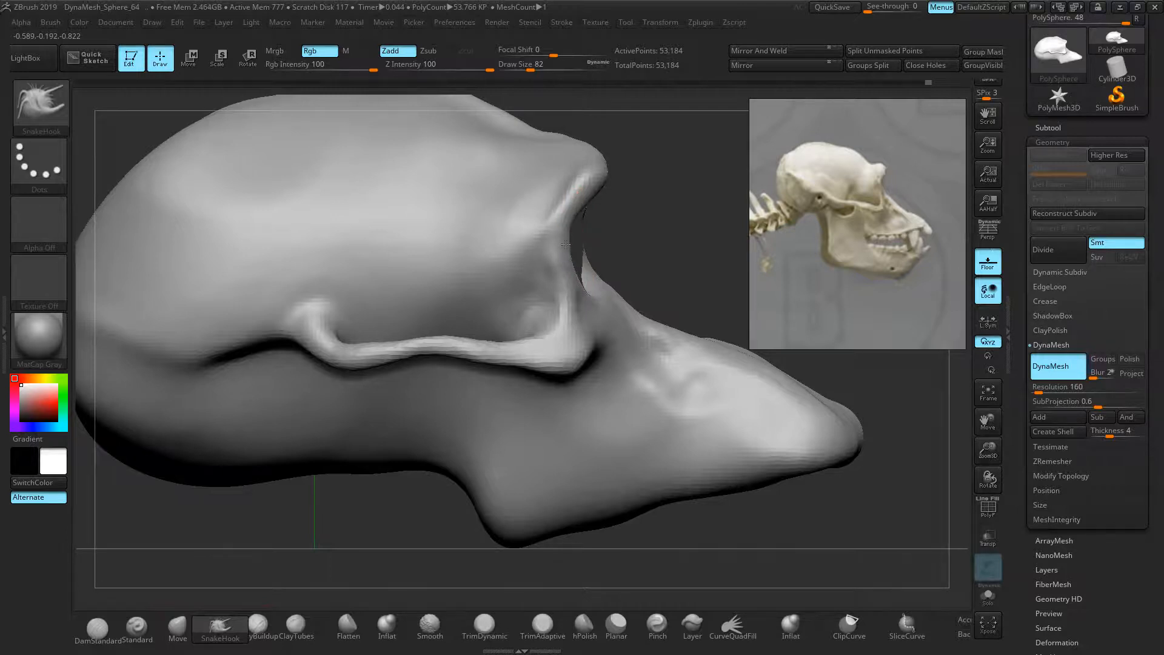
pyautogui.moveTo(654, 250)
pyautogui.mouseDown()
pyautogui.moveTo(588, 250)
pyautogui.moveTo(653, 252)
pyautogui.moveTo(578, 266)
pyautogui.mouseUp()
pyautogui.moveTo(606, 298); pyautogui.dragTo(323, 268)
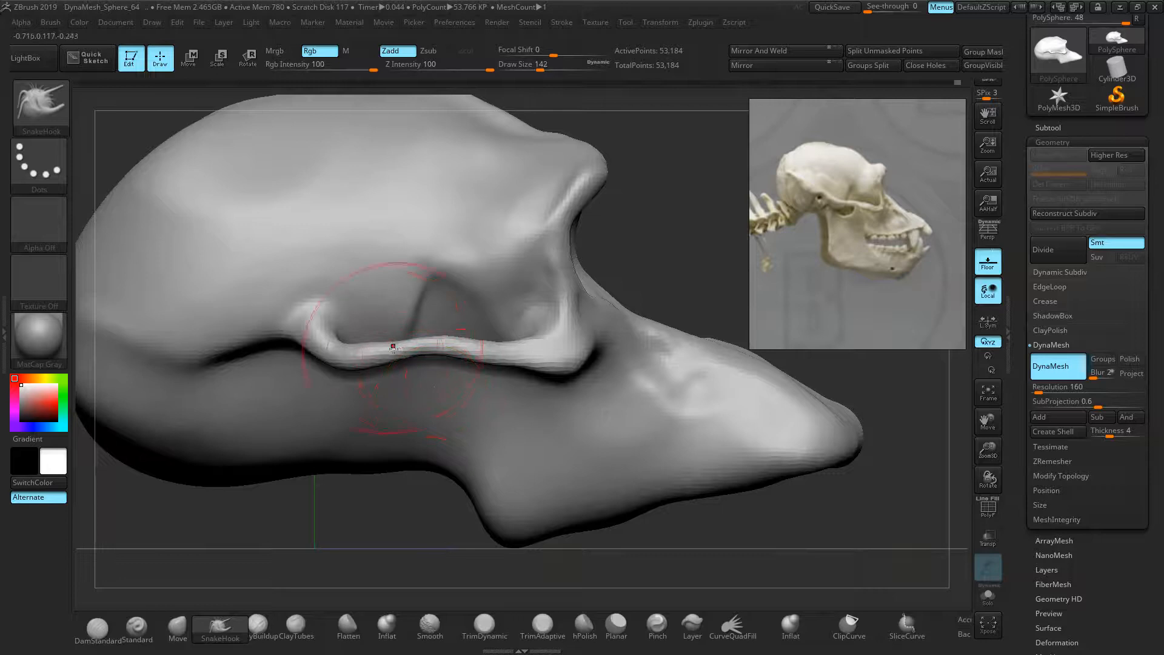
# Curve the brow ridge, straighten the cheekbone arch, and reshape the eye-socket rims with a smaller SnakeHook
pyautogui.moveTo(308, 347); pyautogui.dragTo(295, 318)
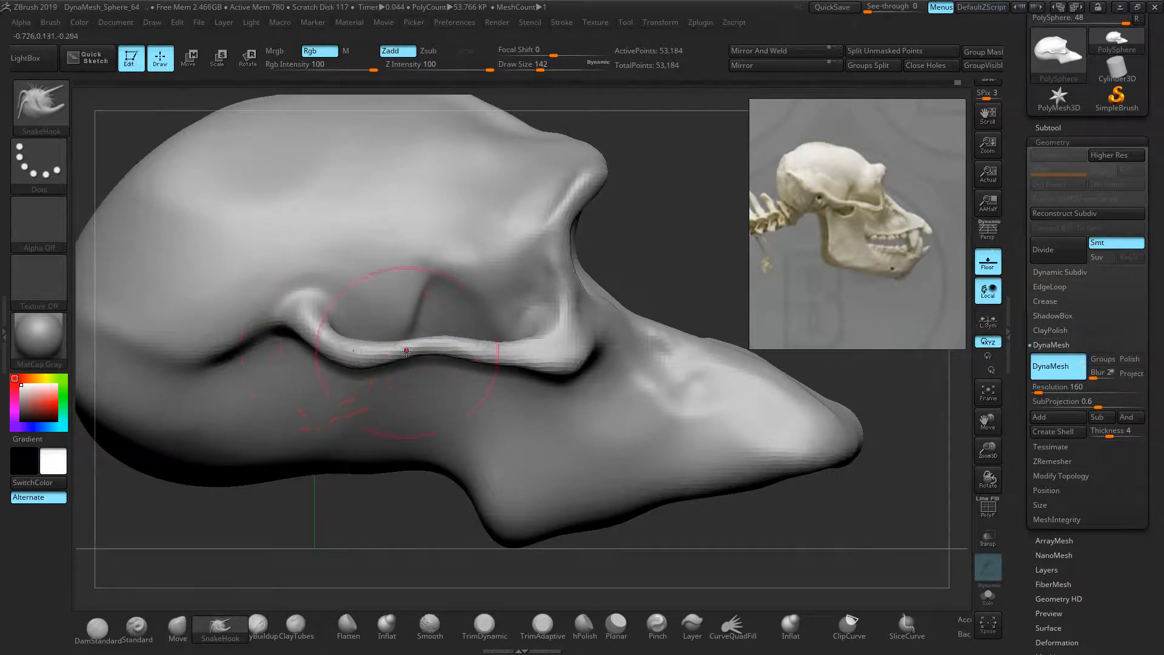
pyautogui.moveTo(439, 346); pyautogui.dragTo(442, 359)
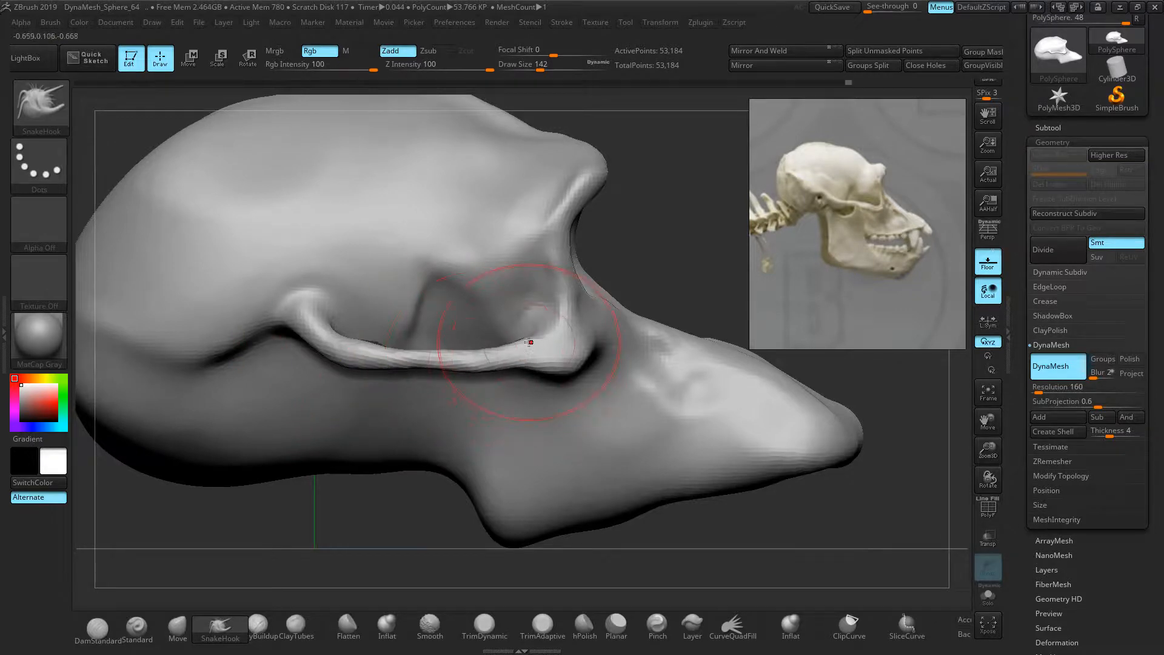
pyautogui.press('[')
pyautogui.press('[')
pyautogui.moveTo(530, 339)
pyautogui.mouseDown()
pyautogui.moveTo(570, 359)
pyautogui.moveTo(548, 334)
pyautogui.mouseUp()
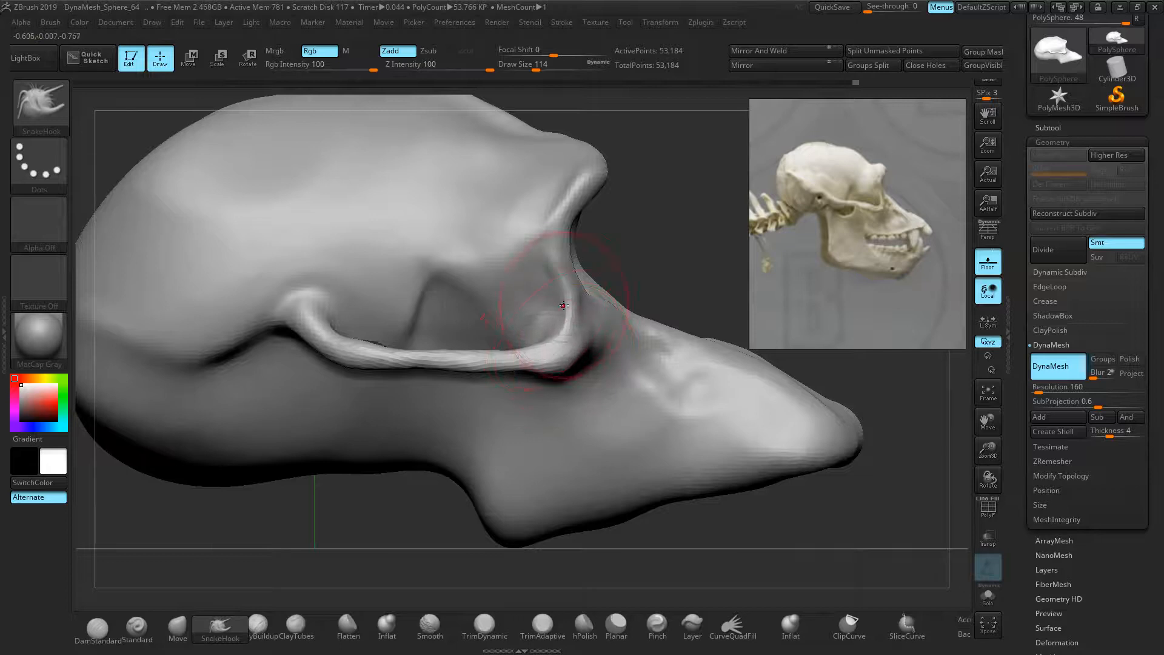
pyautogui.moveTo(585, 292); pyautogui.dragTo(583, 276)
pyautogui.moveTo(535, 306); pyautogui.dragTo(543, 308)
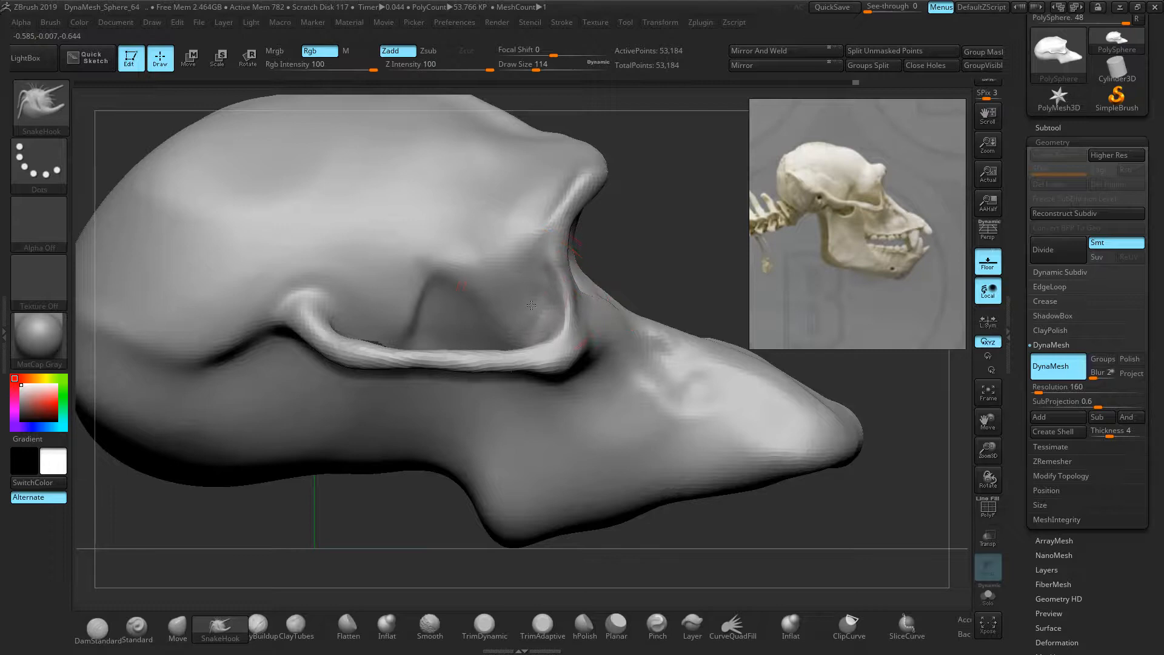
pyautogui.moveTo(548, 254); pyautogui.dragTo(556, 262)
pyautogui.moveTo(548, 215); pyautogui.dragTo(567, 227)
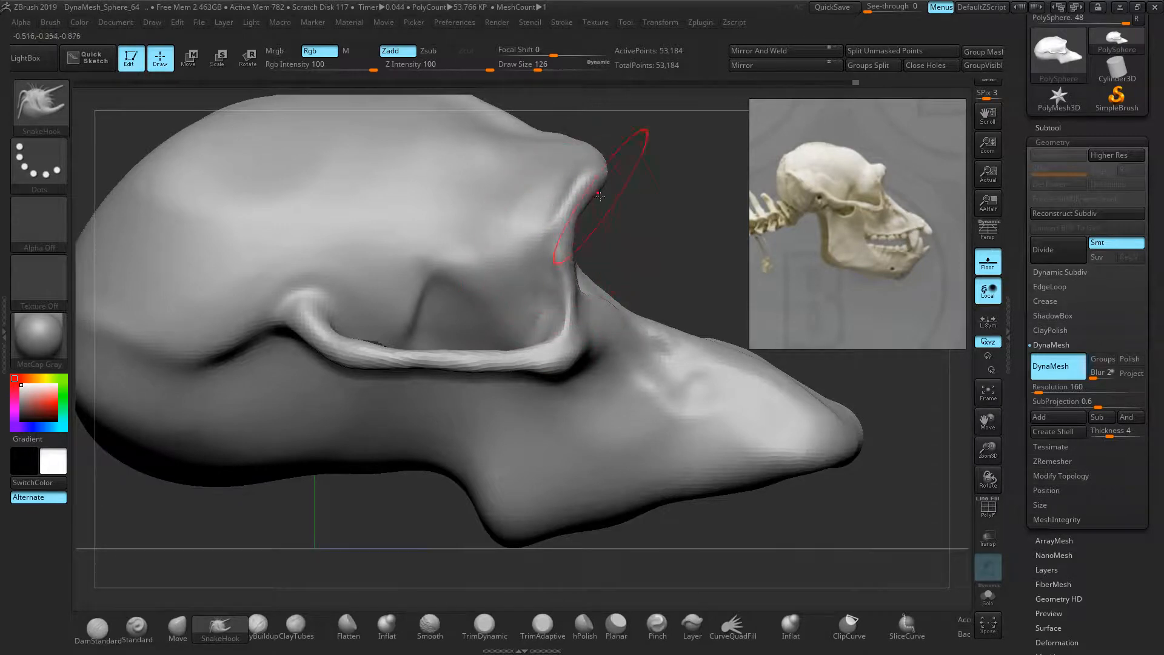
# Tuck and lower the brow rim notch, then nudge out and smooth the brow edge
pyautogui.moveTo(609, 173); pyautogui.dragTo(601, 174)
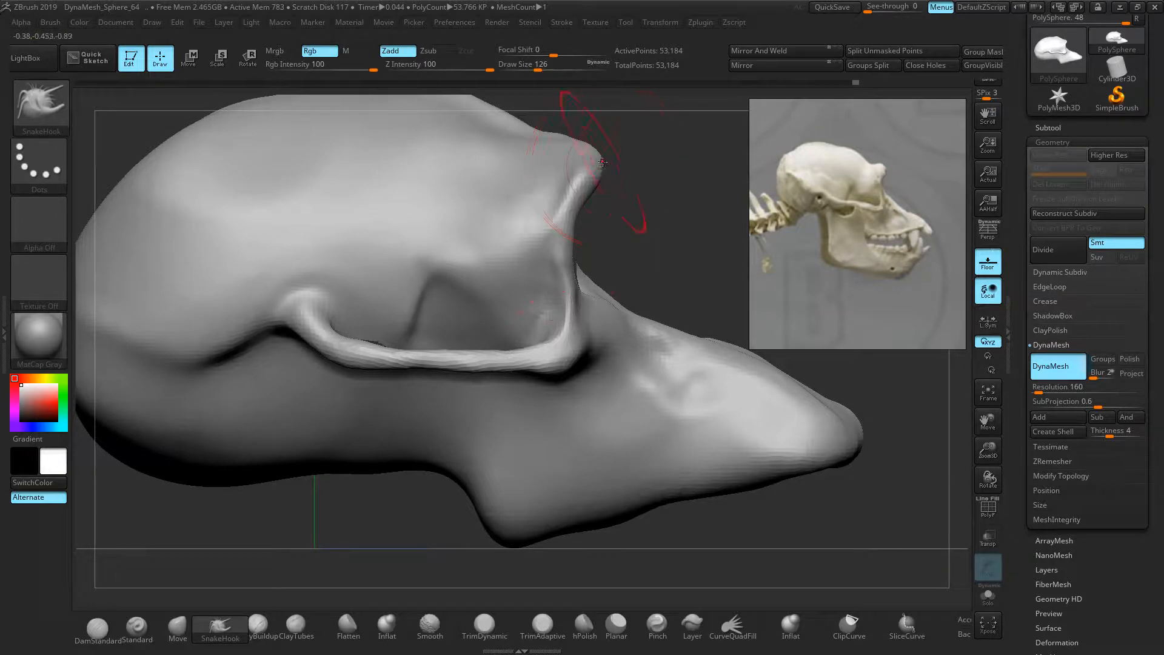
pyautogui.moveTo(648, 200); pyautogui.dragTo(644, 224)
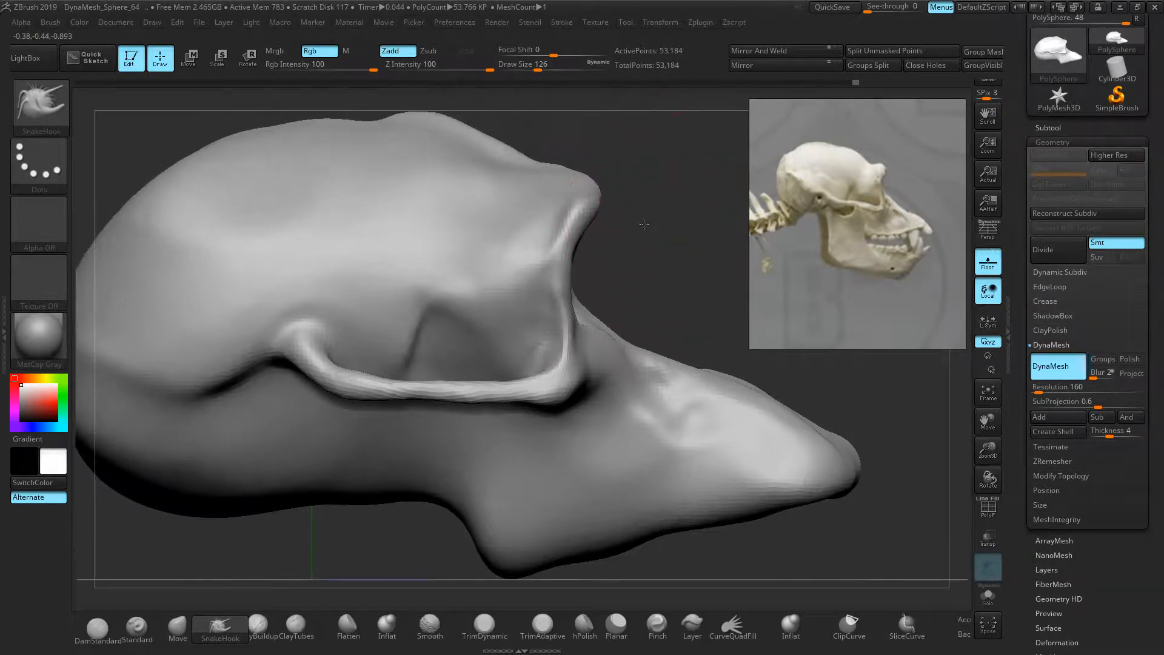
pyautogui.moveTo(542, 161); pyautogui.dragTo(541, 167)
pyautogui.moveTo(657, 181); pyautogui.dragTo(643, 182)
pyautogui.keyDown('shift'); pyautogui.moveTo(544, 167); pyautogui.dragTo(548, 166); pyautogui.keyUp('shift')
pyautogui.moveTo(635, 177)
pyautogui.mouseDown()
pyautogui.moveTo(641, 312)
pyautogui.moveTo(617, 339)
pyautogui.moveTo(619, 463)
pyautogui.mouseUp()
pyautogui.moveTo(564, 207); pyautogui.dragTo(567, 251)
pyautogui.moveTo(713, 463); pyautogui.dragTo(706, 407)
# Pull the crease left of the cheekbone upward, checking from a side view
pyautogui.moveTo(624, 501); pyautogui.dragTo(532, 338)
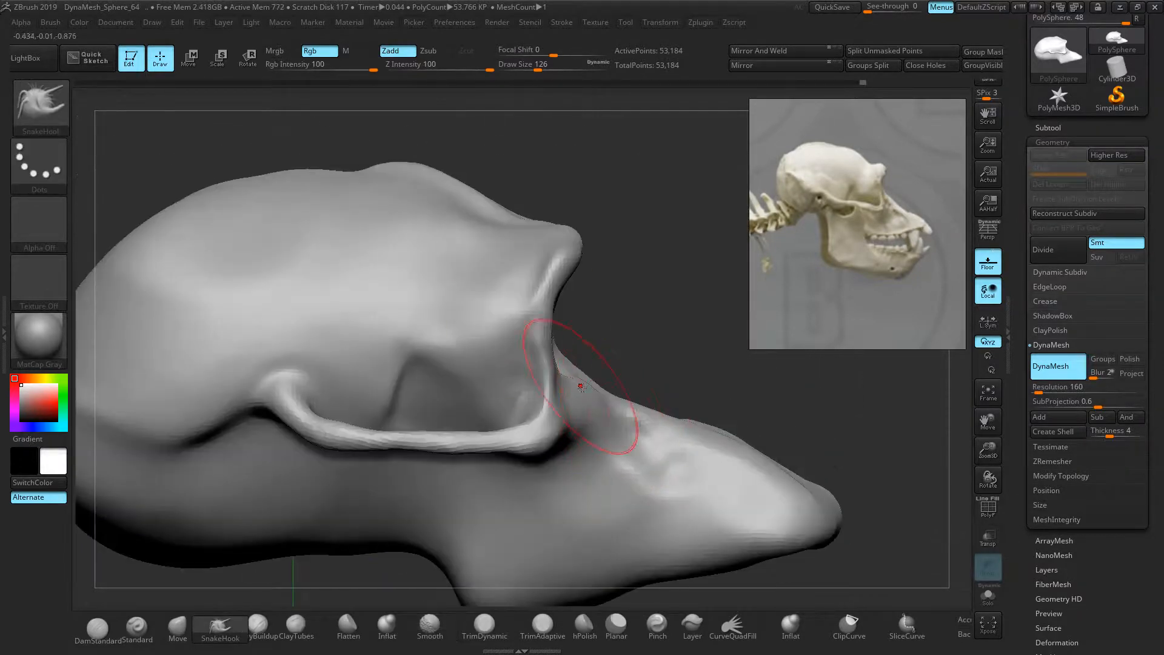
pyautogui.keyDown('alt'); pyautogui.moveTo(672, 300); pyautogui.dragTo(738, 295); pyautogui.keyUp('alt')
pyautogui.moveTo(136, 179); pyautogui.dragTo(269, 194)
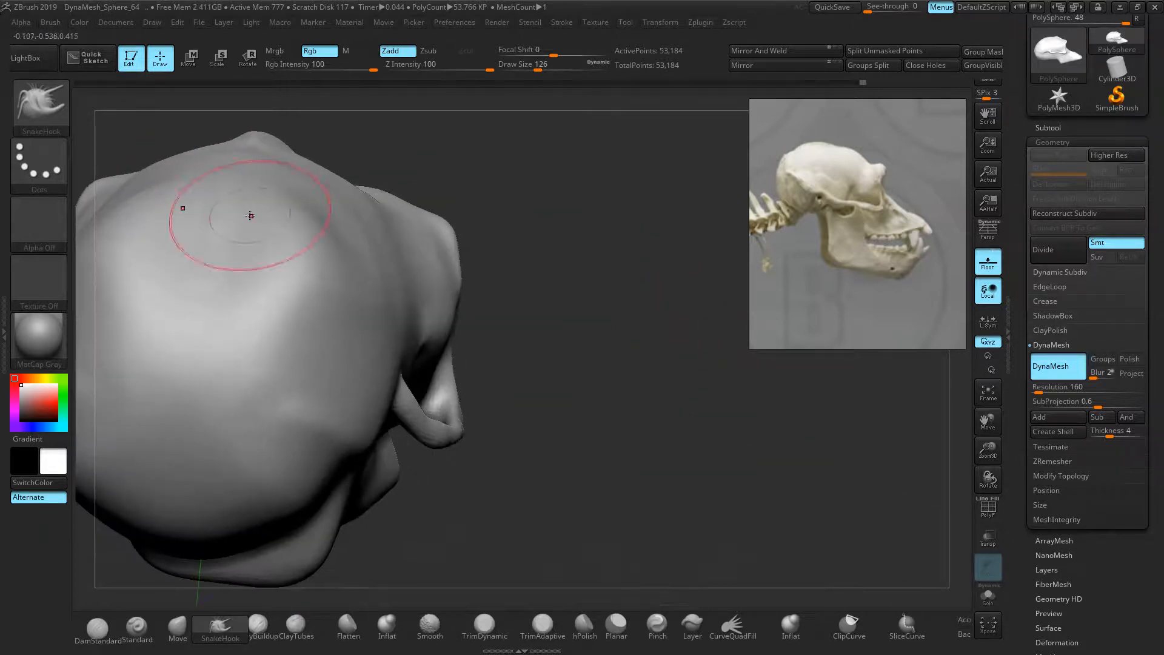
pyautogui.moveTo(625, 399); pyautogui.dragTo(506, 377)
pyautogui.keyDown('alt'); pyautogui.moveTo(241, 322); pyautogui.dragTo(333, 272, button='right'); pyautogui.keyUp('alt')
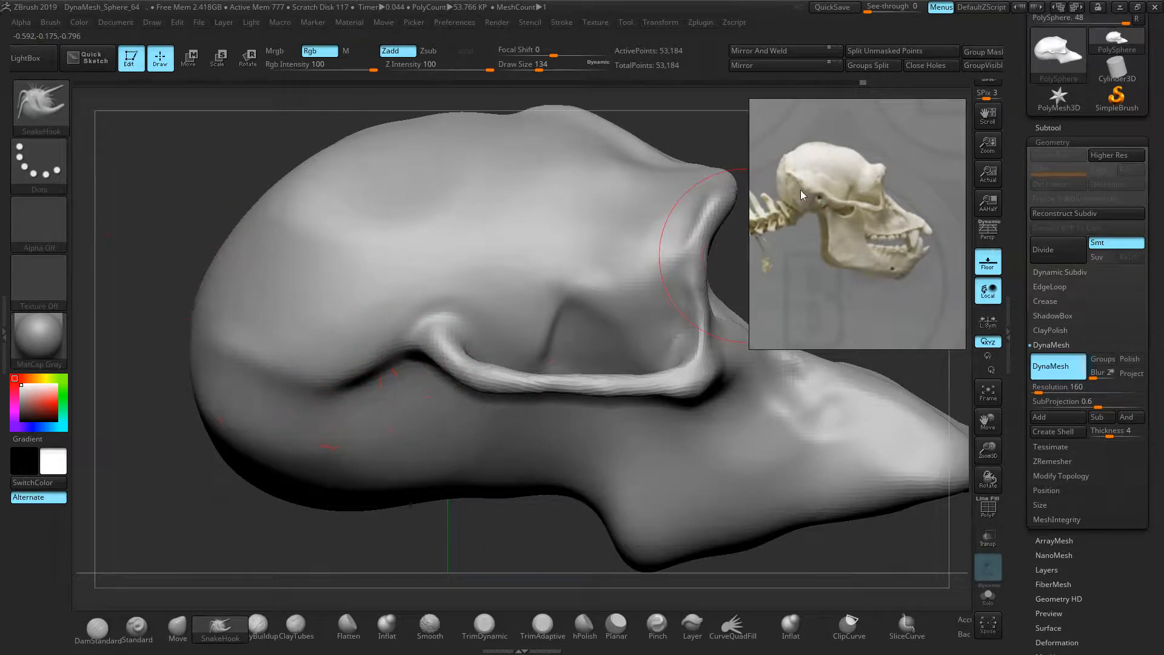
pyautogui.moveTo(357, 401); pyautogui.dragTo(291, 319)
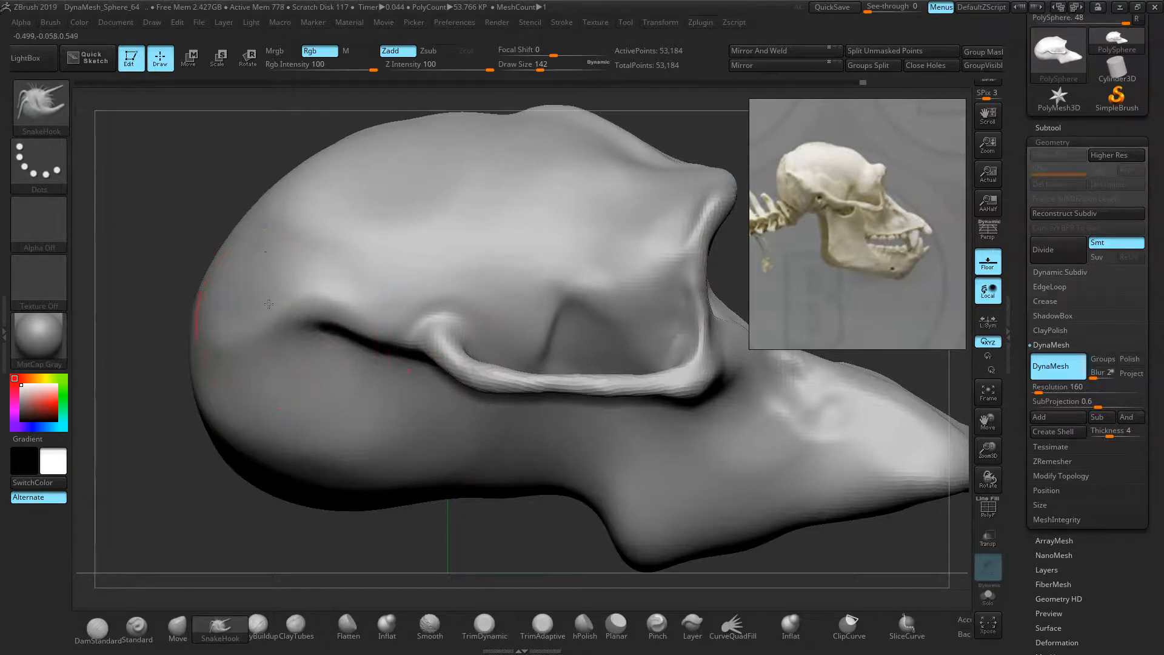
# Re-DynaMesh the skull and pull the crease's left end further up-left
pyautogui.press('ctrl')
pyautogui.keyDown('ctrl'); pyautogui.moveTo(169, 172); pyautogui.dragTo(181, 185); pyautogui.keyUp('ctrl')
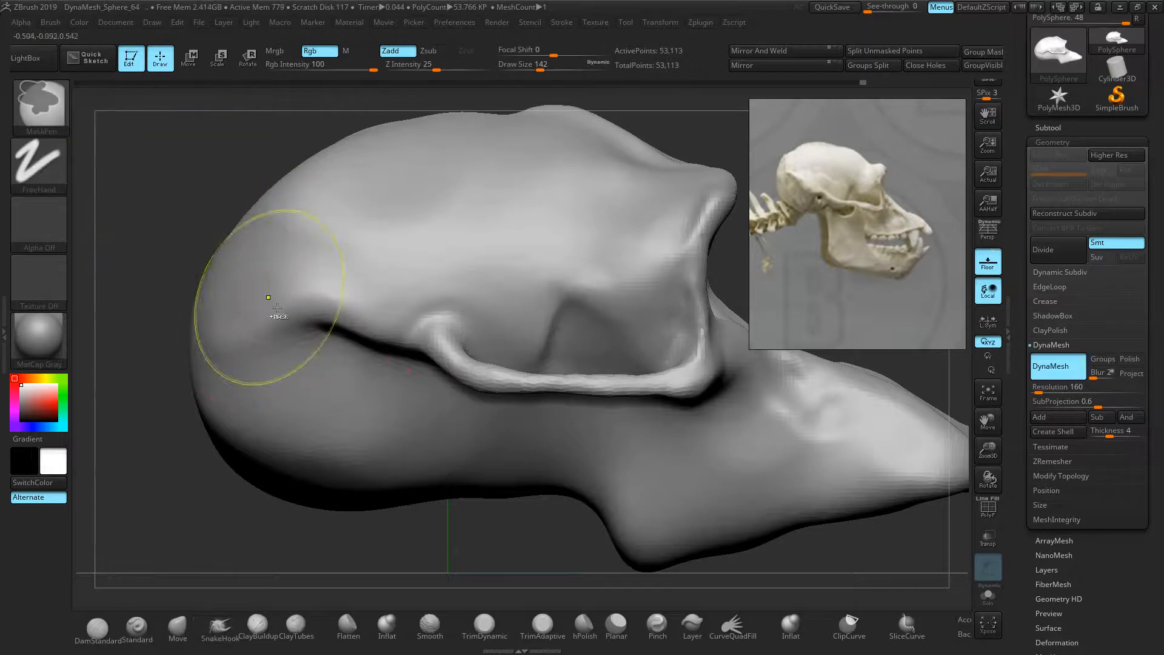
pyautogui.moveTo(281, 337); pyautogui.dragTo(227, 297)
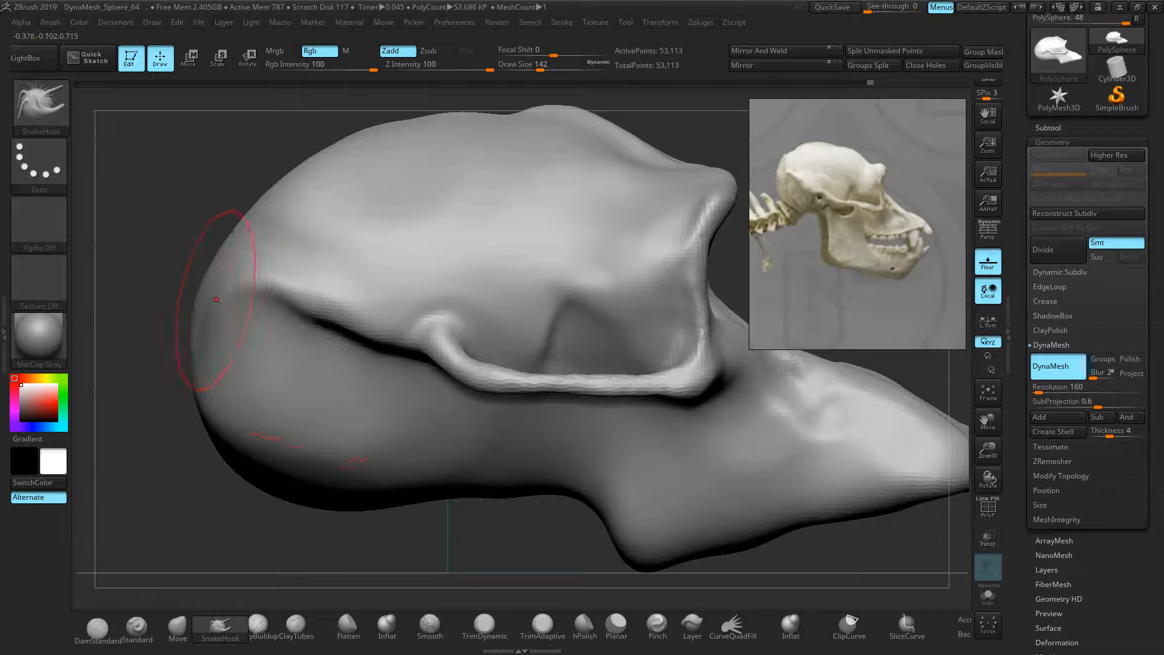
pyautogui.keyDown('ctrl'); pyautogui.moveTo(150, 200); pyautogui.dragTo(171, 227); pyautogui.keyUp('ctrl')
pyautogui.keyDown('shift'); pyautogui.moveTo(295, 304); pyautogui.dragTo(308, 301); pyautogui.keyUp('shift')
# Raise, sharpen and then soften the ridge's left end with a small Standard brush (BST)
pyautogui.press('b')
pyautogui.press('s')
pyautogui.press('t')
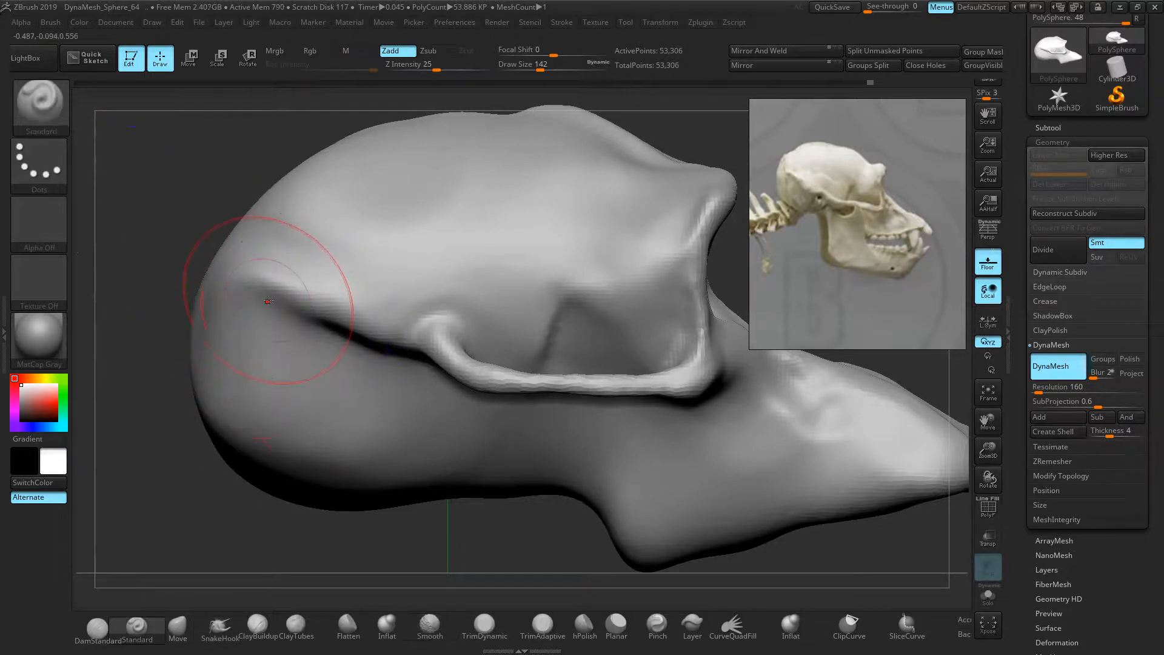
pyautogui.press('[')
pyautogui.press('[')
pyautogui.press('[')
pyautogui.press('[')
pyautogui.press('[')
pyautogui.press('[')
pyautogui.press('[')
pyautogui.press('[')
pyautogui.press('[')
pyautogui.press('[')
pyautogui.moveTo(269, 277); pyautogui.dragTo(233, 253)
pyautogui.moveTo(271, 288)
pyautogui.keyDown('shift'); pyautogui.mouseDown()
pyautogui.moveTo(220, 253)
pyautogui.moveTo(290, 291)
pyautogui.mouseUp(); pyautogui.keyUp('shift')
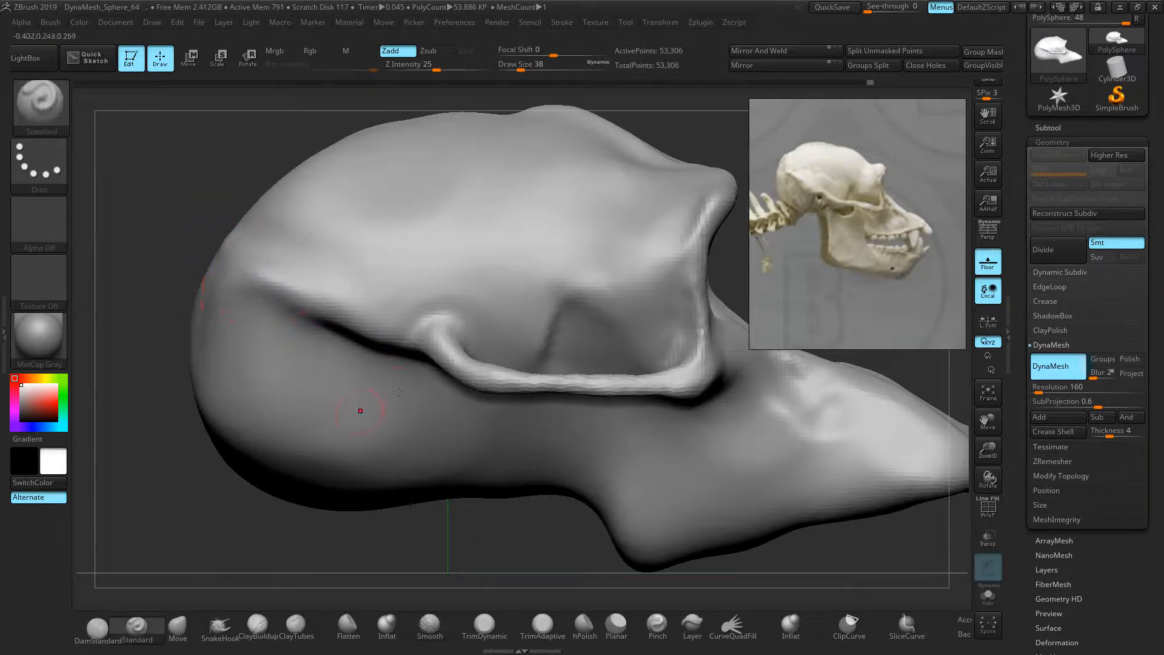
# Carve a trial DamStandard groove across the upper cranium, then undo it
pyautogui.click(106, 631)
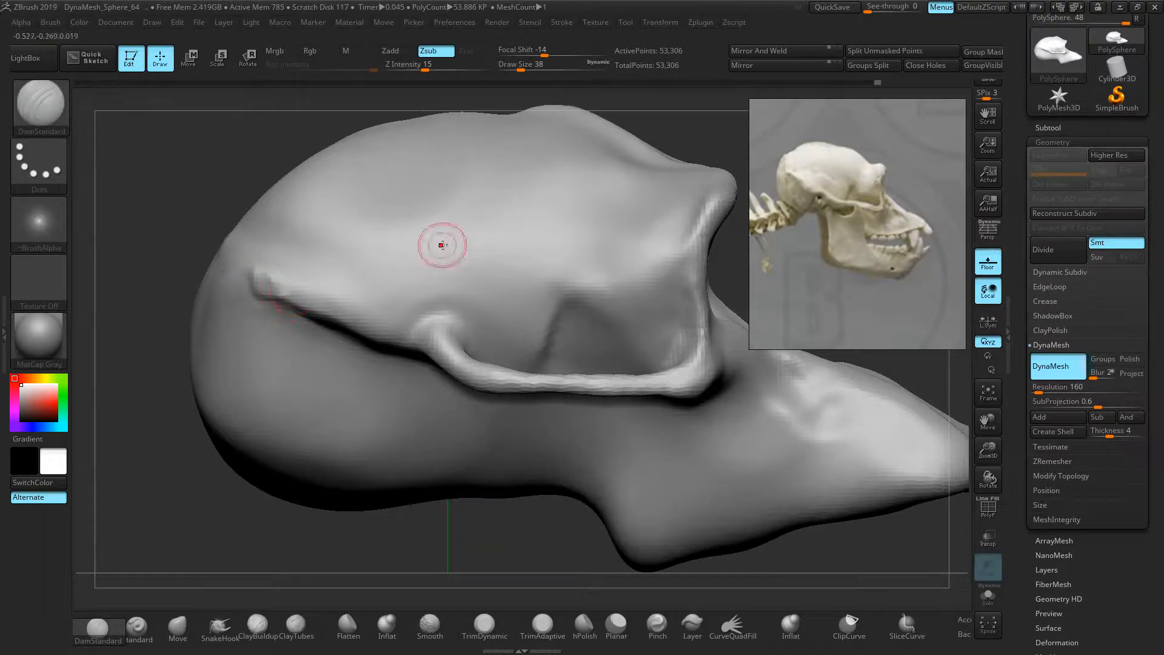
pyautogui.moveTo(479, 196); pyautogui.dragTo(366, 226)
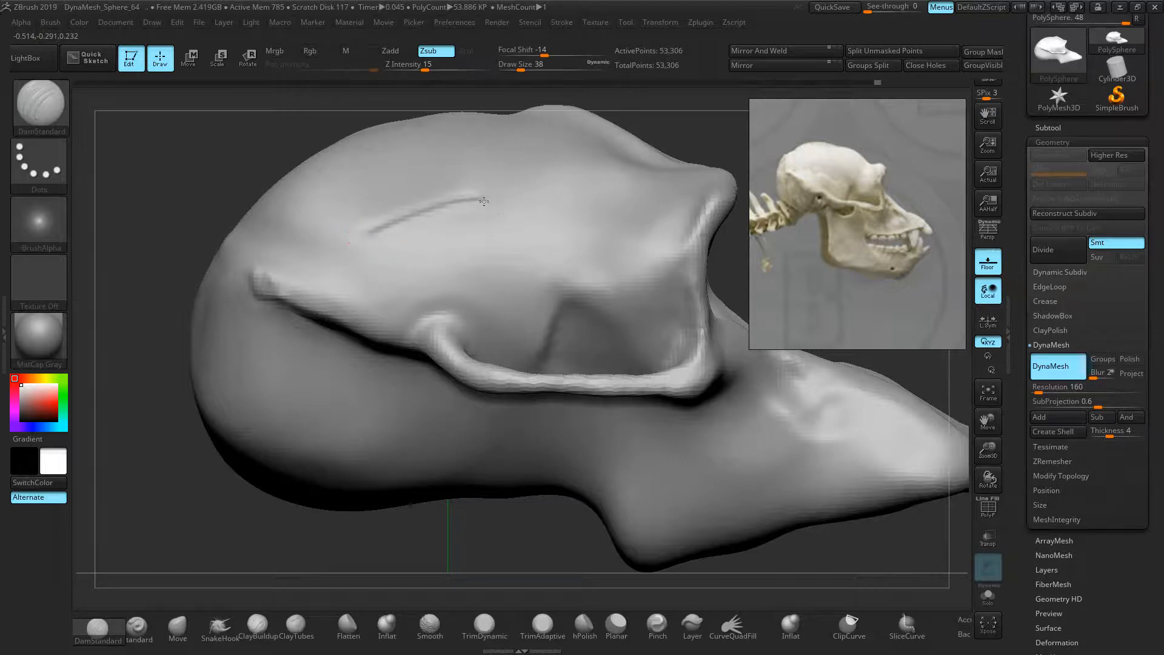
pyautogui.moveTo(170, 157); pyautogui.dragTo(225, 199)
pyautogui.hotkey('ctrl', 'z')
pyautogui.hotkey('ctrl', 'z')
pyautogui.hotkey('ctrl', 'z')
pyautogui.moveTo(322, 495); pyautogui.dragTo(374, 447)
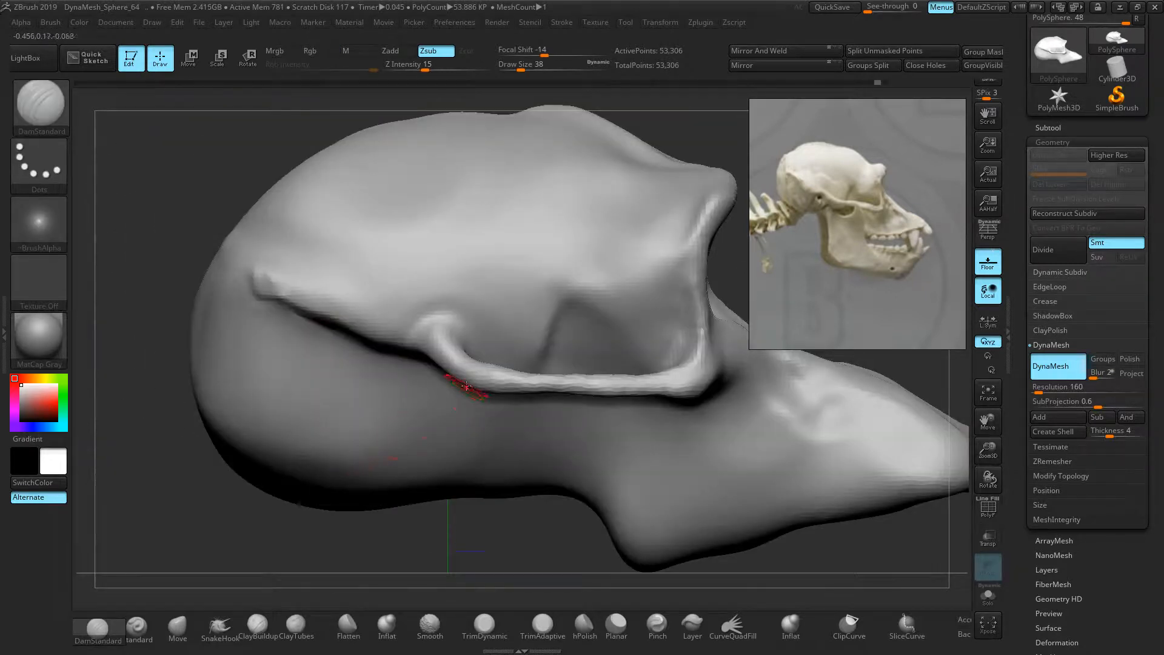
pyautogui.press(']')
pyautogui.press(']')
pyautogui.press(']')
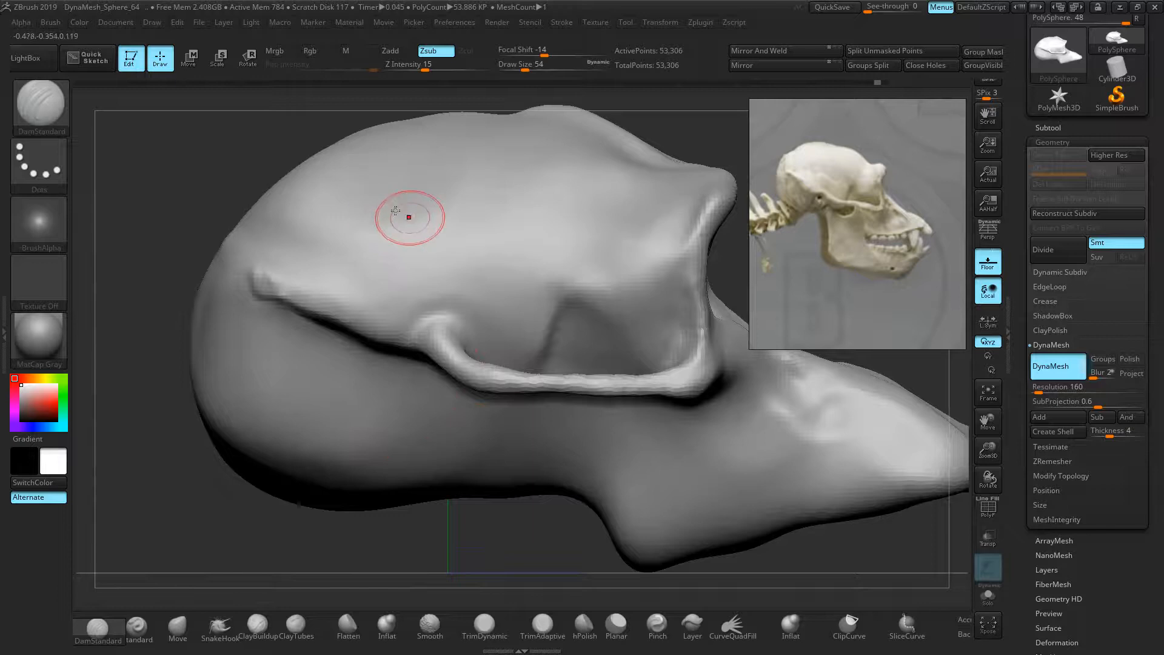
# Cut and deepen a horizontal crease across the cranium side
pyautogui.moveTo(337, 209); pyautogui.dragTo(516, 193)
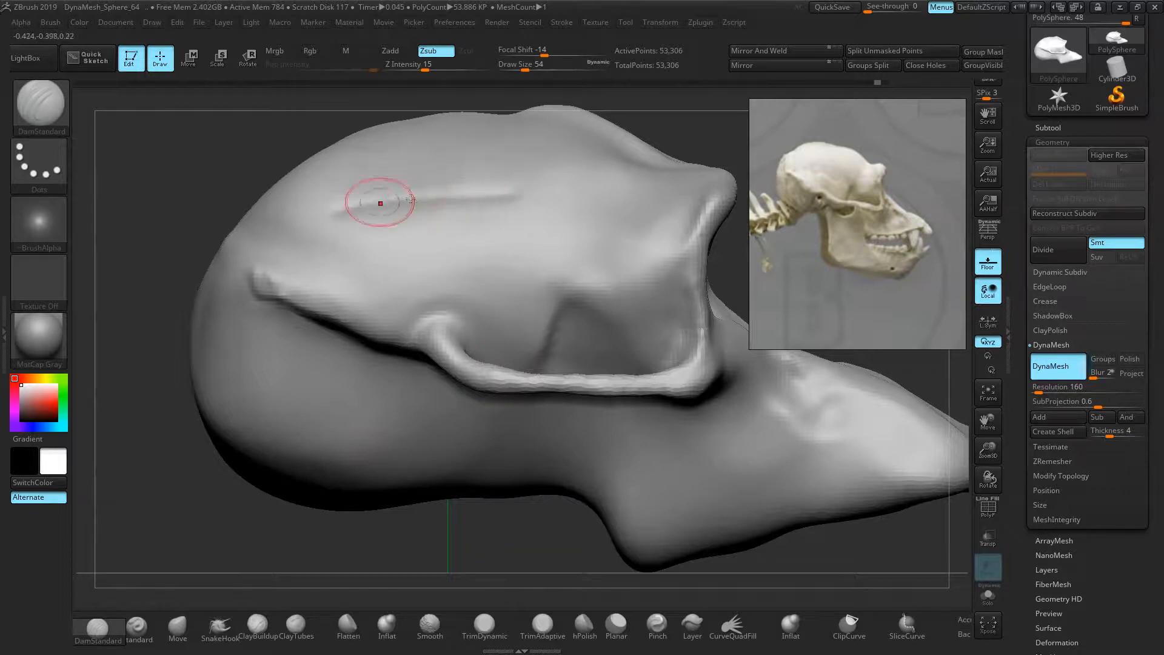
pyautogui.moveTo(348, 208); pyautogui.dragTo(505, 190)
pyautogui.moveTo(383, 205); pyautogui.dragTo(508, 190)
pyautogui.moveTo(346, 226); pyautogui.dragTo(510, 206)
pyautogui.moveTo(390, 217)
pyautogui.mouseDown()
pyautogui.moveTo(423, 217)
pyautogui.moveTo(344, 225)
pyautogui.mouseUp()
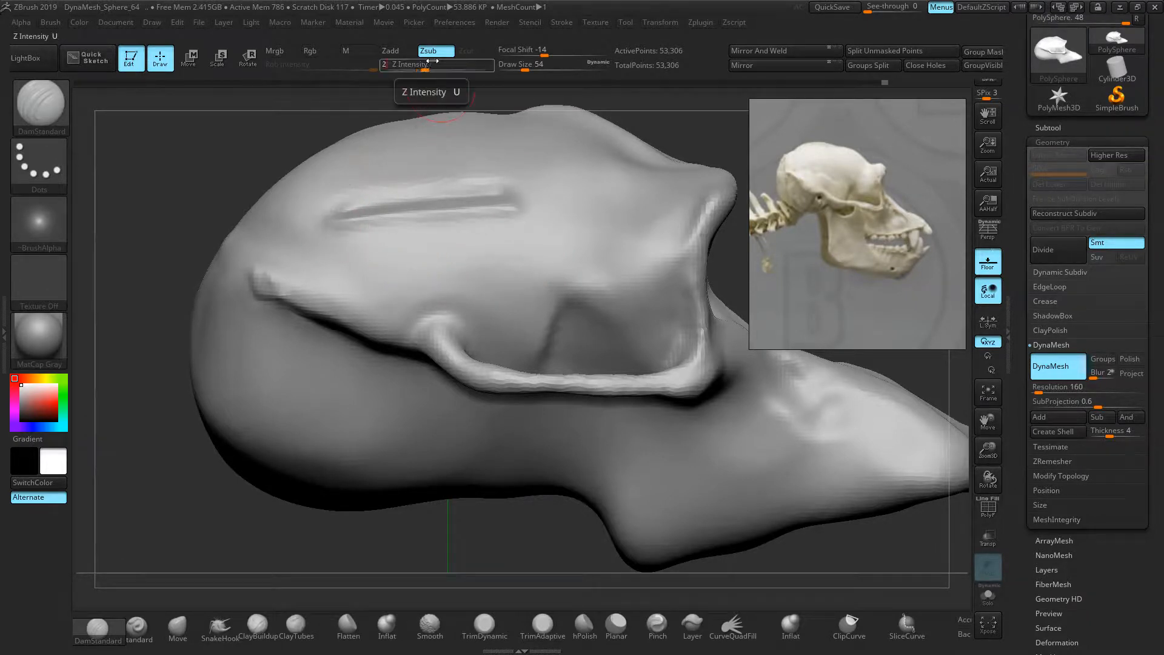
pyautogui.moveTo(338, 213)
pyautogui.mouseDown()
pyautogui.moveTo(400, 218)
pyautogui.moveTo(494, 198)
pyautogui.mouseUp()
# Add a second parallel groove above the first crease
pyautogui.moveTo(333, 186); pyautogui.dragTo(515, 176)
pyautogui.moveTo(351, 187); pyautogui.dragTo(509, 171)
pyautogui.moveTo(265, 98); pyautogui.dragTo(340, 149)
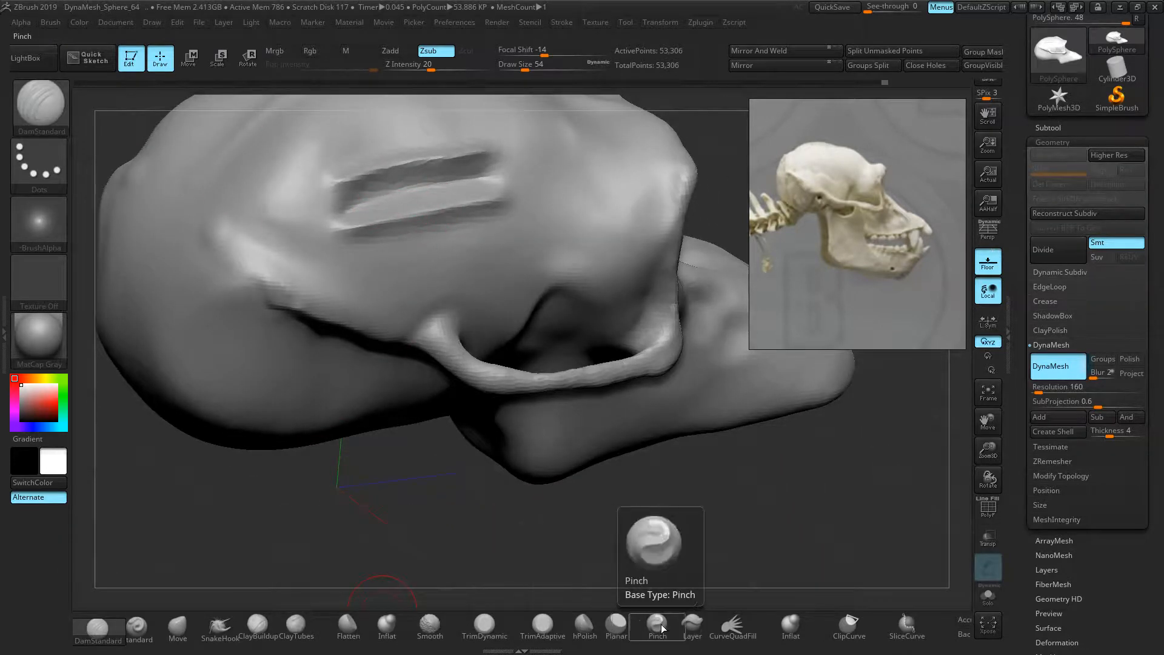
# Pinch the cranium grooves into a thin ridge with a larger pinch brush
pyautogui.click(637, 624)
pyautogui.press(']')
pyautogui.press(']')
pyautogui.moveTo(489, 177); pyautogui.dragTo(335, 203)
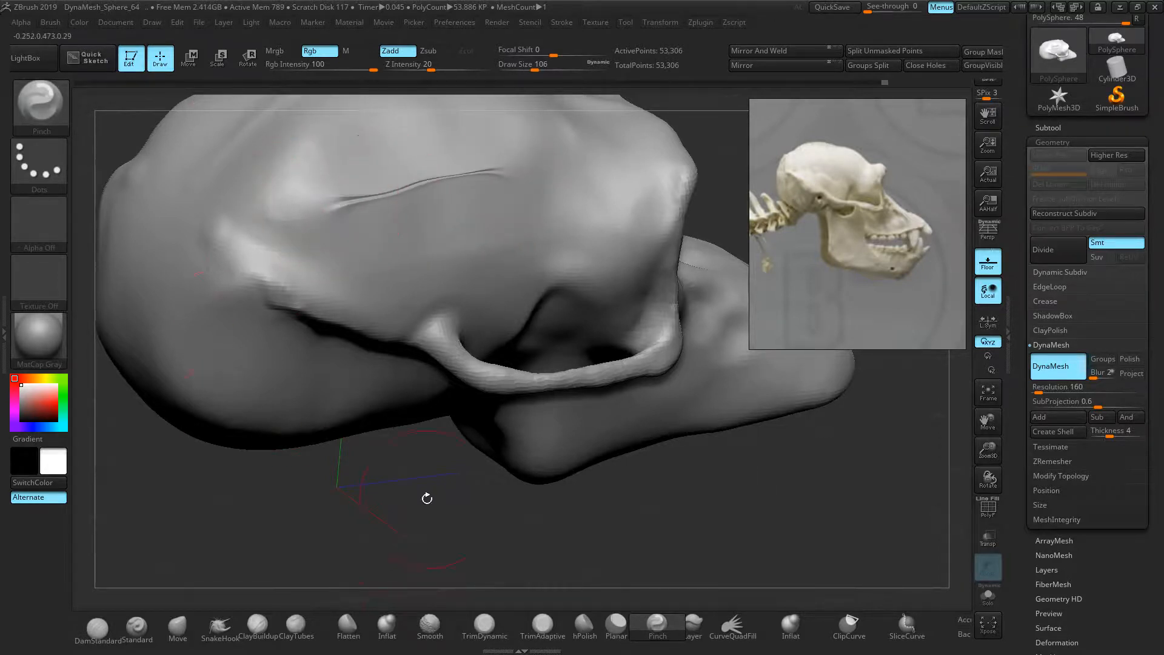
pyautogui.moveTo(426, 497); pyautogui.dragTo(408, 488)
pyautogui.hotkey('ctrl', 'z')
pyautogui.moveTo(432, 66); pyautogui.dragTo(423, 66)
pyautogui.moveTo(519, 176)
pyautogui.mouseDown()
pyautogui.moveTo(340, 189)
pyautogui.moveTo(527, 164)
pyautogui.mouseUp()
pyautogui.moveTo(249, 193); pyautogui.dragTo(171, 182)
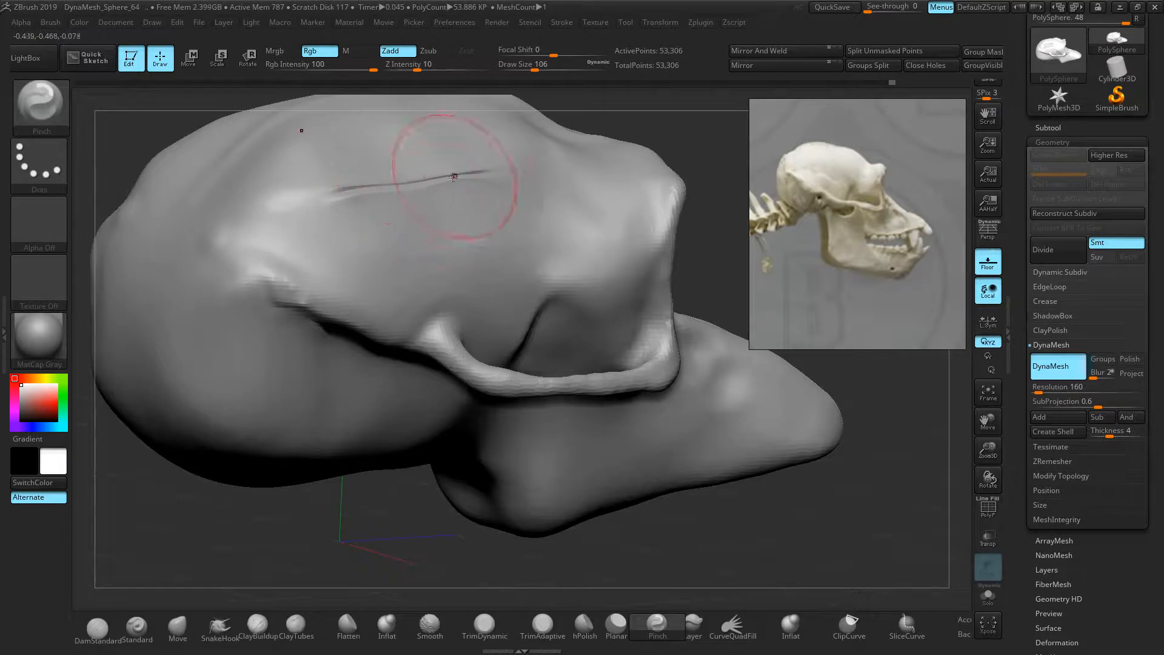
pyautogui.moveTo(242, 194); pyautogui.dragTo(316, 197)
pyautogui.moveTo(684, 151); pyautogui.dragTo(683, 178)
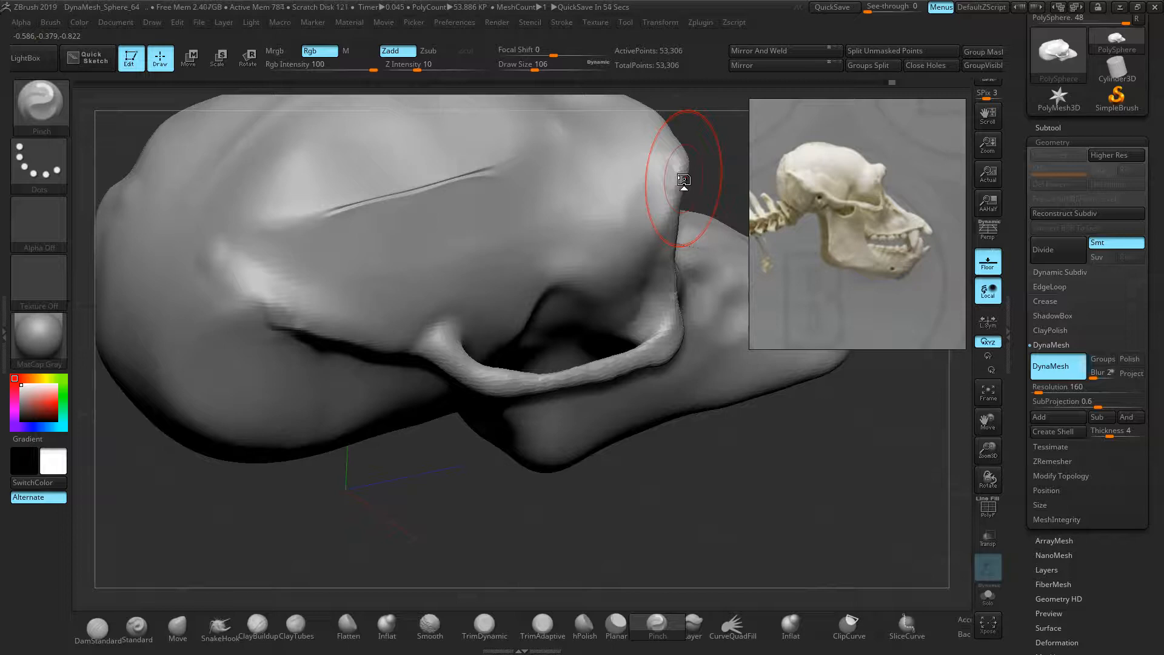
# Undo the recent groove strokes, then Shift-smooth the cheek groove and snap to side view
pyautogui.press('ctrl')
pyautogui.hotkey('ctrl', 'z')
pyautogui.hotkey('ctrl', 'z')
pyautogui.hotkey('ctrl', 'z')
pyautogui.hotkey('ctrl', 'z')
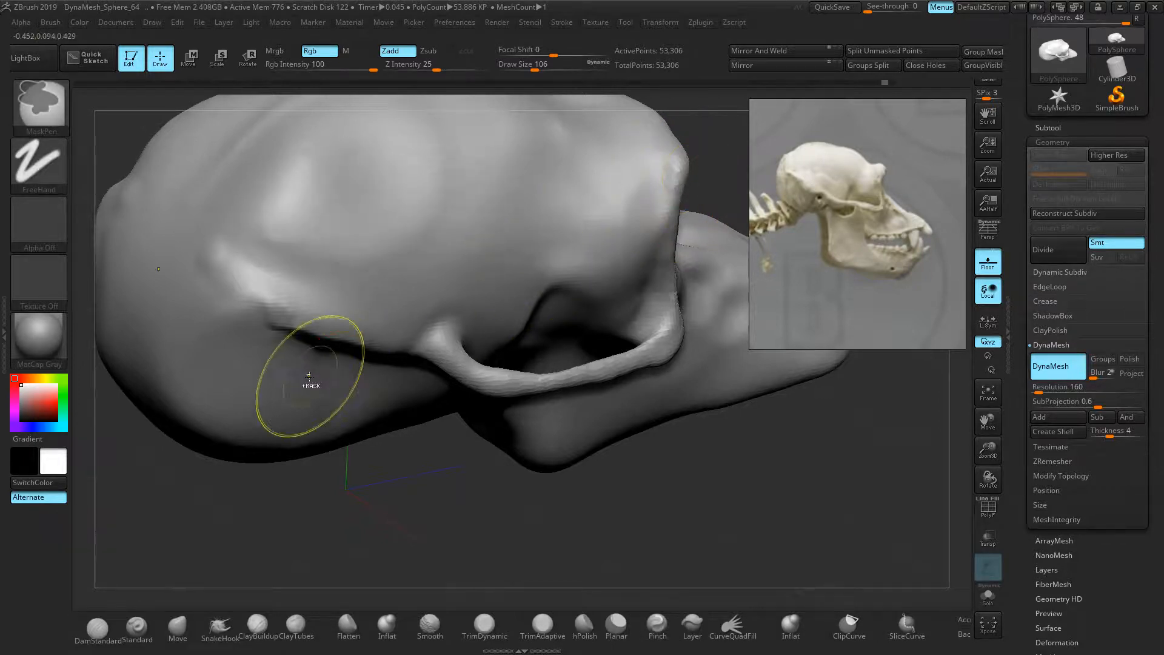
pyautogui.hotkey('ctrl', 'z')
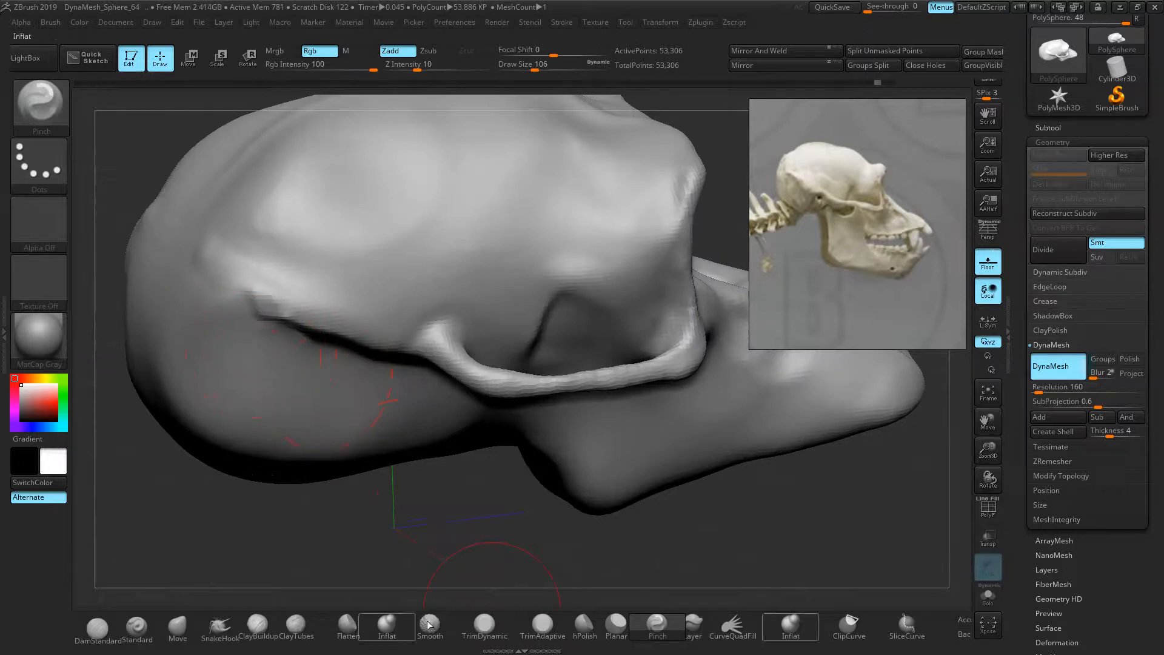
pyautogui.click(97, 628)
pyautogui.press('[')
pyautogui.press('[')
pyautogui.press('[')
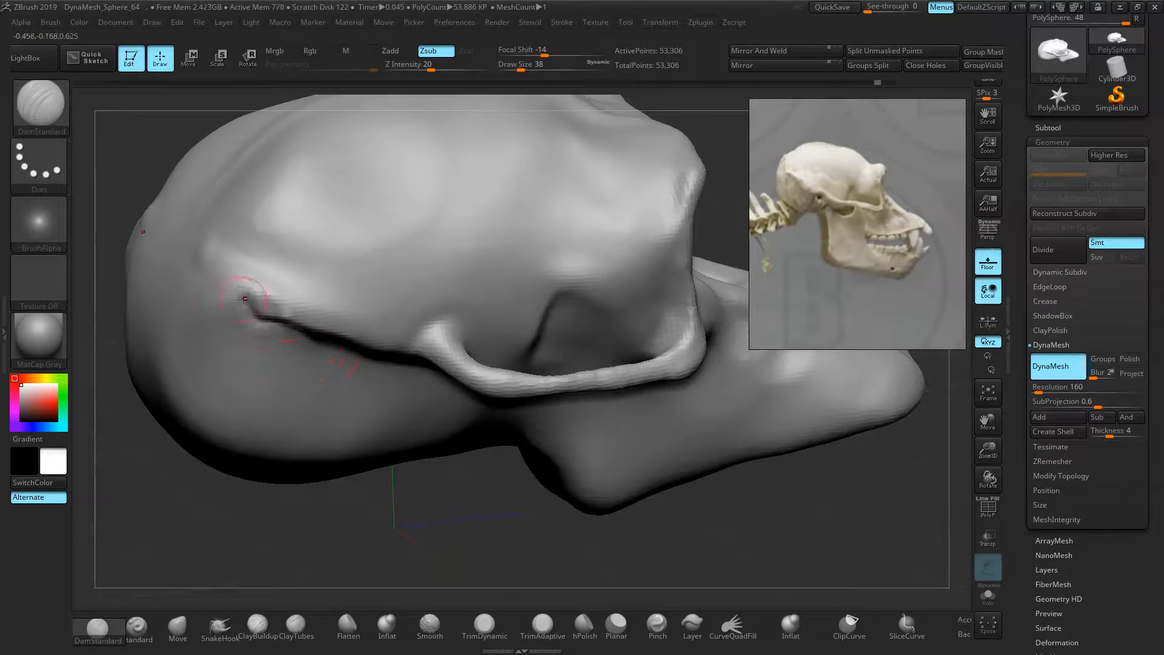
pyautogui.moveTo(400, 525); pyautogui.dragTo(381, 456)
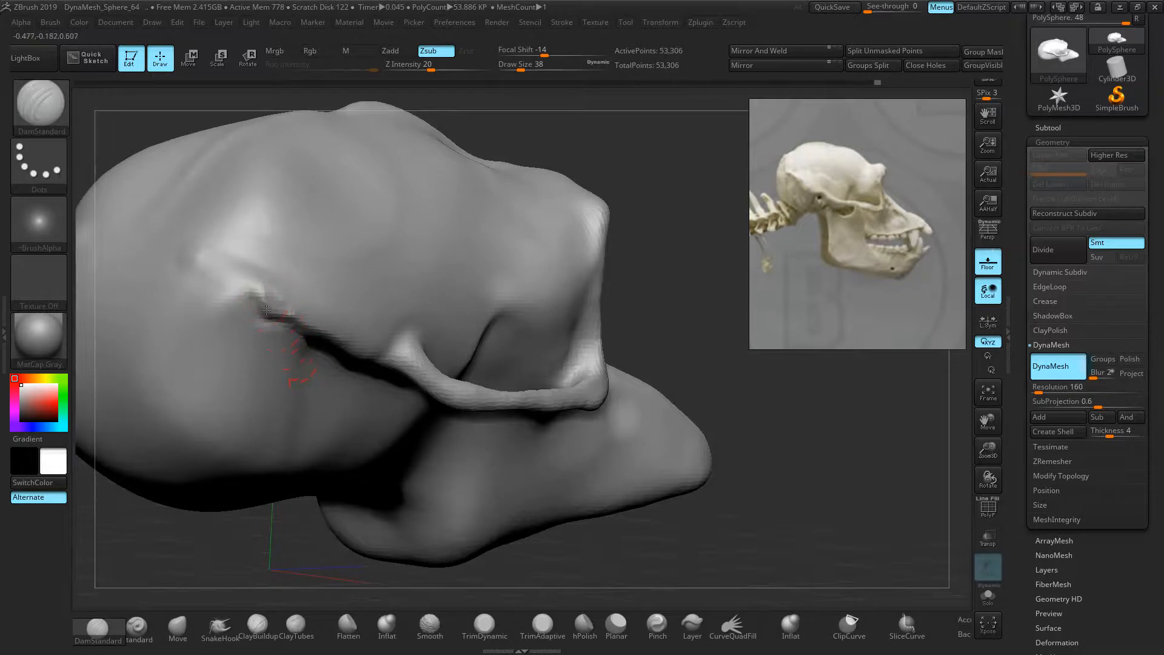
pyautogui.press('shift')
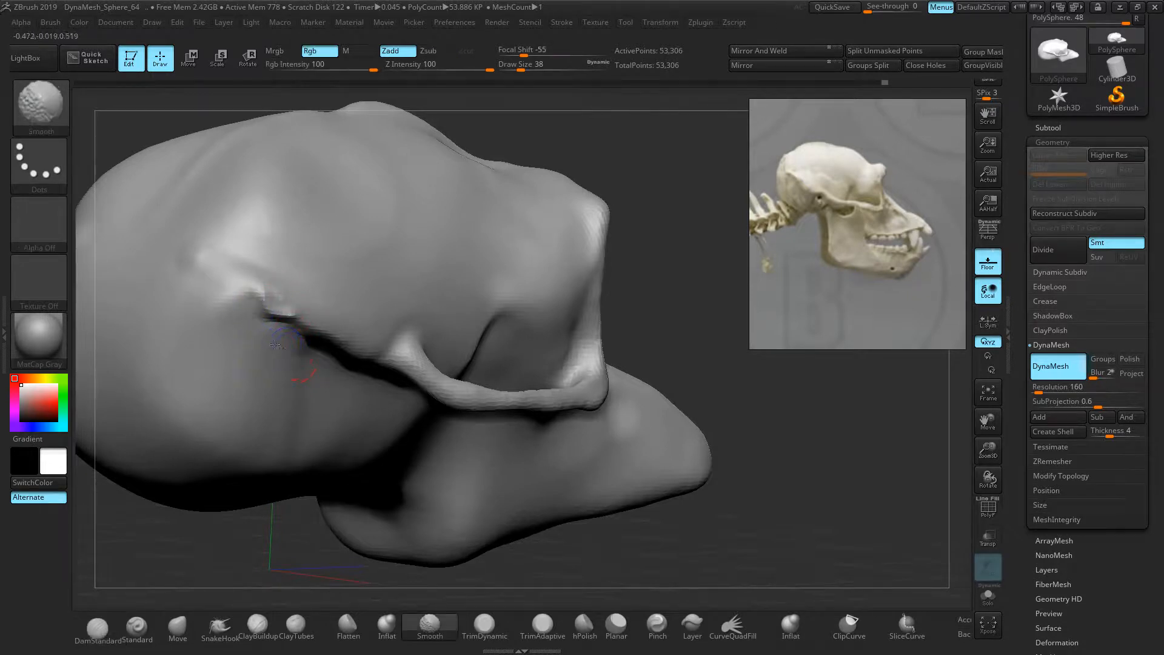
pyautogui.moveTo(746, 352); pyautogui.dragTo(655, 355)
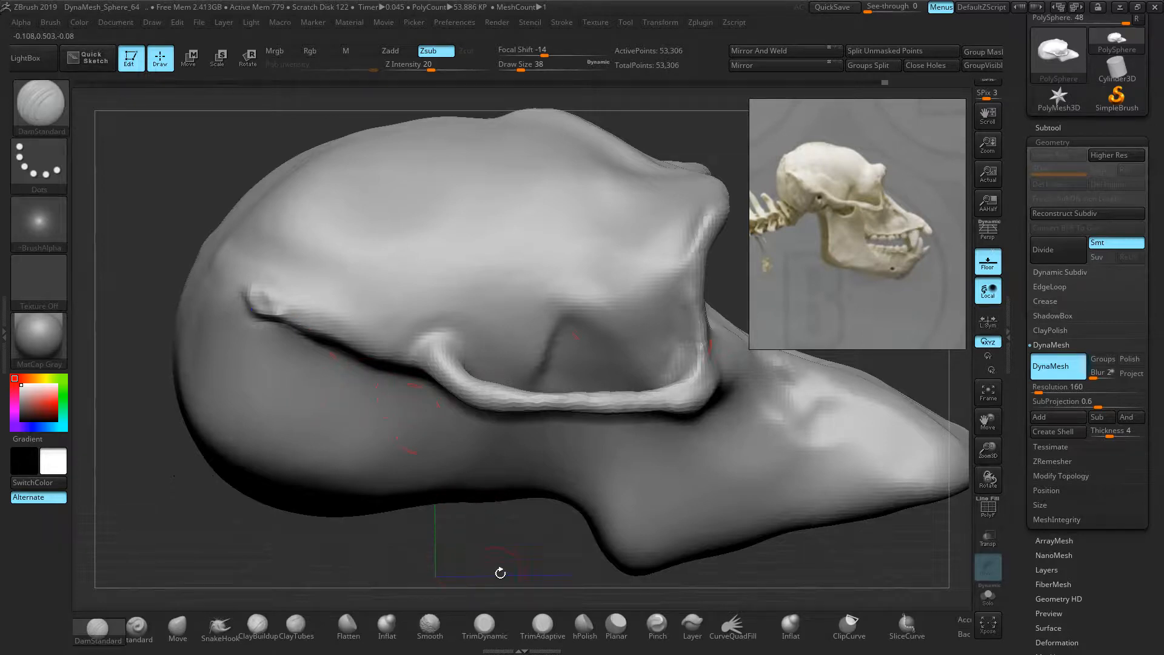
pyautogui.moveTo(500, 573); pyautogui.dragTo(489, 565)
# With the Move brush, reshape the ridge below the cheekbone and push its end bump inward
pyautogui.click(177, 628)
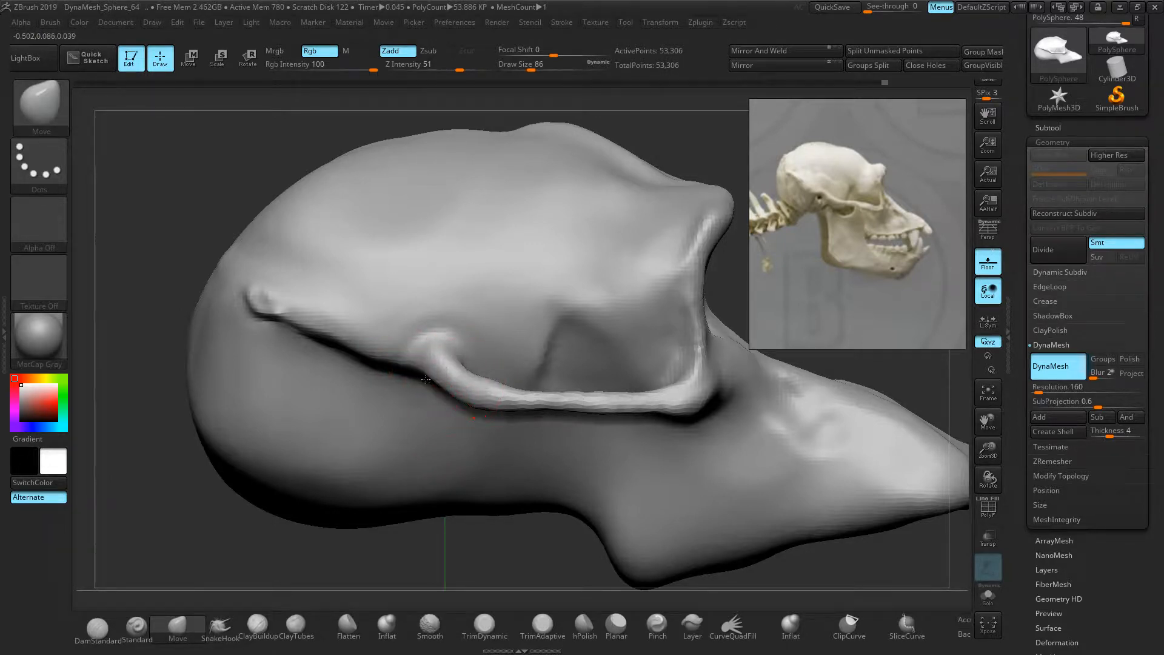
pyautogui.moveTo(410, 370); pyautogui.dragTo(406, 356)
pyautogui.moveTo(373, 355)
pyautogui.mouseDown()
pyautogui.moveTo(395, 364)
pyautogui.moveTo(351, 355)
pyautogui.moveTo(402, 352)
pyautogui.mouseUp()
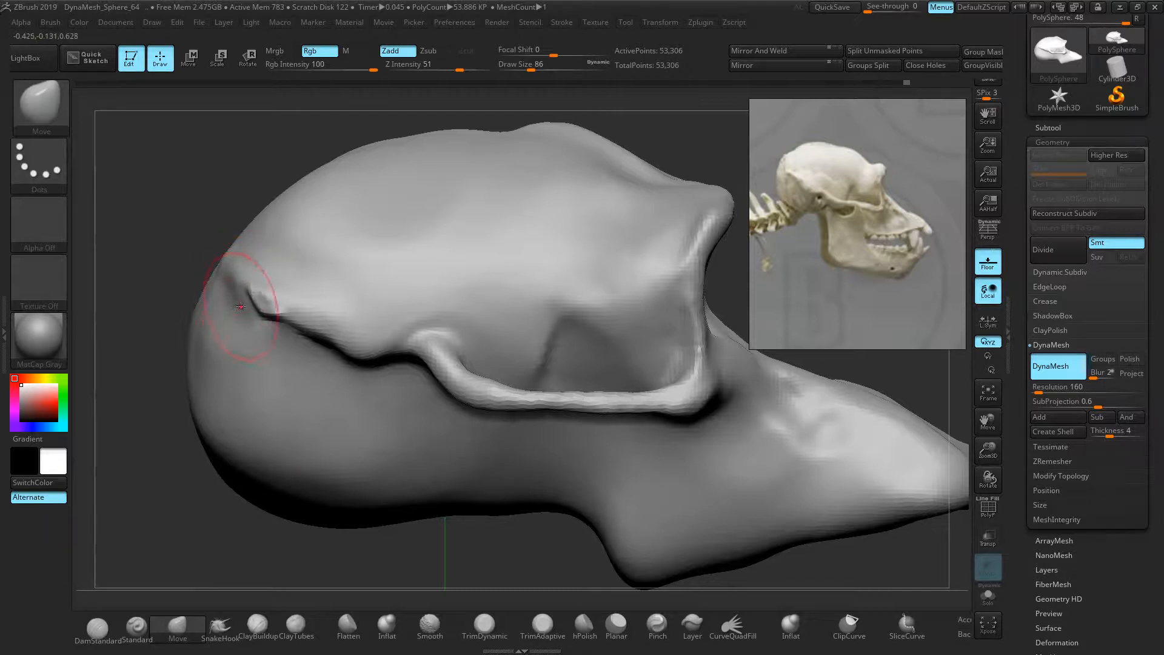
pyautogui.moveTo(243, 271); pyautogui.dragTo(262, 279)
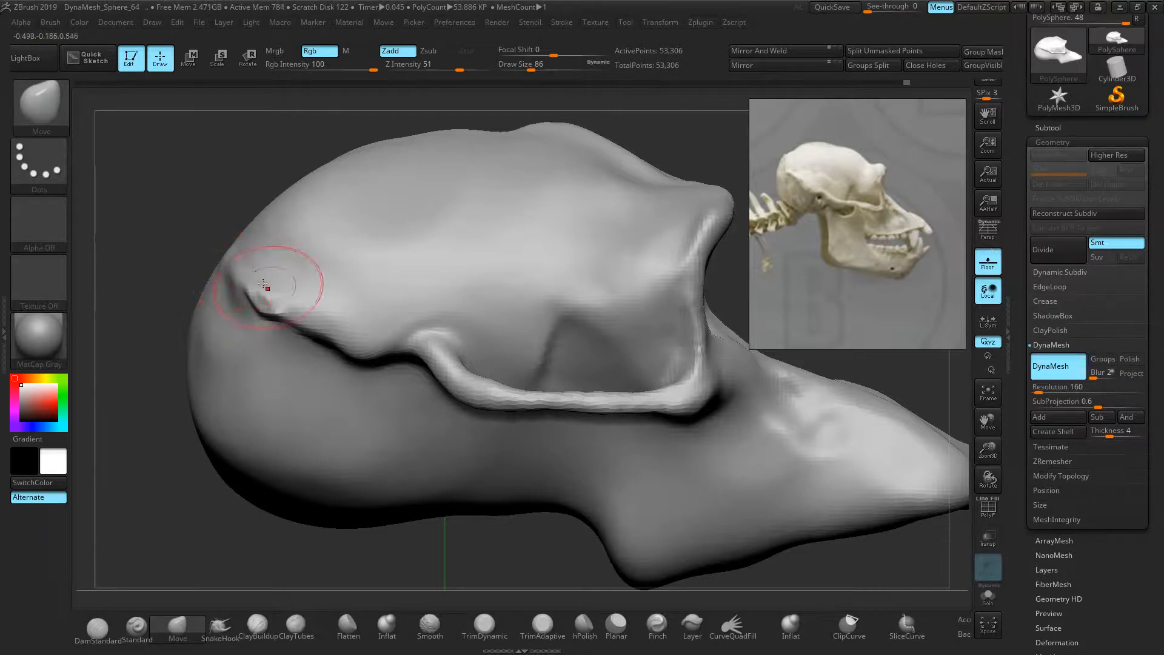
pyautogui.moveTo(159, 234); pyautogui.dragTo(330, 273)
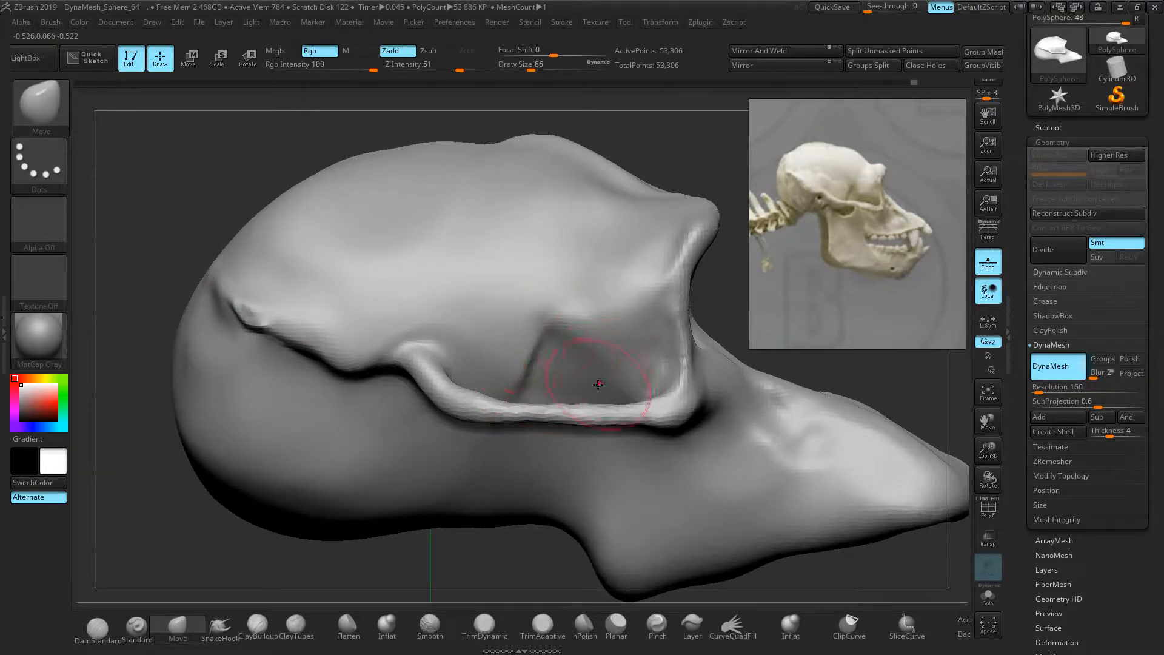
# Enlarge the brush and push the brow and temple surfaces into shape
pyautogui.press(']')
pyautogui.moveTo(655, 242); pyautogui.dragTo(620, 246)
pyautogui.moveTo(717, 276); pyautogui.dragTo(671, 311)
pyautogui.moveTo(610, 284)
pyautogui.mouseDown()
pyautogui.moveTo(600, 282)
pyautogui.moveTo(625, 245)
pyautogui.mouseUp()
pyautogui.moveTo(659, 192); pyautogui.dragTo(665, 186)
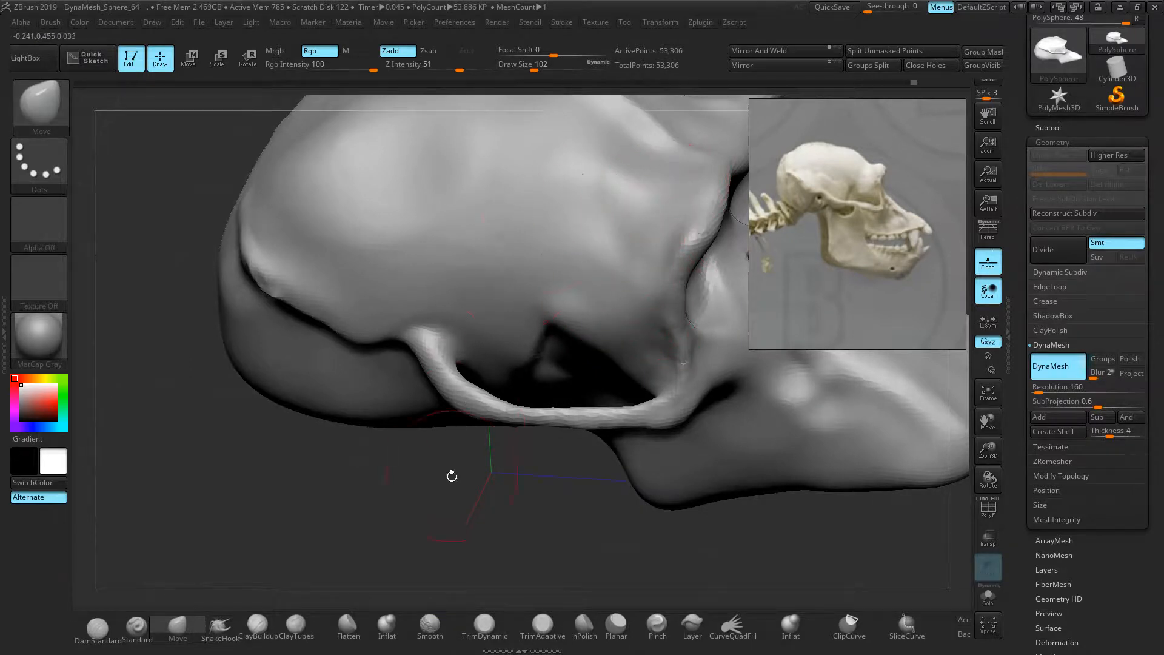
# Press down the bump on top of the cranium with a larger brush
pyautogui.moveTo(452, 476); pyautogui.dragTo(552, 393)
pyautogui.moveTo(574, 224)
pyautogui.mouseDown(button='right')
pyautogui.moveTo(548, 224)
pyautogui.moveTo(554, 241)
pyautogui.mouseUp(button='right')
pyautogui.press(']')
pyautogui.press(']')
pyautogui.press(']')
pyautogui.press(']')
pyautogui.press(']')
pyautogui.moveTo(545, 144)
pyautogui.mouseDown()
pyautogui.moveTo(537, 158)
pyautogui.moveTo(479, 152)
pyautogui.mouseUp()
# Lower the brow contour's dip and flatten the small bump on the skull top
pyautogui.moveTo(646, 196)
pyautogui.mouseDown()
pyautogui.moveTo(643, 206)
pyautogui.moveTo(600, 172)
pyautogui.mouseUp()
pyautogui.moveTo(513, 170); pyautogui.dragTo(510, 176)
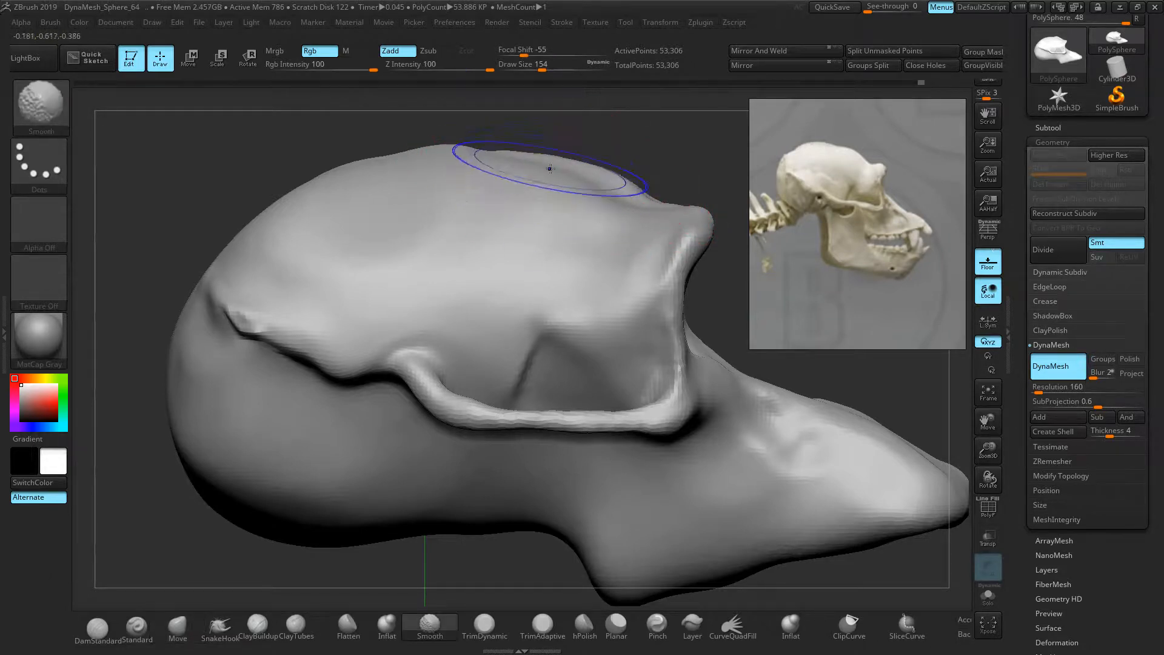
pyautogui.keyDown('alt'); pyautogui.moveTo(735, 330); pyautogui.dragTo(595, 310); pyautogui.keyUp('alt')
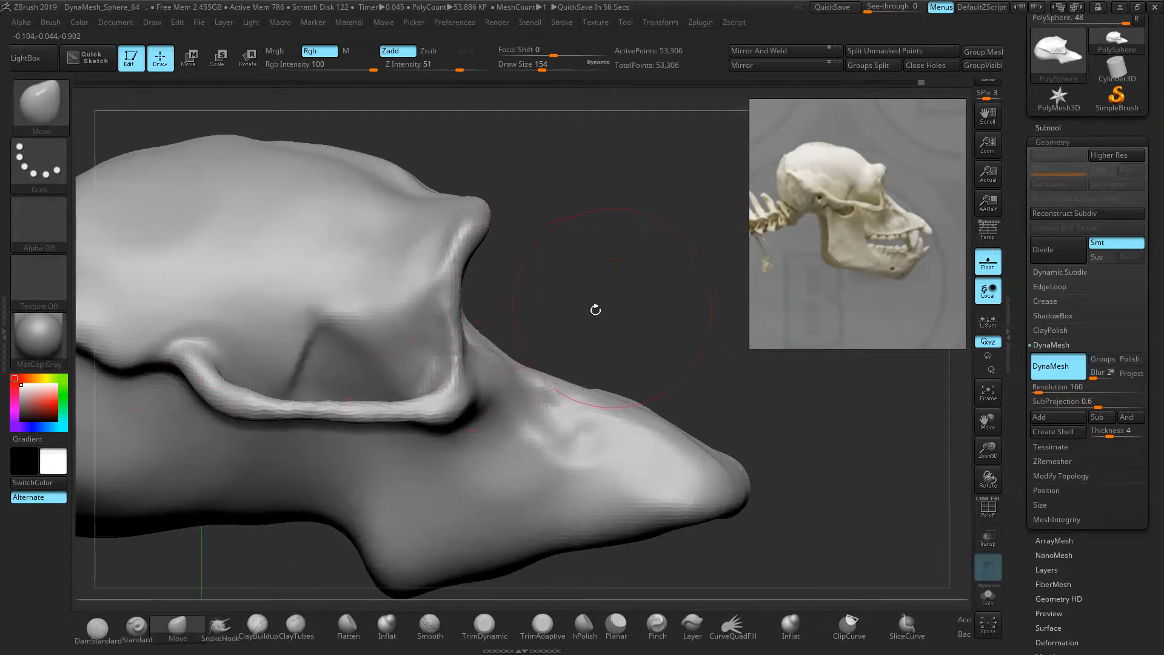
# Swell the snout's upper ridge with Inflat at Z Intensity 5, then smooth it
pyautogui.click(388, 627)
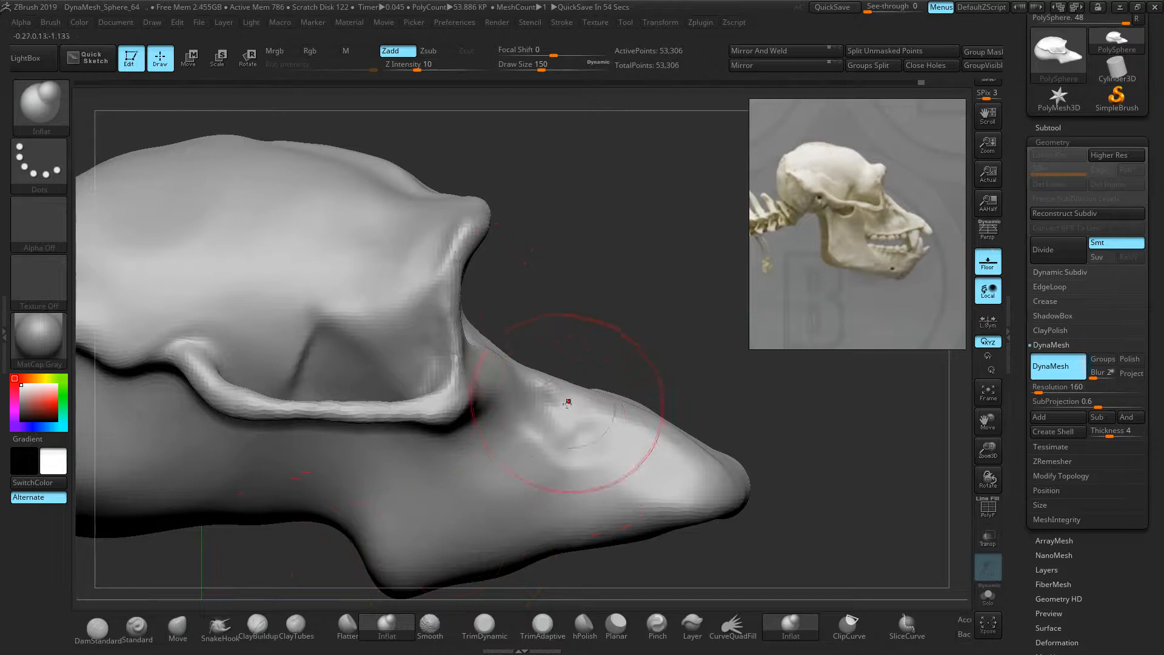
pyautogui.moveTo(498, 362); pyautogui.dragTo(607, 408)
pyautogui.press('Return')
pyautogui.moveTo(519, 366)
pyautogui.mouseDown()
pyautogui.moveTo(604, 402)
pyautogui.moveTo(510, 359)
pyautogui.mouseUp()
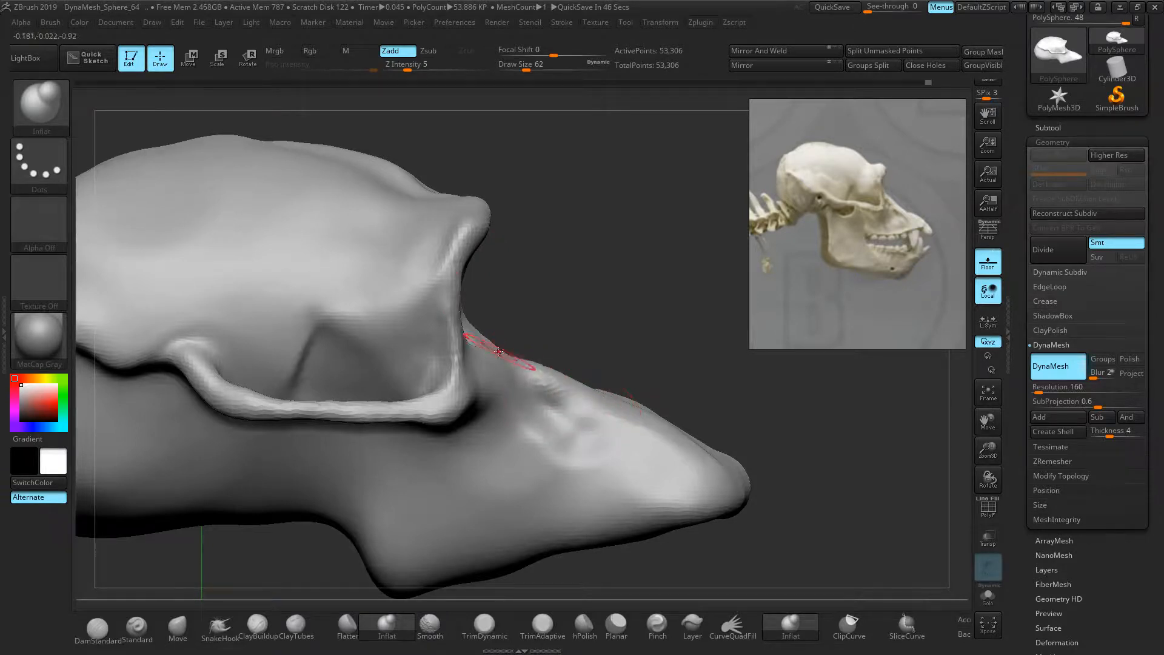
pyautogui.moveTo(583, 309)
pyautogui.mouseDown()
pyautogui.moveTo(585, 337)
pyautogui.moveTo(565, 351)
pyautogui.mouseUp()
pyautogui.moveTo(556, 401)
pyautogui.keyDown('shift'); pyautogui.mouseDown()
pyautogui.moveTo(616, 436)
pyautogui.moveTo(603, 435)
pyautogui.mouseUp(); pyautogui.keyUp('shift')
pyautogui.moveTo(637, 293)
pyautogui.mouseDown()
pyautogui.moveTo(594, 229)
pyautogui.moveTo(339, 266)
pyautogui.mouseUp()
pyautogui.moveTo(174, 473); pyautogui.dragTo(206, 466)
pyautogui.click(178, 628)
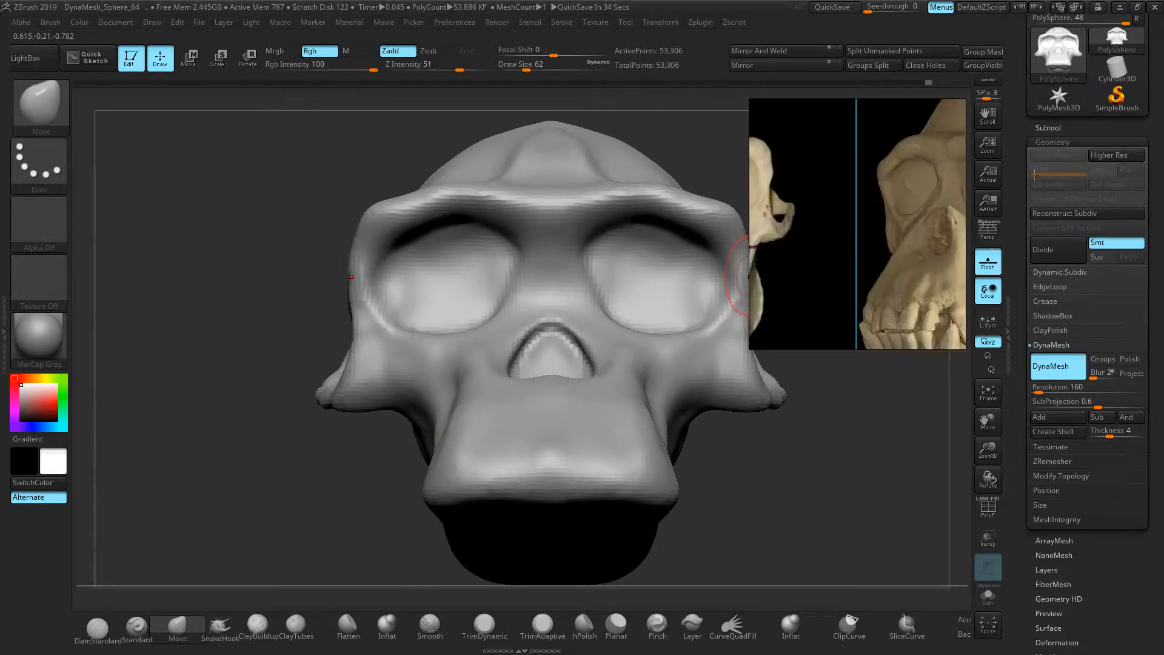
# Symmetrically reshape the cheeks, cheek crease, jaw contour and nasal opening edge with Move
pyautogui.moveTo(767, 411); pyautogui.dragTo(774, 470)
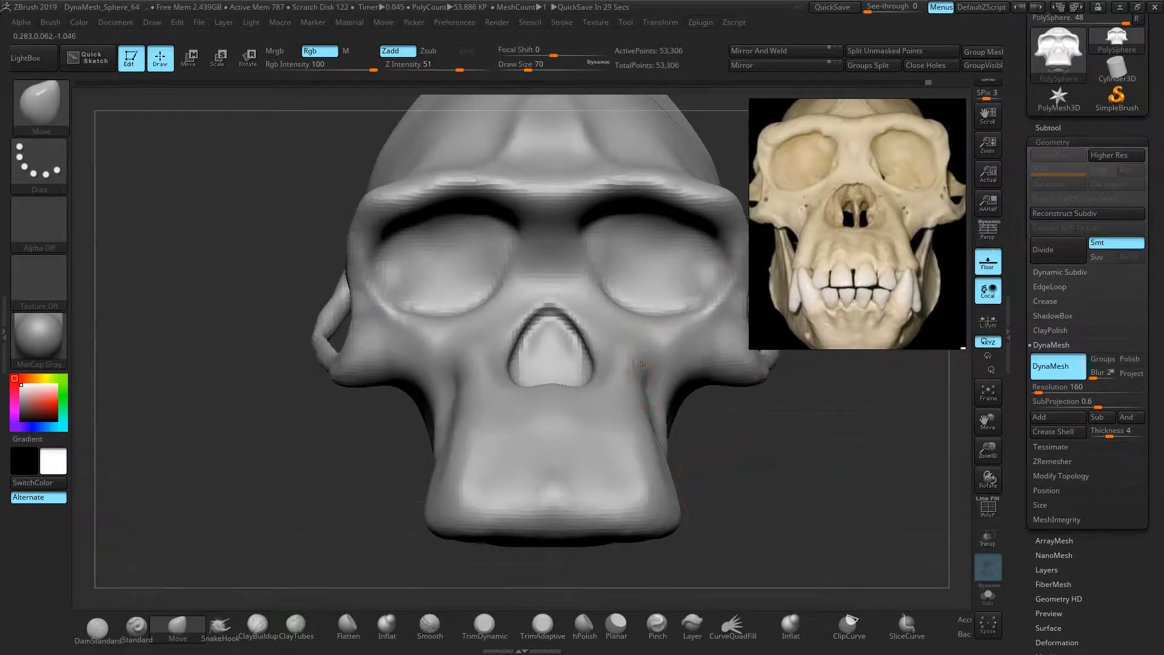
pyautogui.moveTo(642, 363); pyautogui.dragTo(627, 354)
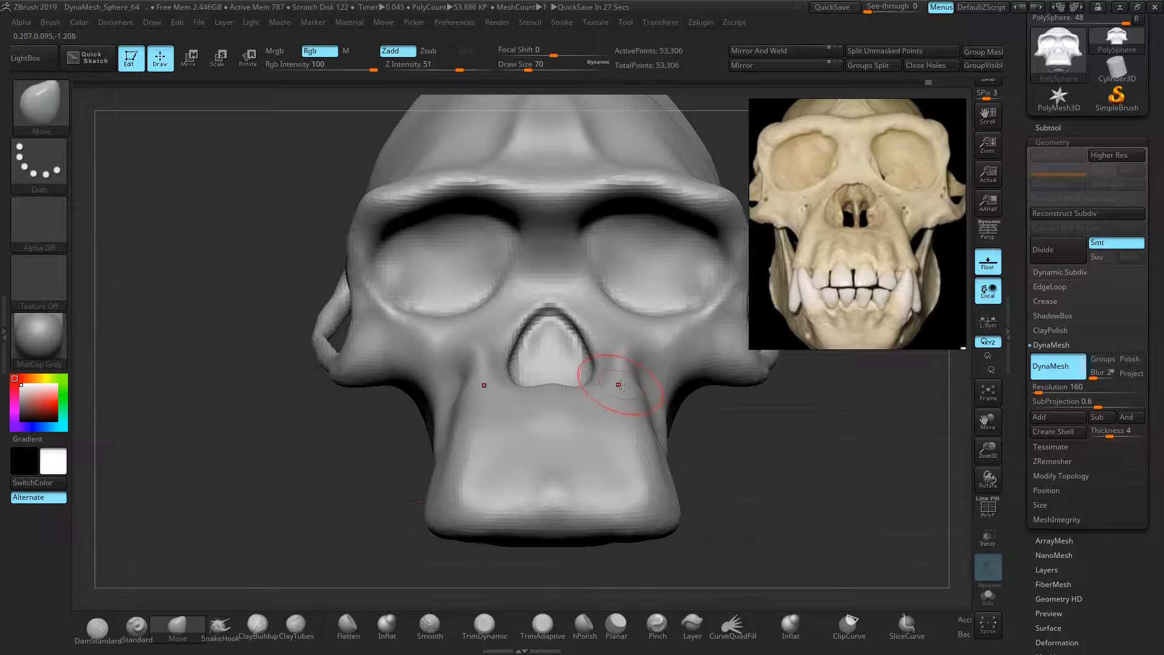
pyautogui.moveTo(646, 397); pyautogui.dragTo(632, 399)
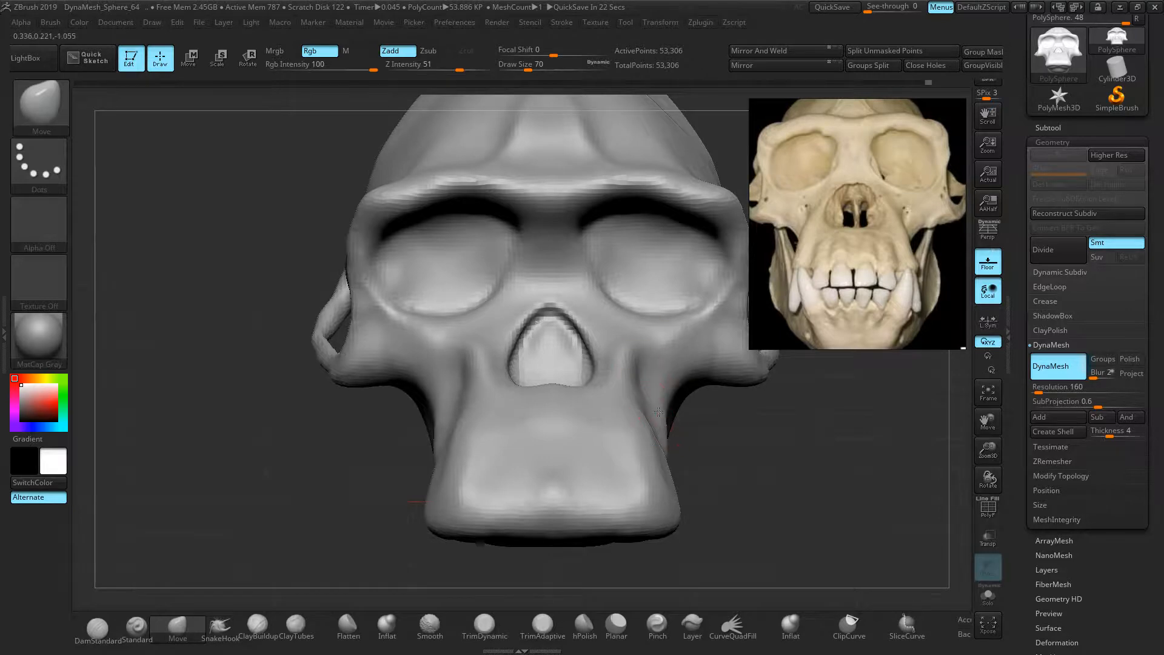
pyautogui.moveTo(660, 425); pyautogui.dragTo(655, 428)
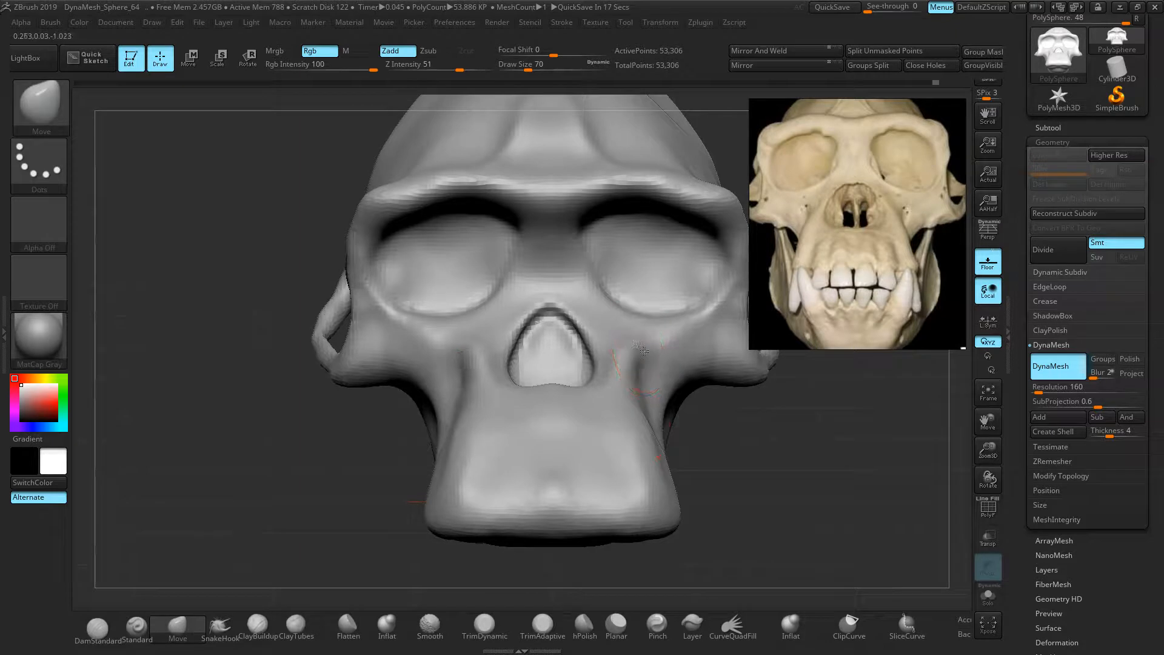
pyautogui.moveTo(603, 328); pyautogui.dragTo(594, 329)
pyautogui.moveTo(768, 409); pyautogui.dragTo(752, 476)
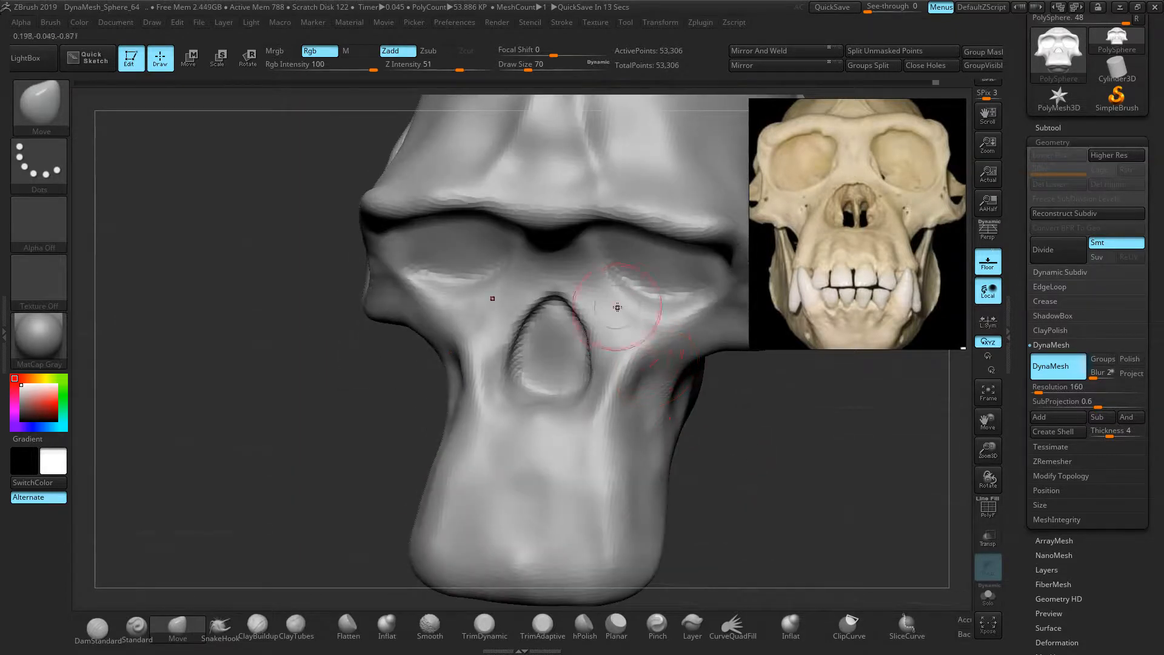
pyautogui.moveTo(617, 319); pyautogui.dragTo(621, 316)
pyautogui.moveTo(758, 449); pyautogui.dragTo(771, 400)
# Carve the inner rims of both eye sockets with DamStandard
pyautogui.click(97, 626)
pyautogui.keyDown('alt'); pyautogui.moveTo(317, 475); pyautogui.dragTo(265, 511); pyautogui.keyUp('alt')
pyautogui.moveTo(557, 349)
pyautogui.mouseDown()
pyautogui.moveTo(534, 288)
pyautogui.moveTo(549, 279)
pyautogui.moveTo(538, 319)
pyautogui.moveTo(590, 356)
pyautogui.moveTo(664, 347)
pyautogui.moveTo(685, 327)
pyautogui.moveTo(677, 290)
pyautogui.moveTo(609, 235)
pyautogui.moveTo(540, 265)
pyautogui.mouseUp()
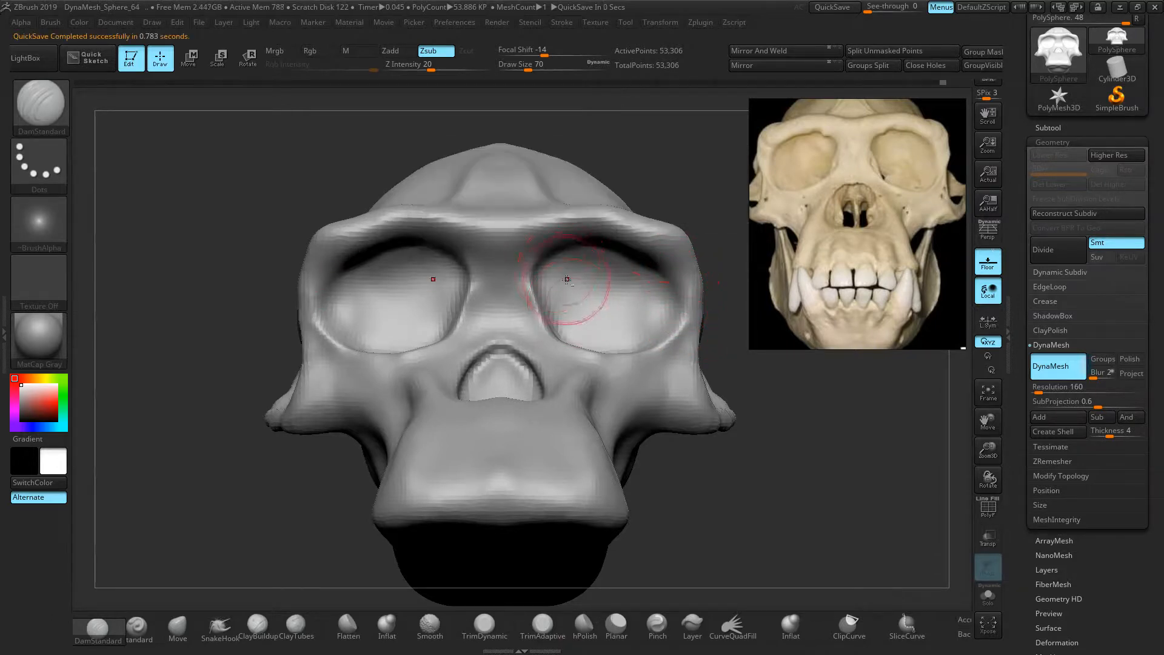
# Carve the eye socket's outer, upper and inner edges from a low frontal view
pyautogui.press('ctrl')
pyautogui.press('shift')
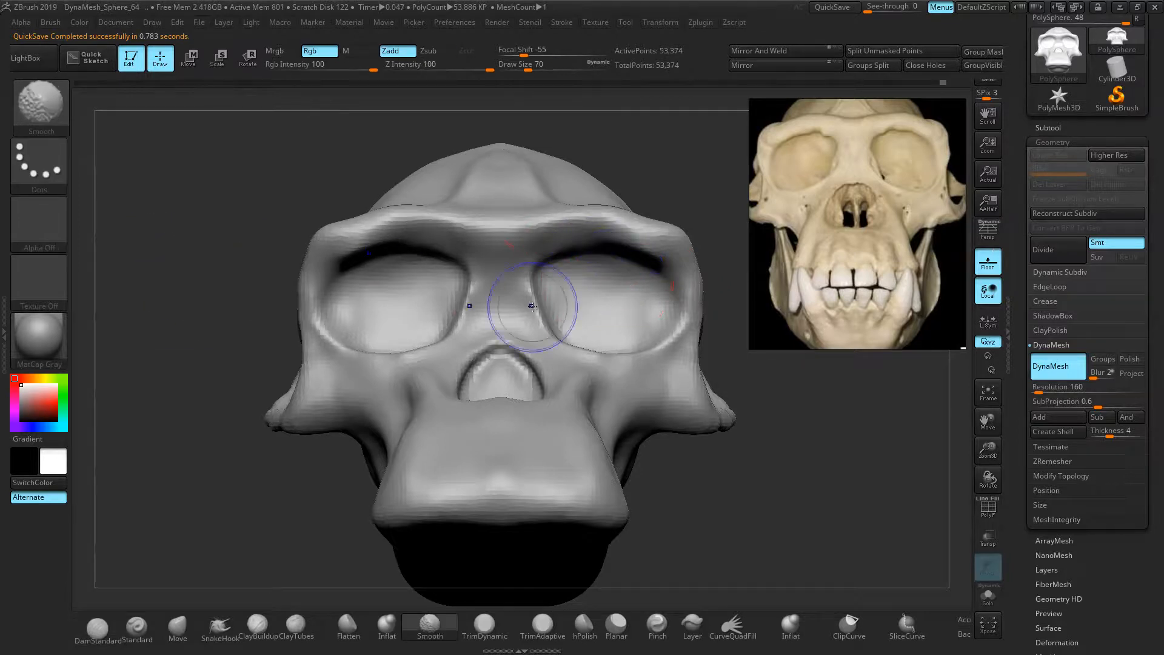
pyautogui.moveTo(766, 416); pyautogui.dragTo(798, 474)
pyautogui.moveTo(629, 353); pyautogui.dragTo(653, 285)
pyautogui.moveTo(774, 416)
pyautogui.mouseDown()
pyautogui.moveTo(768, 363)
pyautogui.moveTo(746, 332)
pyautogui.mouseUp()
pyautogui.moveTo(658, 306)
pyautogui.mouseDown()
pyautogui.moveTo(638, 258)
pyautogui.moveTo(569, 254)
pyautogui.mouseUp()
pyautogui.moveTo(715, 176)
pyautogui.mouseDown()
pyautogui.moveTo(583, 251)
pyautogui.moveTo(580, 319)
pyautogui.mouseUp()
pyautogui.moveTo(218, 261); pyautogui.dragTo(264, 340)
pyautogui.moveTo(577, 314)
pyautogui.mouseDown()
pyautogui.moveTo(587, 340)
pyautogui.moveTo(620, 356)
pyautogui.mouseUp()
pyautogui.moveTo(206, 332); pyautogui.dragTo(232, 311)
# Smooth the inner rims of both sockets, then carve their upper rims
pyautogui.moveTo(580, 247); pyautogui.dragTo(576, 309)
pyautogui.moveTo(562, 287)
pyautogui.keyDown('shift'); pyautogui.mouseDown()
pyautogui.moveTo(569, 255)
pyautogui.moveTo(581, 265)
pyautogui.moveTo(539, 260)
pyautogui.moveTo(556, 235)
pyautogui.mouseUp(); pyautogui.keyUp('shift')
pyautogui.press('ctrl')
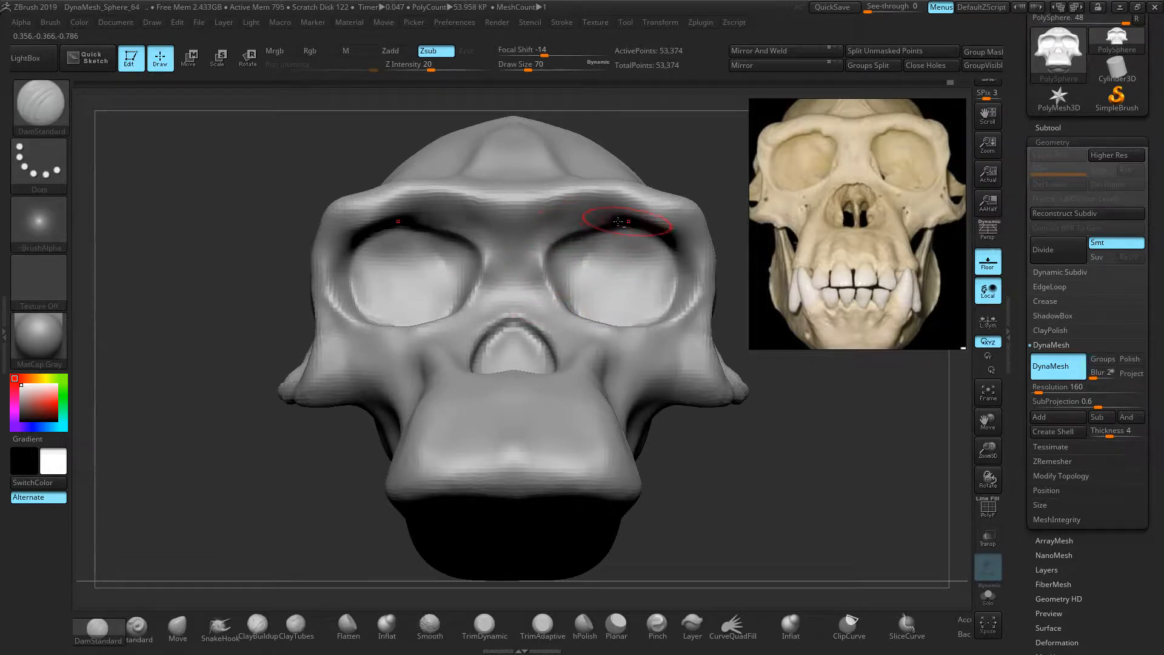
pyautogui.moveTo(548, 276)
pyautogui.mouseDown()
pyautogui.moveTo(561, 233)
pyautogui.moveTo(619, 211)
pyautogui.mouseUp()
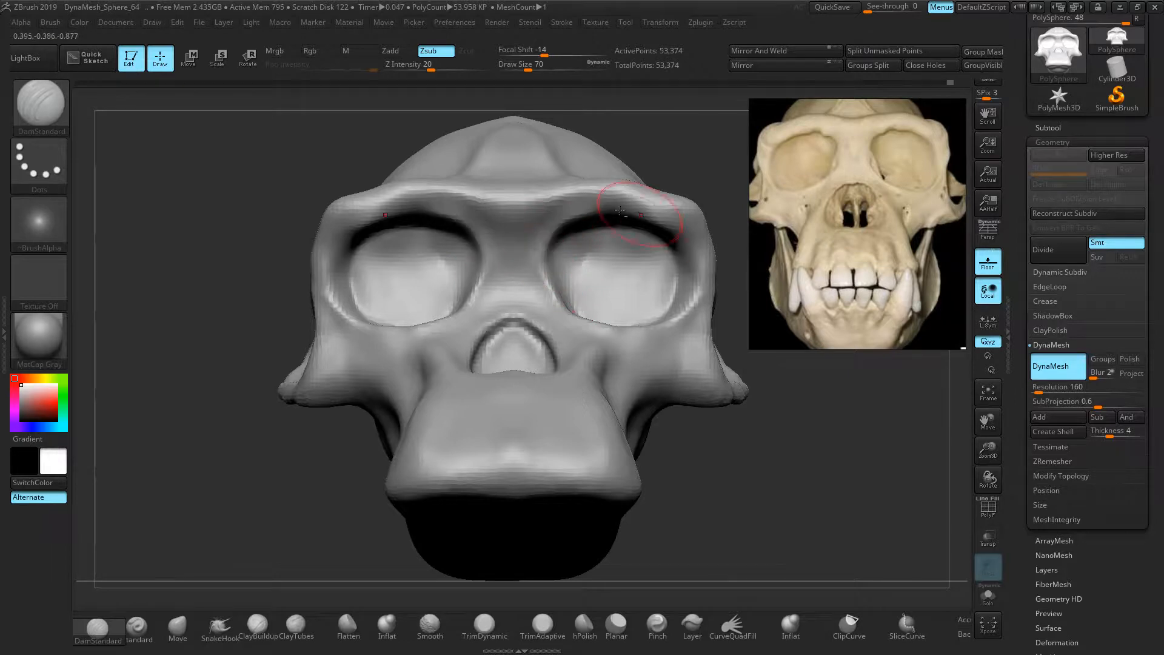
# Carve a groove up the middle of the forehead
pyautogui.moveTo(309, 179); pyautogui.dragTo(265, 236)
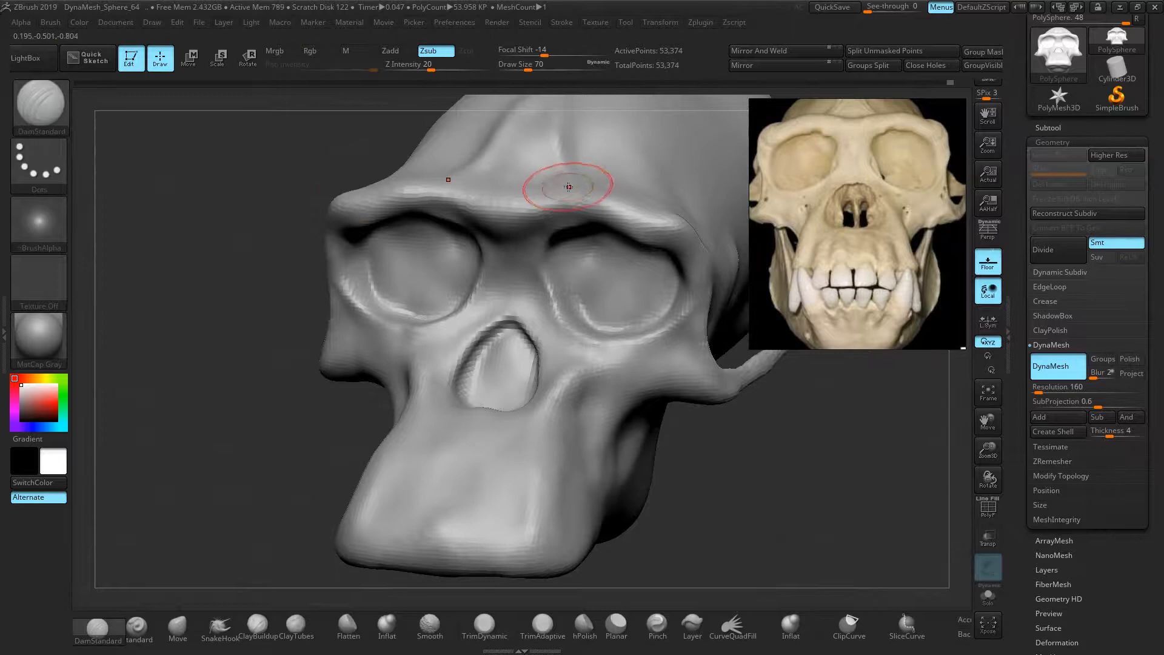
pyautogui.moveTo(576, 177); pyautogui.dragTo(569, 100)
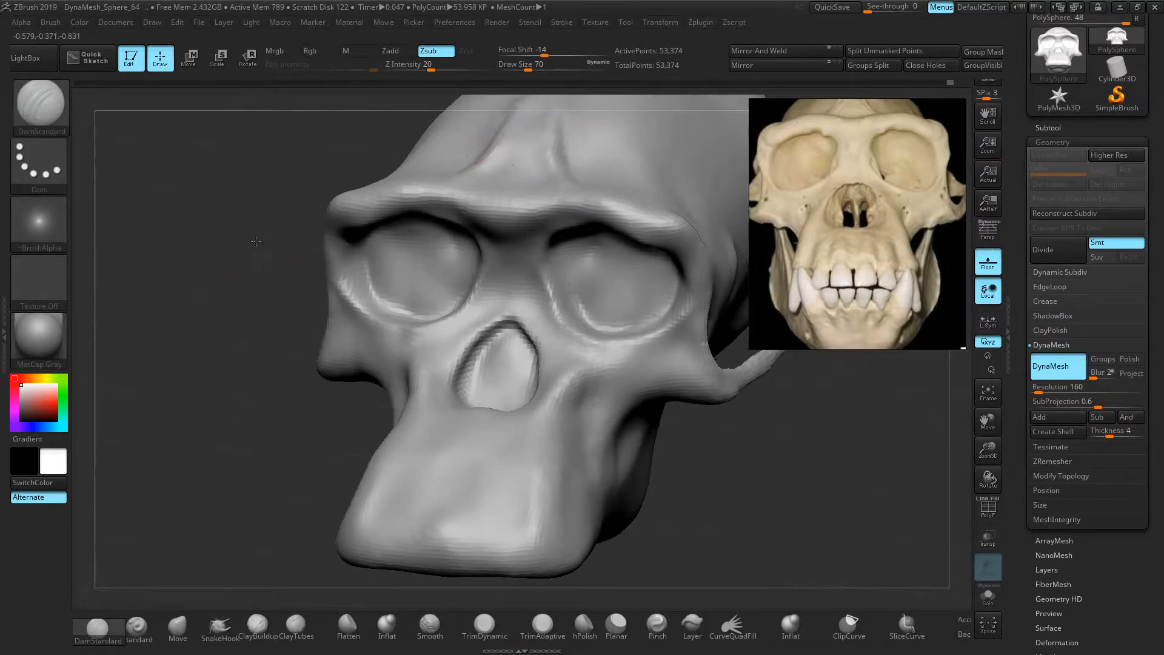
pyautogui.keyDown('shift'); pyautogui.moveTo(254, 252); pyautogui.dragTo(278, 216); pyautogui.keyUp('shift')
# Carve grooves up from the muzzle's lower edge between the teeth
pyautogui.moveTo(730, 442); pyautogui.dragTo(598, 491)
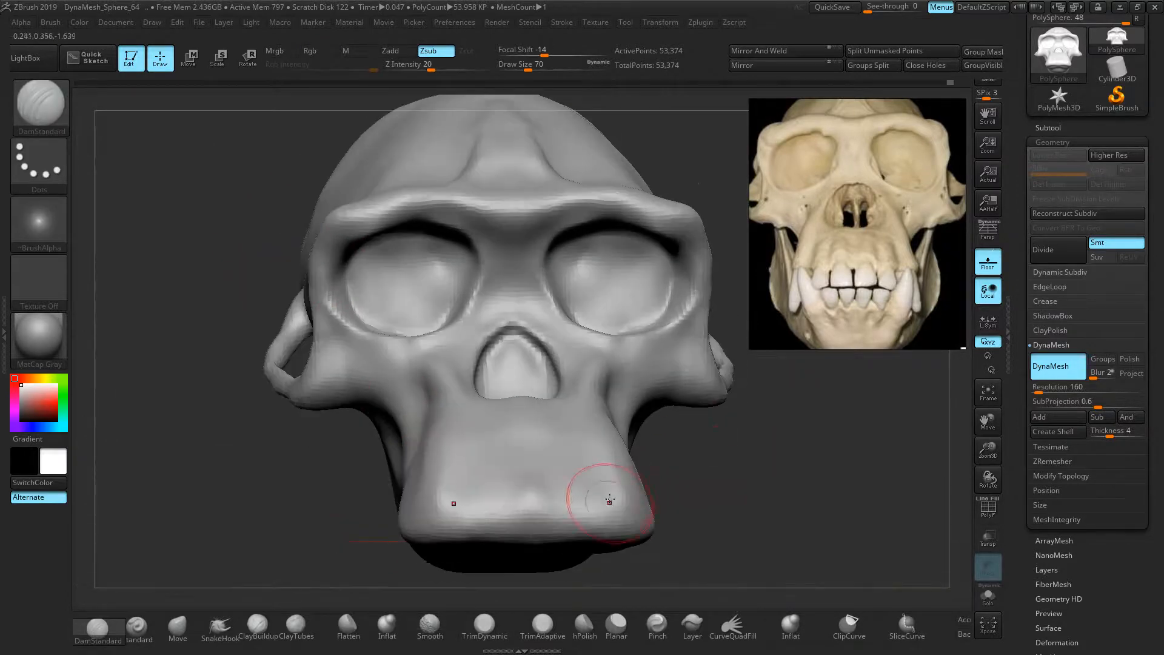
pyautogui.keyDown('shift'); pyautogui.moveTo(667, 504); pyautogui.dragTo(693, 496); pyautogui.keyUp('shift')
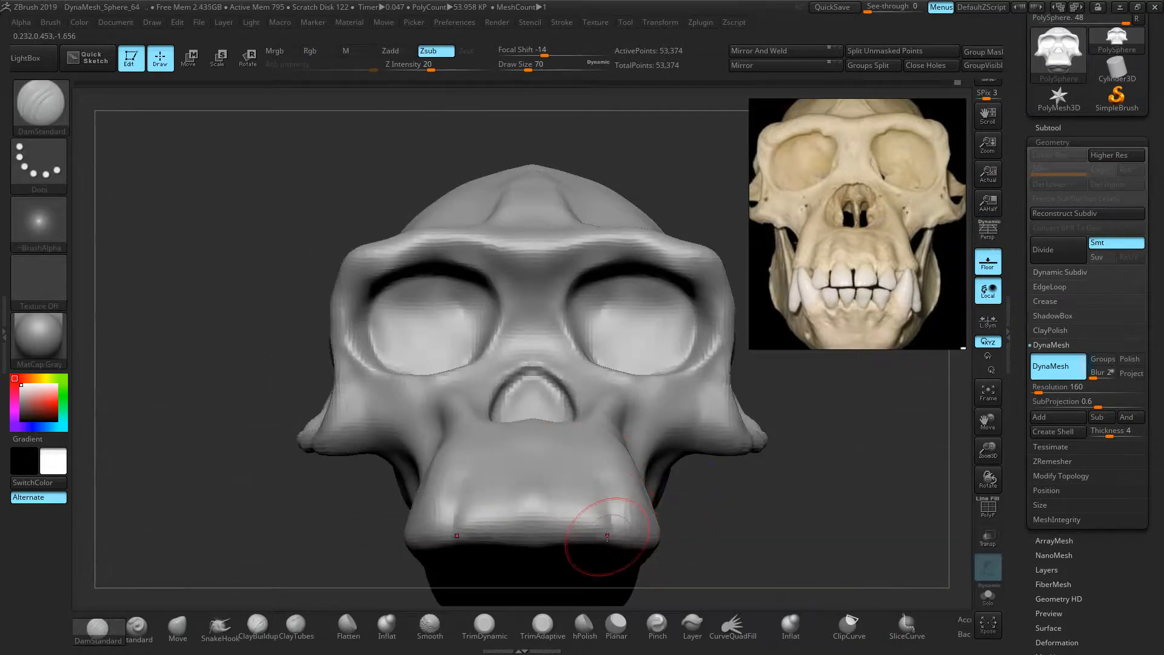
pyautogui.moveTo(559, 530)
pyautogui.mouseDown()
pyautogui.moveTo(553, 476)
pyautogui.moveTo(533, 486)
pyautogui.moveTo(529, 528)
pyautogui.moveTo(529, 499)
pyautogui.moveTo(492, 527)
pyautogui.moveTo(498, 465)
pyautogui.mouseUp()
pyautogui.moveTo(693, 502); pyautogui.dragTo(535, 519)
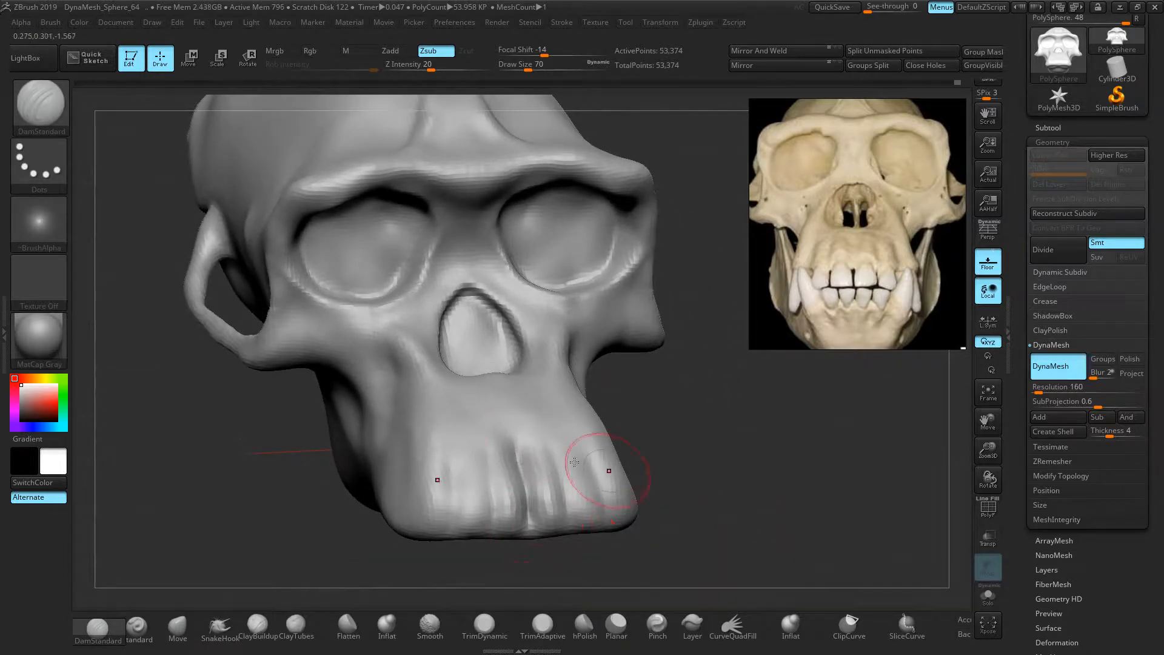
pyautogui.moveTo(699, 470)
pyautogui.keyDown('shift'); pyautogui.mouseDown()
pyautogui.moveTo(527, 480)
pyautogui.moveTo(520, 460)
pyautogui.mouseUp(); pyautogui.keyUp('shift')
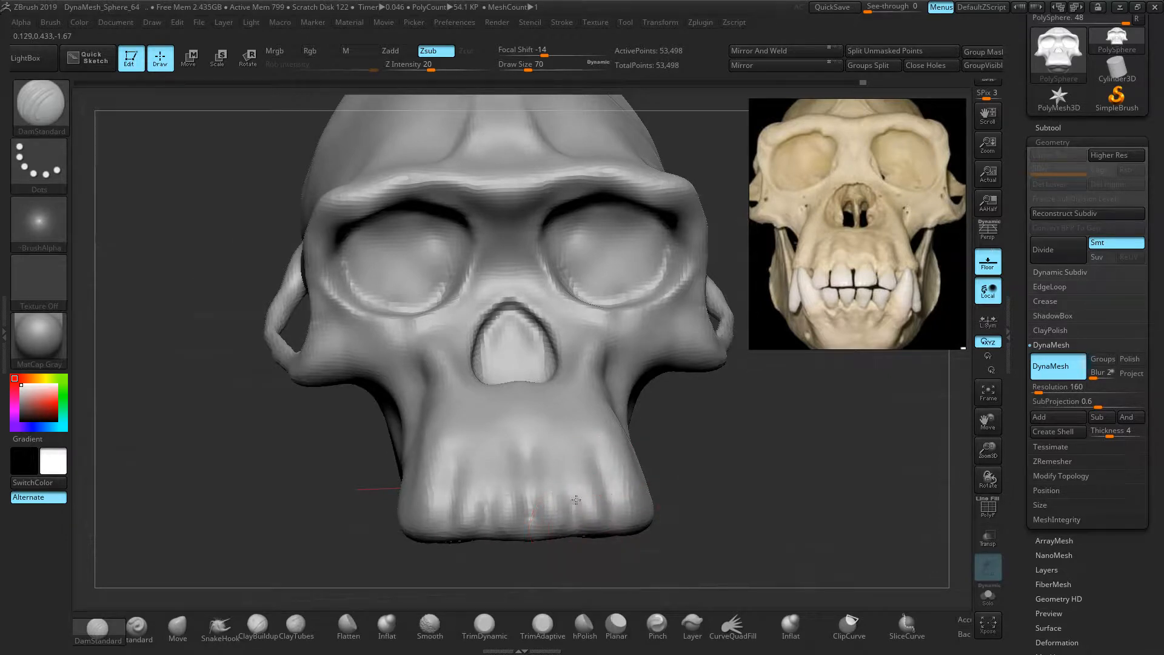
# Carve two more grooves beside and between the teeth from a three-quarter view
pyautogui.moveTo(776, 507); pyautogui.dragTo(771, 521)
pyautogui.press('ctrl')
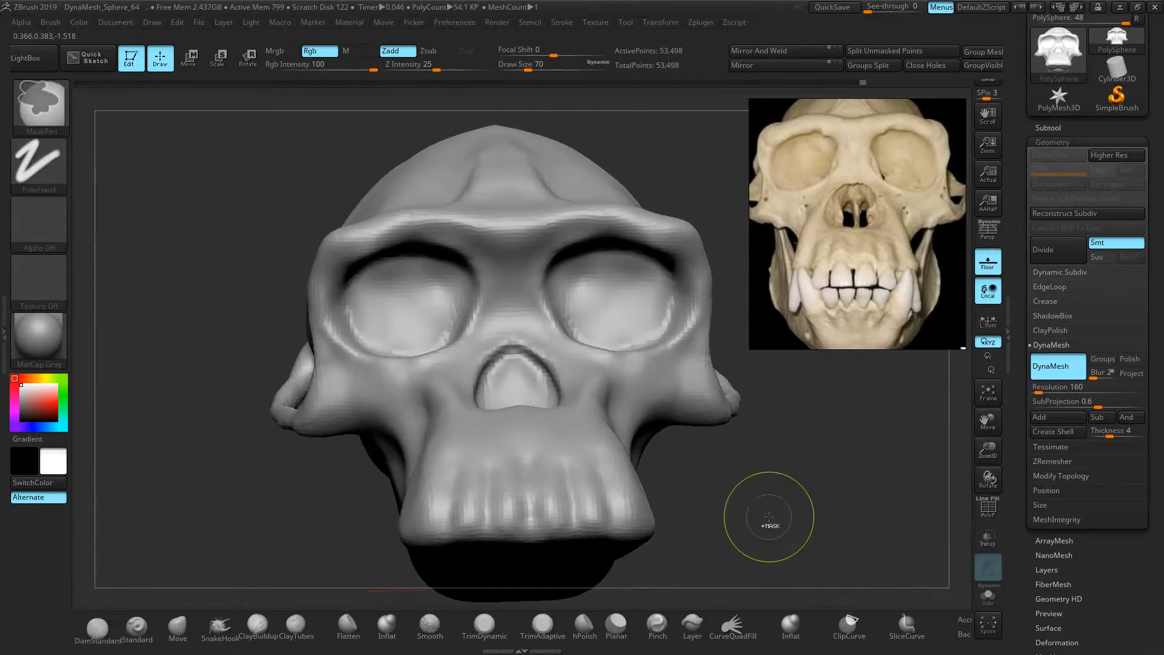
pyautogui.moveTo(769, 523); pyautogui.dragTo(719, 501)
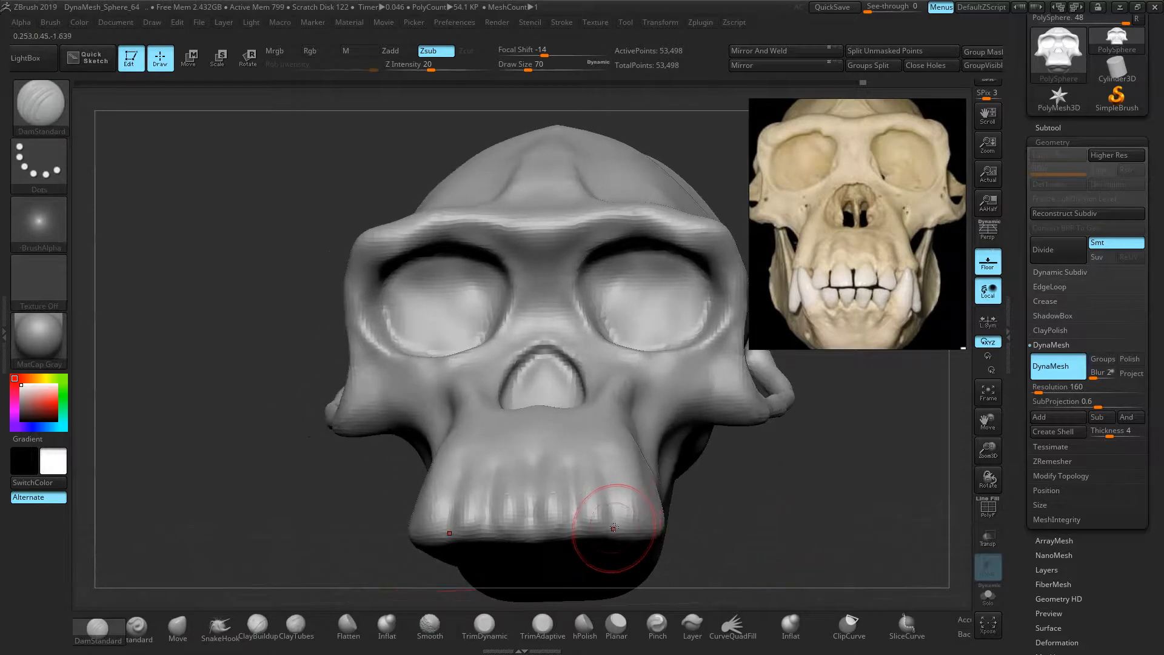
pyautogui.moveTo(613, 462); pyautogui.dragTo(689, 533, button='right')
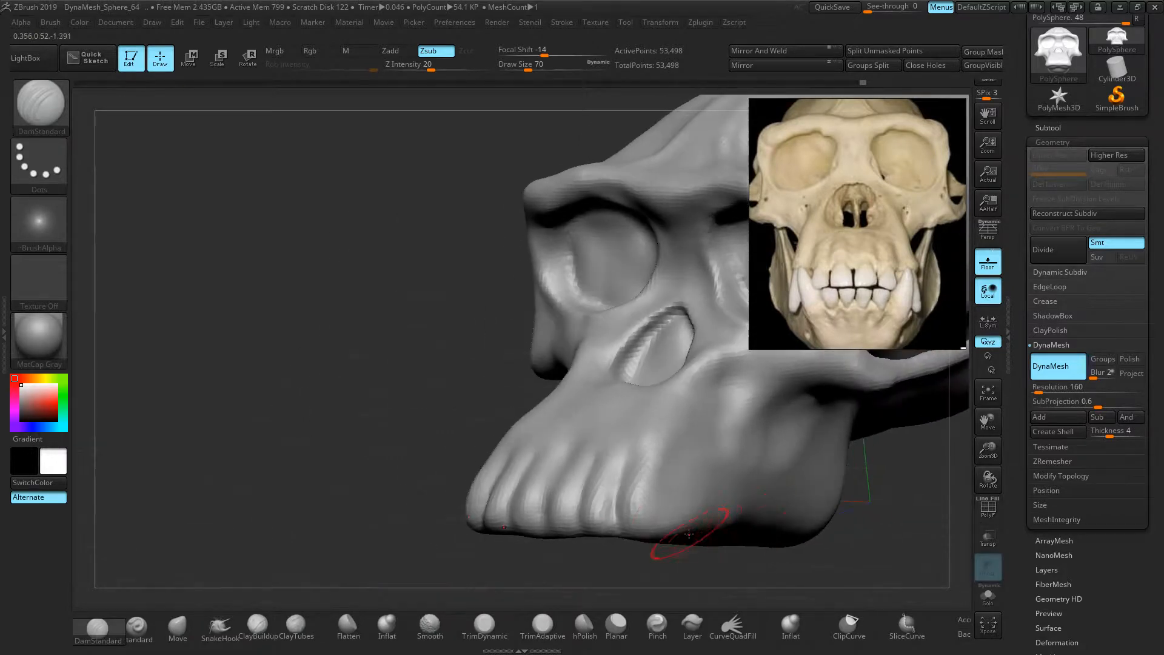
pyautogui.moveTo(673, 521); pyautogui.dragTo(683, 455)
pyautogui.moveTo(683, 455)
pyautogui.mouseDown(button='right')
pyautogui.moveTo(800, 467)
pyautogui.moveTo(782, 467)
pyautogui.mouseUp(button='right')
# Smooth the lower teeth into separate rounded forms
pyautogui.press('shift')
pyautogui.keyDown('shift'); pyautogui.moveTo(496, 497); pyautogui.dragTo(607, 489); pyautogui.keyUp('shift')
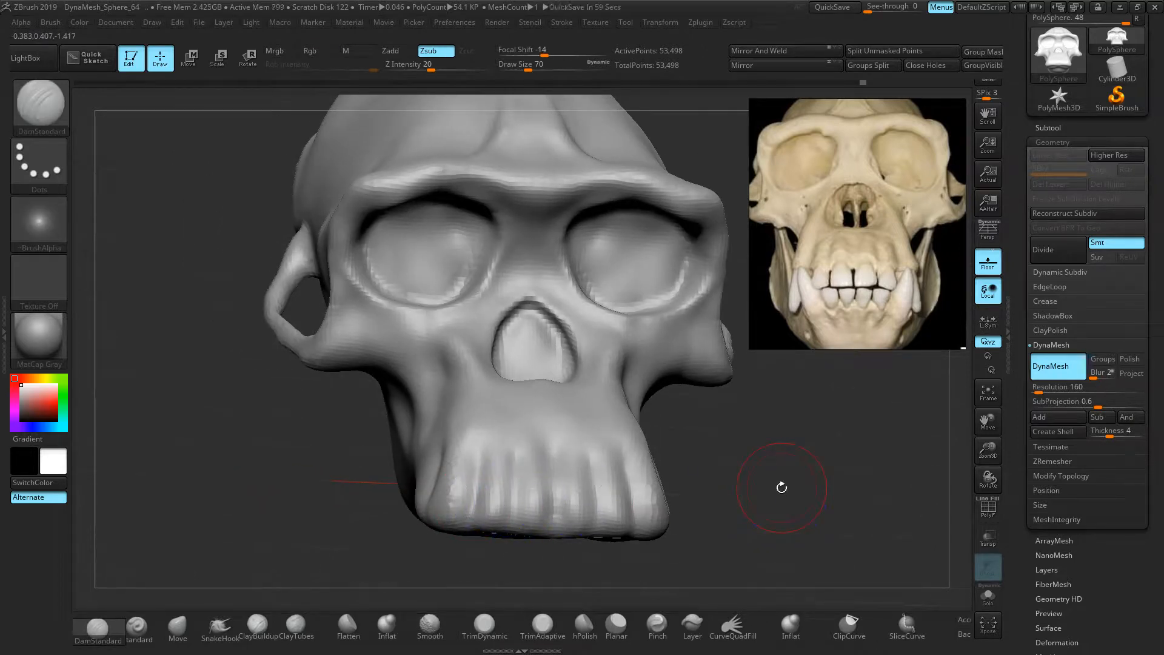
pyautogui.moveTo(780, 486); pyautogui.dragTo(690, 407, button='right')
# Deepen both eye-socket rims with DamStandard and re-DynaMesh the skull to 53,421 points
pyautogui.moveTo(602, 311); pyautogui.dragTo(597, 276)
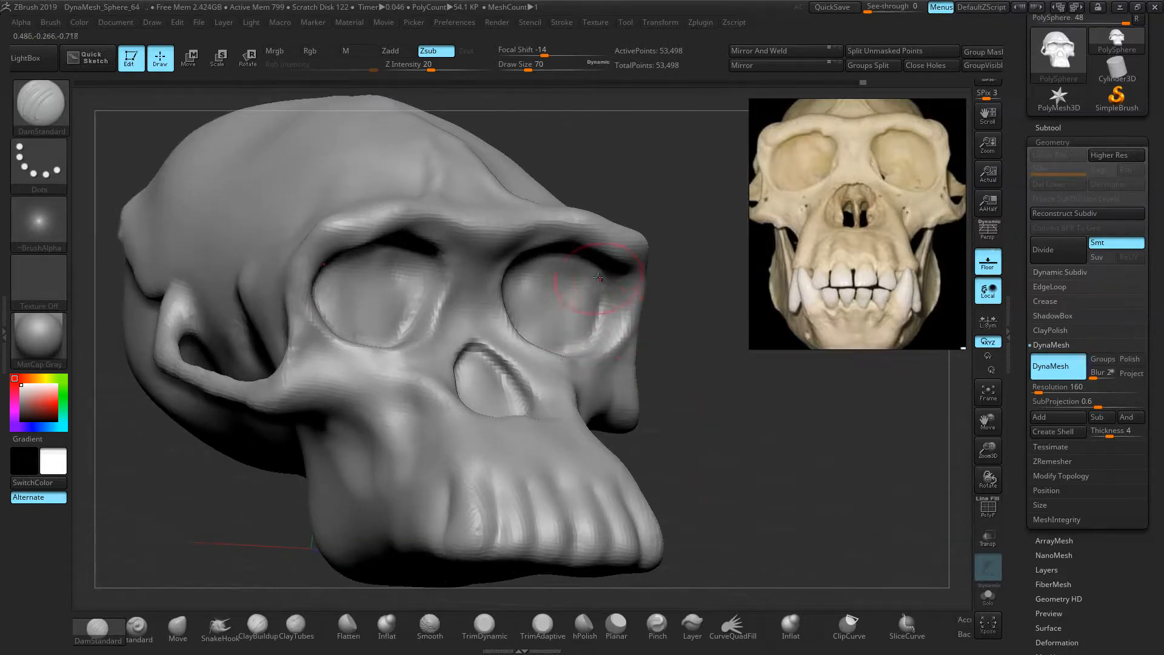
pyautogui.keyDown('ctrl'); pyautogui.moveTo(712, 351); pyautogui.dragTo(680, 387); pyautogui.keyUp('ctrl')
pyautogui.moveTo(605, 326); pyautogui.dragTo(604, 300)
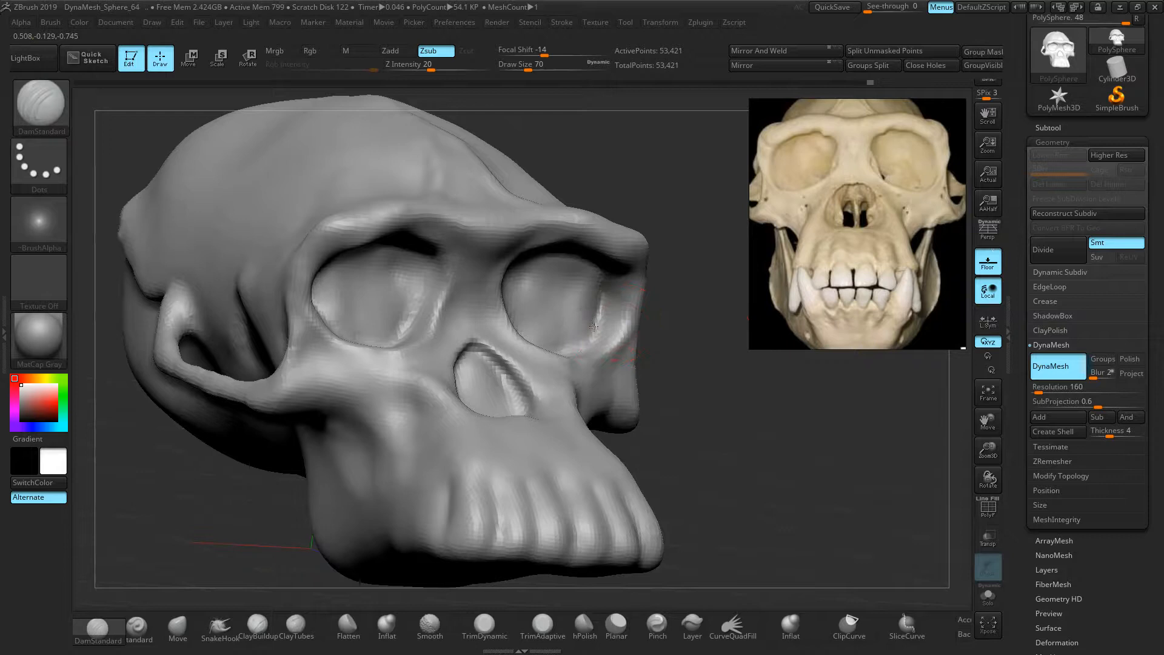
# Soften the groove at the temple, checking it from front, side and three-quarter views
pyautogui.keyDown('shift'); pyautogui.moveTo(663, 363); pyautogui.dragTo(698, 356); pyautogui.keyUp('shift')
pyautogui.keyDown('ctrl'); pyautogui.moveTo(727, 401); pyautogui.dragTo(703, 480, button='right'); pyautogui.keyUp('ctrl')
pyautogui.moveTo(828, 477); pyautogui.dragTo(697, 496, button='right')
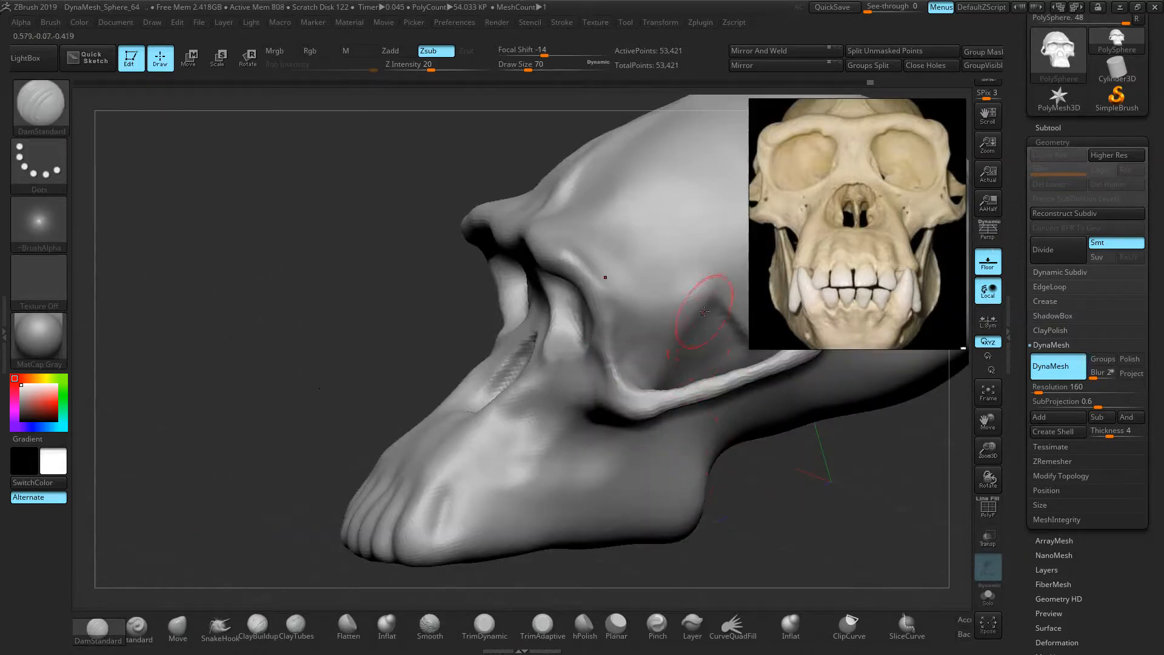
pyautogui.moveTo(685, 355); pyautogui.dragTo(598, 382, button='right')
pyautogui.keyDown('shift'); pyautogui.moveTo(601, 343); pyautogui.dragTo(608, 350); pyautogui.keyUp('shift')
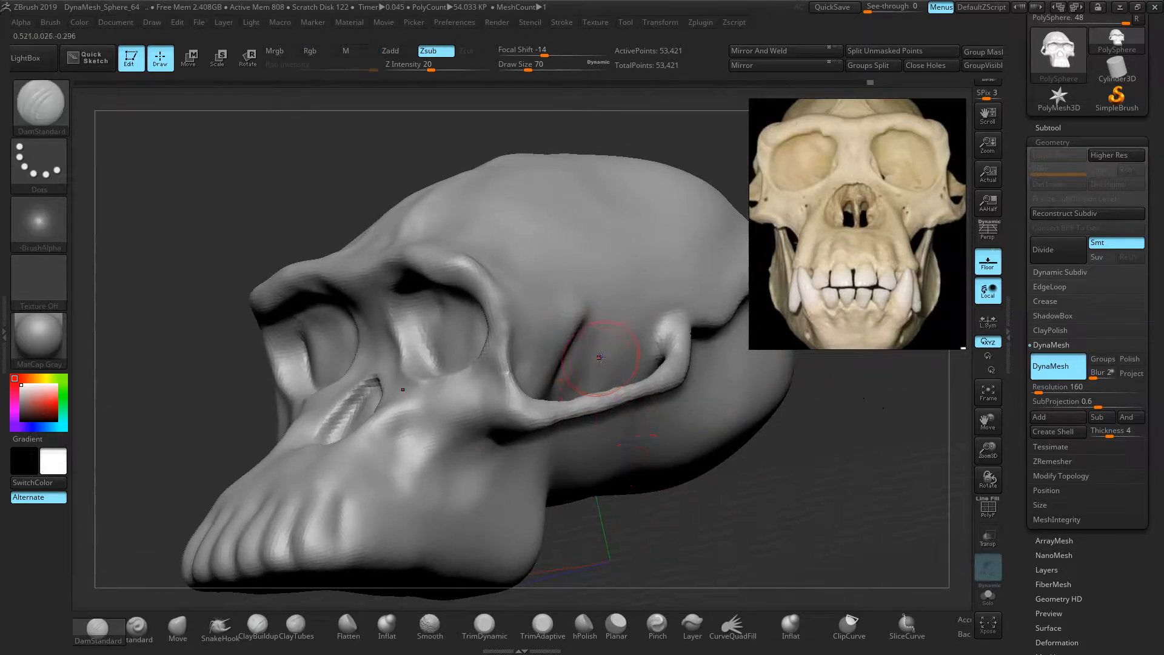
pyautogui.moveTo(773, 507)
pyautogui.mouseDown(button='right')
pyautogui.moveTo(928, 503)
pyautogui.moveTo(717, 493)
pyautogui.mouseUp(button='right')
pyautogui.keyDown('alt'); pyautogui.moveTo(565, 484); pyautogui.dragTo(324, 484, button='right'); pyautogui.keyUp('alt')
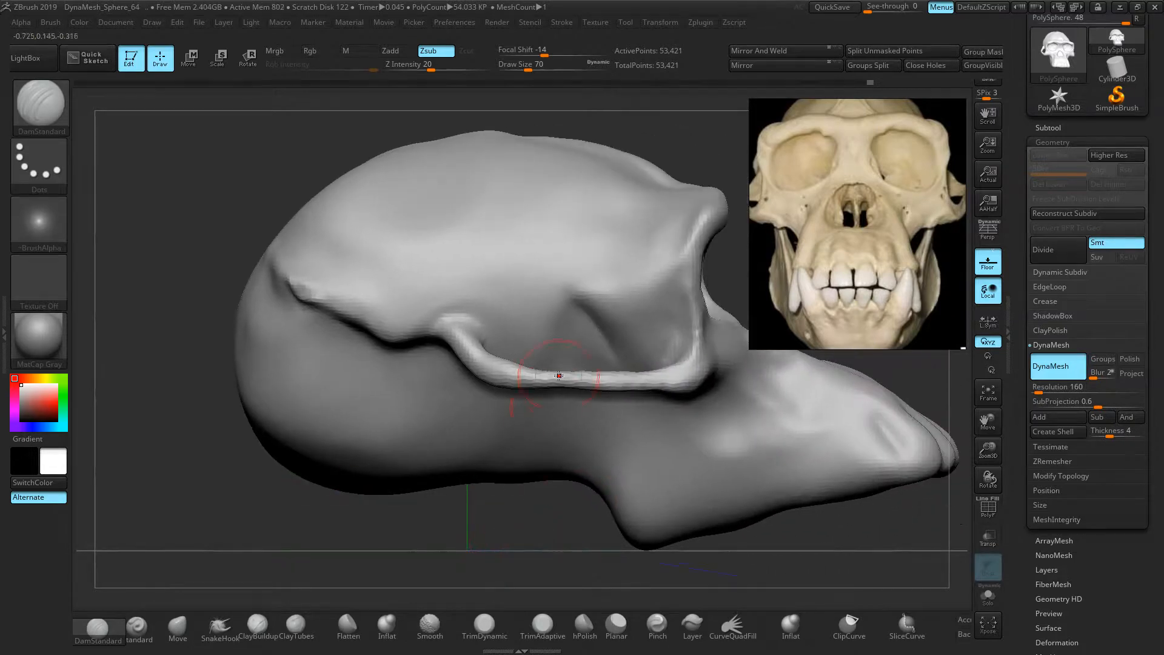
# Carve a groove behind the cheekbone and review the skull from front, below and left
pyautogui.moveTo(546, 366); pyautogui.dragTo(563, 306)
pyautogui.moveTo(561, 504); pyautogui.dragTo(481, 533)
pyautogui.keyDown('ctrl'); pyautogui.moveTo(498, 463); pyautogui.dragTo(363, 421, button='right'); pyautogui.keyUp('ctrl')
pyautogui.moveTo(370, 436); pyautogui.dragTo(467, 492)
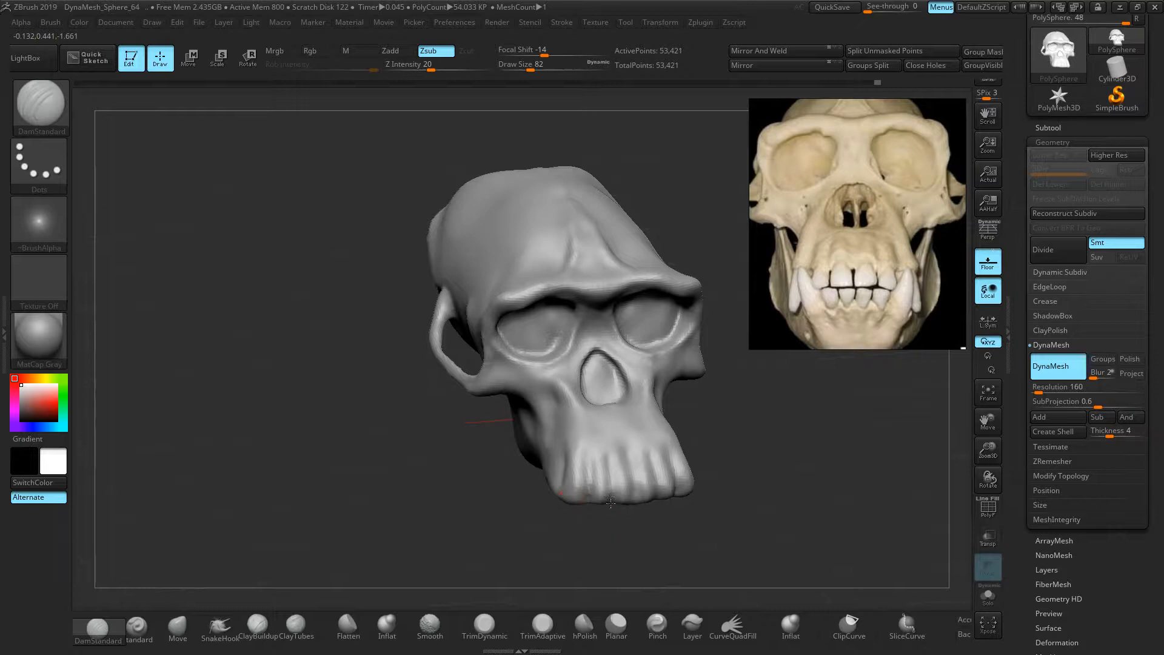
pyautogui.moveTo(722, 532)
pyautogui.mouseDown()
pyautogui.moveTo(666, 464)
pyautogui.moveTo(667, 438)
pyautogui.mouseUp()
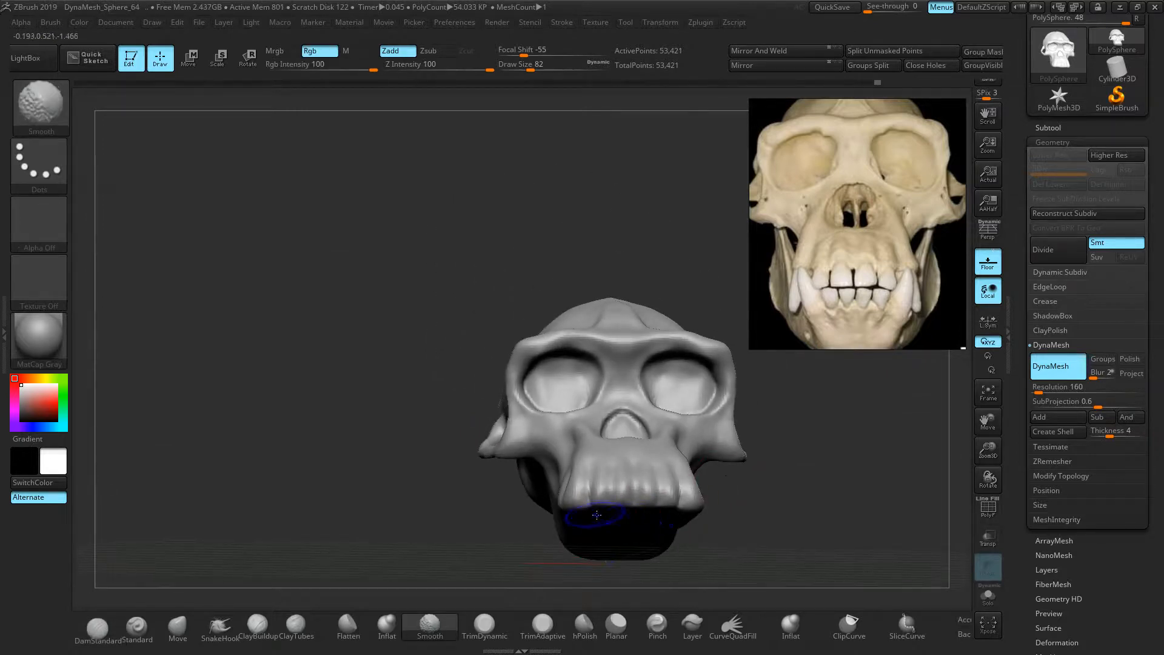
pyautogui.moveTo(719, 540)
pyautogui.mouseDown()
pyautogui.moveTo(428, 374)
pyautogui.moveTo(444, 400)
pyautogui.moveTo(470, 349)
pyautogui.moveTo(307, 347)
pyautogui.mouseUp()
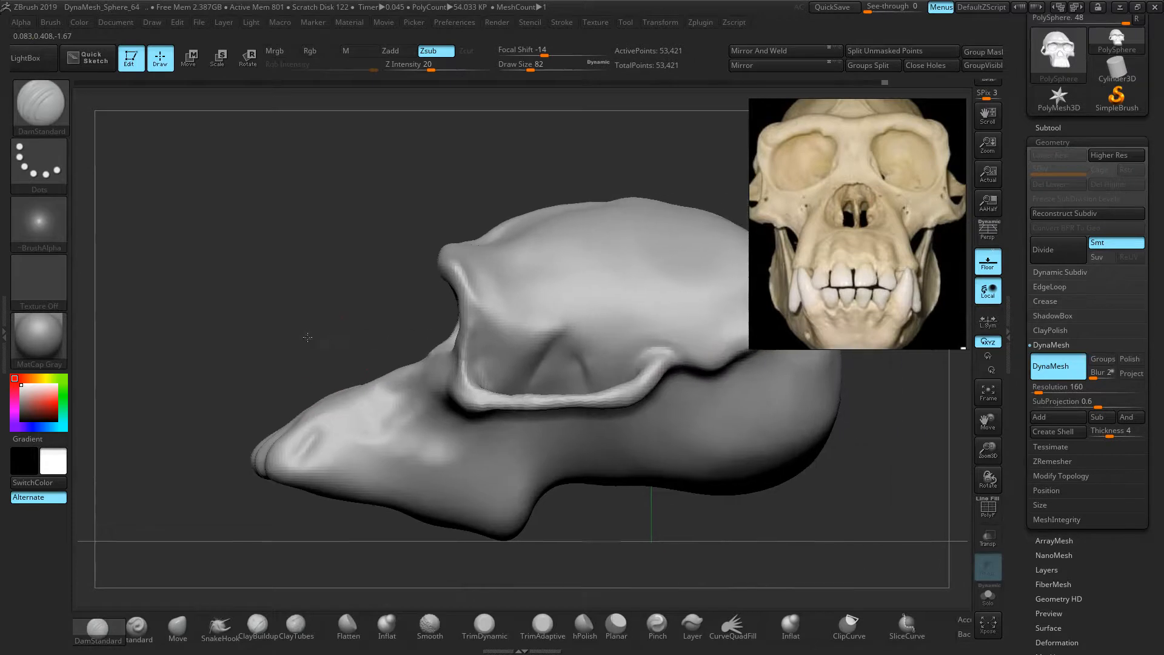
# Fit the side-view chimpanzee skeleton photo, zoom onto its skull, and turn the sculpt to side view
pyautogui.scroll(-5, 834, 238)
pyautogui.moveTo(877, 252); pyautogui.dragTo(857, 221, button='middle')
pyautogui.scroll(5, 805, 212)
pyautogui.scroll(5, 816, 278)
pyautogui.doubleClick(824, 198)
pyautogui.scroll(4, 865, 203)
pyautogui.scroll(3, 865, 203)
pyautogui.moveTo(958, 125); pyautogui.dragTo(831, 264, button='middle')
pyautogui.scroll(4, 890, 242)
pyautogui.moveTo(400, 281); pyautogui.dragTo(441, 302)
pyautogui.moveTo(694, 182)
pyautogui.mouseDown()
pyautogui.moveTo(701, 231)
pyautogui.moveTo(684, 262)
pyautogui.moveTo(681, 213)
pyautogui.moveTo(641, 219)
pyautogui.moveTo(677, 219)
pyautogui.moveTo(689, 241)
pyautogui.mouseUp()
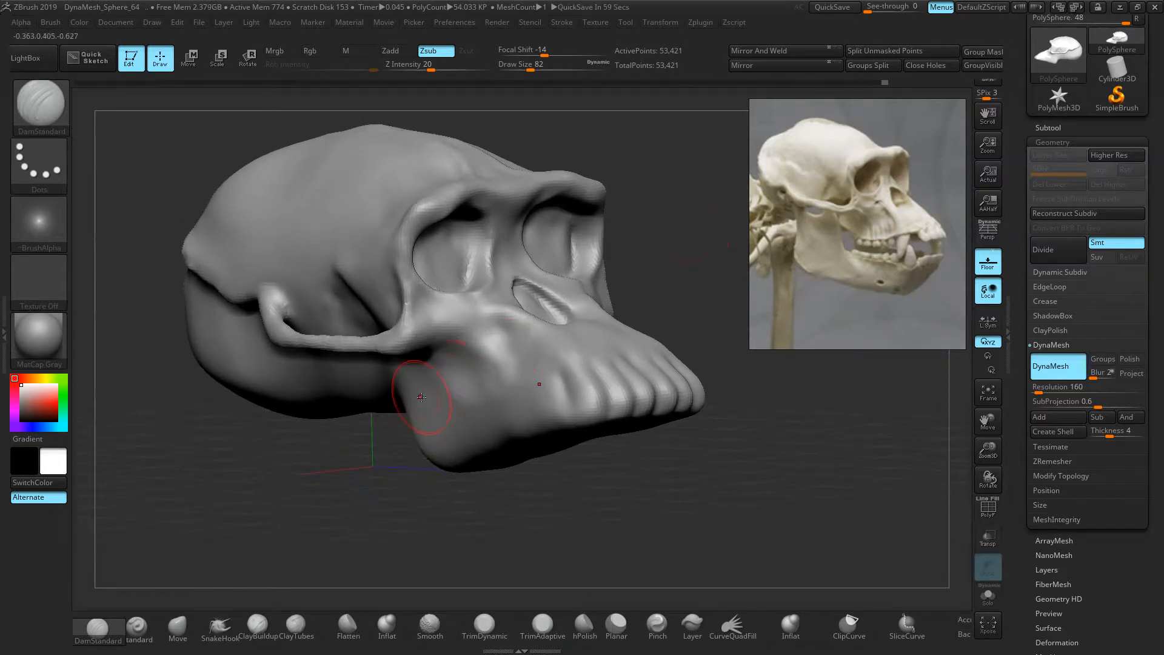
# Switch to the Move brush at size 94 and reshape the nasal bridge and cheeks
pyautogui.click(177, 626)
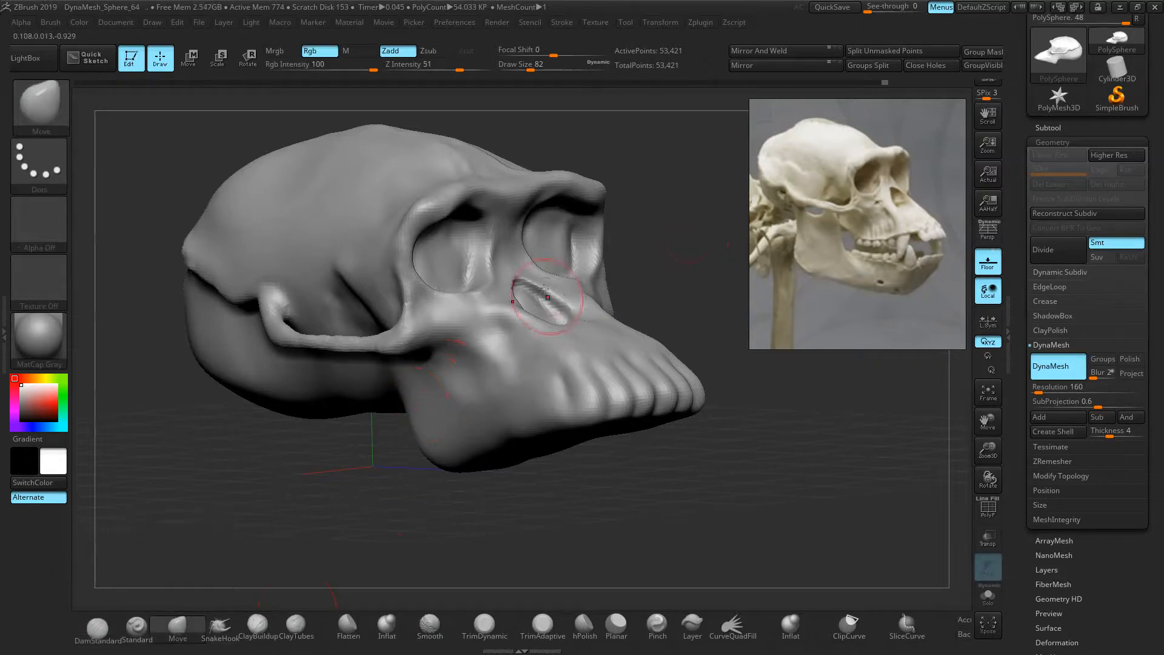
pyautogui.press(']')
pyautogui.moveTo(507, 261)
pyautogui.mouseDown()
pyautogui.moveTo(521, 265)
pyautogui.moveTo(523, 233)
pyautogui.mouseUp()
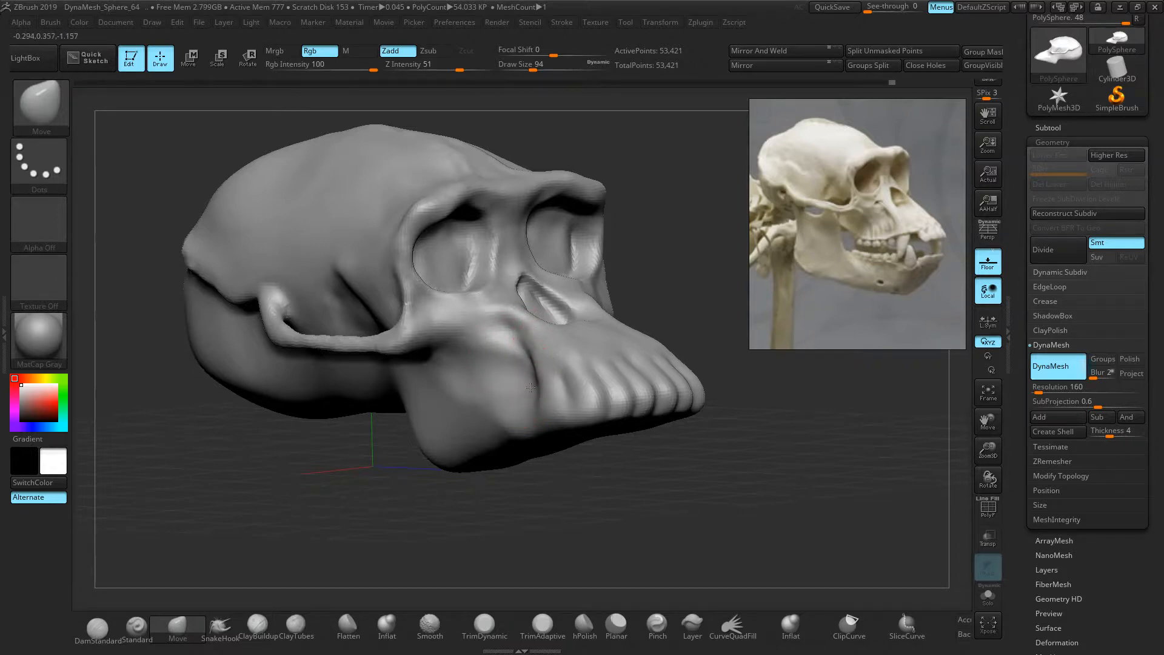
pyautogui.moveTo(450, 350)
pyautogui.mouseDown()
pyautogui.moveTo(443, 377)
pyautogui.moveTo(456, 362)
pyautogui.mouseUp()
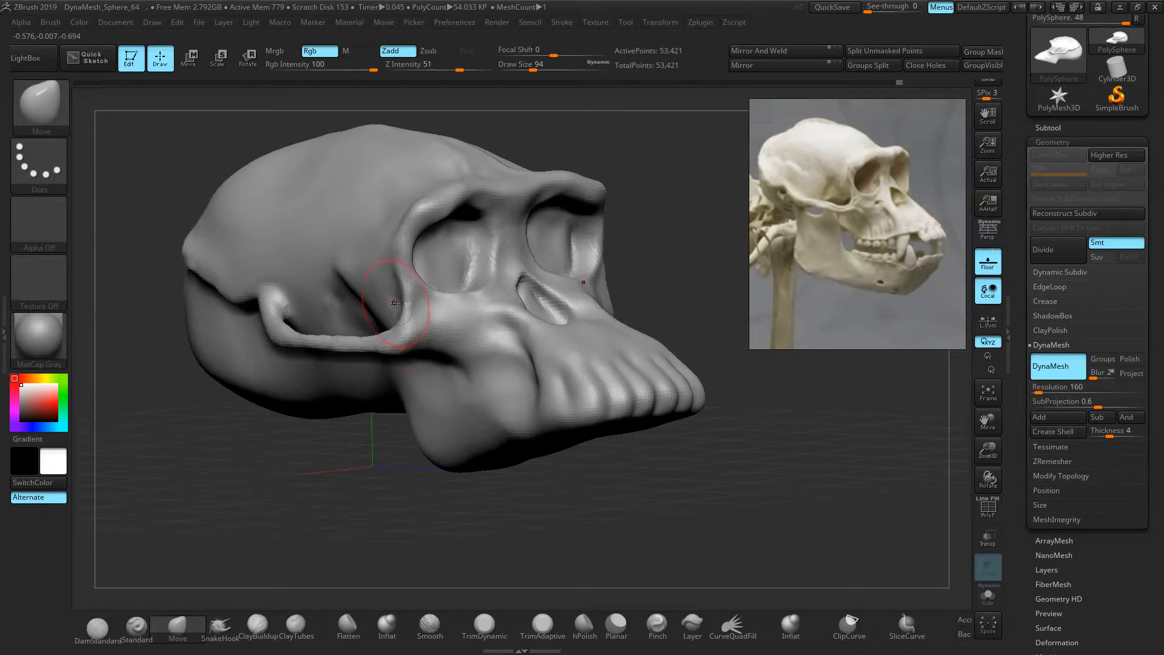
pyautogui.moveTo(384, 243); pyautogui.dragTo(386, 242)
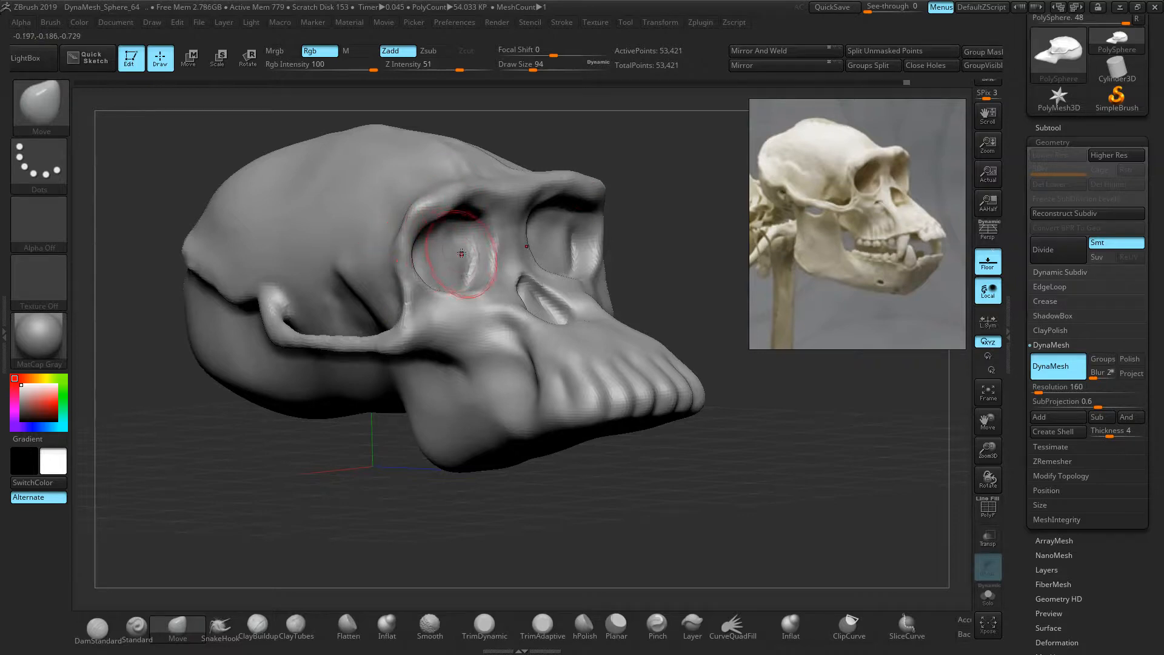
# Pull the inner eye-socket rims toward the nose bridge and push up the mouth-corner hollow
pyautogui.moveTo(483, 253); pyautogui.dragTo(433, 264, button='right')
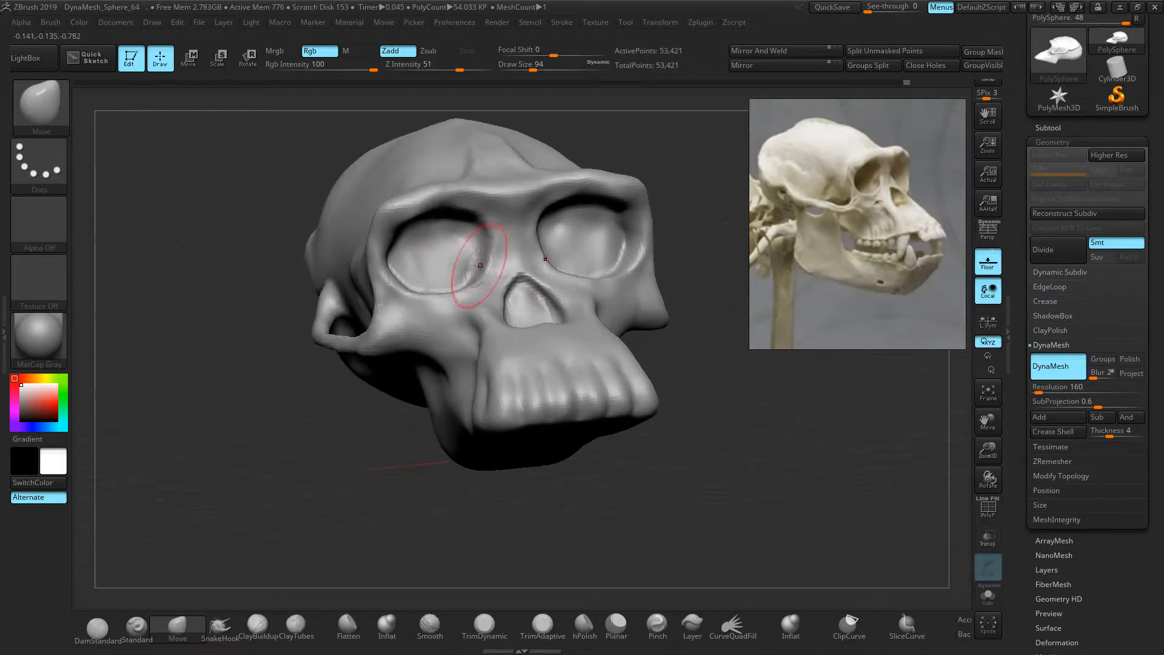
pyautogui.moveTo(489, 258); pyautogui.dragTo(492, 257)
pyautogui.moveTo(494, 257); pyautogui.dragTo(667, 280, button='right')
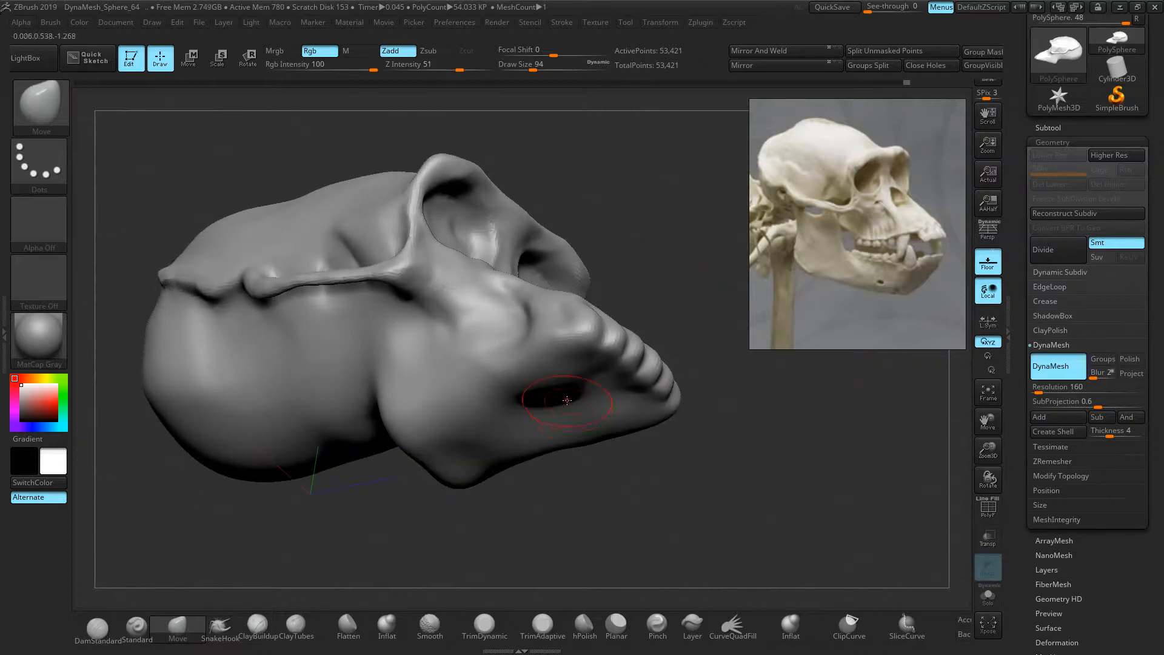
pyautogui.moveTo(560, 383); pyautogui.dragTo(557, 370)
pyautogui.moveTo(647, 308); pyautogui.dragTo(636, 255, button='right')
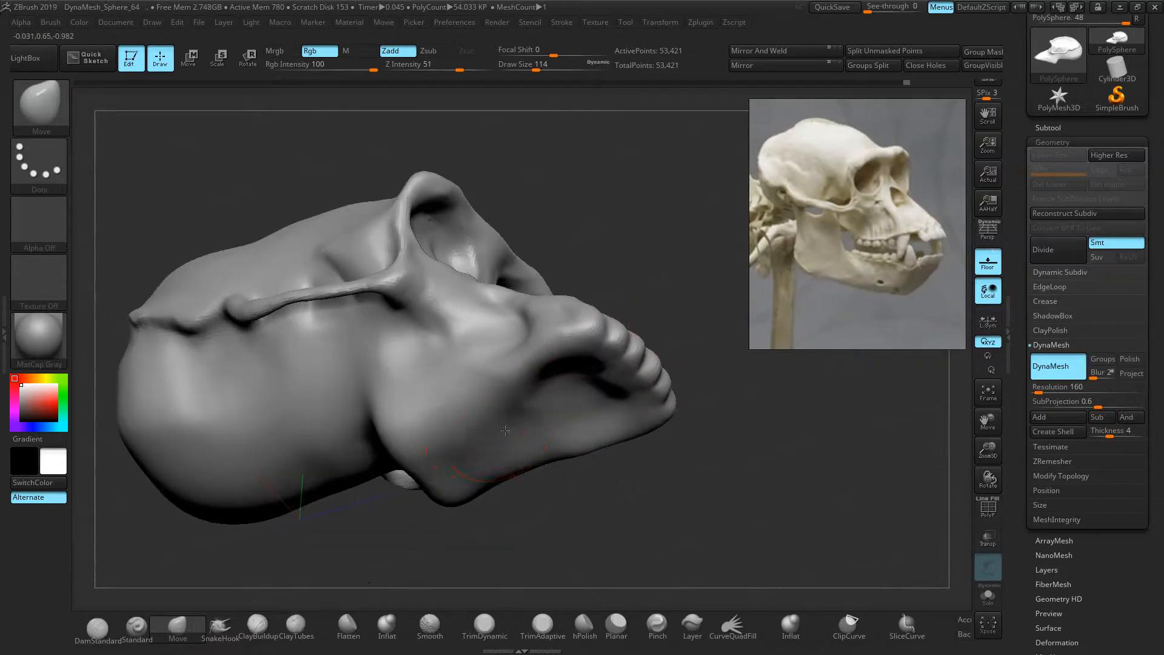
# Deepen the crease below the snout and reshape the palate near the front teeth
pyautogui.moveTo(501, 429)
pyautogui.mouseDown()
pyautogui.moveTo(471, 434)
pyautogui.moveTo(546, 389)
pyautogui.moveTo(601, 393)
pyautogui.mouseUp()
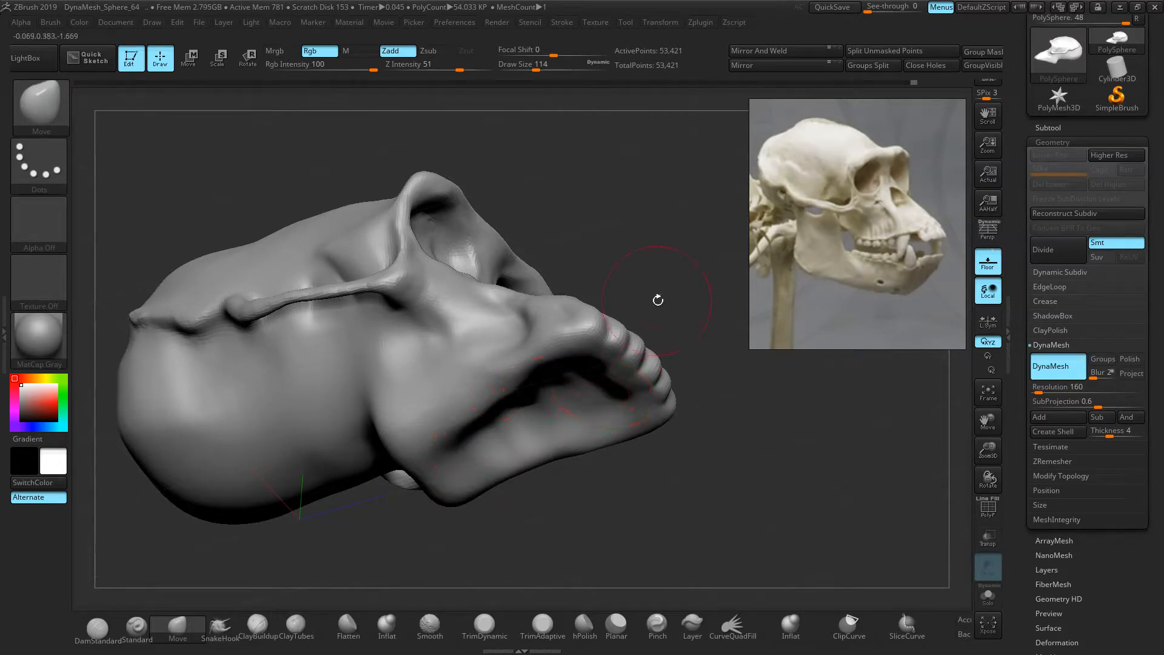
pyautogui.moveTo(657, 299); pyautogui.dragTo(660, 288)
pyautogui.moveTo(697, 357); pyautogui.dragTo(664, 327)
pyautogui.moveTo(597, 368); pyautogui.dragTo(605, 356)
pyautogui.moveTo(636, 303); pyautogui.dragTo(685, 418)
pyautogui.moveTo(676, 333); pyautogui.dragTo(689, 333)
pyautogui.moveTo(659, 394)
pyautogui.mouseDown()
pyautogui.moveTo(600, 412)
pyautogui.moveTo(602, 436)
pyautogui.moveTo(565, 449)
pyautogui.mouseUp()
pyautogui.hotkey('ctrl', 'z')
# Push the zygomatic arch down and back and press the temple surface inward
pyautogui.moveTo(466, 419); pyautogui.dragTo(437, 466)
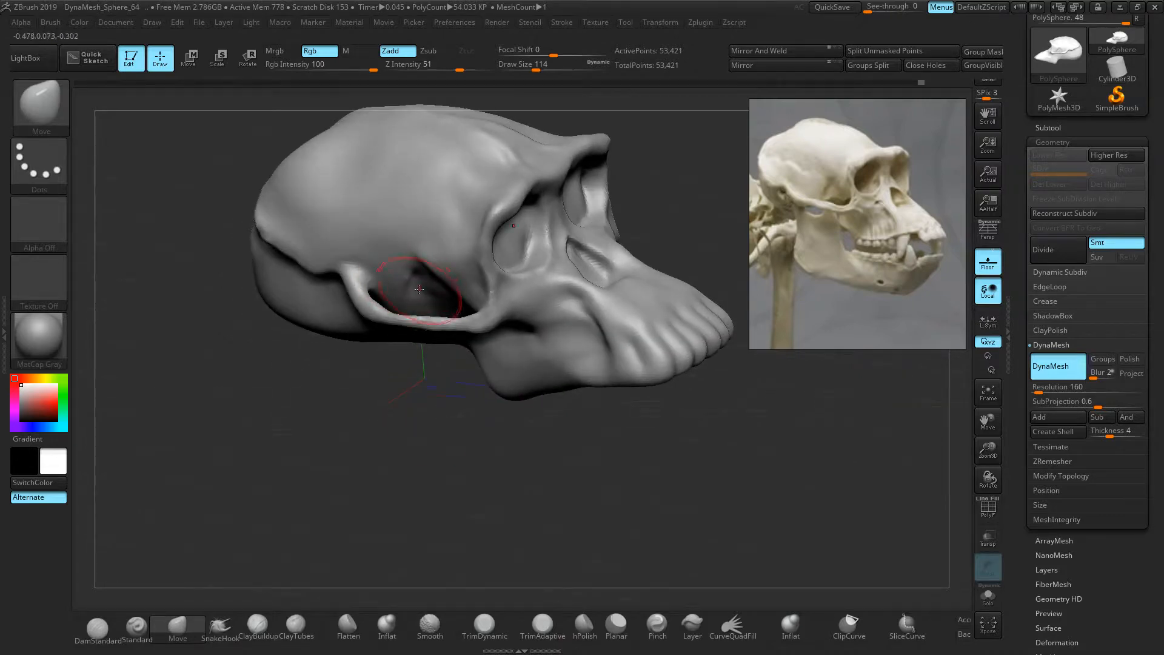
pyautogui.moveTo(407, 274); pyautogui.dragTo(418, 290)
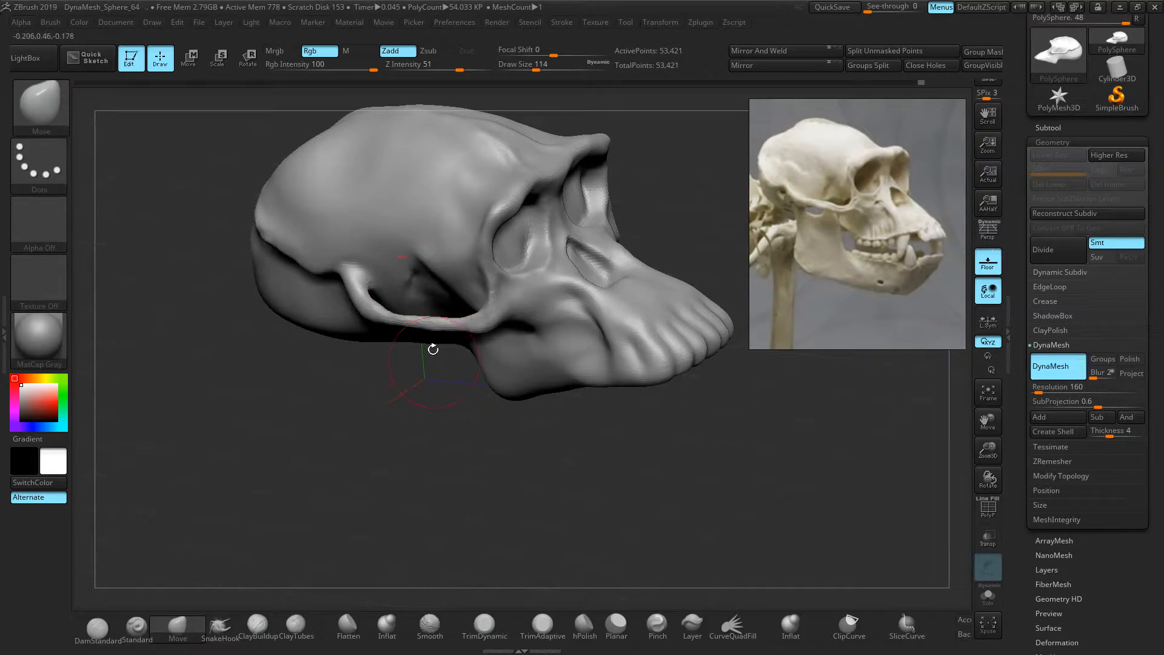
pyautogui.moveTo(433, 349); pyautogui.dragTo(431, 384)
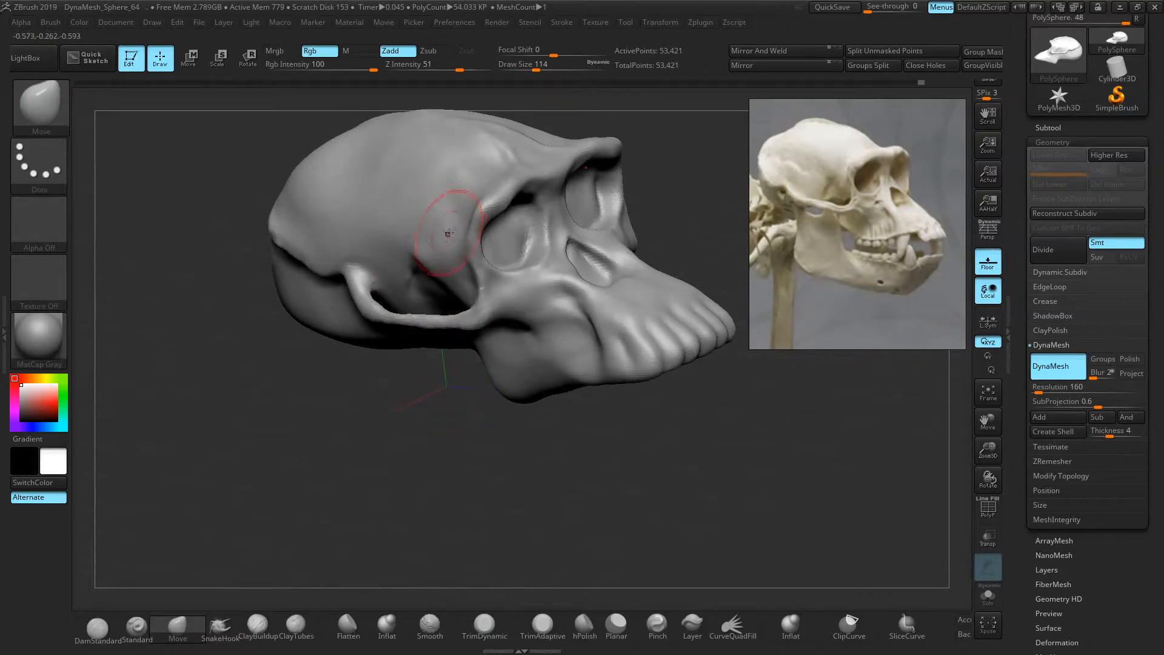
pyautogui.moveTo(411, 213)
pyautogui.mouseDown()
pyautogui.moveTo(396, 207)
pyautogui.moveTo(416, 228)
pyautogui.mouseUp()
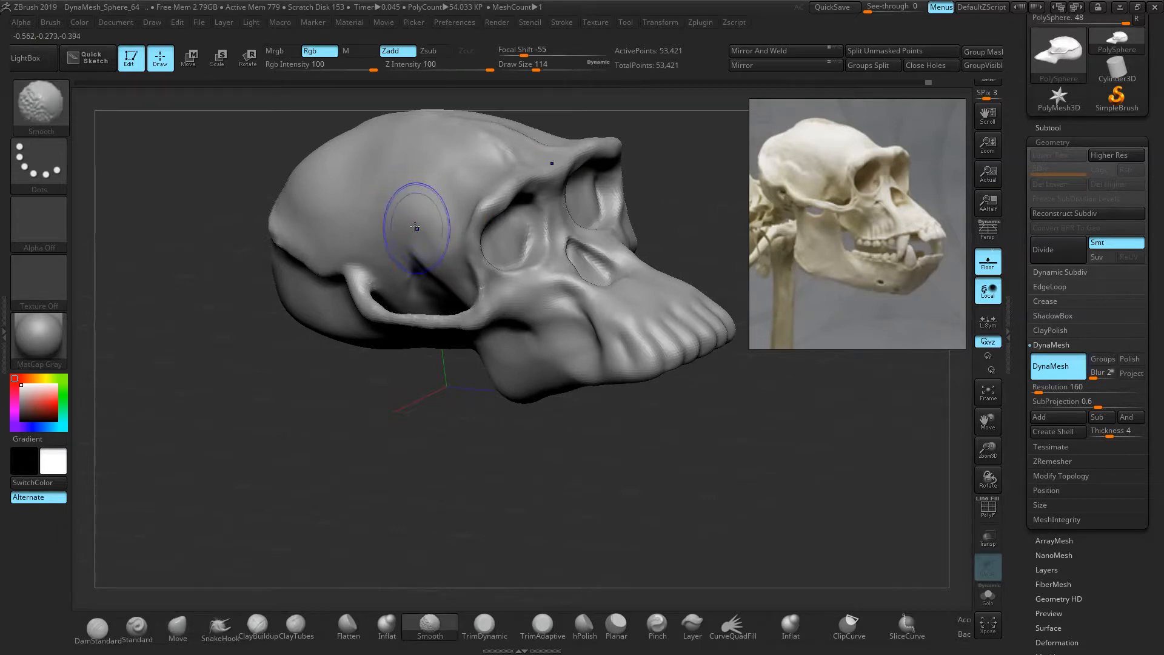
pyautogui.moveTo(413, 392); pyautogui.dragTo(305, 366)
pyautogui.keyDown('alt'); pyautogui.moveTo(306, 226); pyautogui.dragTo(298, 388); pyautogui.keyUp('alt')
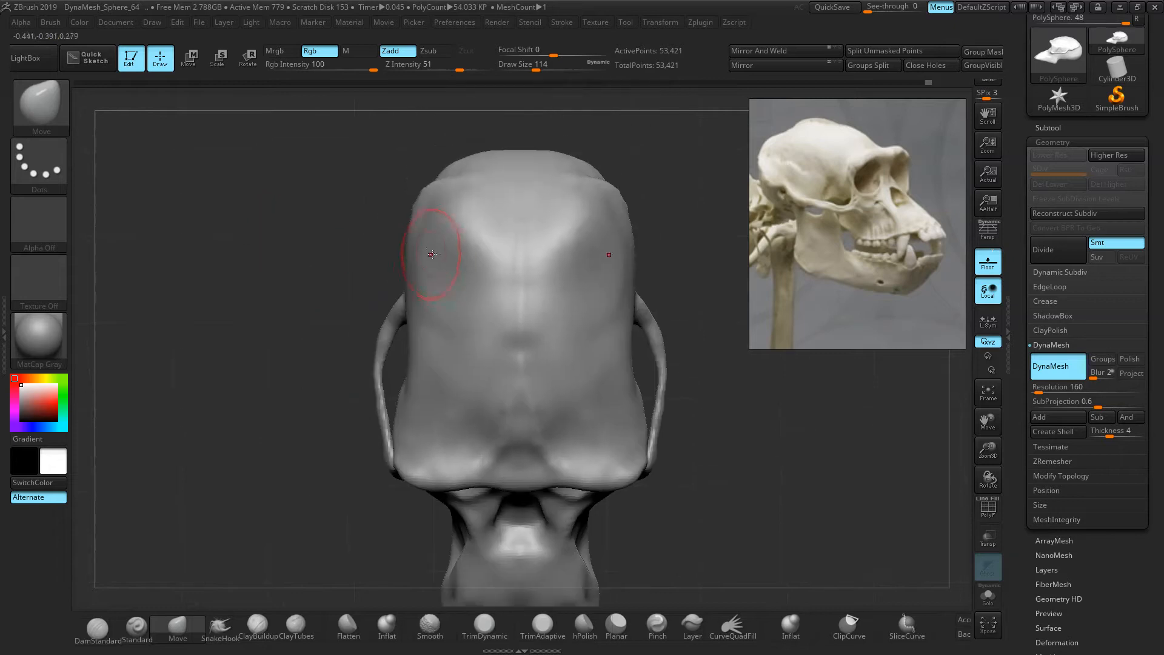
# Enlarge the Move brush and reshape the nasal opening after checking the cranium
pyautogui.press(']')
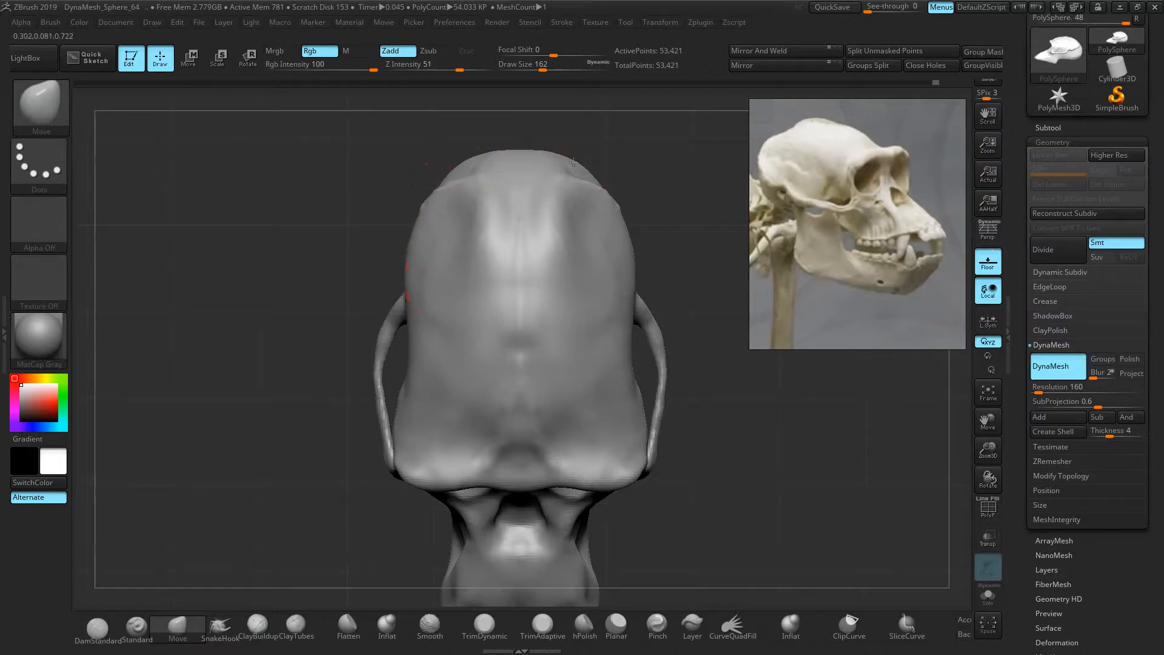
pyautogui.moveTo(260, 236)
pyautogui.mouseDown()
pyautogui.moveTo(338, 252)
pyautogui.moveTo(332, 208)
pyautogui.moveTo(307, 328)
pyautogui.moveTo(278, 380)
pyautogui.moveTo(473, 315)
pyautogui.moveTo(408, 292)
pyautogui.moveTo(337, 471)
pyautogui.moveTo(252, 474)
pyautogui.moveTo(270, 461)
pyautogui.mouseUp()
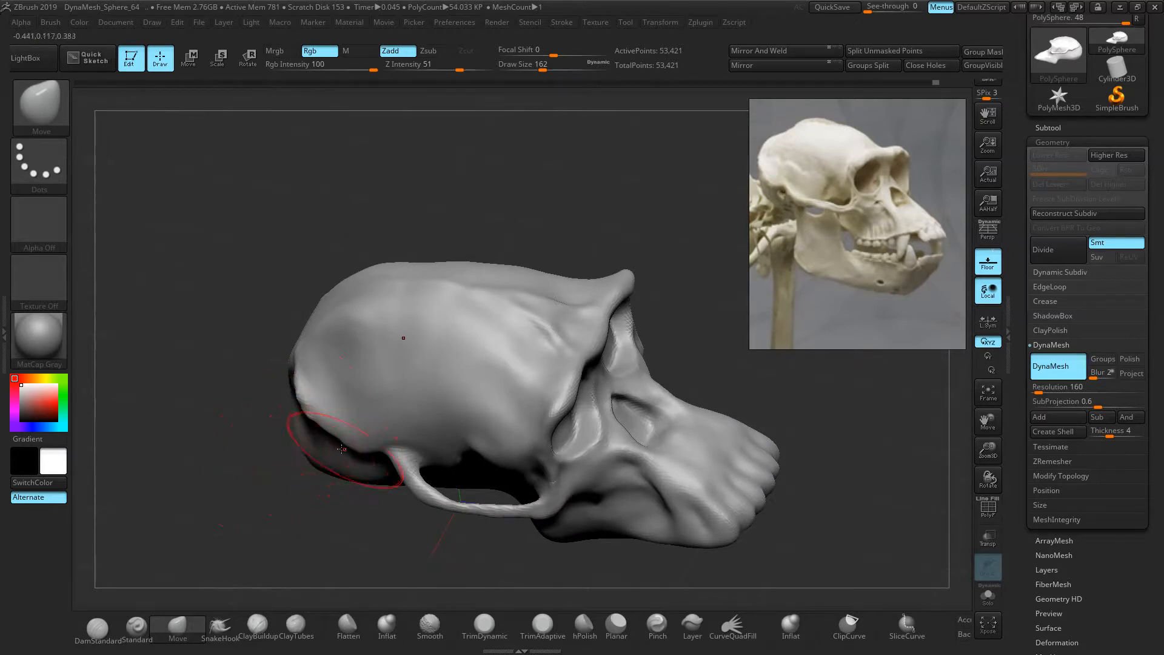
pyautogui.moveTo(328, 468)
pyautogui.mouseDown()
pyautogui.moveTo(310, 461)
pyautogui.moveTo(340, 463)
pyautogui.mouseUp()
pyautogui.moveTo(693, 408)
pyautogui.mouseDown()
pyautogui.moveTo(624, 408)
pyautogui.moveTo(650, 365)
pyautogui.mouseUp()
pyautogui.moveTo(649, 365)
pyautogui.keyDown('ctrl'); pyautogui.mouseDown(button='right')
pyautogui.moveTo(715, 325)
pyautogui.moveTo(671, 351)
pyautogui.mouseUp(button='right'); pyautogui.keyUp('ctrl')
pyautogui.moveTo(671, 352)
pyautogui.keyDown('alt'); pyautogui.mouseDown(button='right')
pyautogui.moveTo(718, 249)
pyautogui.moveTo(699, 307)
pyautogui.moveTo(721, 338)
pyautogui.moveTo(689, 293)
pyautogui.moveTo(715, 291)
pyautogui.moveTo(662, 333)
pyautogui.mouseUp(button='right'); pyautogui.keyUp('alt')
pyautogui.moveTo(459, 380)
pyautogui.mouseDown()
pyautogui.moveTo(432, 413)
pyautogui.moveTo(446, 373)
pyautogui.moveTo(442, 382)
pyautogui.moveTo(485, 340)
pyautogui.moveTo(490, 397)
pyautogui.moveTo(576, 415)
pyautogui.moveTo(626, 408)
pyautogui.moveTo(654, 448)
pyautogui.mouseUp()
# Bring up the black-background frontal skull photo in the reference window
pyautogui.scroll(-7, 882, 253)
pyautogui.moveTo(789, 257); pyautogui.dragTo(937, 238, button='middle')
pyautogui.scroll(-2, 937, 239)
pyautogui.scroll(2, 873, 272)
pyautogui.scroll(1, 870, 281)
pyautogui.moveTo(850, 228); pyautogui.dragTo(851, 354, button='middle')
pyautogui.scroll(1, 839, 286)
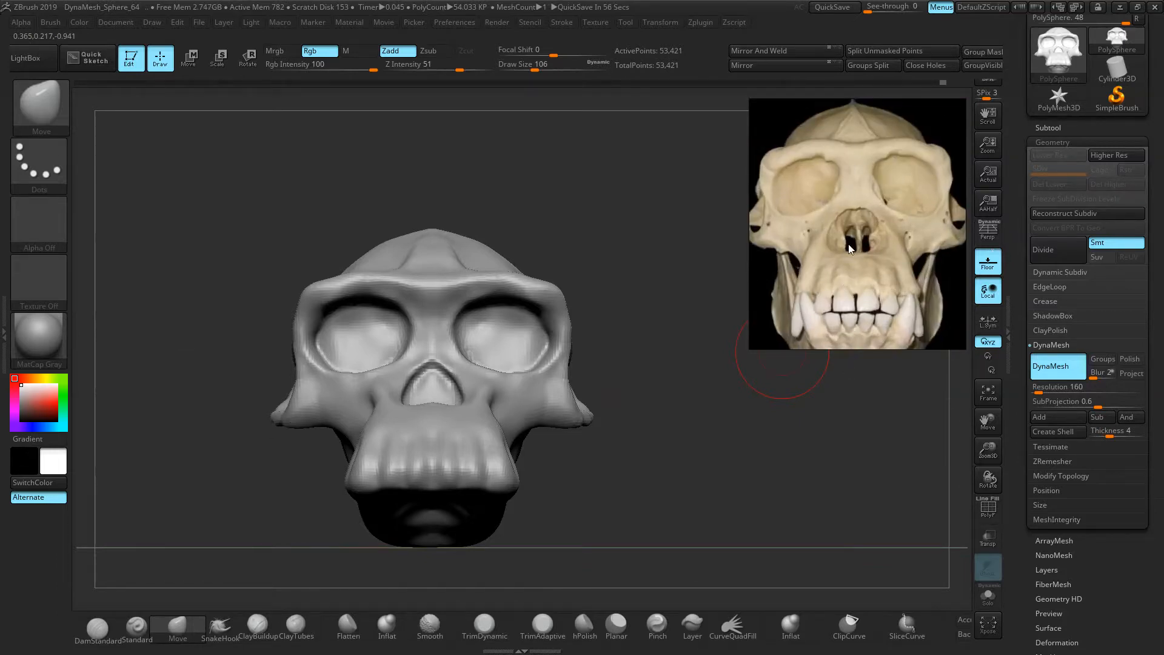
pyautogui.scroll(-3, 840, 290)
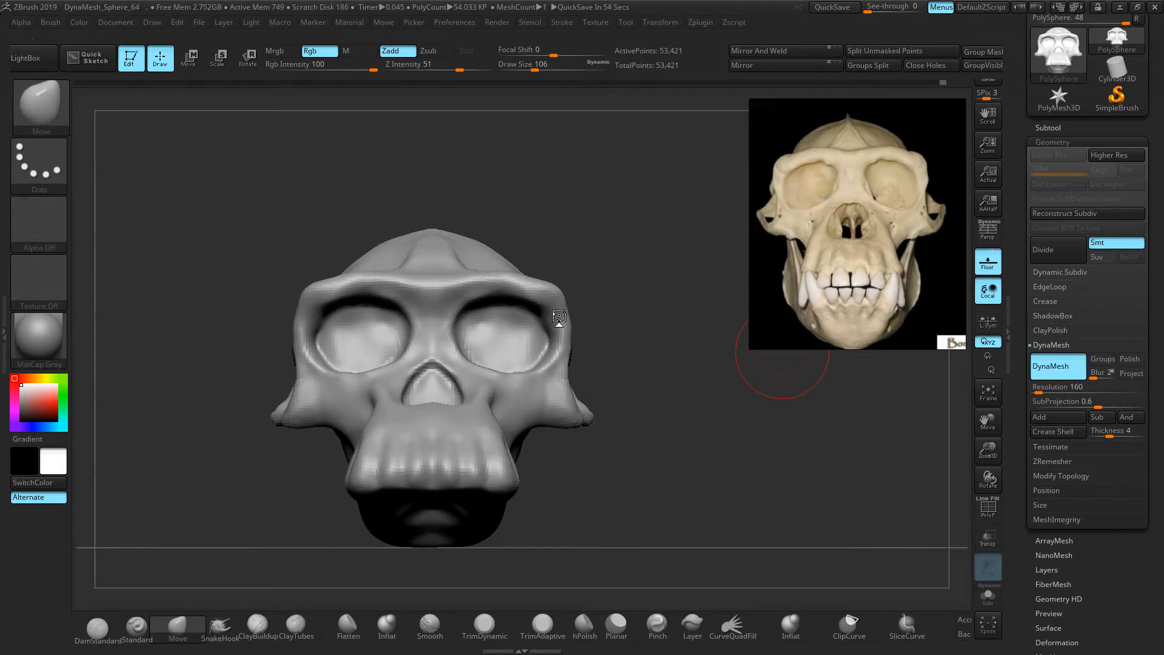
# Raise the Move brush to size 122 and pull the brow ridge centre down between the eyes
pyautogui.press(']')
pyautogui.press(']')
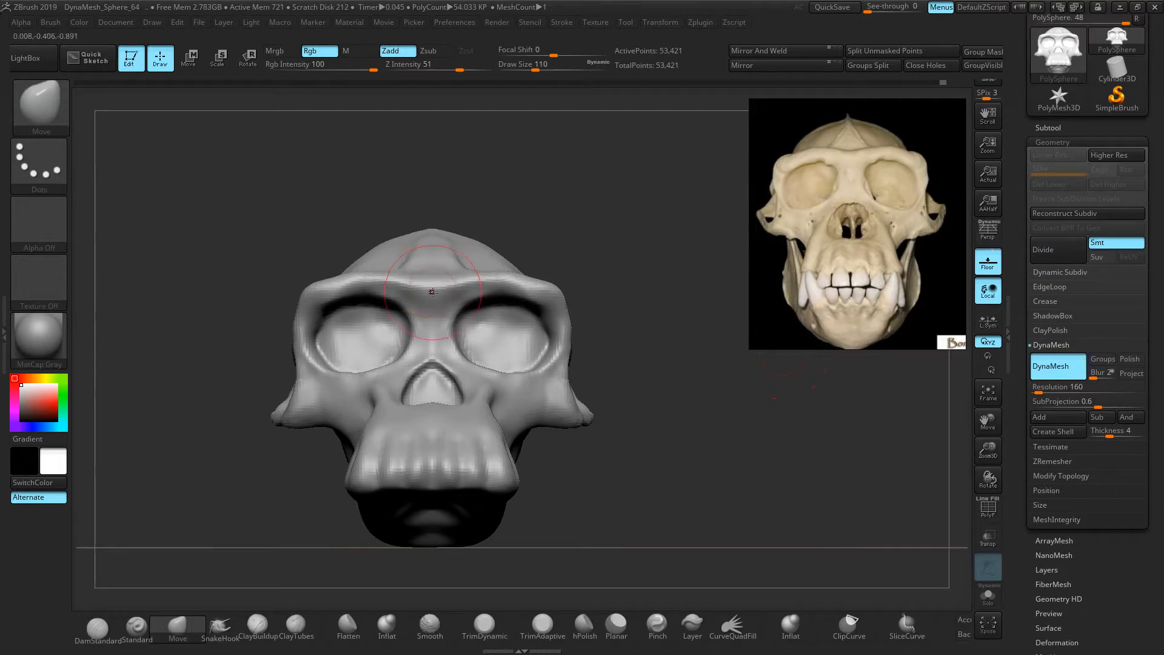
pyautogui.moveTo(431, 285); pyautogui.dragTo(430, 290)
pyautogui.moveTo(610, 255); pyautogui.dragTo(649, 291)
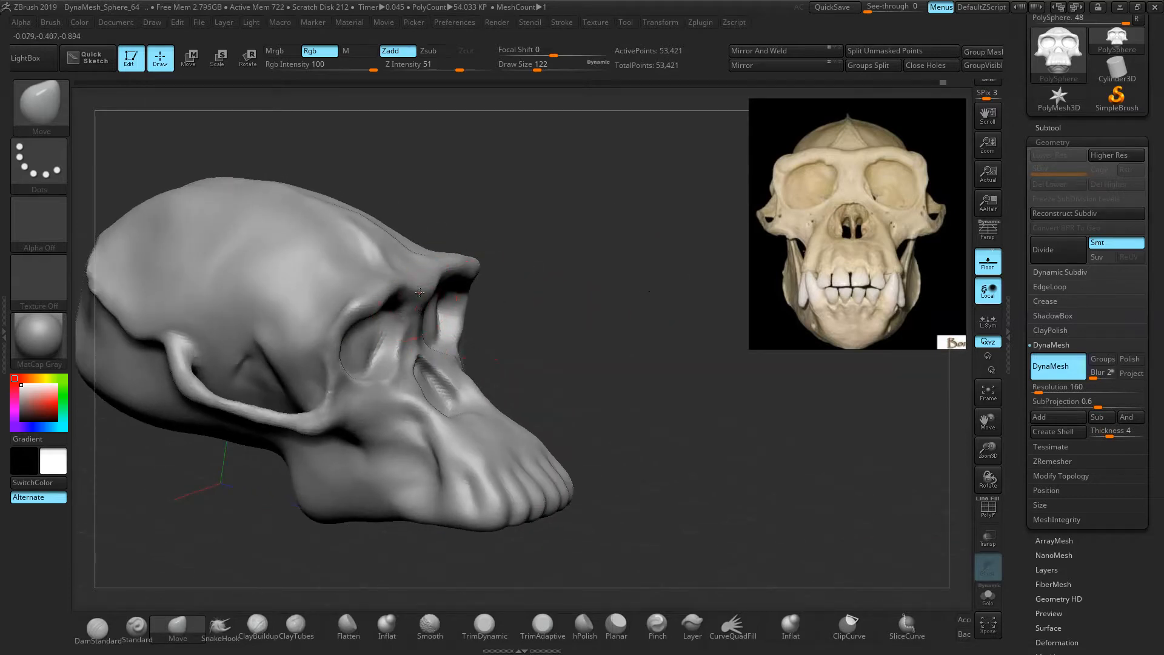
pyautogui.moveTo(297, 569); pyautogui.dragTo(242, 582)
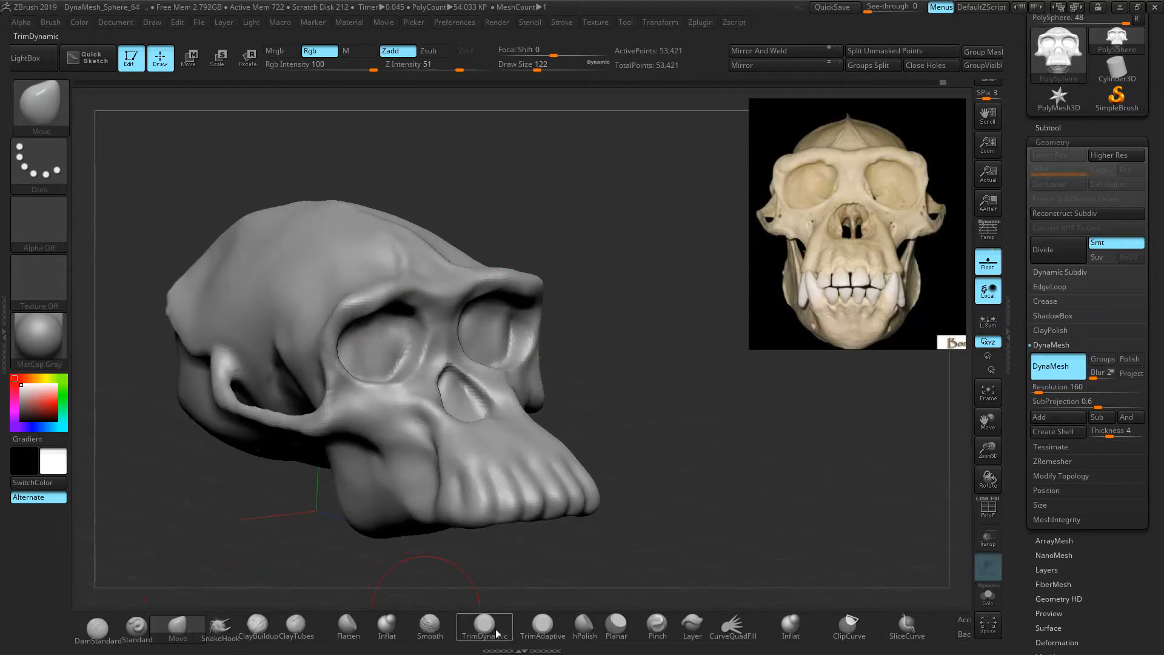
# Inflate the brow ridge above both eye sockets, re-DynaMesh to 52,232 points, and smooth it
pyautogui.click(386, 627)
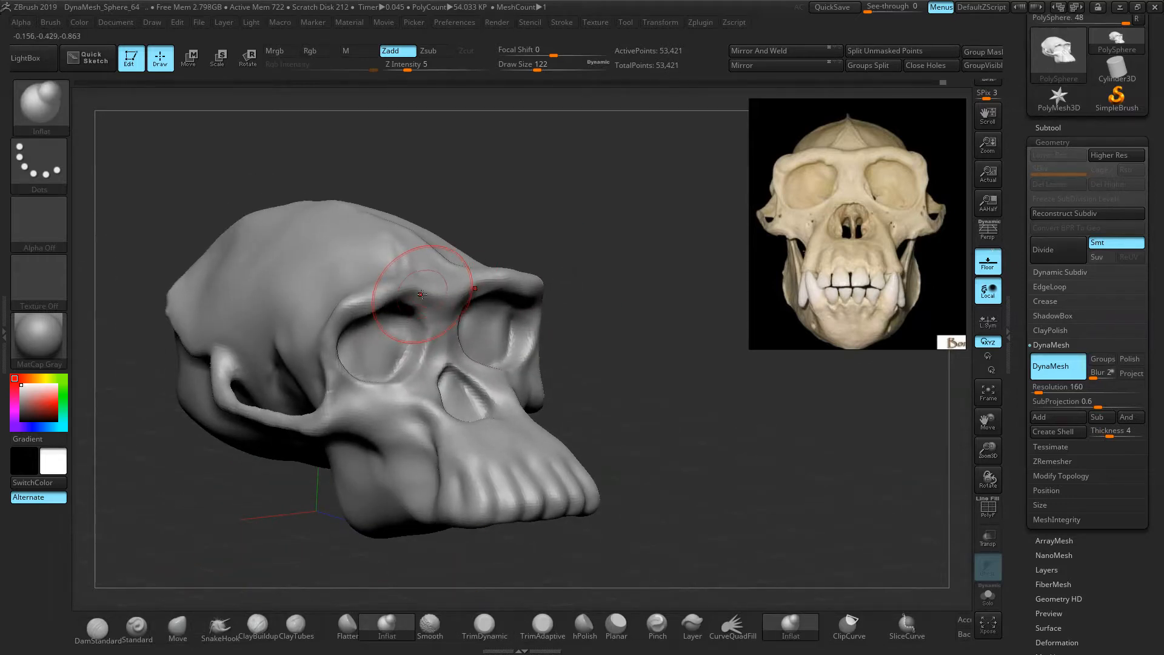
pyautogui.moveTo(415, 300); pyautogui.dragTo(412, 300)
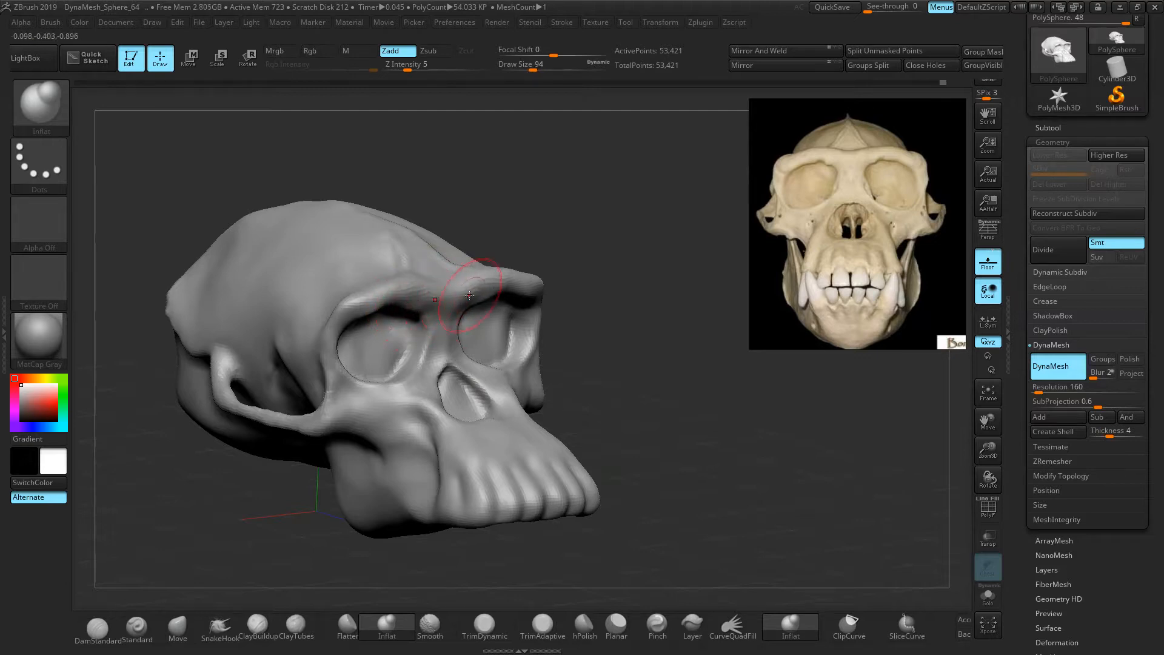
pyautogui.keyDown('ctrl'); pyautogui.moveTo(606, 243); pyautogui.dragTo(632, 254); pyautogui.keyUp('ctrl')
pyautogui.keyDown('shift'); pyautogui.moveTo(416, 297); pyautogui.dragTo(493, 277); pyautogui.keyUp('shift')
pyautogui.moveTo(697, 228); pyautogui.dragTo(631, 199)
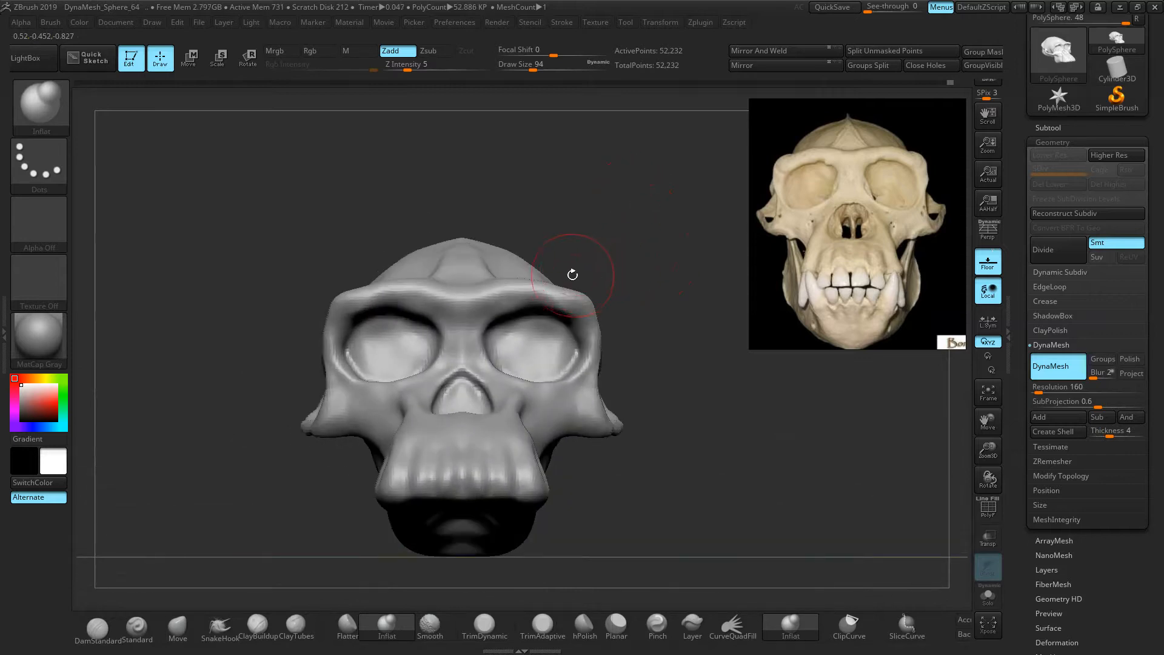
# Switch to DamStandard and frame the skull in a three-quarter view
pyautogui.click(102, 631)
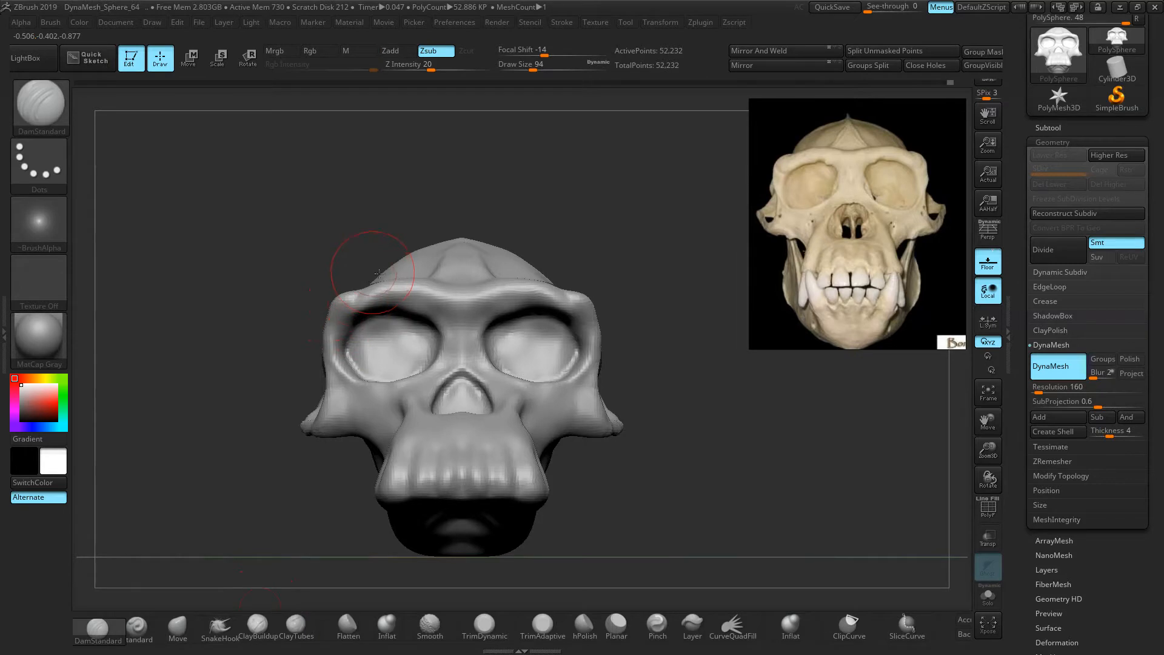
pyautogui.moveTo(618, 252)
pyautogui.mouseDown()
pyautogui.moveTo(564, 255)
pyautogui.moveTo(660, 270)
pyautogui.moveTo(663, 261)
pyautogui.mouseUp()
pyautogui.keyDown('ctrl'); pyautogui.moveTo(639, 252); pyautogui.dragTo(686, 278, button='right'); pyautogui.keyUp('ctrl')
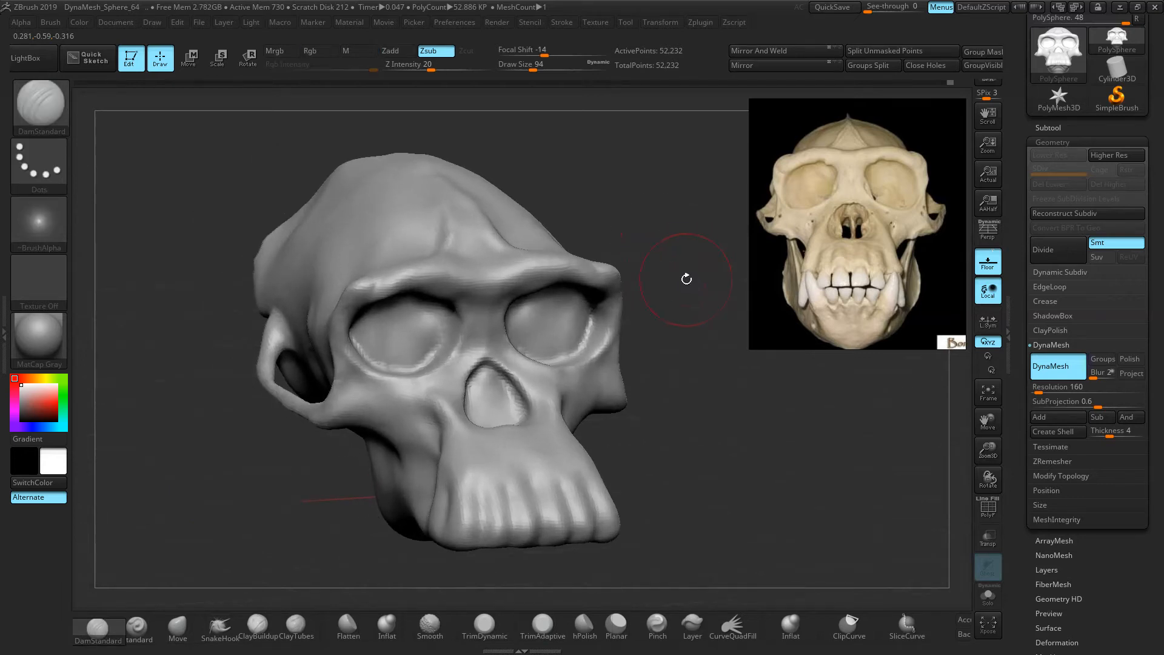
pyautogui.moveTo(687, 278); pyautogui.dragTo(691, 256)
pyautogui.press('space')
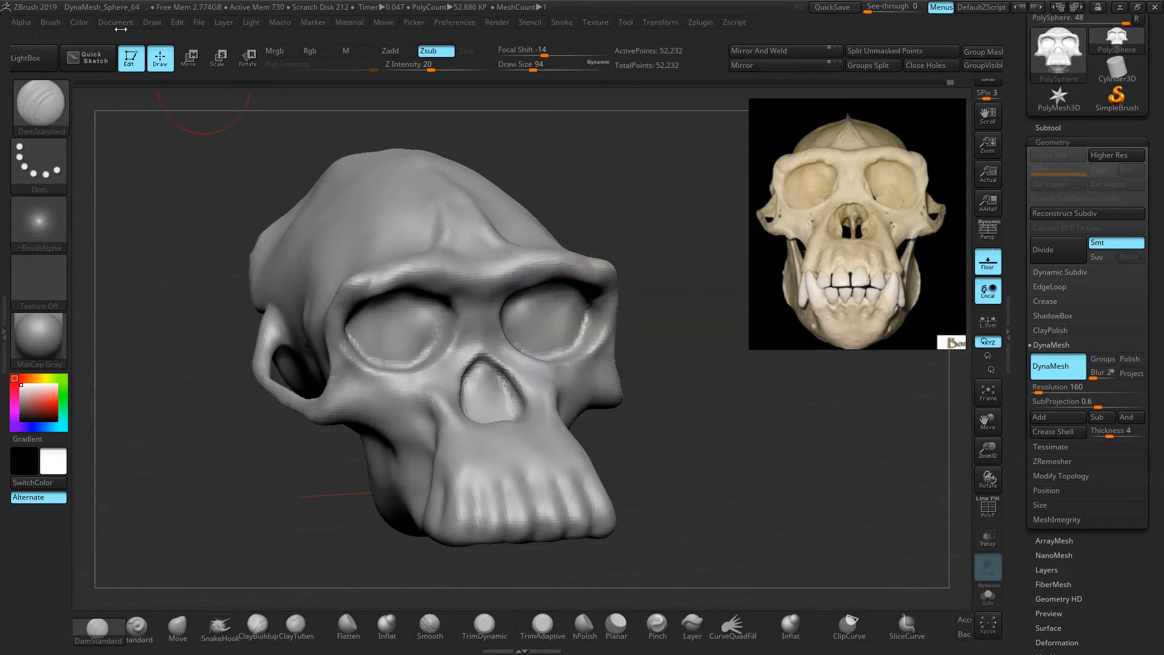
# Save the project to the Desktop under the name Skull_01 via File > Save As
pyautogui.click(120, 24)
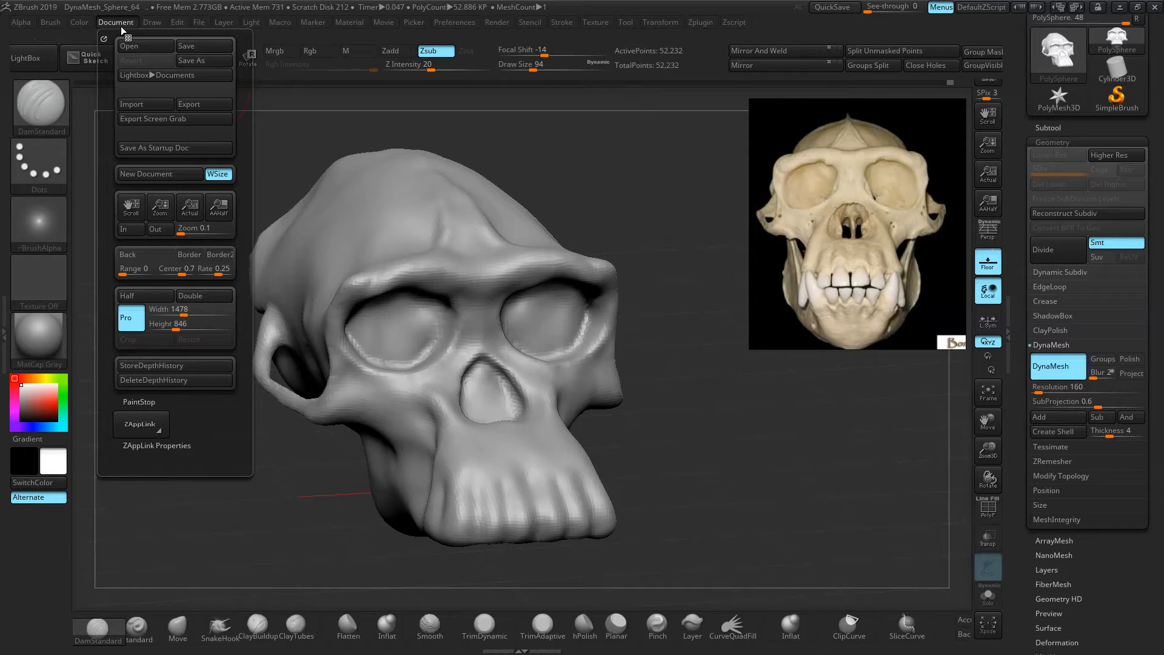
pyautogui.click(191, 26)
pyautogui.click(293, 44)
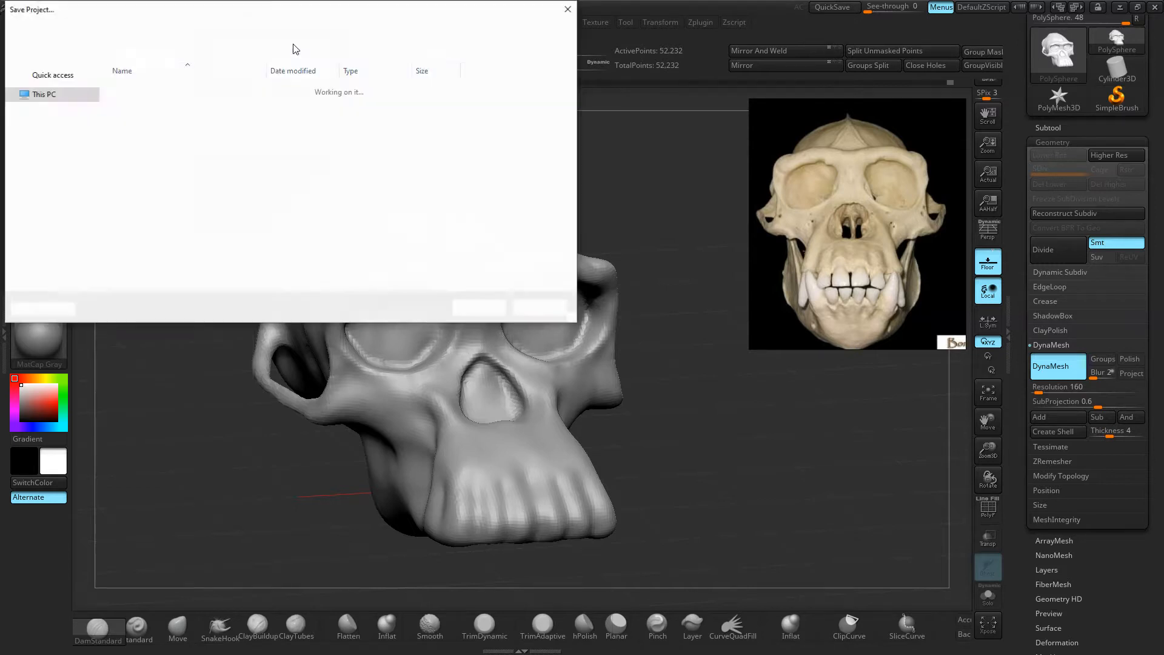
pyautogui.moveTo(260, 17); pyautogui.dragTo(338, 54)
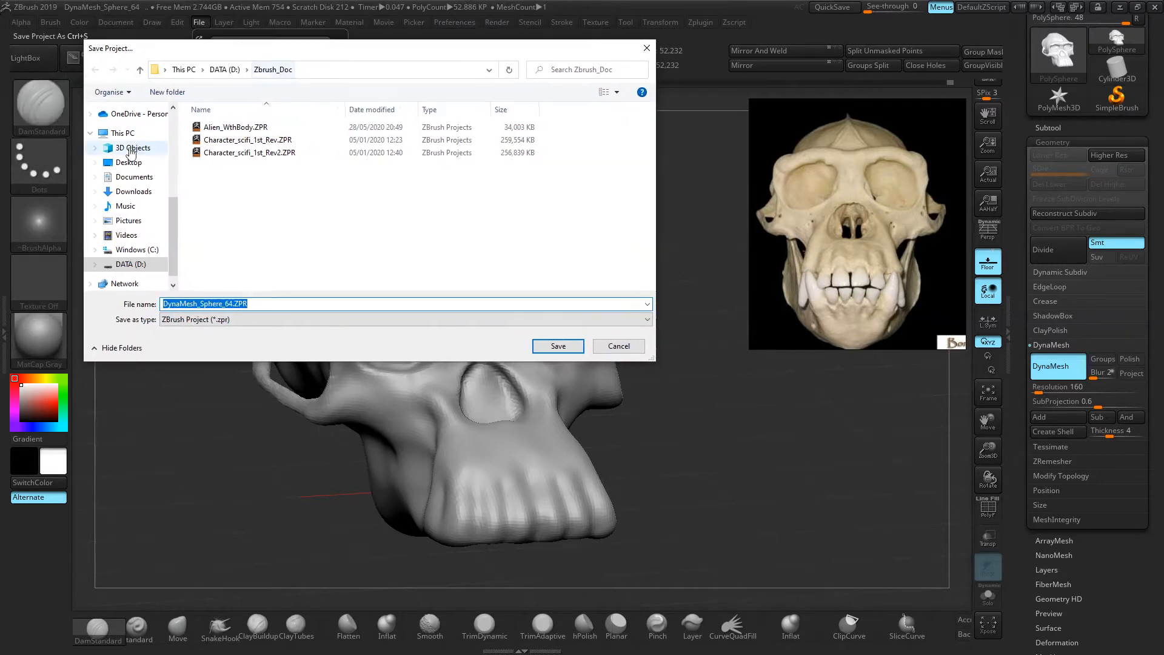
pyautogui.click(129, 162)
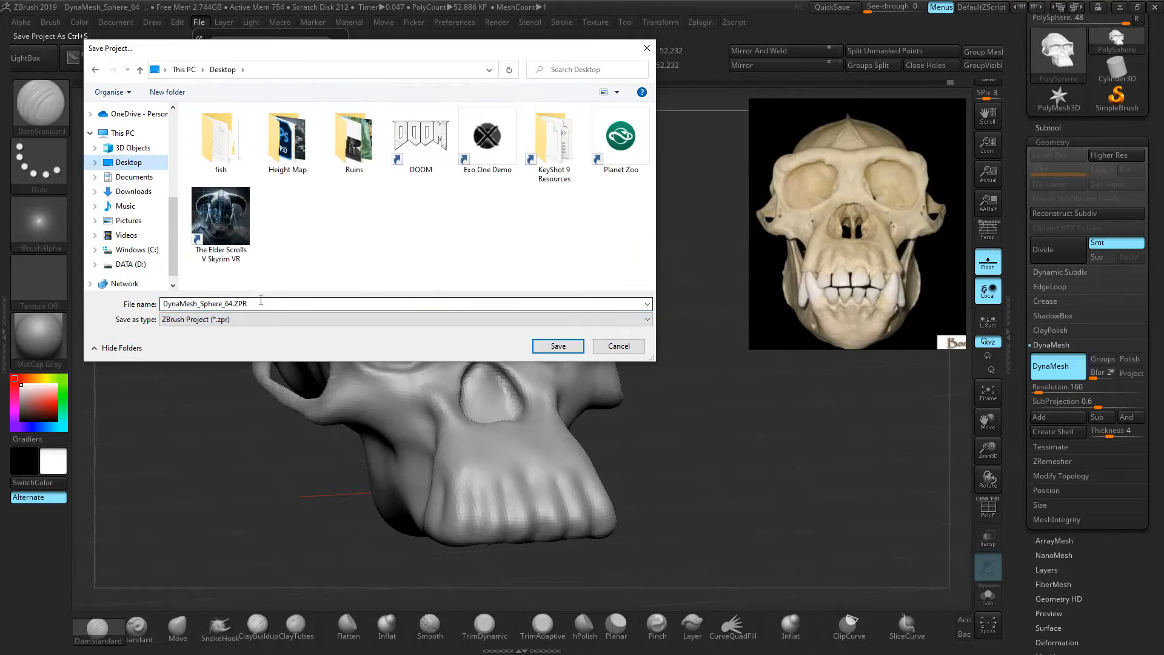
pyautogui.doubleClick(260, 299)
pyautogui.write('Skull_01')
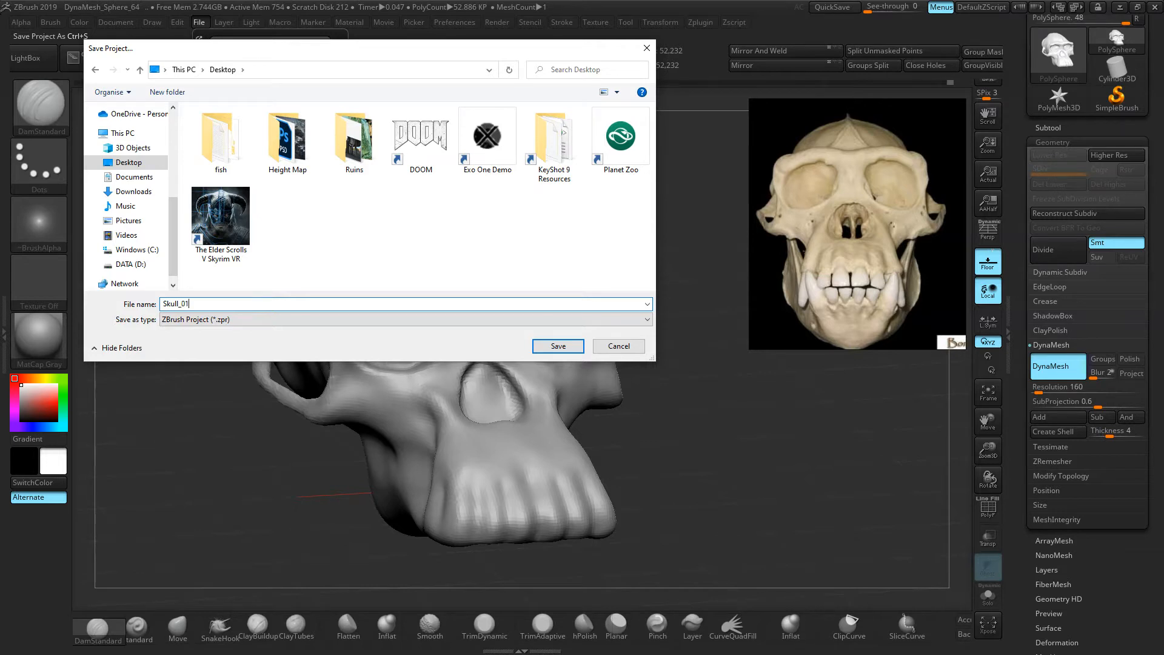
pyautogui.click(557, 346)
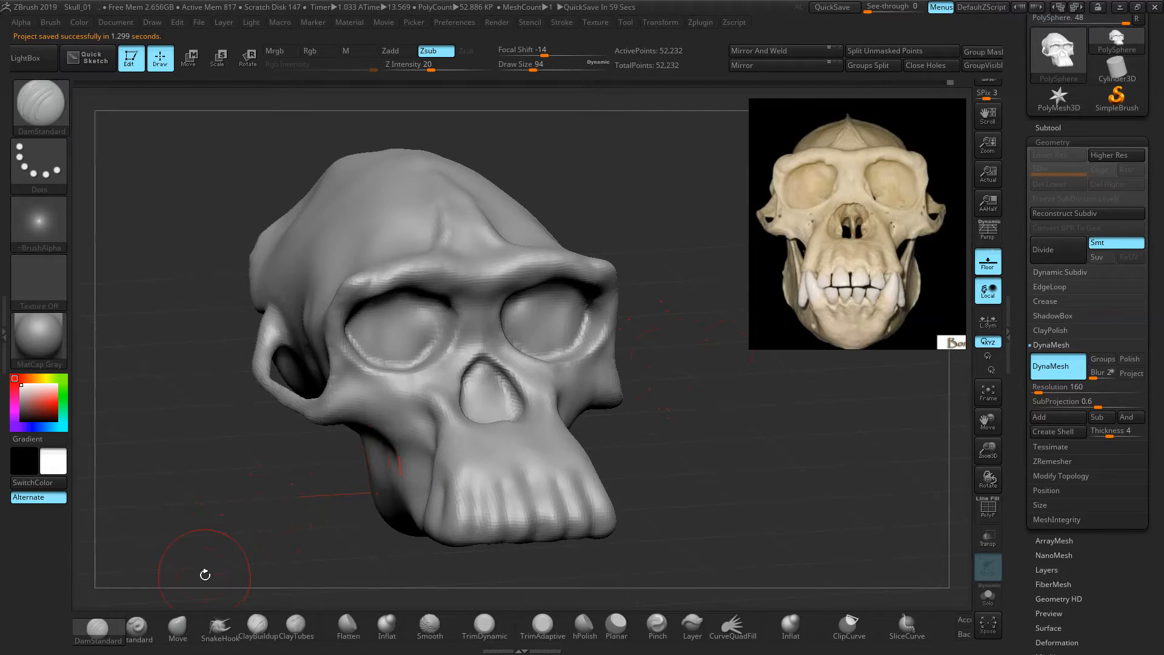
# Set DynaMesh Resolution to 232 and remesh the skull to 110,202 points, then smooth the left eye socket
pyautogui.moveTo(703, 406); pyautogui.dragTo(611, 368)
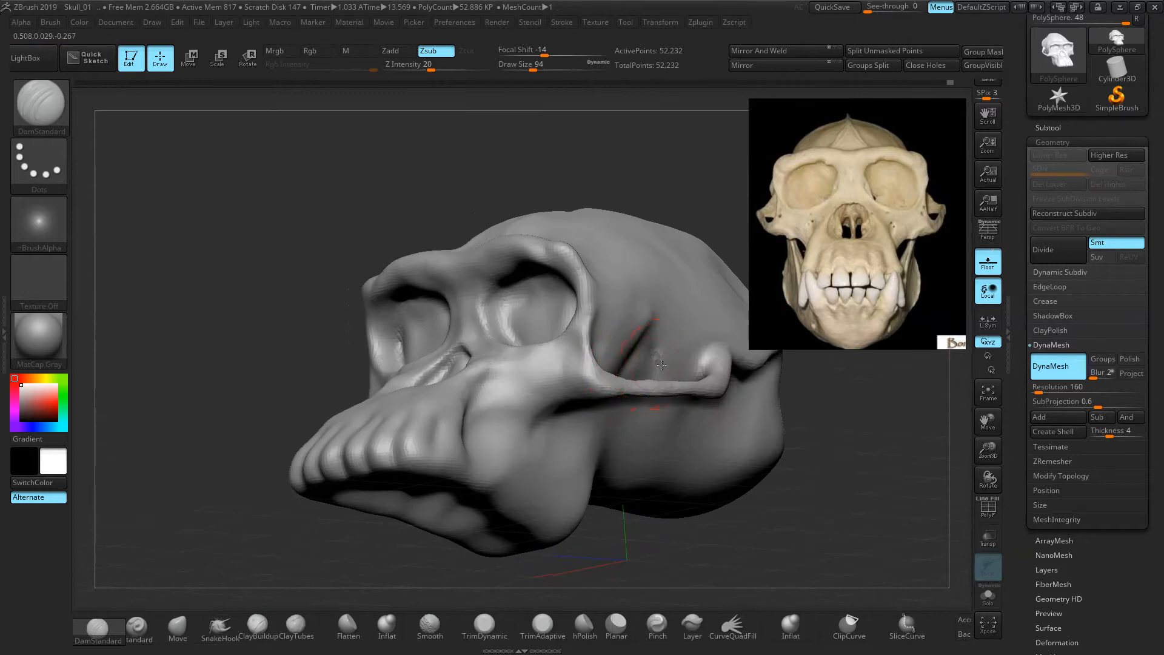
pyautogui.moveTo(230, 414); pyautogui.dragTo(748, 407)
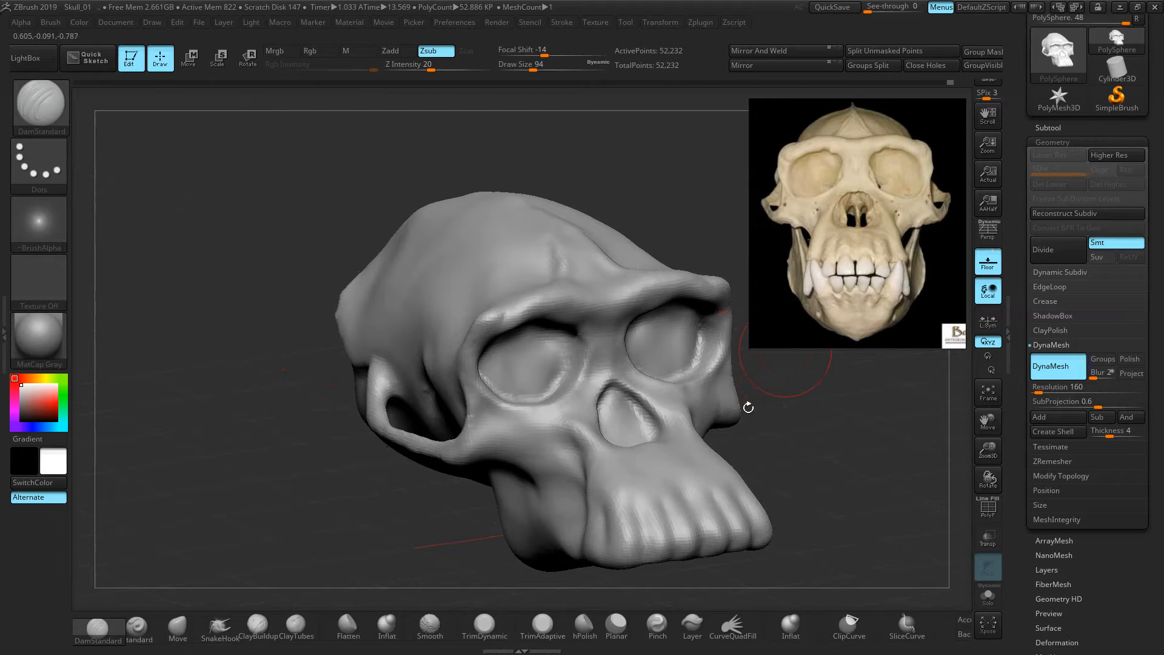
pyautogui.moveTo(817, 436)
pyautogui.keyDown('ctrl'); pyautogui.mouseDown(button='right')
pyautogui.moveTo(834, 488)
pyautogui.moveTo(828, 453)
pyautogui.moveTo(739, 400)
pyautogui.mouseUp(button='right'); pyautogui.keyUp('ctrl')
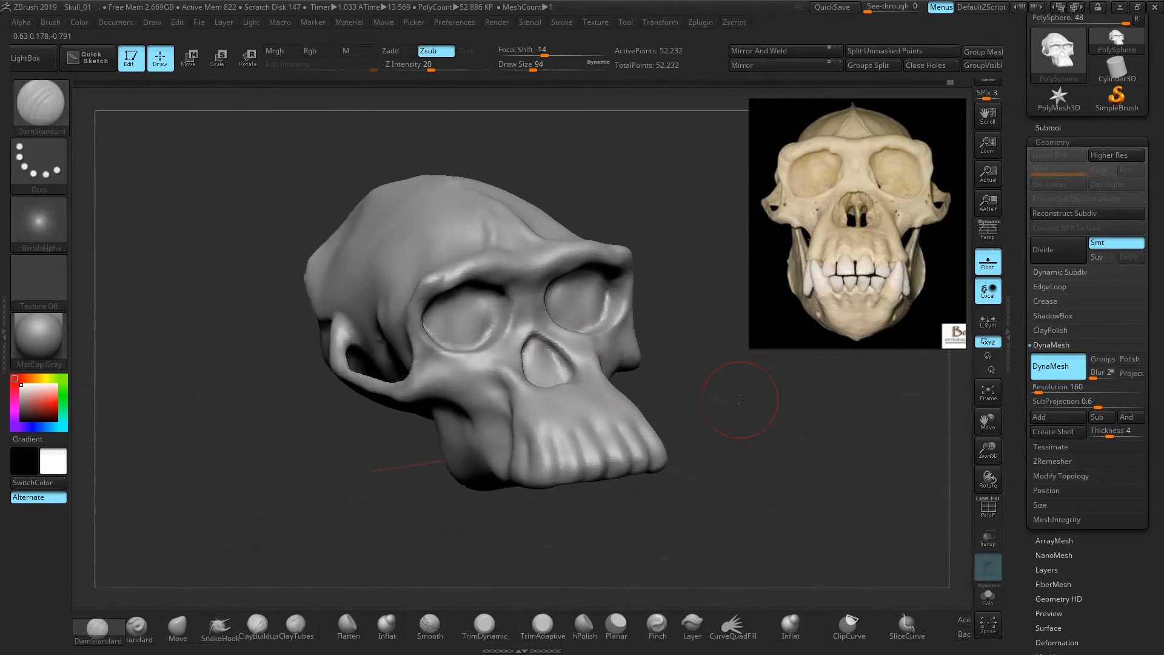
pyautogui.moveTo(780, 416)
pyautogui.keyDown('shift'); pyautogui.mouseDown()
pyautogui.moveTo(681, 388)
pyautogui.moveTo(763, 432)
pyautogui.mouseUp(); pyautogui.keyUp('shift')
pyautogui.click(1093, 389)
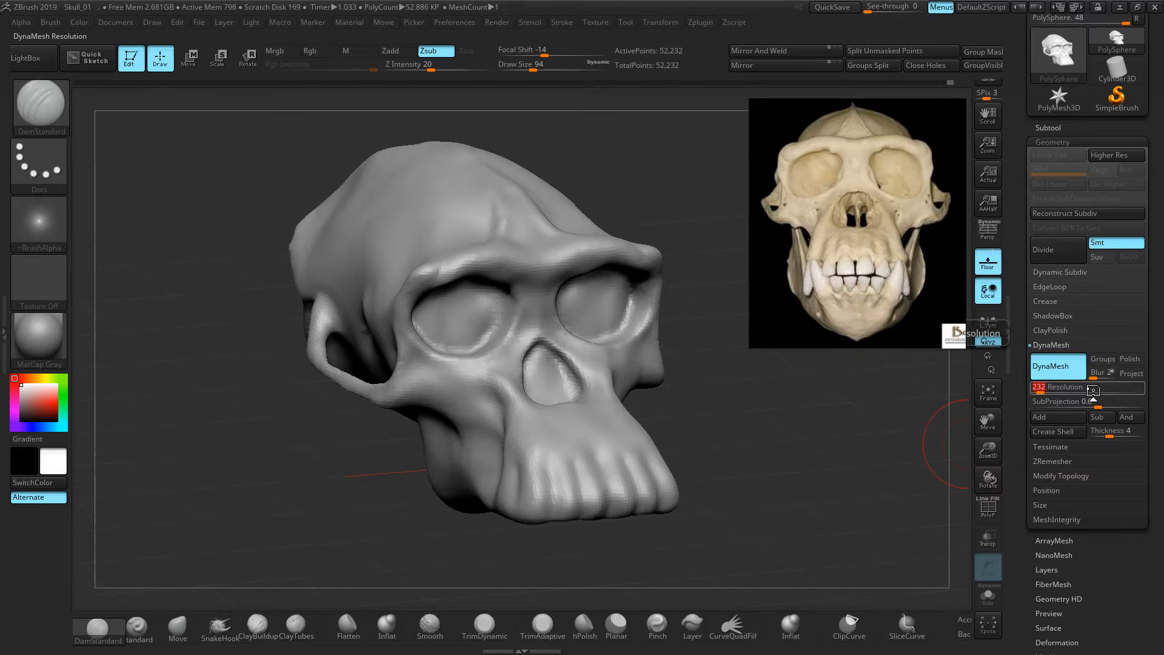
pyautogui.press('Return')
pyautogui.keyDown('ctrl'); pyautogui.moveTo(214, 353); pyautogui.dragTo(237, 402); pyautogui.keyUp('ctrl')
pyautogui.keyDown('shift'); pyautogui.moveTo(481, 336); pyautogui.dragTo(473, 343); pyautogui.keyUp('shift')
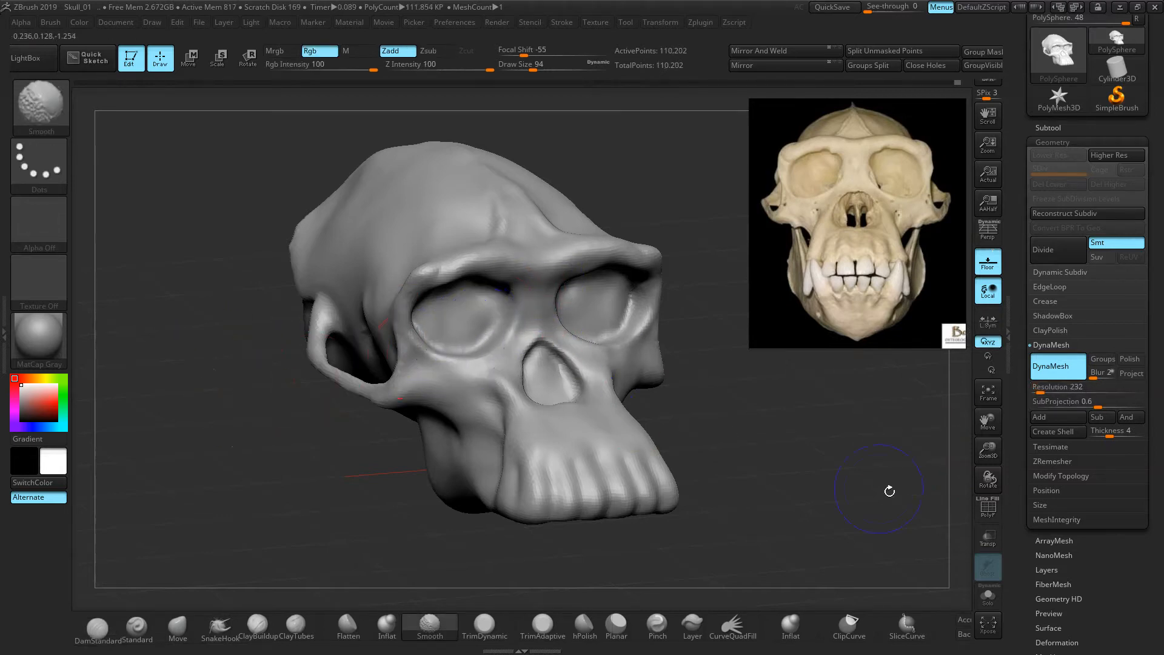
# Smooth the teeth area and the left eye-socket rim and brow
pyautogui.click(1000, 516)
pyautogui.click(1000, 515)
pyautogui.moveTo(539, 429)
pyautogui.keyDown('shift'); pyautogui.mouseDown()
pyautogui.moveTo(533, 470)
pyautogui.moveTo(585, 497)
pyautogui.mouseUp(); pyautogui.keyUp('shift')
pyautogui.keyDown('shift'); pyautogui.moveTo(408, 333); pyautogui.dragTo(451, 247); pyautogui.keyUp('shift')
# Smooth along the cheekbone arch and the area near the teeth from the left profile
pyautogui.keyDown('shift'); pyautogui.moveTo(535, 339); pyautogui.dragTo(506, 338); pyautogui.keyUp('shift')
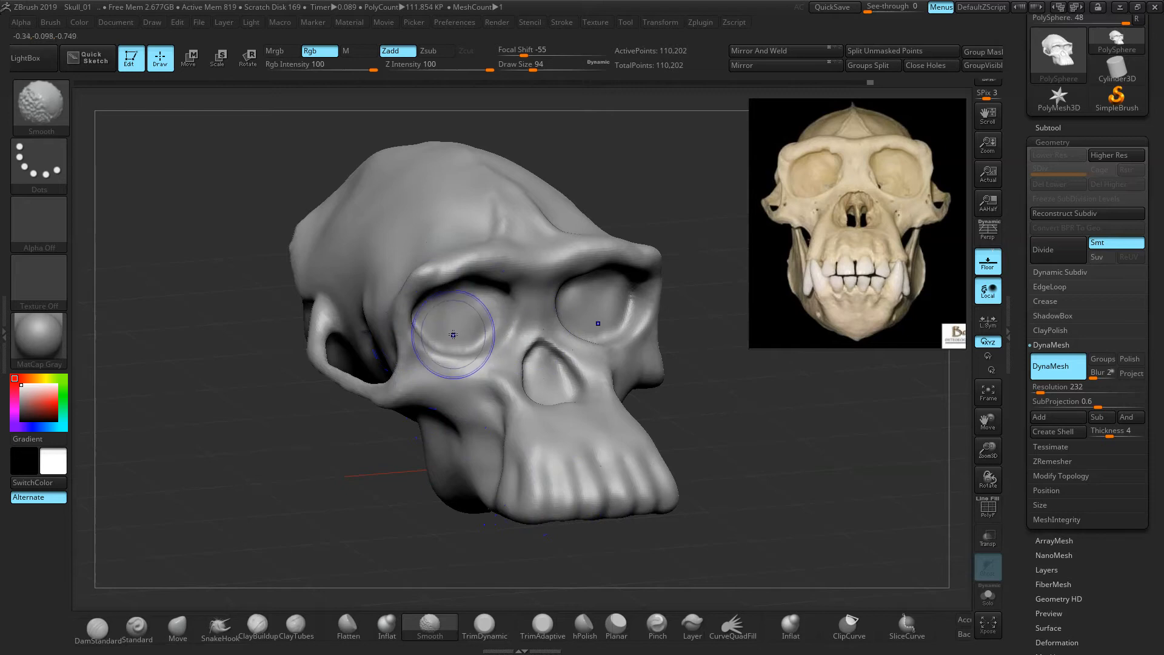
pyautogui.moveTo(800, 467); pyautogui.dragTo(612, 466)
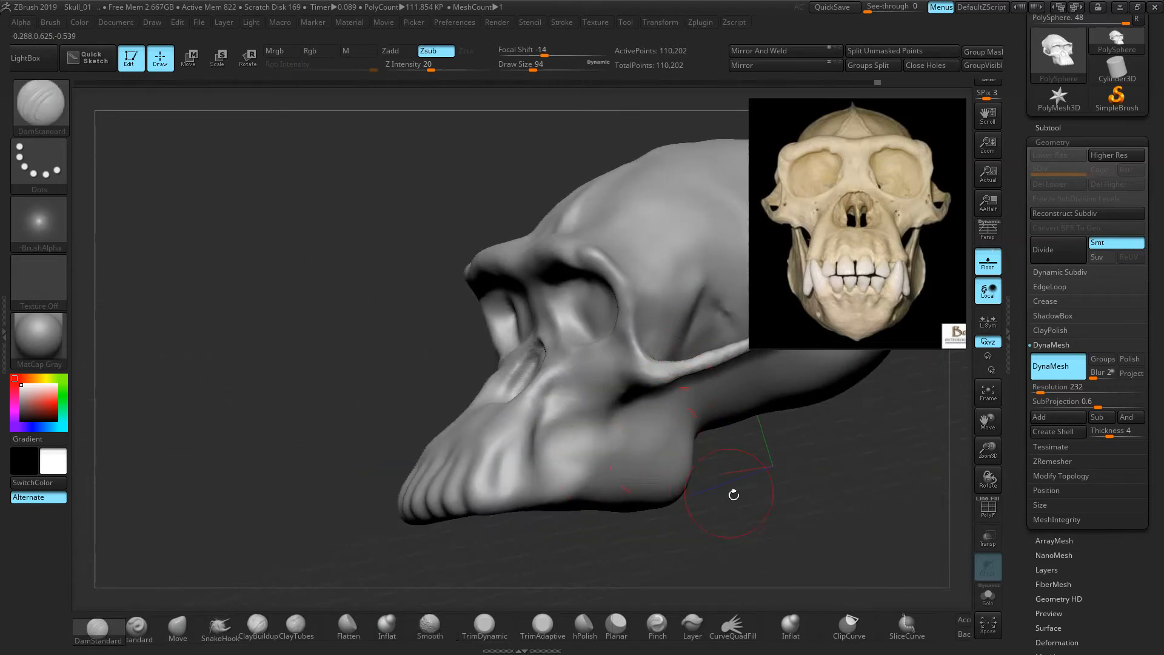
pyautogui.keyDown('alt'); pyautogui.moveTo(734, 494); pyautogui.dragTo(594, 504); pyautogui.keyUp('alt')
pyautogui.moveTo(625, 347)
pyautogui.keyDown('shift'); pyautogui.mouseDown()
pyautogui.moveTo(555, 379)
pyautogui.moveTo(623, 338)
pyautogui.mouseUp(); pyautogui.keyUp('shift')
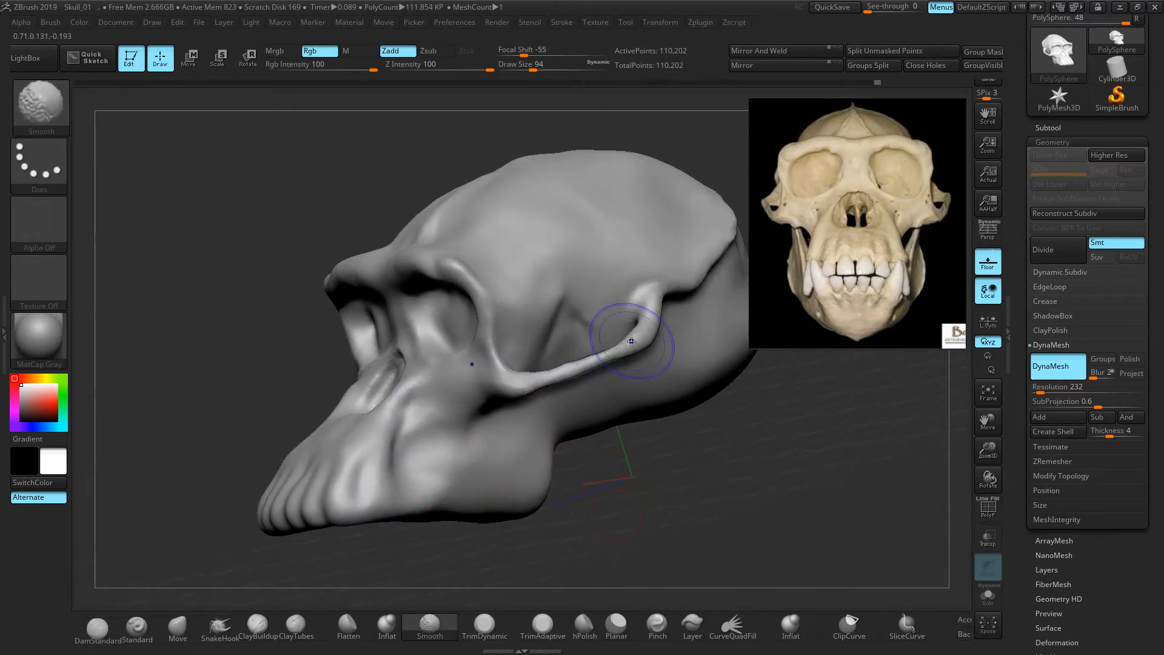
pyautogui.moveTo(729, 465)
pyautogui.keyDown('alt'); pyautogui.mouseDown()
pyautogui.moveTo(642, 487)
pyautogui.moveTo(683, 451)
pyautogui.moveTo(657, 449)
pyautogui.mouseUp(); pyautogui.keyUp('alt')
pyautogui.keyDown('shift'); pyautogui.moveTo(441, 371); pyautogui.dragTo(463, 372); pyautogui.keyUp('shift')
pyautogui.moveTo(633, 476)
pyautogui.mouseDown()
pyautogui.moveTo(663, 481)
pyautogui.moveTo(672, 500)
pyautogui.mouseUp()
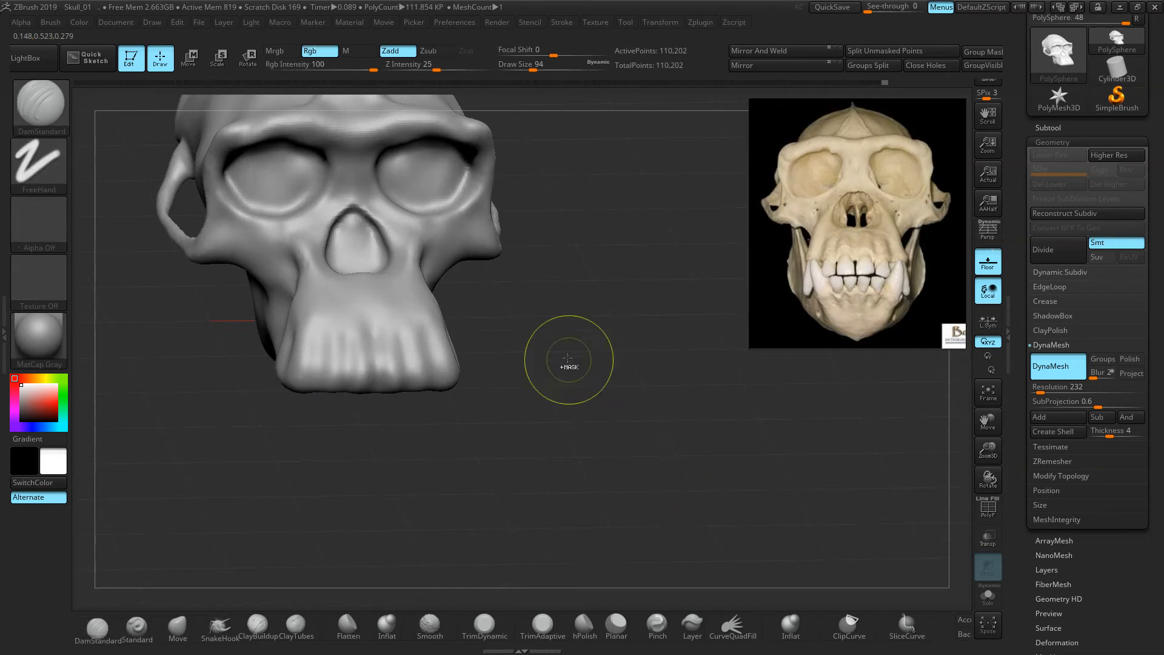
# Soften the nasal opening, the right eye socket and the upper rims of both orbits
pyautogui.keyDown('ctrl'); pyautogui.moveTo(569, 366); pyautogui.dragTo(631, 369, button='right'); pyautogui.keyUp('ctrl')
pyautogui.keyDown('alt'); pyautogui.moveTo(631, 369); pyautogui.dragTo(763, 576); pyautogui.keyUp('alt')
pyautogui.moveTo(456, 347)
pyautogui.keyDown('shift'); pyautogui.mouseDown()
pyautogui.moveTo(454, 294)
pyautogui.moveTo(403, 260)
pyautogui.mouseUp(); pyautogui.keyUp('shift')
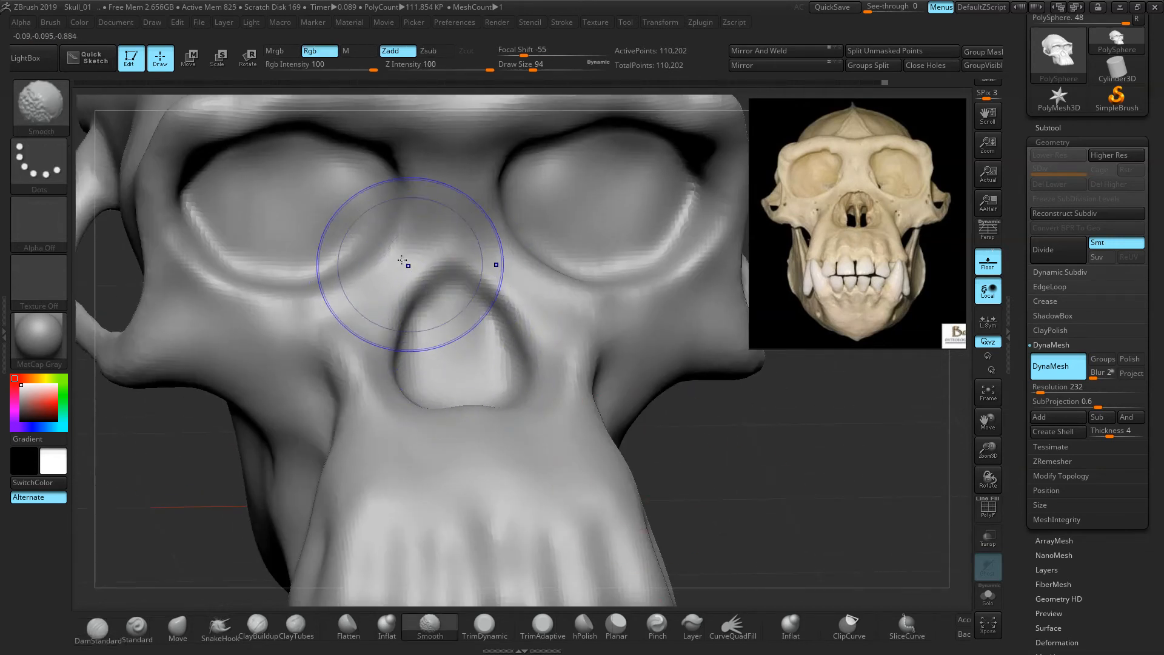
pyautogui.moveTo(741, 450); pyautogui.dragTo(748, 428)
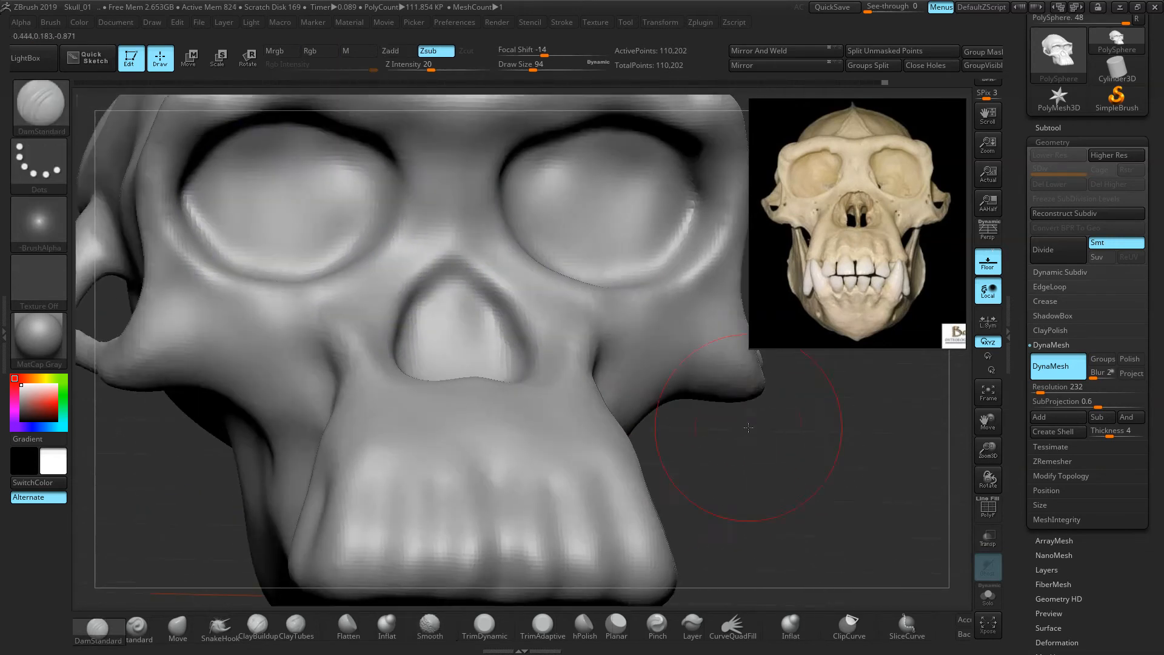
pyautogui.keyDown('ctrl'); pyautogui.moveTo(748, 428); pyautogui.dragTo(704, 393, button='right'); pyautogui.keyUp('ctrl')
pyautogui.keyDown('alt'); pyautogui.moveTo(704, 392); pyautogui.dragTo(761, 484); pyautogui.keyUp('alt')
pyautogui.moveTo(610, 287)
pyautogui.keyDown('shift'); pyautogui.mouseDown()
pyautogui.moveTo(588, 264)
pyautogui.moveTo(526, 255)
pyautogui.mouseUp(); pyautogui.keyUp('shift')
pyautogui.moveTo(725, 493); pyautogui.dragTo(825, 499)
pyautogui.keyDown('ctrl'); pyautogui.moveTo(728, 466); pyautogui.dragTo(654, 363, button='right'); pyautogui.keyUp('ctrl')
pyautogui.keyDown('alt'); pyautogui.moveTo(509, 273); pyautogui.dragTo(631, 347); pyautogui.keyUp('alt')
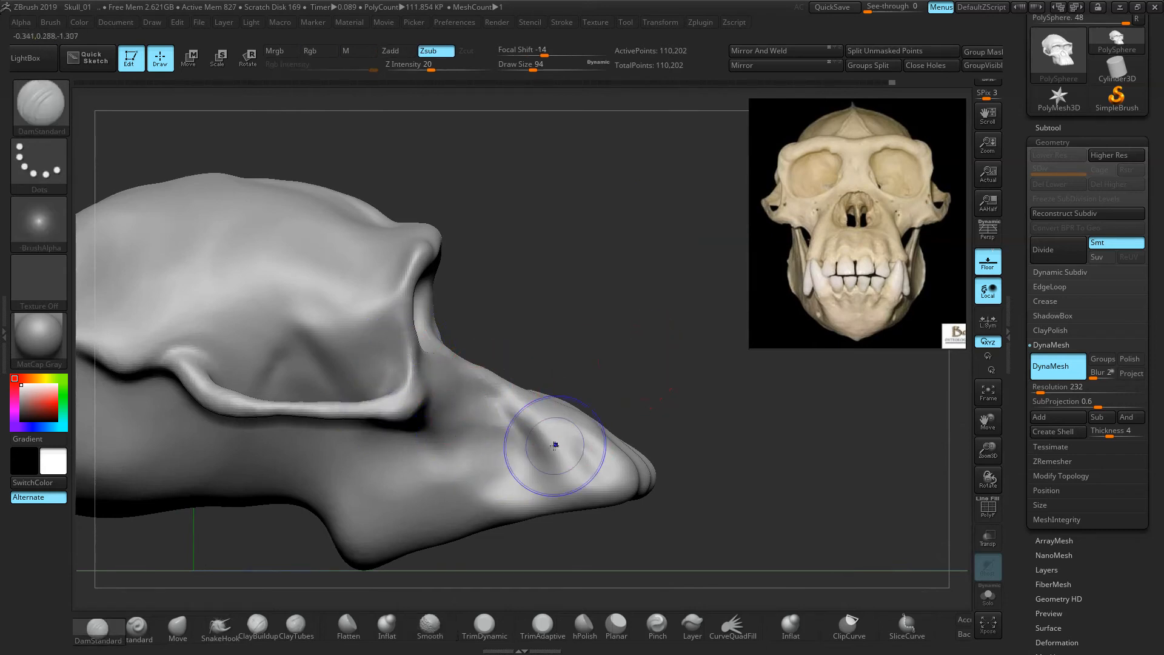
pyautogui.moveTo(494, 415)
pyautogui.mouseDown(button='right')
pyautogui.moveTo(598, 365)
pyautogui.moveTo(533, 455)
pyautogui.mouseUp(button='right')
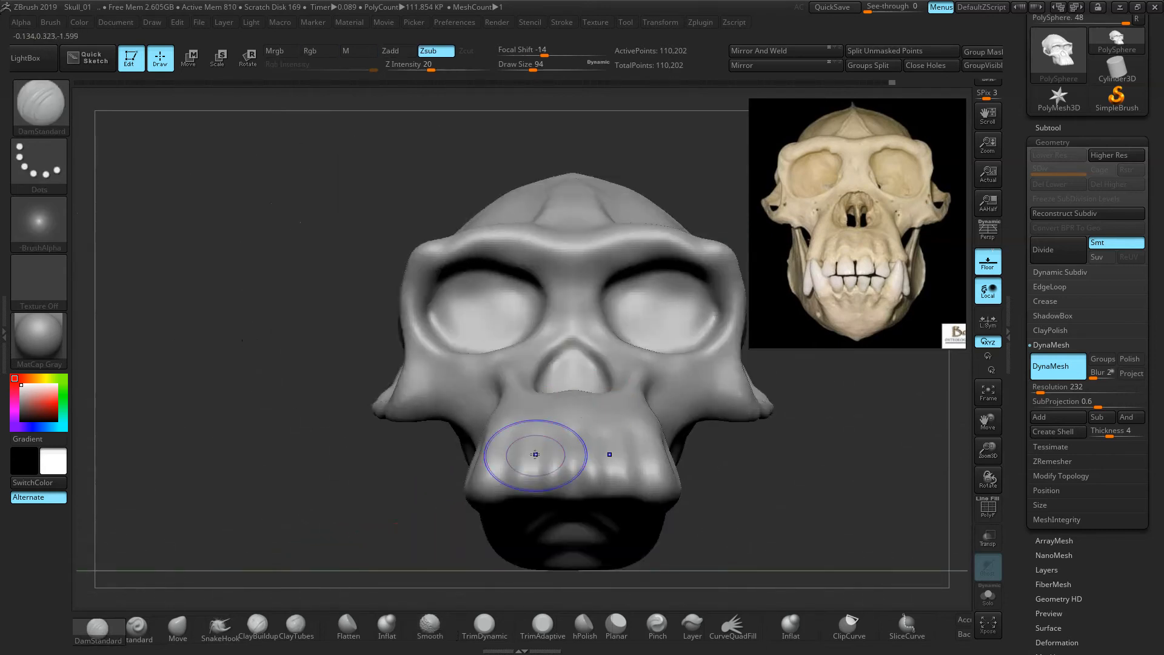
pyautogui.moveTo(280, 434)
pyautogui.keyDown('ctrl'); pyautogui.mouseDown(button='right')
pyautogui.moveTo(263, 349)
pyautogui.moveTo(438, 390)
pyautogui.moveTo(410, 383)
pyautogui.mouseUp(button='right'); pyautogui.keyUp('ctrl')
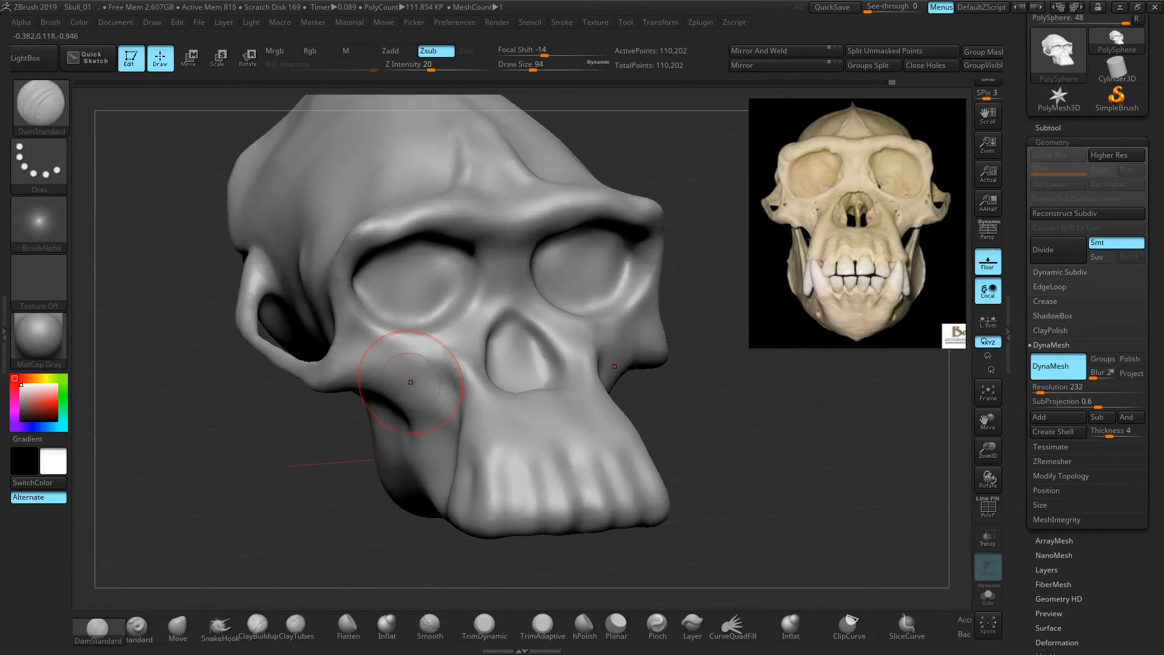